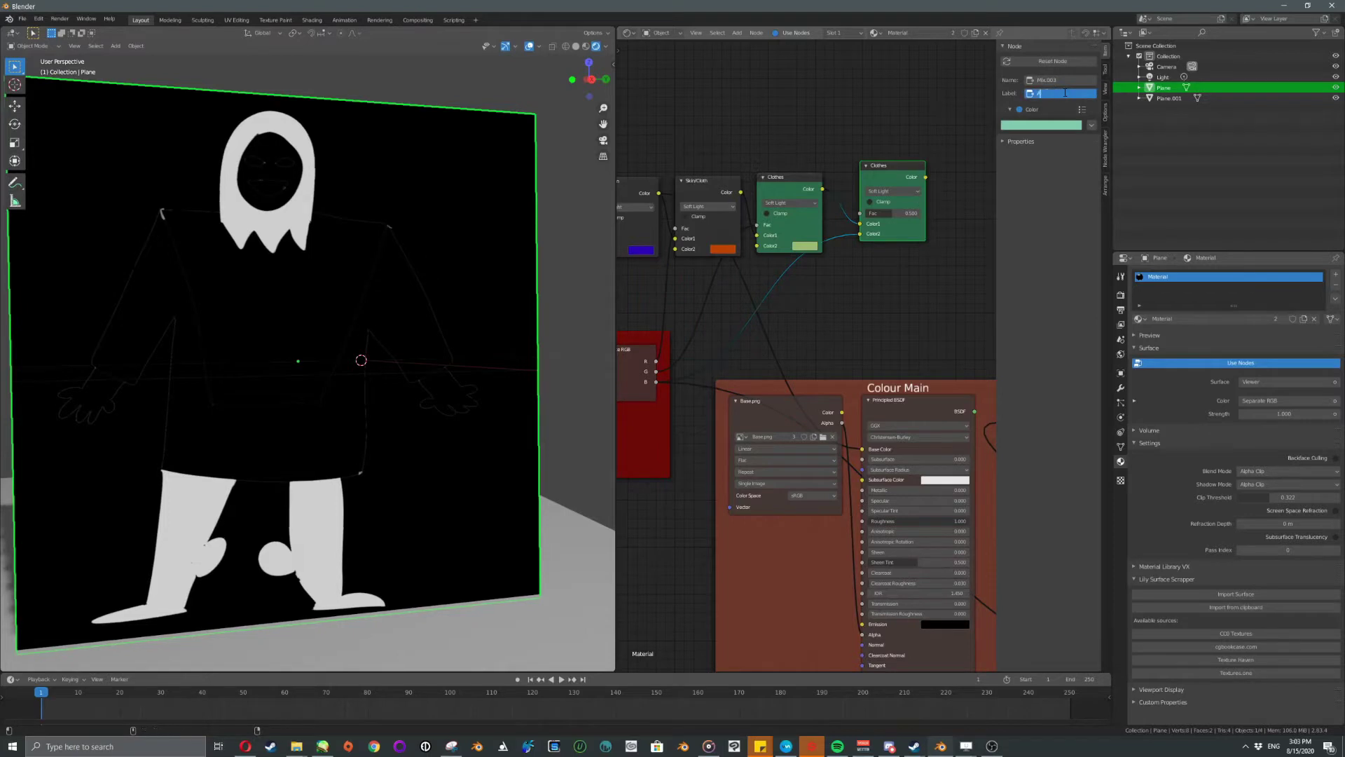
Label the duplicated Mix node "Armour" and set its custom node color to cyan-blue.
type("Armor")
type("r")
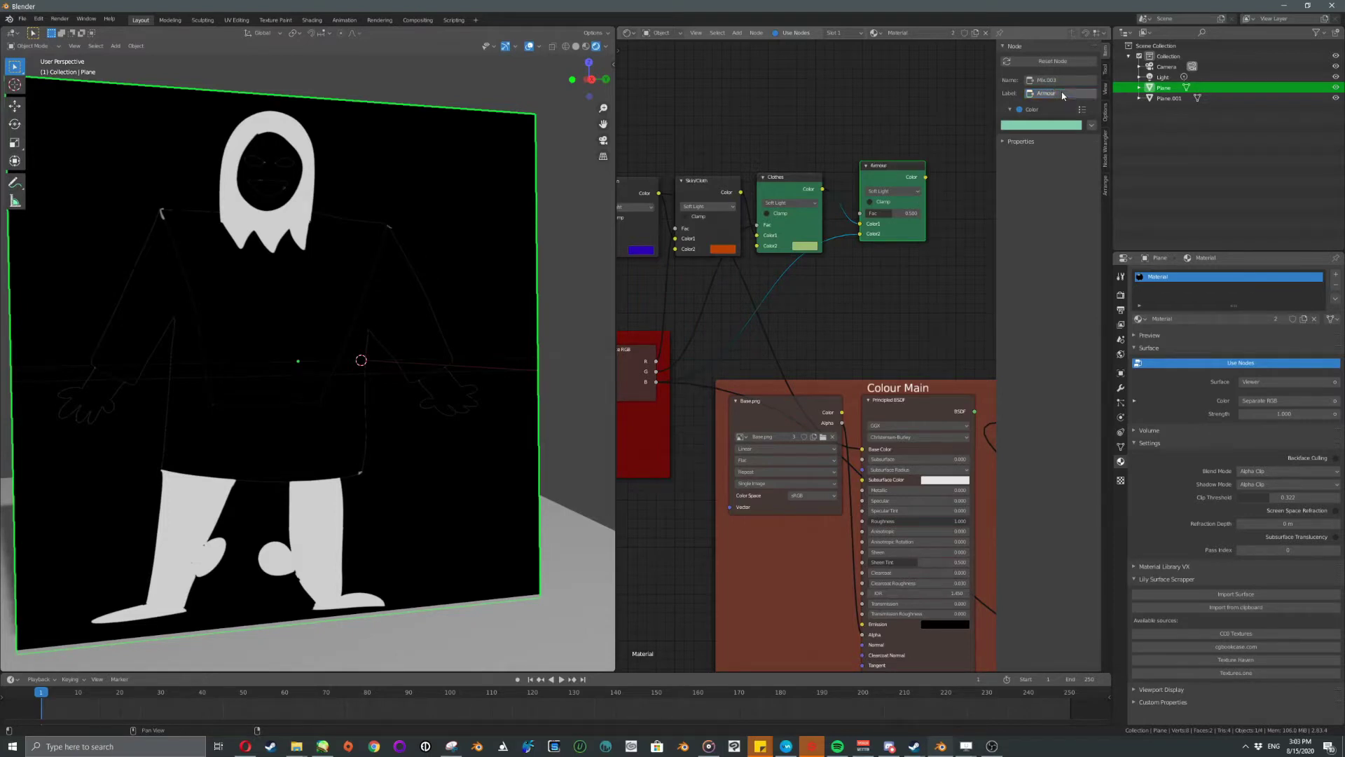
key("Return")
left_click(1041, 125)
left_click(1061, 151)
left_click_drag(1061, 151, 1049, 142)
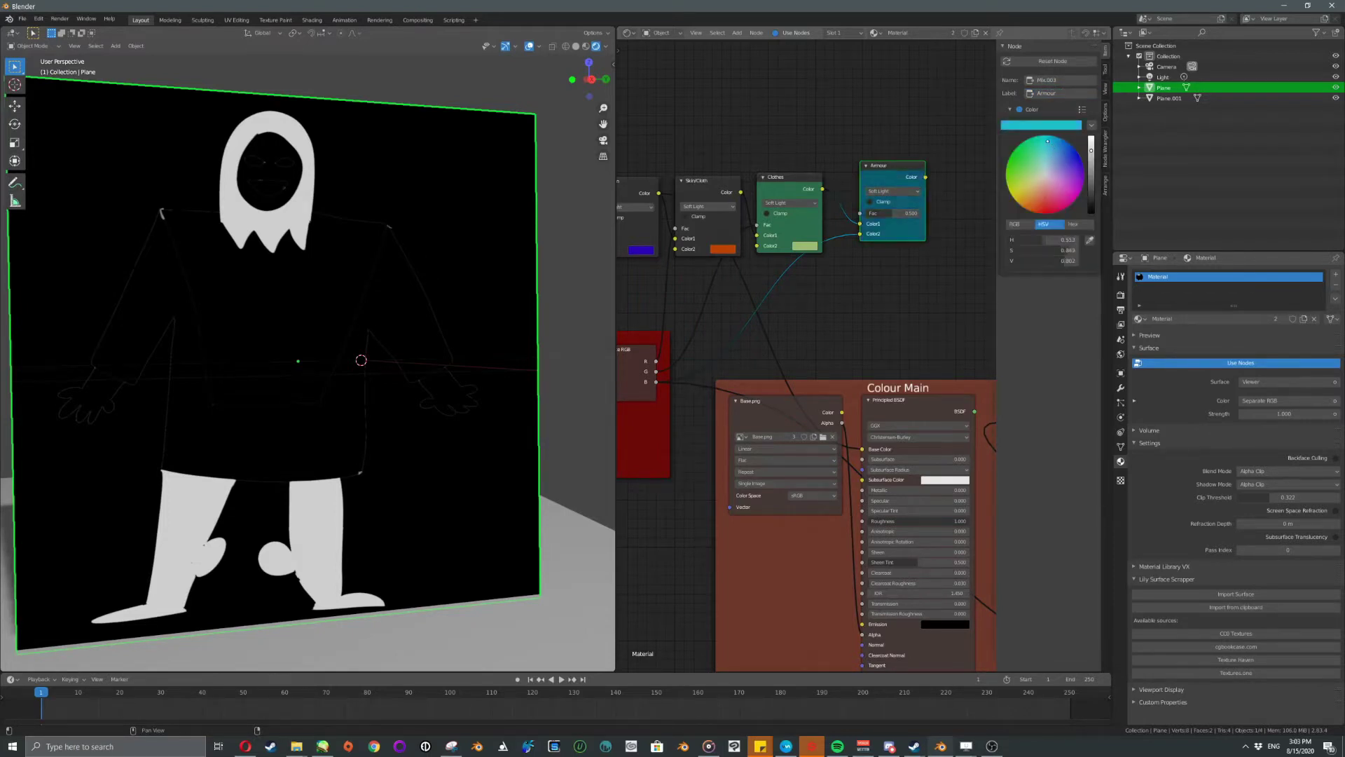
Place the Armour node beside Clothes, preview it, and link the red Mask02 frame's B channel to its Fac input.
left_click_drag(894, 170, 872, 186)
left_click(870, 187, "ctrl+shift")
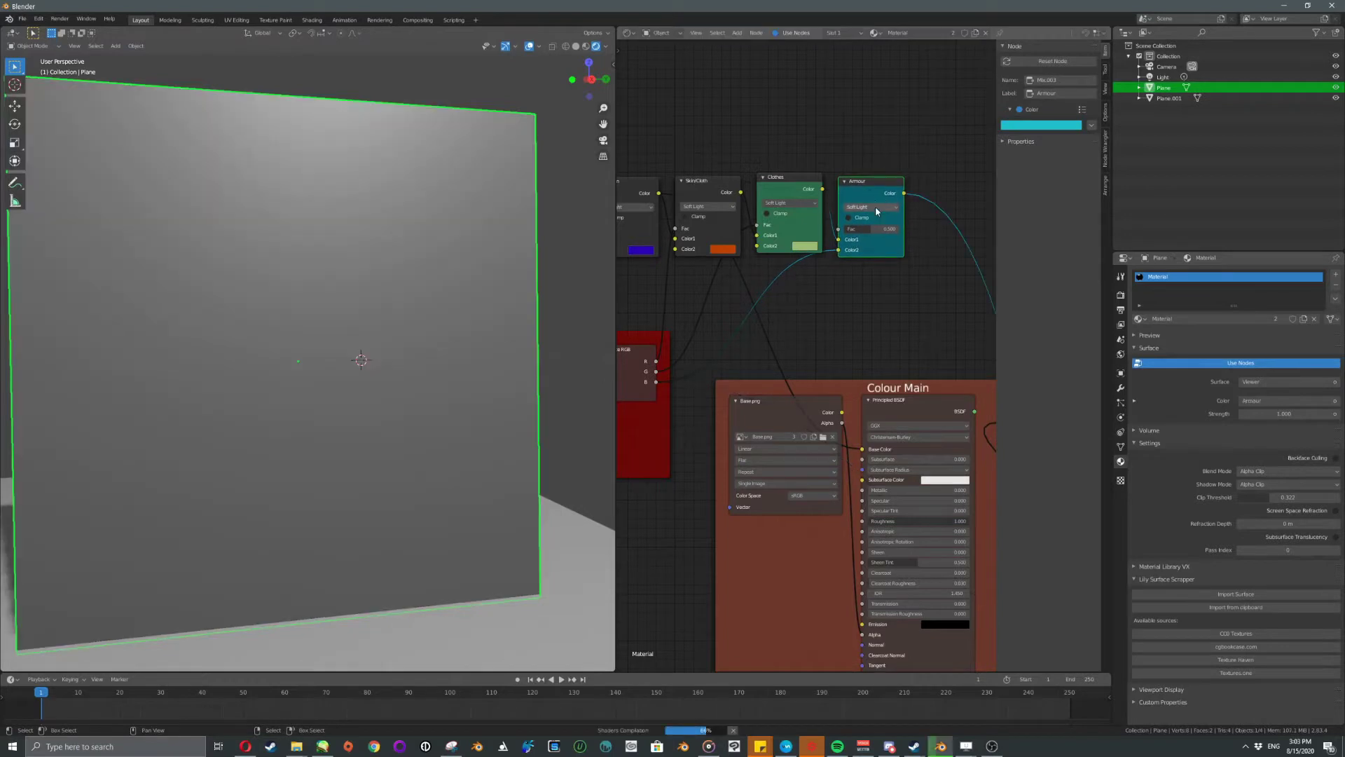
left_click_drag(662, 381, 831, 274)
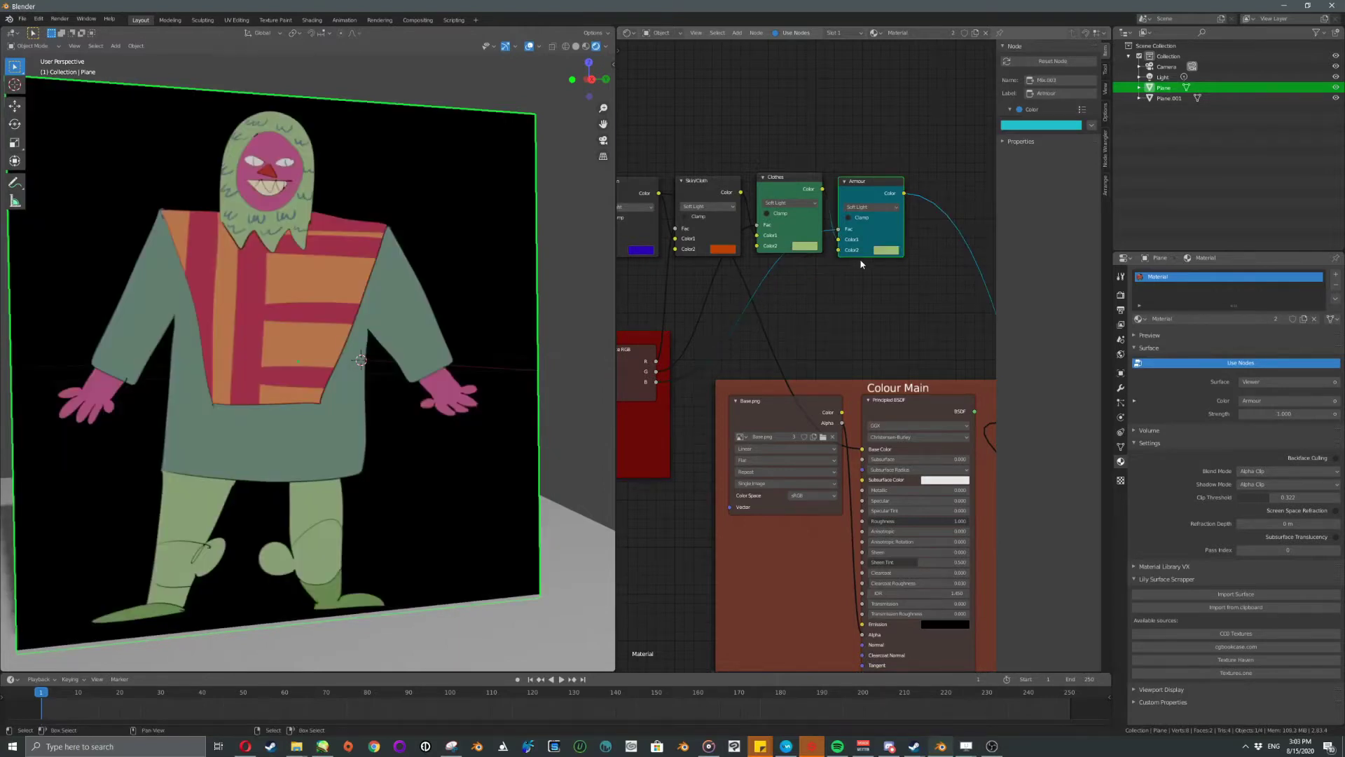
Try a red Color2 on the Armour node with its blend mode set to Mix.
left_click(892, 250)
mouse_move(931, 155)
left_mouse_down()
mouse_move(908, 134)
mouse_move(899, 177)
mouse_move(943, 159)
mouse_move(928, 180)
left_mouse_up()
left_click(869, 206)
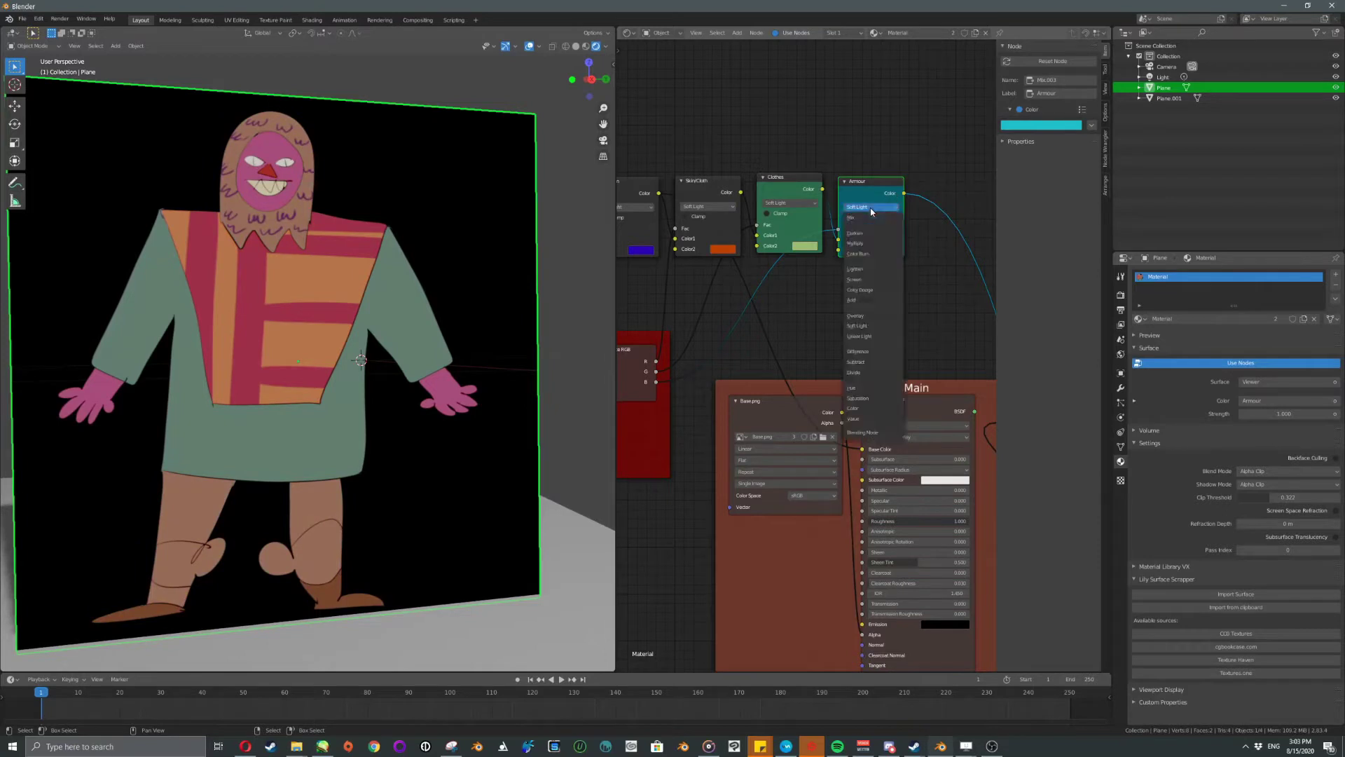
left_click(875, 219)
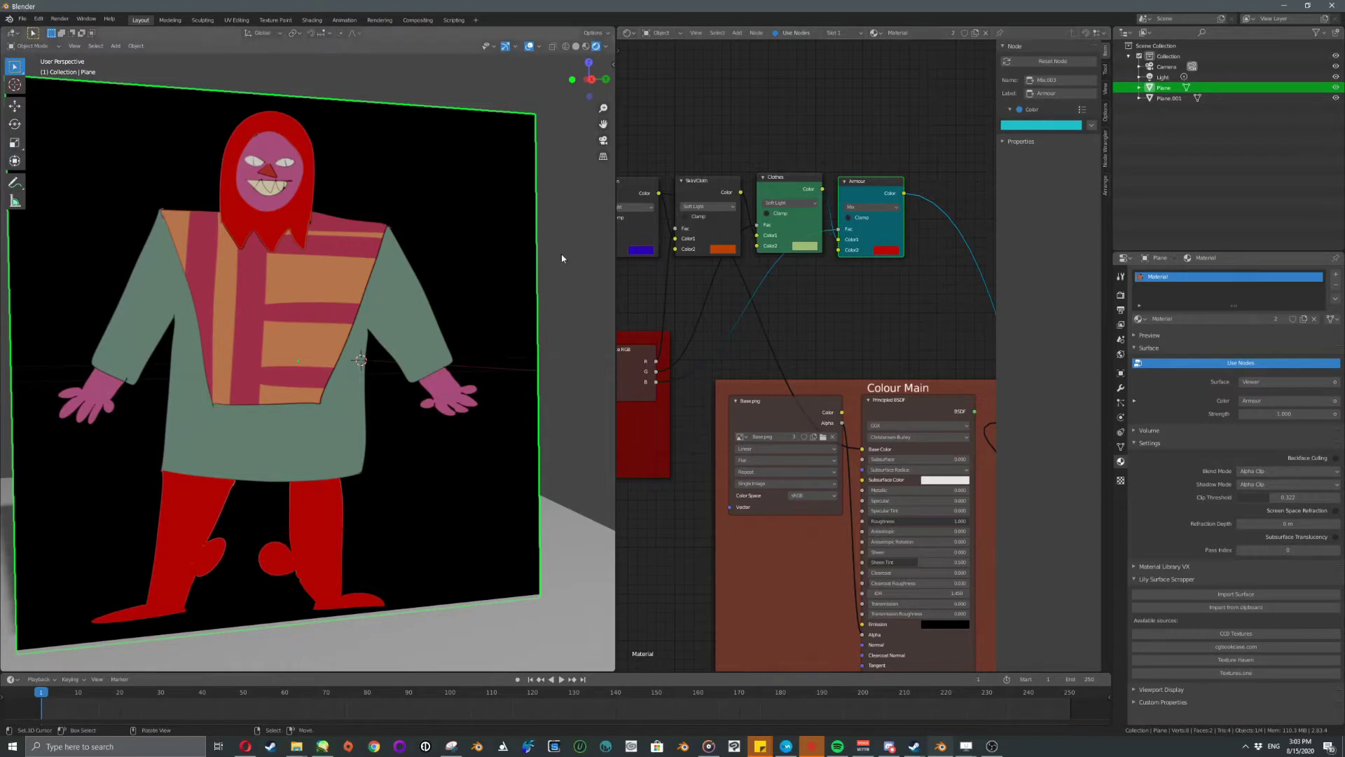
Try the Overlay blend mode on the Armour node and adjust its red Color2.
left_click(873, 206)
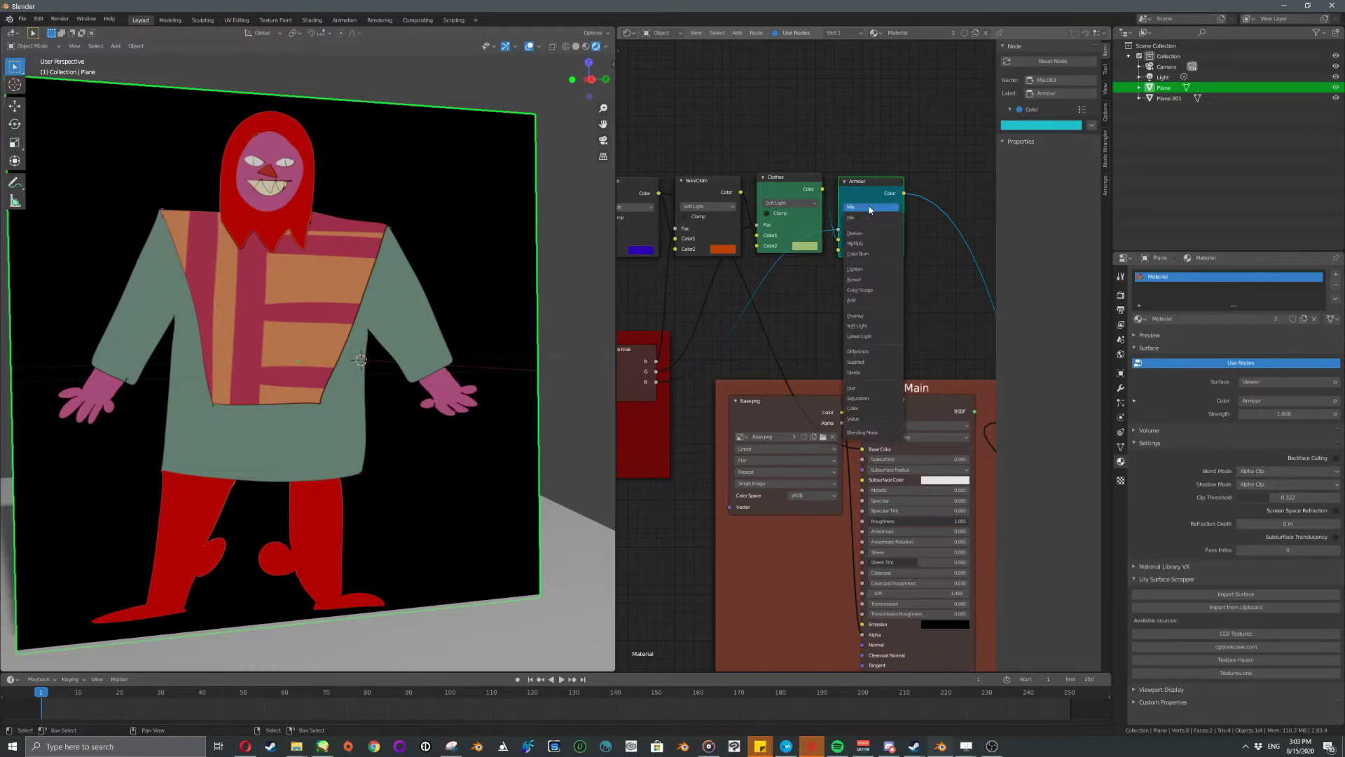
left_click(864, 315)
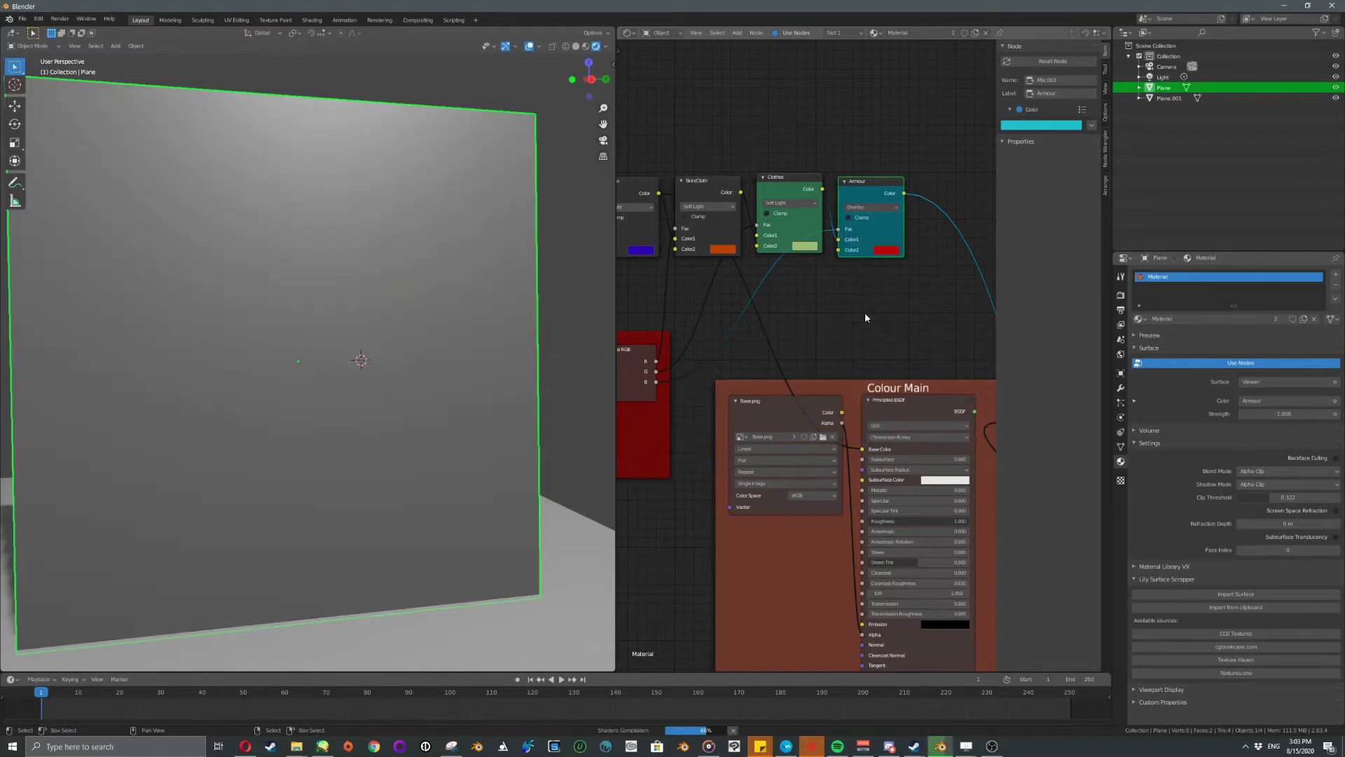
left_click(884, 251)
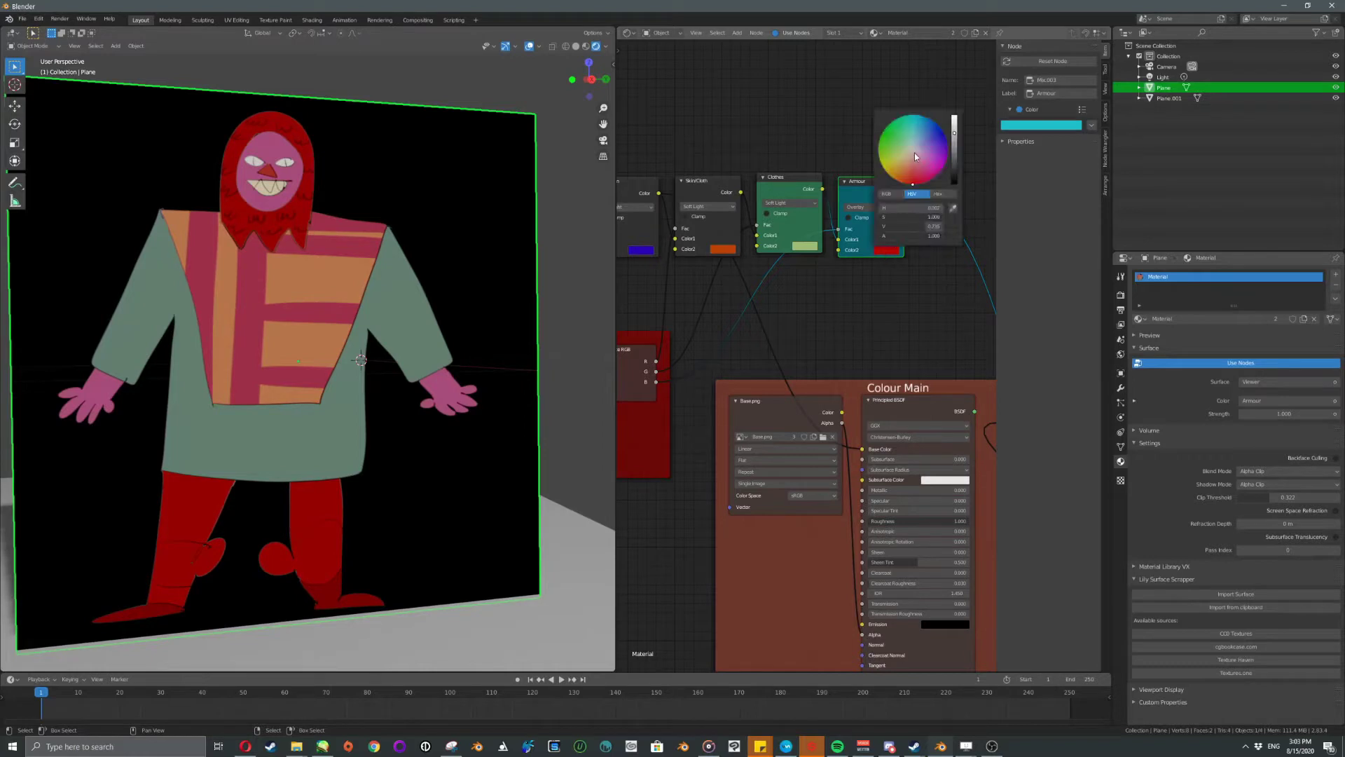
mouse_move(915, 152)
left_mouse_down()
mouse_move(897, 167)
mouse_move(904, 135)
mouse_move(934, 152)
mouse_move(901, 160)
mouse_move(893, 134)
mouse_move(890, 162)
mouse_move(913, 180)
left_mouse_up()
Set the Armour node's blend mode to Soft Light and its Color2 to a saturated blue.
left_click(871, 208)
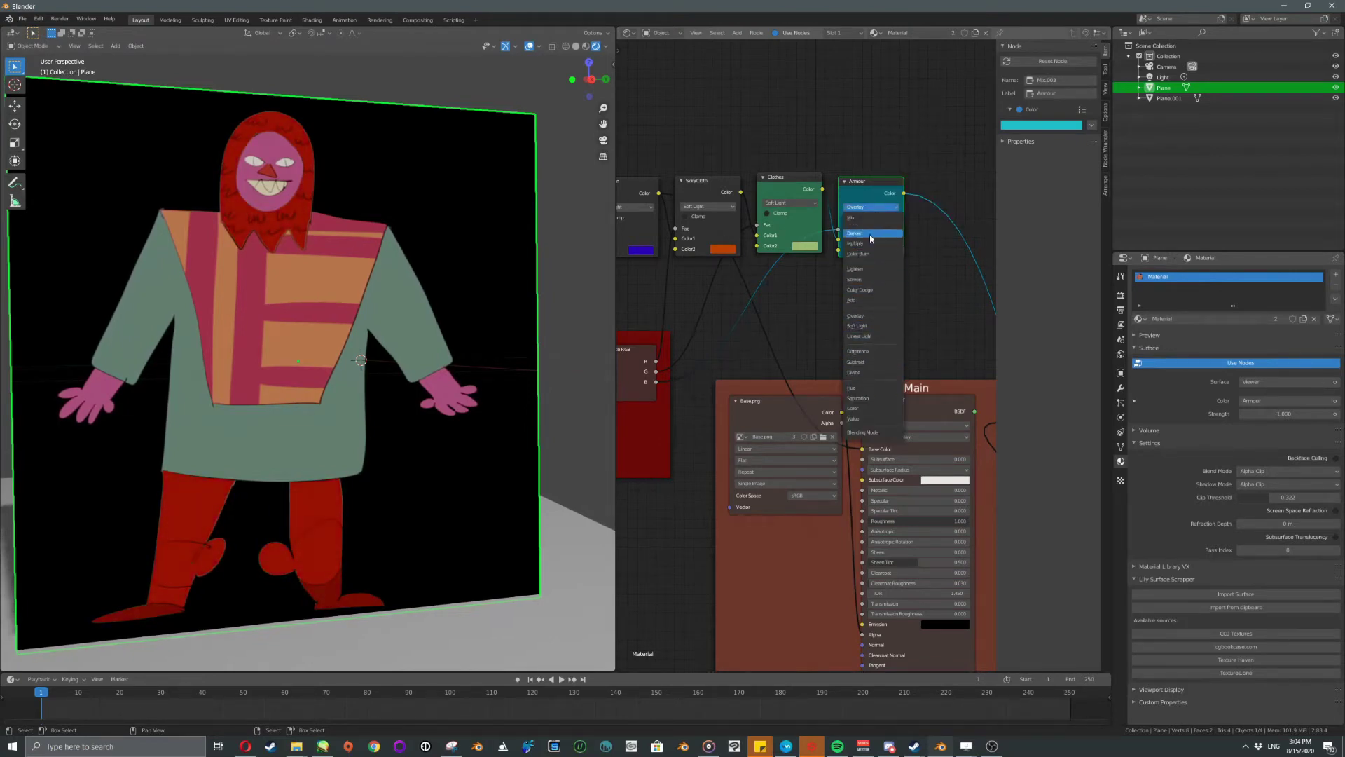
left_click(878, 327)
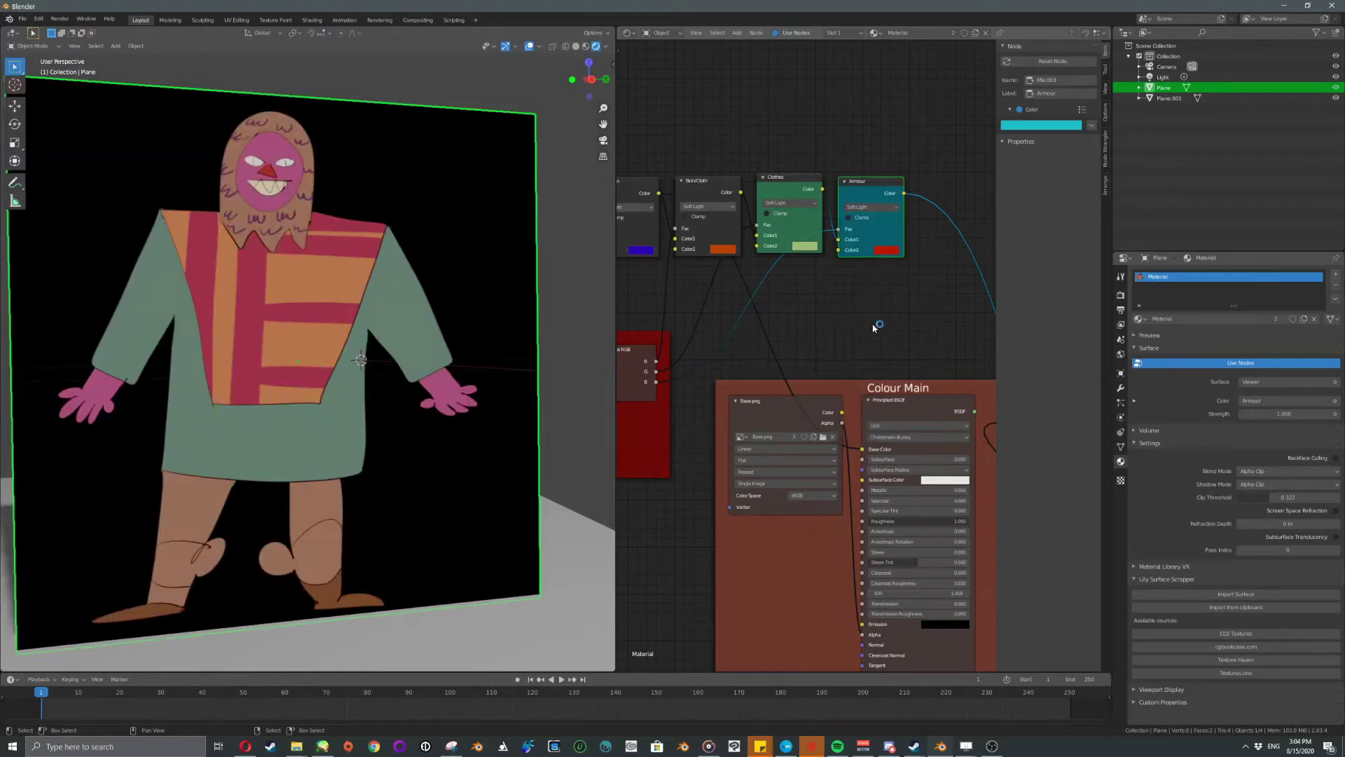
left_click(888, 250)
left_click_drag(910, 158, 942, 129)
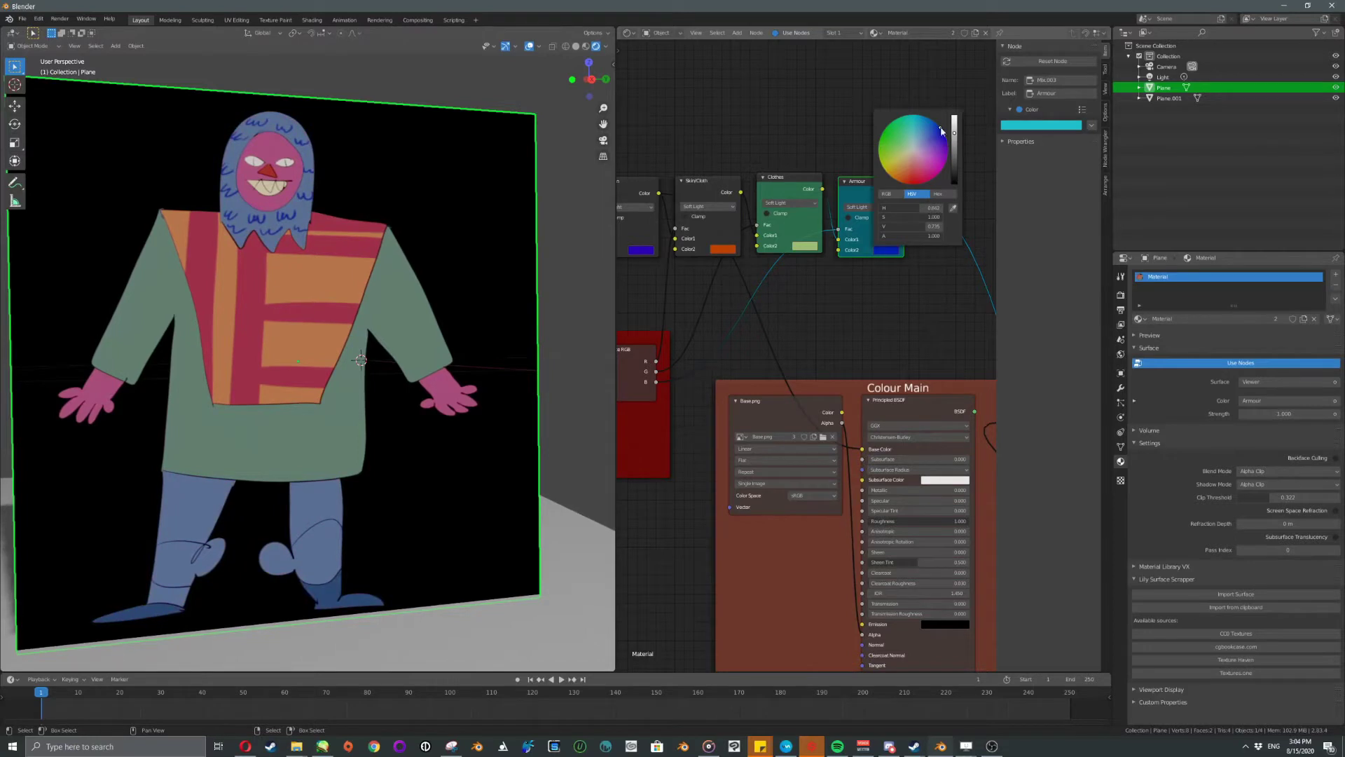
Duplicate the Pattern mix node and place the copy in the empty space above the Armour node.
scroll(859, 278, "down", 5)
scroll(846, 299, "up", 2)
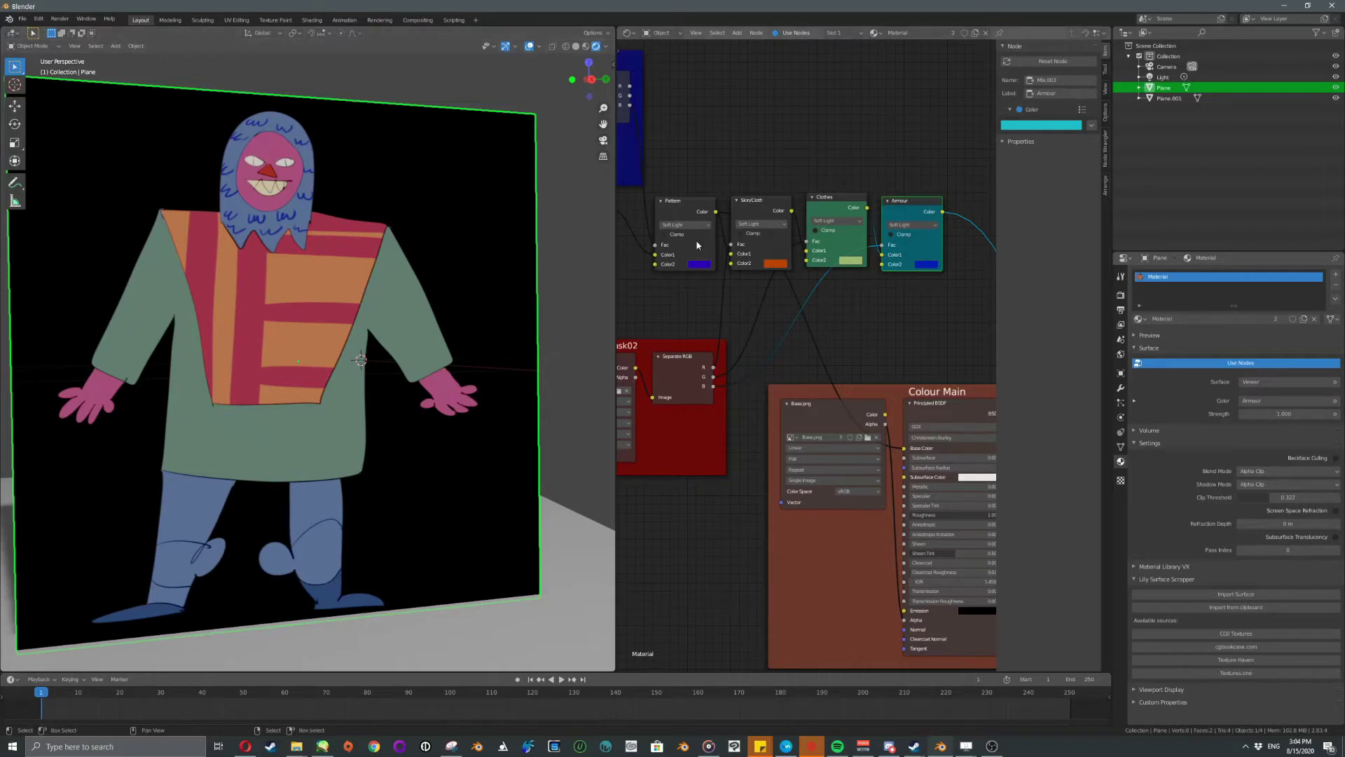
left_click(685, 211)
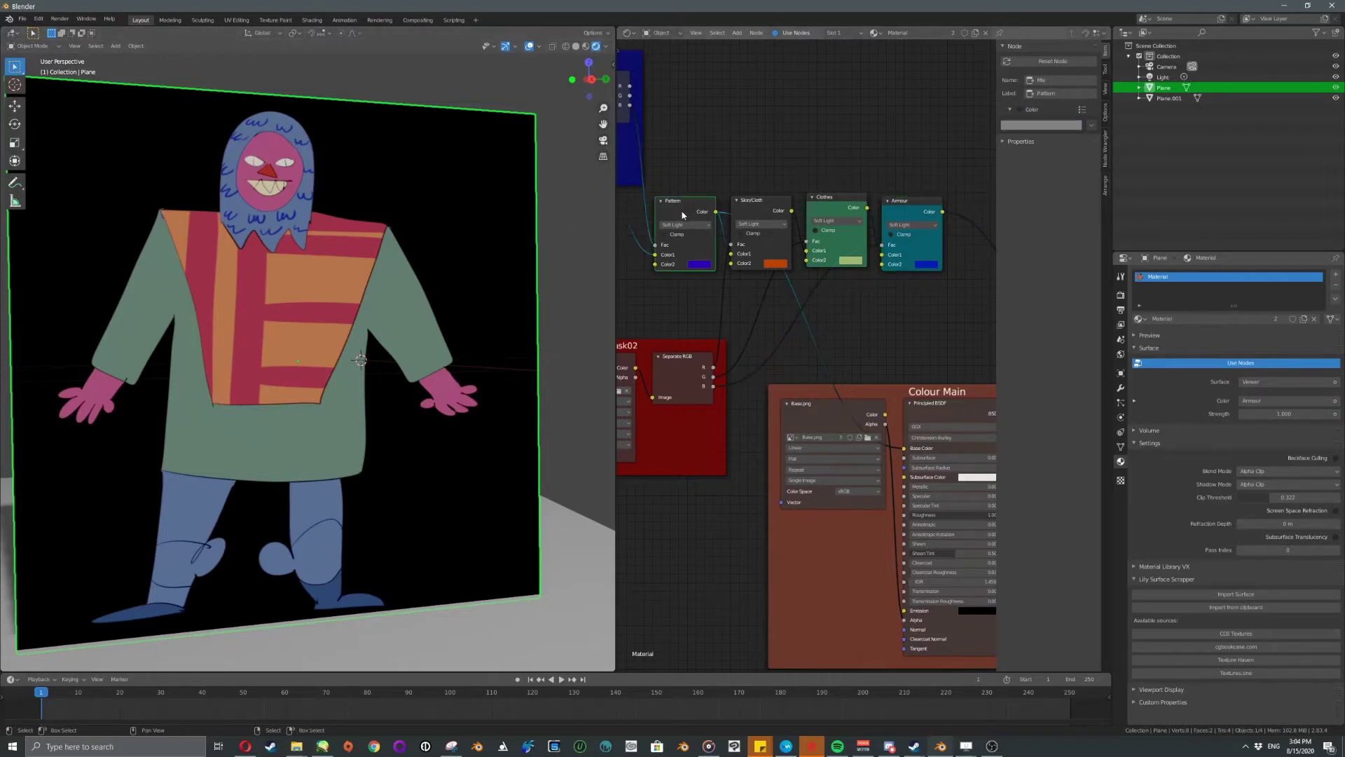
middle_click_drag(678, 253, 772, 262)
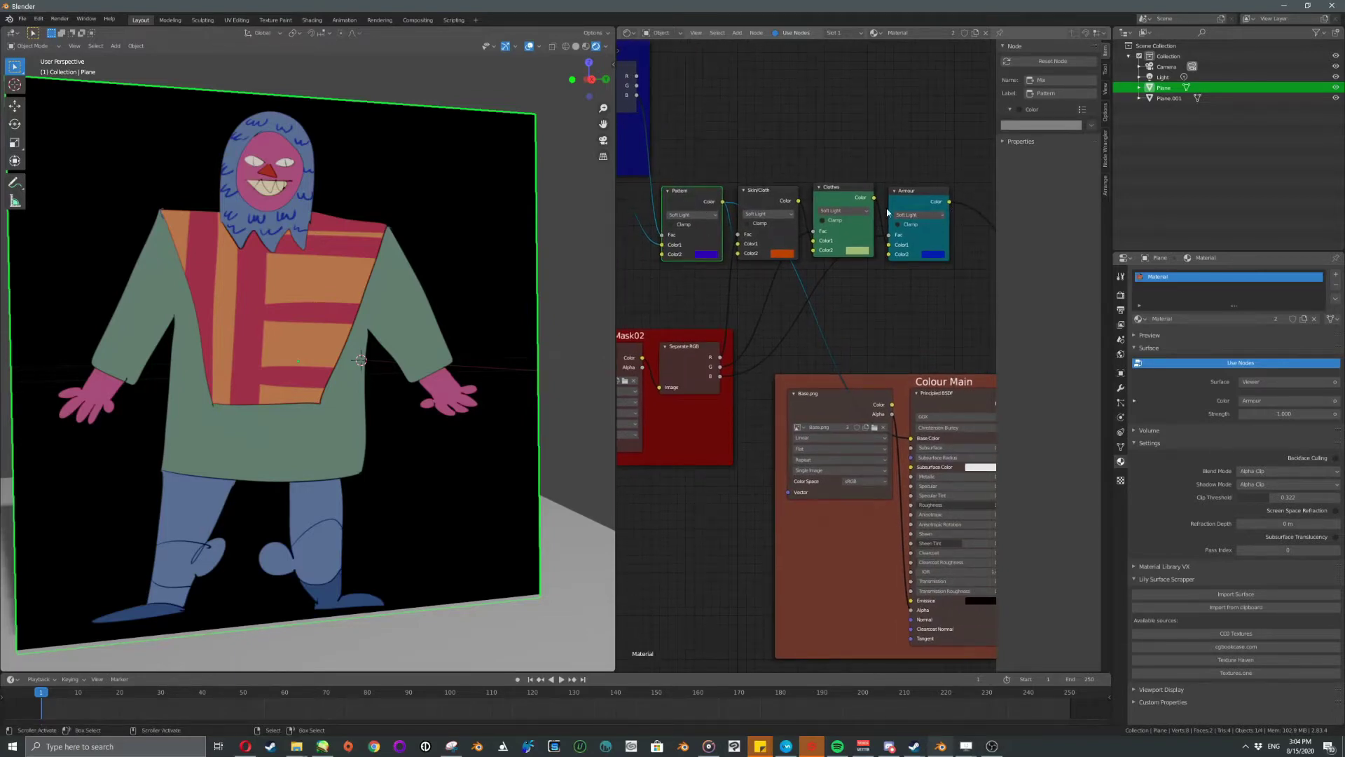
key("shift+d")
left_click(929, 104)
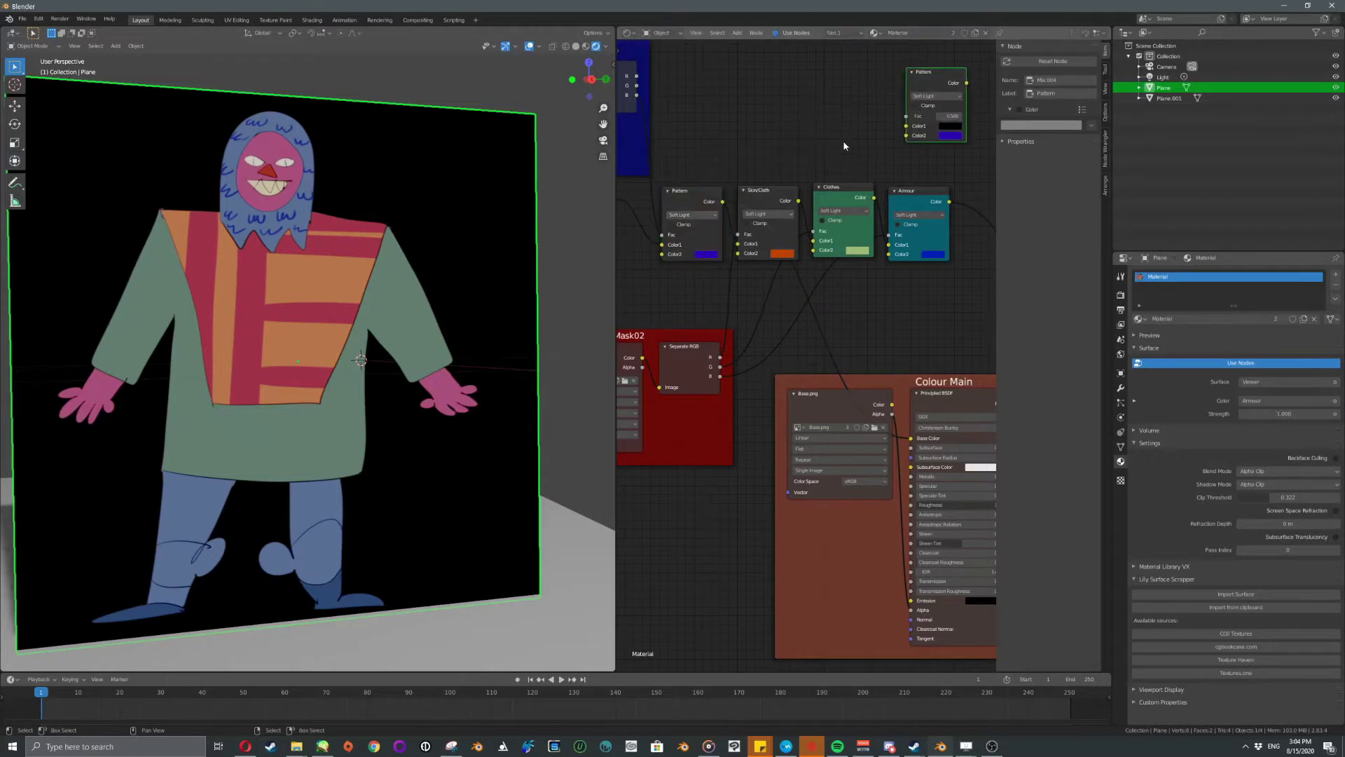
Delete the original Pattern node and connect the Base.png Color output to the Skin/Cloth node's Color1 input.
left_click(683, 211)
middle_click_drag(684, 210, 725, 211)
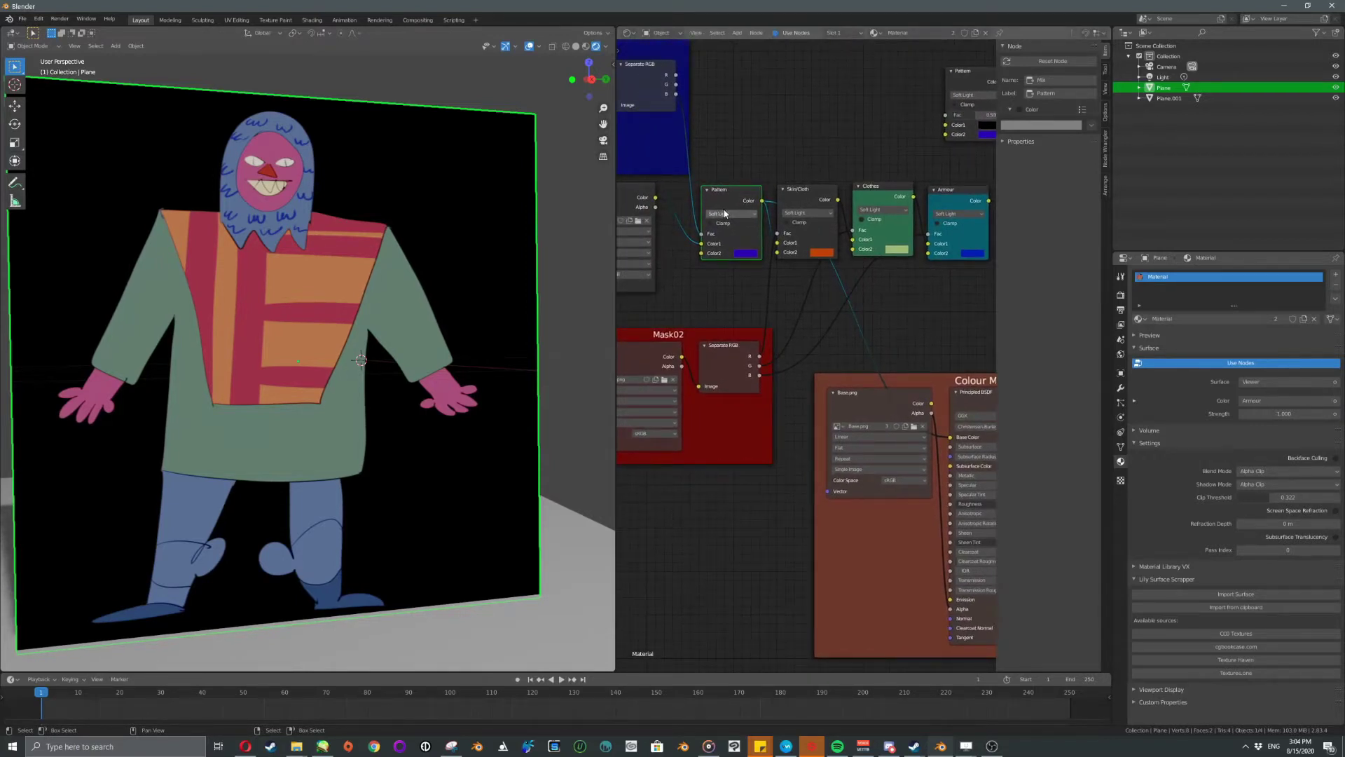
key("x")
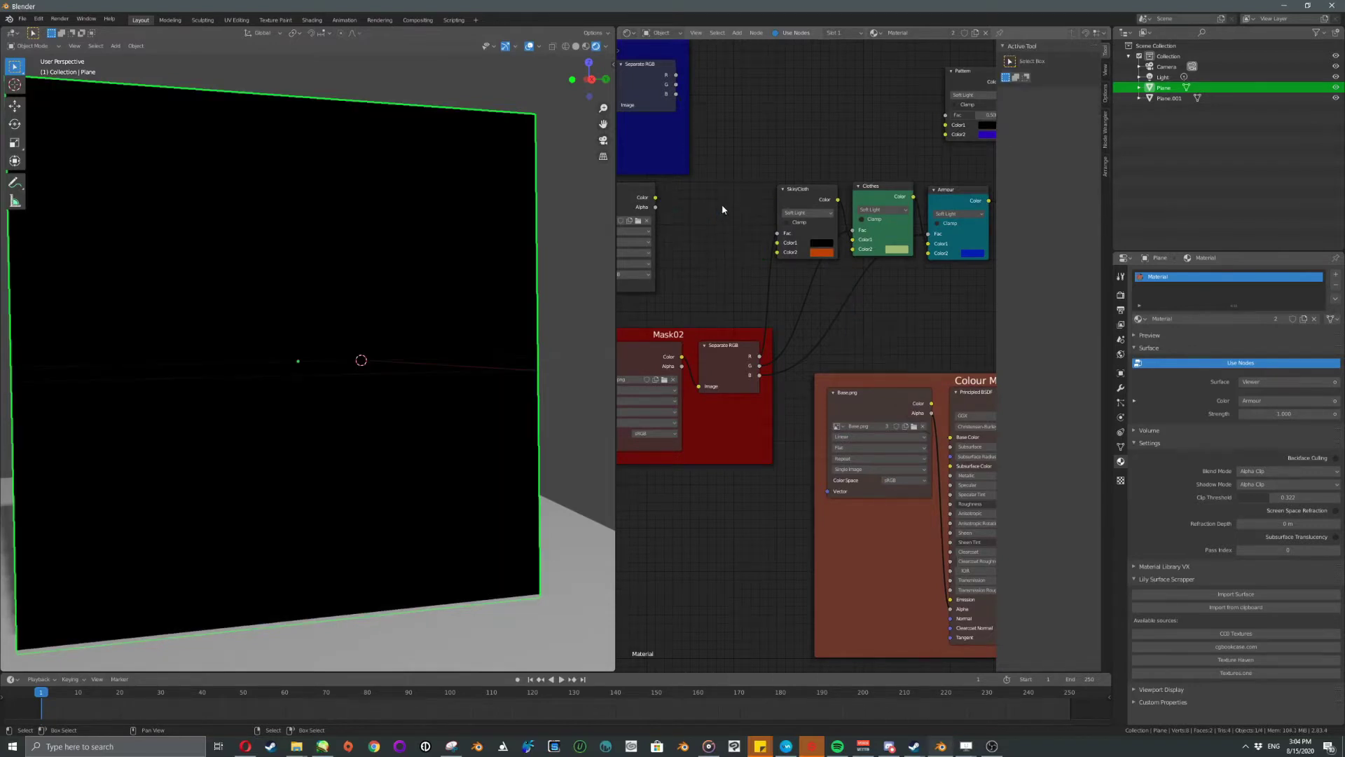
middle_click_drag(725, 213, 811, 223)
scroll(742, 231, "down", 2)
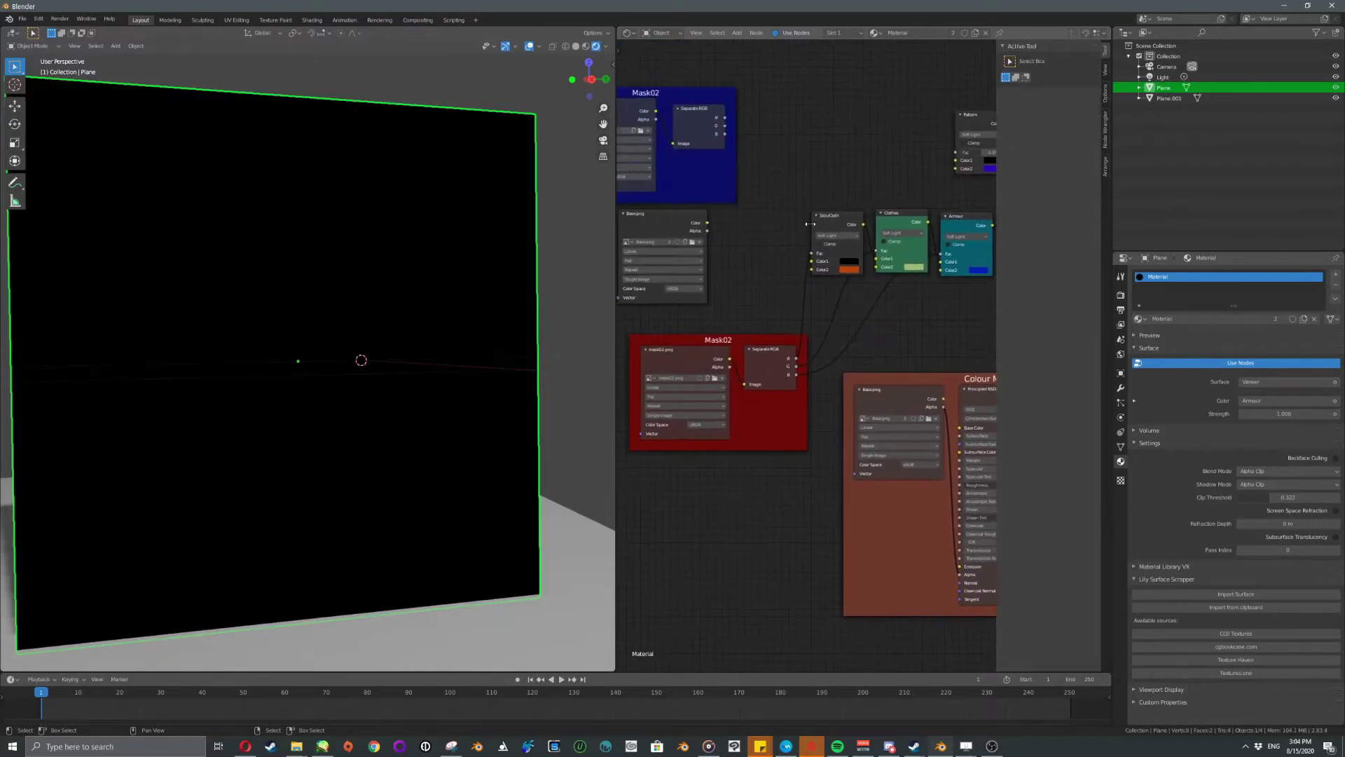
left_click_drag(708, 223, 811, 261)
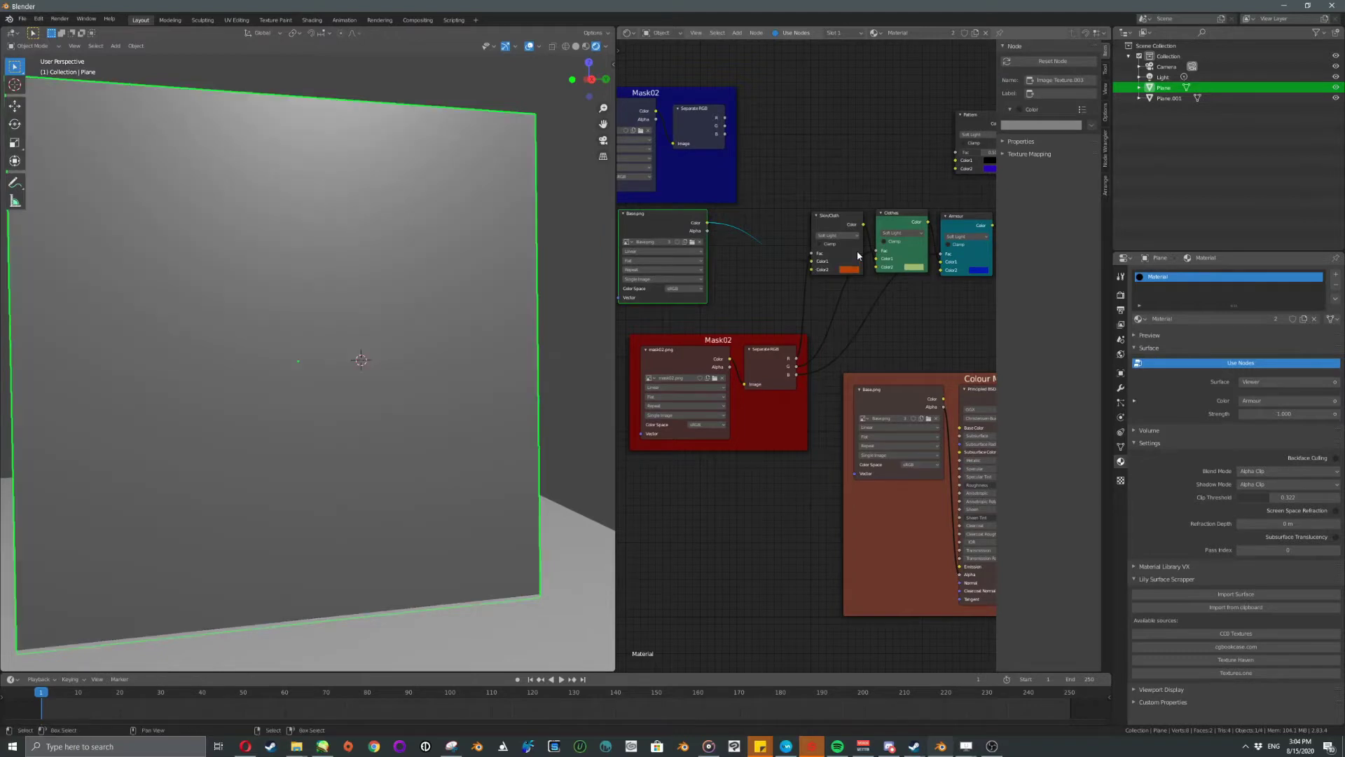
Move the duplicated Pattern node to the end of the chain and link the Armour node's output into it.
middle_click_drag(911, 231, 737, 225)
left_click_drag(803, 110, 878, 209)
left_click_drag(856, 254, 856, 261)
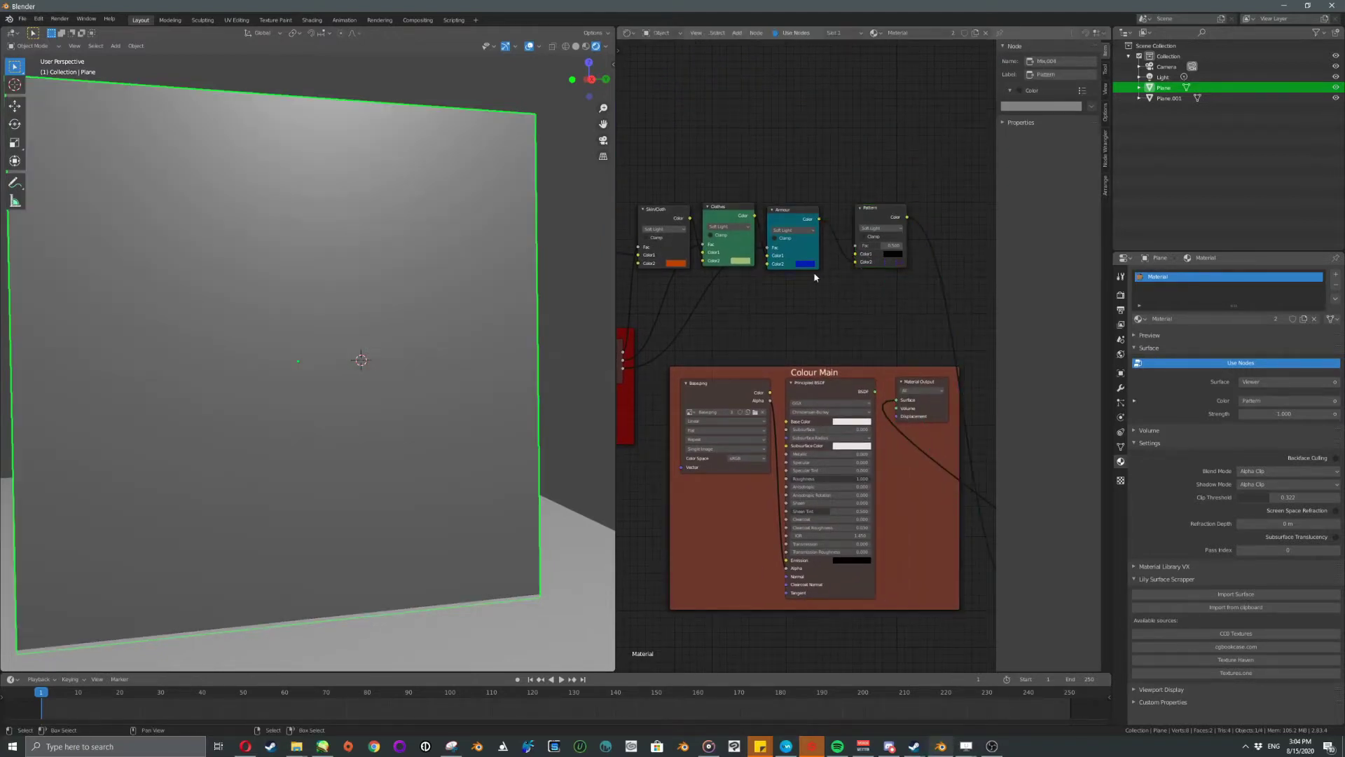
Preview the blue Mask02 frame's Separate RGB channels and connect its B output to the Pattern node's Fac input.
middle_click_drag(812, 275, 940, 298)
scroll(775, 229, "down", 2)
left_click(682, 183, "ctrl+shift")
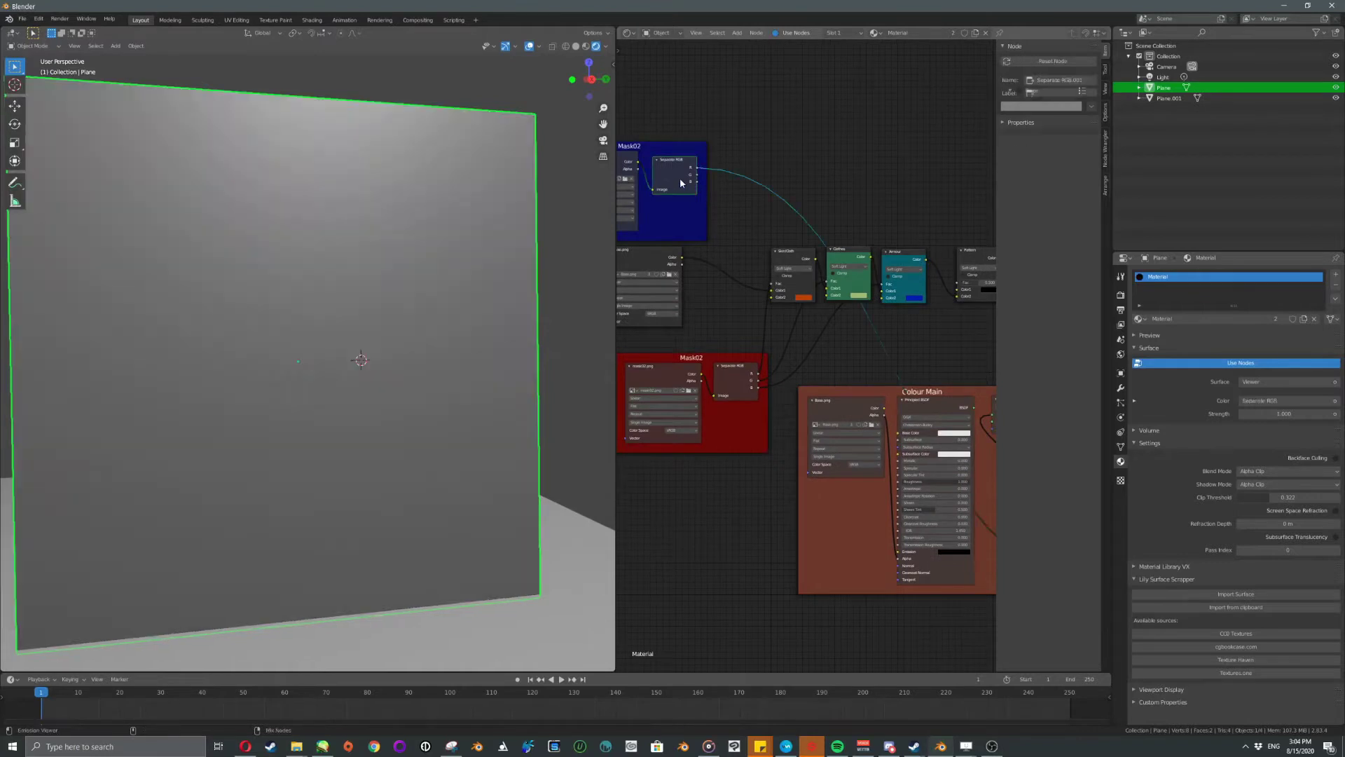
left_click(679, 178, "ctrl+shift")
scroll(677, 186, "down", 2, "ctrl")
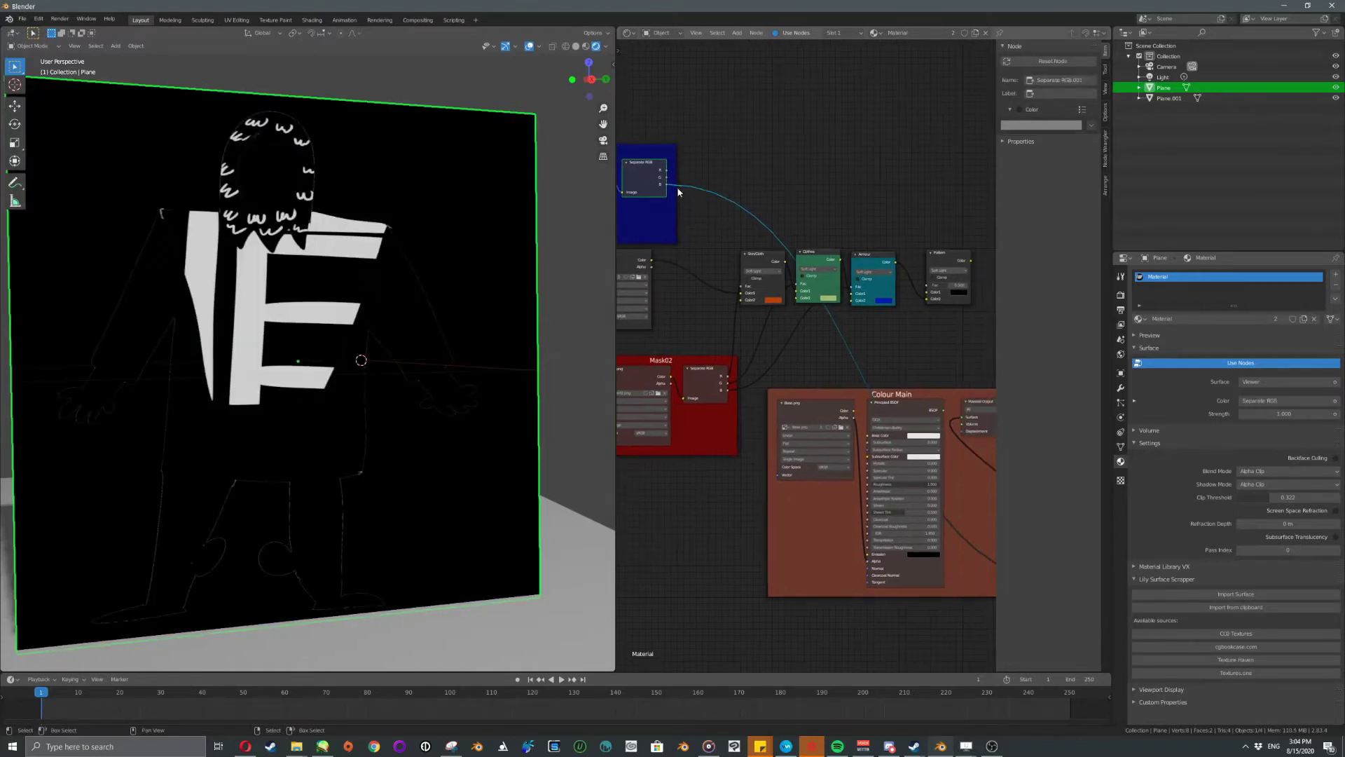
left_click_drag(667, 186, 932, 283)
Preview the Pattern node and move the incoming Armour link from its Color2 input to Color1.
left_click(944, 259, "ctrl+shift")
scroll(855, 266, "up", 2)
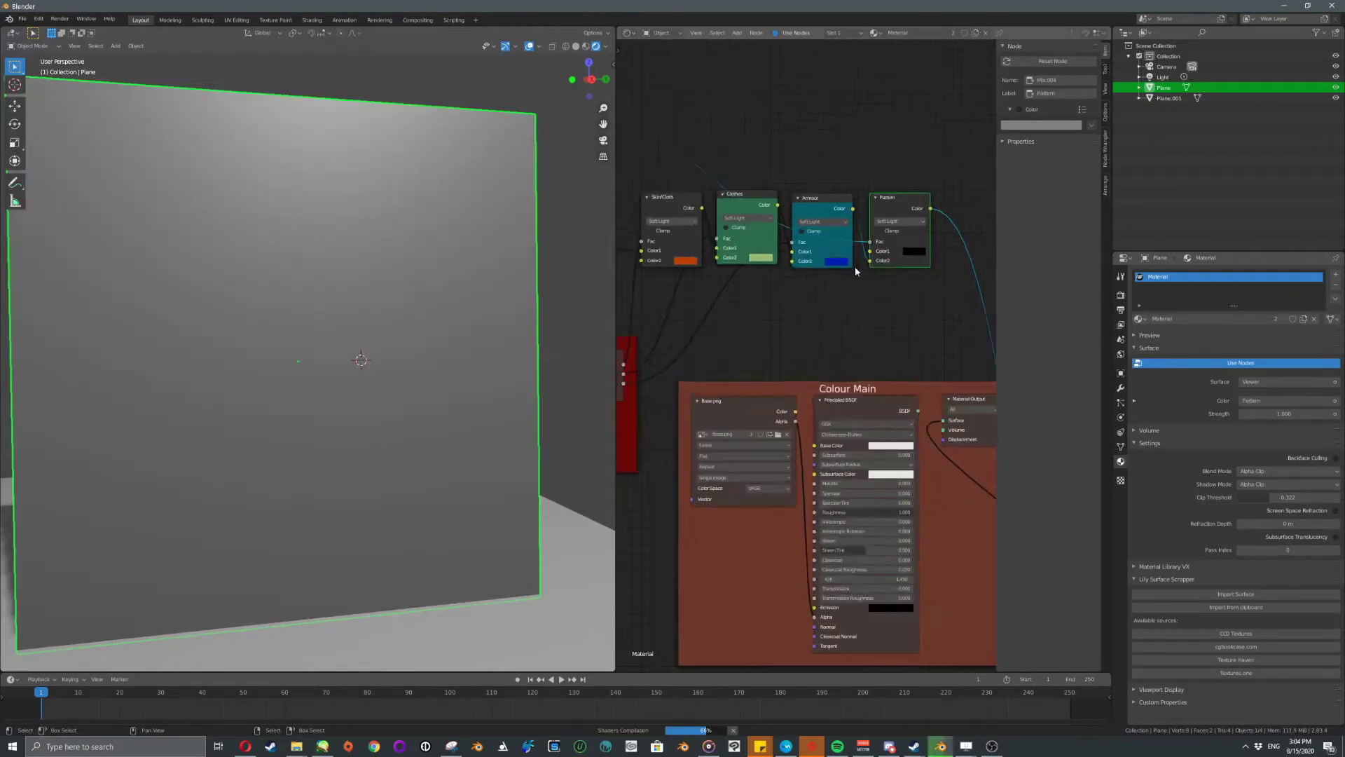
scroll(903, 223, "up", 2)
left_click_drag(910, 208, 908, 189)
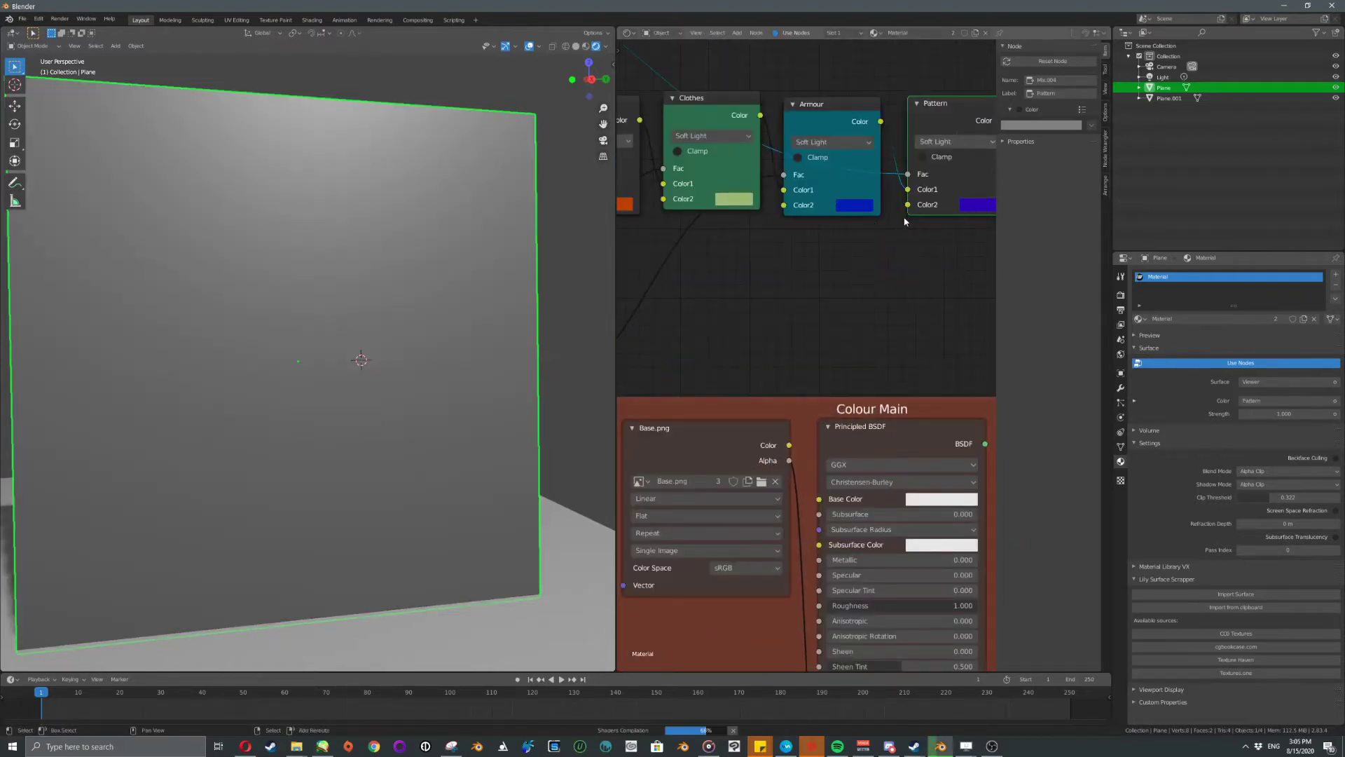
Try green as the Pattern node's Color2, then restore the violet.
middle_click_drag(986, 211, 953, 225)
left_click(950, 223)
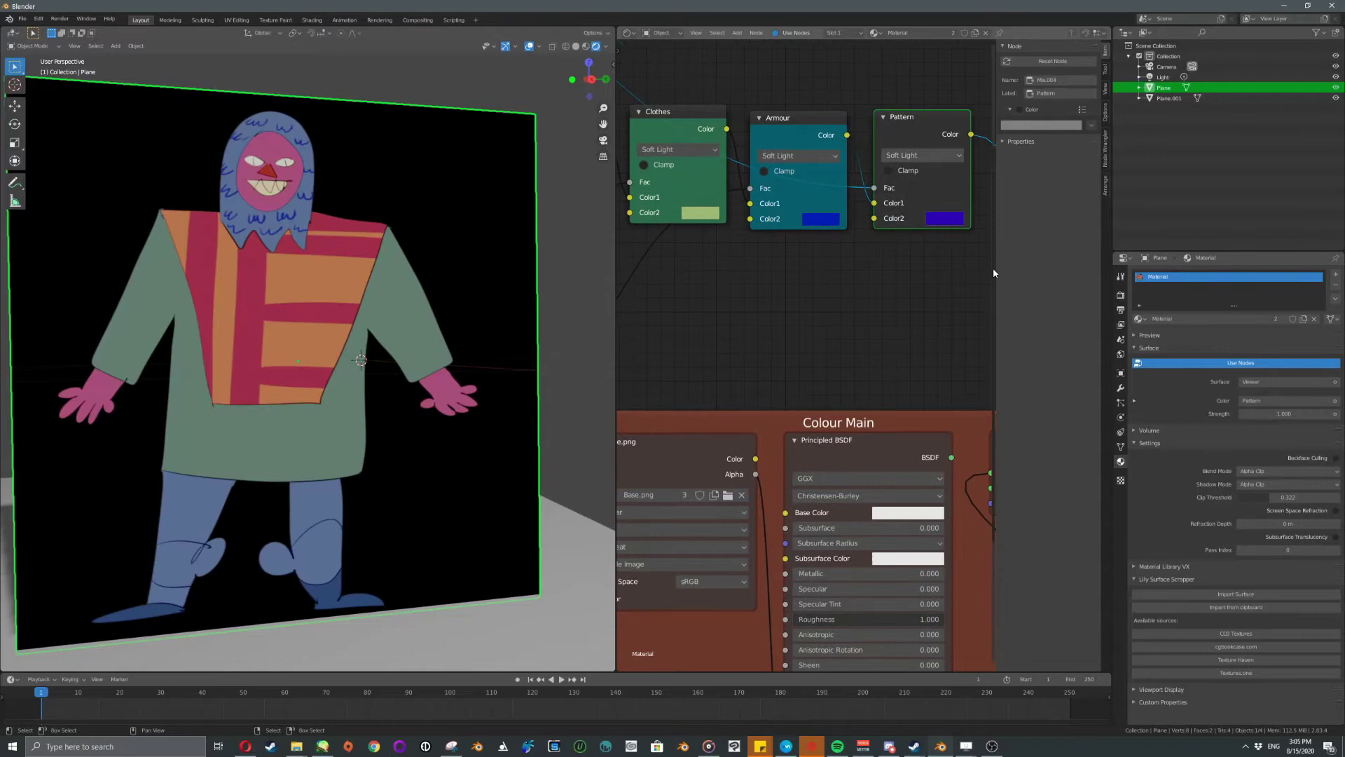
left_click(950, 224)
left_click_drag(995, 275, 942, 275)
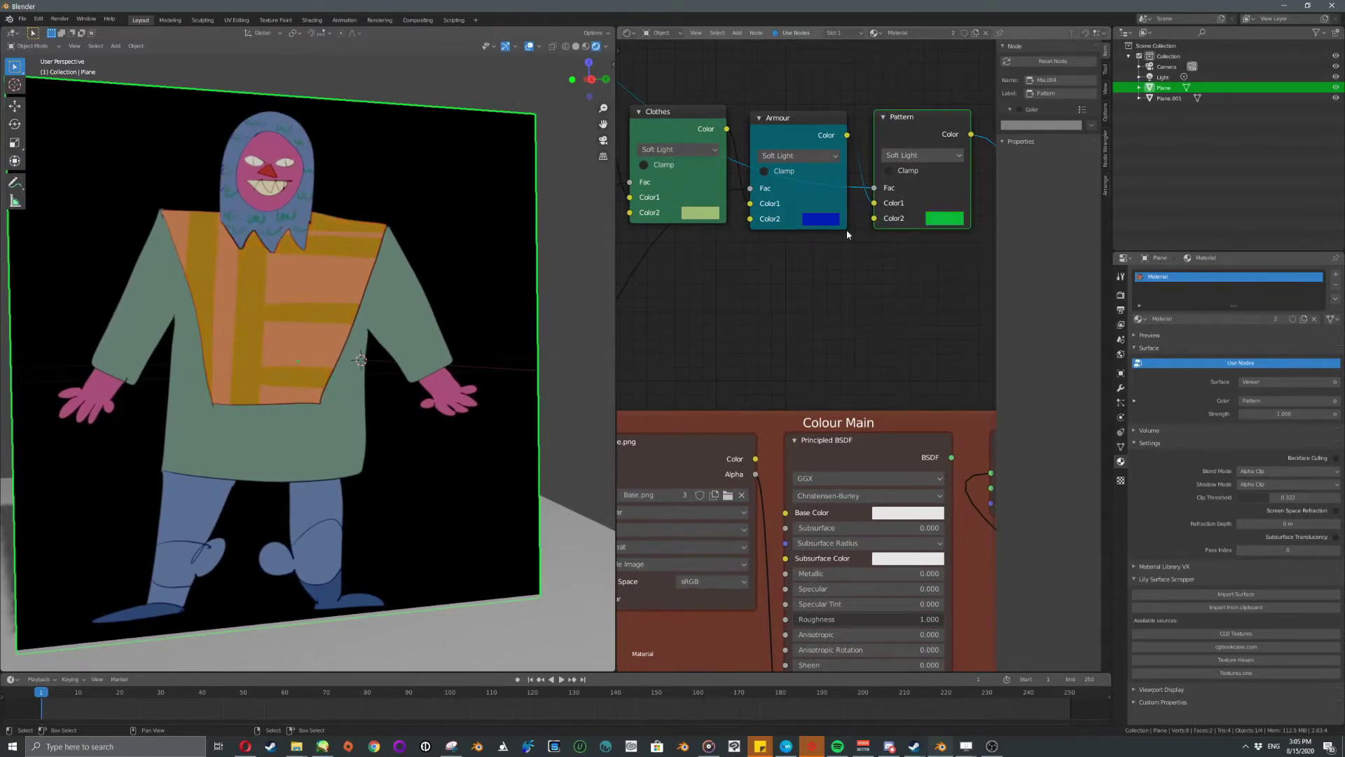
left_click(946, 220)
left_click(1025, 263)
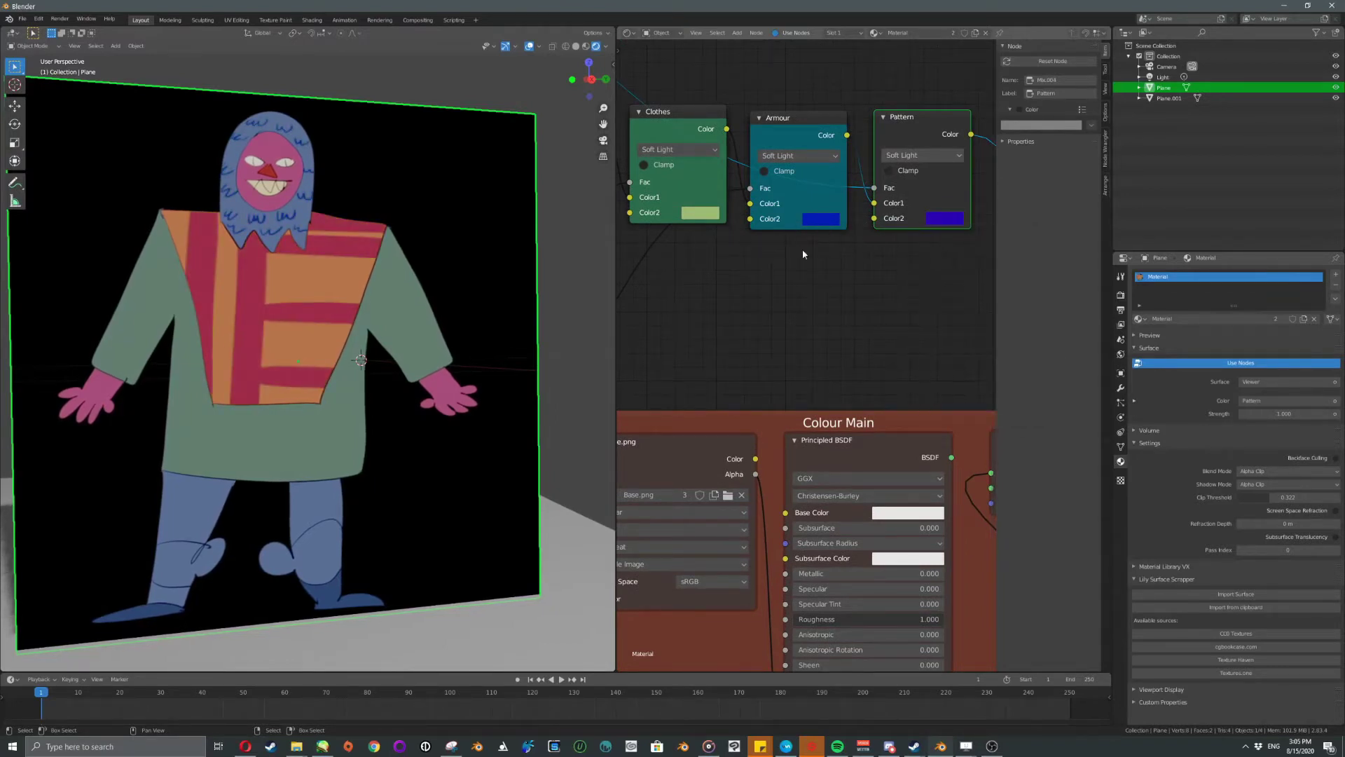
Set the Pattern node's Color2 to magenta-pink.
middle_click_drag(805, 255, 894, 268)
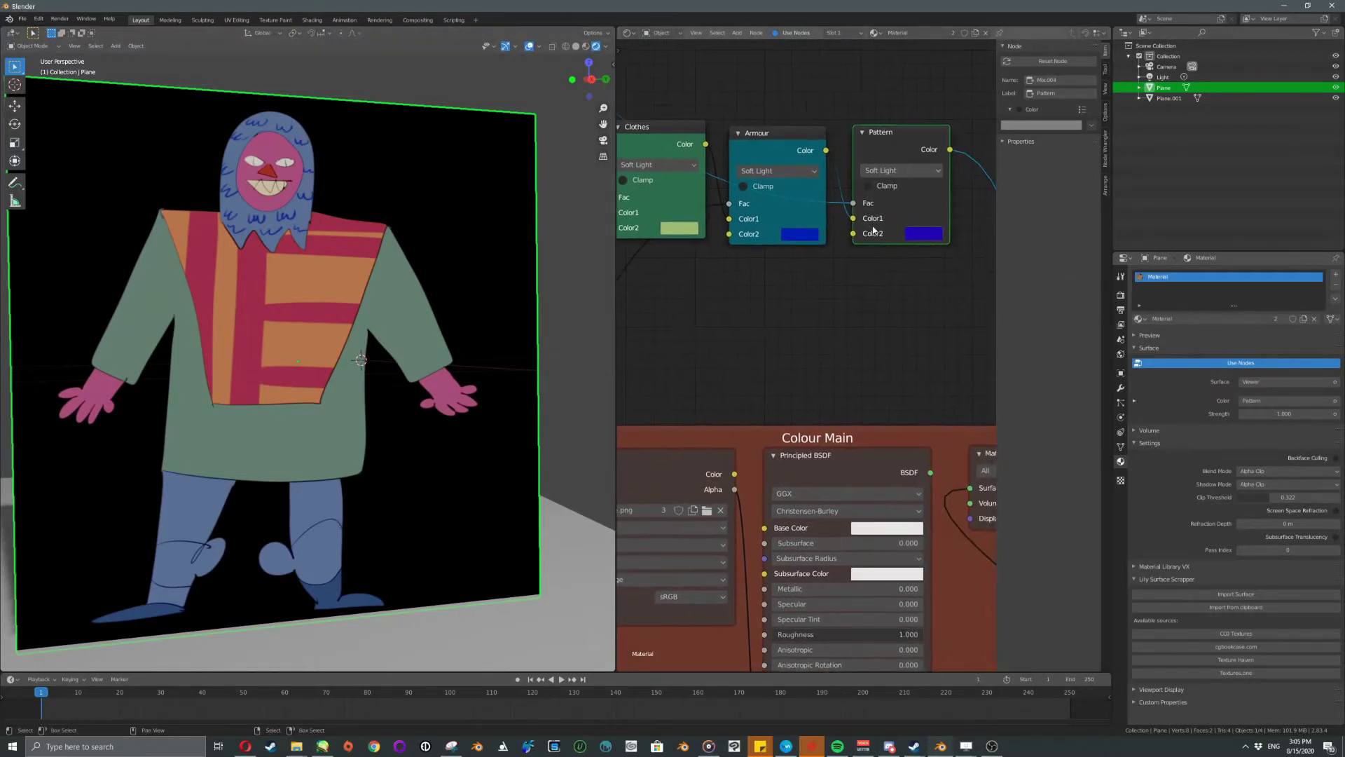
left_click(936, 235)
left_click_drag(954, 135, 985, 131)
Nudge the Skin/Cloth node slightly farther away from the Clothes node.
scroll(966, 234, "down", 4)
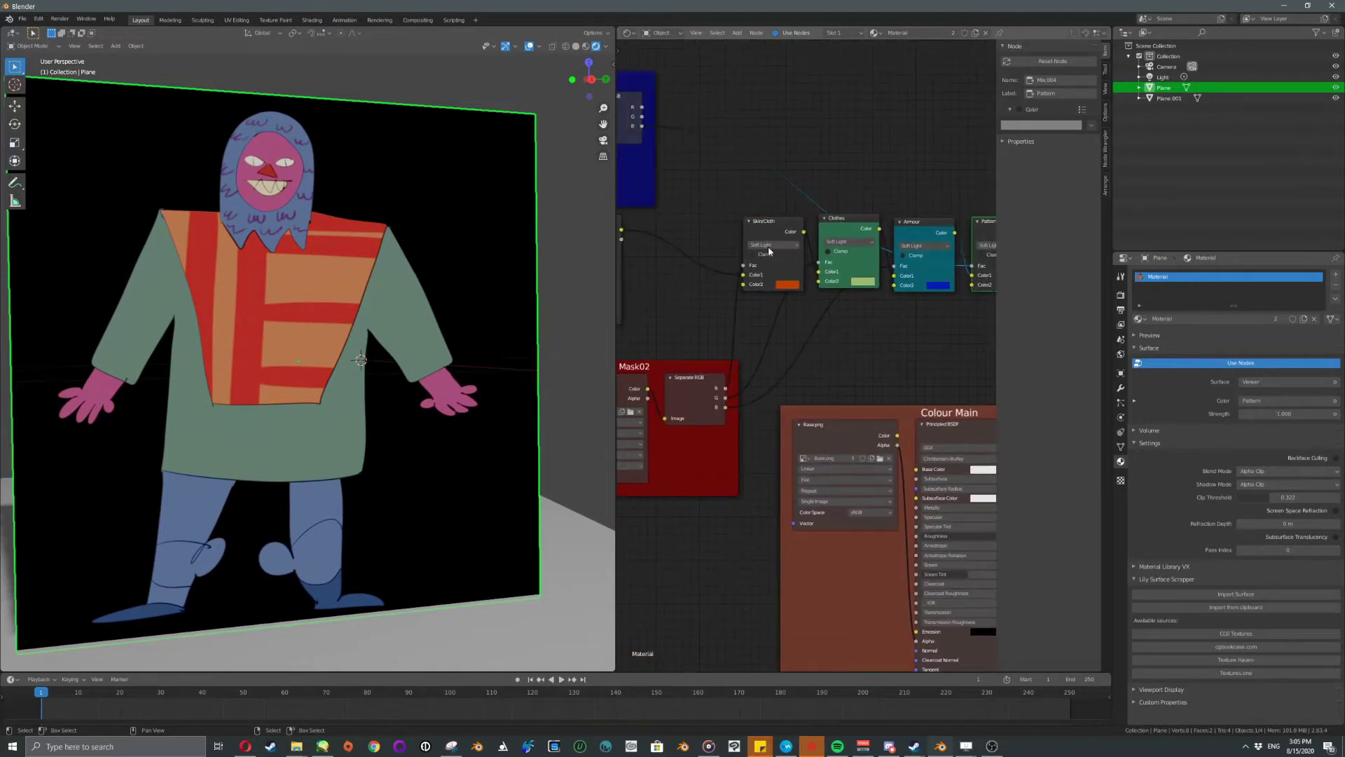
middle_click_drag(768, 246, 743, 243)
left_click_drag(743, 224, 731, 223)
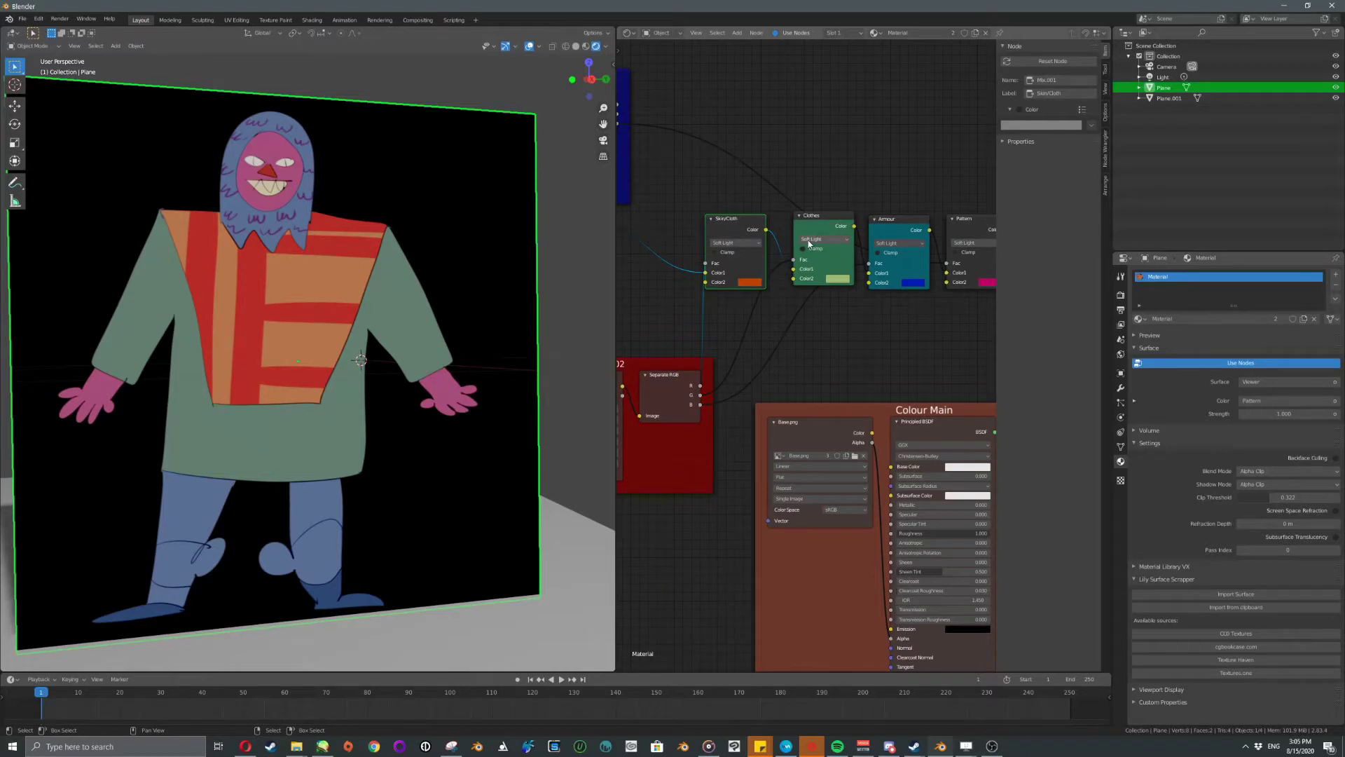
Stack the four Mix nodes in a column, ordered Skin/Cloth, Clothes, Armour and Pattern from top to bottom.
scroll(757, 215, "up", 2)
middle_click_drag(850, 182, 763, 179)
middle_click_drag(905, 239, 969, 241)
scroll(911, 280, "down", 2)
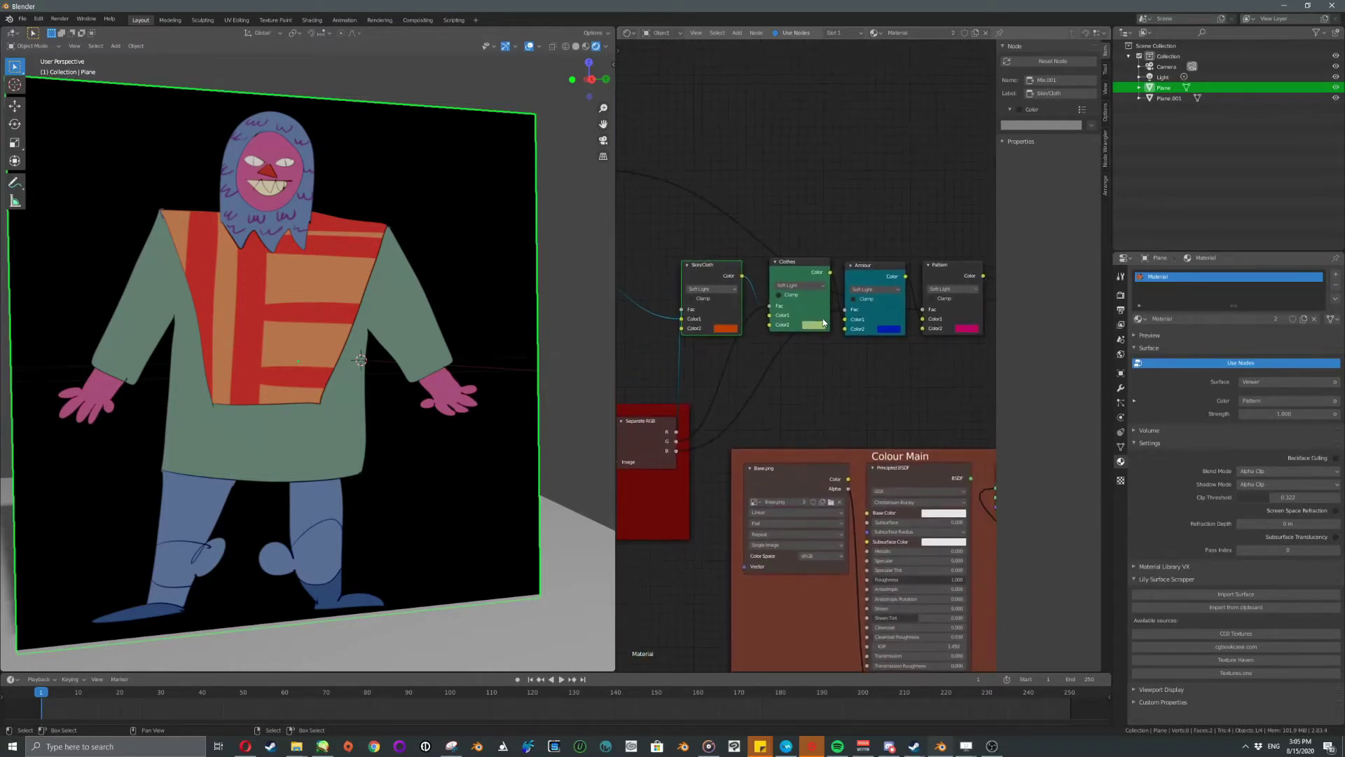
middle_click_drag(745, 264, 741, 304)
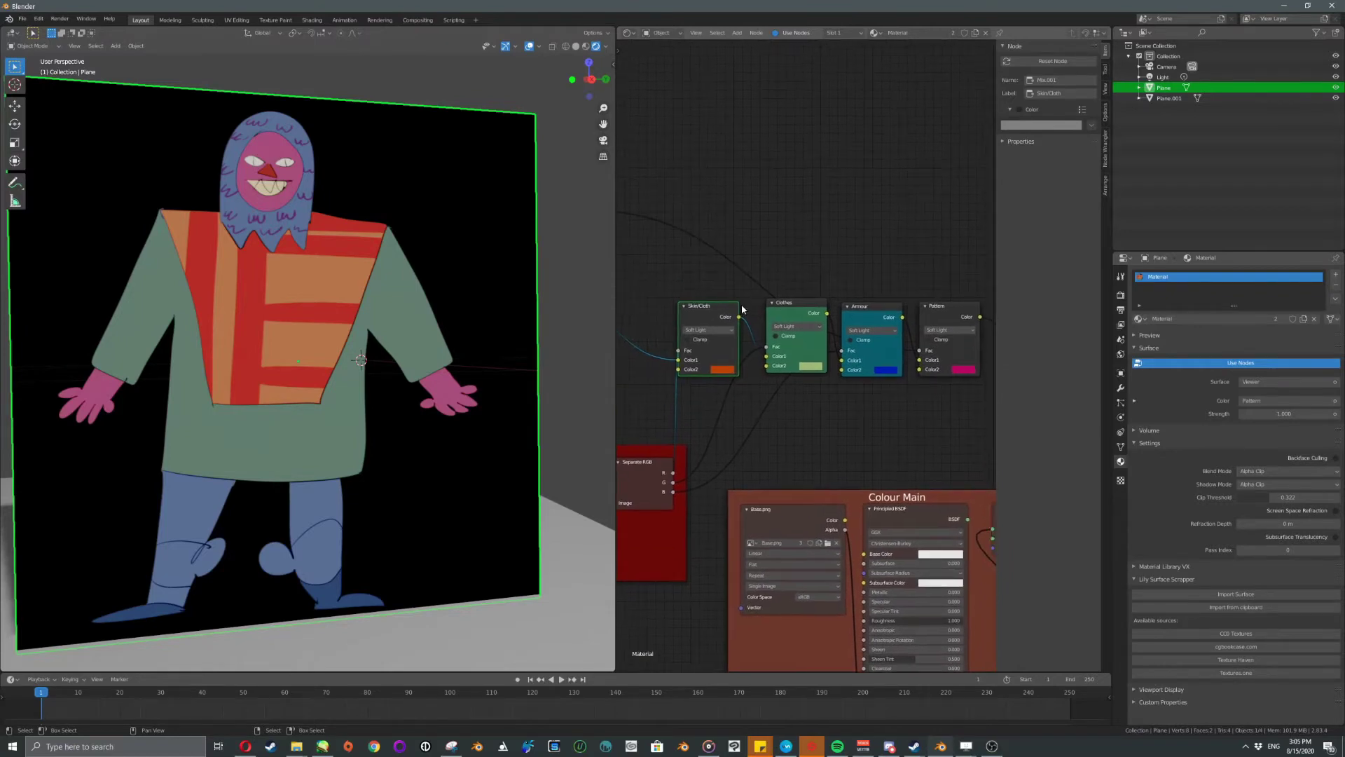
scroll(748, 287, "up", 1, "shift")
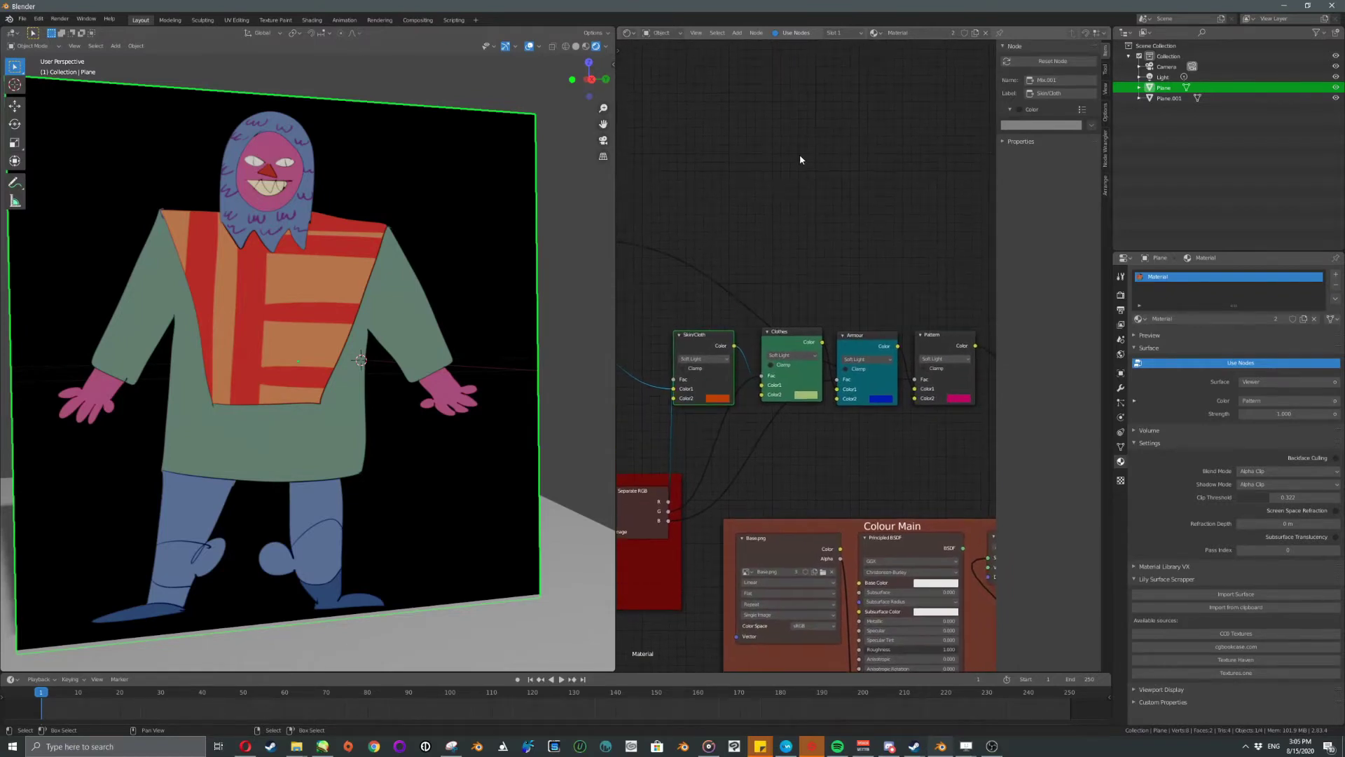
left_click_drag(729, 335, 802, 196)
right_click(739, 327)
left_click_drag(792, 355, 795, 300)
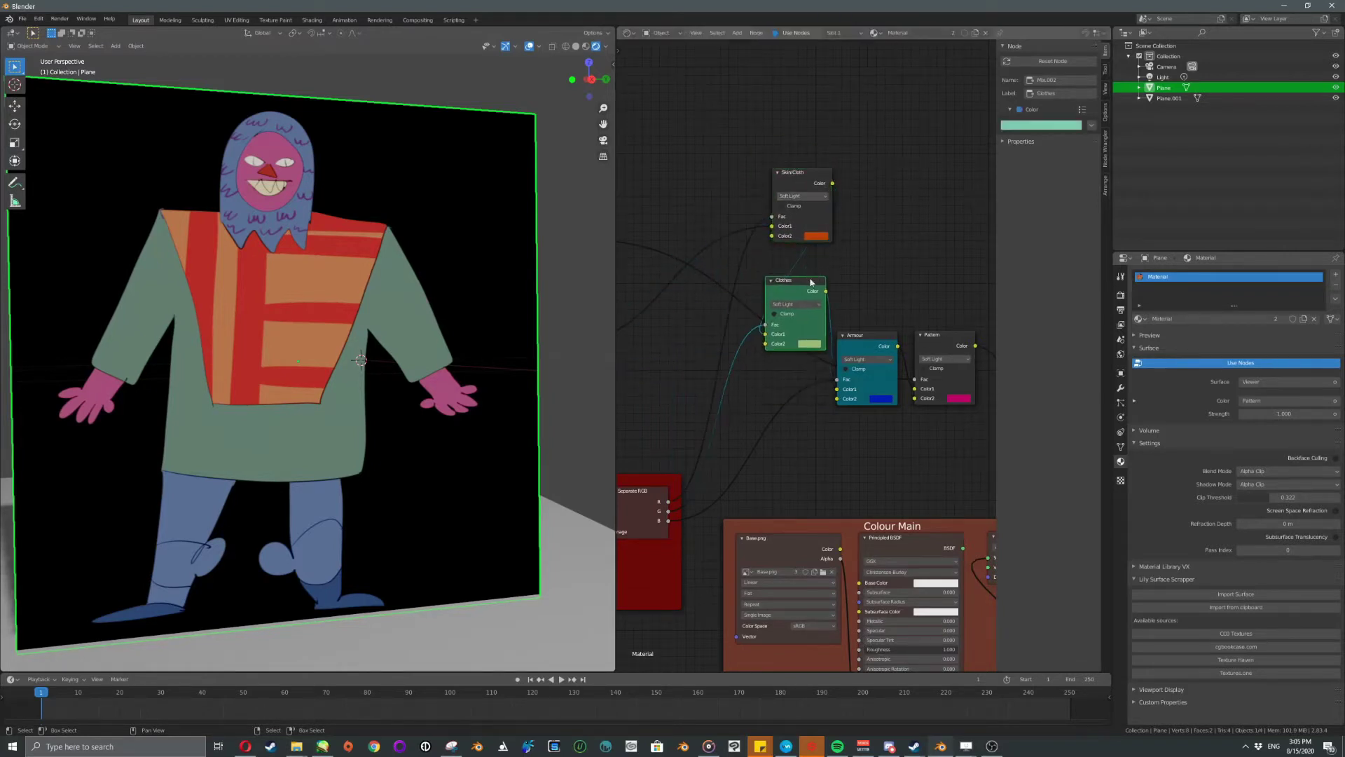
left_click_drag(863, 358, 795, 387)
left_click_drag(939, 336, 795, 447)
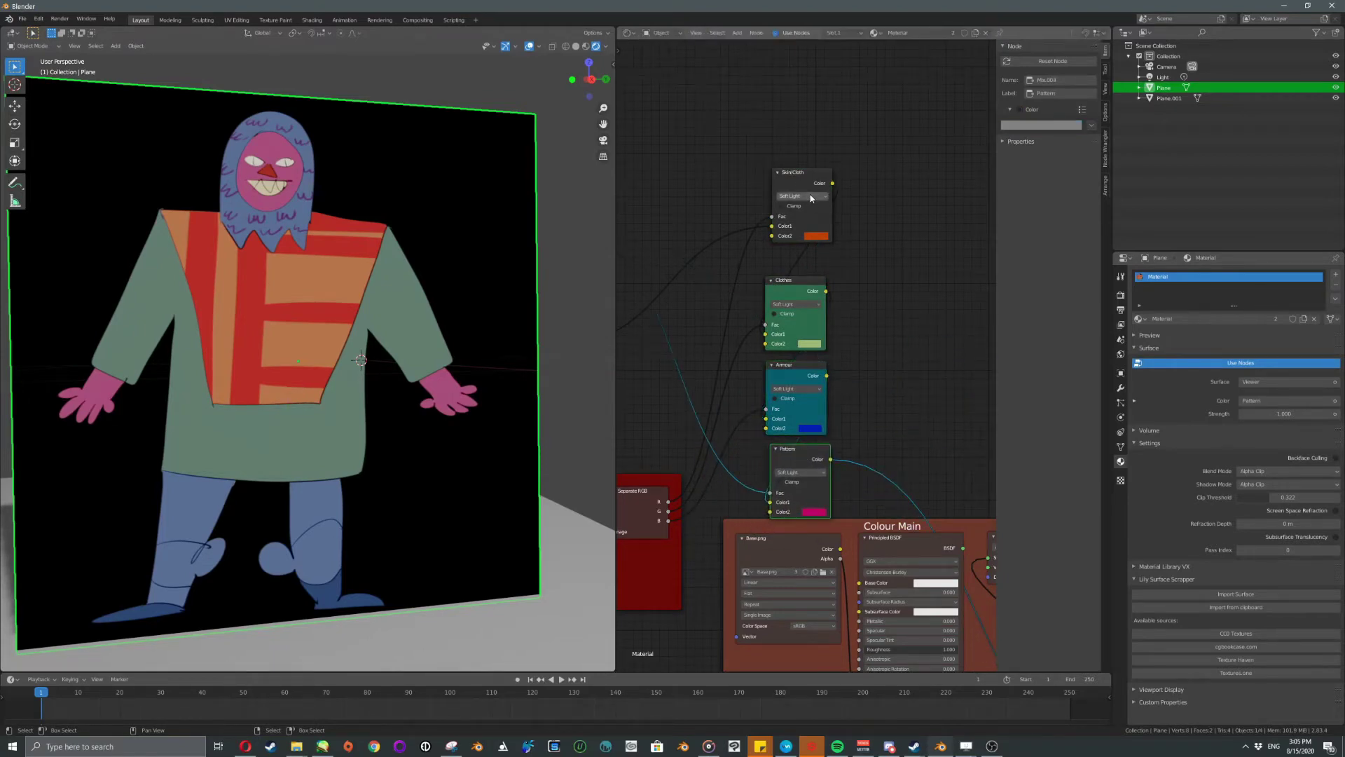
left_click_drag(812, 187, 810, 197)
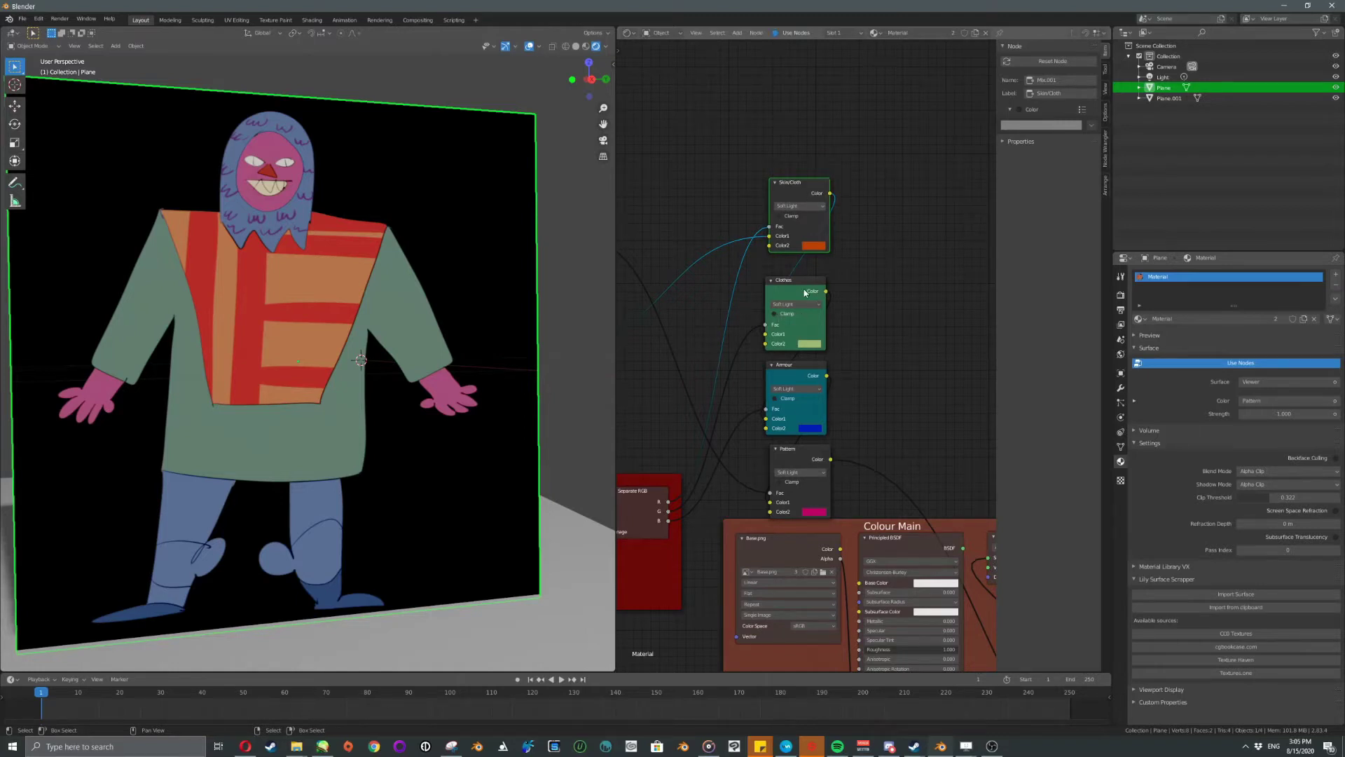
Reverse the column of Mix nodes so Pattern is topmost, followed by Armour, Clothes and Skin/Cloth.
left_click_drag(800, 291, 810, 101)
scroll(825, 302, "down", 2)
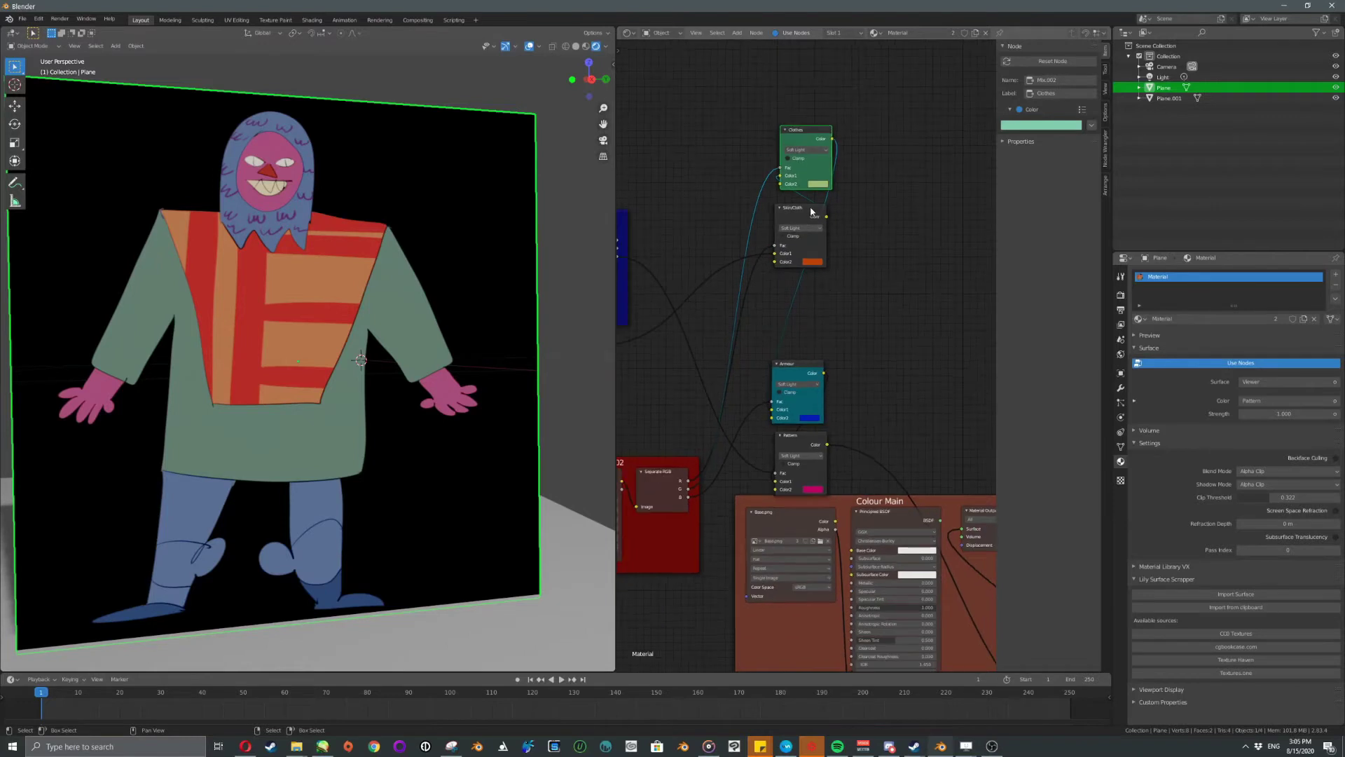
left_click_drag(811, 211, 807, 301)
left_click_drag(813, 145, 805, 240)
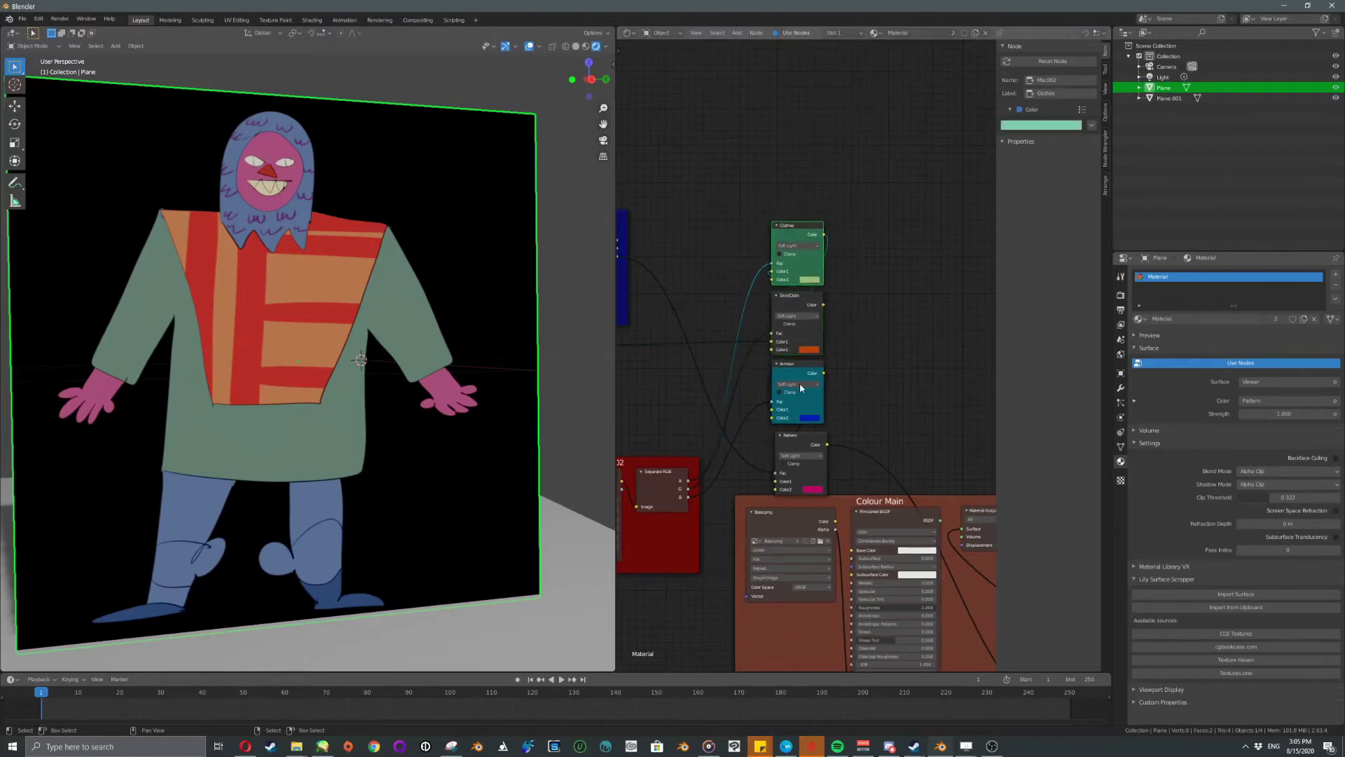
left_click_drag(801, 383, 798, 173)
left_click_drag(809, 434, 801, 75)
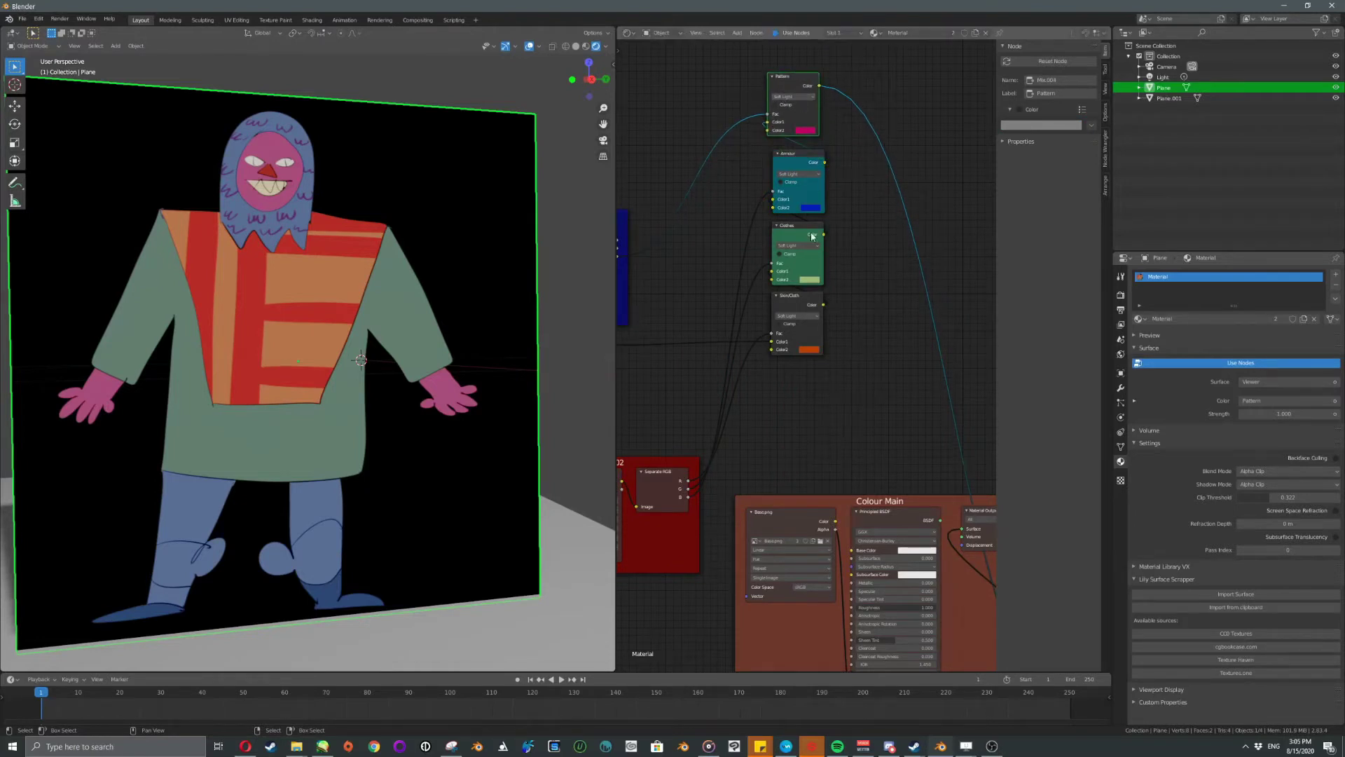
Rearrange the Mix nodes into a horizontal row in chain order: Skin/Cloth, Clothes, Armour, Pattern.
left_click_drag(809, 304, 710, 286)
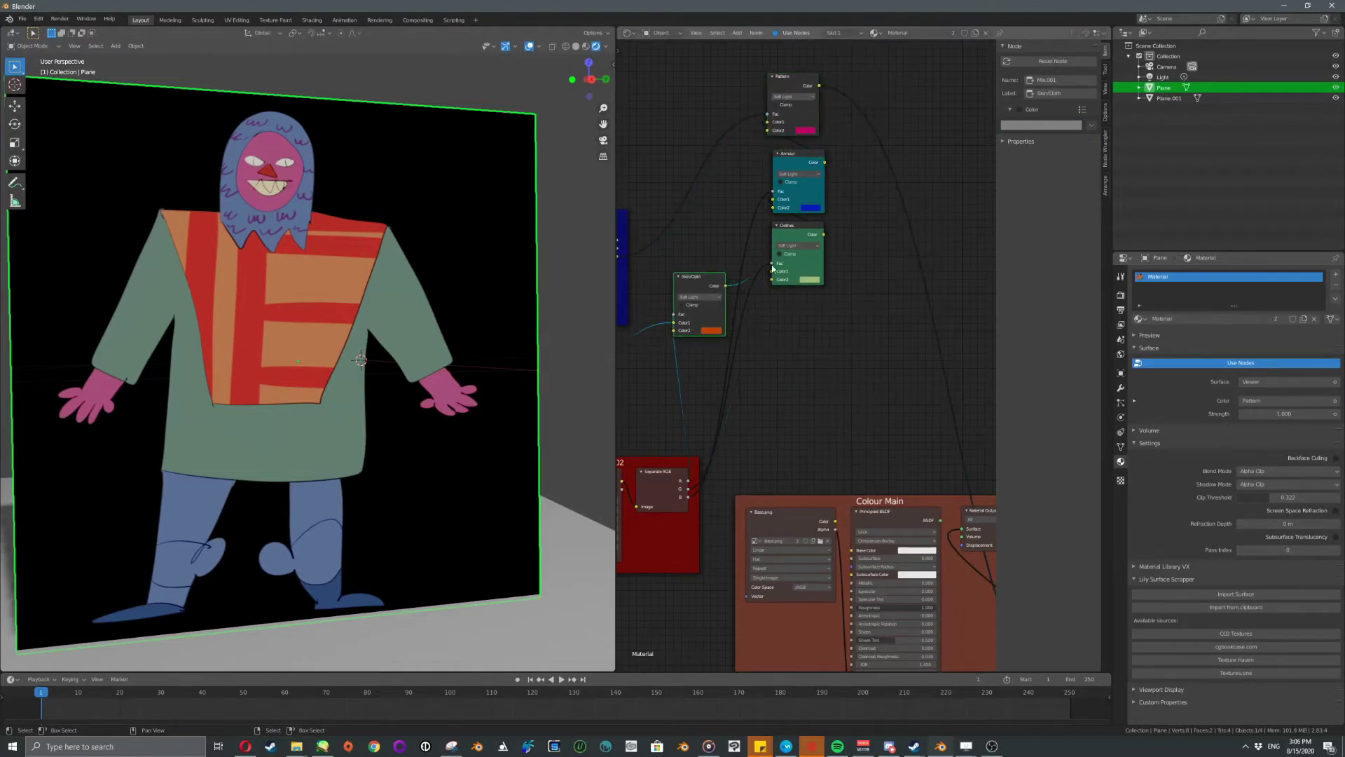
left_click_drag(801, 236, 768, 284)
left_click_drag(796, 169, 842, 280)
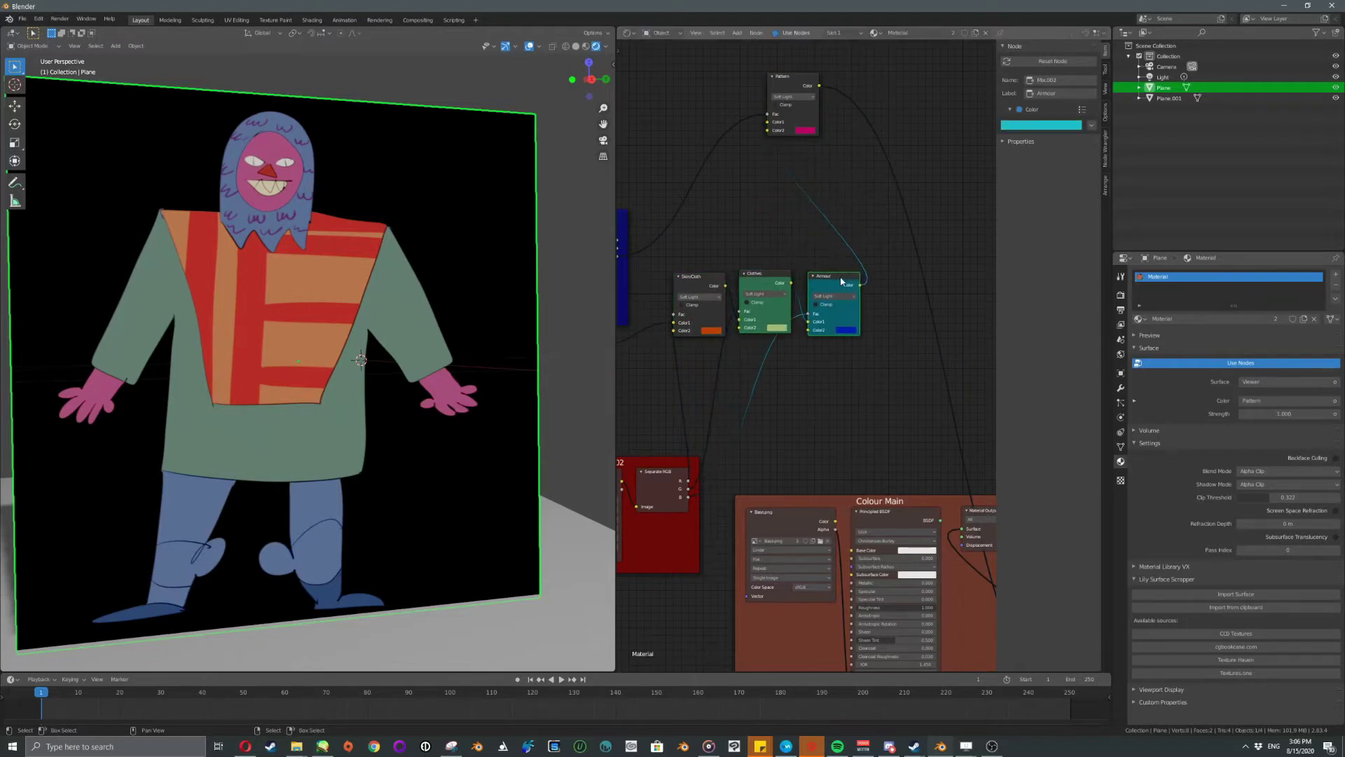
left_click_drag(808, 93, 909, 298)
left_click_drag(706, 275, 891, 277)
left_click(892, 284)
middle_click_drag(883, 277, 909, 265)
Set the Pattern node's Color2 to purple-magenta and the Clothes node's Color2 to emerald green.
left_click(927, 315)
left_click_drag(954, 259, 964, 258)
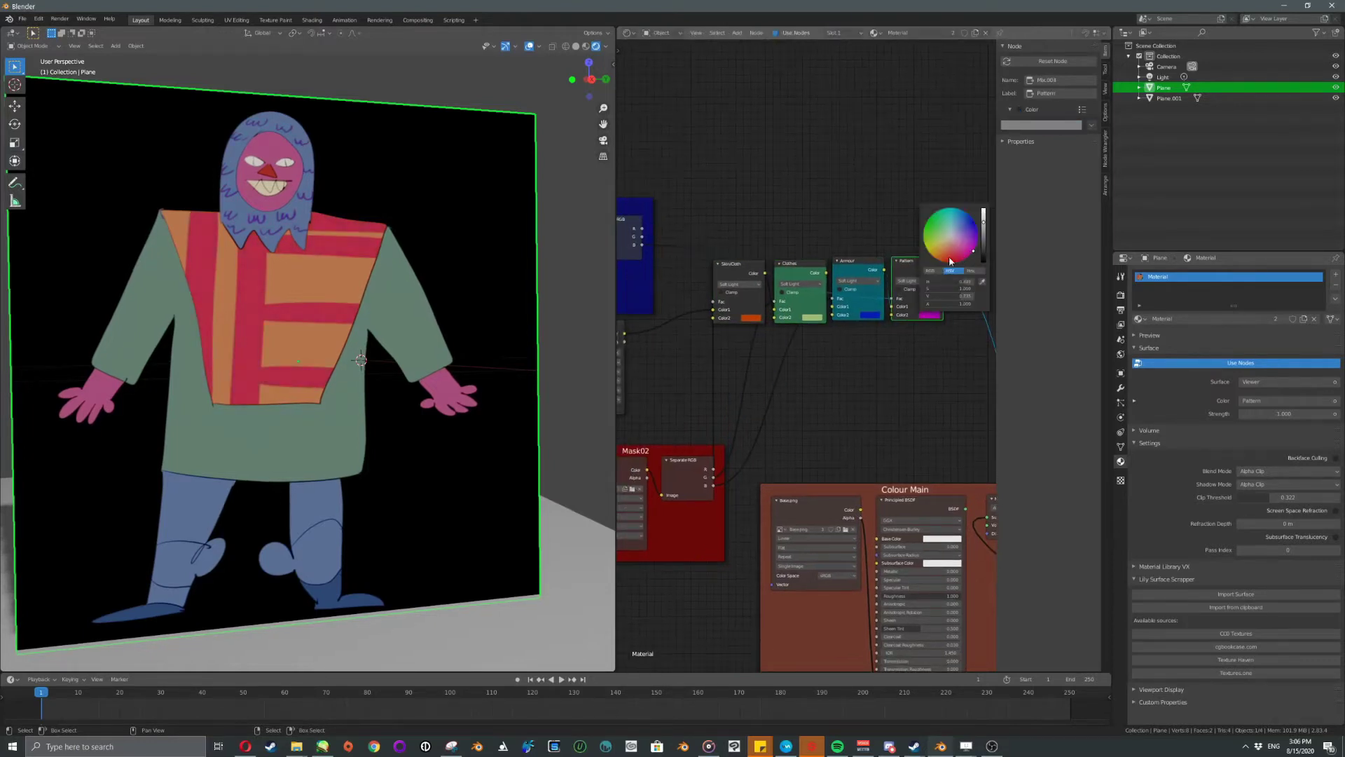
left_click(811, 317)
left_click_drag(836, 246, 915, 232)
Set the Armour node's Color2 to blue-violet and the Skin/Cloth node's Color2 to yellow.
left_click(864, 315)
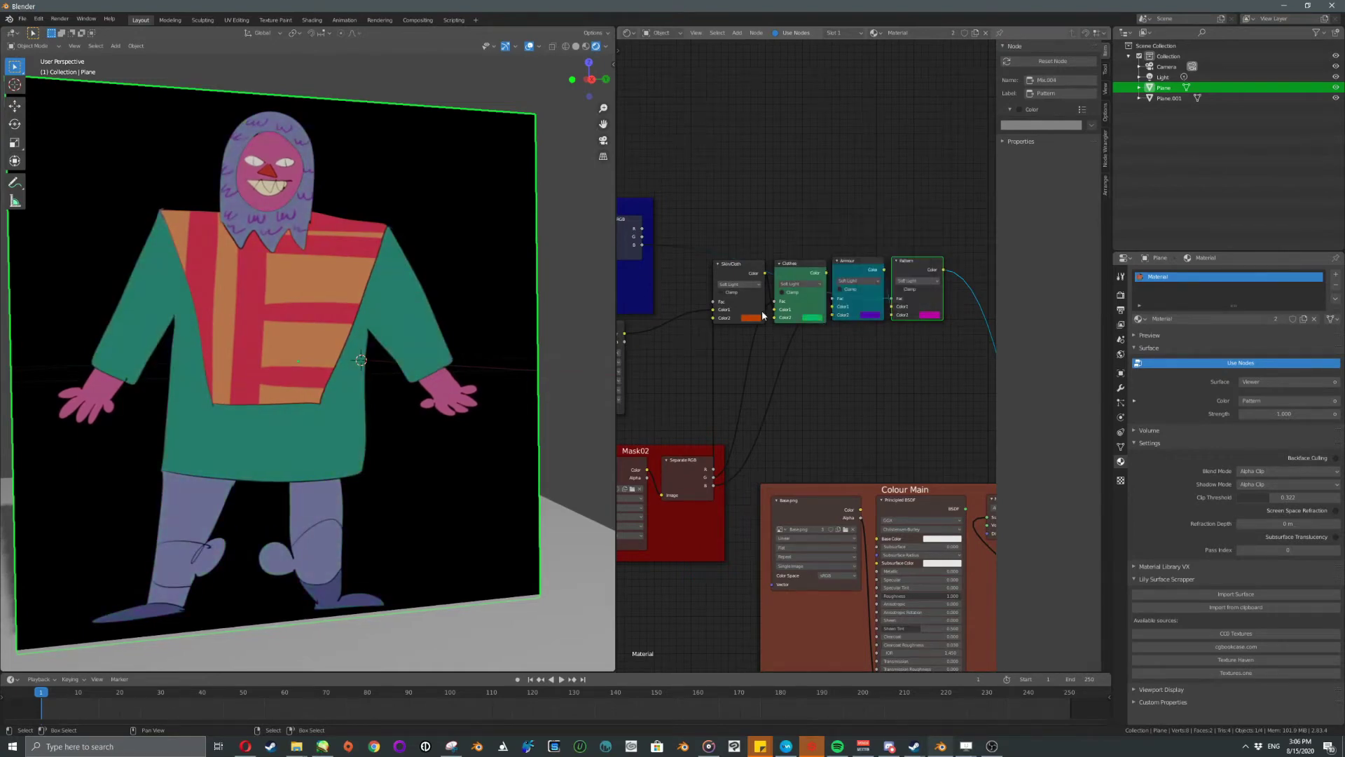
left_click(755, 318)
left_click_drag(772, 245, 727, 271)
Preview the red and green channels of the Separate RGB node in the blue mask frame.
middle_click_drag(619, 293, 769, 263)
scroll(777, 245, "up", 3)
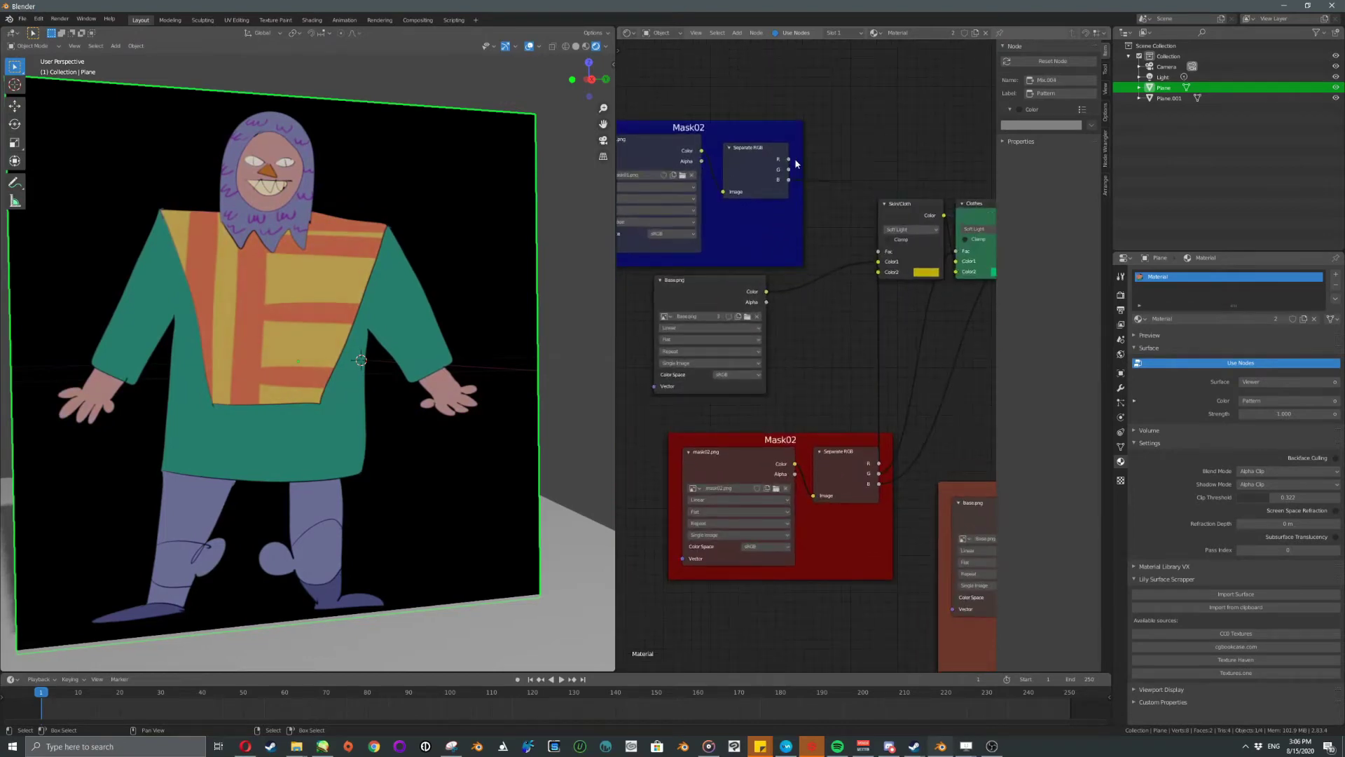
left_click(766, 158, "ctrl+shift")
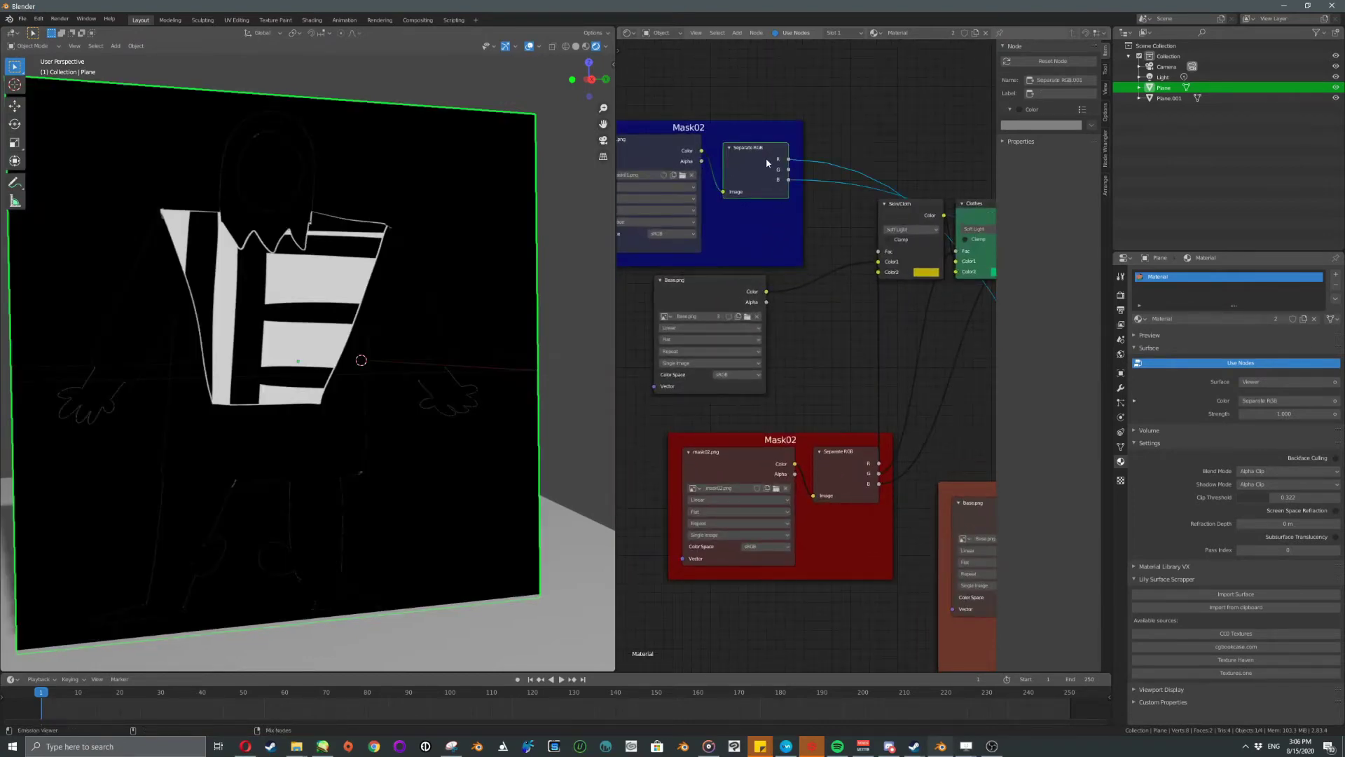
left_click(767, 158, "ctrl+shift")
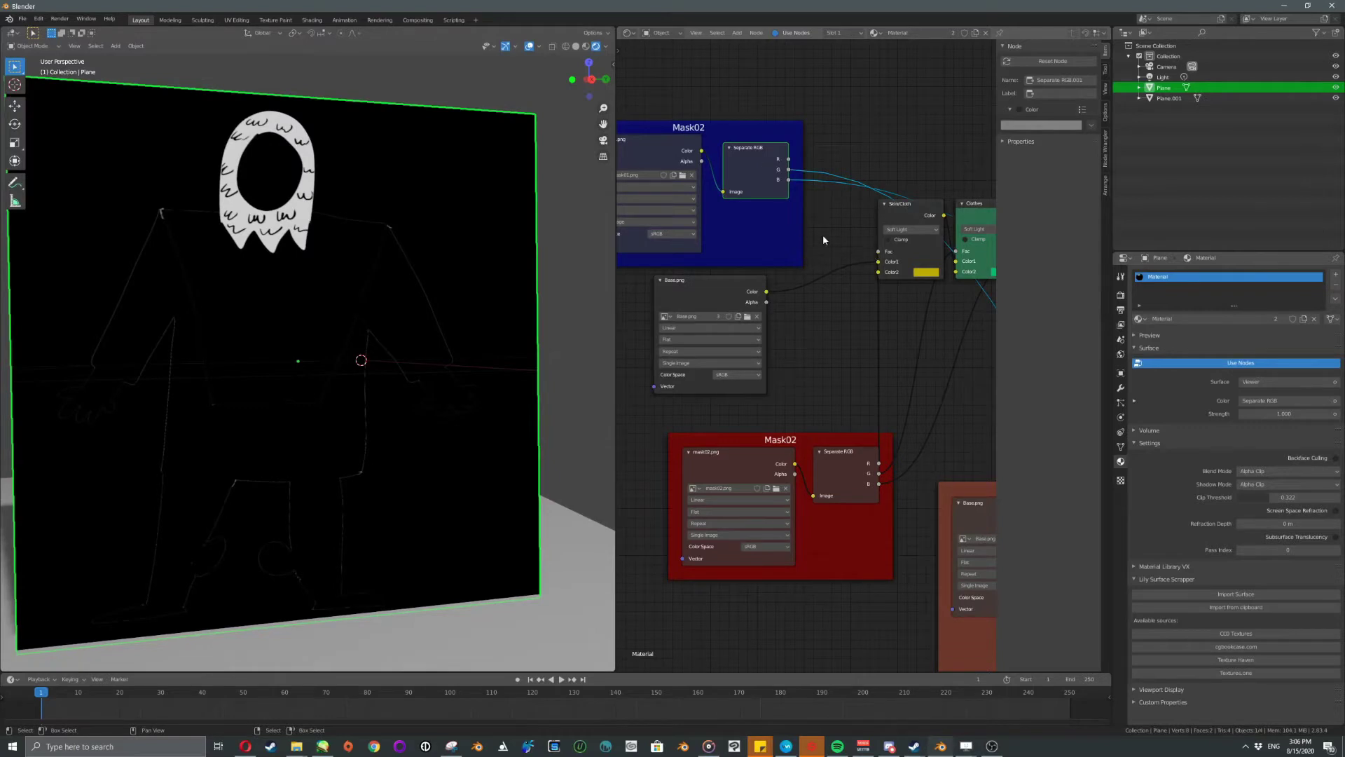
Duplicate the Pattern node, place the copy after it, and link the original's Color output to the copy's Color1.
scroll(869, 233, "down", 5)
middle_click_drag(904, 226, 710, 211)
left_click_drag(708, 199, 843, 198)
left_click(697, 203)
left_click_drag(697, 203, 839, 201)
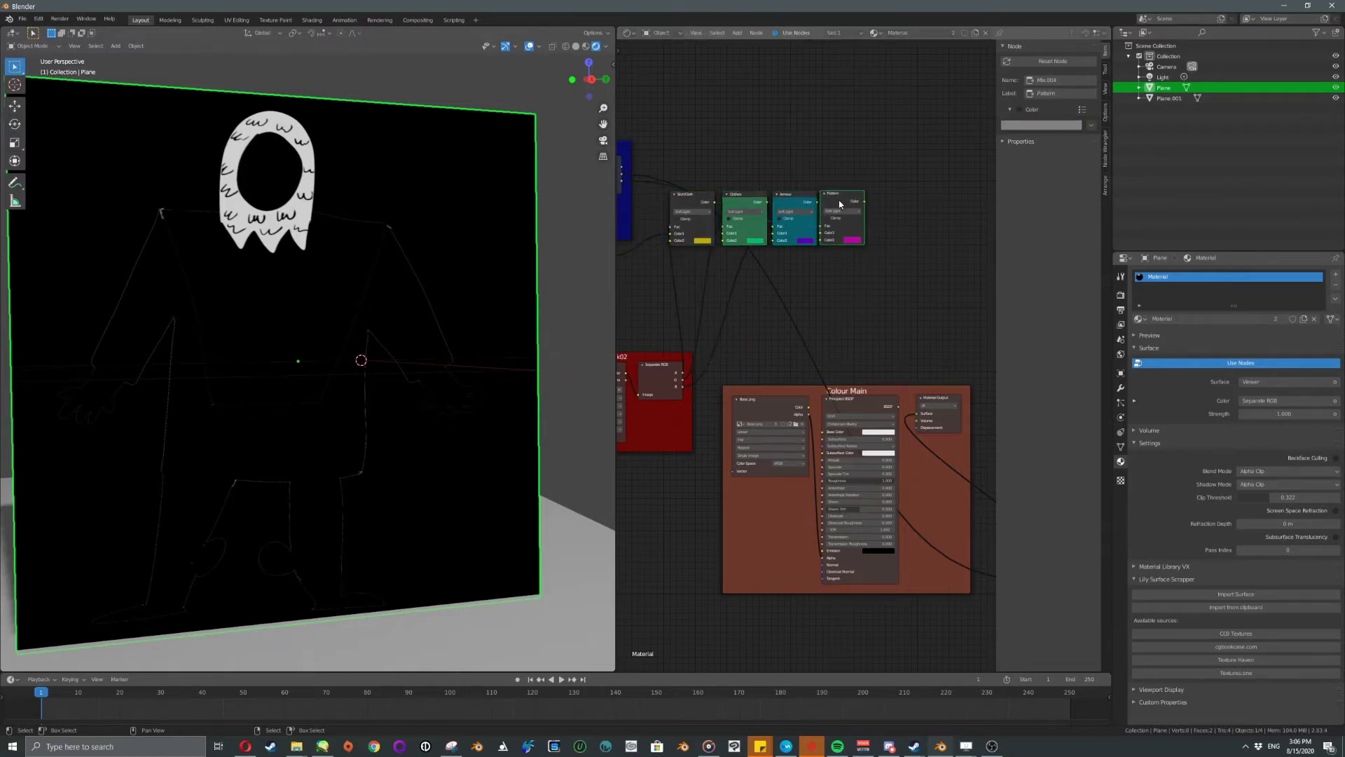
middle_click_drag(837, 222, 835, 267)
scroll(831, 268, "up", 4)
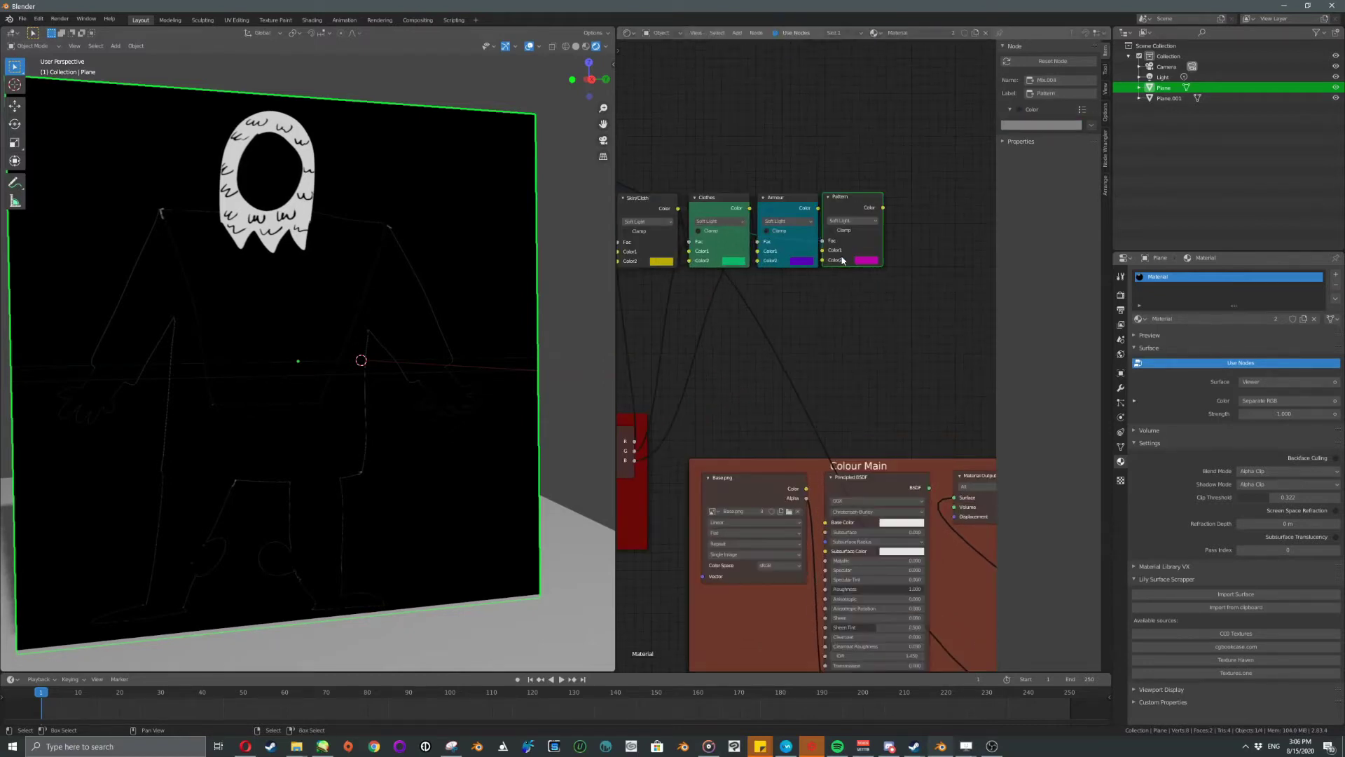
key("shift+d")
left_click(913, 260)
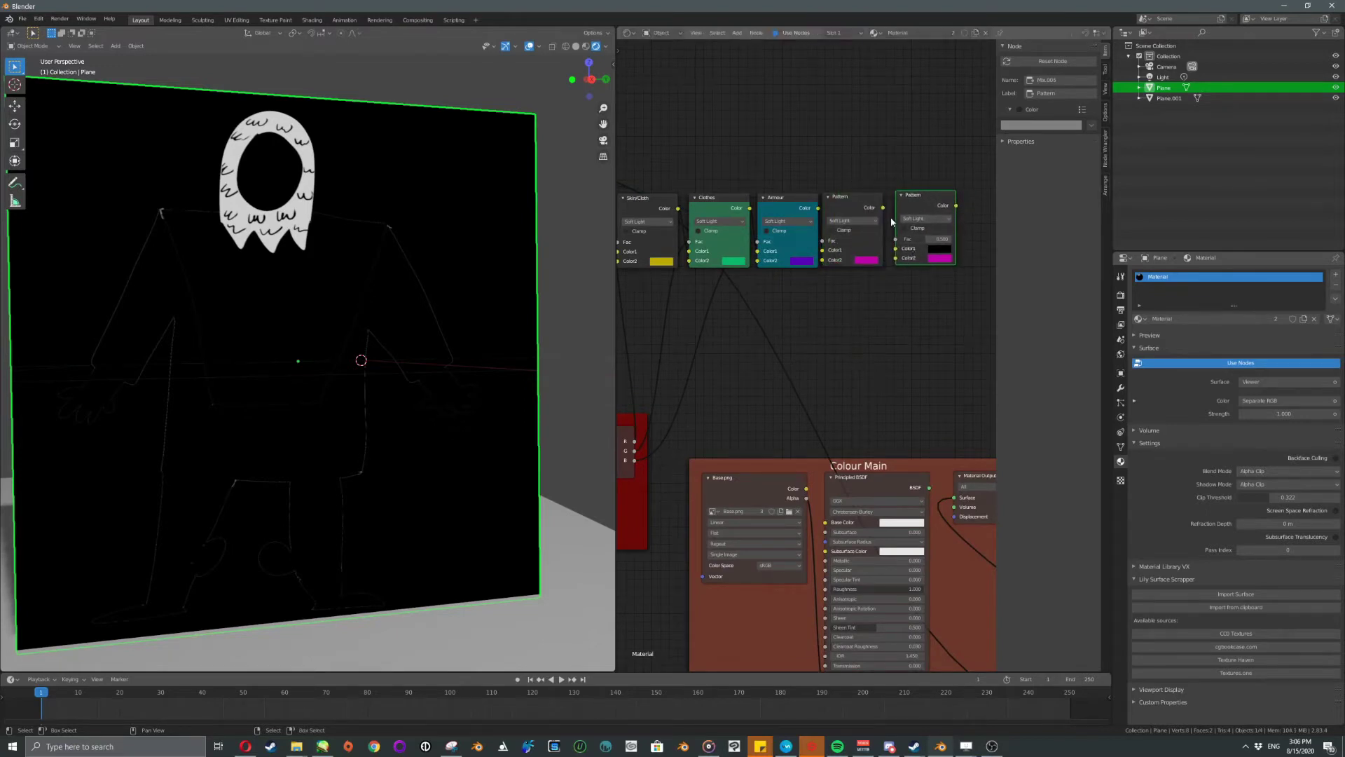
left_click(889, 251)
left_click_drag(878, 210, 944, 192)
Connect the blue-framed mask's green channel to the copied Pattern node's Fac and preview that node.
scroll(936, 252, "down", 3)
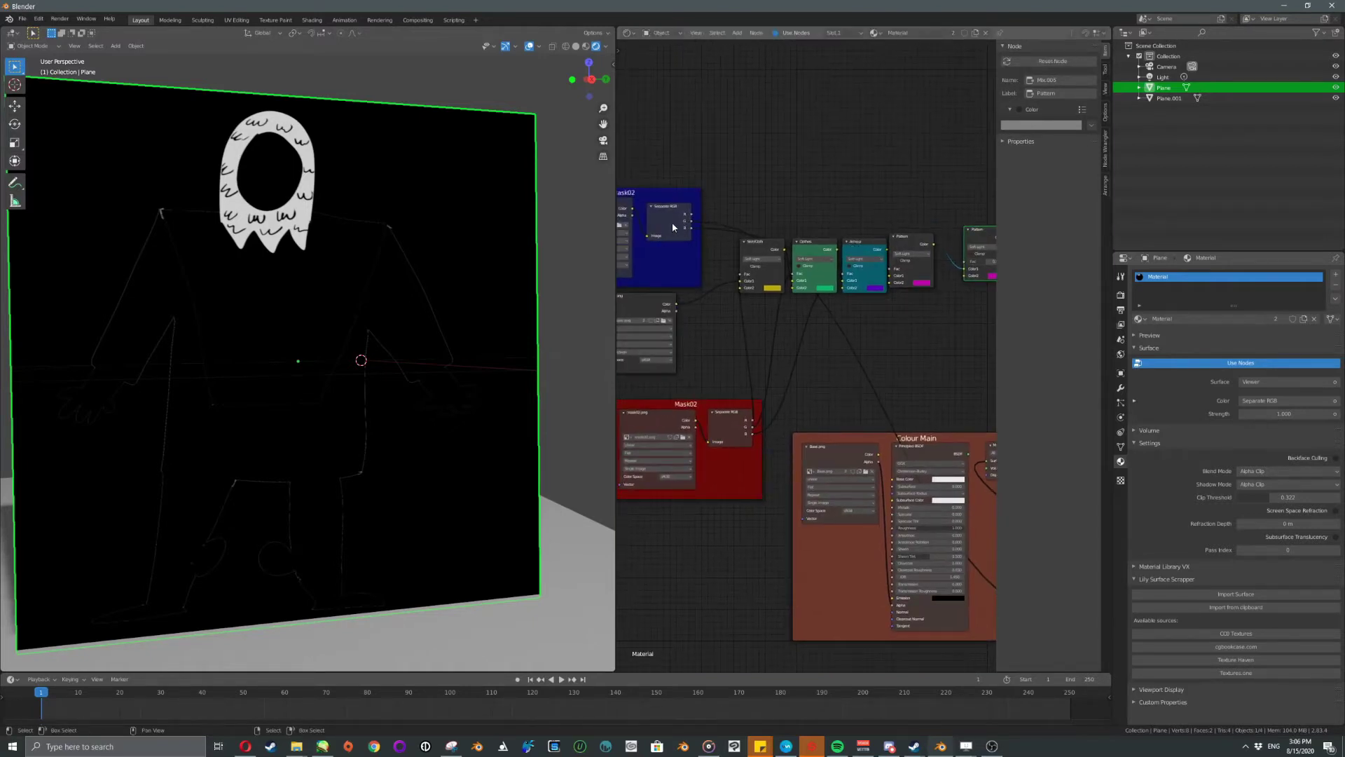
left_click(672, 224, "ctrl+shift")
left_click(672, 224, "ctrl+shift")
left_click(672, 224, "ctrl+shift")
middle_click_drag(702, 226, 658, 217)
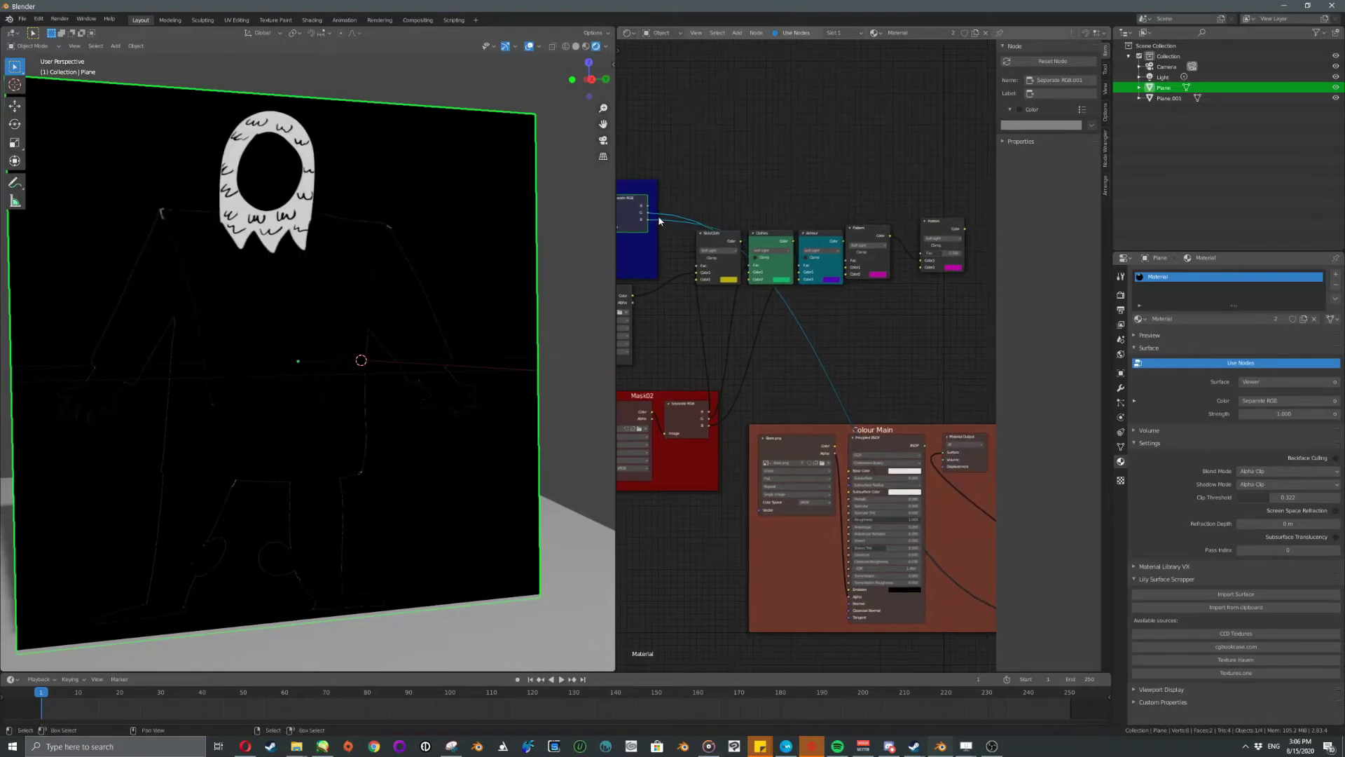
left_click_drag(647, 214, 881, 234)
left_click_drag(920, 256, 921, 253)
left_click(943, 224, "ctrl+shift")
Try a dark green as the copied Pattern node's Color2.
middle_click_drag(927, 236, 886, 245)
scroll(888, 248, "up", 3)
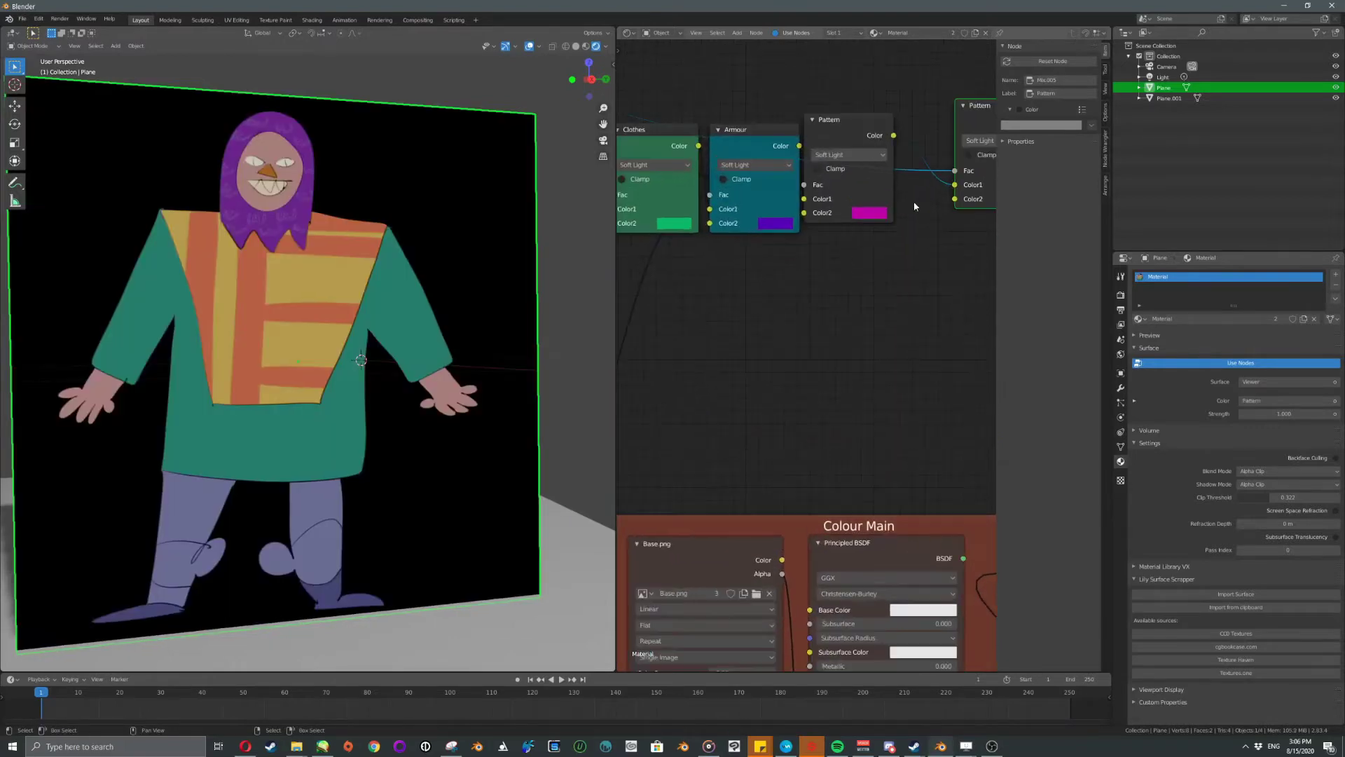
left_click(883, 244)
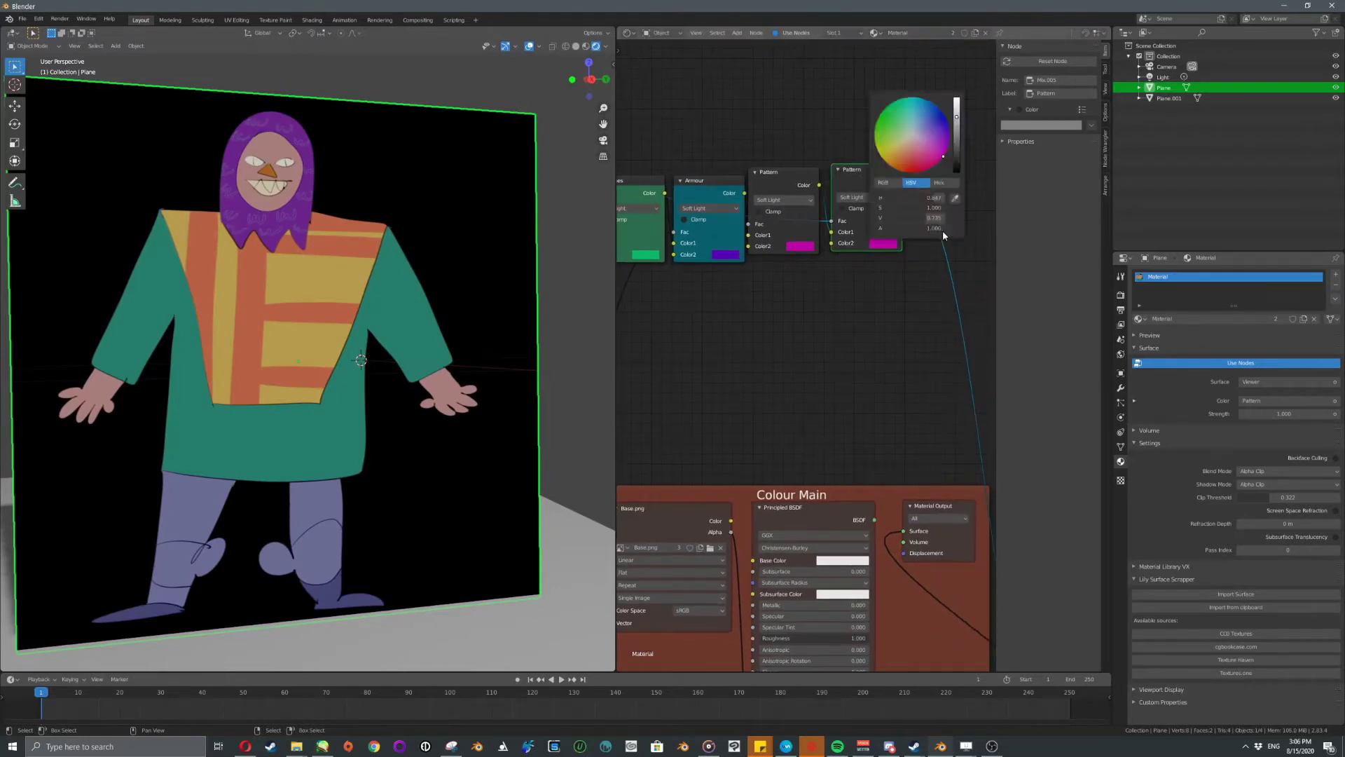
mouse_move(943, 157)
left_mouse_down()
mouse_move(877, 128)
mouse_move(894, 102)
mouse_move(885, 108)
mouse_move(956, 150)
left_mouse_up()
Try the Overlay blend mode with a dark brown Color2 on the copied Pattern node.
left_click(864, 197)
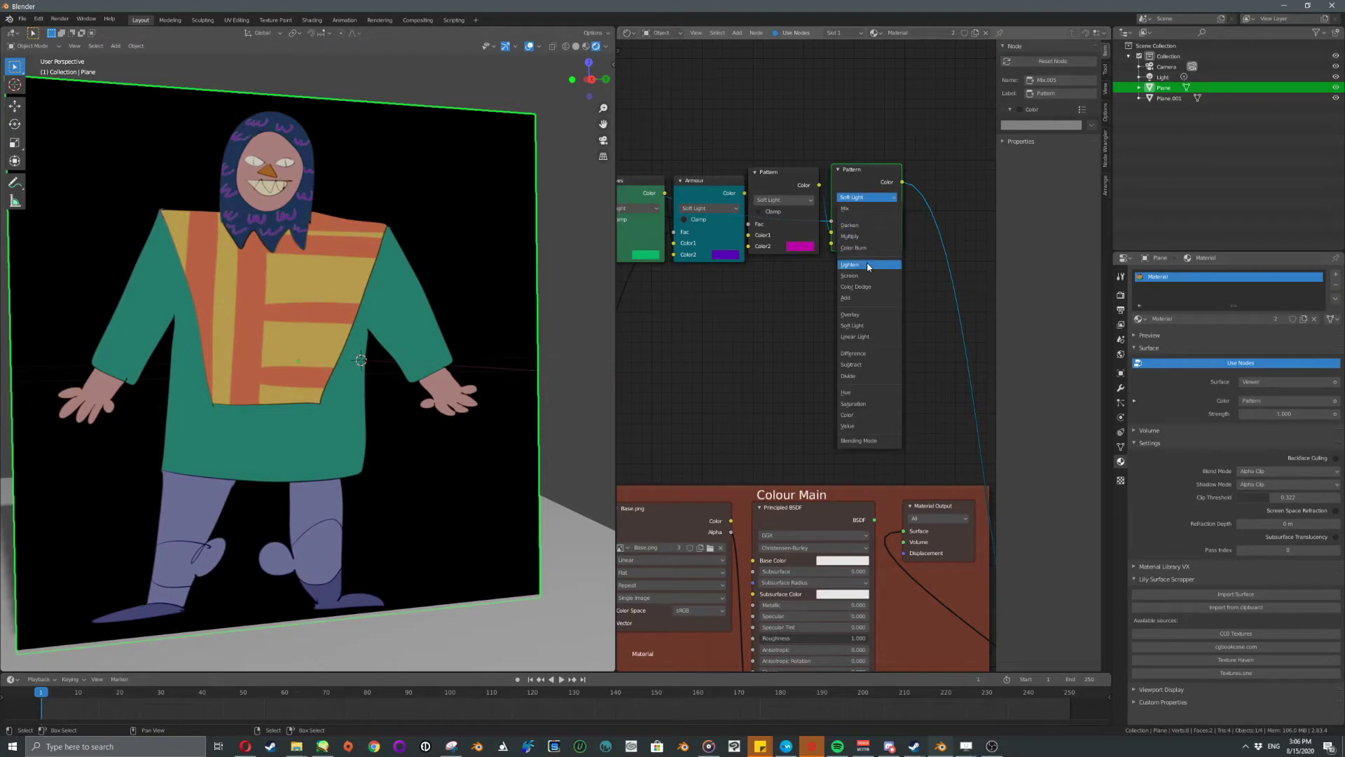
left_click(866, 316)
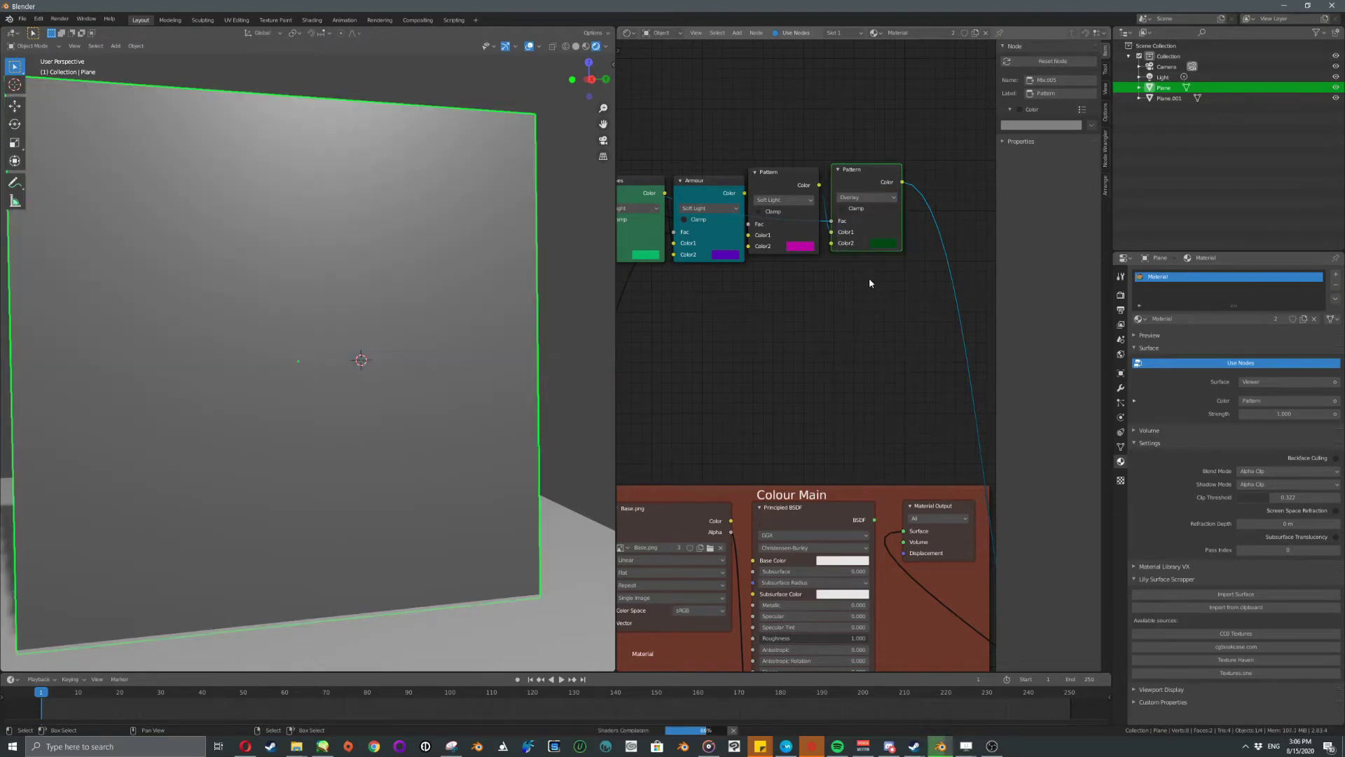
left_click(883, 245)
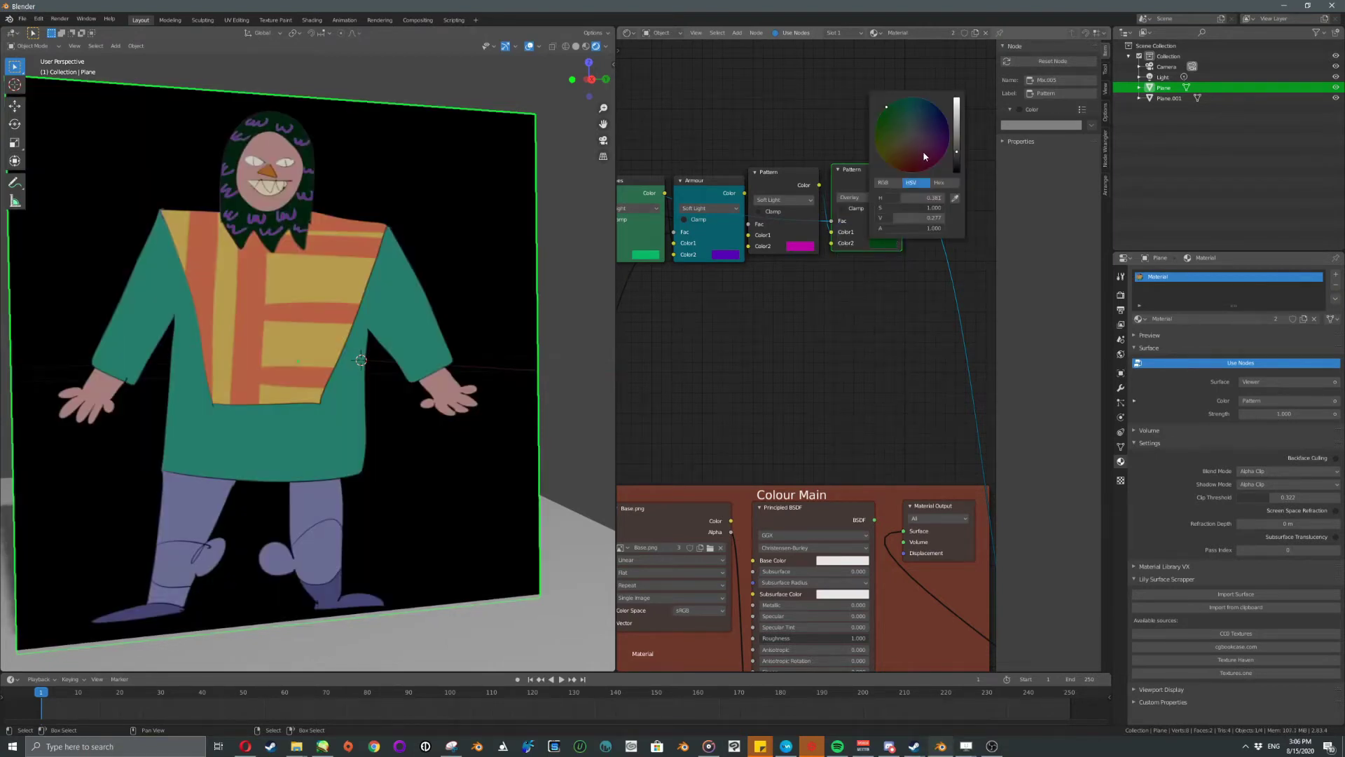
mouse_move(925, 155)
left_mouse_down()
mouse_move(916, 131)
mouse_move(905, 144)
left_mouse_up()
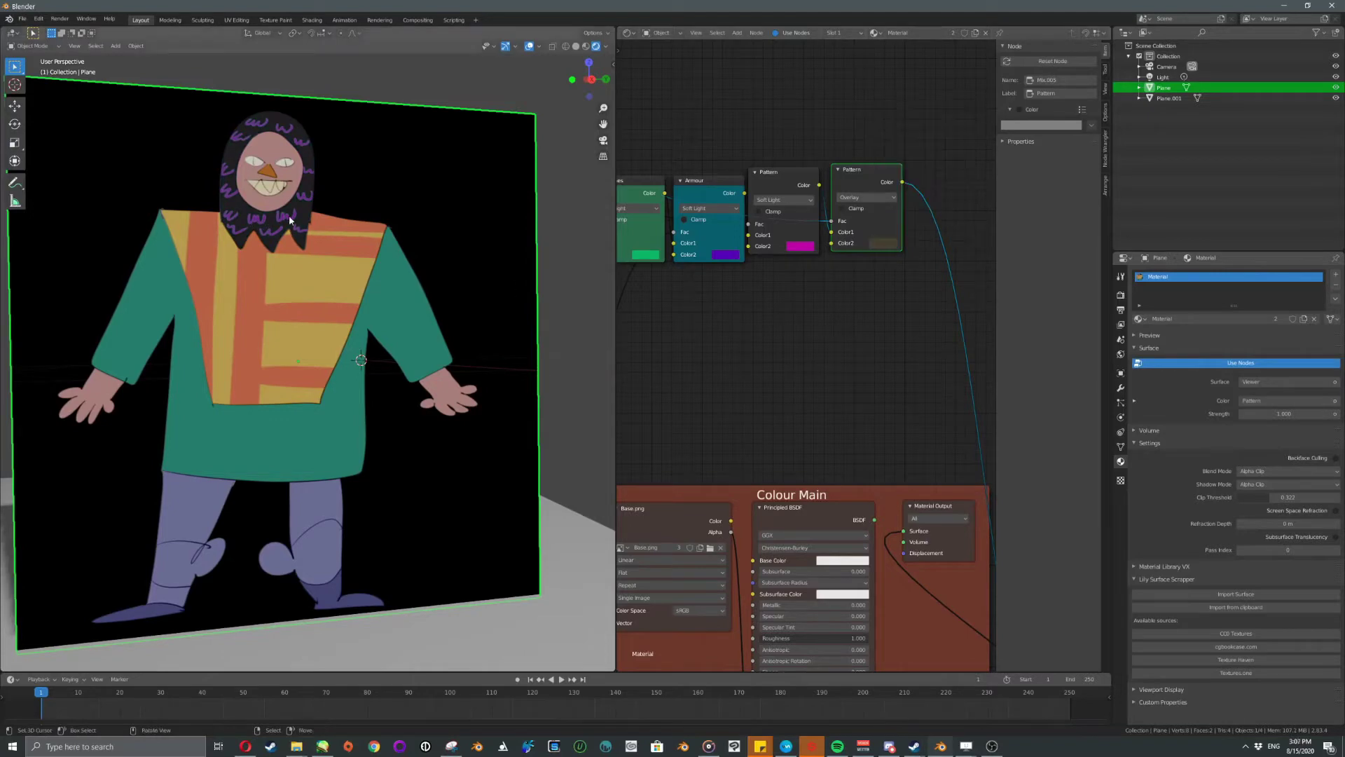
Examine the recolored hair and armour up close in the viewport, as well as the whole character.
scroll(278, 213, "up", 5)
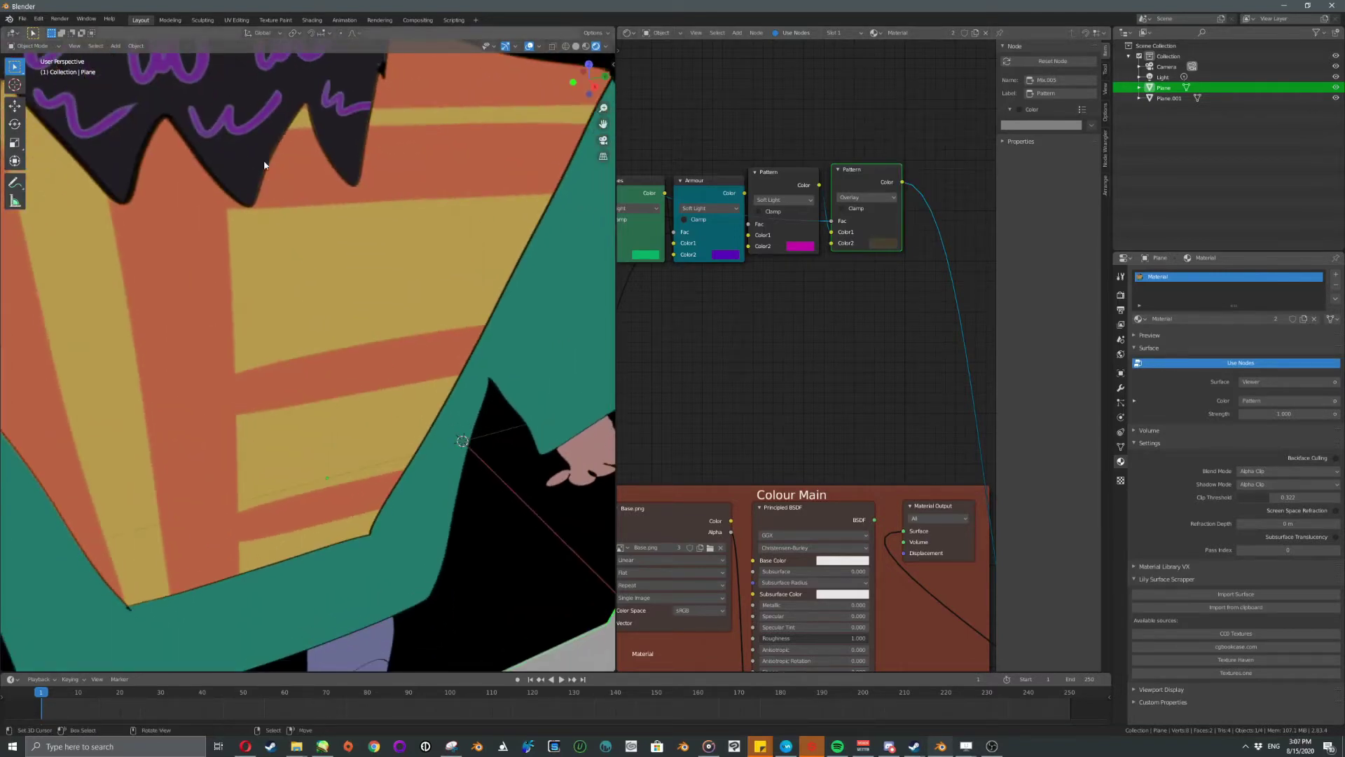
scroll(714, 288, "down", 1)
scroll(713, 288, "down", 1)
middle_click_drag(874, 322, 949, 335)
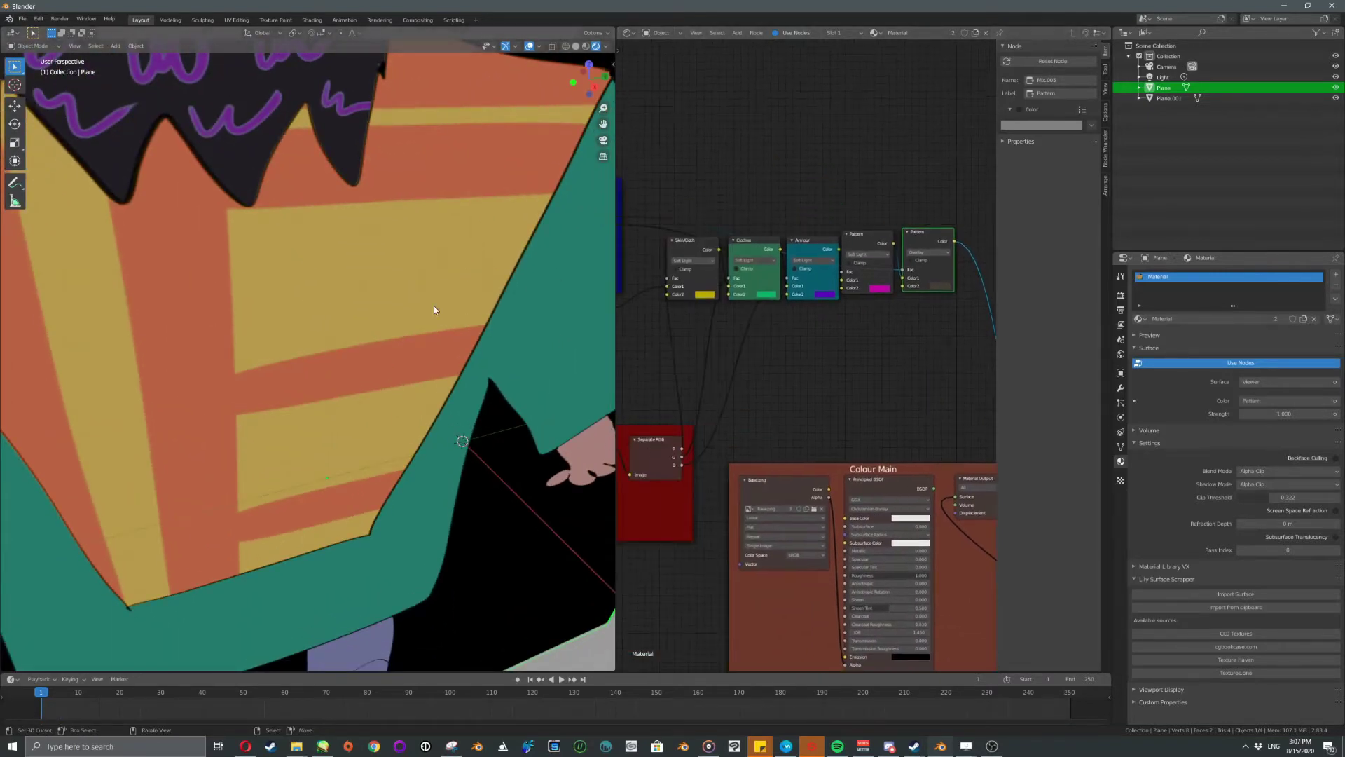
scroll(434, 306, "down", 8)
middle_click_drag(416, 300, 402, 262)
scroll(402, 261, "up", 4)
scroll(347, 222, "down", 4)
scroll(347, 221, "up", 2)
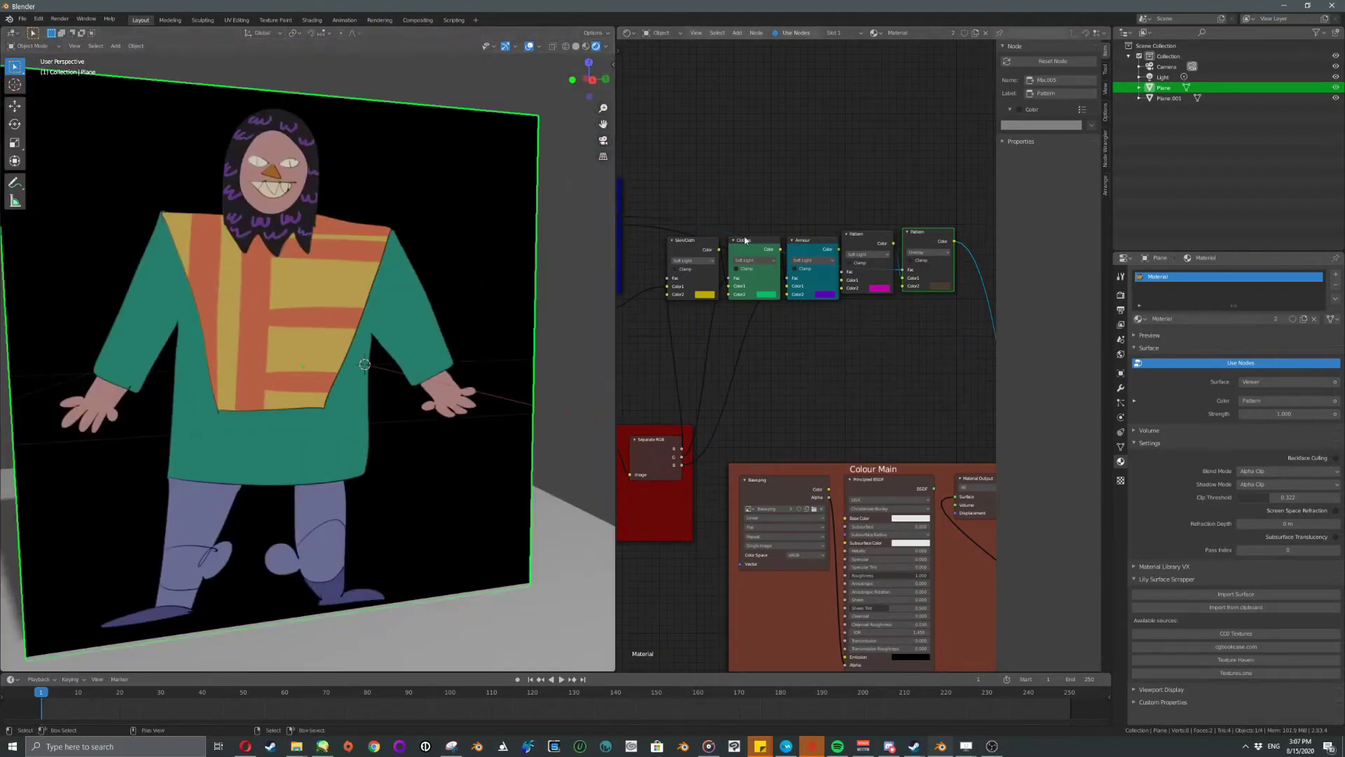
Adjust the copied Pattern node's dark Color2 tint and switch its blend mode to Color Dodge.
left_click(943, 285)
mouse_move(966, 217)
left_mouse_down()
mouse_move(964, 199)
mouse_move(949, 215)
left_mouse_up()
left_click(932, 252)
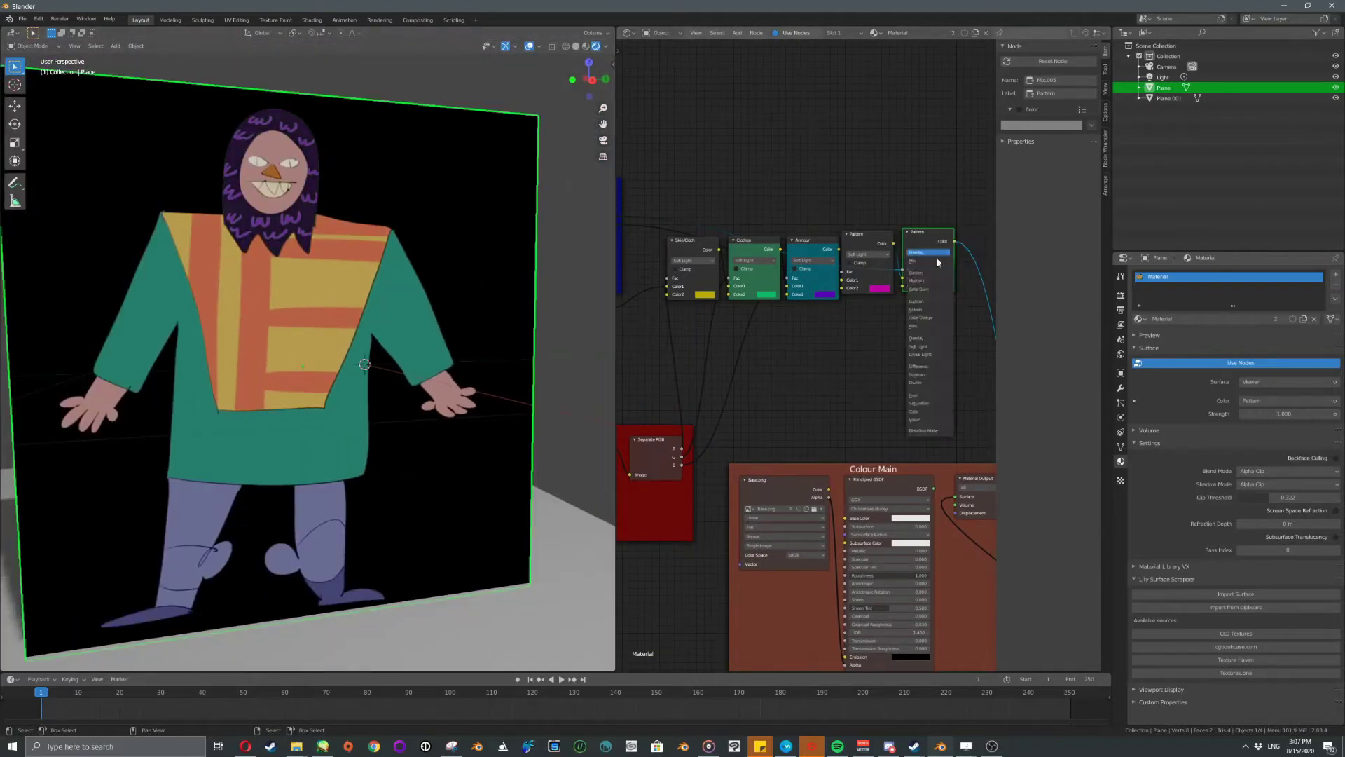
left_click(934, 319)
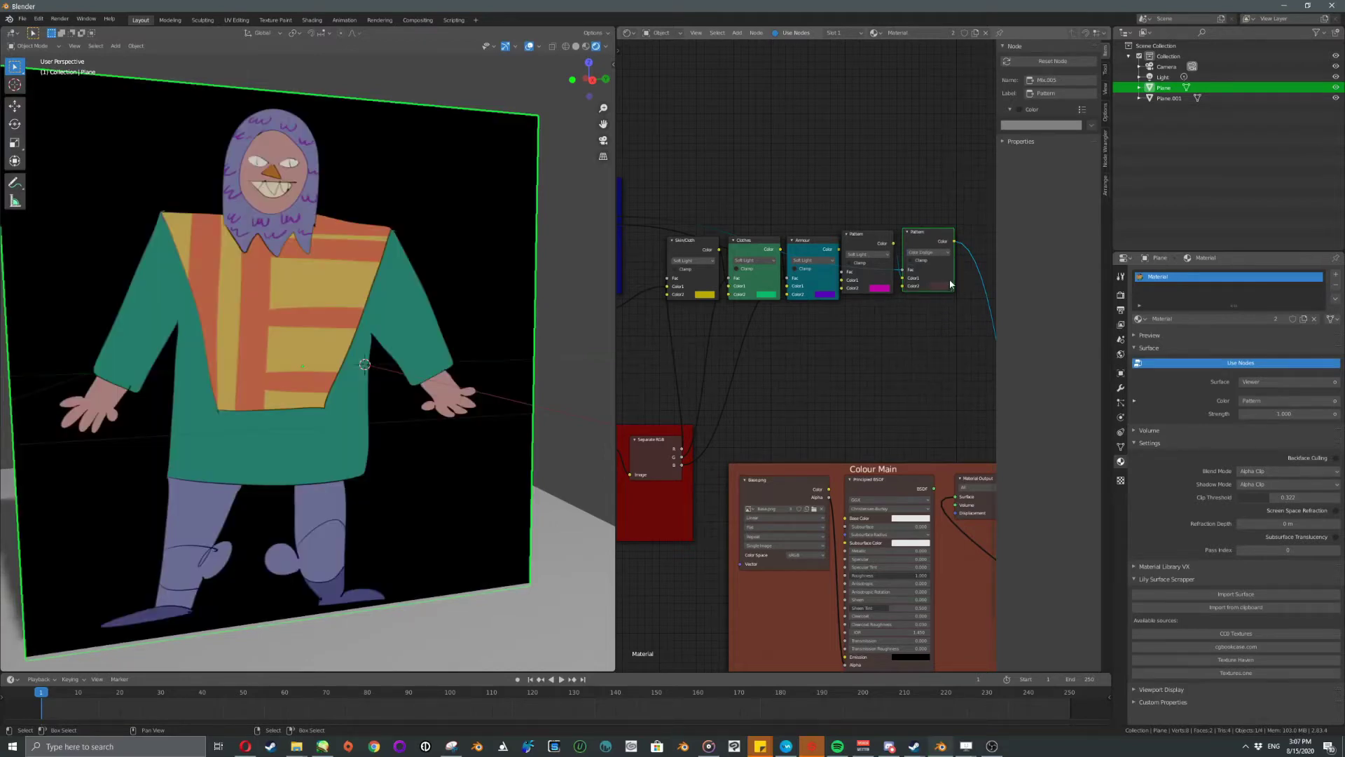
Set the copied Pattern node's Color2 to a bright spring green for the hair.
left_click(948, 285)
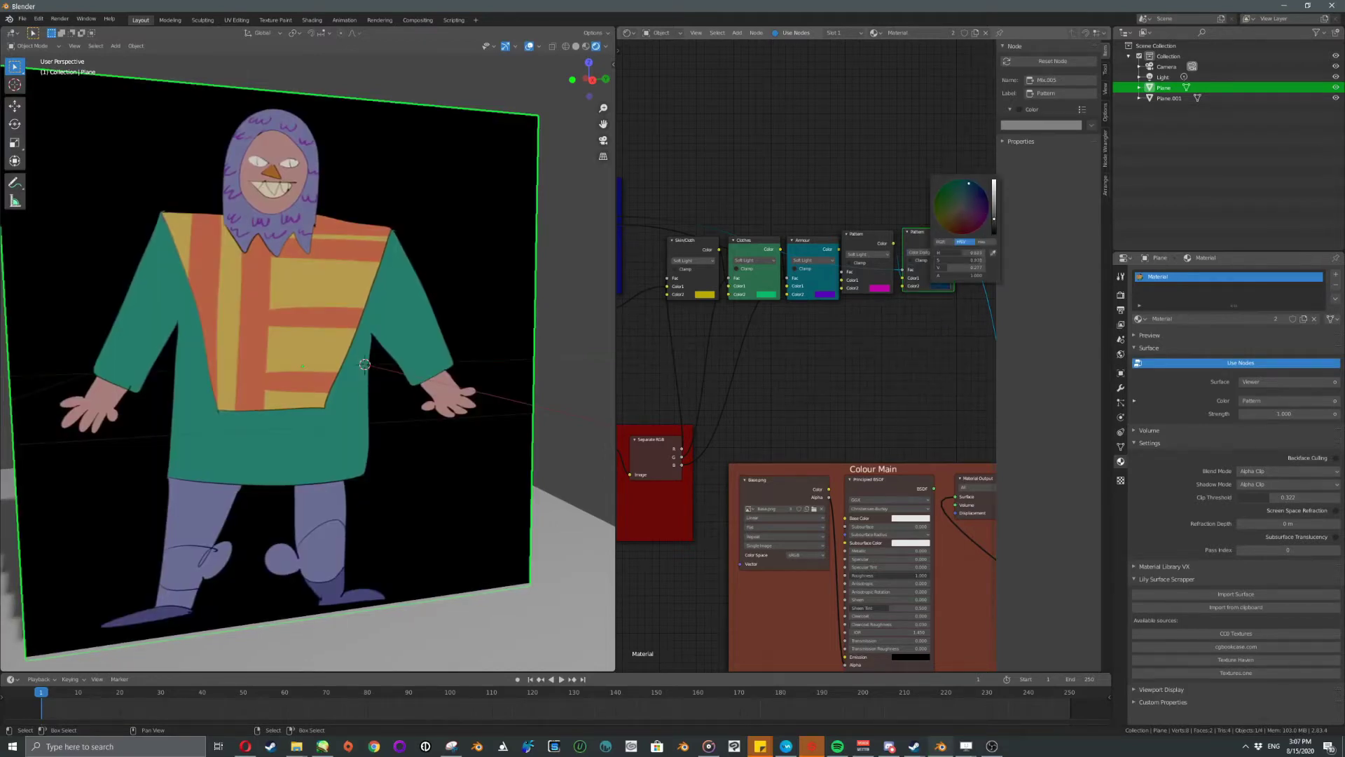
left_click_drag(969, 184, 944, 196)
left_click(932, 255)
left_click(974, 280)
left_click(941, 286)
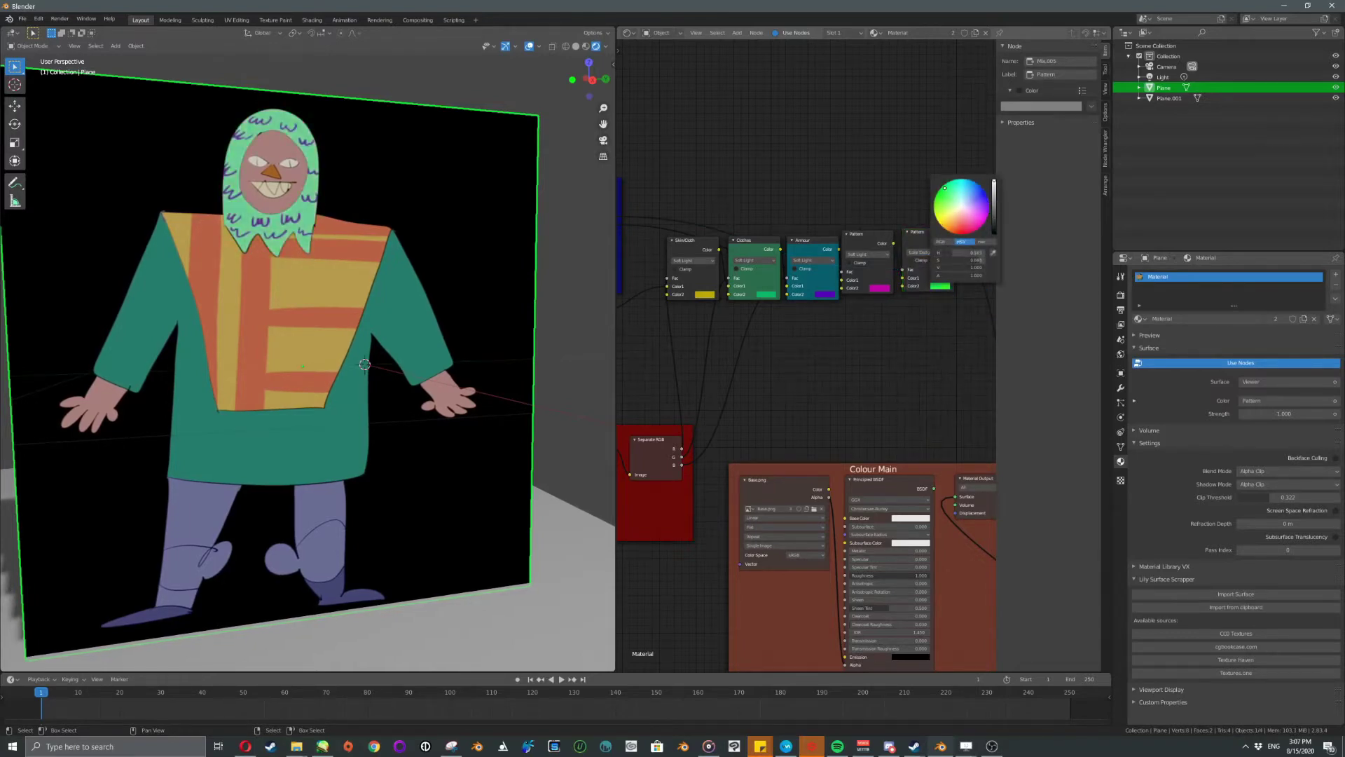
scroll(848, 330, "down", 5)
middle_click_drag(847, 353, 833, 293)
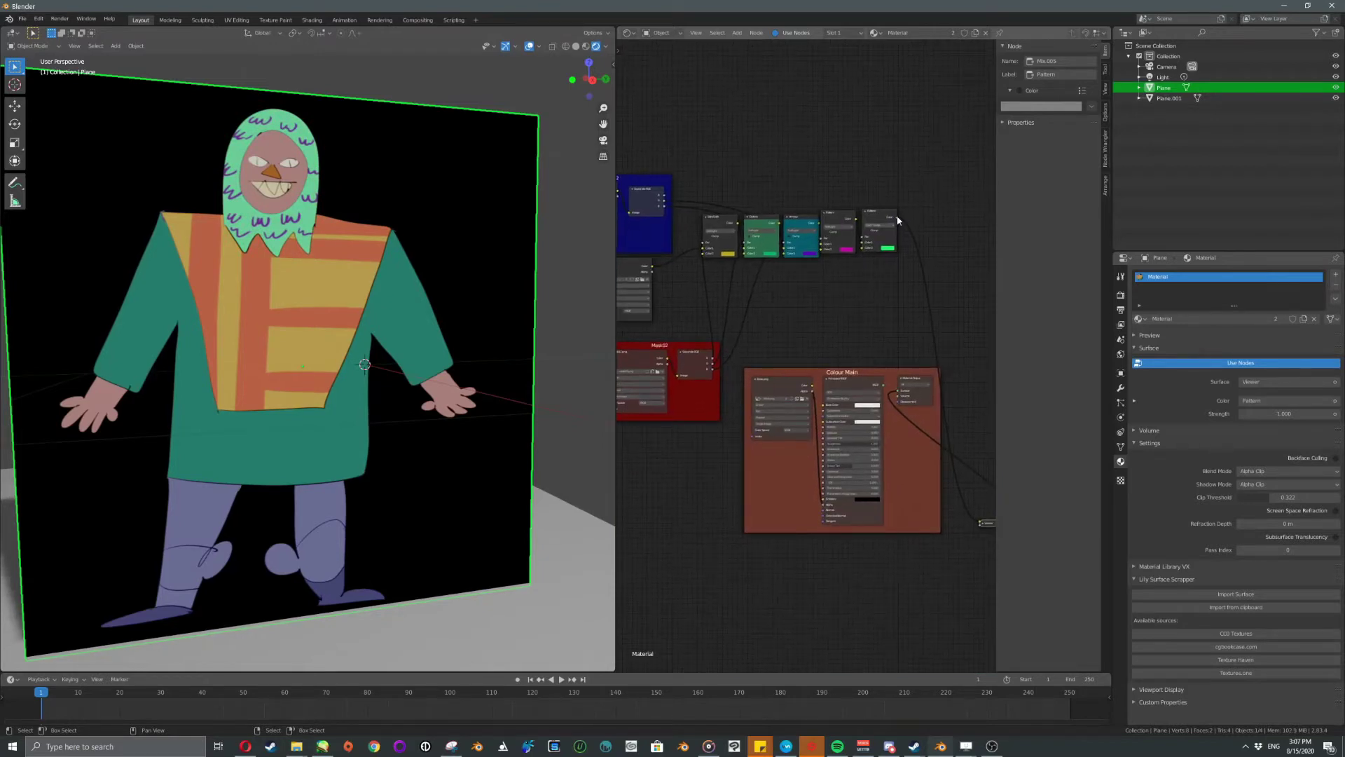
Connect the last Pattern node's Color to the Principled BSDF Base Color, lower the Base.png node, and preview the shaded result.
left_click_drag(897, 218, 824, 405)
scroll(785, 396, "up", 2)
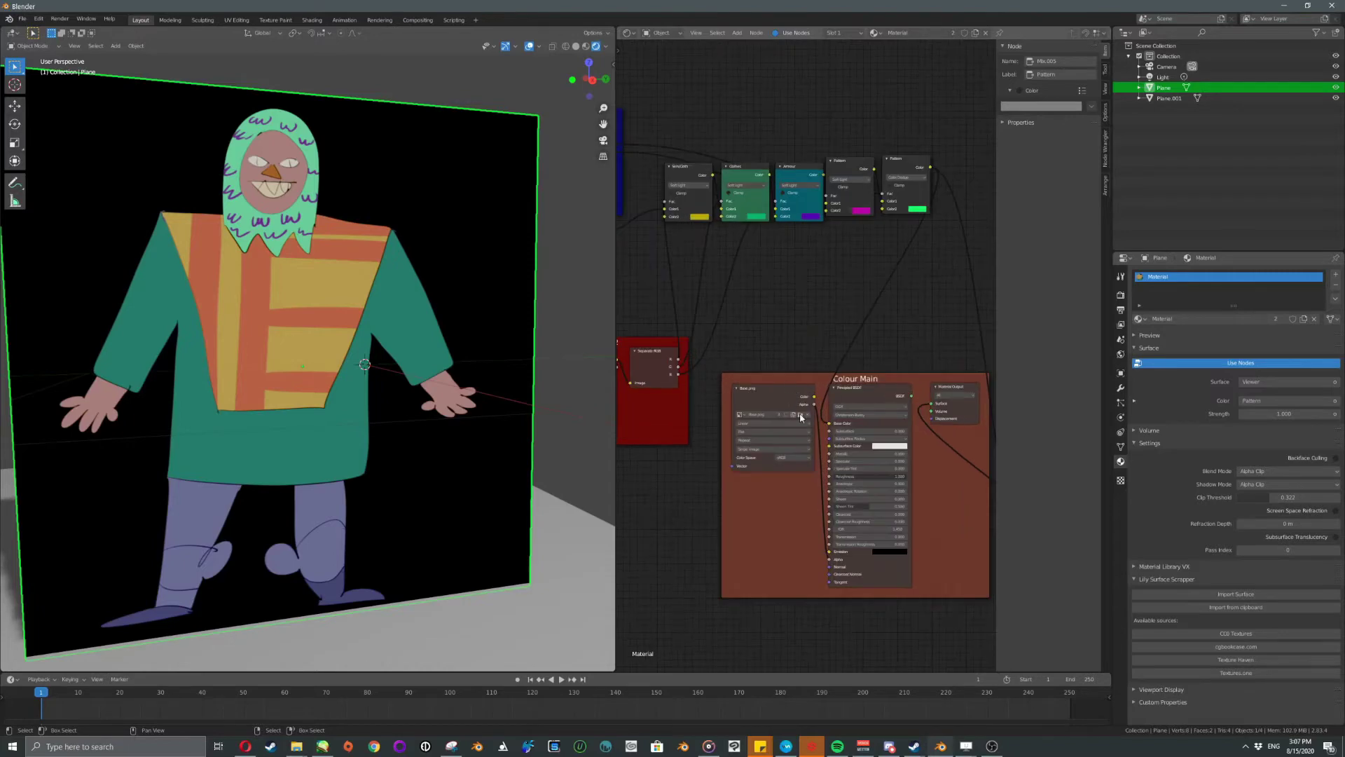
left_click_drag(785, 395, 792, 519)
middle_click_drag(899, 428, 761, 376)
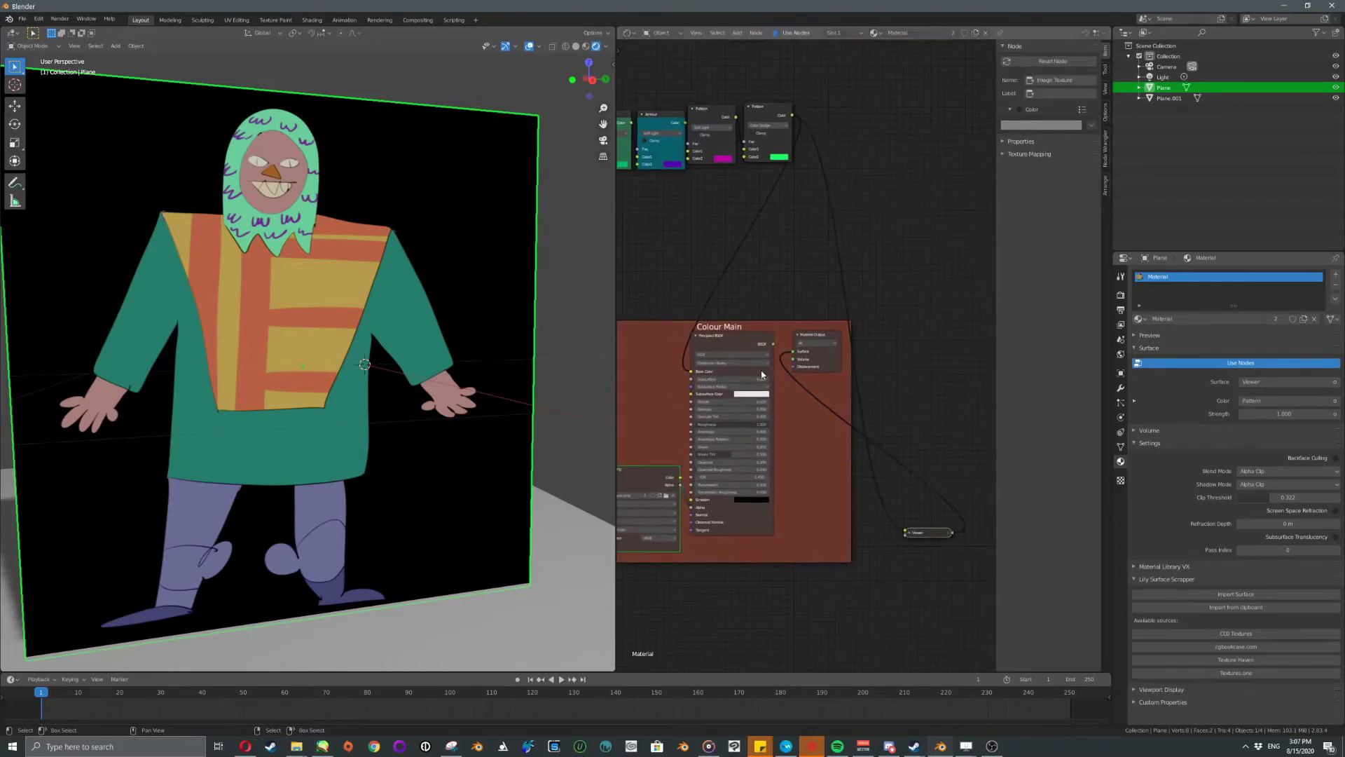
left_click(744, 343, "ctrl+shift")
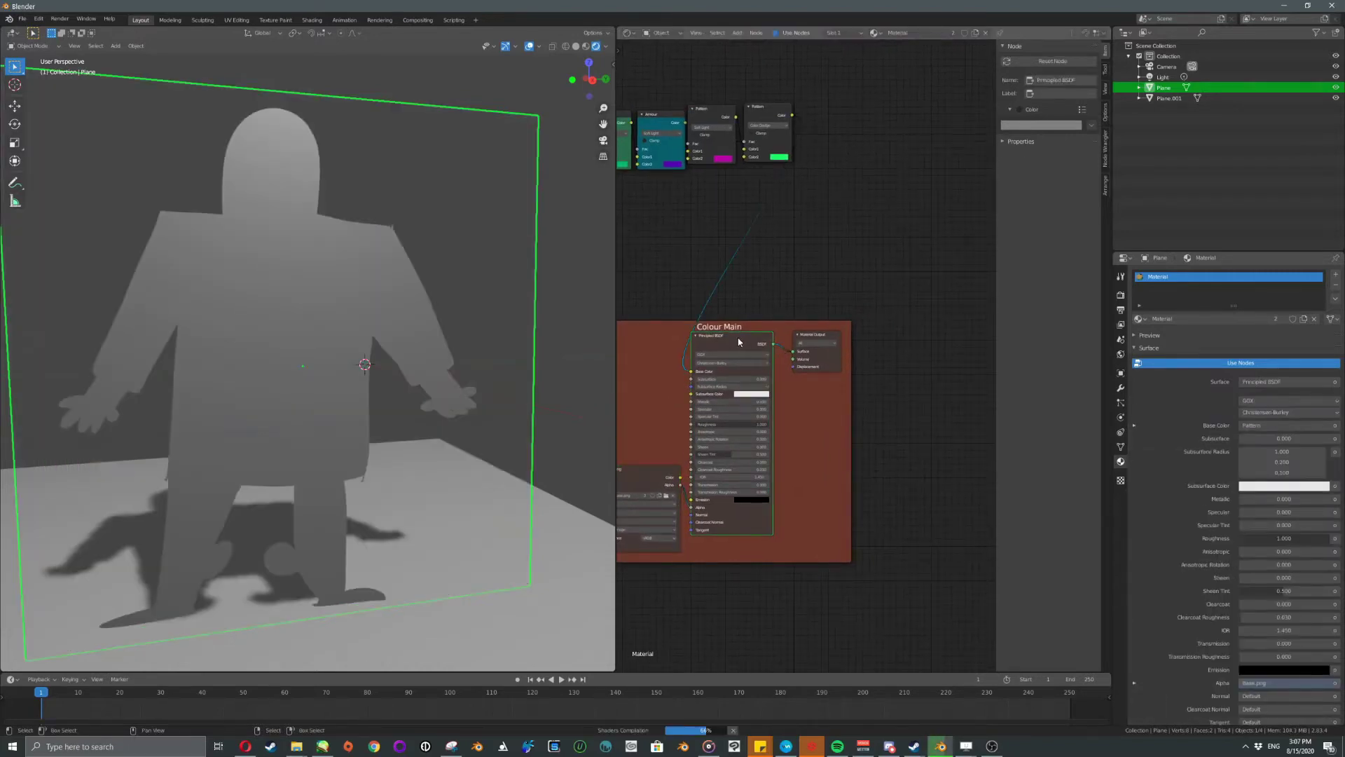
middle_click_drag(537, 357, 490, 309)
middle_click_drag(723, 237, 798, 274)
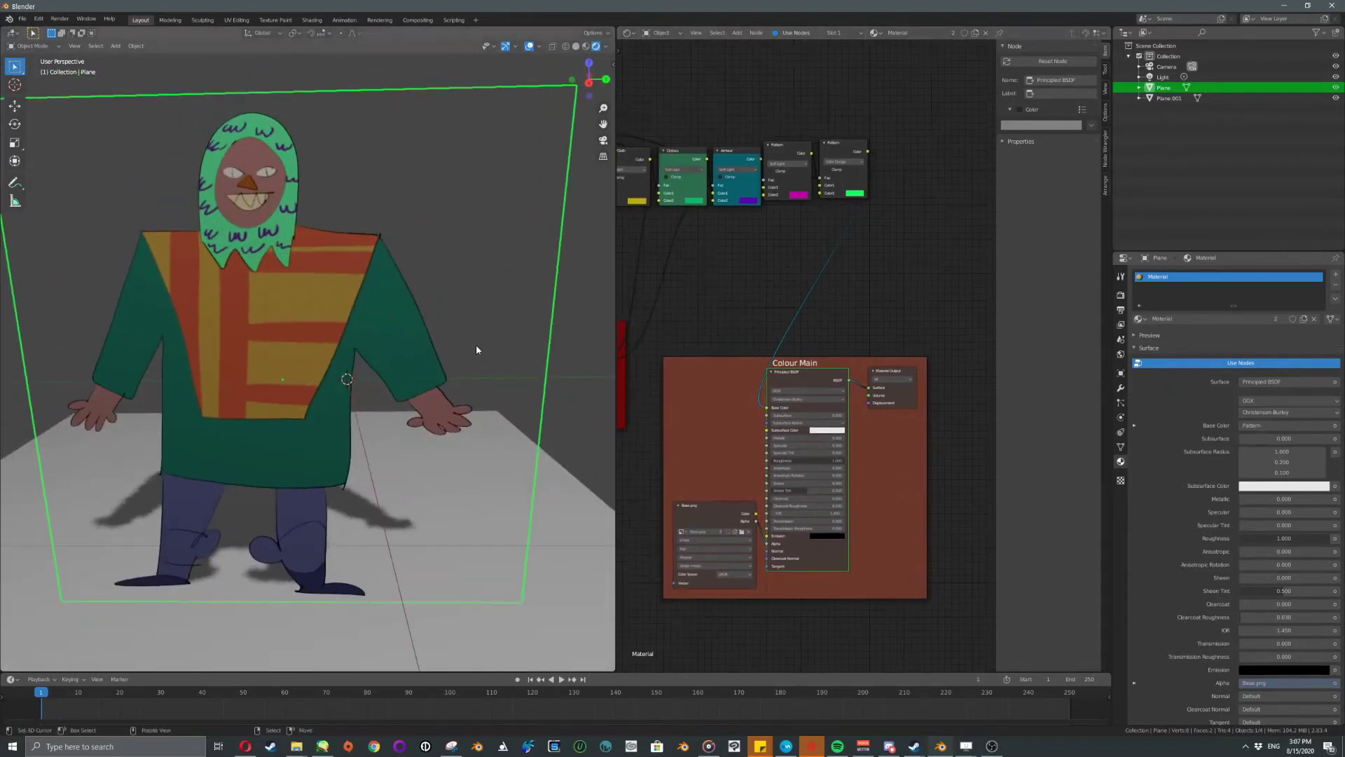
Darken the last Pattern node's green Color2 and change its blend mode to Soft Light.
left_click(855, 193)
mouse_move(905, 109)
left_mouse_down()
mouse_move(905, 130)
mouse_move(906, 112)
left_mouse_up()
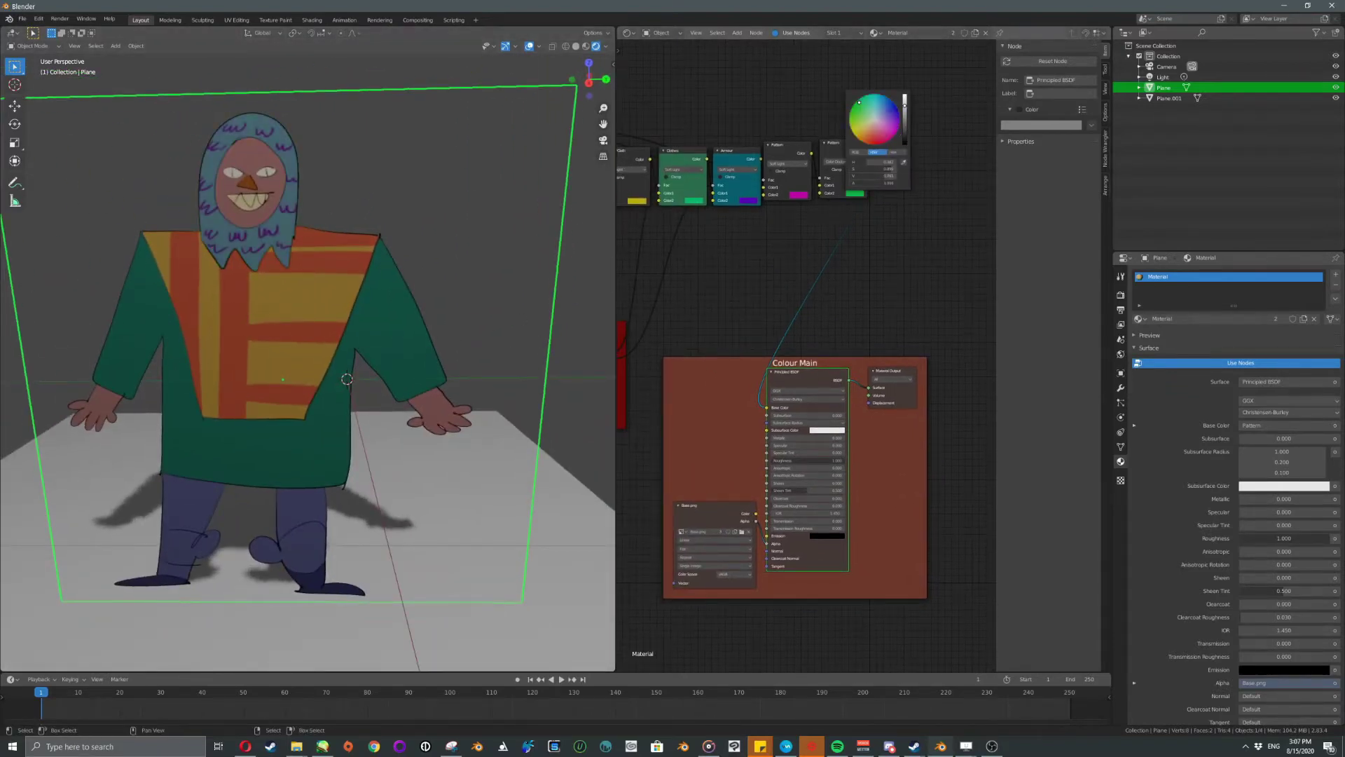
scroll(871, 176, "up", 4)
left_click(860, 91)
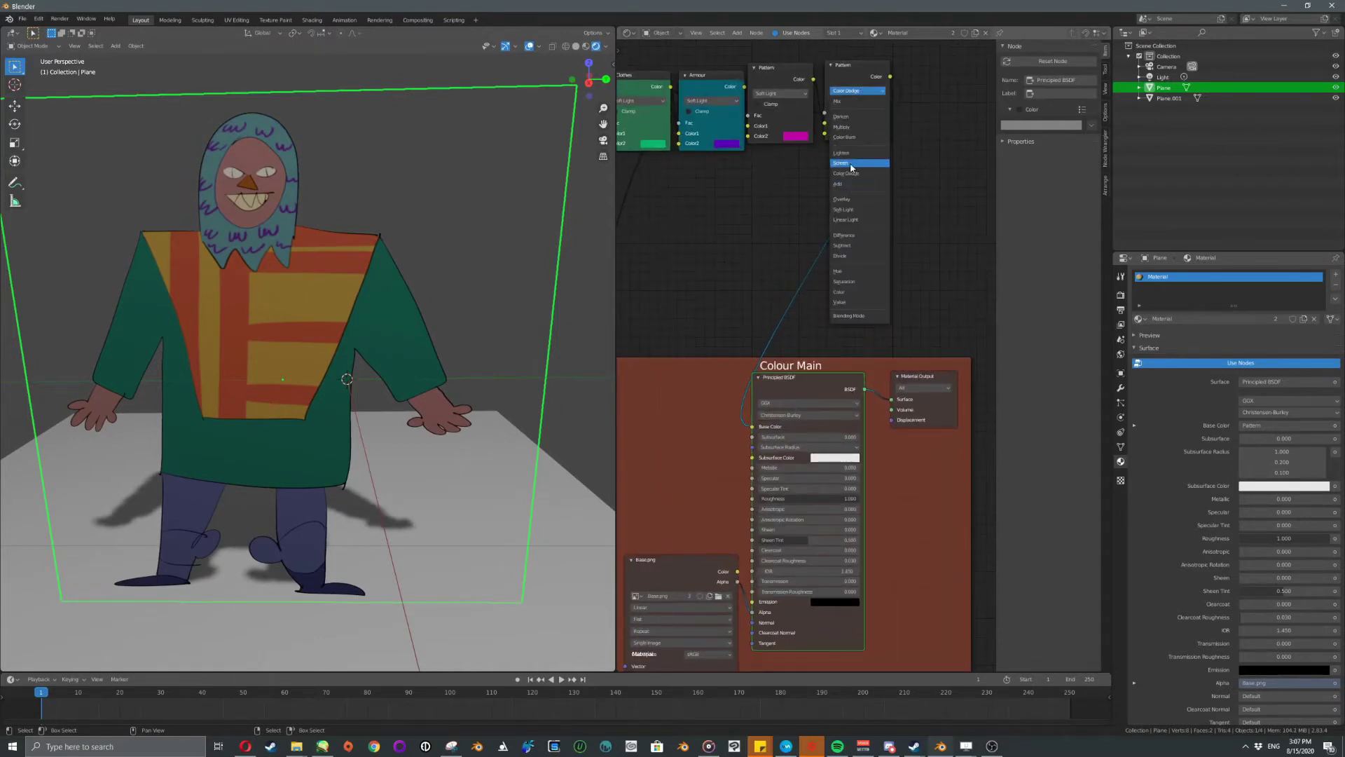
left_click(862, 211)
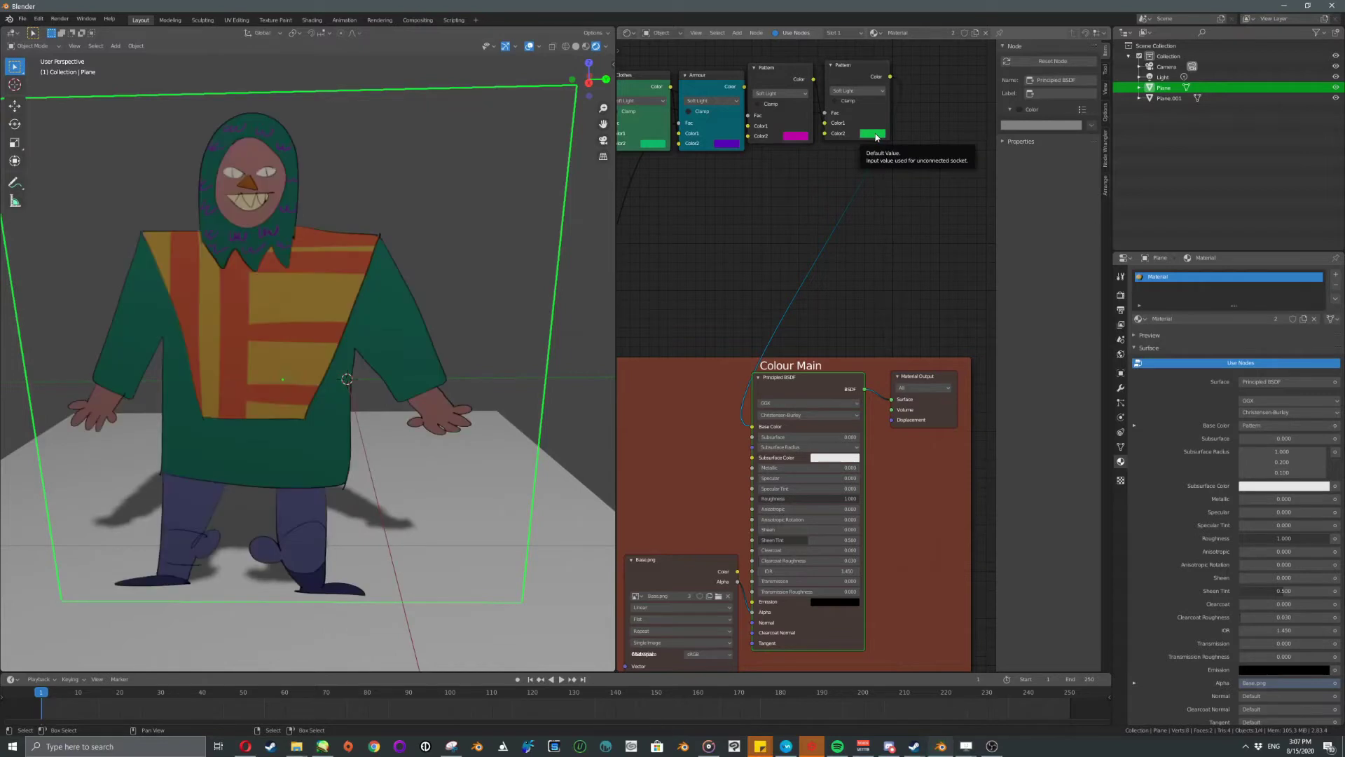
Set the last Pattern node's Color2 to a deep blue for the hair.
left_click(875, 137)
left_click(934, 171)
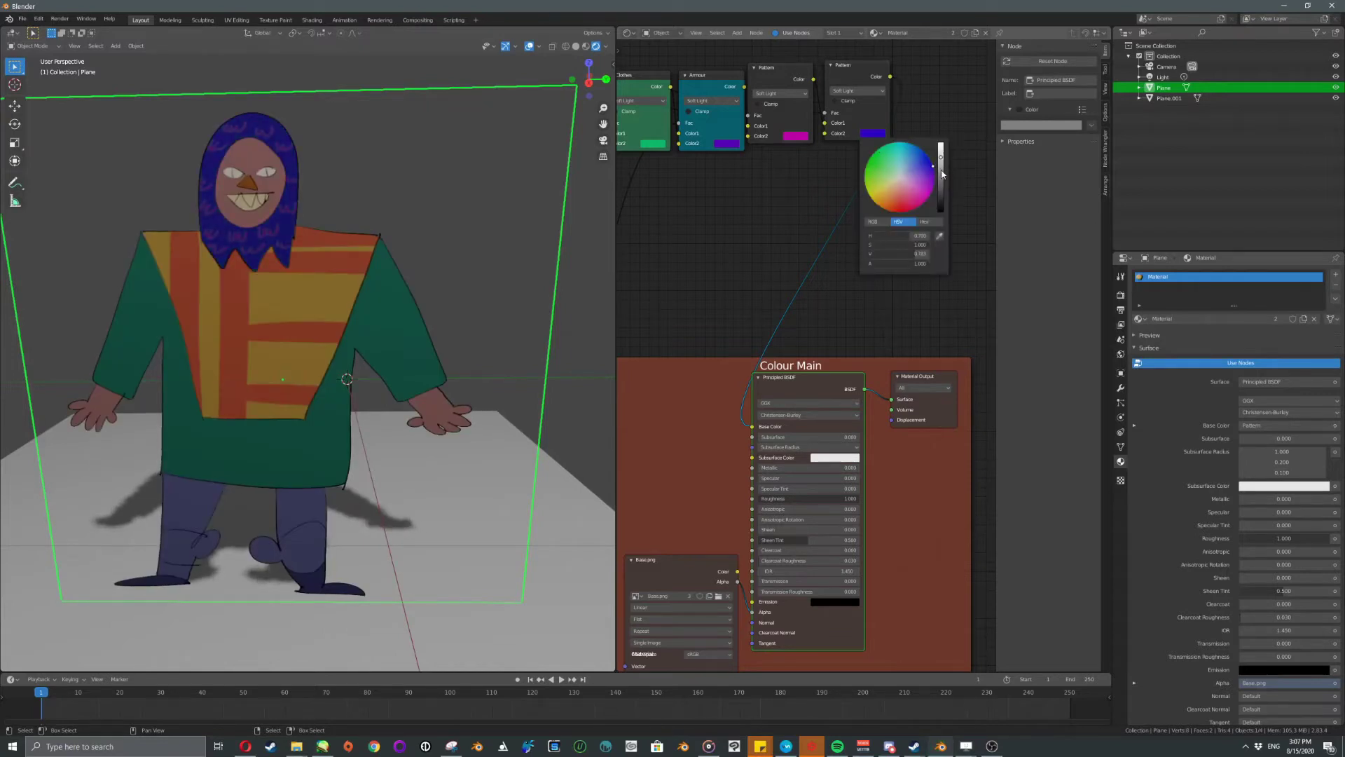
left_click_drag(941, 174, 940, 155)
middle_click_drag(753, 203, 851, 201)
scroll(835, 208, "down", 5)
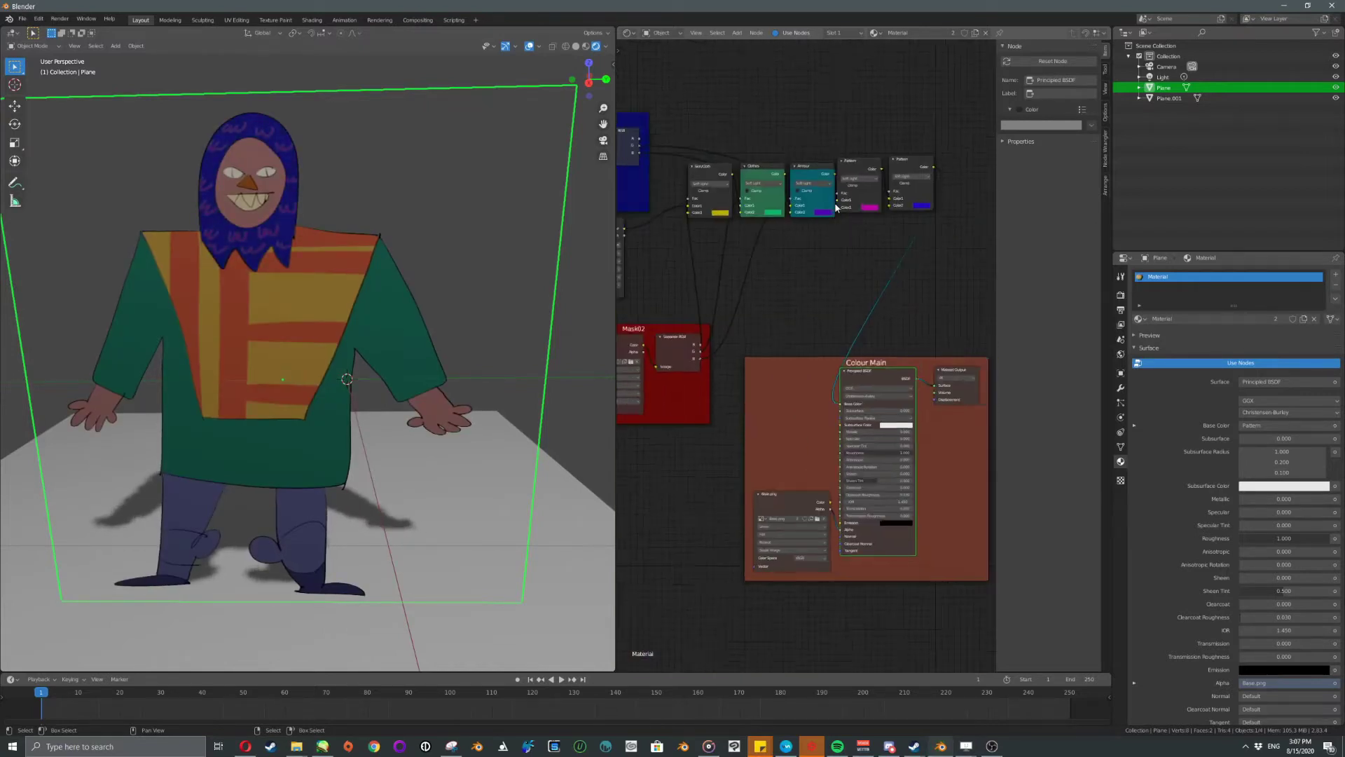
scroll(832, 202, "down", 2)
scroll(831, 202, "up", 2)
scroll(810, 237, "down", 1)
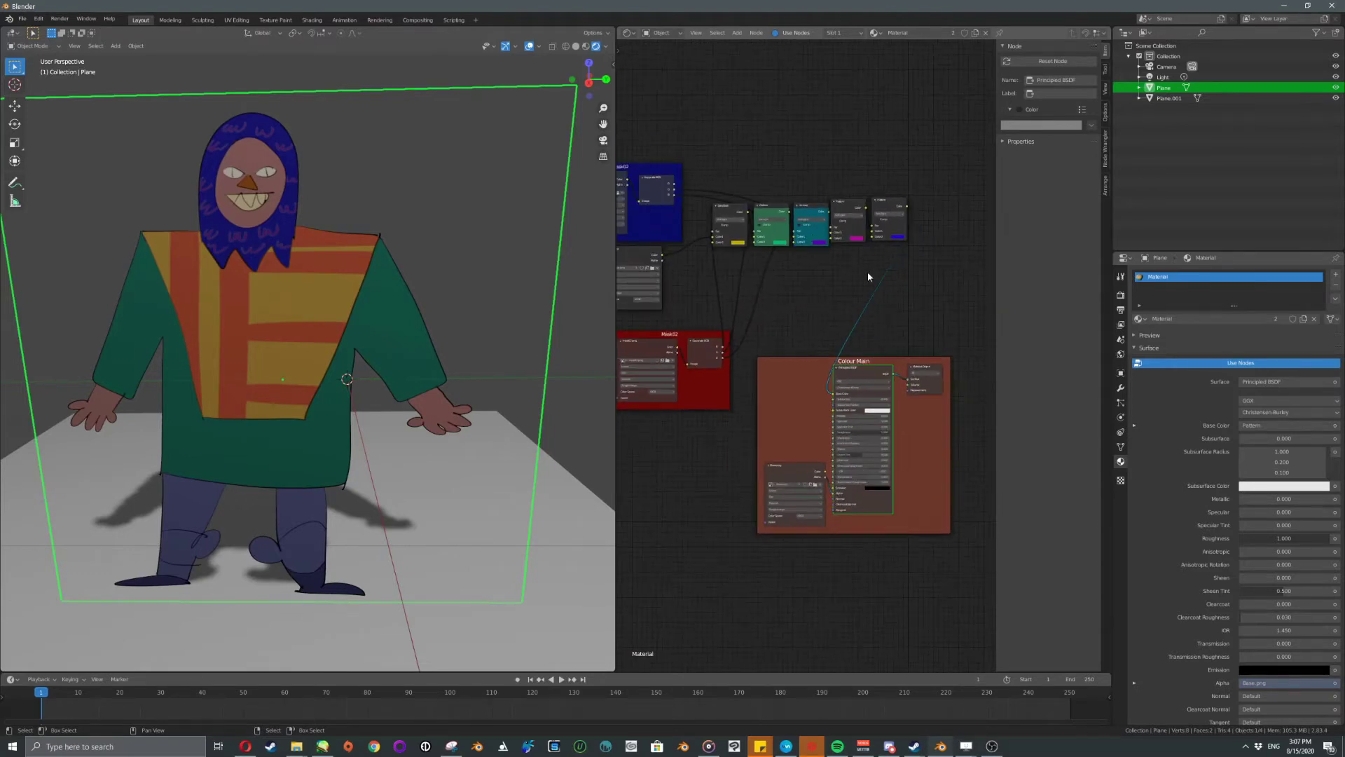
Scale up the floor plane so it extends further around the character.
scroll(890, 330, "down", 1)
scroll(489, 325, "down", 3)
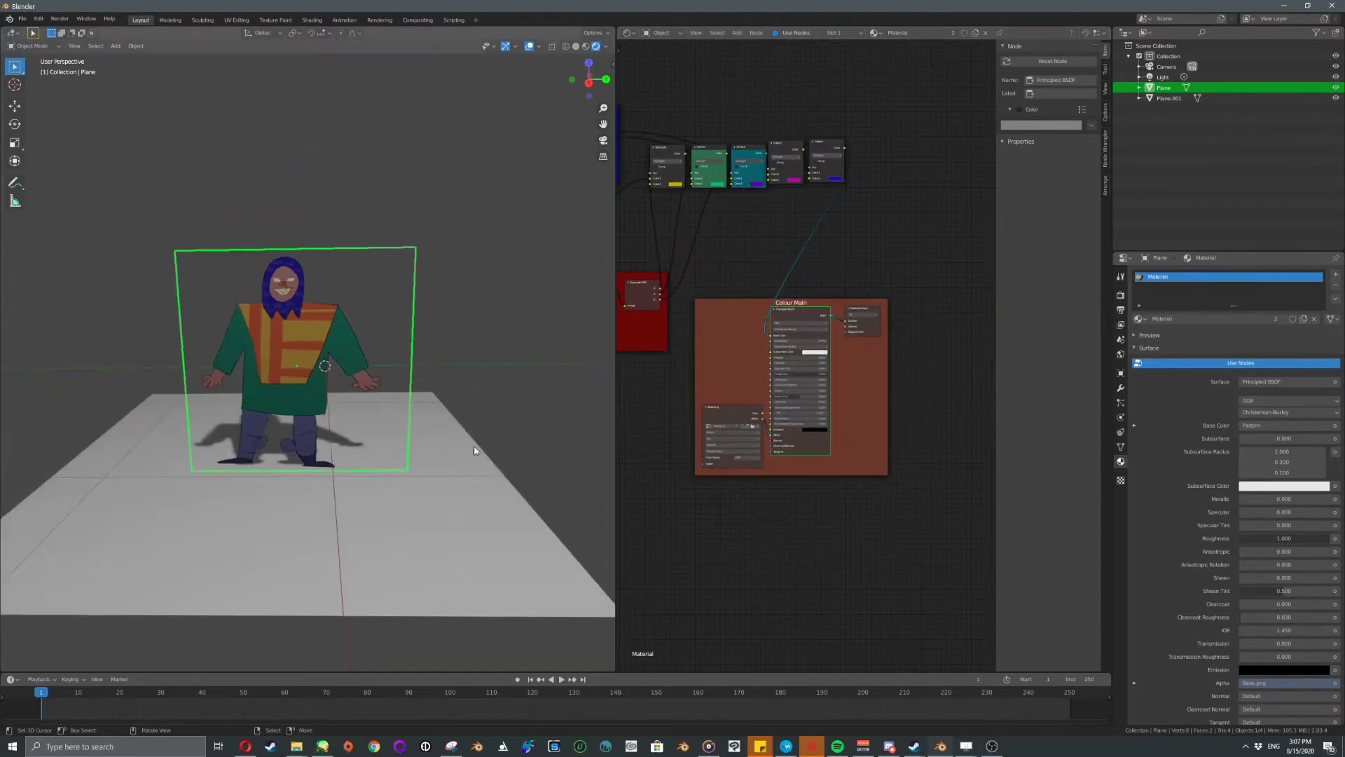
left_click(468, 390)
scroll(565, 381, "down", 2)
scroll(345, 351, "up", 2)
Duplicate the character plane and place the copy beside the original.
left_click(320, 295)
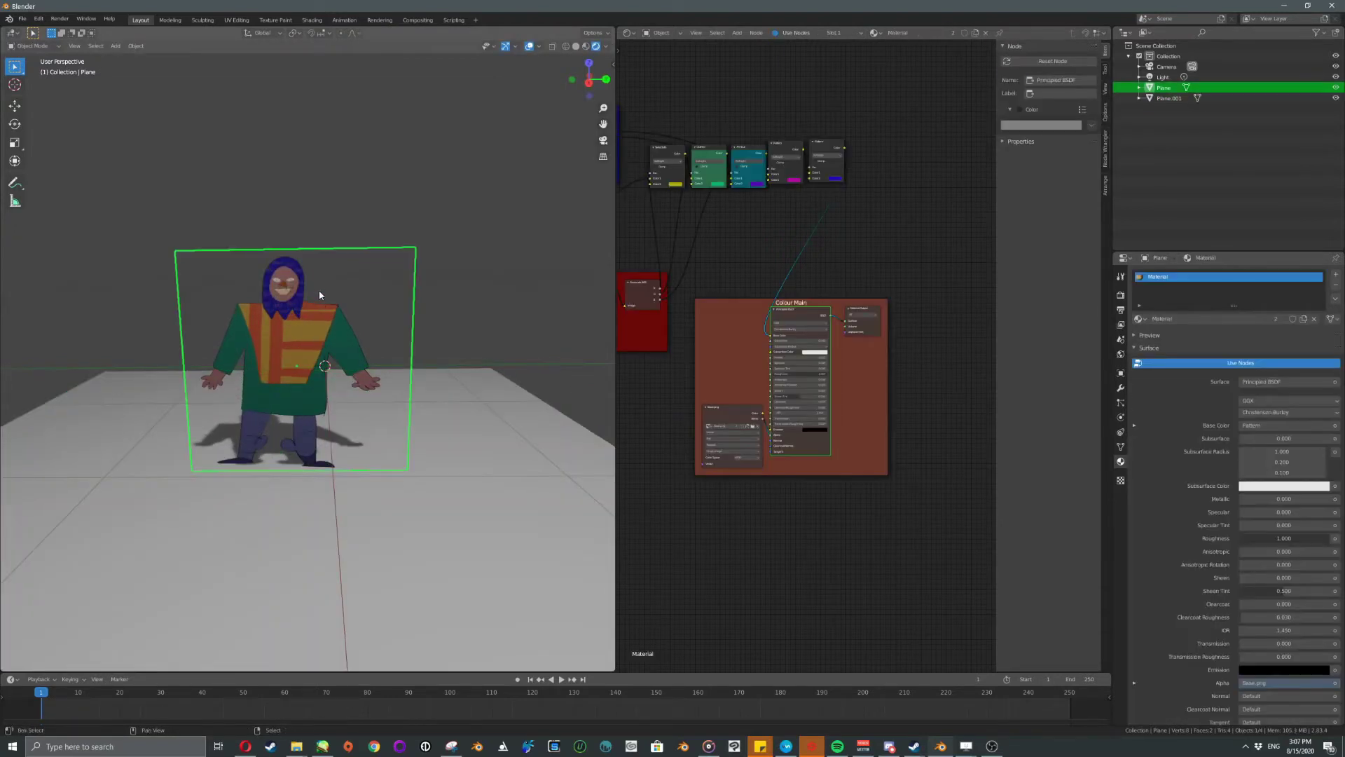
key("shift+d")
key("Escape")
key("g")
left_click(466, 326)
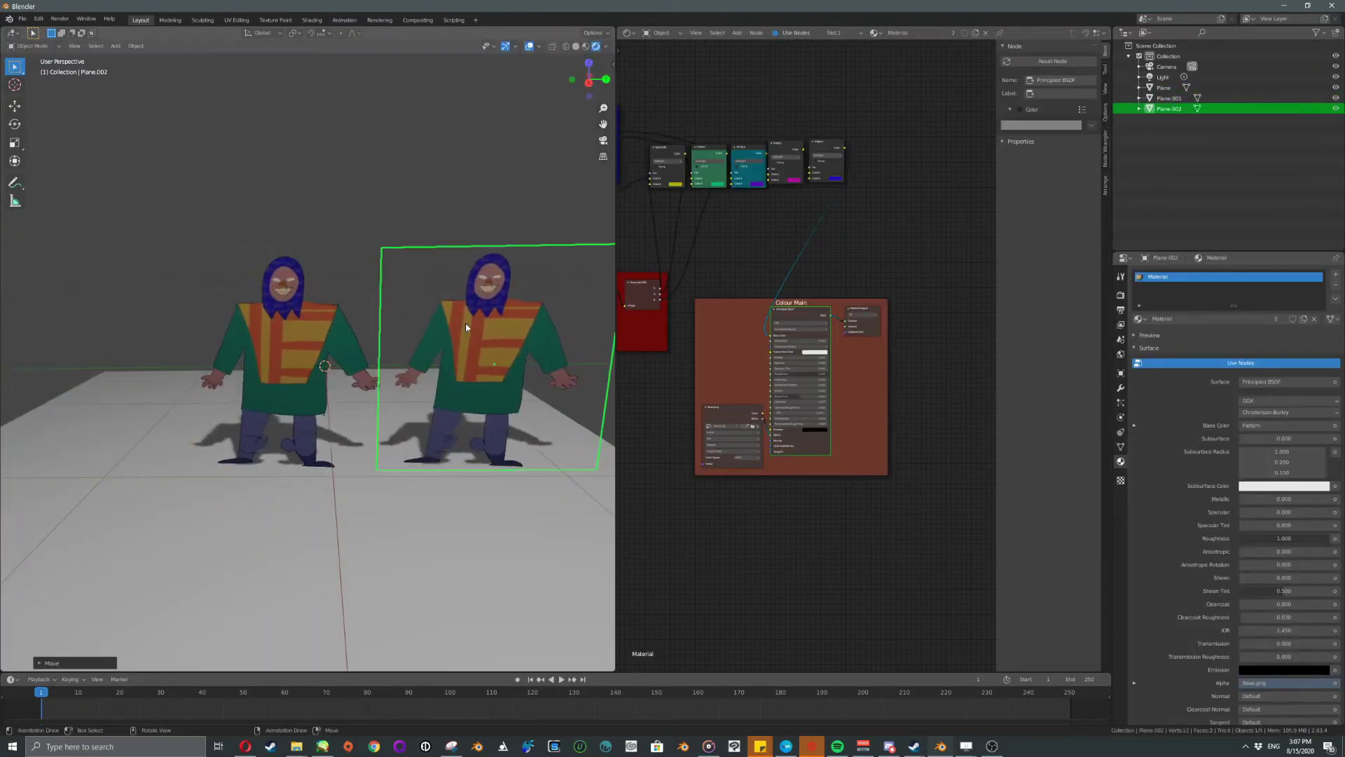
scroll(466, 326, "up", 5)
middle_click_drag(451, 240, 334, 321, "shift")
scroll(346, 283, "down", 4)
scroll(333, 321, "up", 5)
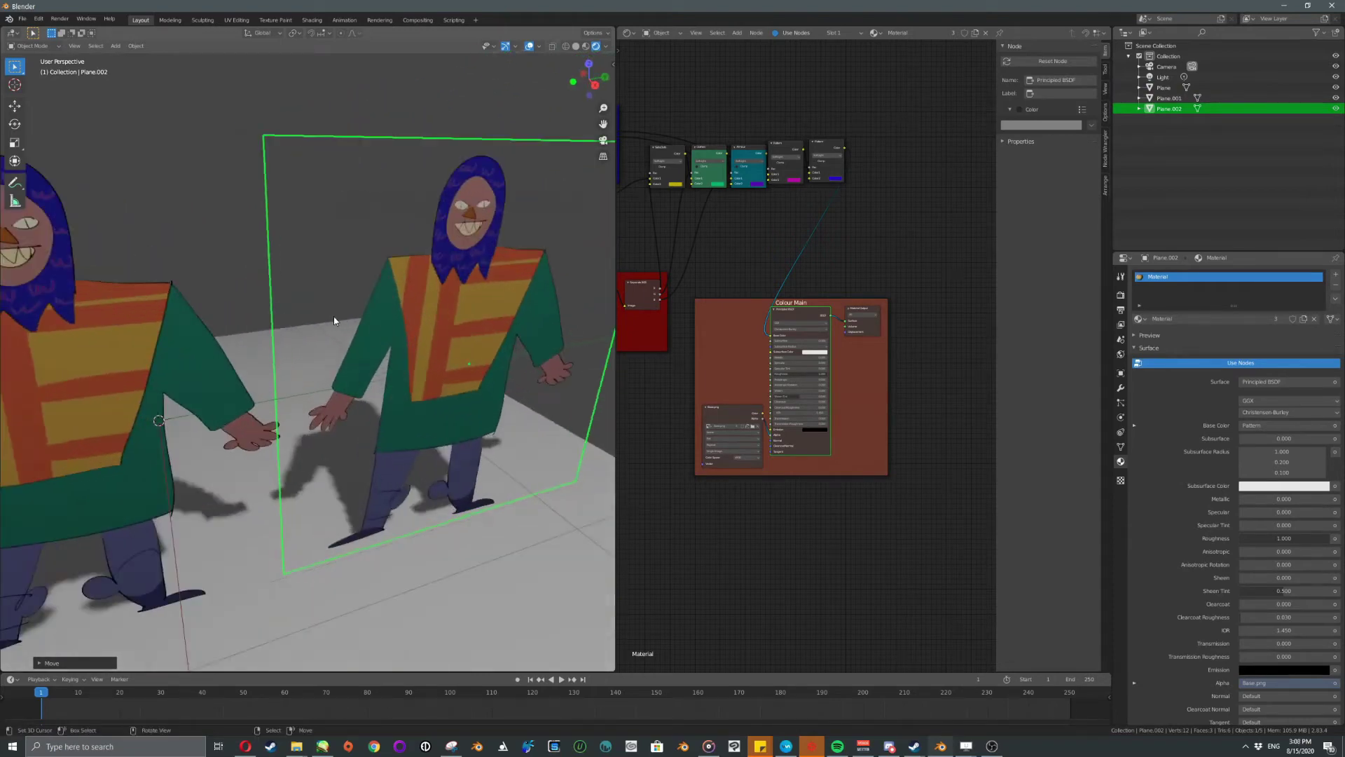
Reposition the character copy along the Y and X axes, and inspect it from several angles.
scroll(419, 316, "down", 3)
key("g")
key("y")
mouse_move(415, 319)
middle_mouse_down()
mouse_move(440, 321)
mouse_move(389, 316)
mouse_move(391, 330)
middle_mouse_up()
left_click(475, 316)
key("g")
key("x")
left_click(414, 319)
scroll(414, 321, "up", 4)
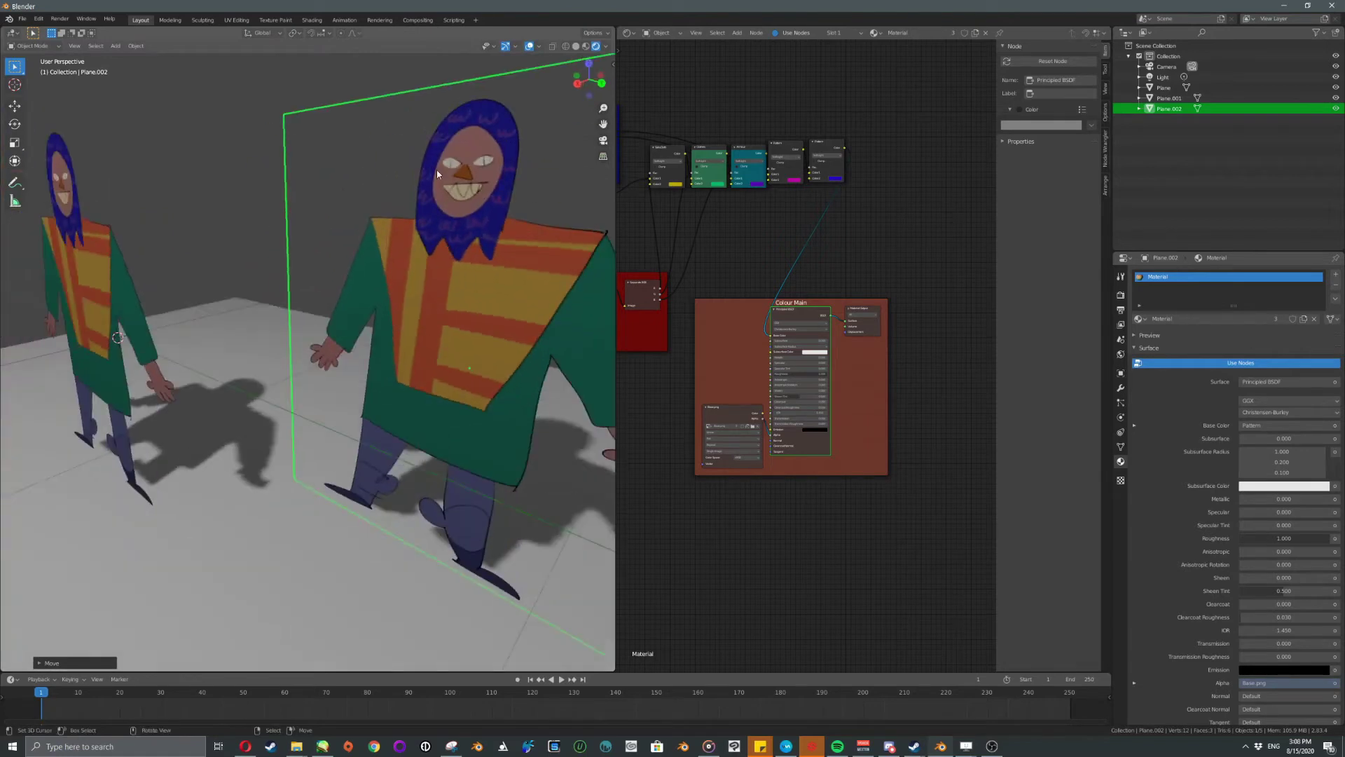
middle_click_drag(534, 337, 351, 309, "shift")
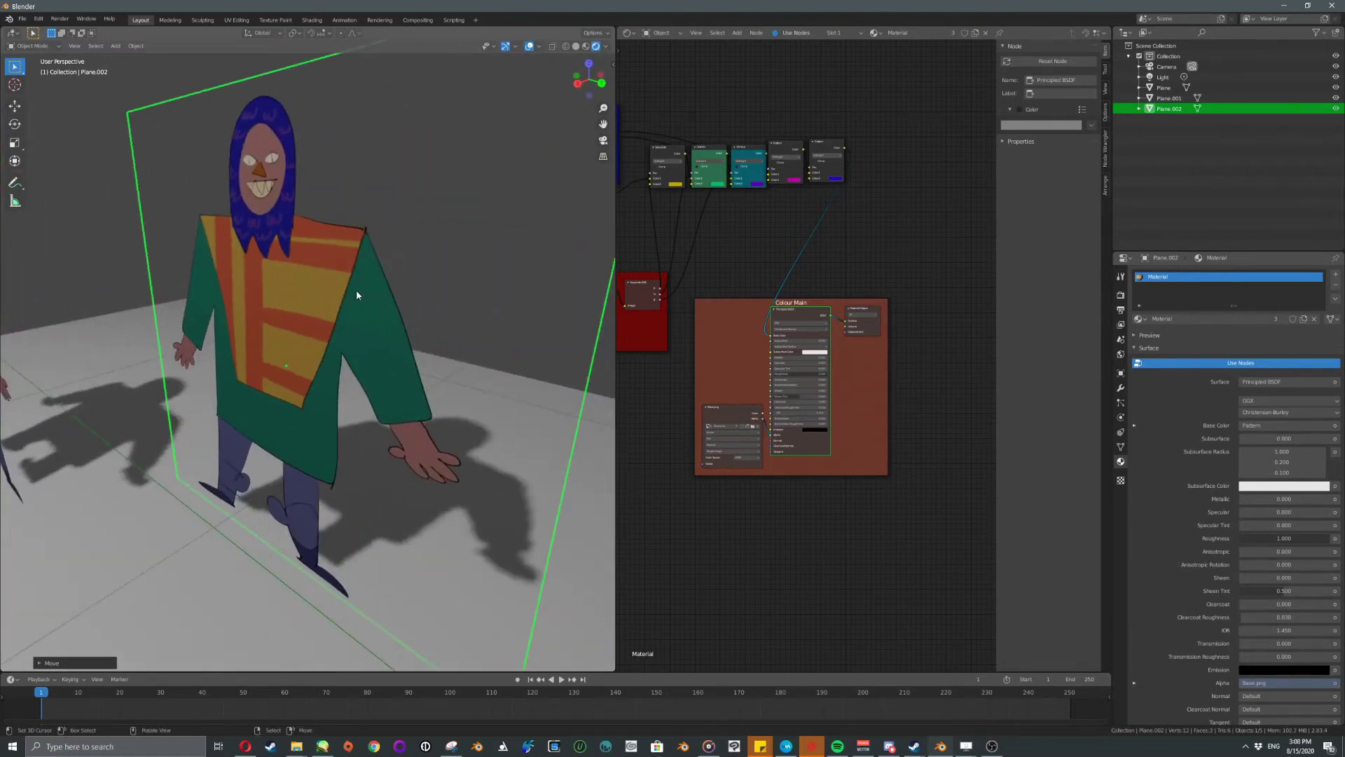
scroll(356, 295, "down", 3)
middle_click_drag(257, 273, 293, 260)
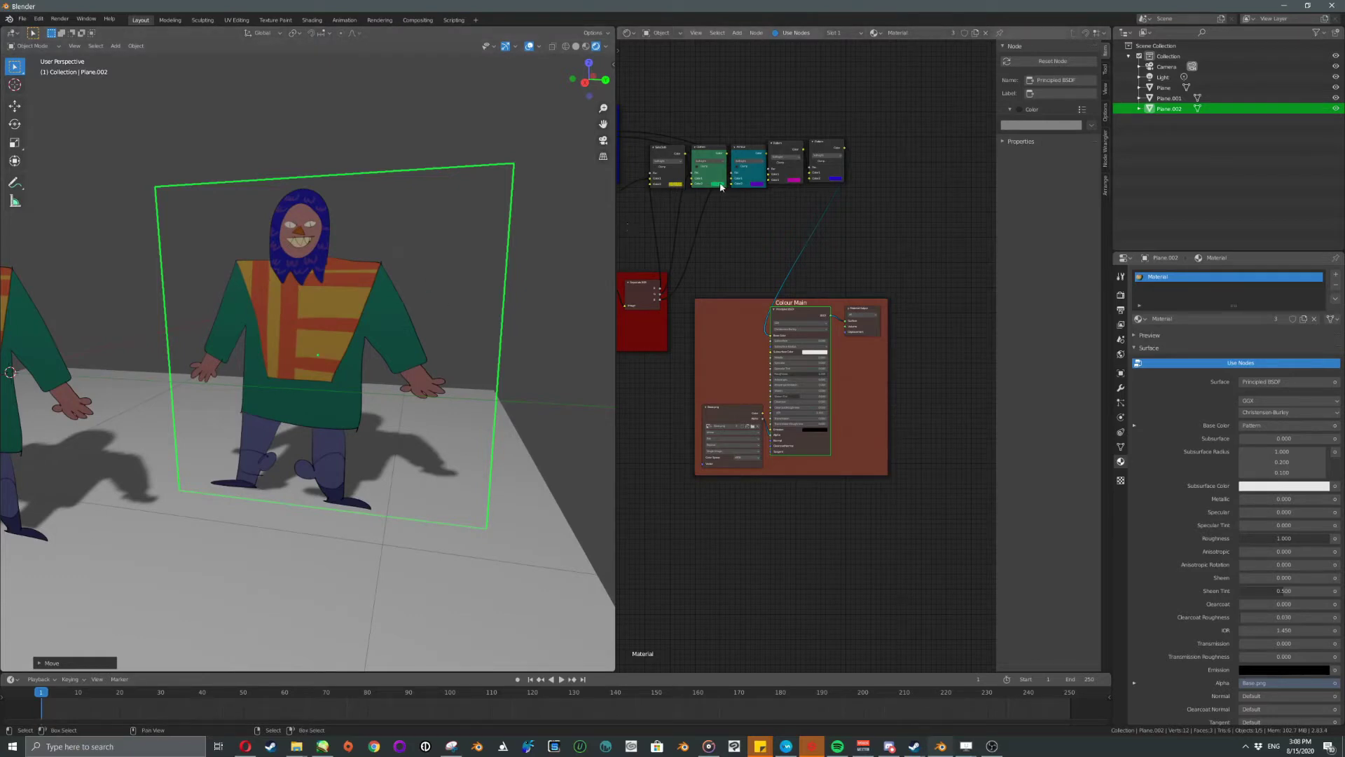
Add an Object Info node near the Skin/Cloth Mix node.
middle_click_drag(790, 174, 833, 251)
scroll(873, 233, "up", 6)
scroll(771, 263, "down", 3)
key("shift+a")
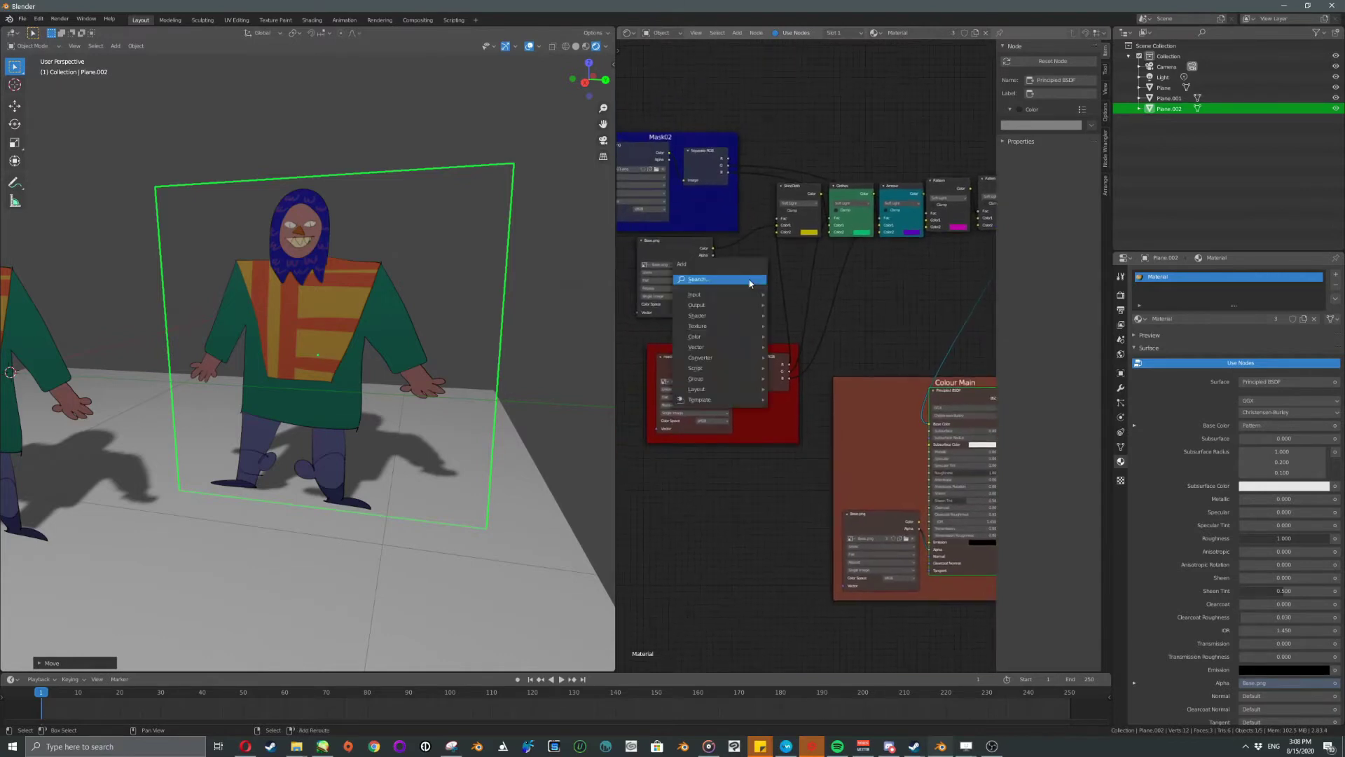
left_click(751, 280)
type("objec")
key("Return")
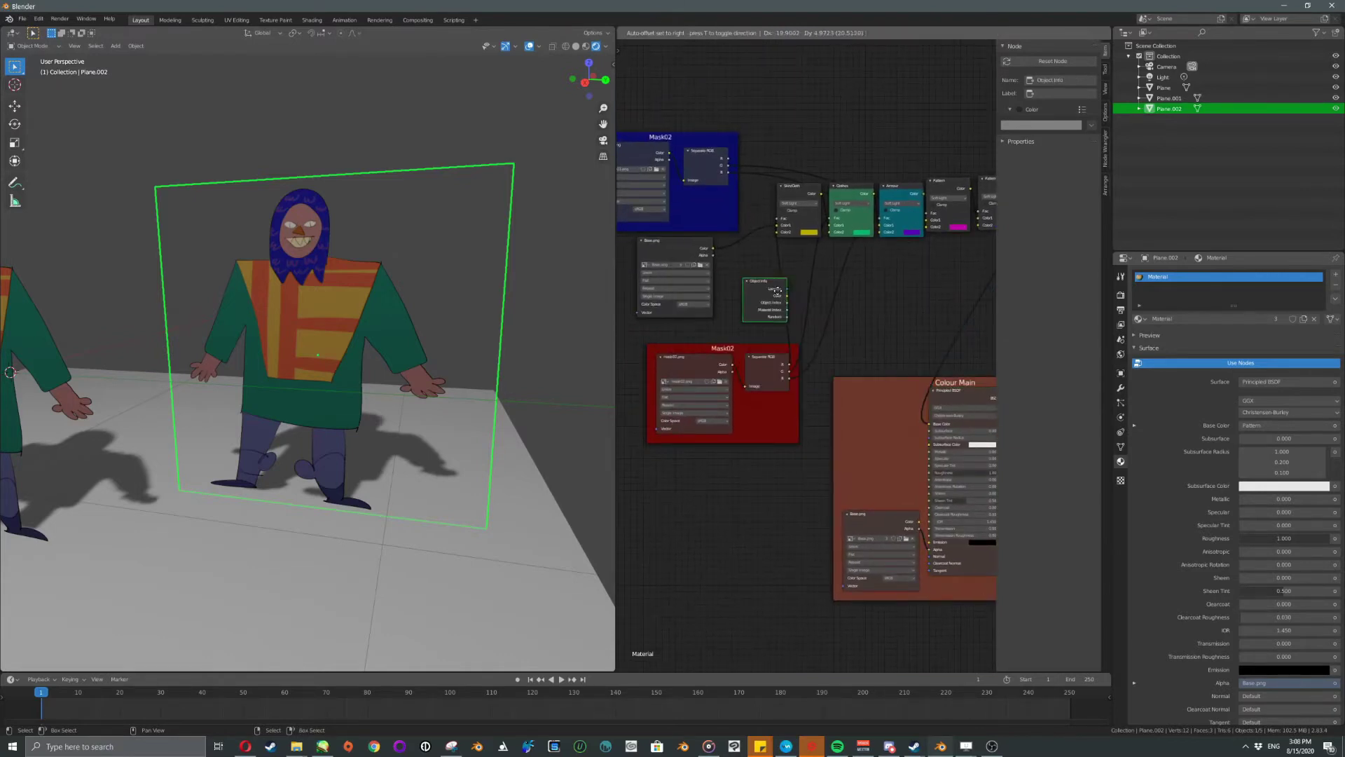
scroll(741, 275, "up", 3)
left_click(744, 258)
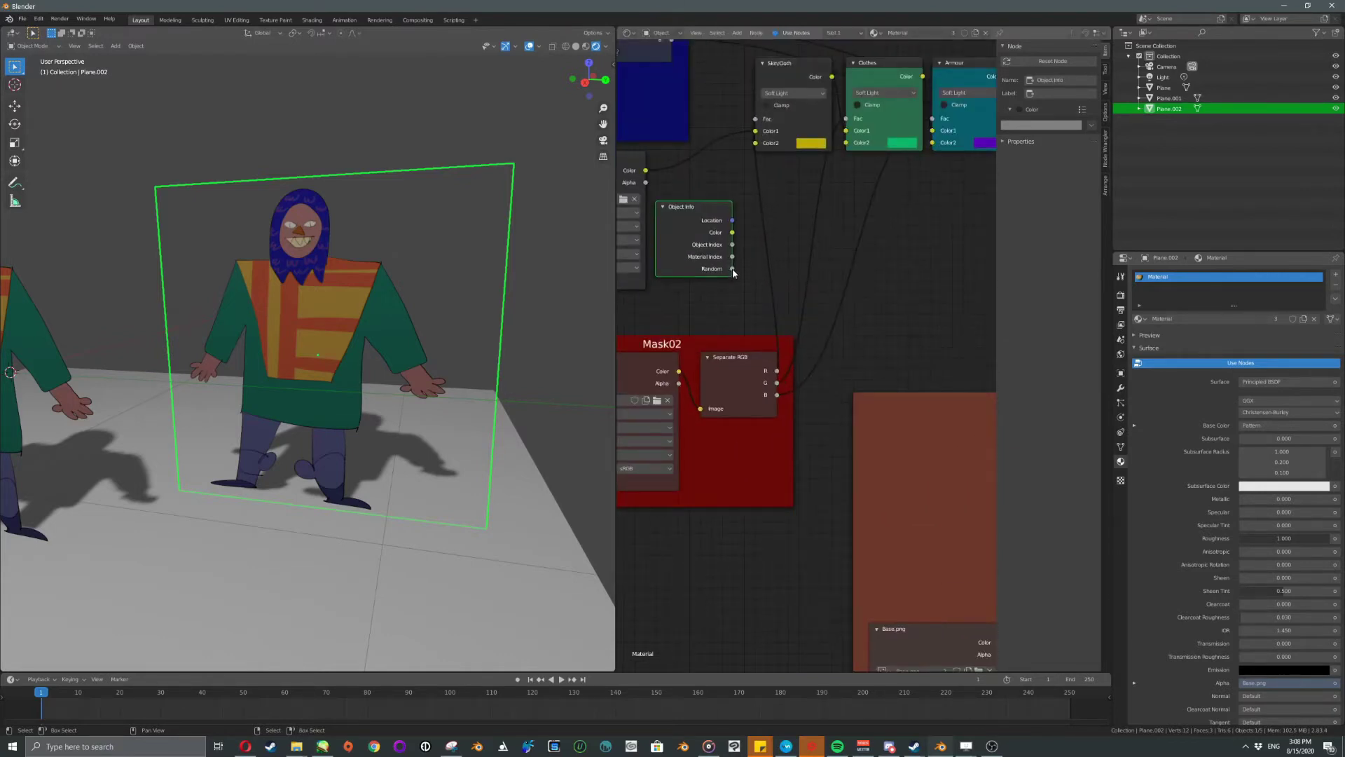
Try driving the Skin/Cloth node's Color2 with the Object Info node's Random output.
left_click_drag(733, 269, 759, 146)
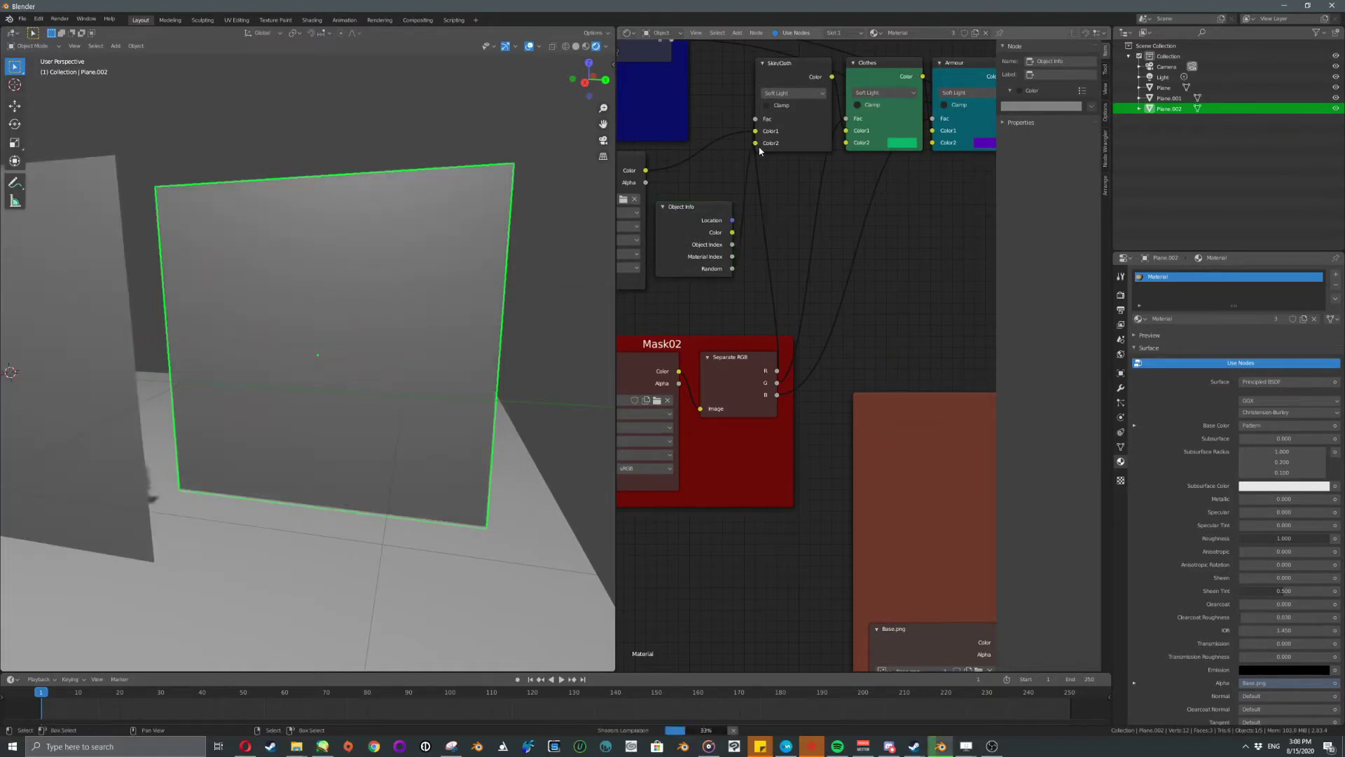
scroll(389, 310, "down", 3)
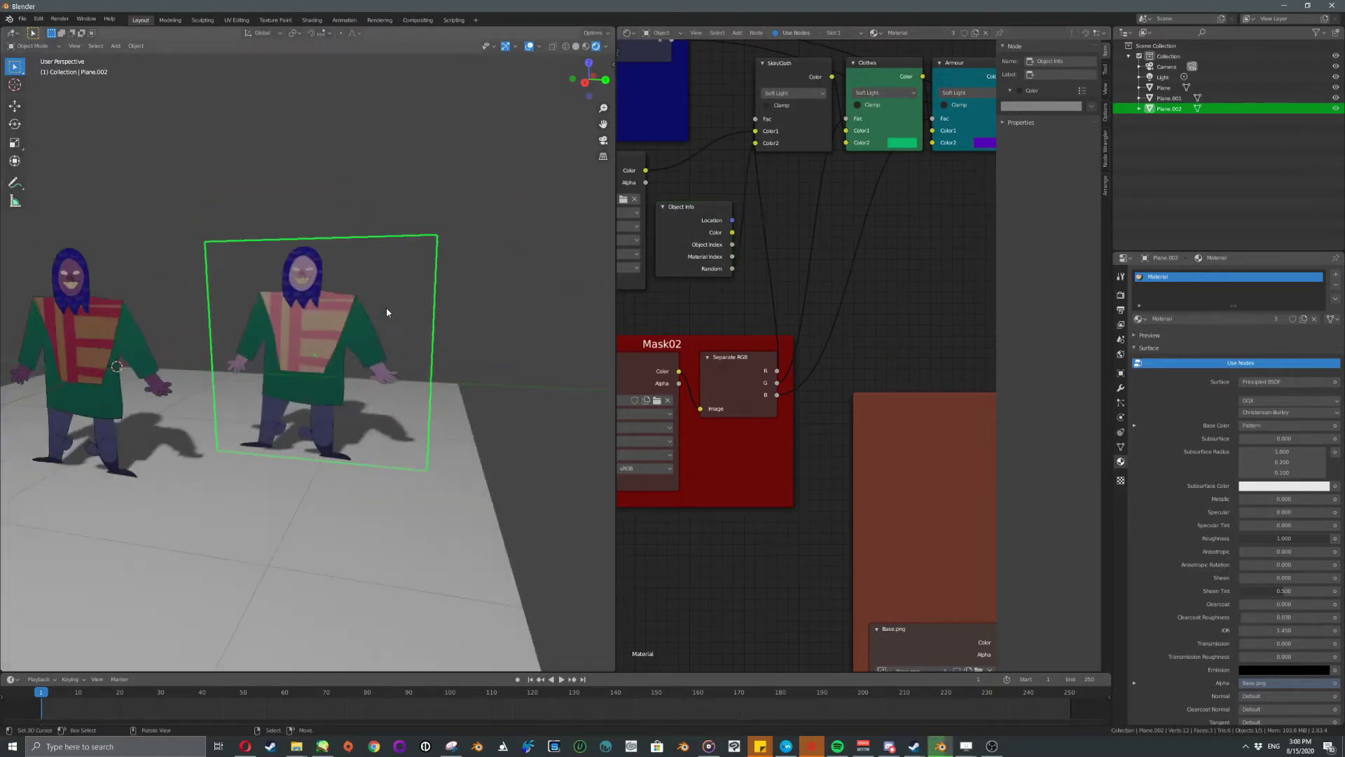
middle_click_drag(342, 304, 404, 319)
Duplicate the character plane five more times and spread the copies around the scene to compare their random tints.
key("shift+d")
left_click(535, 308)
key("shift+d")
left_click(389, 182)
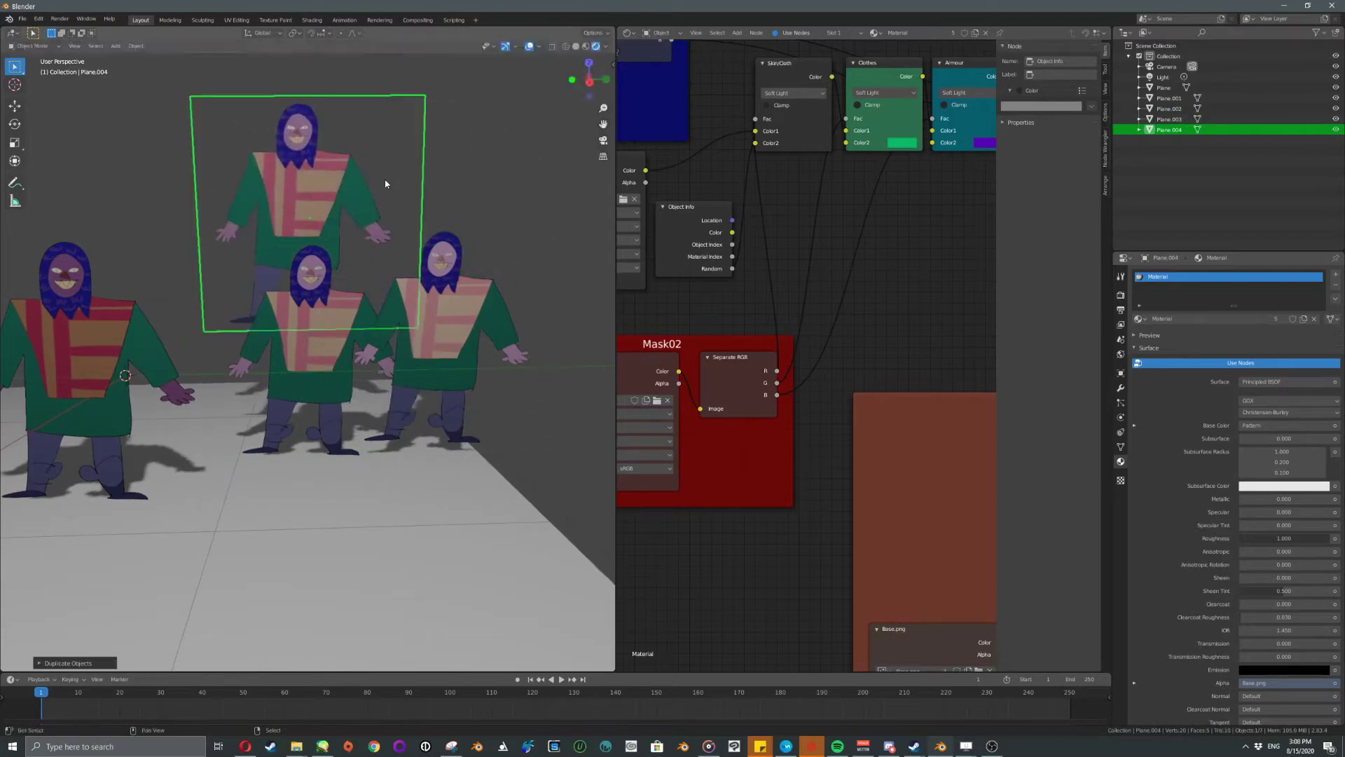
key("shift+d")
left_click(197, 217)
key("shift+d")
left_click(534, 182)
key("shift+d")
left_click(514, 182)
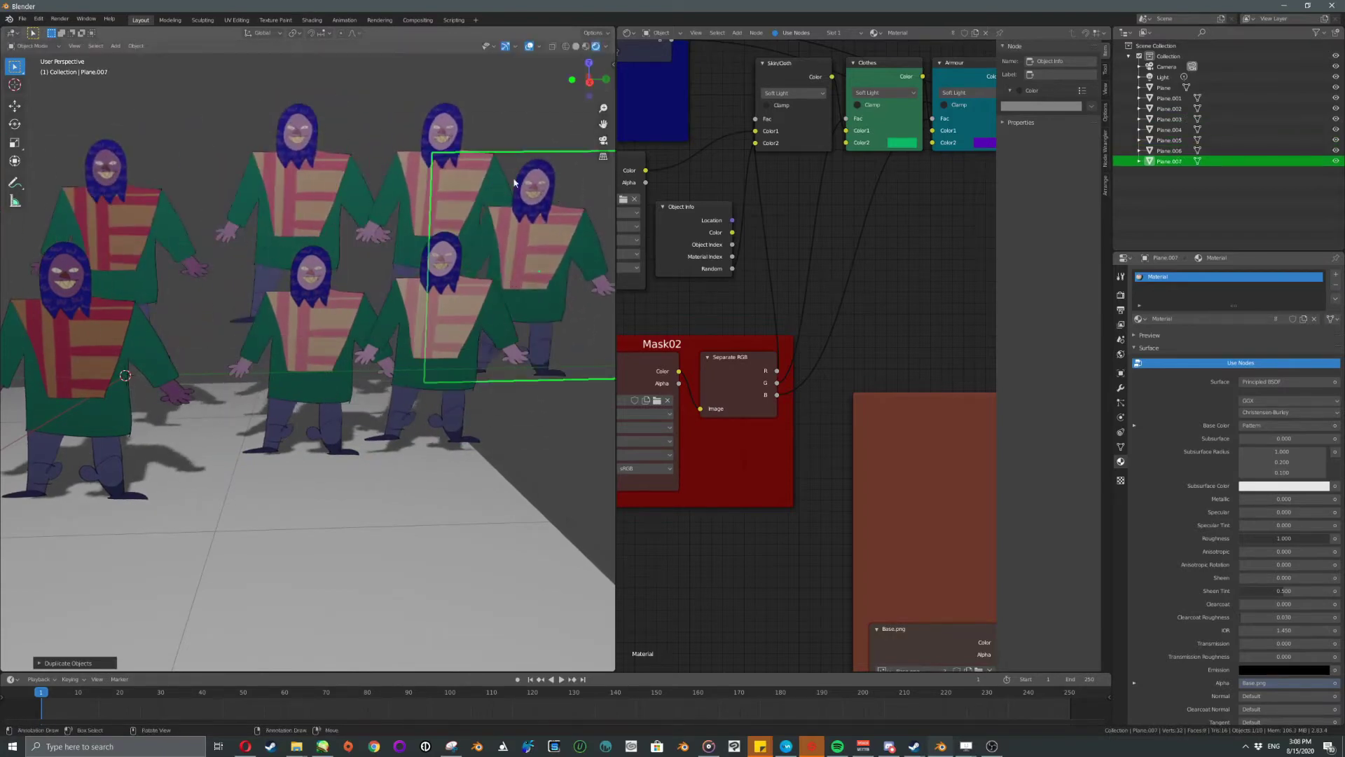
Delete all the duplicated character planes, keeping only the original character and the floor.
left_click(483, 211)
key("Delete")
left_click(515, 230)
key("Delete")
left_click(478, 241)
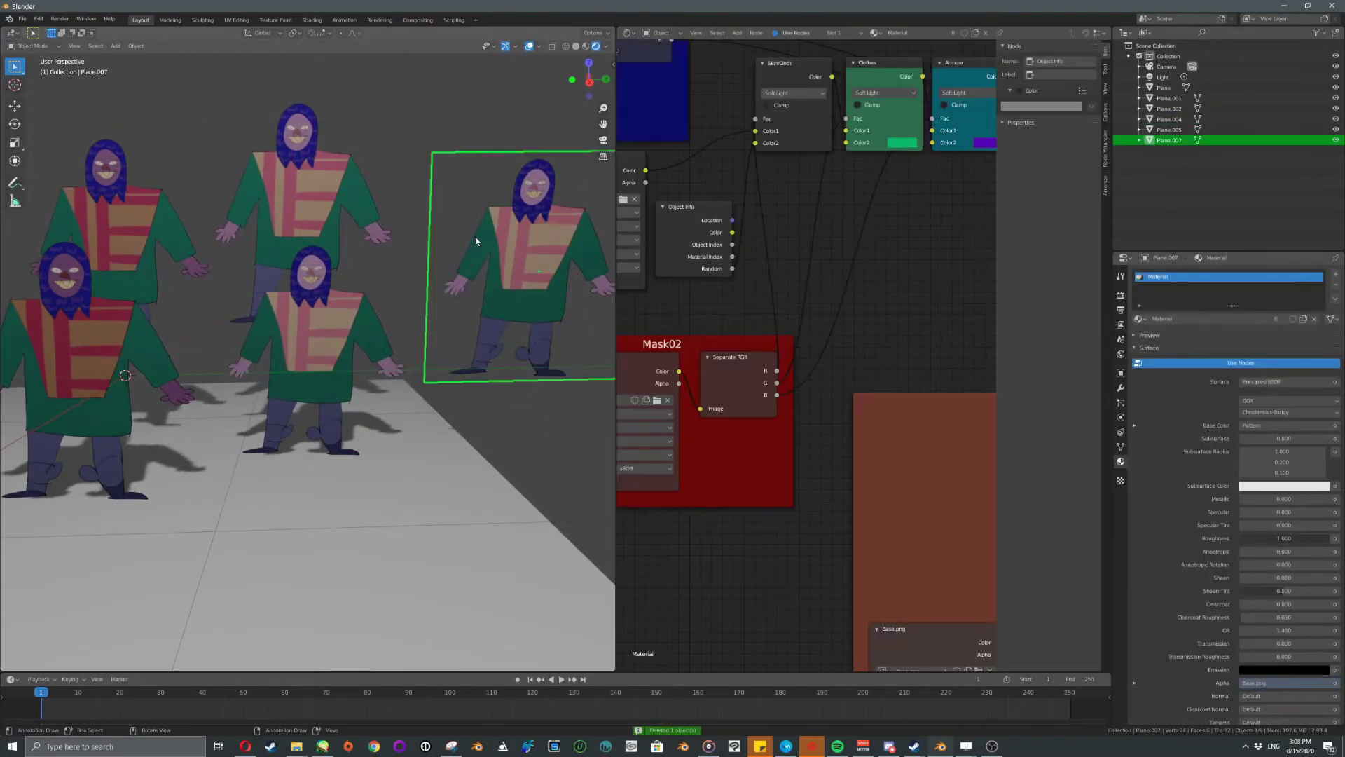
key("Delete")
left_click(329, 225)
key("Delete")
key("Delete")
left_click(177, 292)
key("Delete")
Select the original character plane and disconnect Object Info from the Skin/Cloth node's Color2.
left_click(177, 292)
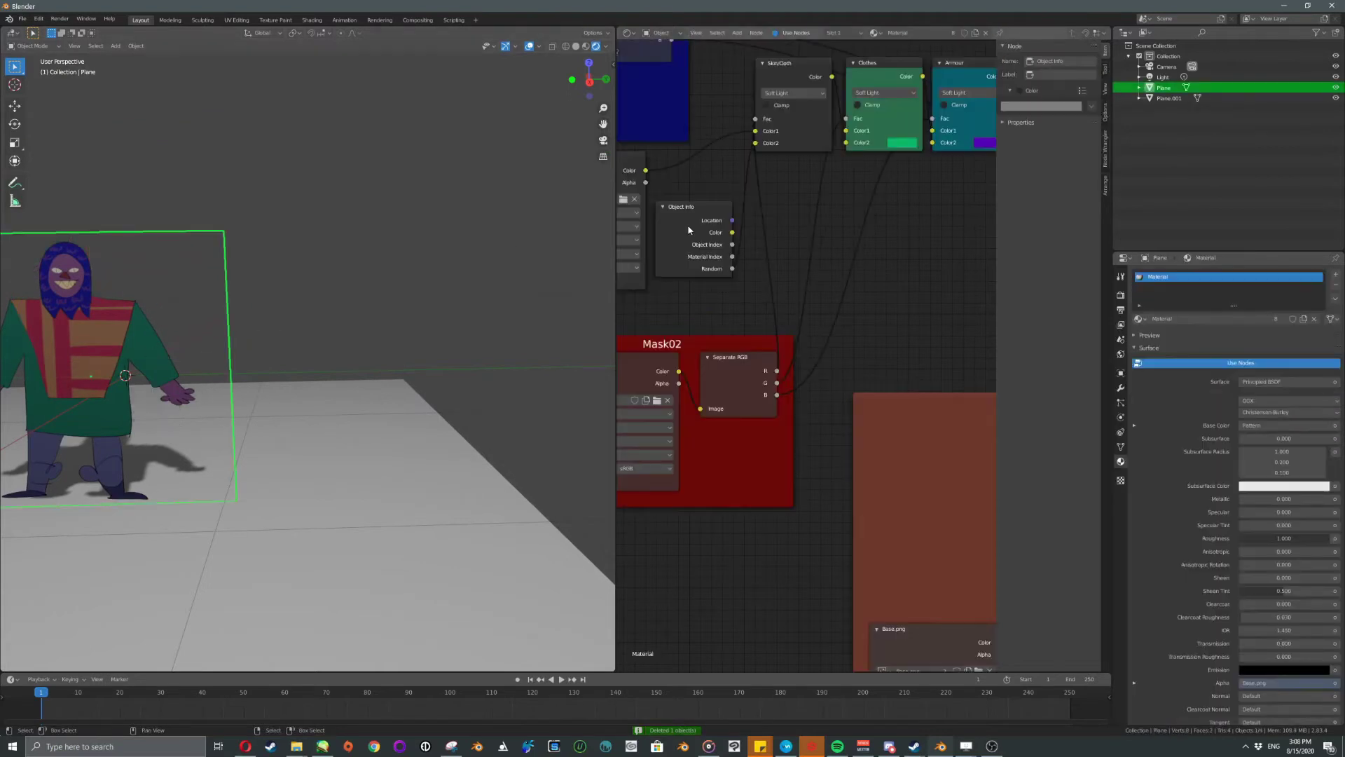
scroll(747, 200, "up", 2)
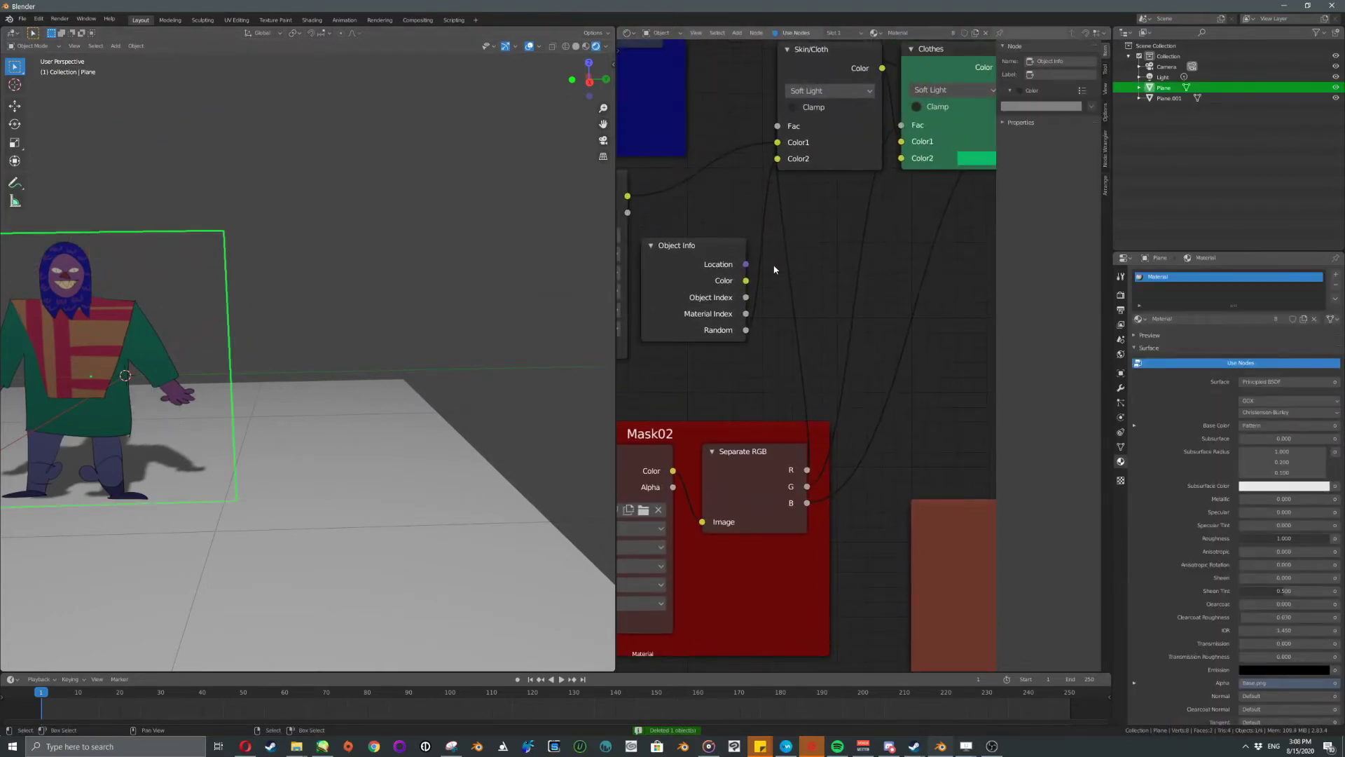
left_click_drag(777, 159, 760, 187)
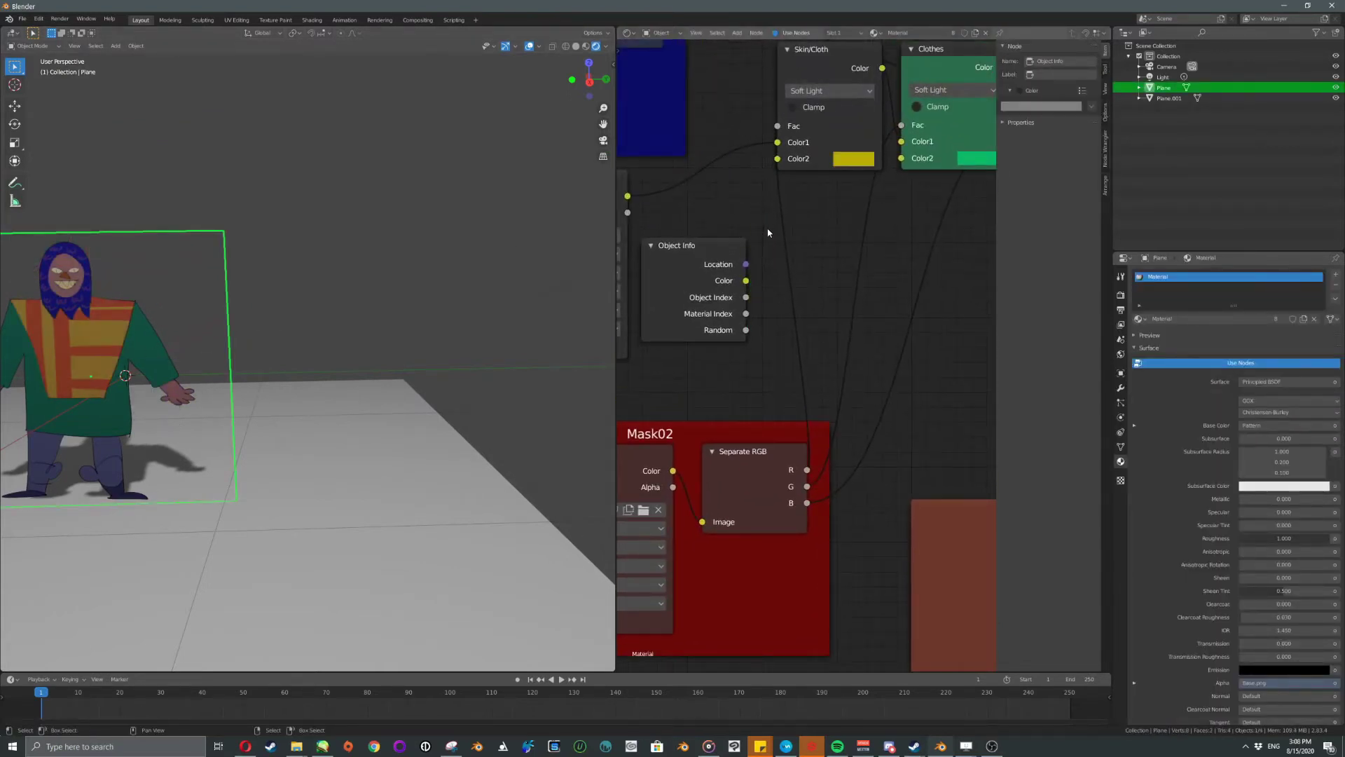
Add a Hue Saturation Value node below the Mix node chain.
key("shift+a")
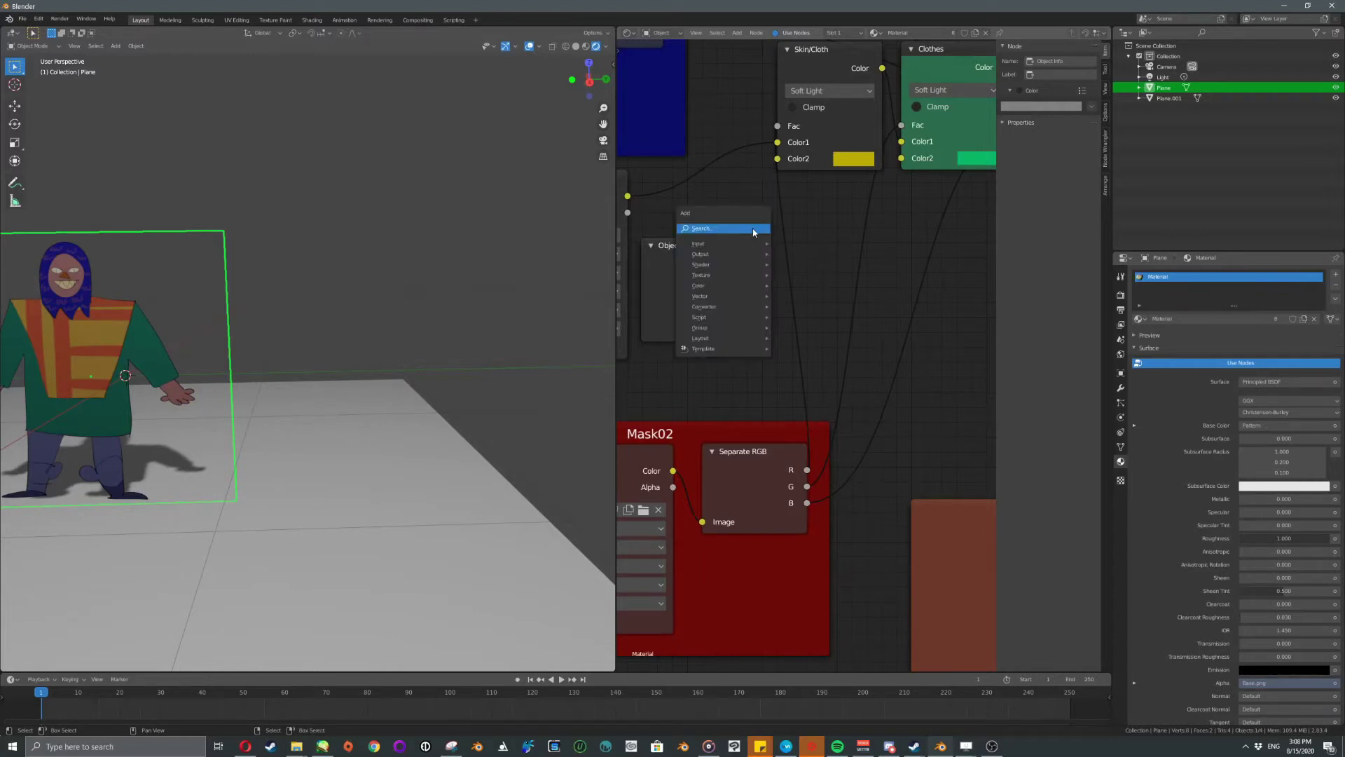
left_click(754, 232)
type("hue")
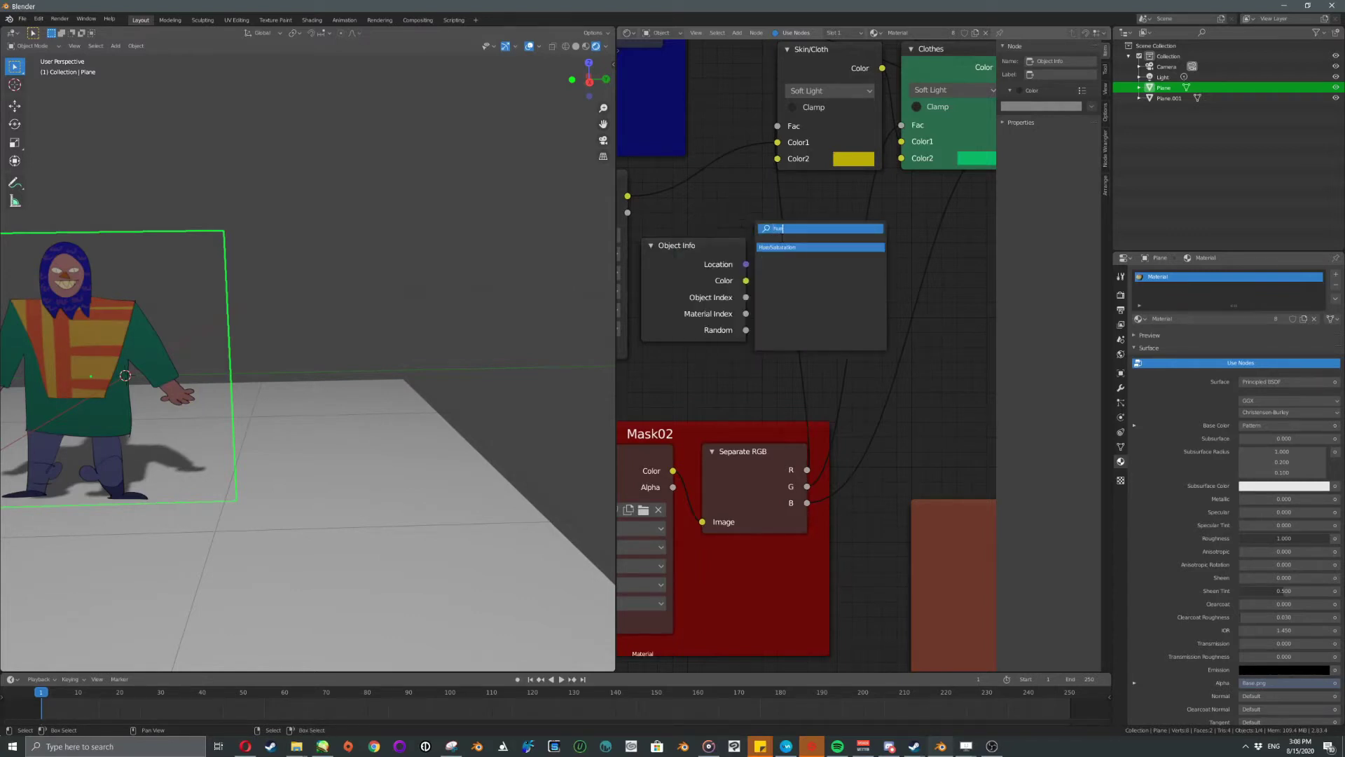
key("Return")
left_click(925, 350)
Arrange the Object Info and Hue Saturation Value nodes below the Mix chain, and connect Random to Hue.
scroll(924, 350, "down", 2)
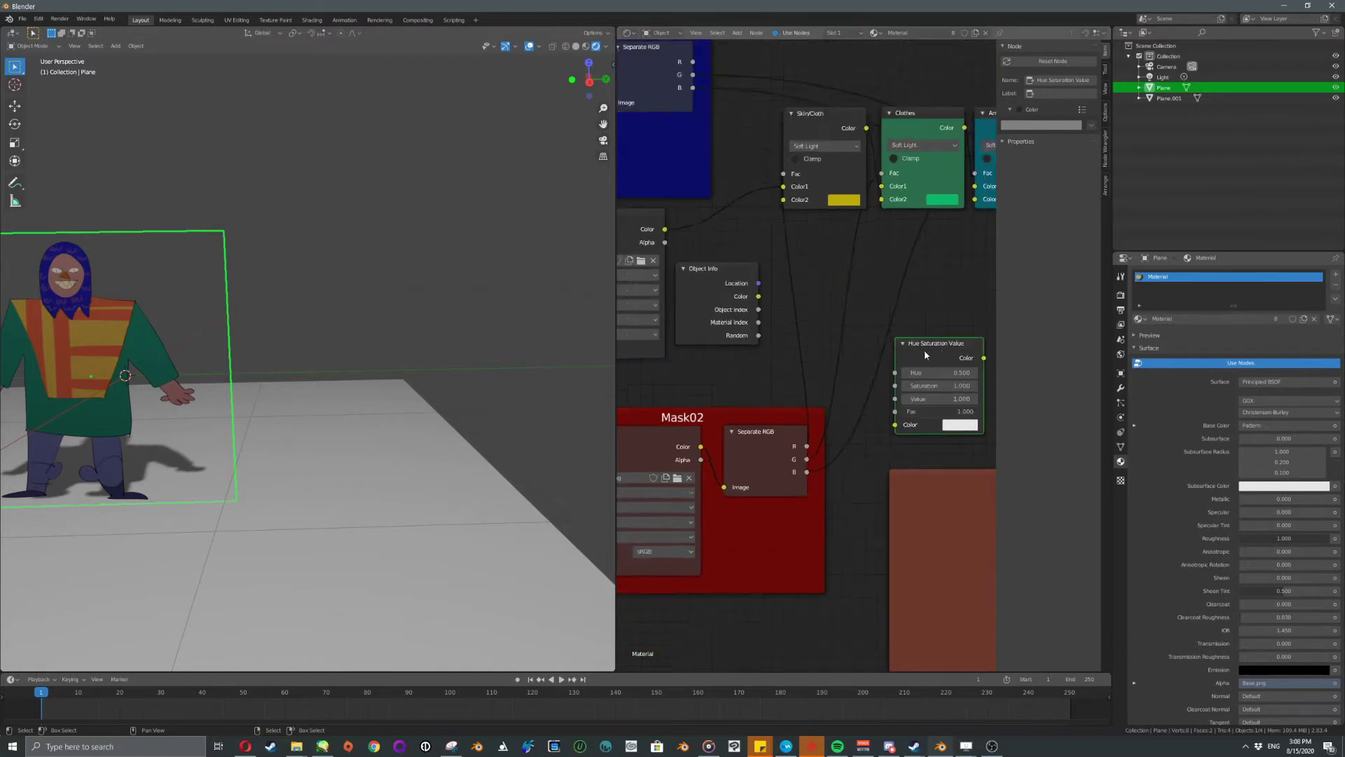
scroll(925, 355, "down", 4)
middle_click_drag(925, 355, 896, 329)
left_click_drag(711, 282, 894, 269)
left_click(871, 324)
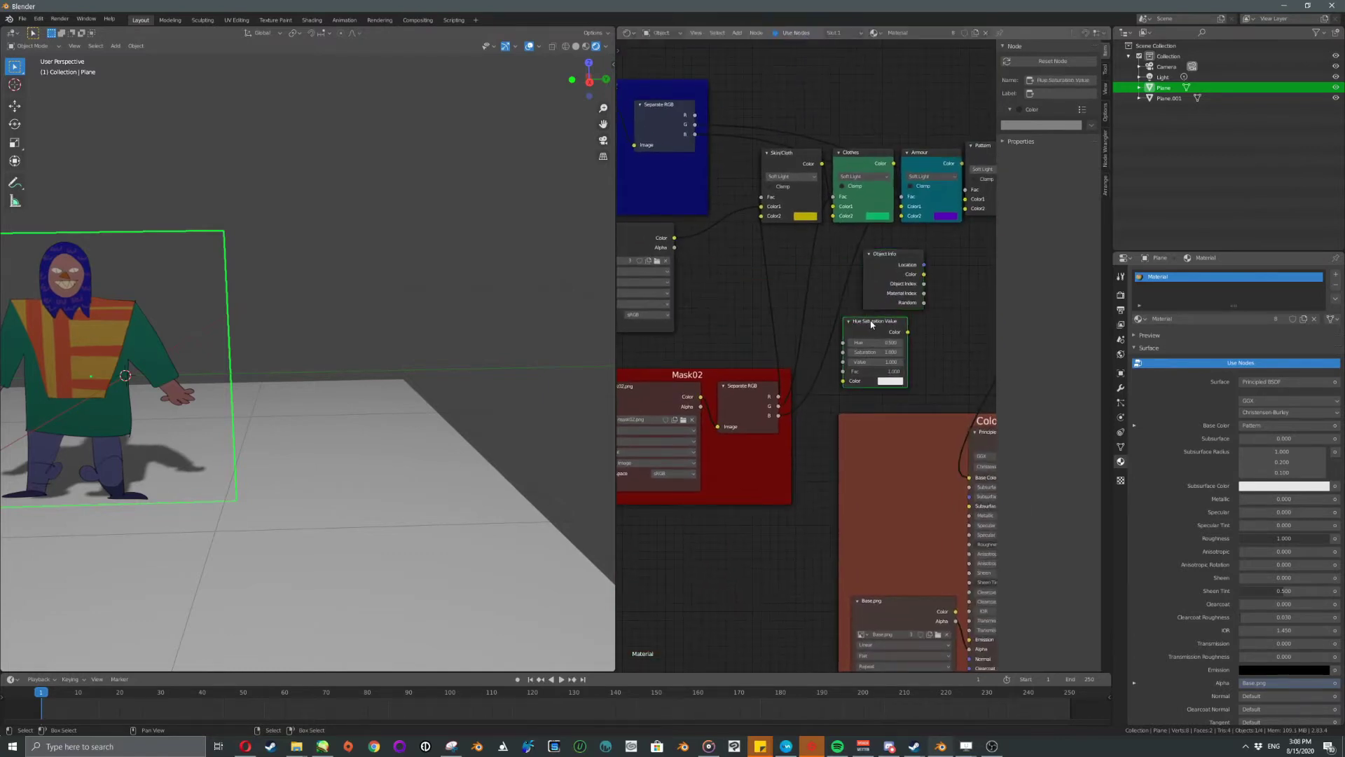
left_click_drag(871, 324, 958, 249)
middle_click_drag(867, 265, 810, 268)
left_click_drag(838, 277, 832, 339)
scroll(892, 337, "up", 2)
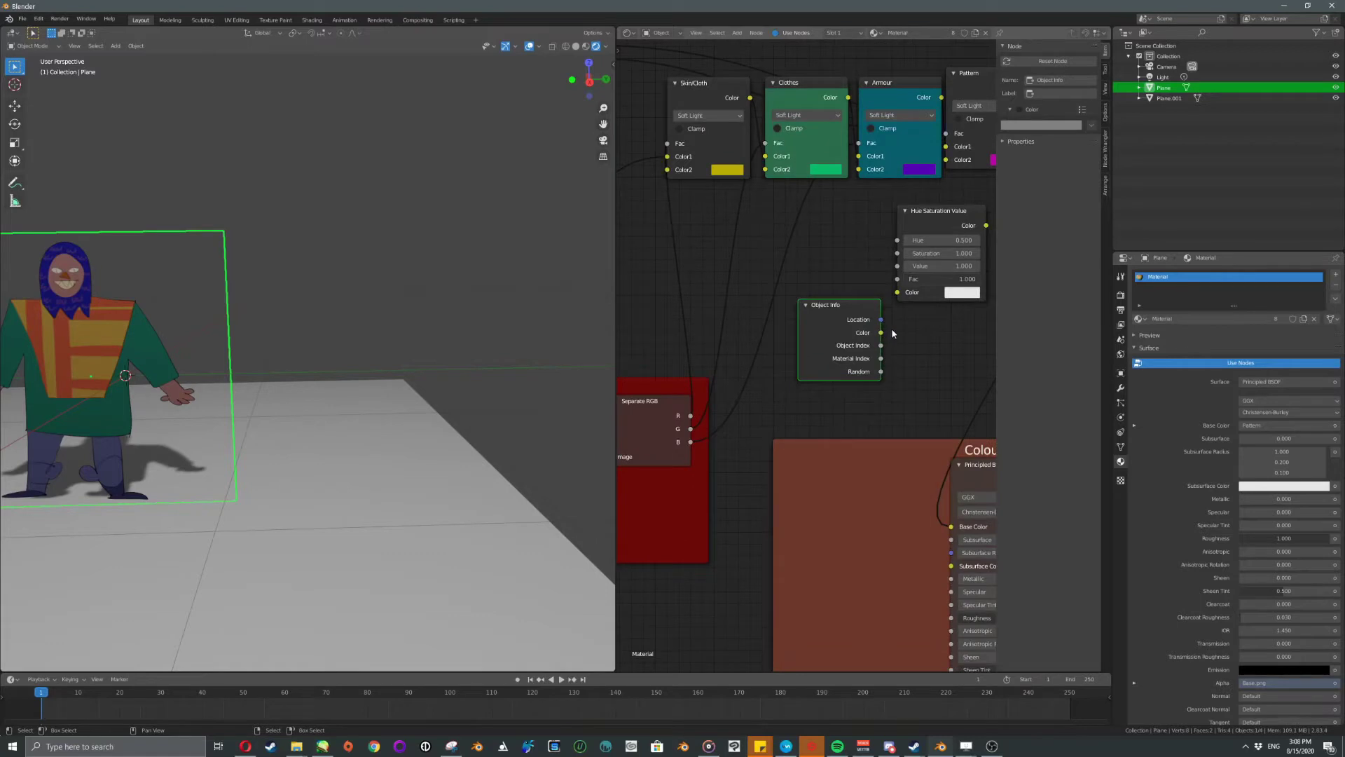
left_click_drag(881, 372, 897, 240)
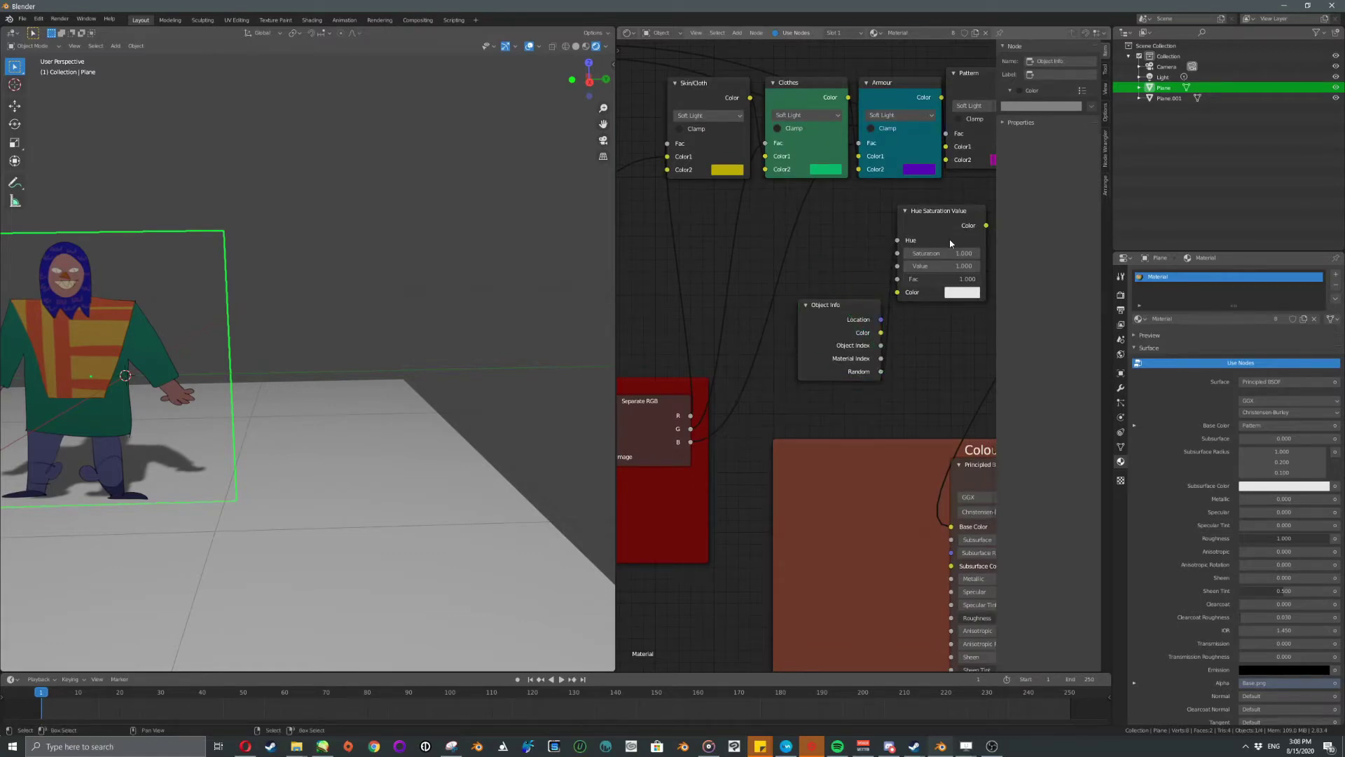
Align the Object Info node before the Hue Saturation Value node, then collapse both and select them together.
left_click_drag(850, 305, 895, 240)
left_click(812, 239)
left_click(905, 212)
left_click(910, 239, "shift")
scroll(885, 302, "down", 4)
middle_click_drag(868, 316, 874, 324)
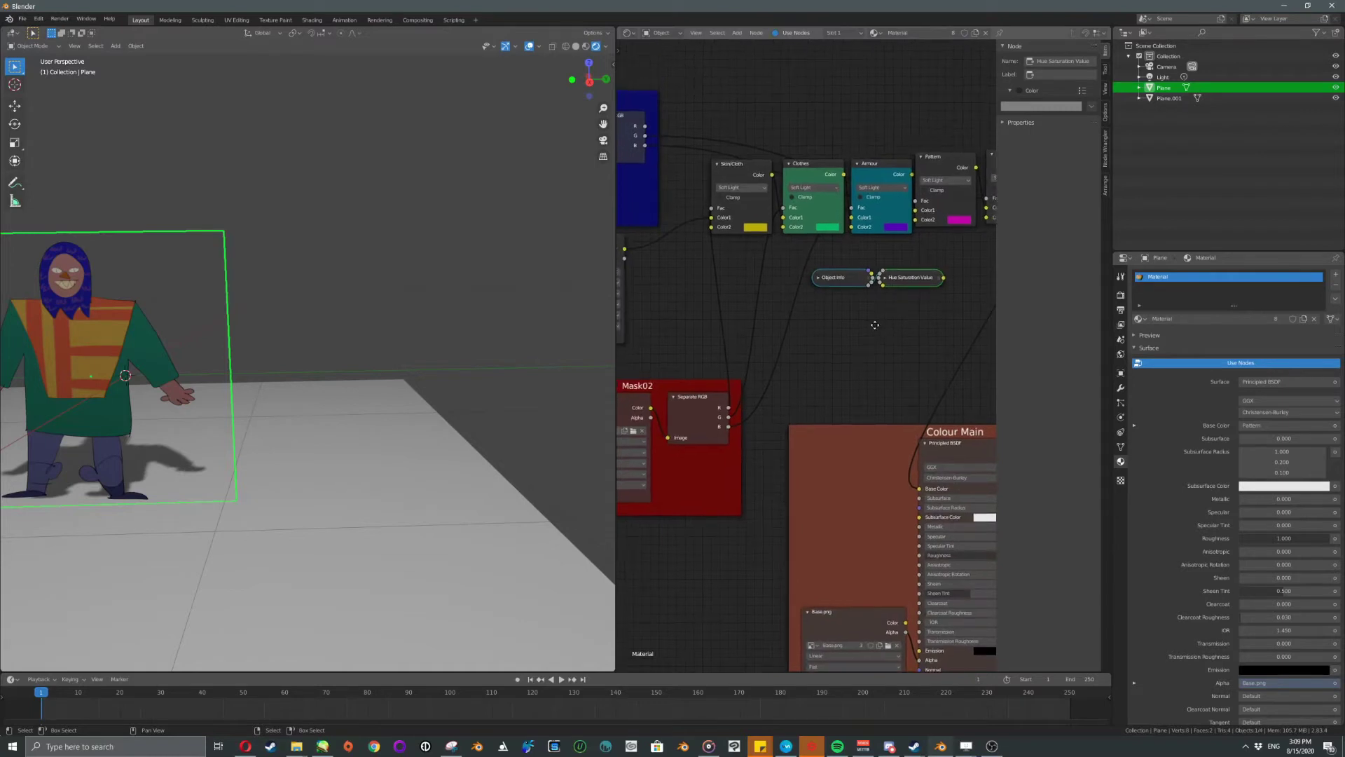
Shift the last four Mix nodes, from Clothes through the final Pattern, further along to space the chain out evenly.
key("g")
left_click(914, 306)
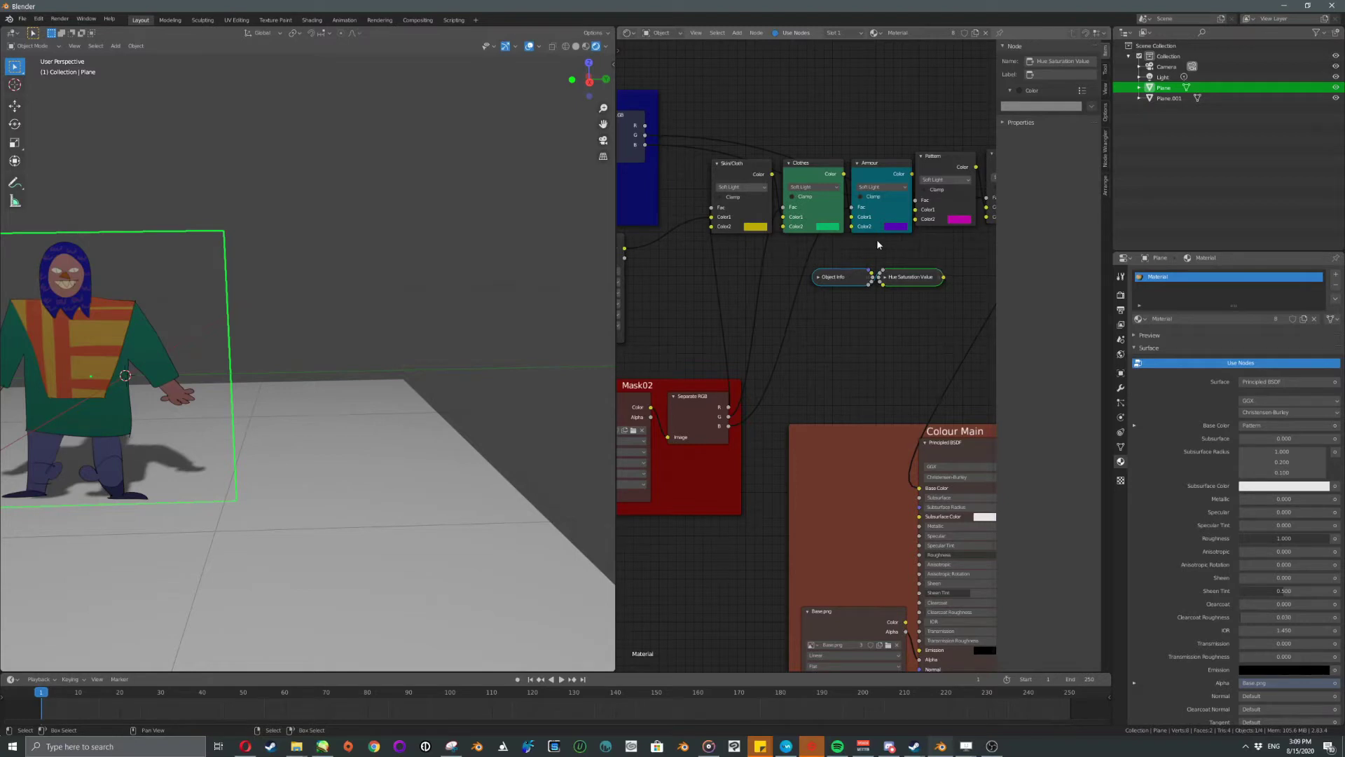
scroll(904, 278, "down", 3)
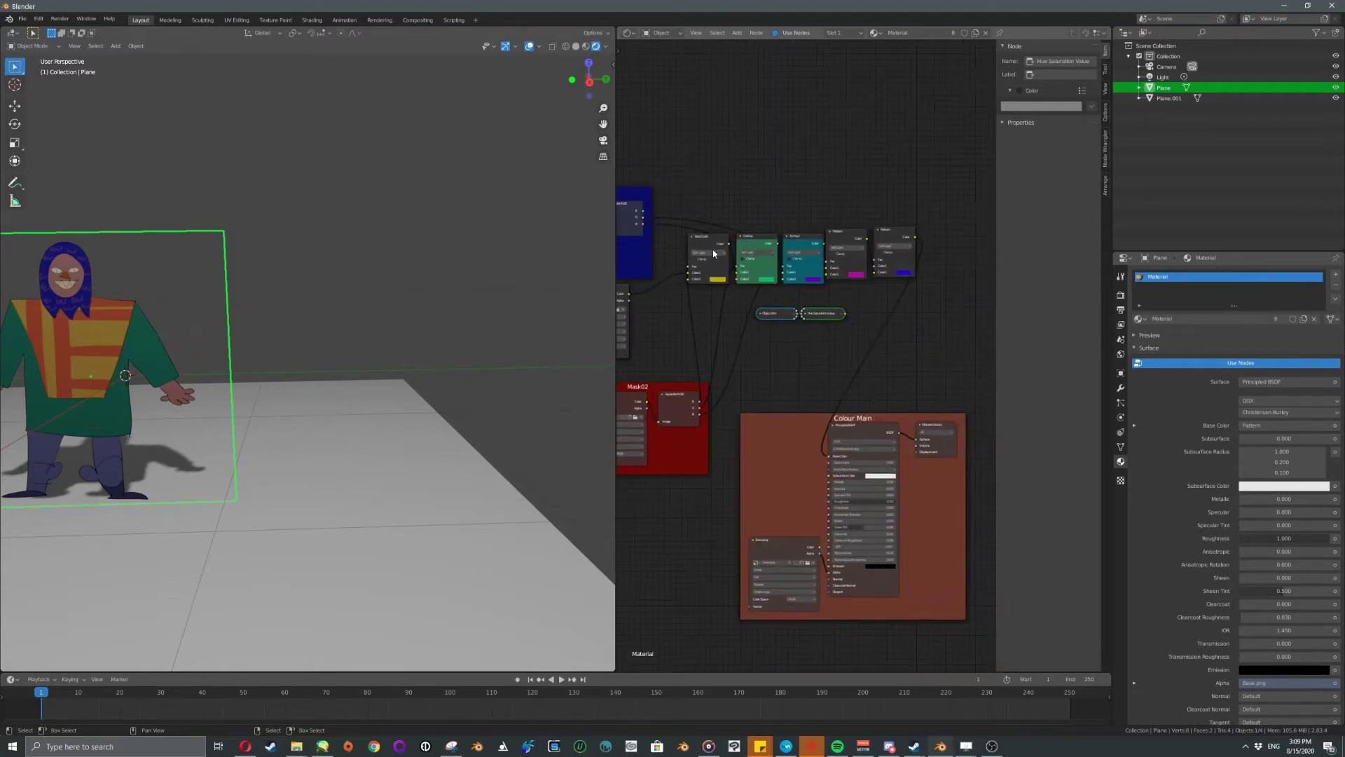
scroll(882, 307, "down", 1)
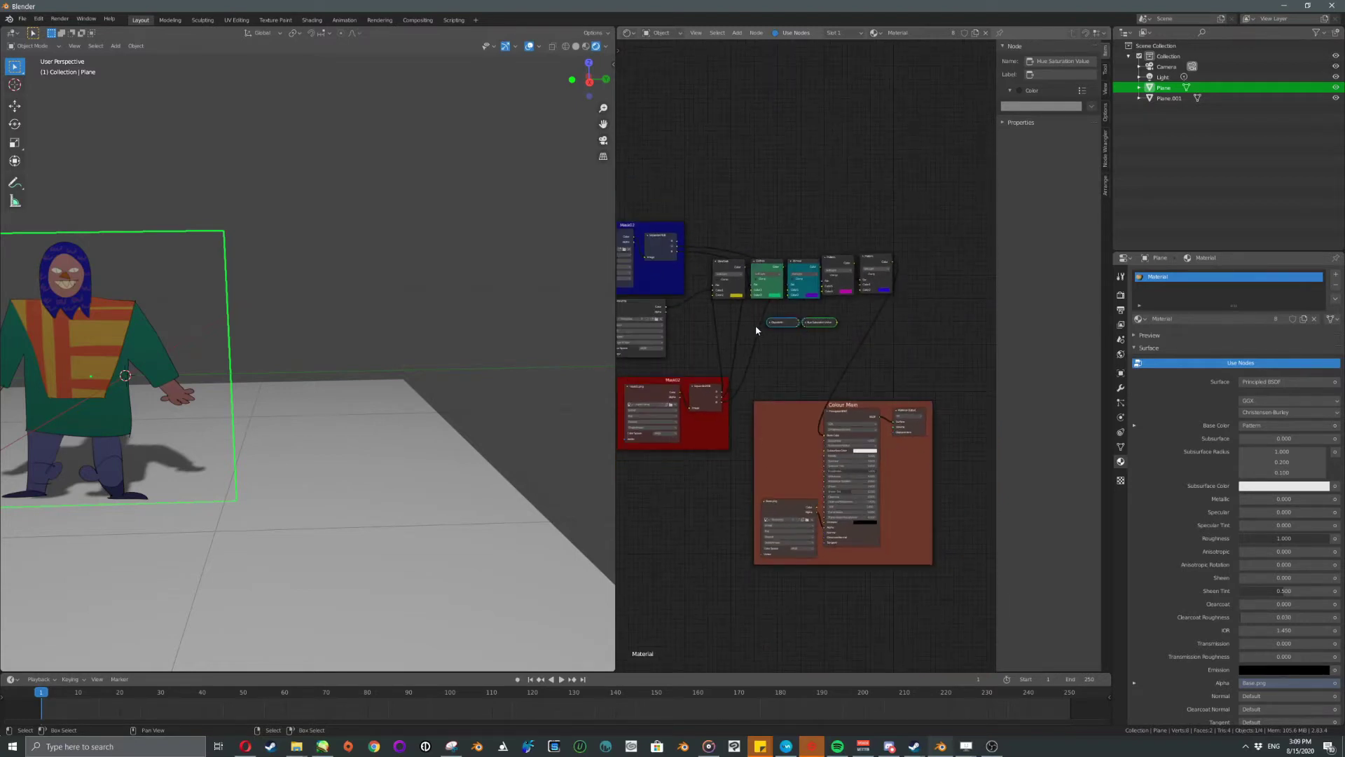
scroll(757, 326, "up", 2)
left_click_drag(910, 218, 975, 220)
left_click_drag(620, 221, 966, 220)
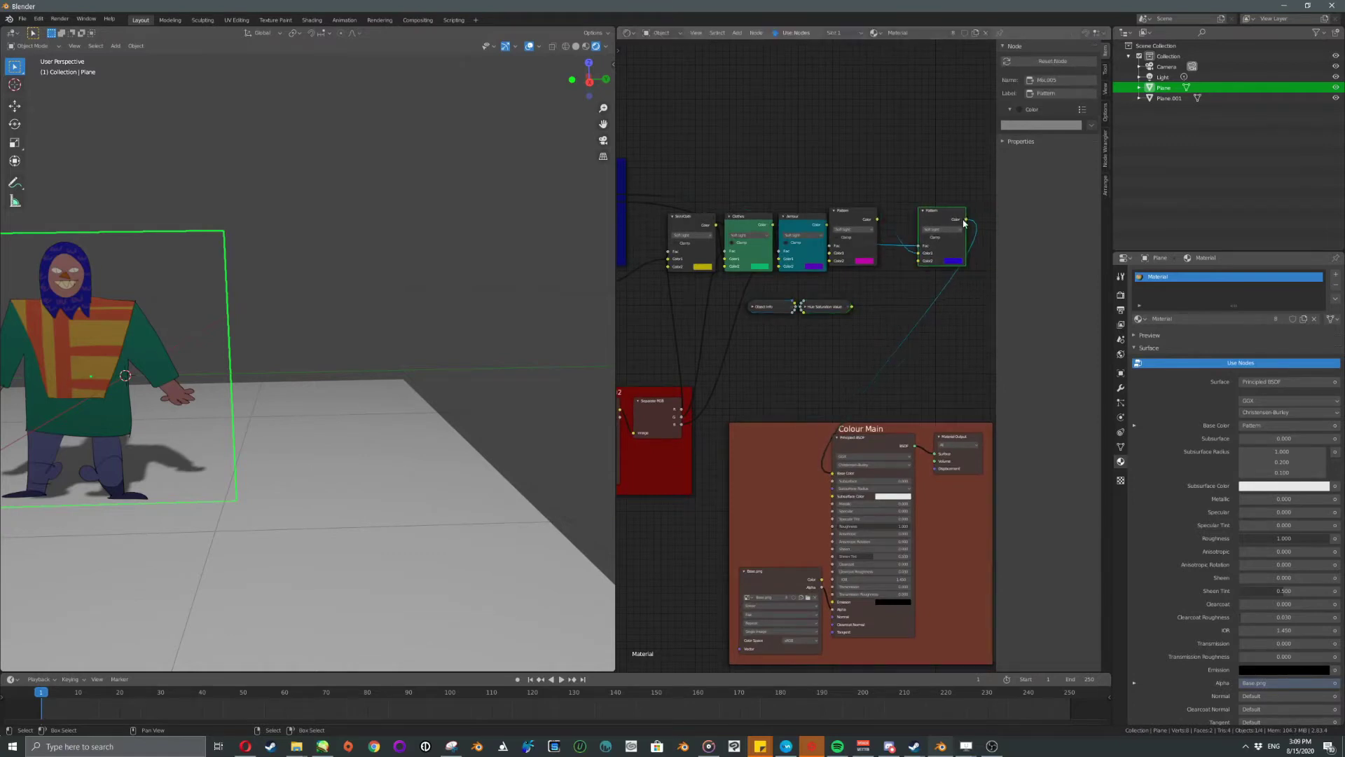
left_click_drag(856, 217, 876, 219)
left_click_drag(805, 220, 747, 224)
left_click(694, 225)
Join the collapsed Object Info and Hue Saturation Value nodes in a frame and place it above the Mix chain.
left_click(765, 291)
left_click(772, 307)
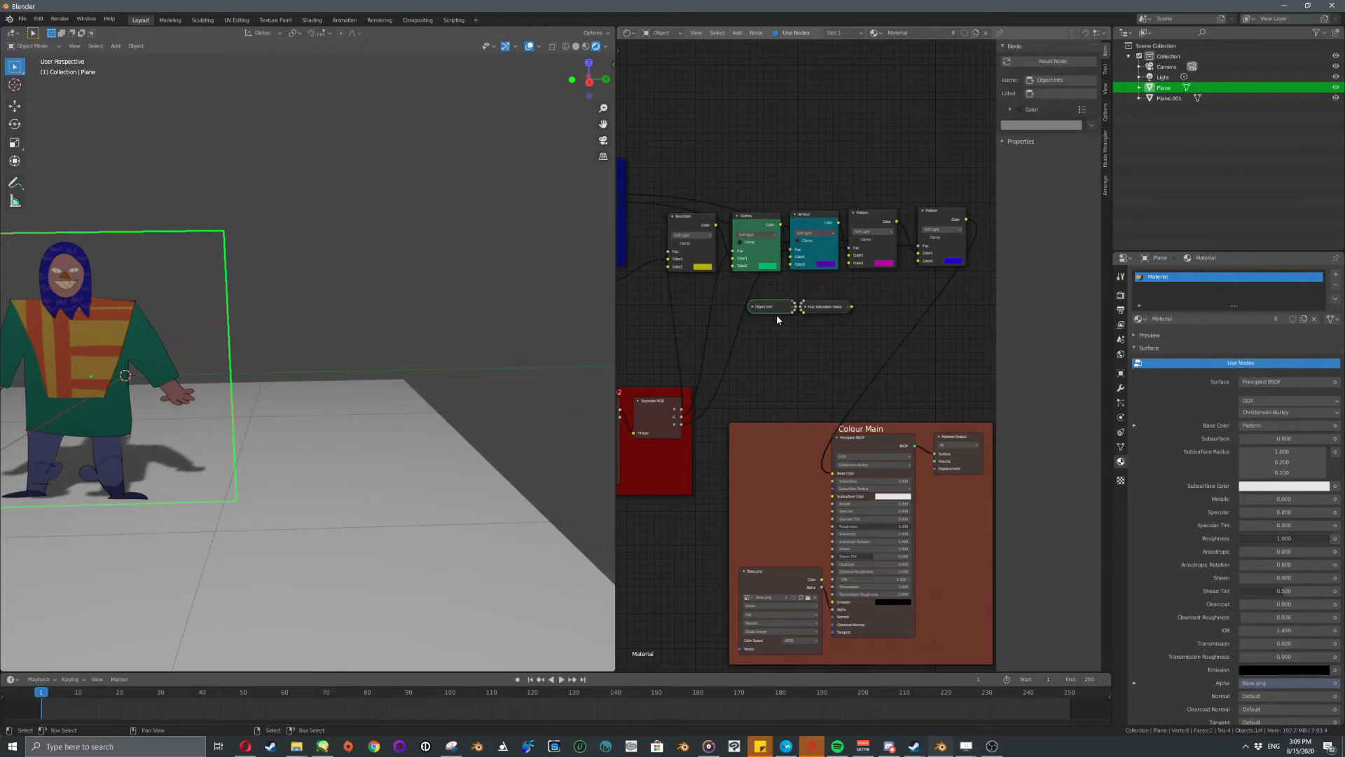
left_click(822, 308, "shift")
key("ctrl+j")
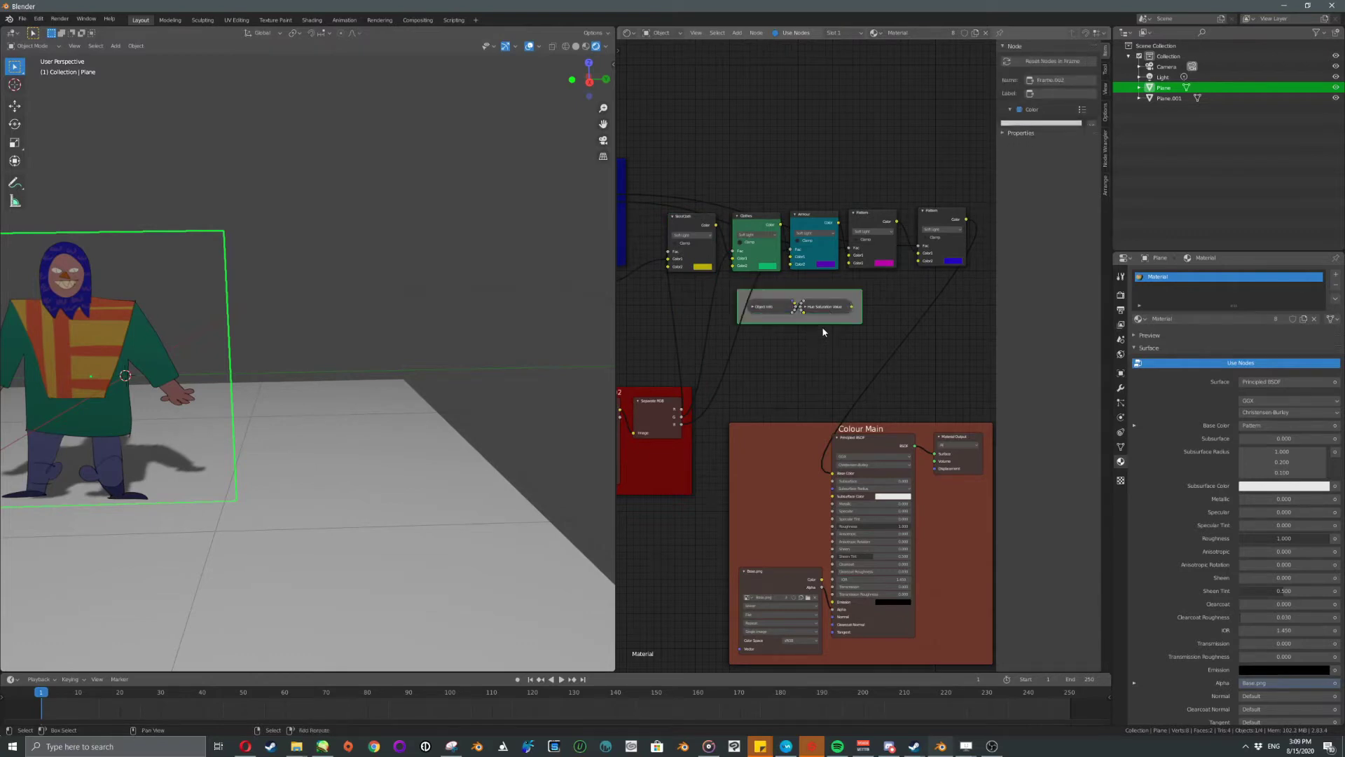
mouse_move(837, 293)
left_mouse_down()
mouse_move(794, 235)
mouse_move(802, 306)
mouse_move(822, 305)
left_mouse_up()
scroll(790, 368, "down", 3)
middle_click_drag(789, 368, 836, 350)
key("g")
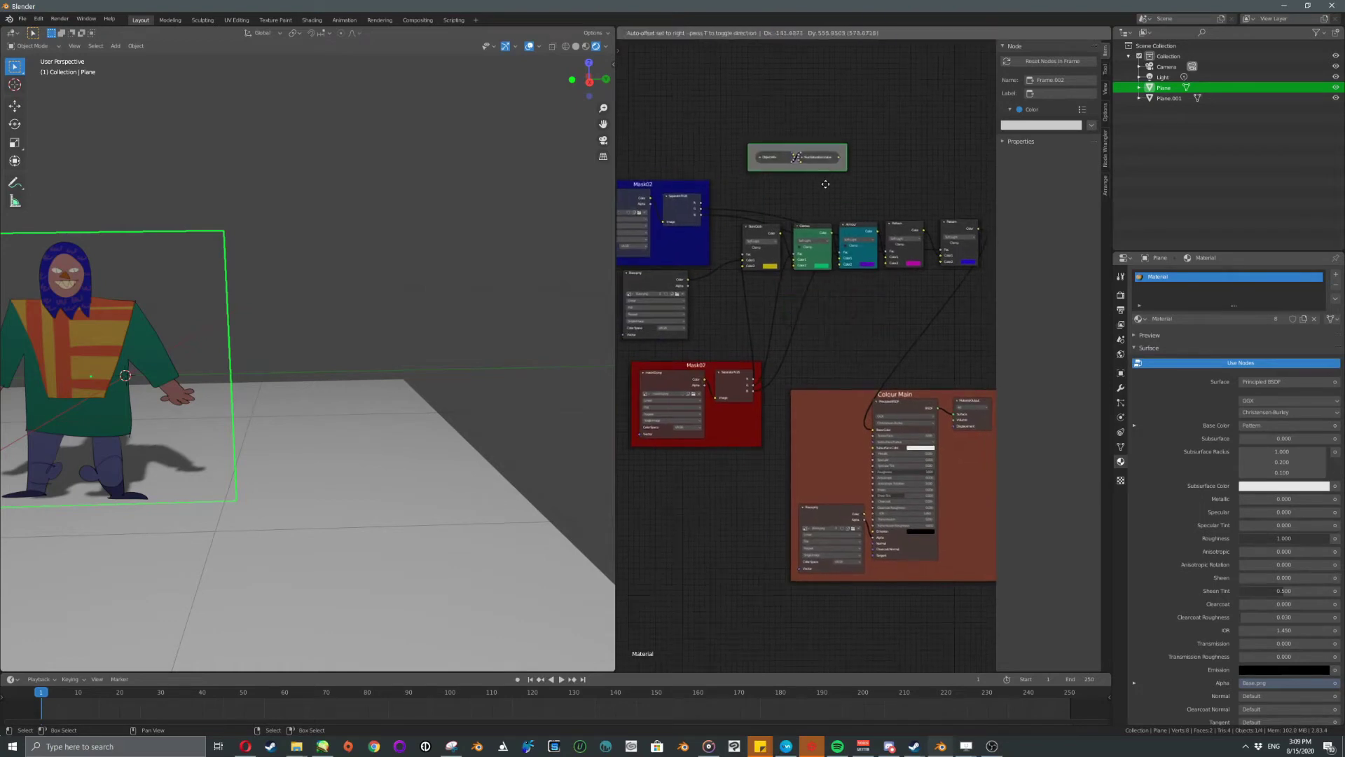
left_click(810, 183)
Try to duplicate the frame that holds Object Info and Hue Saturation Value.
key("shift+d")
left_click_drag(817, 146, 837, 154)
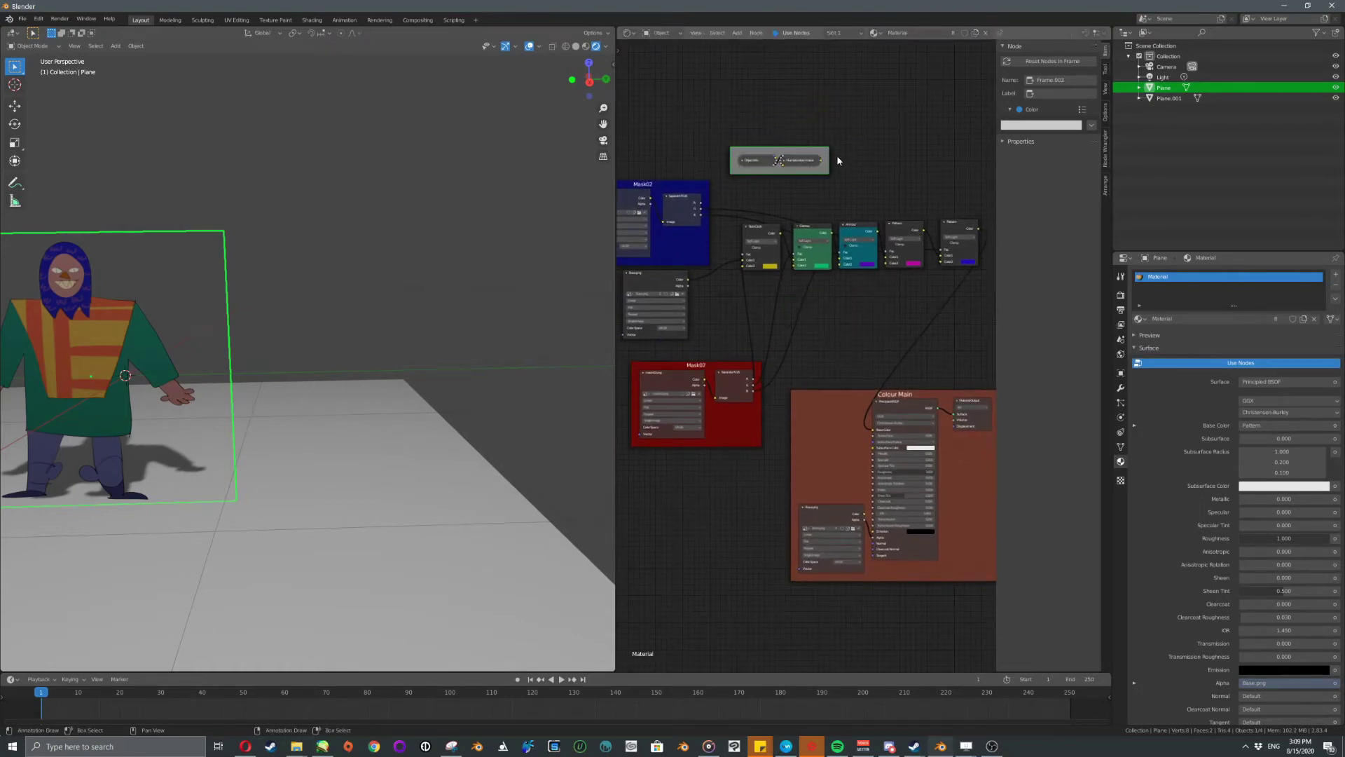
left_click(836, 154)
Select the framed Object Info and Hue Saturation Value pair and duplicate it four times, stacking the copies upward inside the frame.
left_click_drag(734, 126, 848, 183)
middle_click_drag(847, 182, 825, 280)
key("shift+d")
right_click(857, 207)
scroll(779, 189, "up", 2)
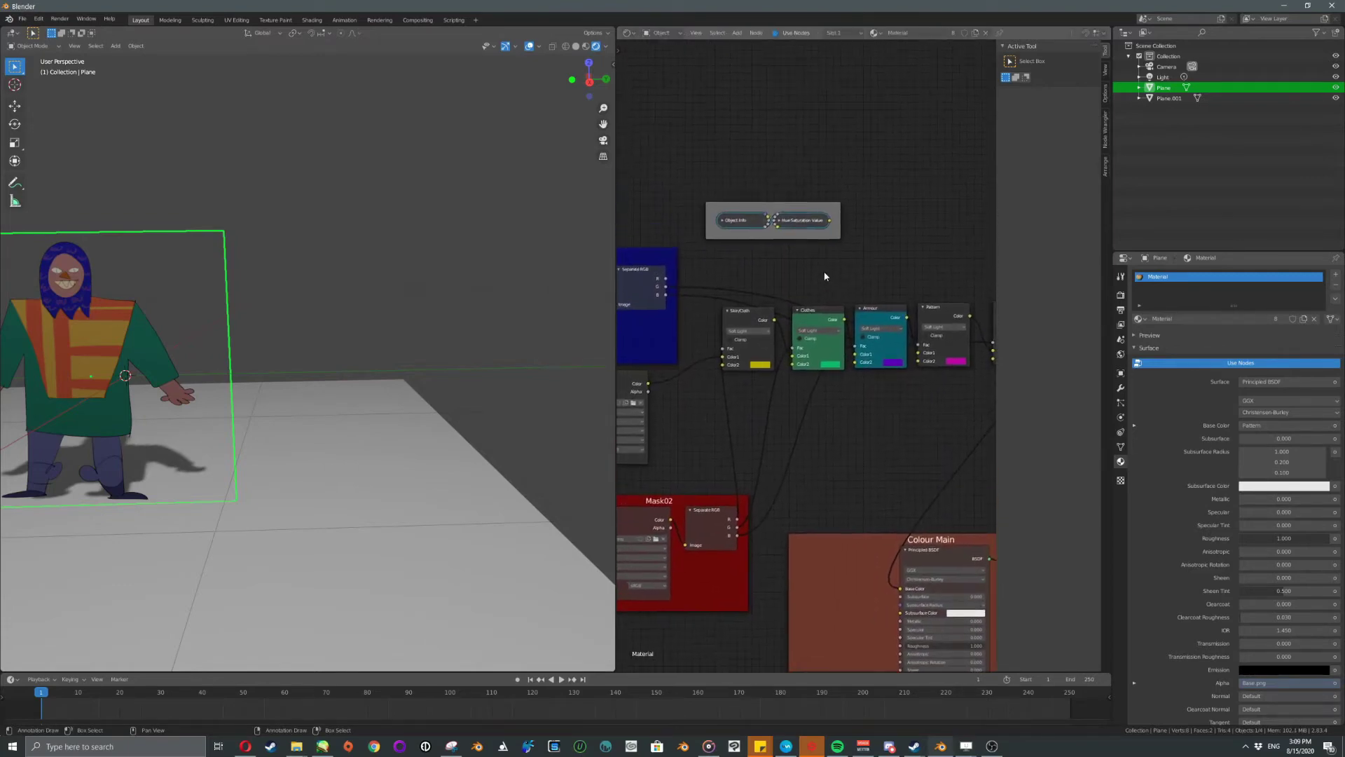
key("shift+d")
left_click(822, 230)
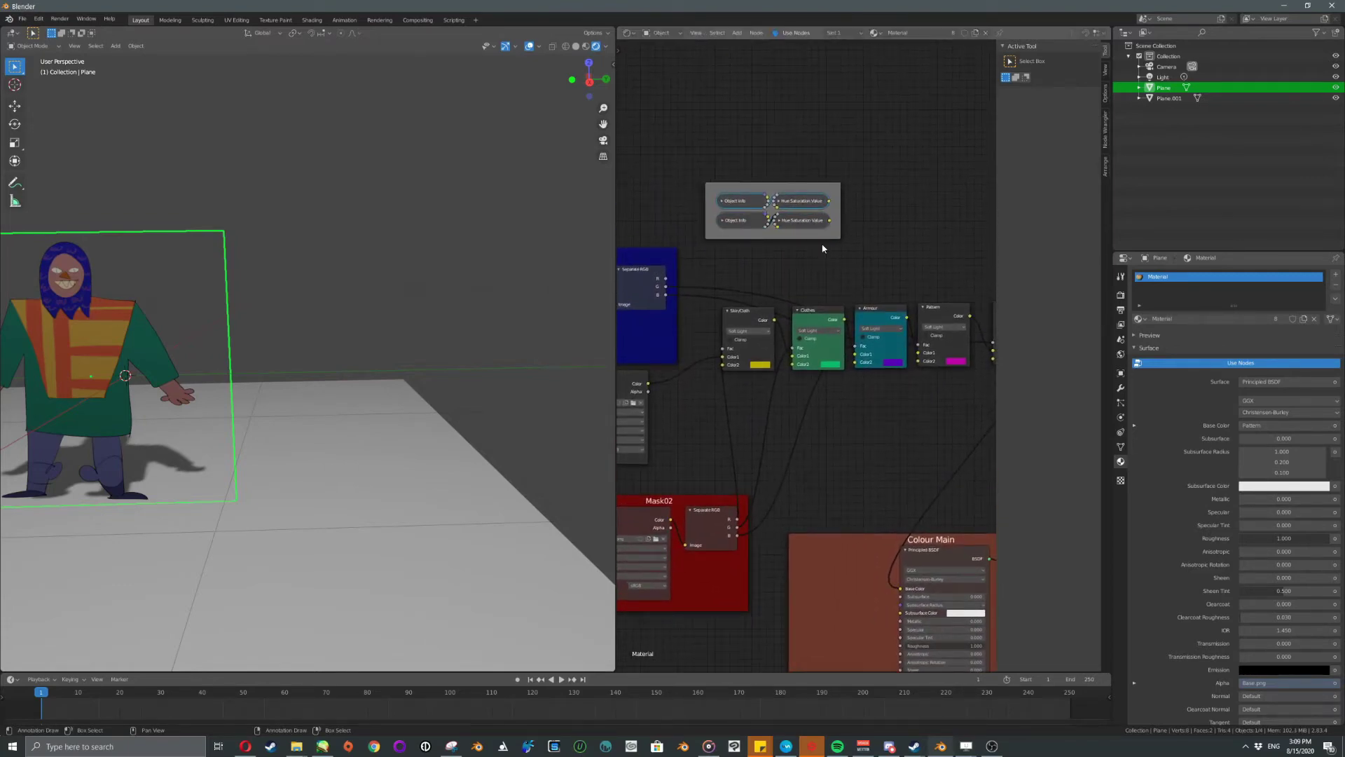
key("shift+d")
left_click(822, 208)
key("shift+d")
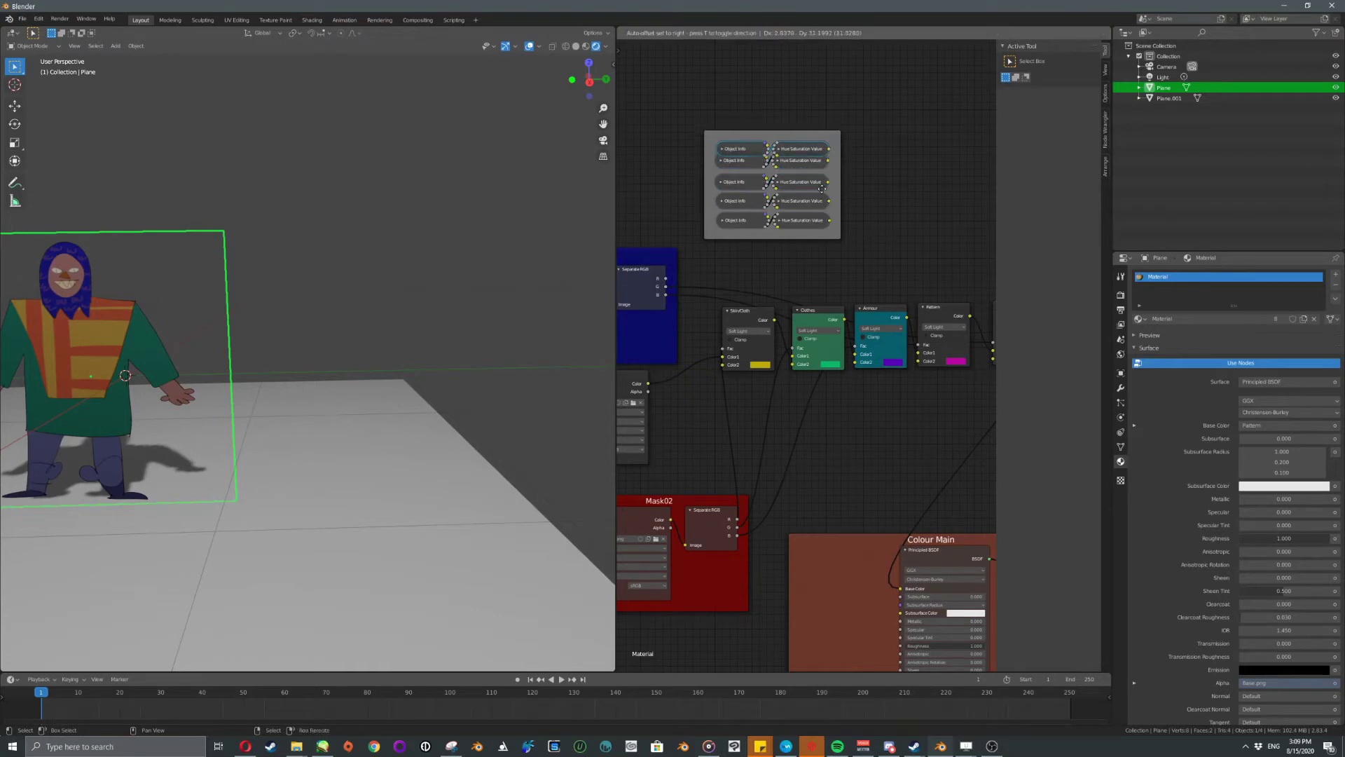
left_click(820, 188)
scroll(809, 203, "up", 2)
scroll(809, 204, "up", 1)
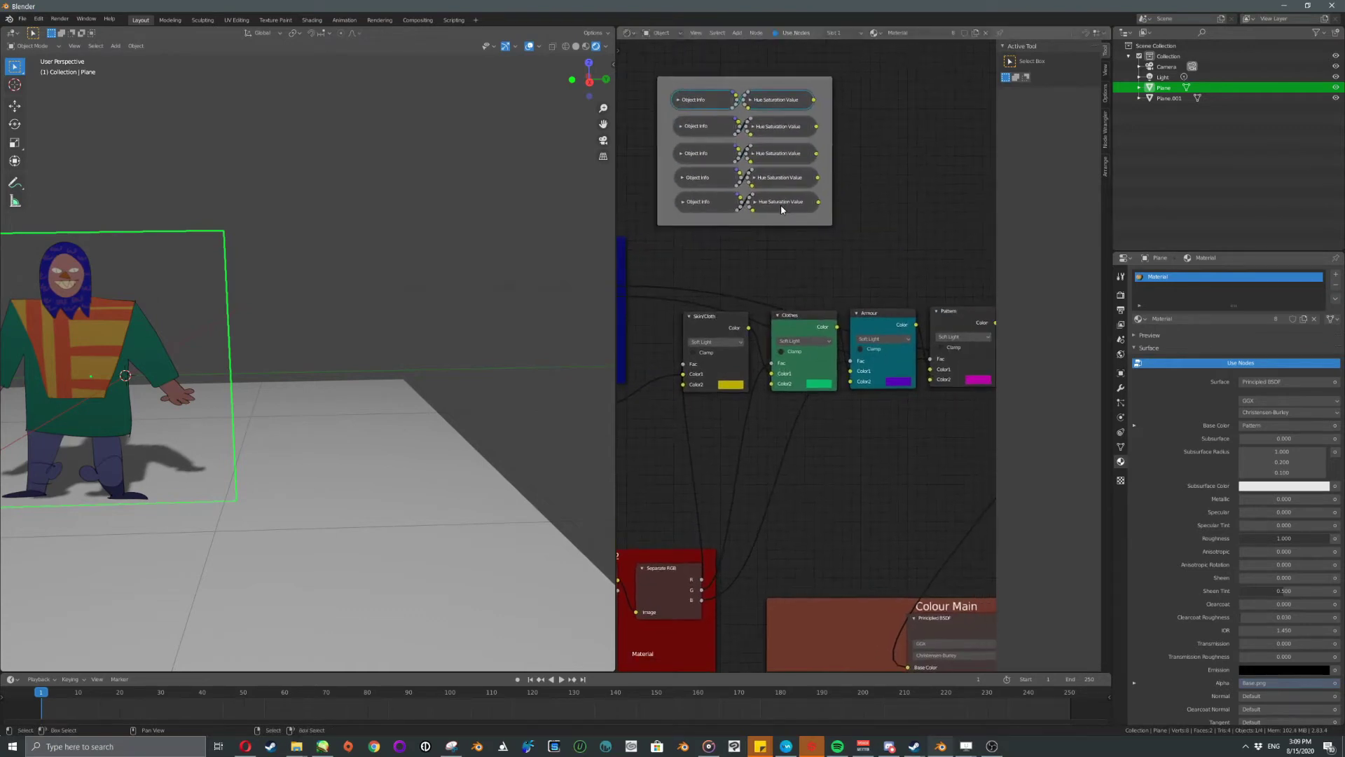
Align the two lowest Object Info and Hue Saturation Value pairs with the others in the frame.
left_click(772, 182)
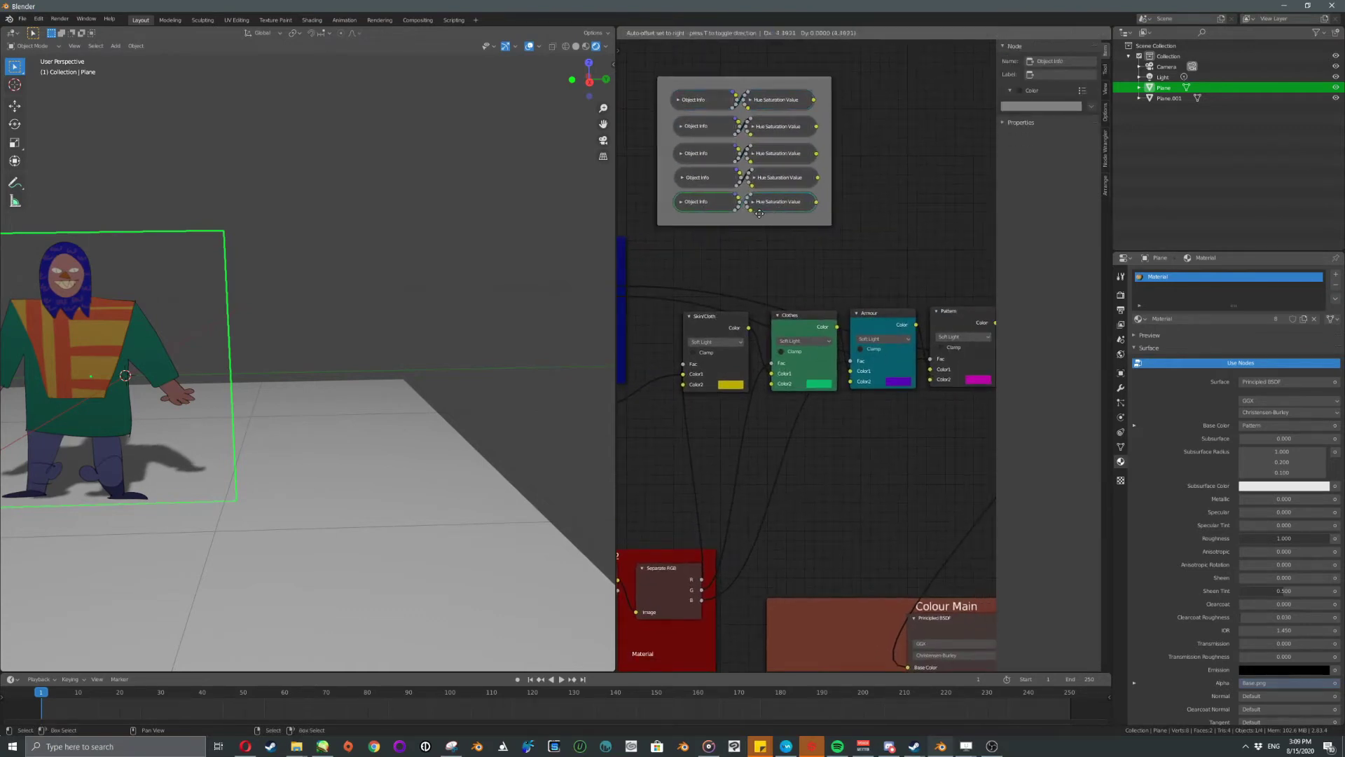
left_click(714, 186)
left_click(781, 182, "shift")
left_click_drag(777, 183, 774, 184)
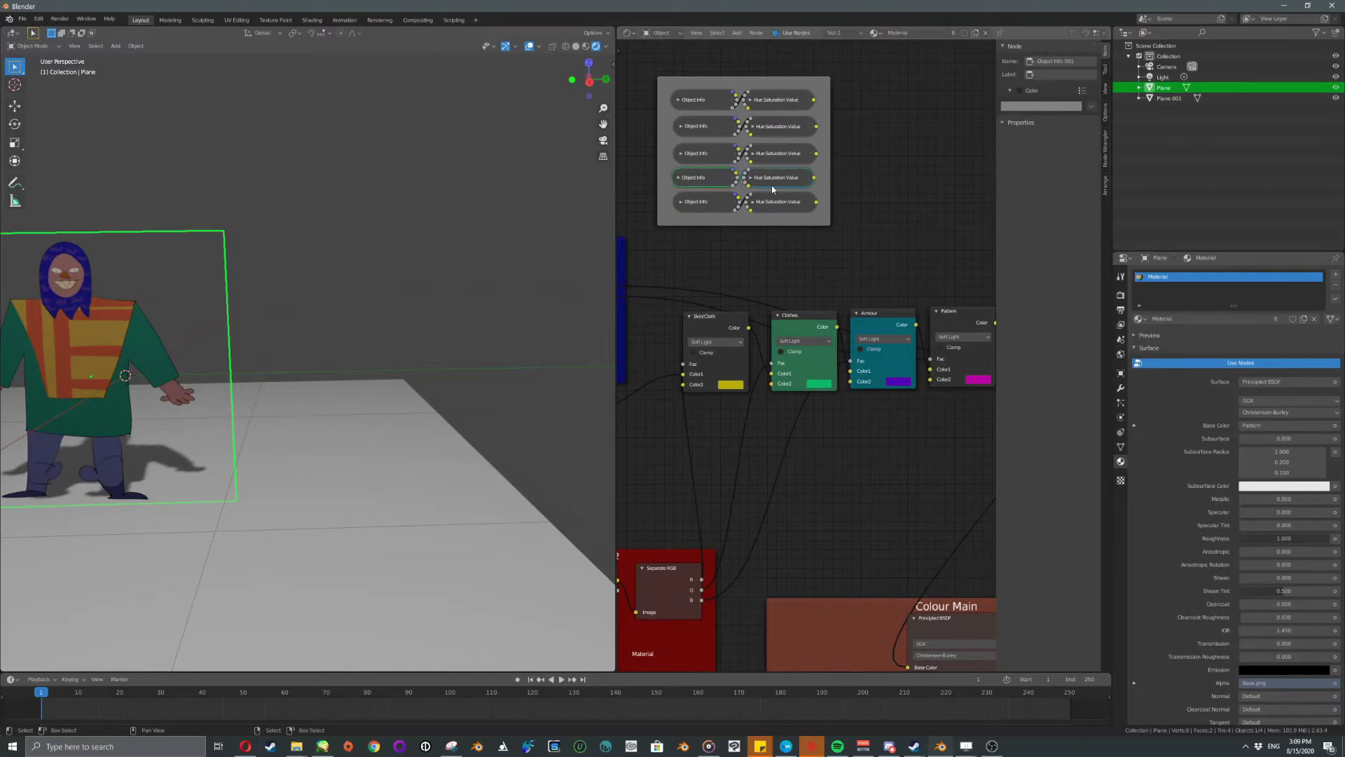
left_click(705, 151)
left_click(775, 180)
left_click(787, 191)
left_click(780, 204)
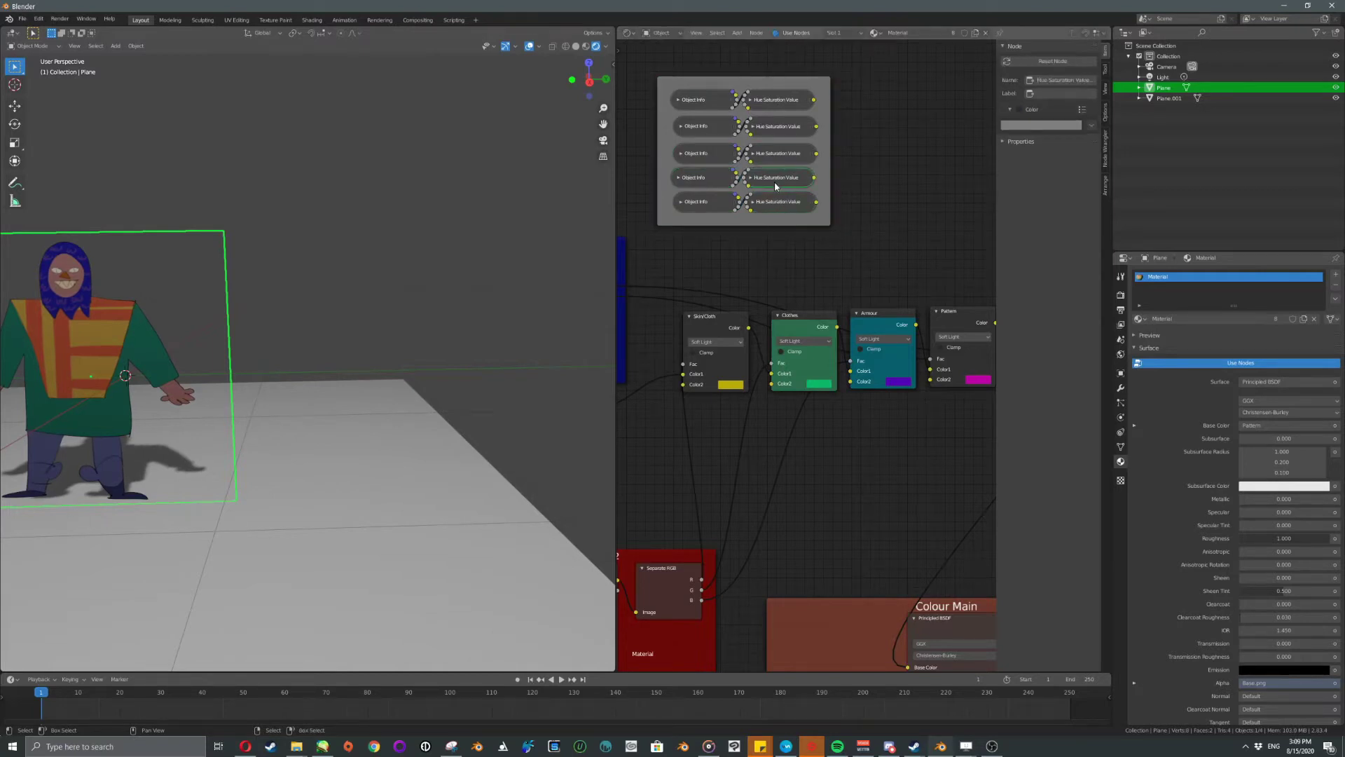
Delete the four duplicated Object Info and Hue Saturation Value pairs, keeping a single pair in the frame.
key("x")
left_click(729, 172)
key("x")
left_click(764, 156)
key("x")
left_click(716, 153)
key("x")
left_click(763, 129)
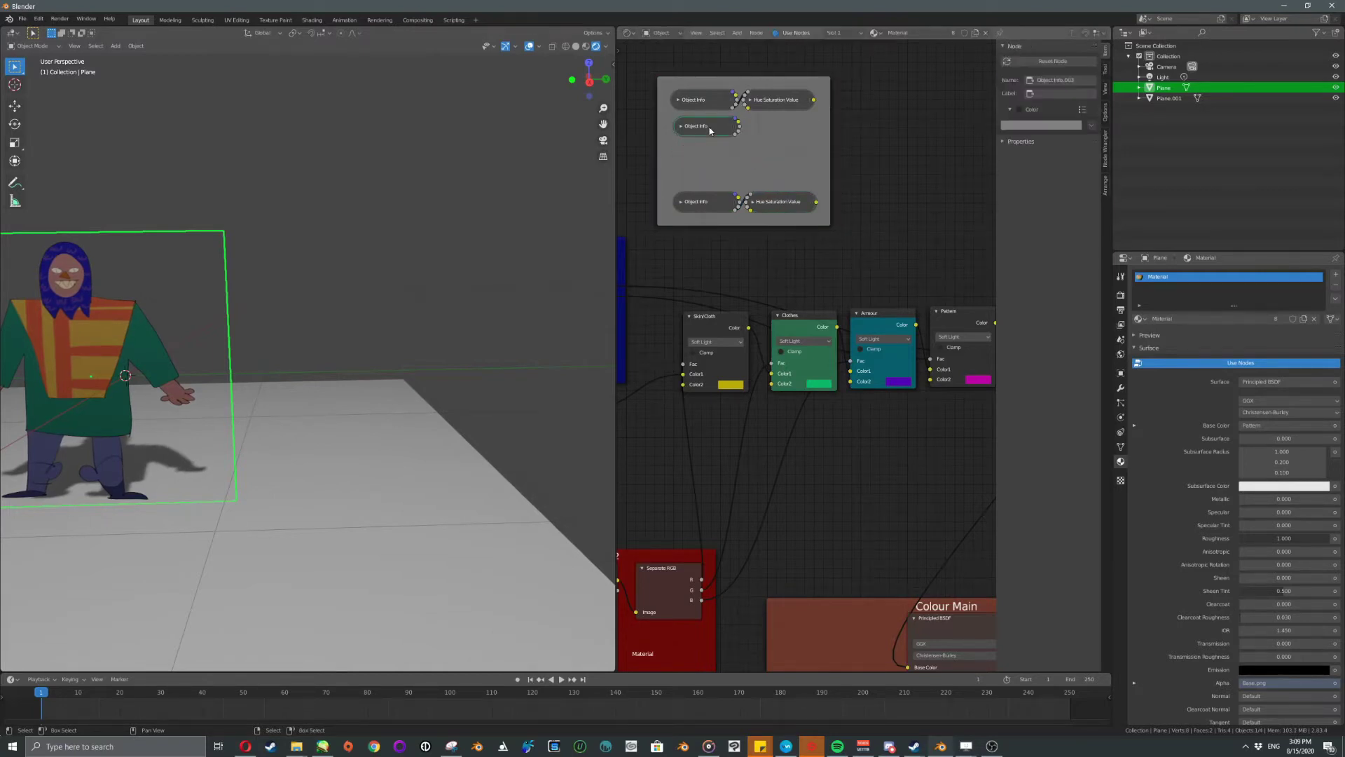
left_click(712, 100)
key("x")
scroll(798, 213, "up", 2)
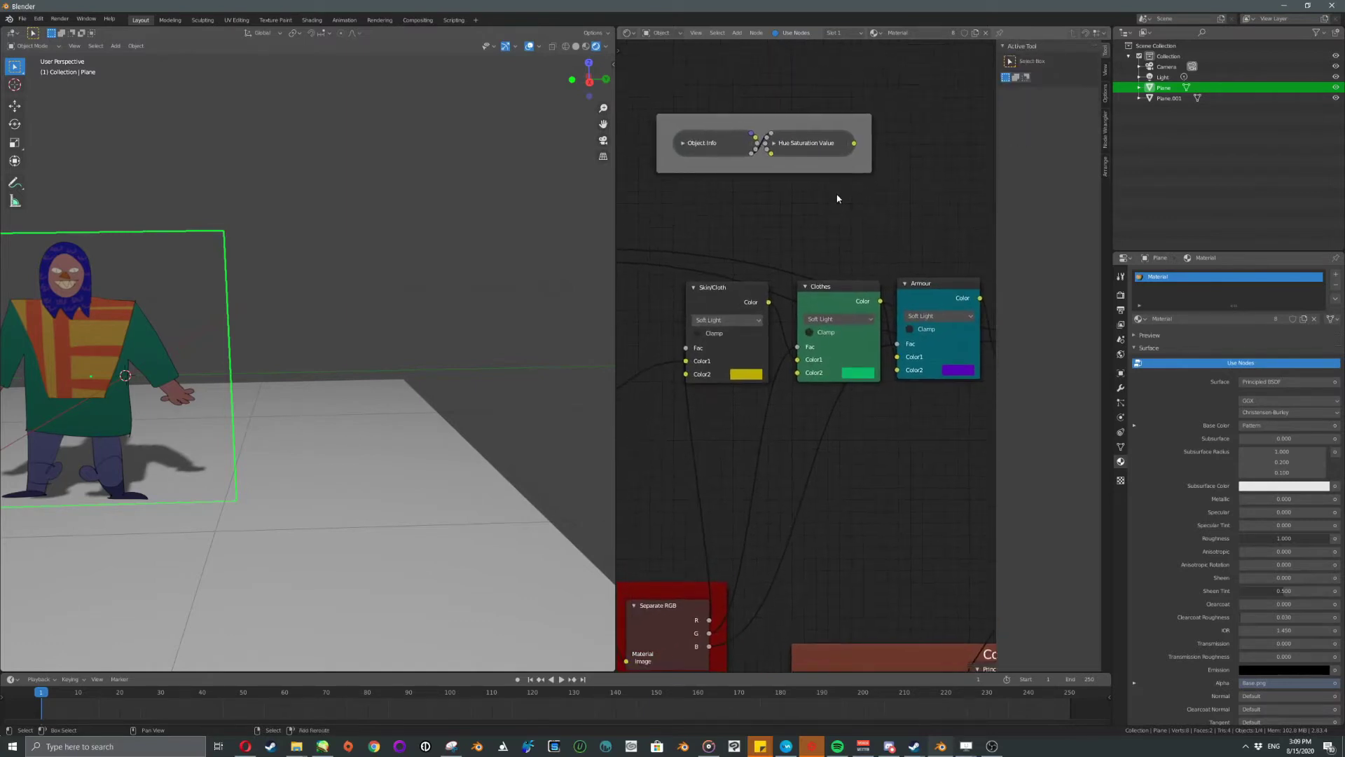
Connect the Hue Saturation Value node's Color output to Color2 of the Skin/Cloth, Clothes, Armour and both Pattern nodes.
left_click_drag(853, 144, 710, 376)
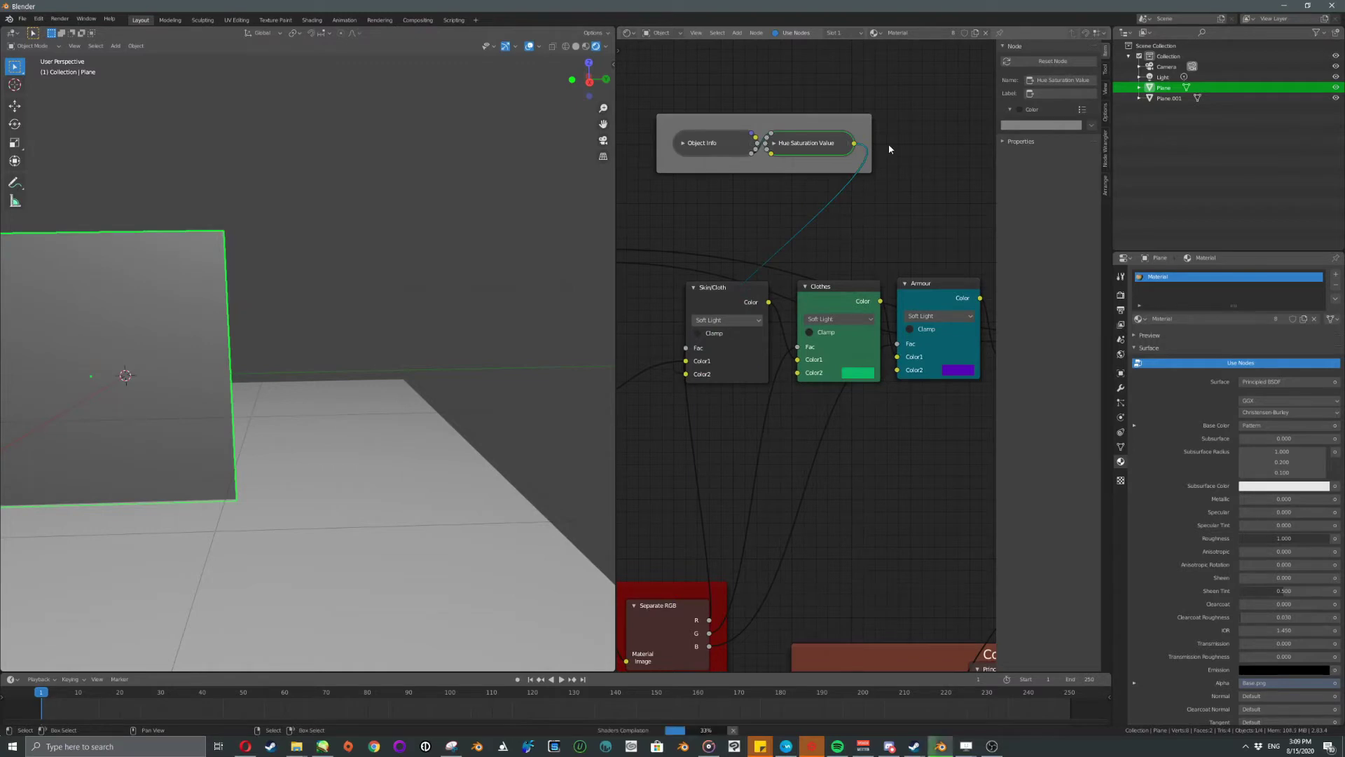
left_click_drag(854, 143, 903, 374)
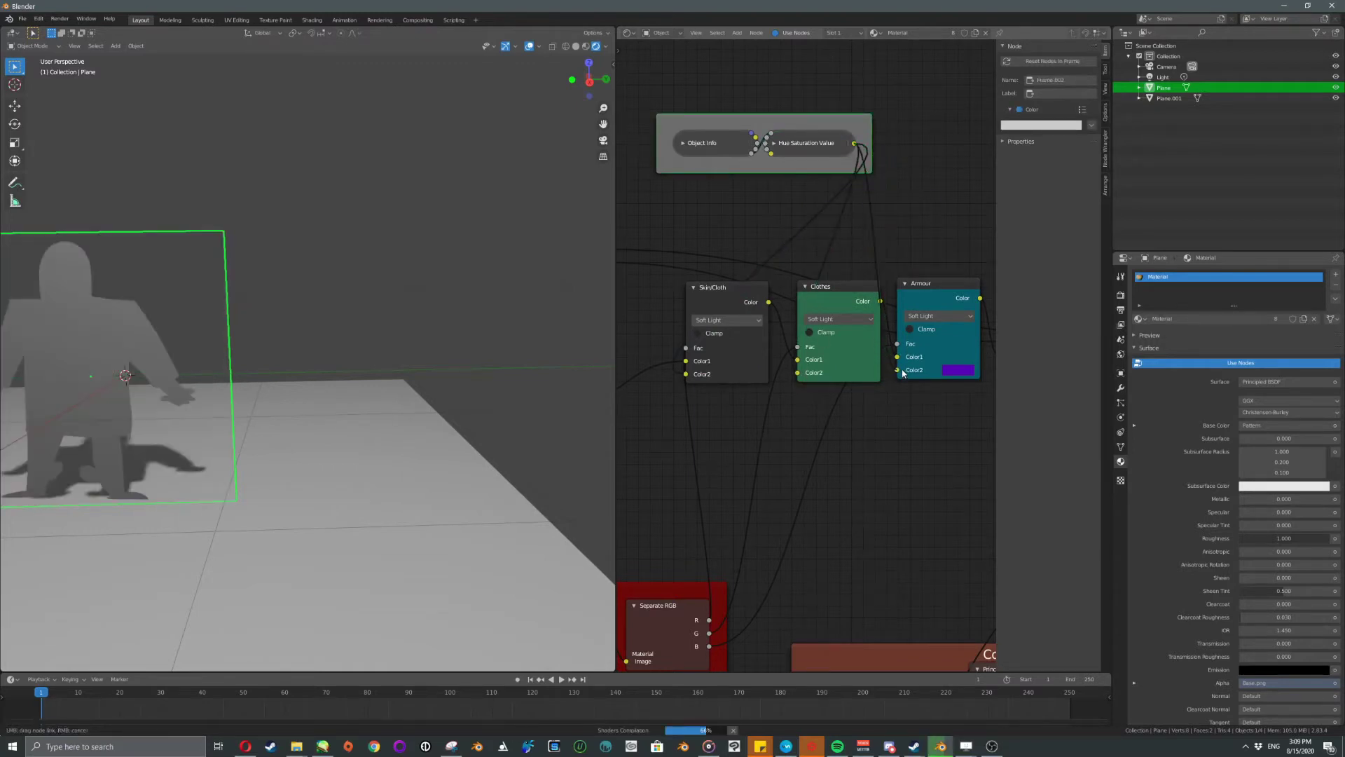
middle_click_drag(914, 212, 782, 210)
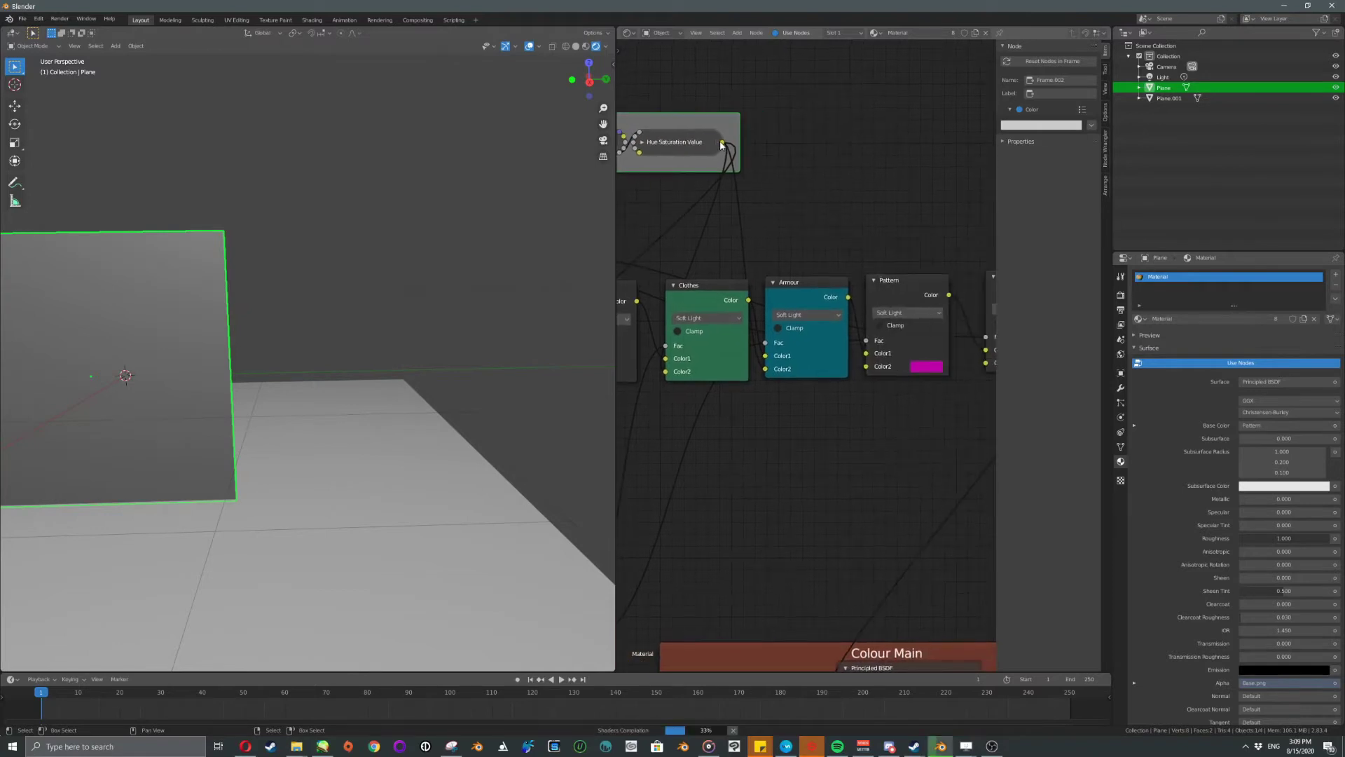
middle_click_drag(876, 233, 804, 225)
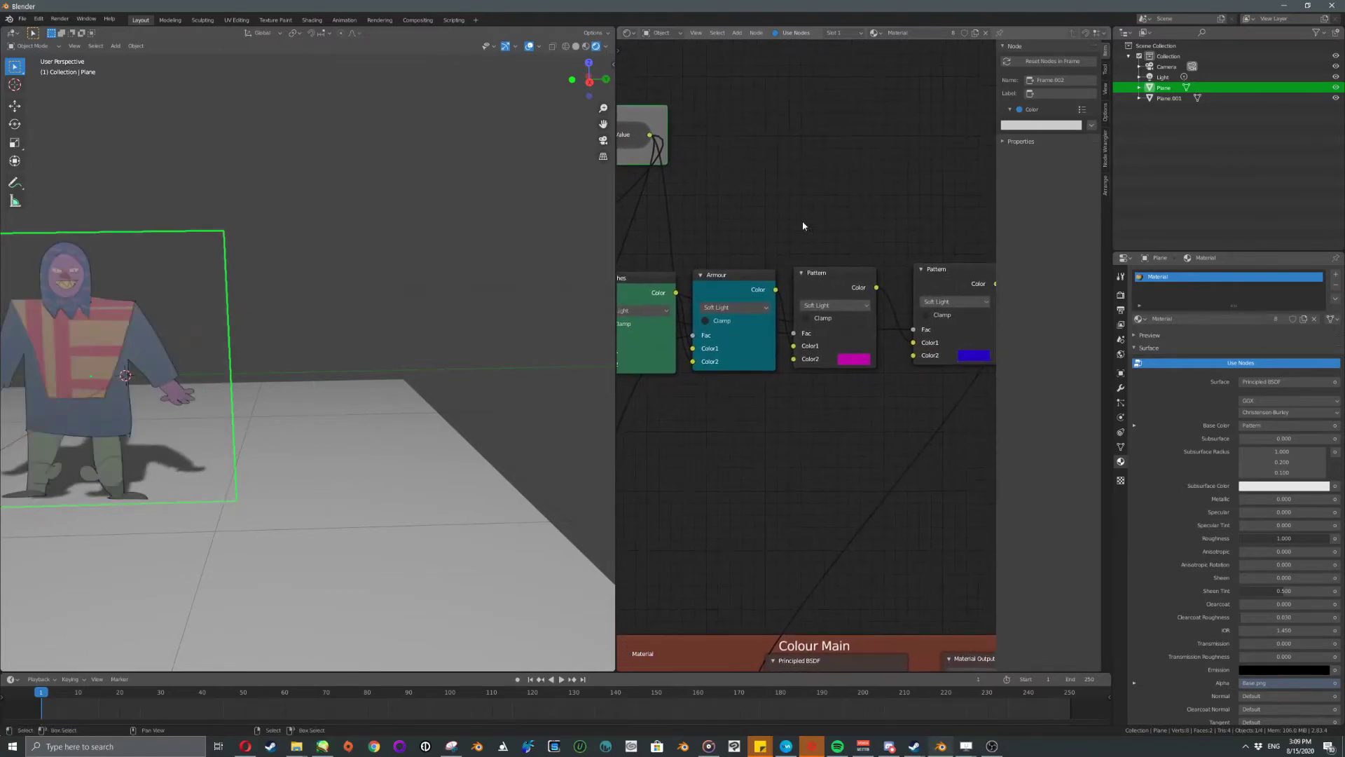
left_click_drag(650, 135, 794, 359)
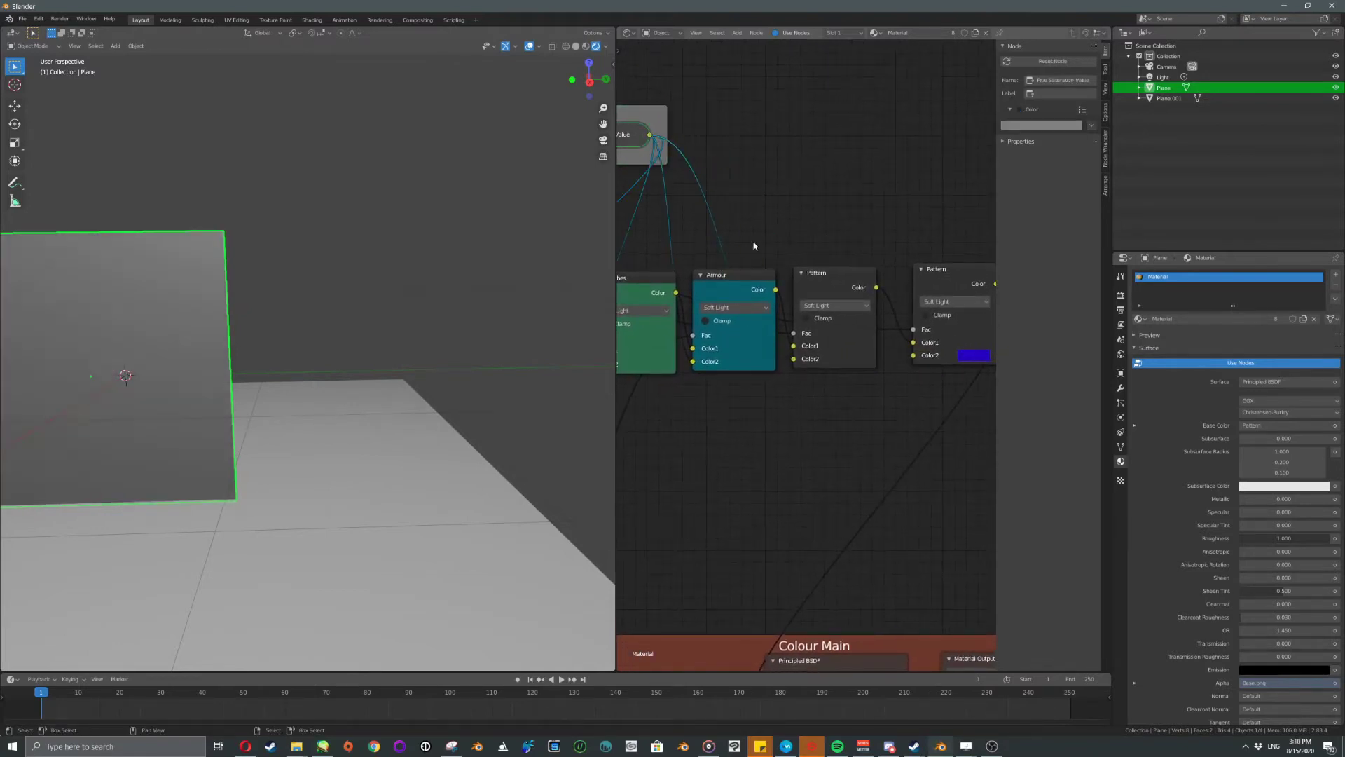
left_click_drag(650, 135, 913, 356)
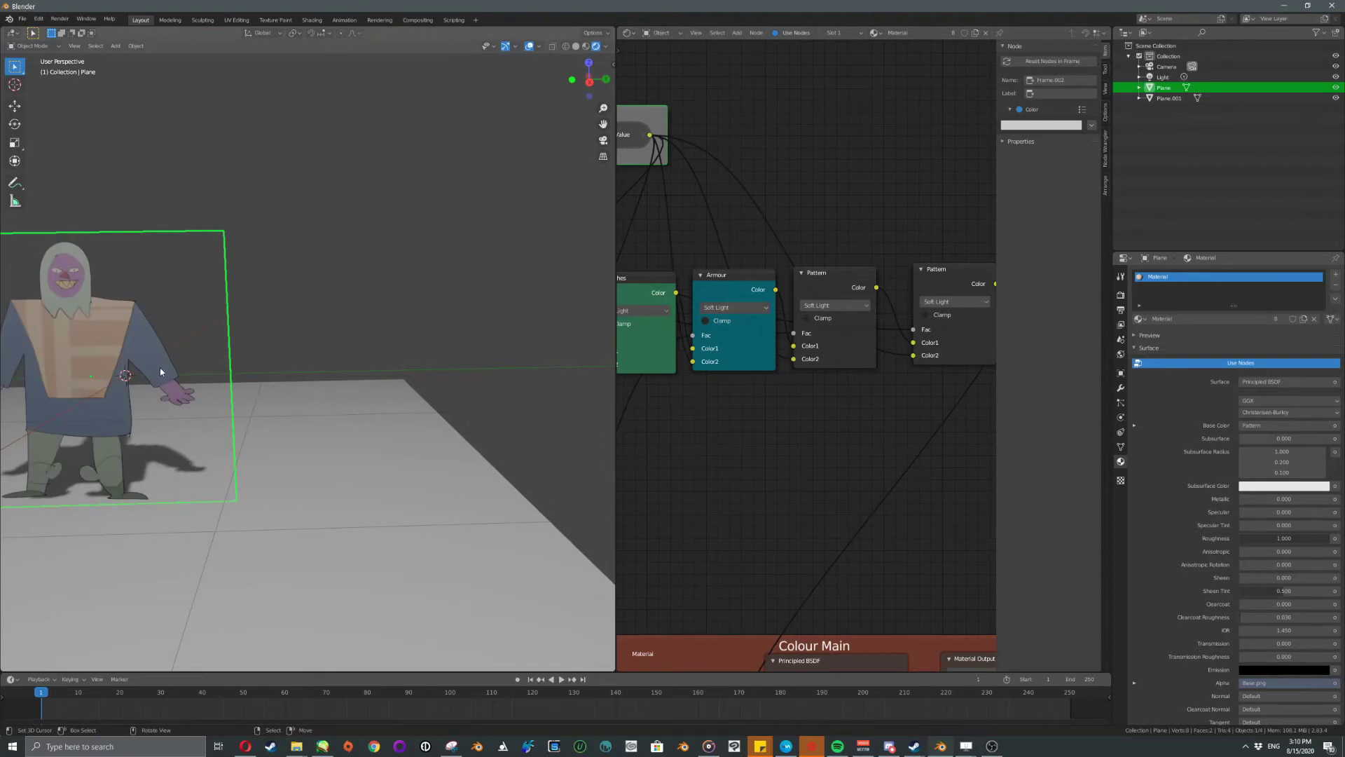
Duplicate the character plane twice, placing the copies side by side next to the original.
key("shift+d")
left_click(354, 360)
key("shift+d")
left_click(528, 345)
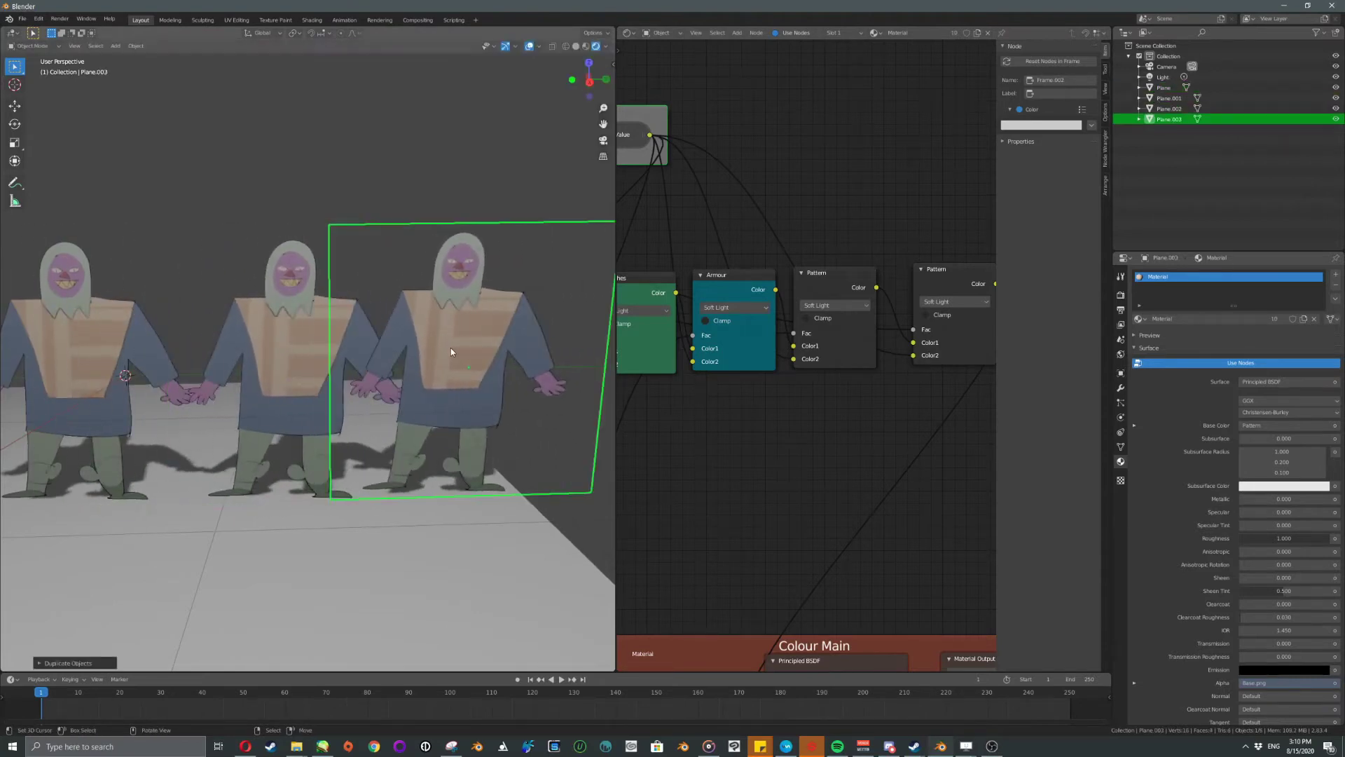
Delete the two new character copies and reselect the original plane.
key("Delete")
left_click(311, 343)
key("Delete")
left_click(173, 348)
Expand the Hue Saturation Value node and reposition it beside Object Info inside the frame.
scroll(788, 283, "down", 2)
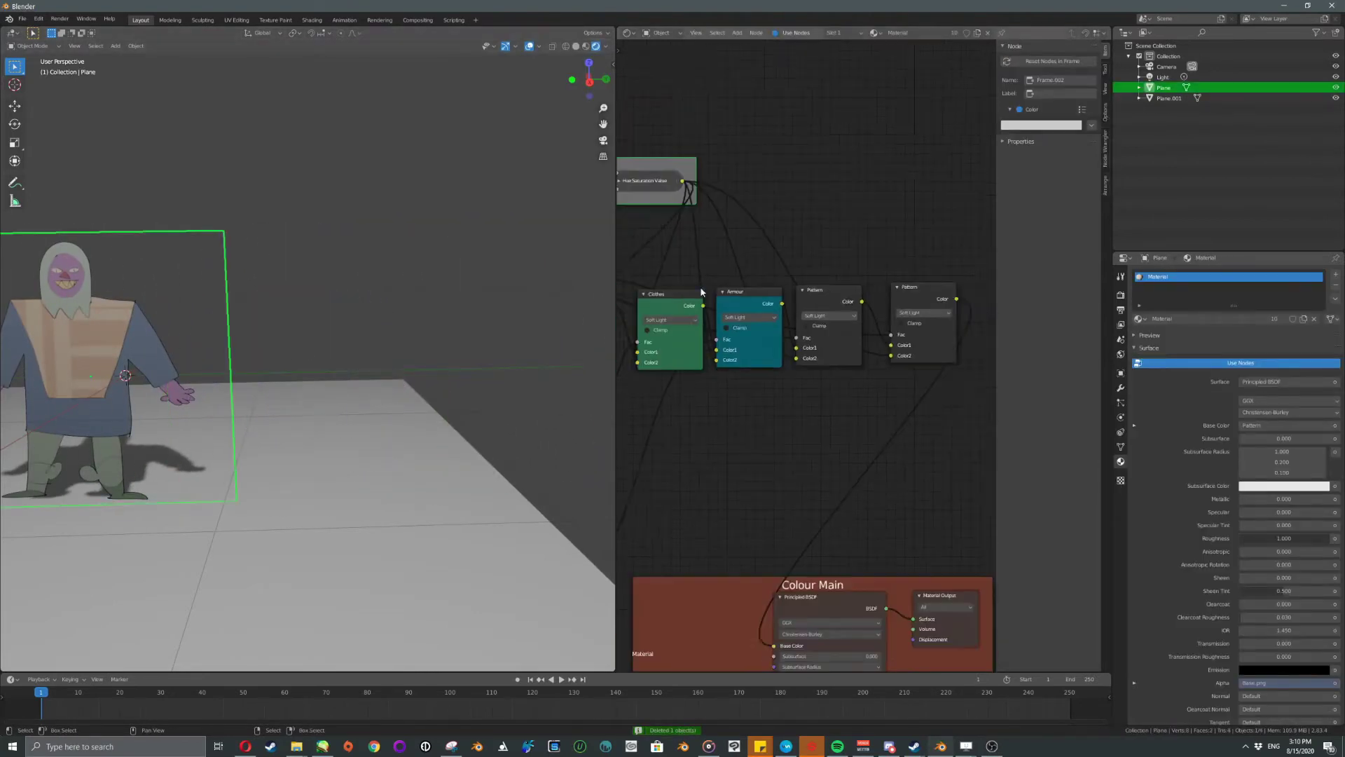
middle_click_drag(791, 280, 834, 285)
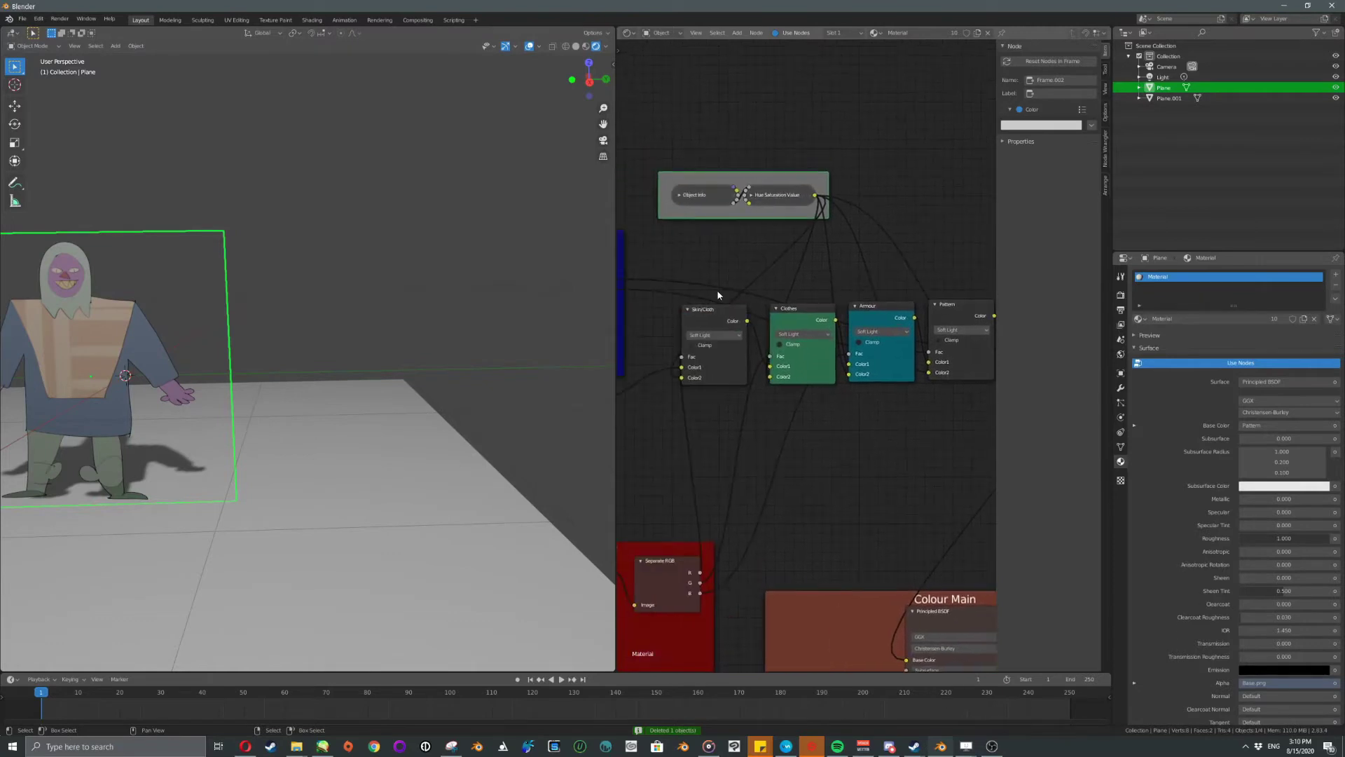
left_click(779, 202)
left_click(749, 196)
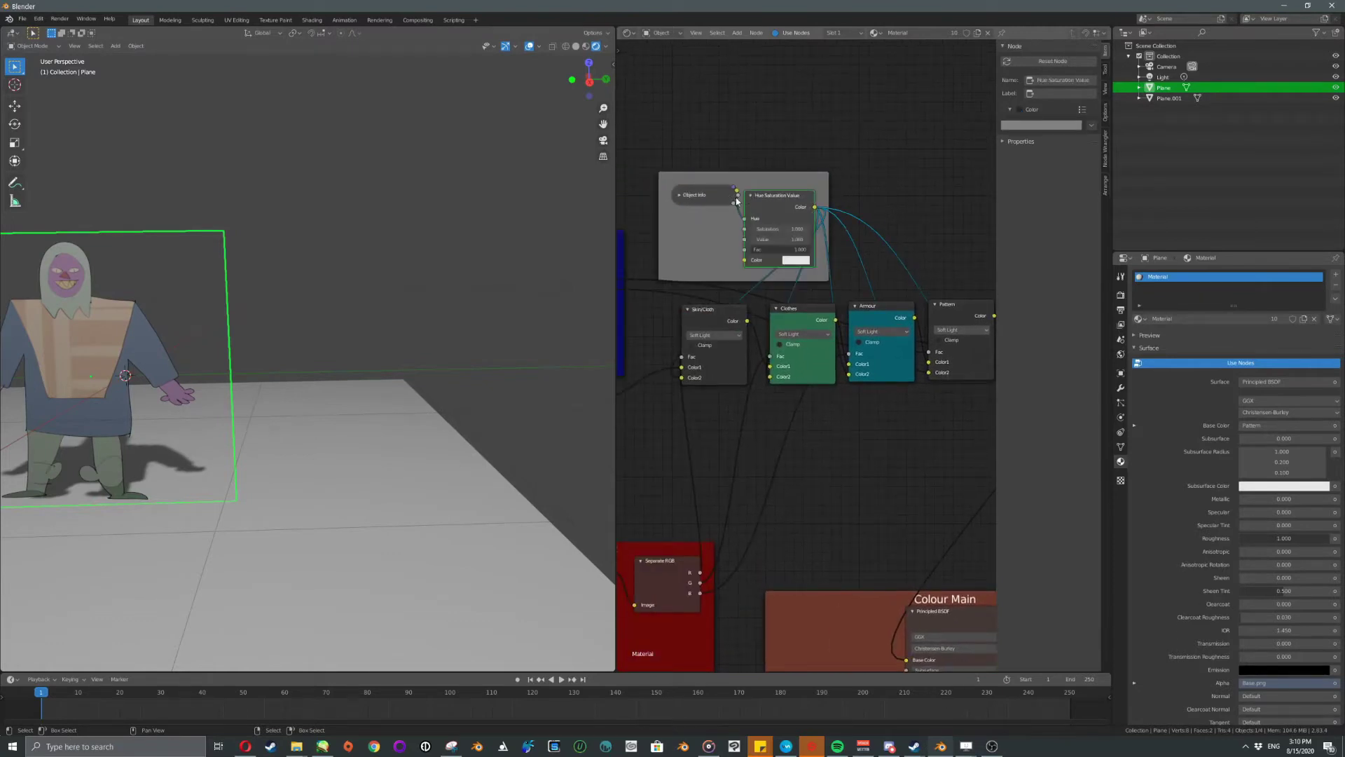
left_click(728, 199)
left_click_drag(761, 225, 777, 201)
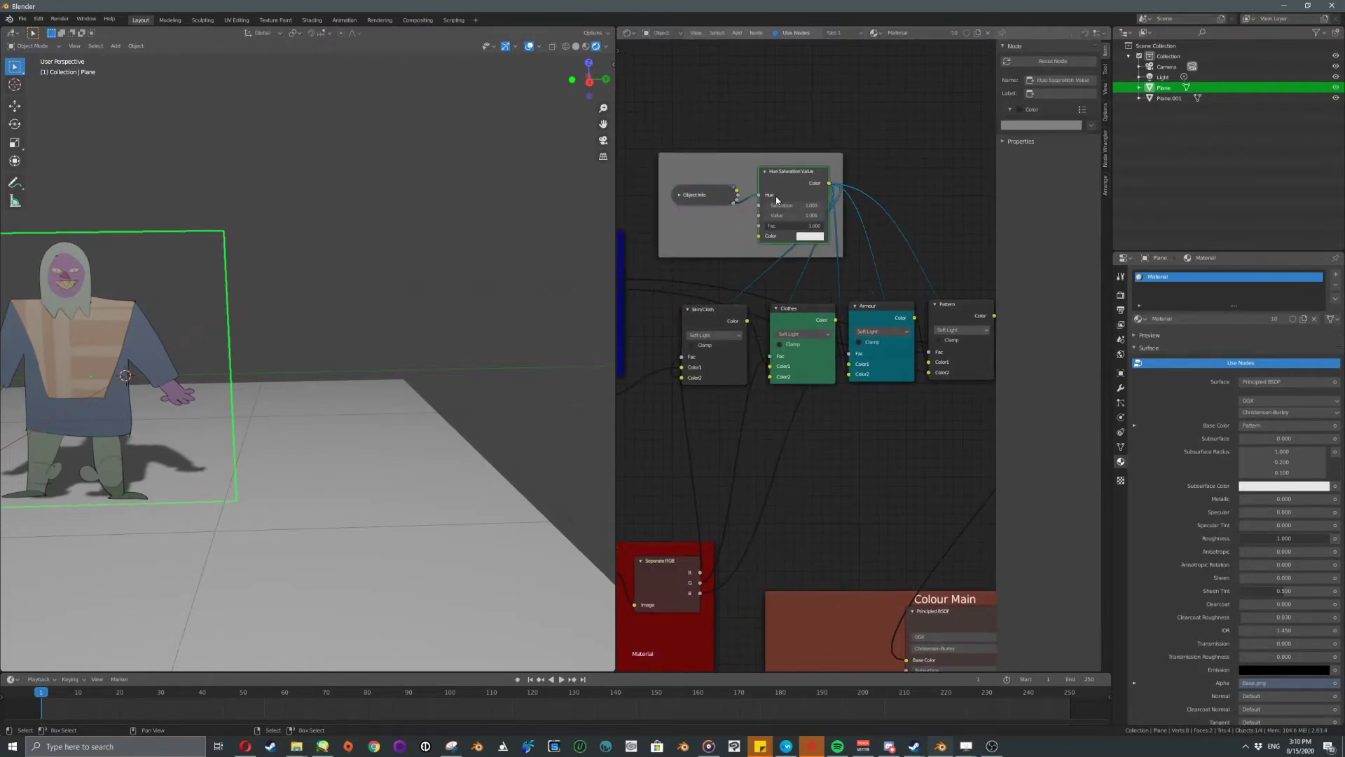
Connect the Base.png texture's Color output to the Hue Saturation Value node's Color input.
middle_click_drag(628, 288, 745, 264)
scroll(727, 279, "down", 2)
left_click_drag(724, 361, 871, 219)
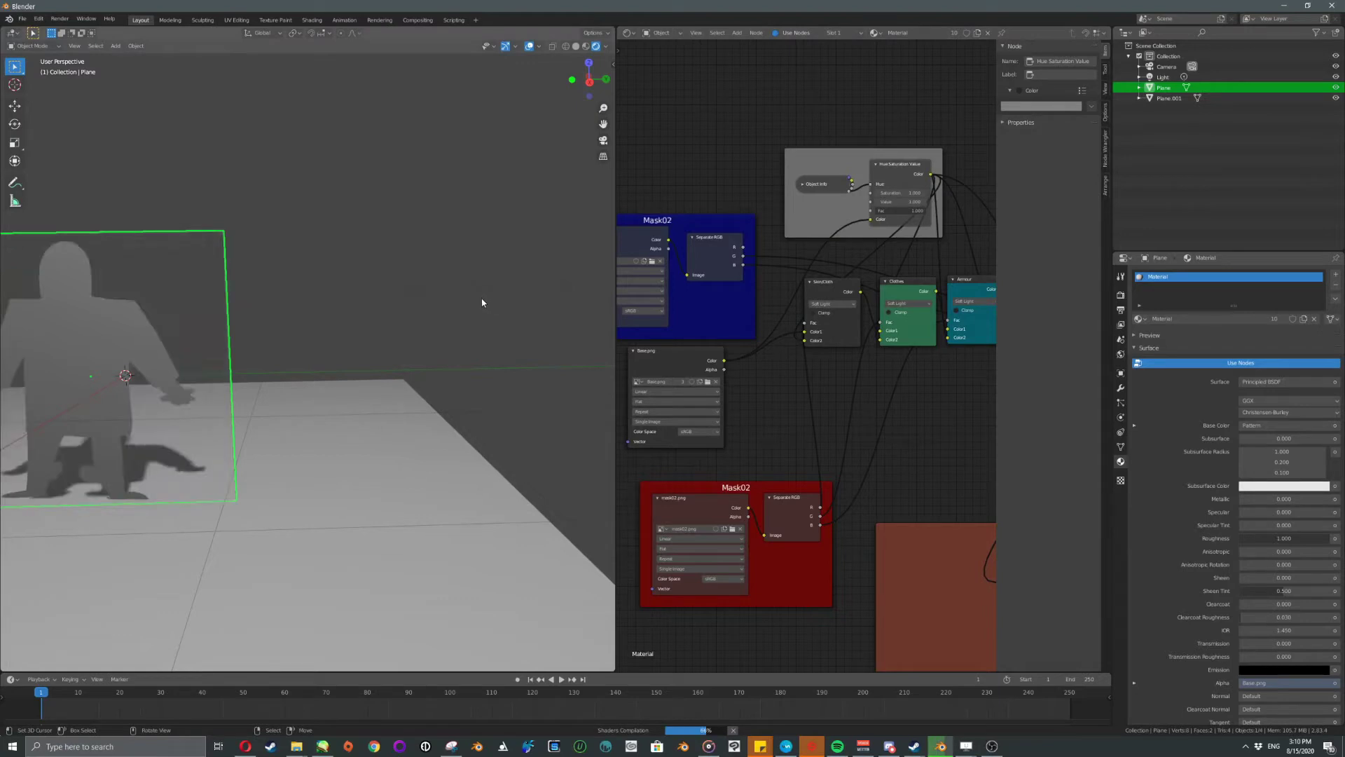
Duplicate the character plane twice, placing the copies in a row beyond the original.
key("shift+d")
left_click(364, 296)
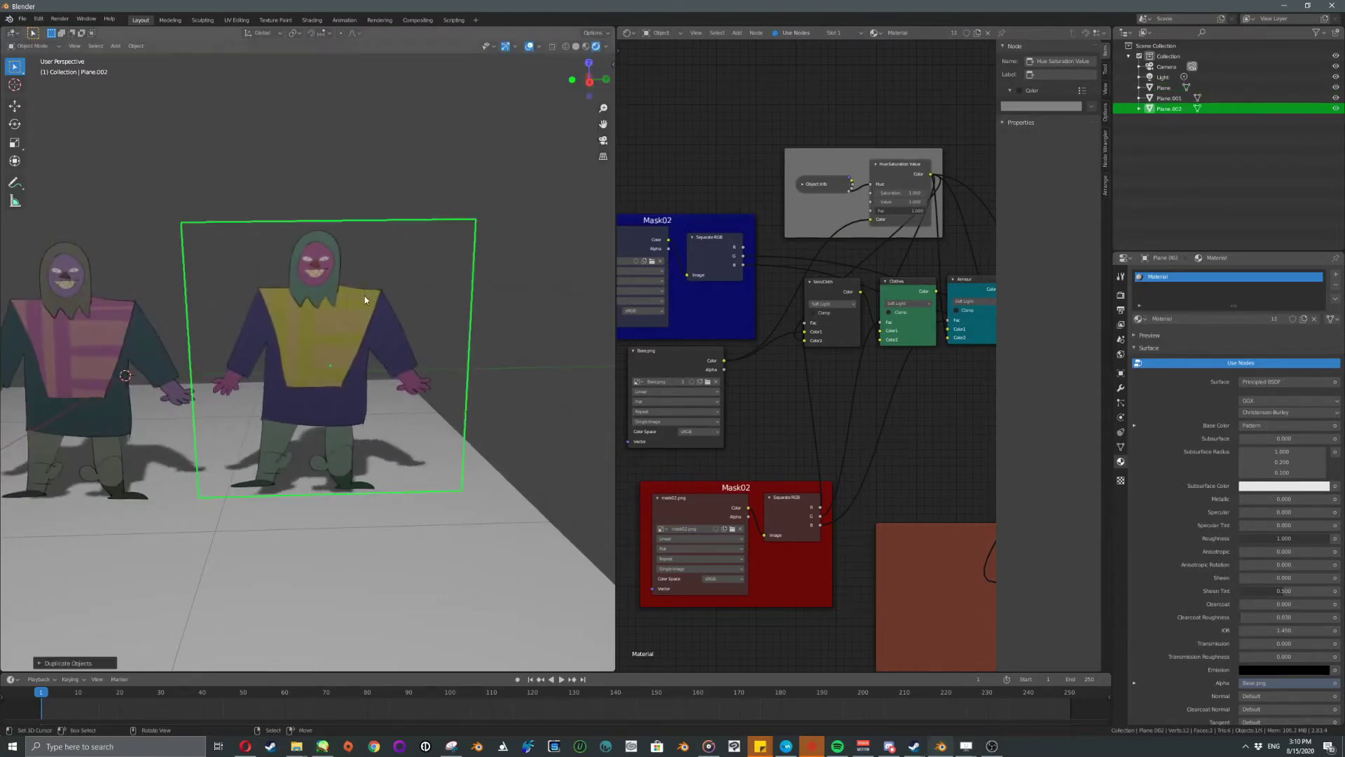
scroll(364, 308, "down", 3)
scroll(364, 328, "up", 3)
key("shift+d")
left_click(501, 318)
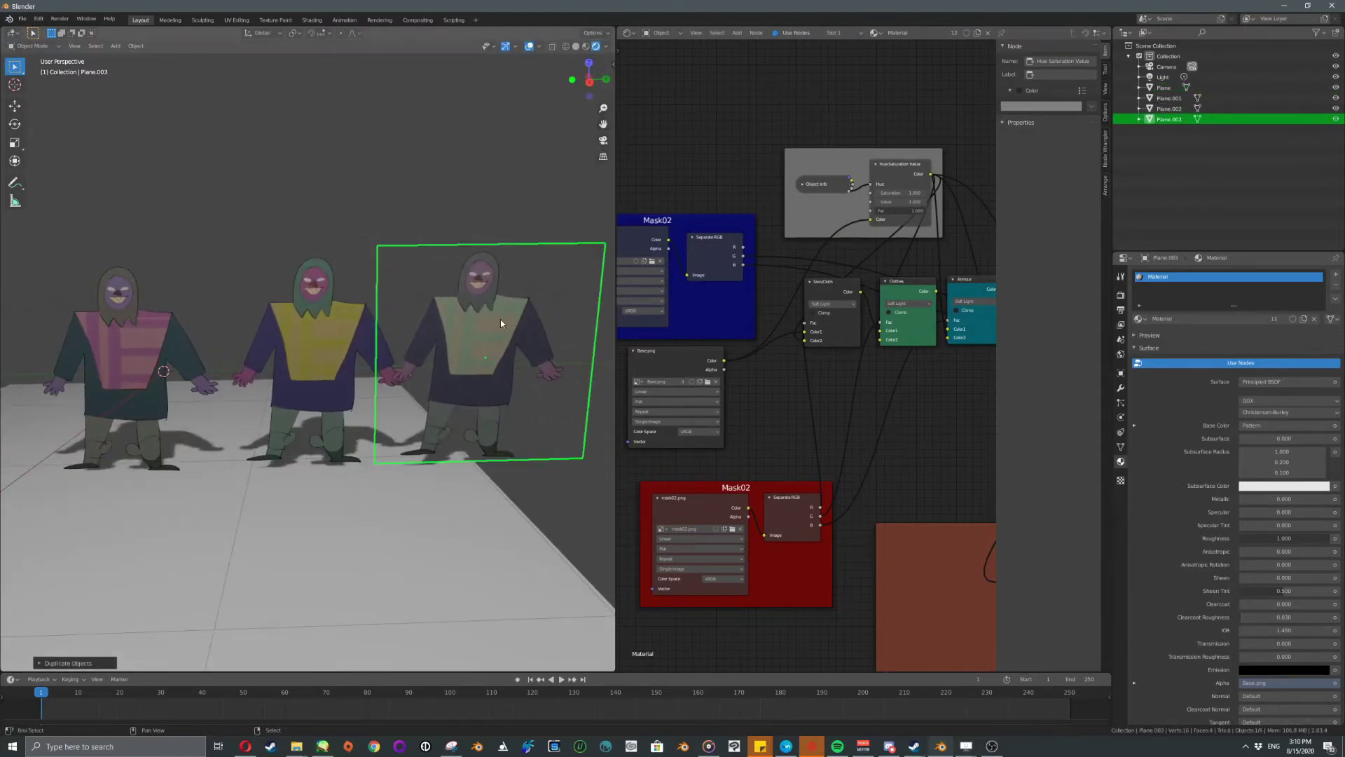
Add a character copy at the opposite end of the row and another raised behind the row.
key("shift+d")
left_click(42, 323)
scroll(43, 324, "up", 1)
middle_click_drag(43, 324, 420, 318, "shift")
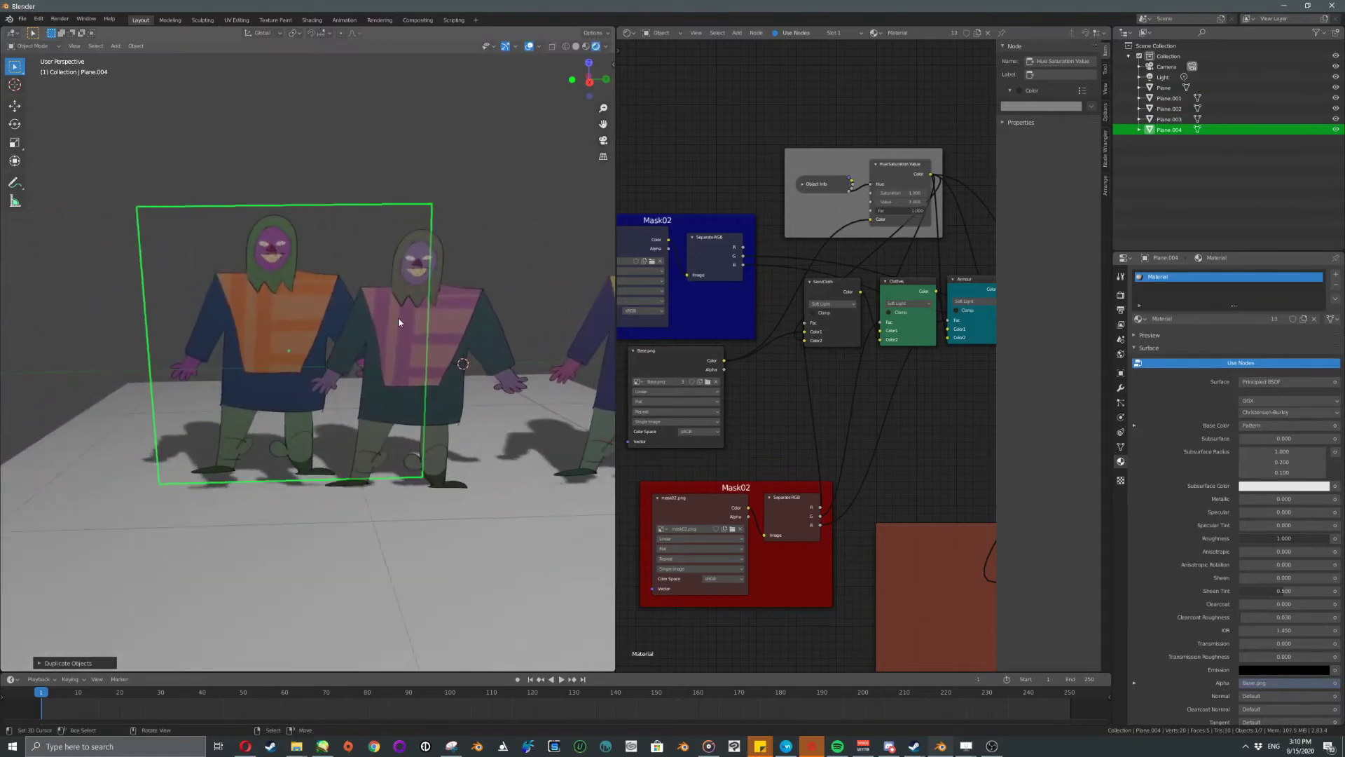
key("g")
left_click(424, 313)
key("shift+d")
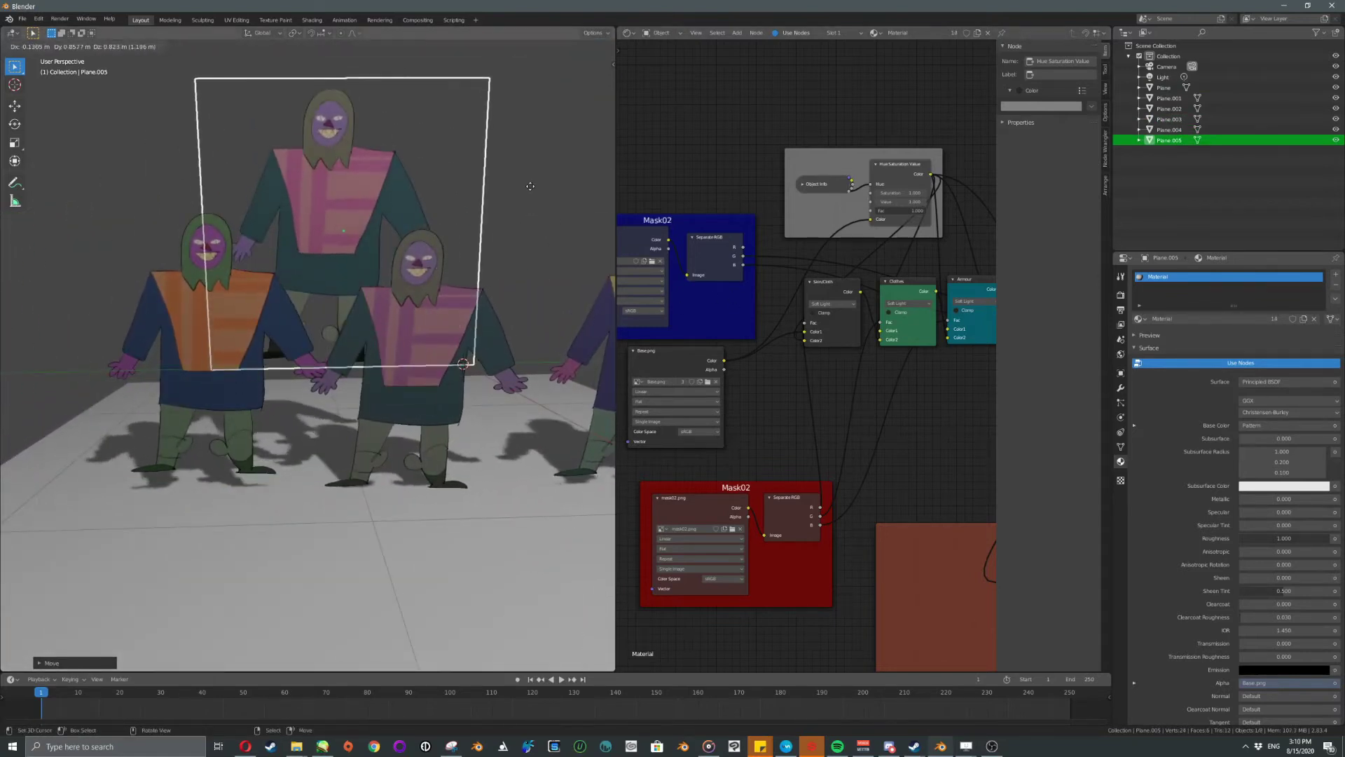
left_click(509, 305)
middle_click_drag(911, 294, 703, 296)
scroll(916, 291, "up", 4)
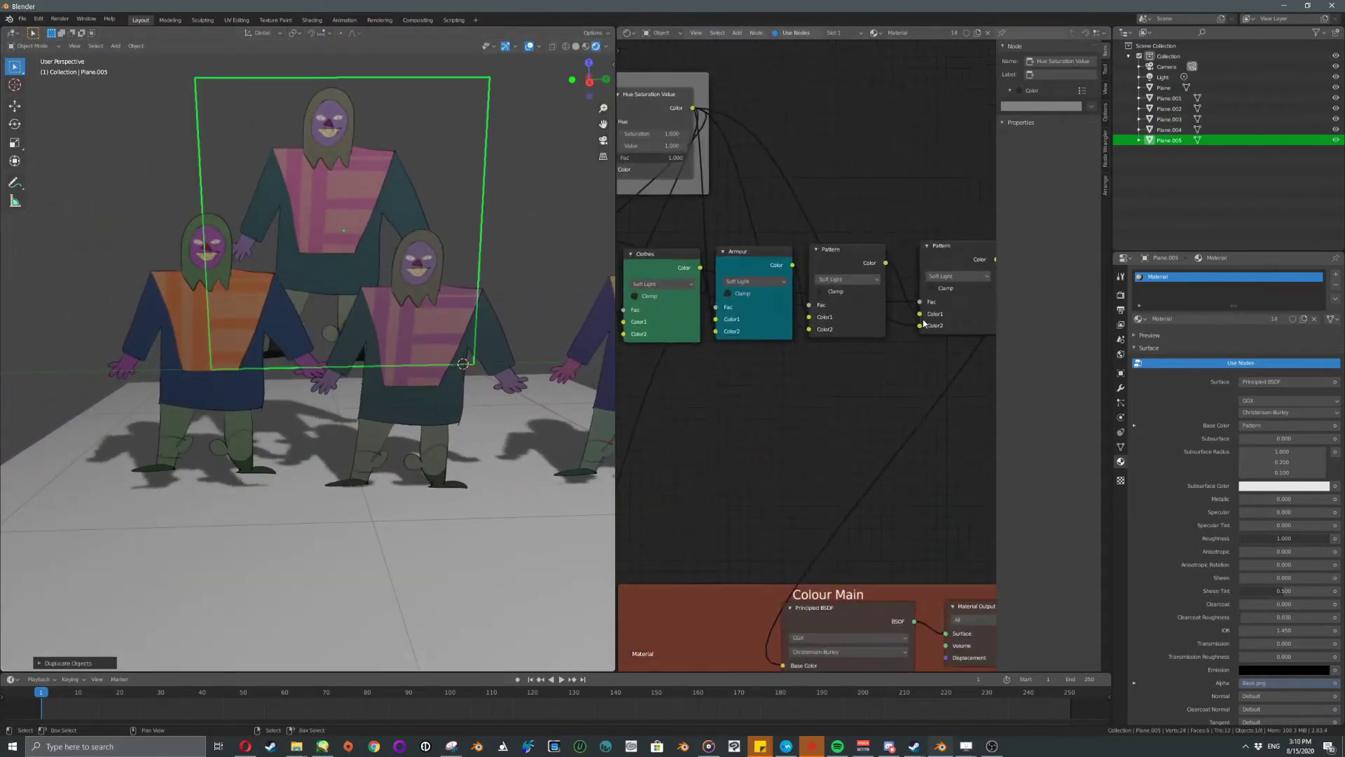
middle_click_drag(916, 291, 835, 286)
middle_click_drag(695, 255, 923, 304)
middle_click_drag(734, 263, 969, 231)
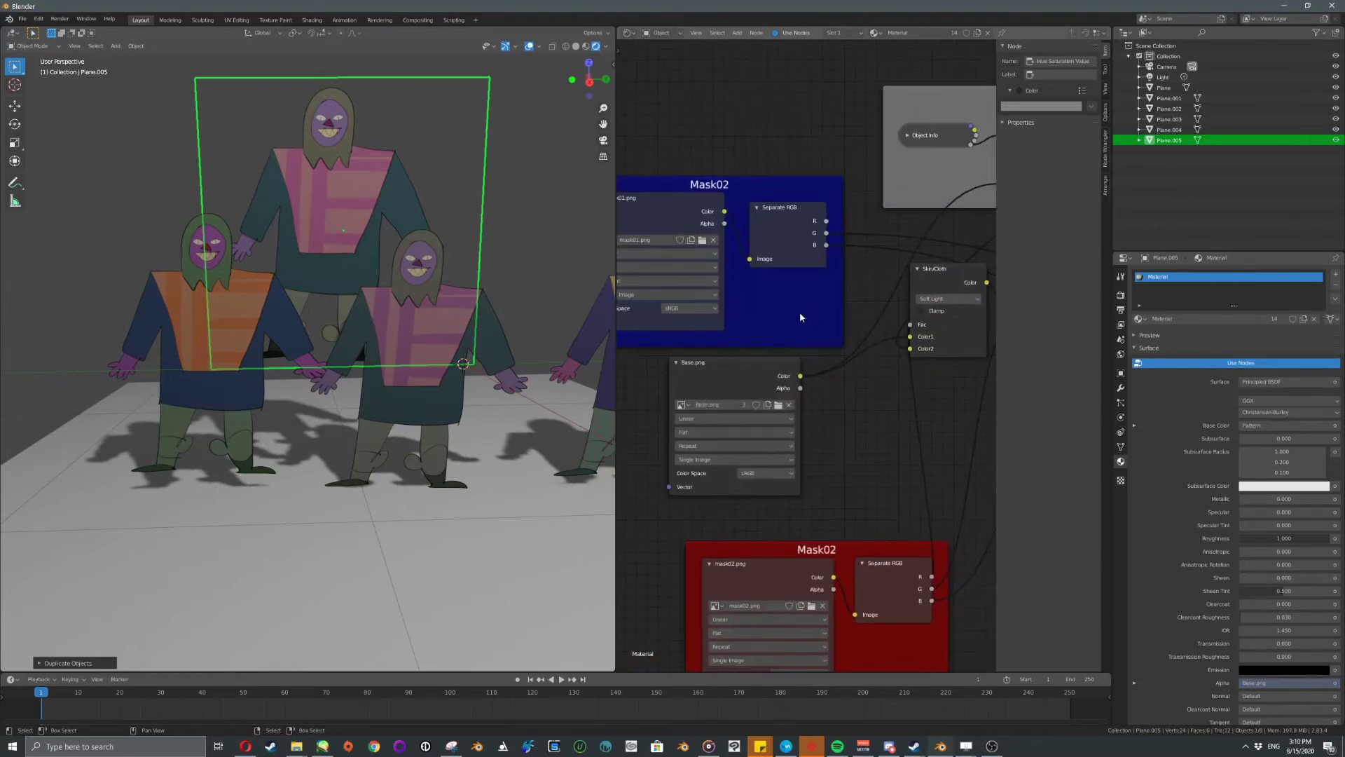
Move the raised character copy behind the row along the global X axis.
middle_click_drag(613, 345, 368, 288)
key("g")
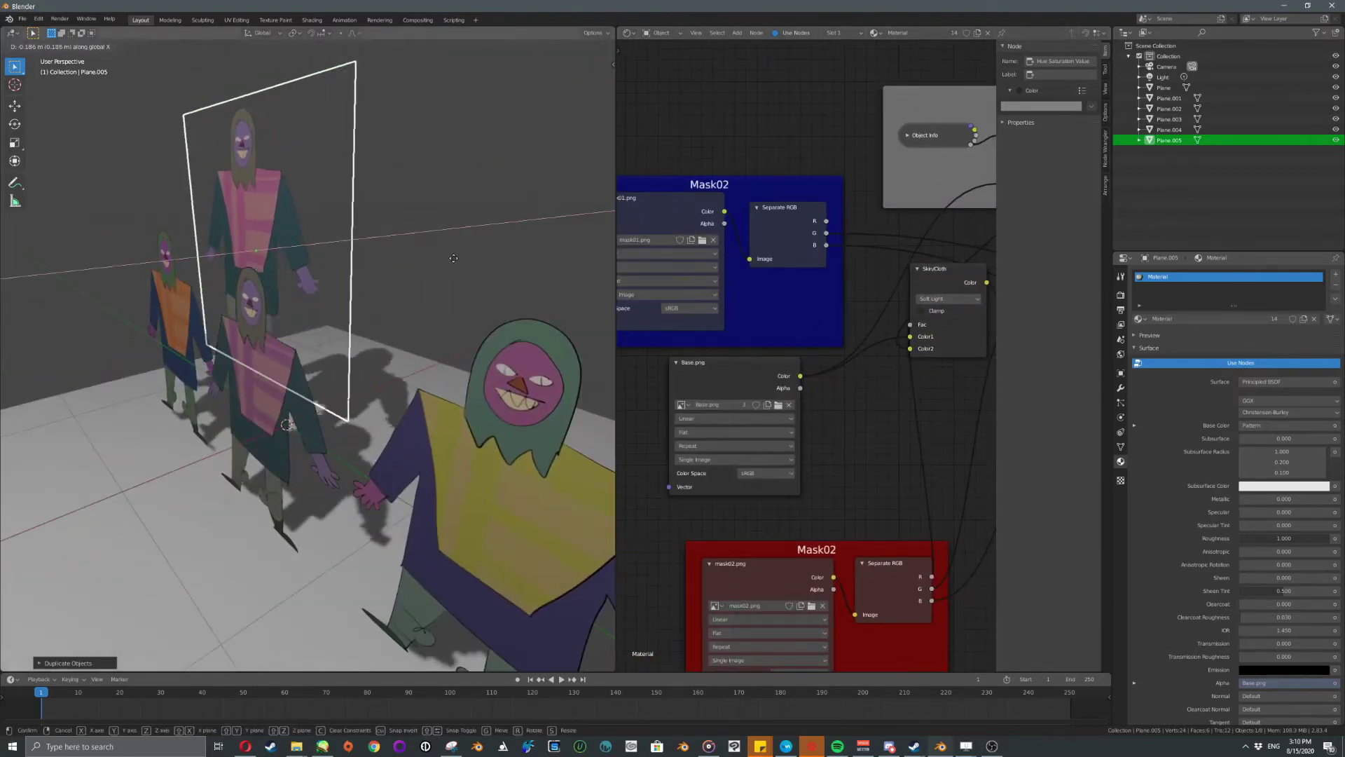
left_click(487, 334)
middle_click_drag(486, 335, 389, 338)
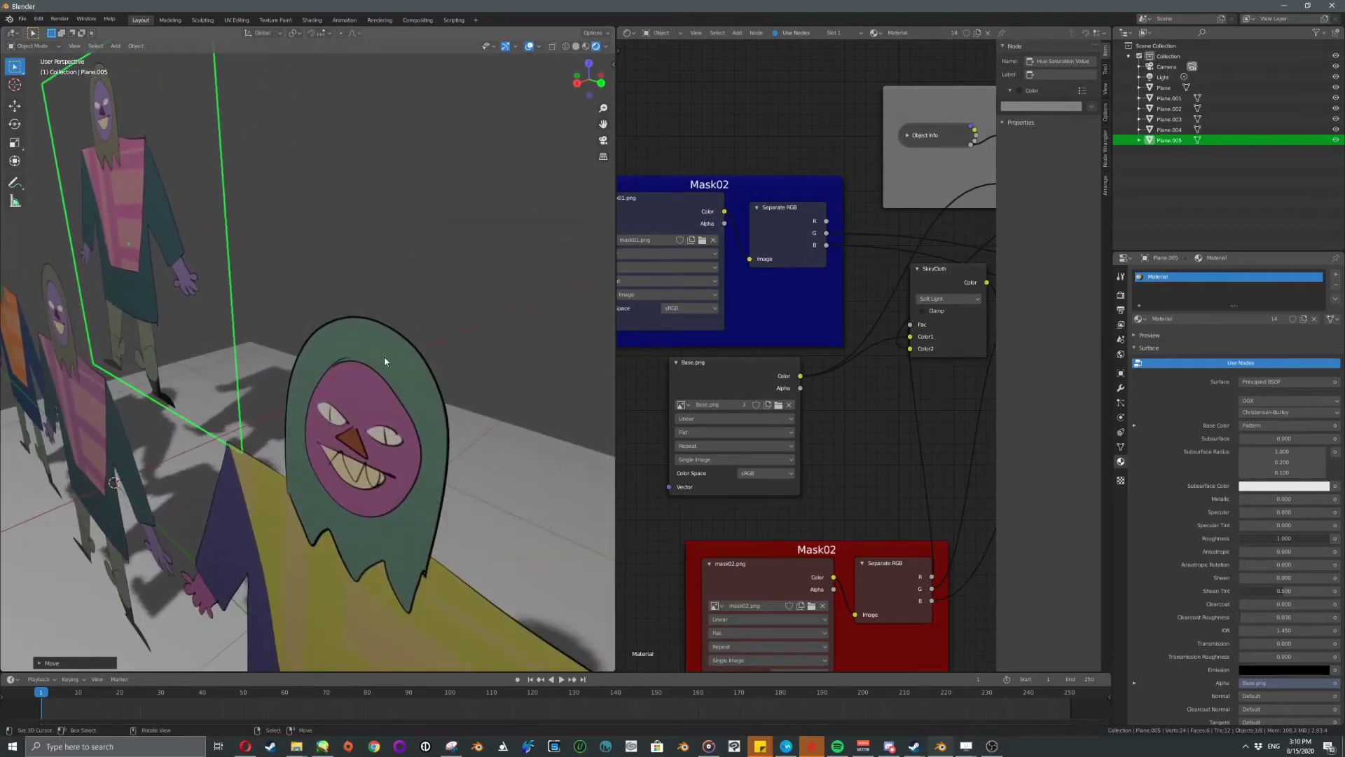
Reposition the Hue Saturation Value and Object Info nodes side by side in their frame, collapsing Hue Saturation Value.
middle_click_drag(785, 314, 673, 333)
middle_click_drag(941, 333, 735, 326)
scroll(735, 328, "right", 3, "ctrl")
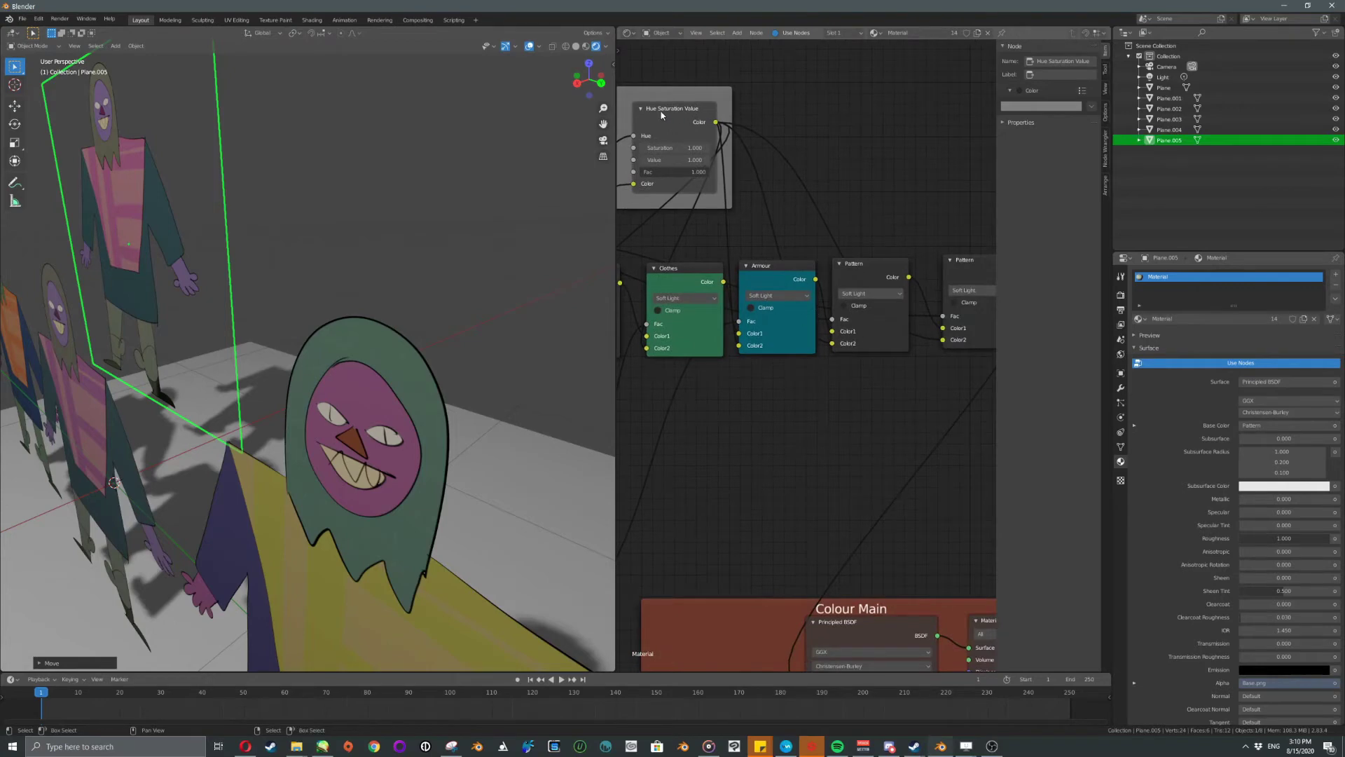
left_click_drag(661, 115, 633, 97)
middle_click_drag(721, 190, 864, 238)
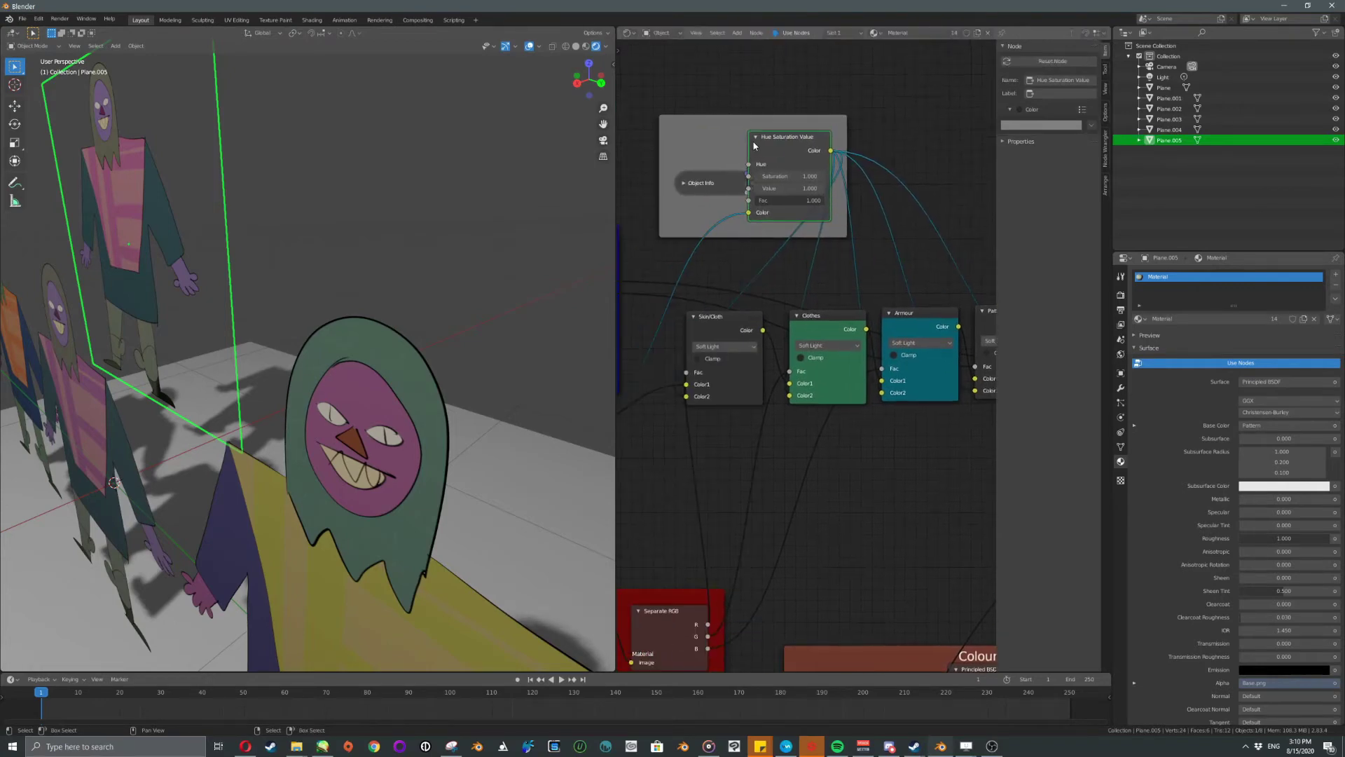
left_click_drag(708, 187, 668, 180)
left_click(755, 142)
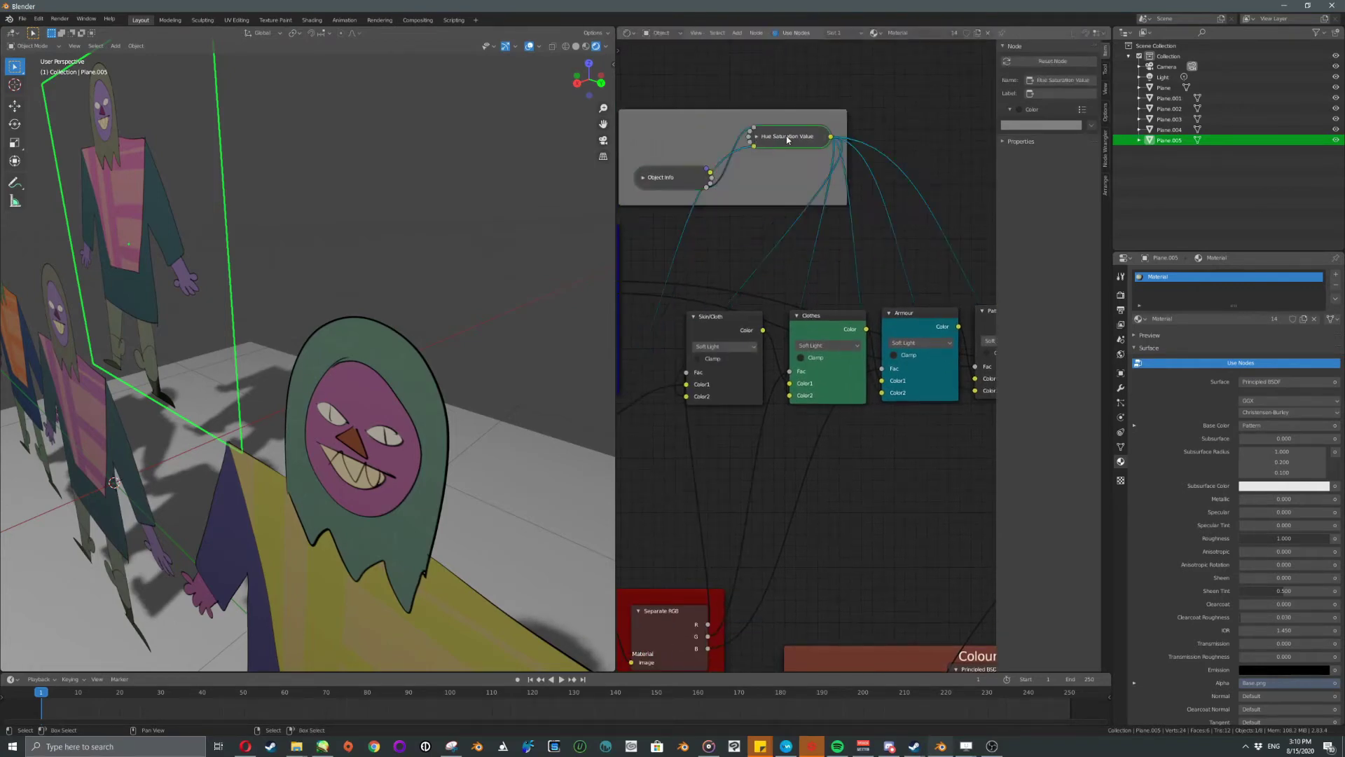
left_click_drag(756, 140, 723, 127)
scroll(796, 208, "right", 1, "ctrl")
left_click(732, 155)
Disconnect the Hue Saturation Value link from the first Pattern node's Color2 input.
middle_click_drag(974, 290, 837, 231)
scroll(837, 235, "down", 2)
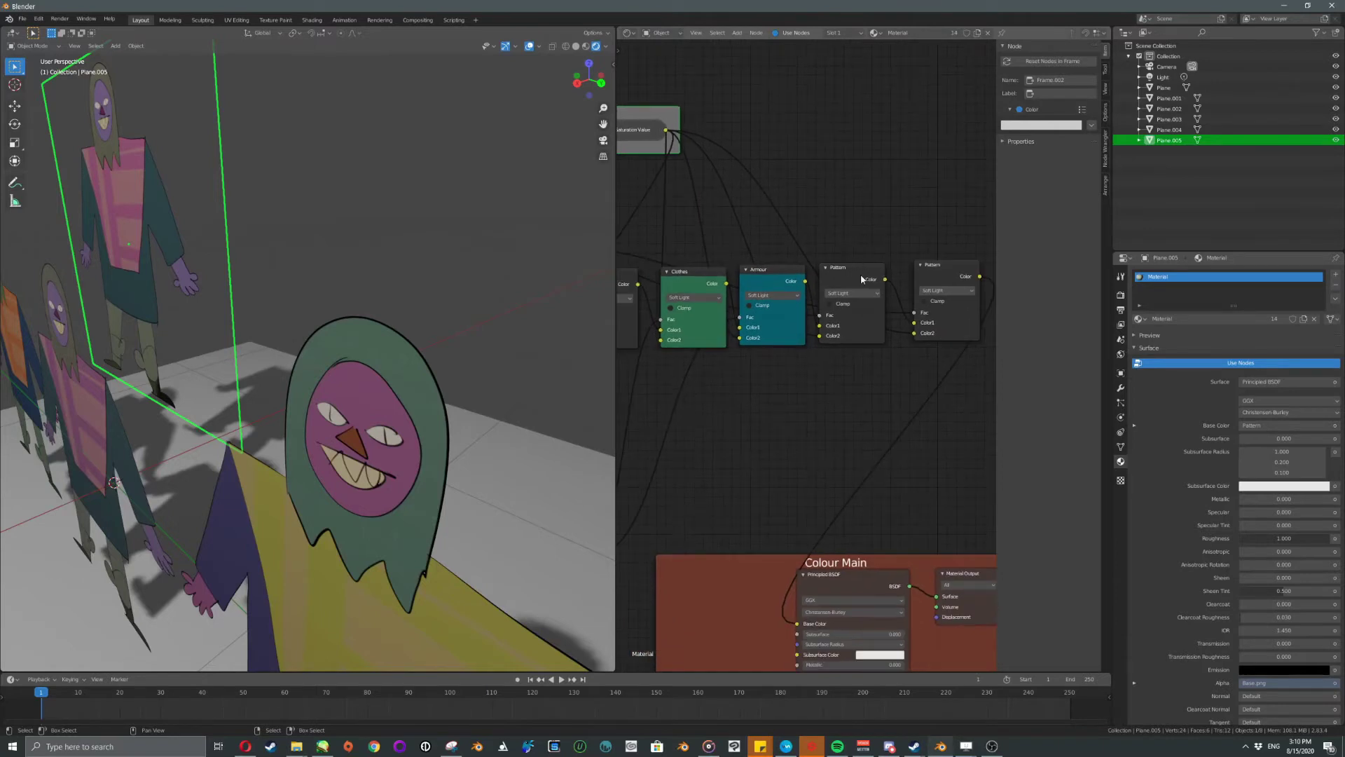
left_click_drag(861, 274, 870, 277)
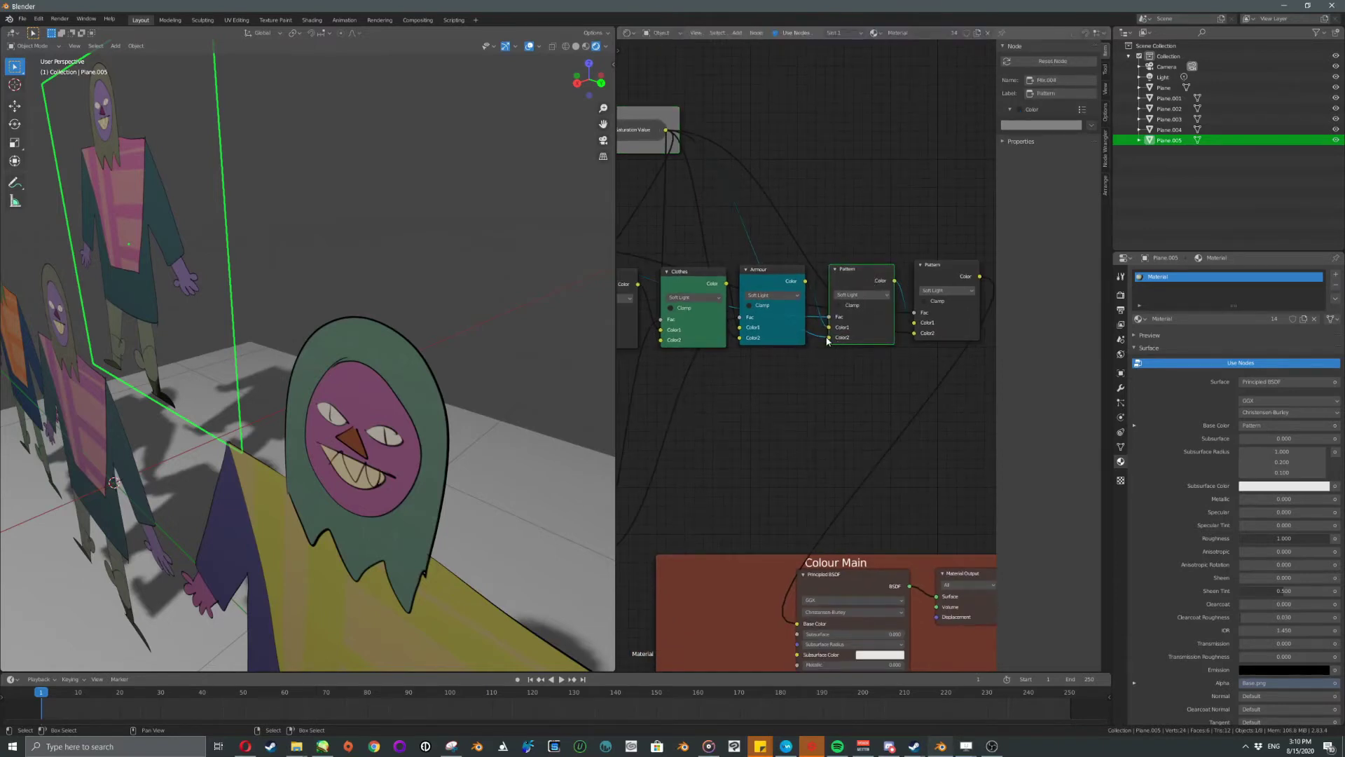
left_click_drag(827, 341, 823, 354)
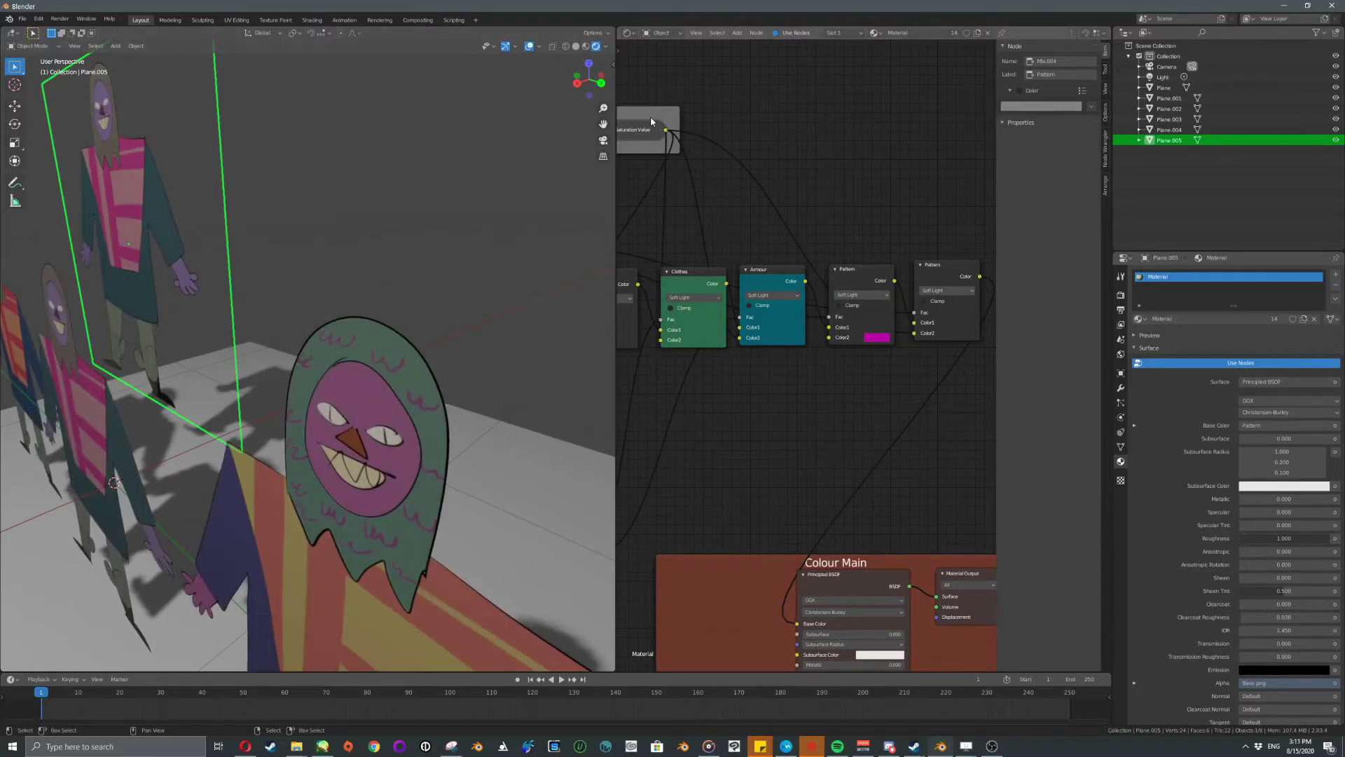
Connect the Hue Saturation Value node's Color output to the last Pattern node's Color2 input.
middle_click_drag(715, 207, 809, 196)
scroll(757, 252, "down", 4)
middle_click_drag(641, 337, 791, 311)
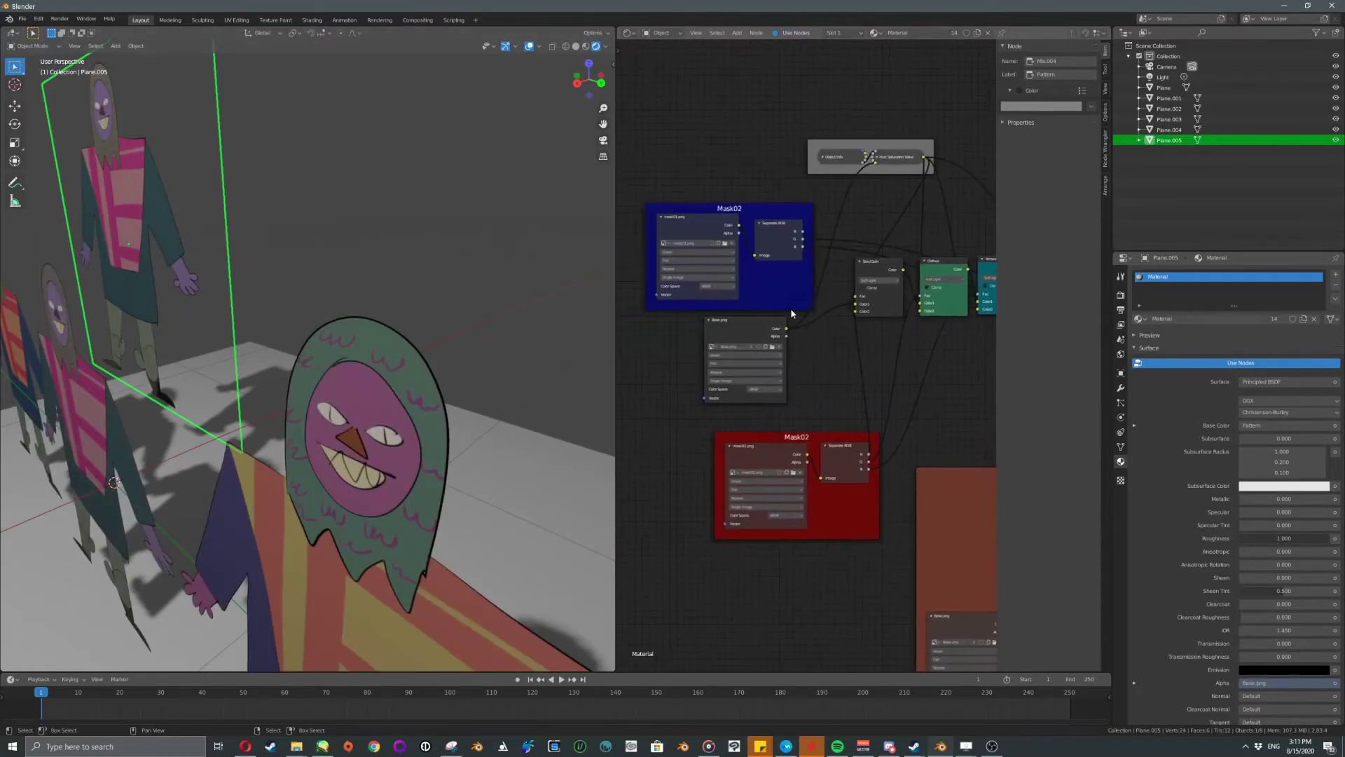
middle_click_drag(931, 204, 784, 178)
left_click_drag(777, 132, 960, 281)
middle_click_drag(953, 282, 900, 273)
scroll(927, 271, "up", 2)
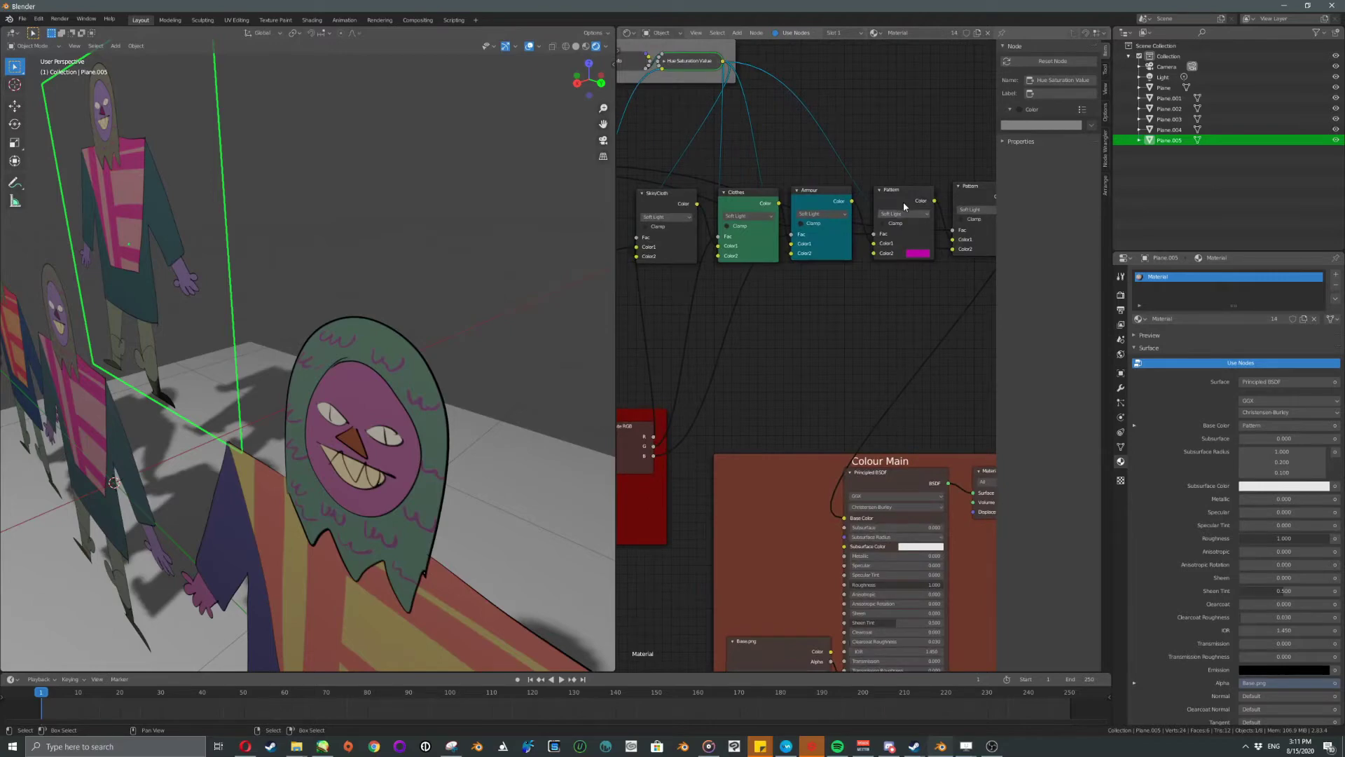
Reposition the two Pattern nodes, placing the first near Armour and the last slightly above the end of the chain.
left_click_drag(902, 202, 892, 202)
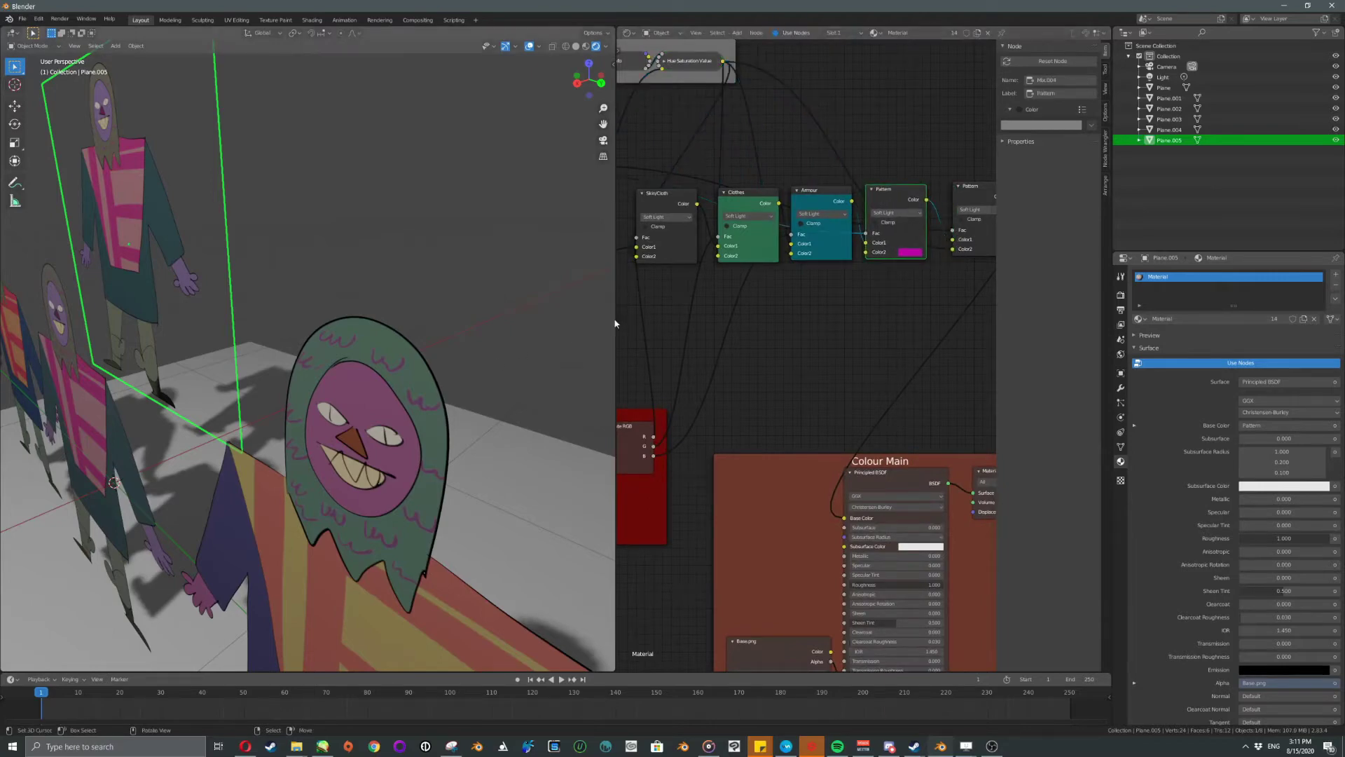
scroll(932, 236, "down", 1)
left_click_drag(963, 258, 962, 218)
scroll(515, 337, "down", 6)
middle_click_drag(420, 350, 350, 402)
scroll(451, 342, "up", 5)
middle_click_drag(901, 239, 859, 300)
scroll(859, 300, "up", 3)
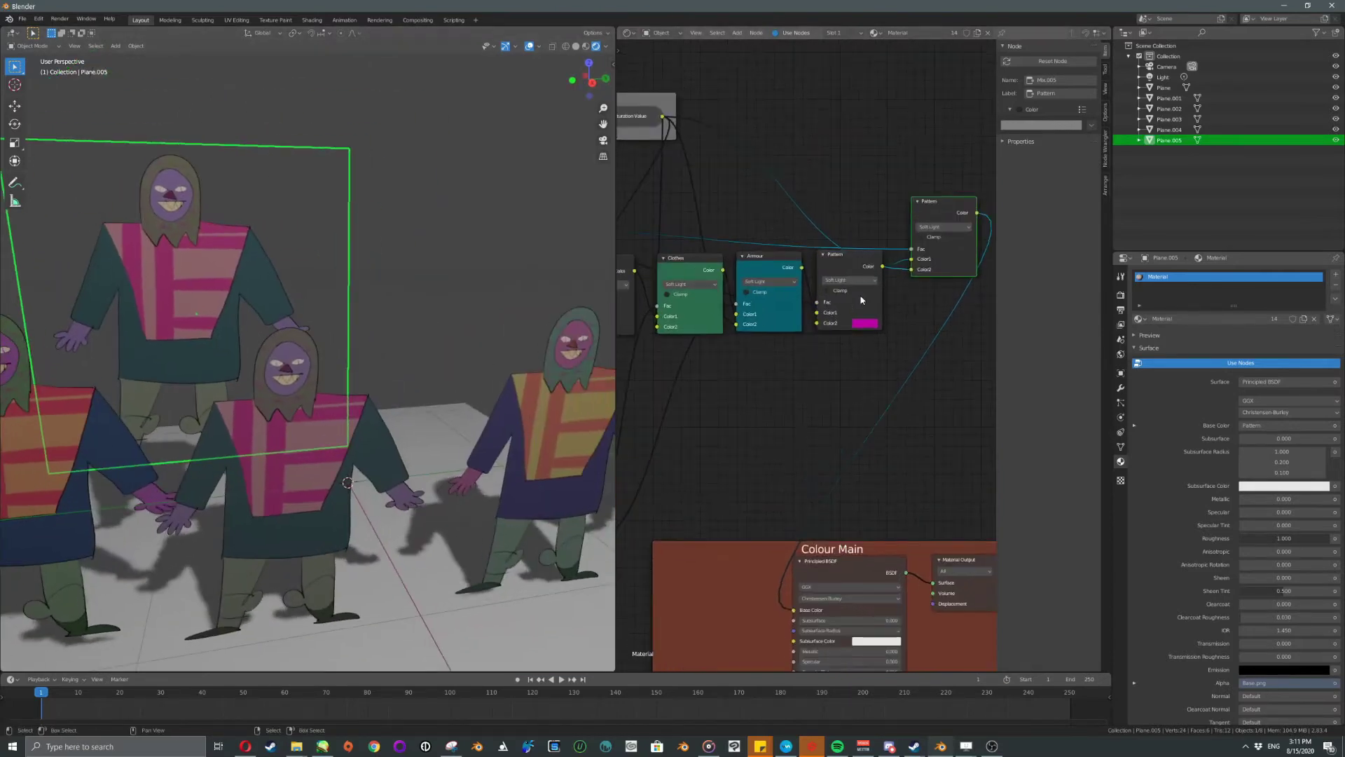
left_click_drag(952, 258, 940, 293)
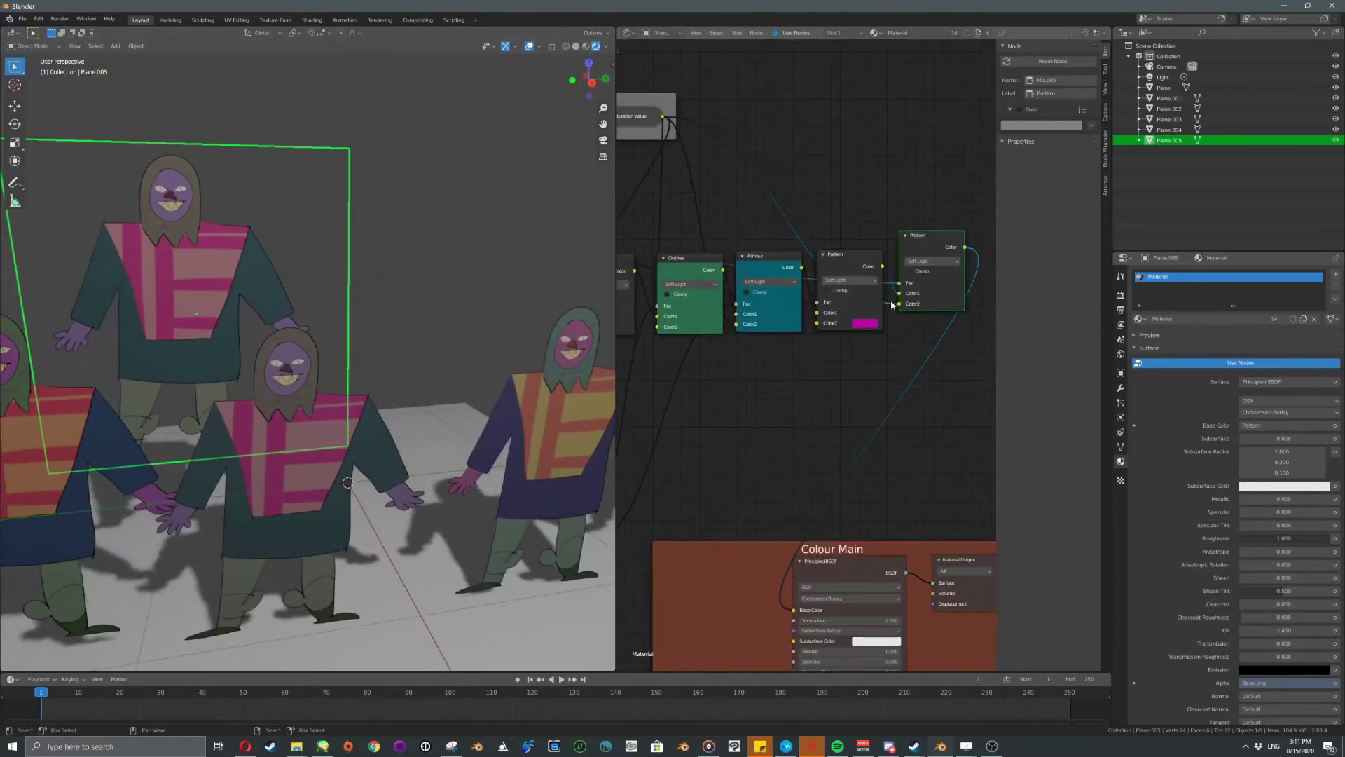
Reconnect the Hue Saturation Value Color output to the first Pattern node's Color2 input and inspect the characters.
left_click_drag(664, 121, 817, 323)
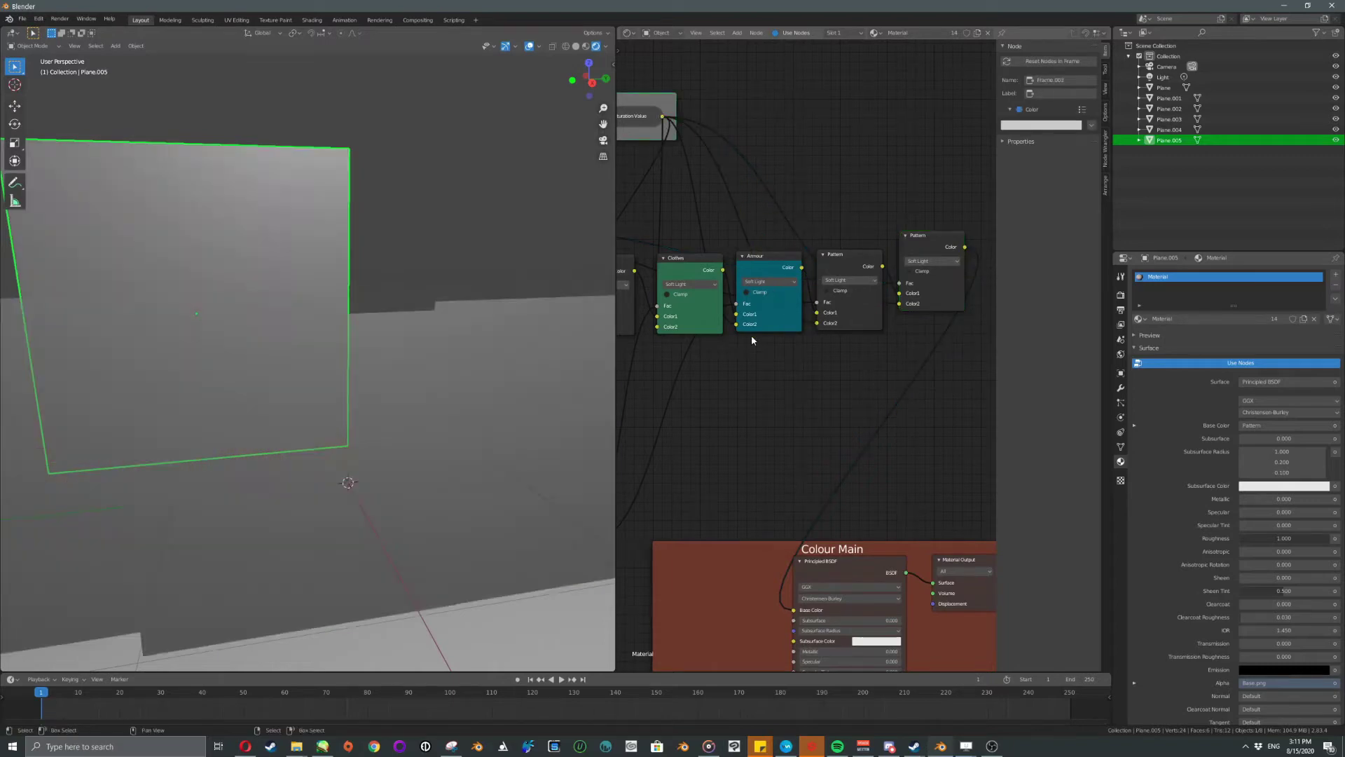
scroll(336, 347, "up", 4)
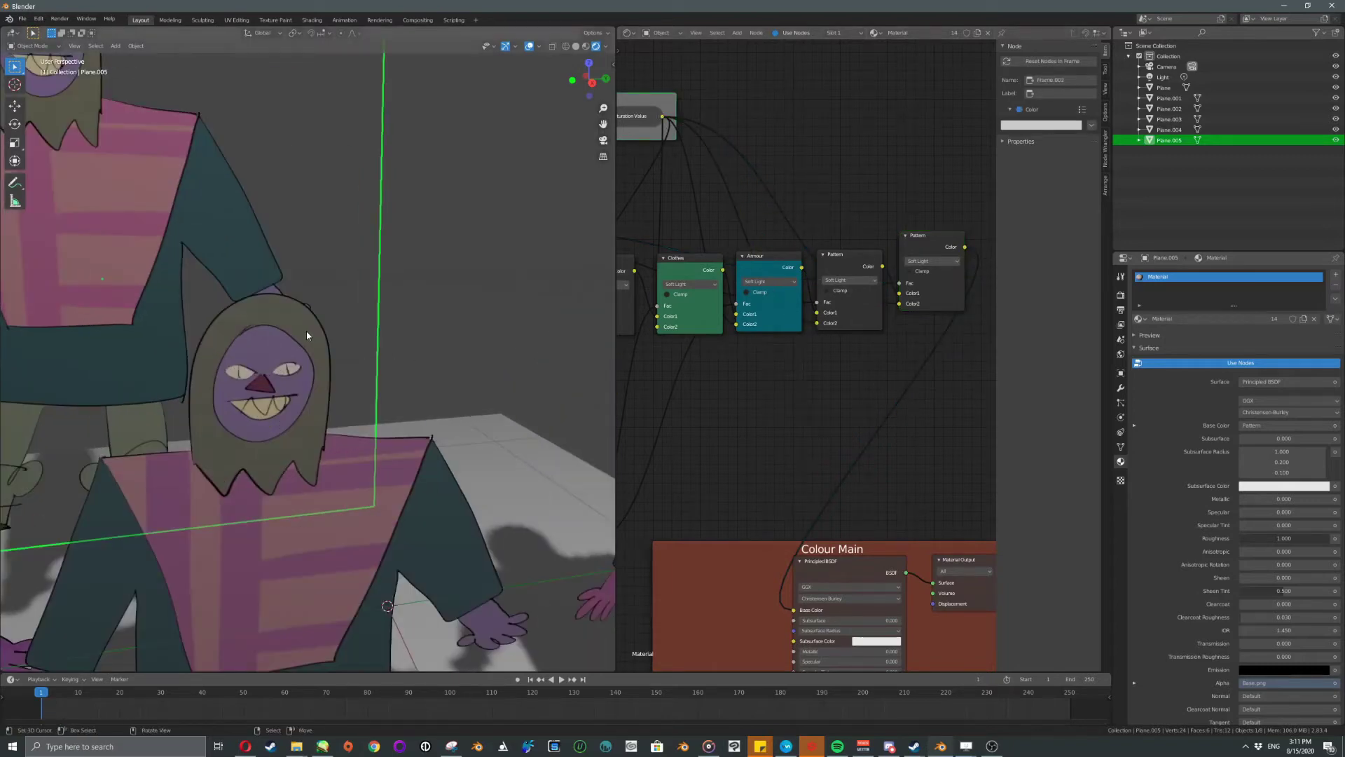
scroll(305, 330, "down", 4)
middle_click_drag(736, 413, 863, 368)
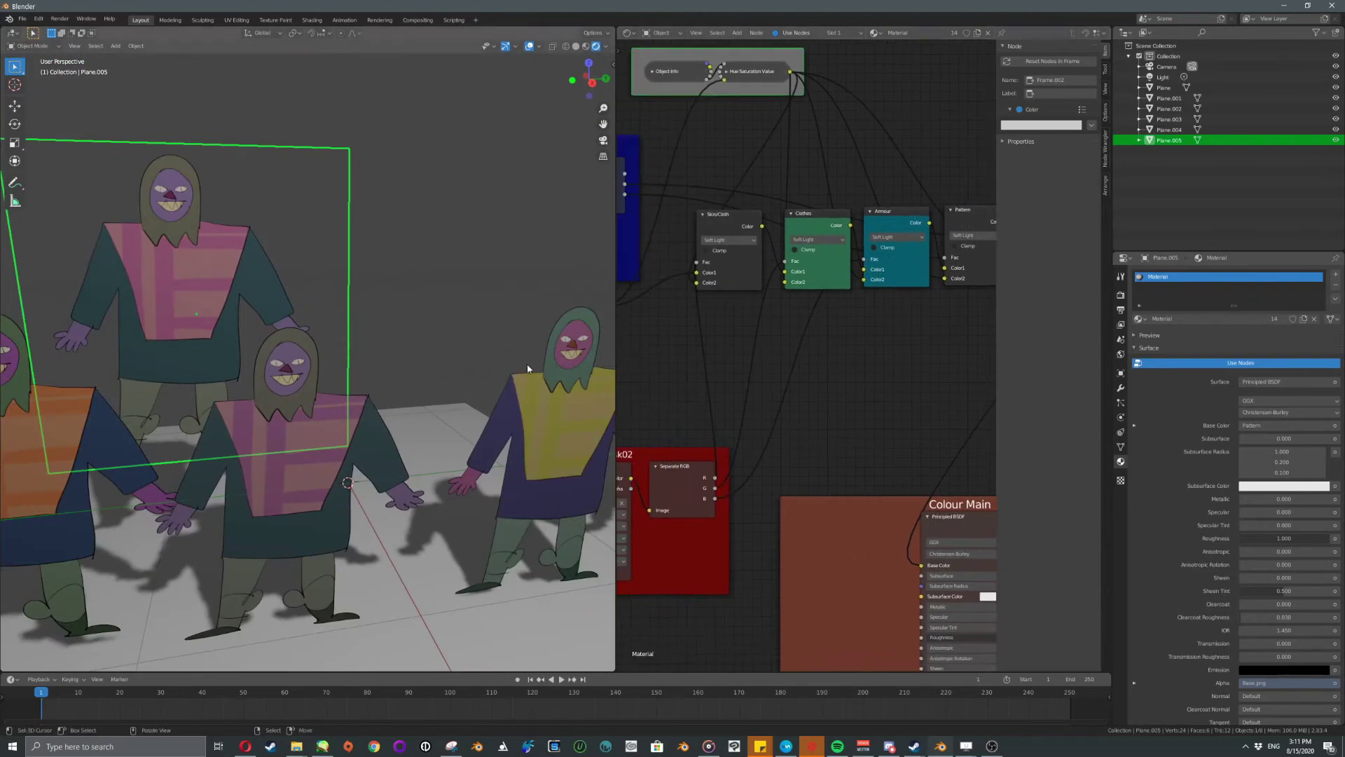
Preview the Base.png texture alone on the characters and switch the material output back to the Principled BSDF.
middle_click_drag(665, 361, 834, 310)
left_click(736, 265, "ctrl+shift")
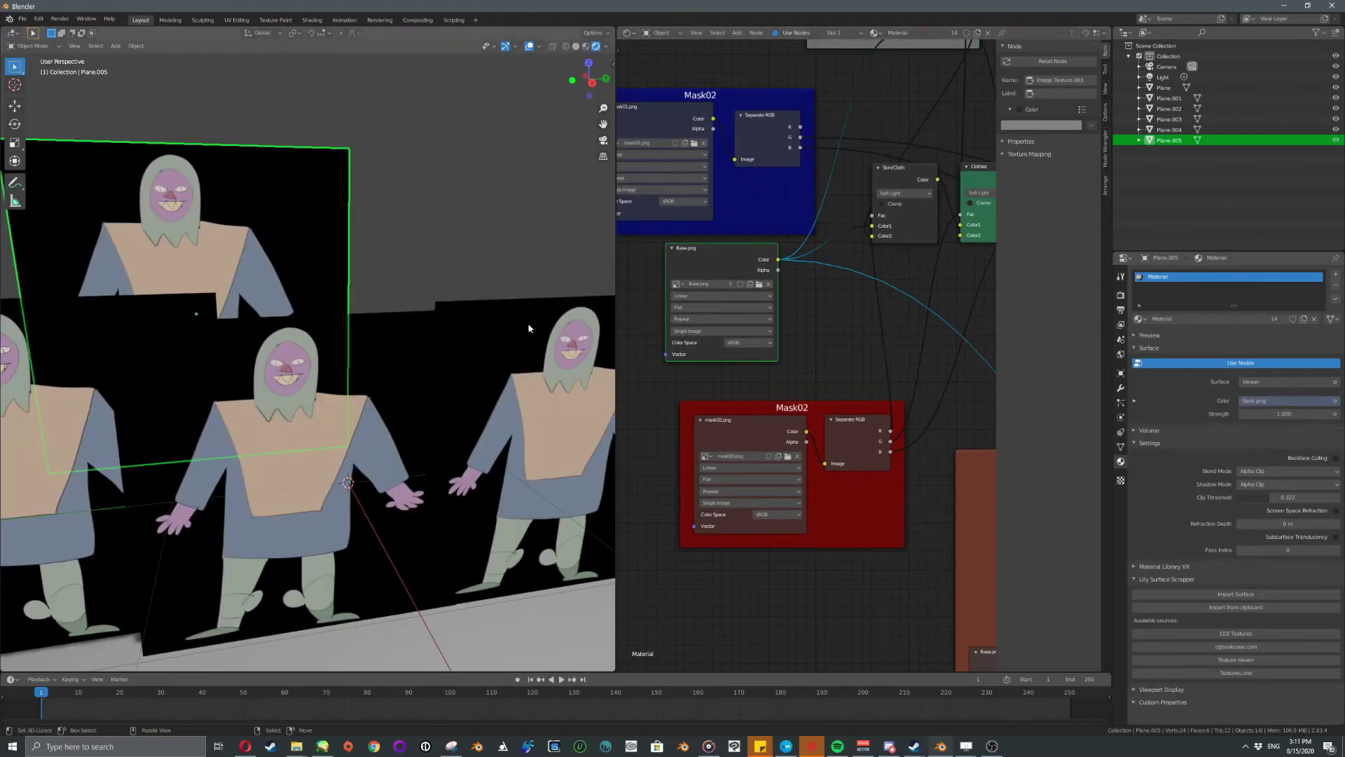
scroll(473, 321, "up", 5)
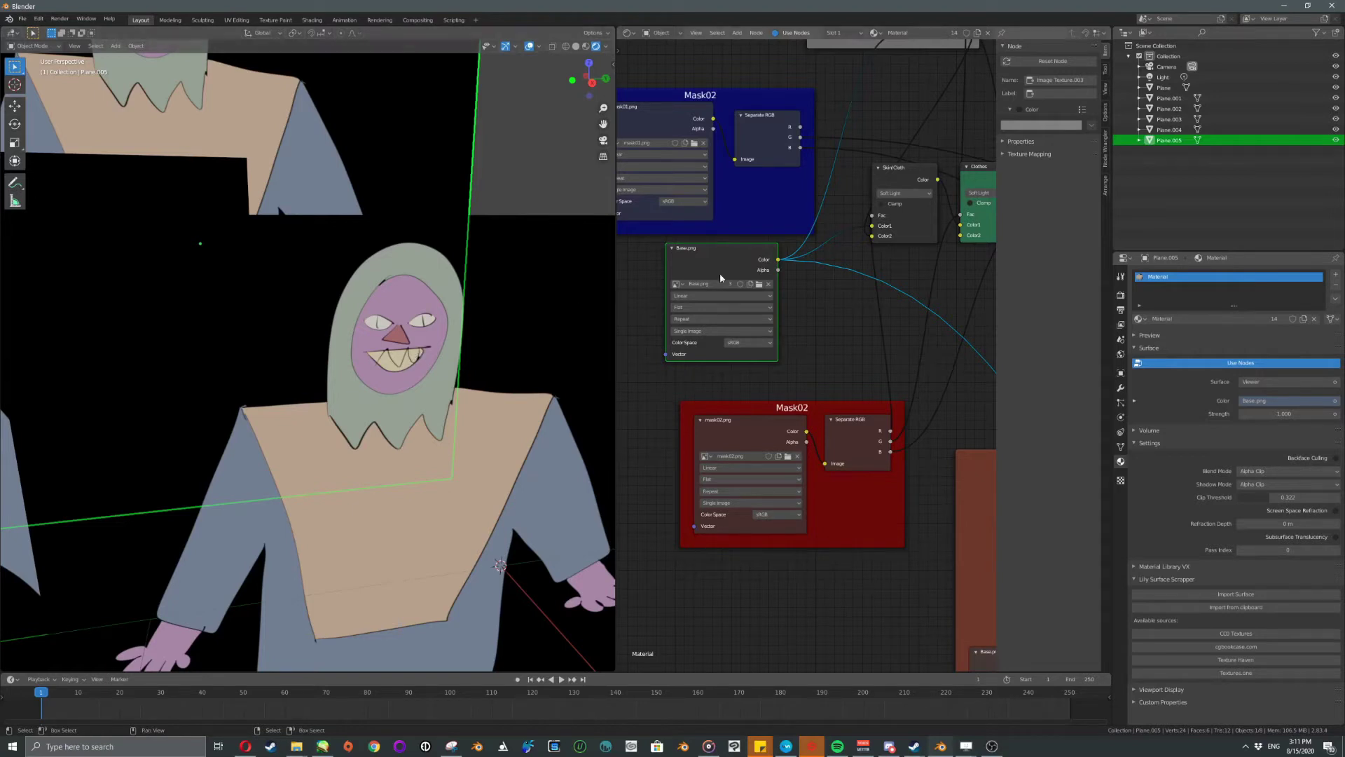
middle_click_drag(903, 142, 701, 268)
scroll(719, 280, "down", 1)
middle_click_drag(878, 268, 771, 254)
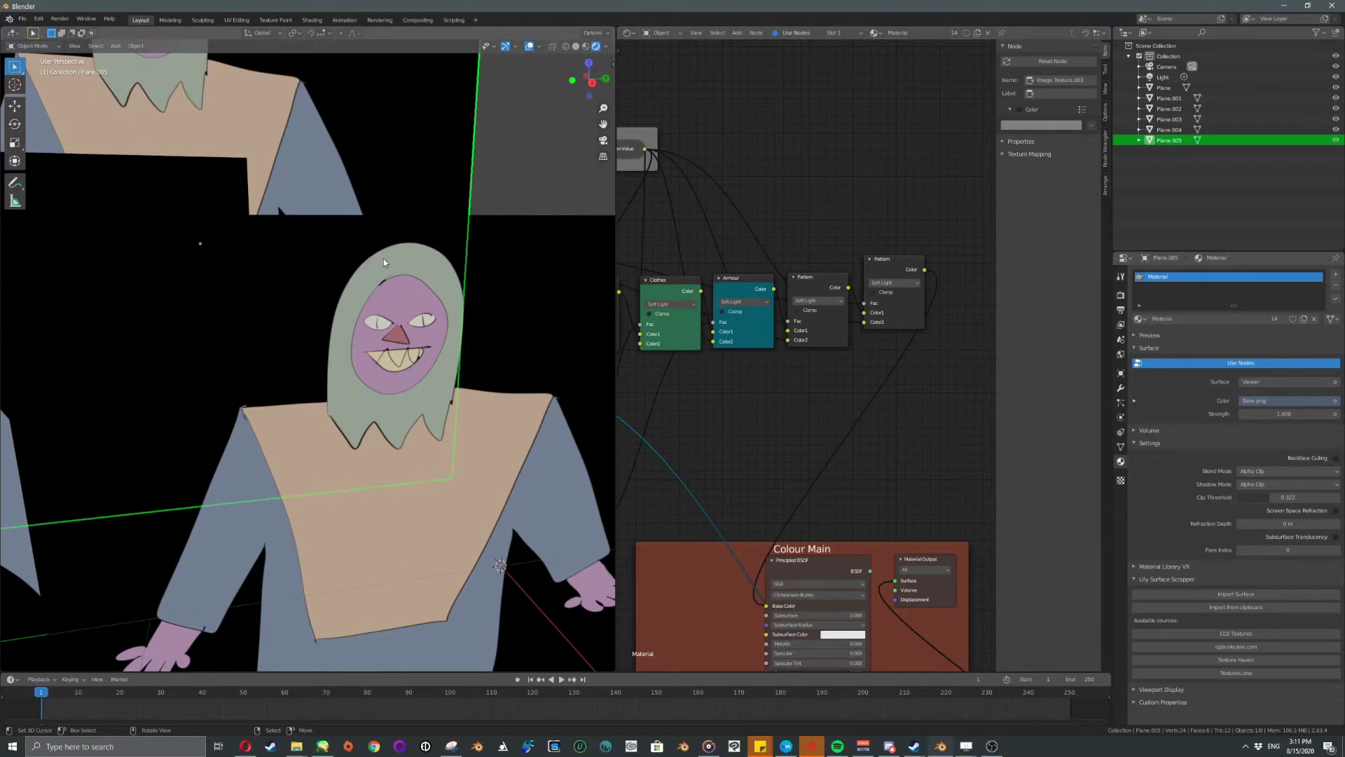
scroll(835, 393, "down", 1)
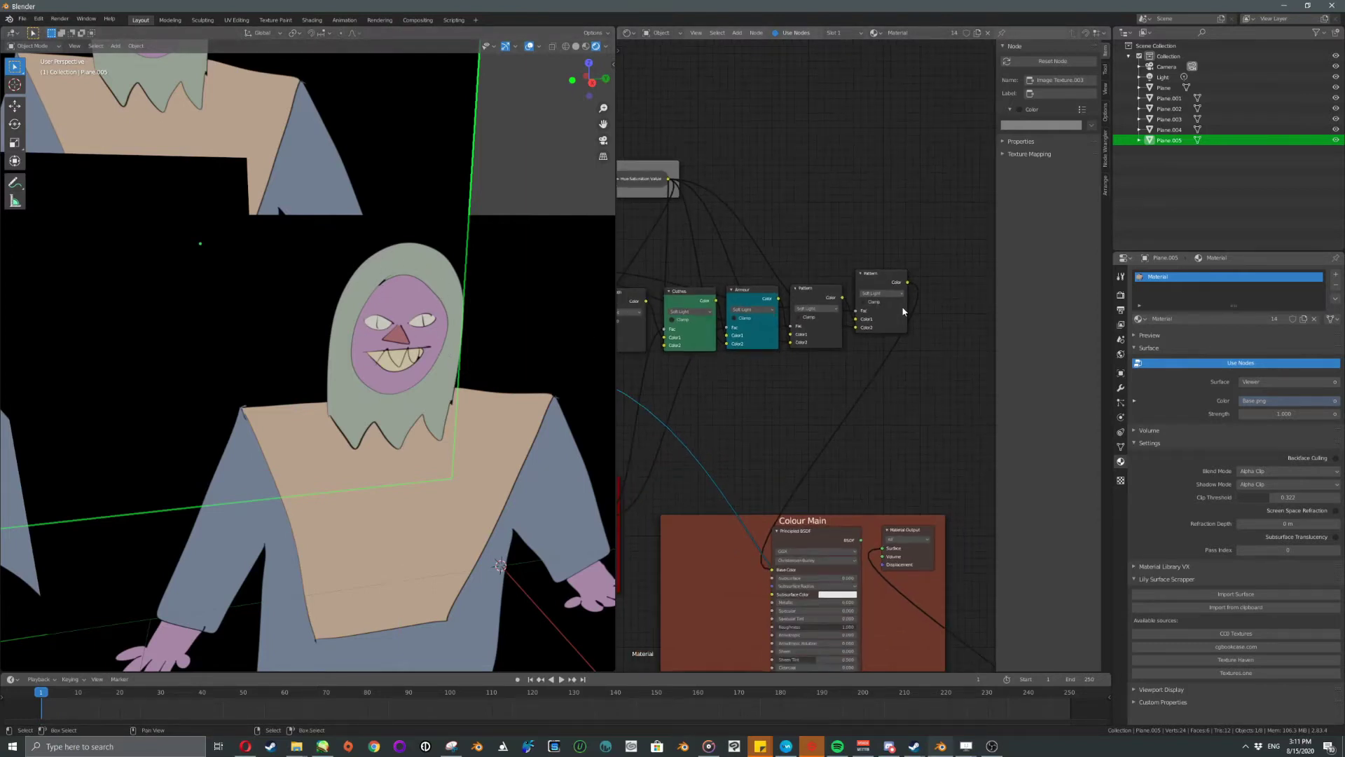
left_click(839, 539, "ctrl+shift")
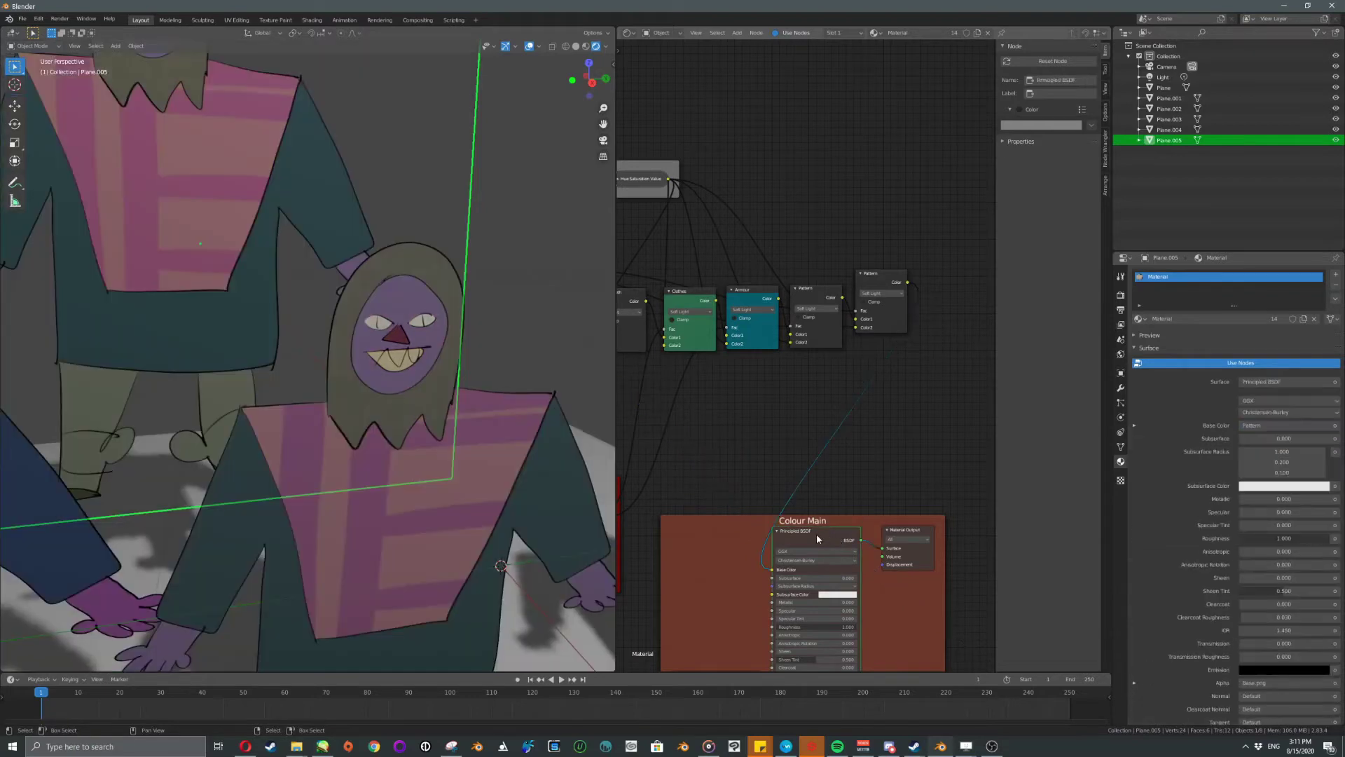
Add a Math node set to Add in the empty space above the Pattern nodes.
middle_click_drag(730, 471, 866, 463)
scroll(898, 368, "up", 1)
middle_click_drag(897, 367, 765, 352)
key("shift+a")
type("s")
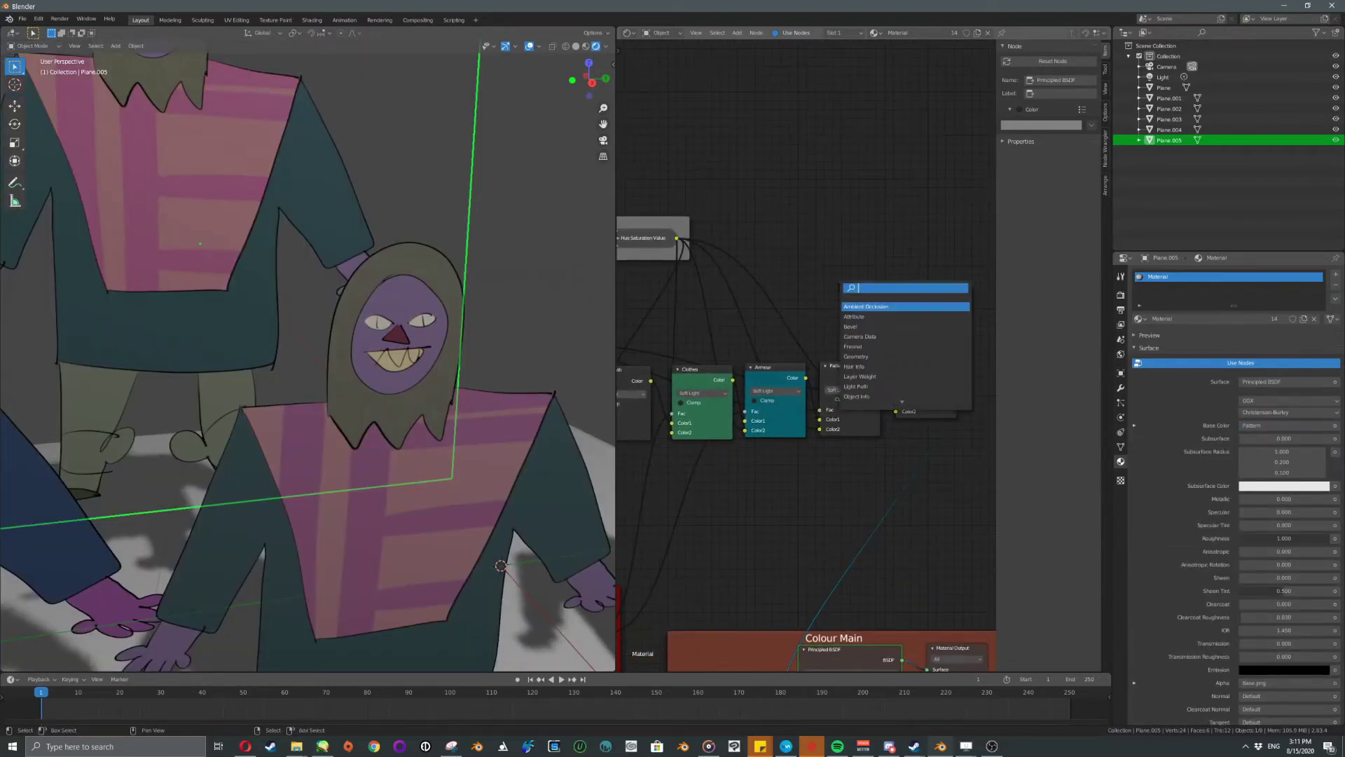
type("math")
key("Return")
left_click(835, 253)
scroll(835, 253, "up", 7)
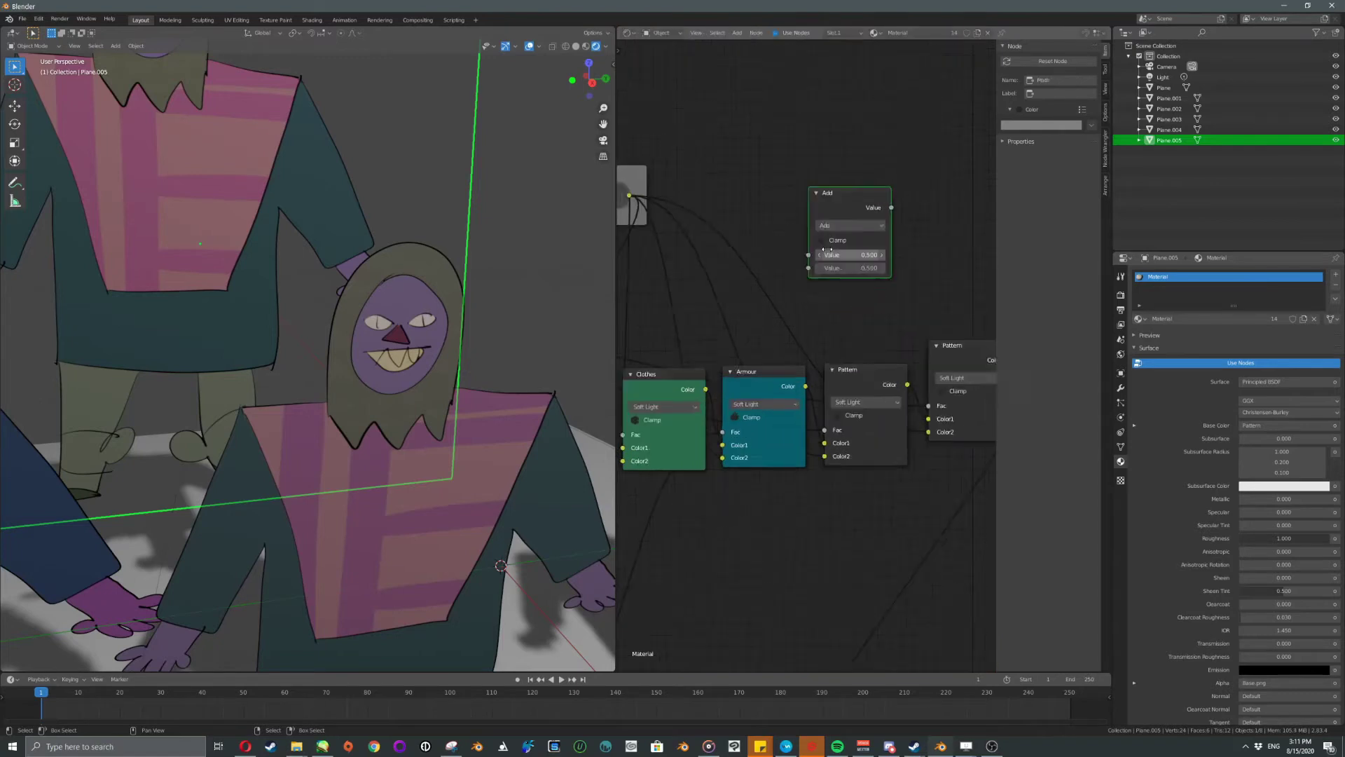
Label the first Pattern node "ChainMail Pattern" and give it a custom red node colour.
middle_click_drag(853, 370, 859, 335)
left_click_drag(861, 335, 866, 323)
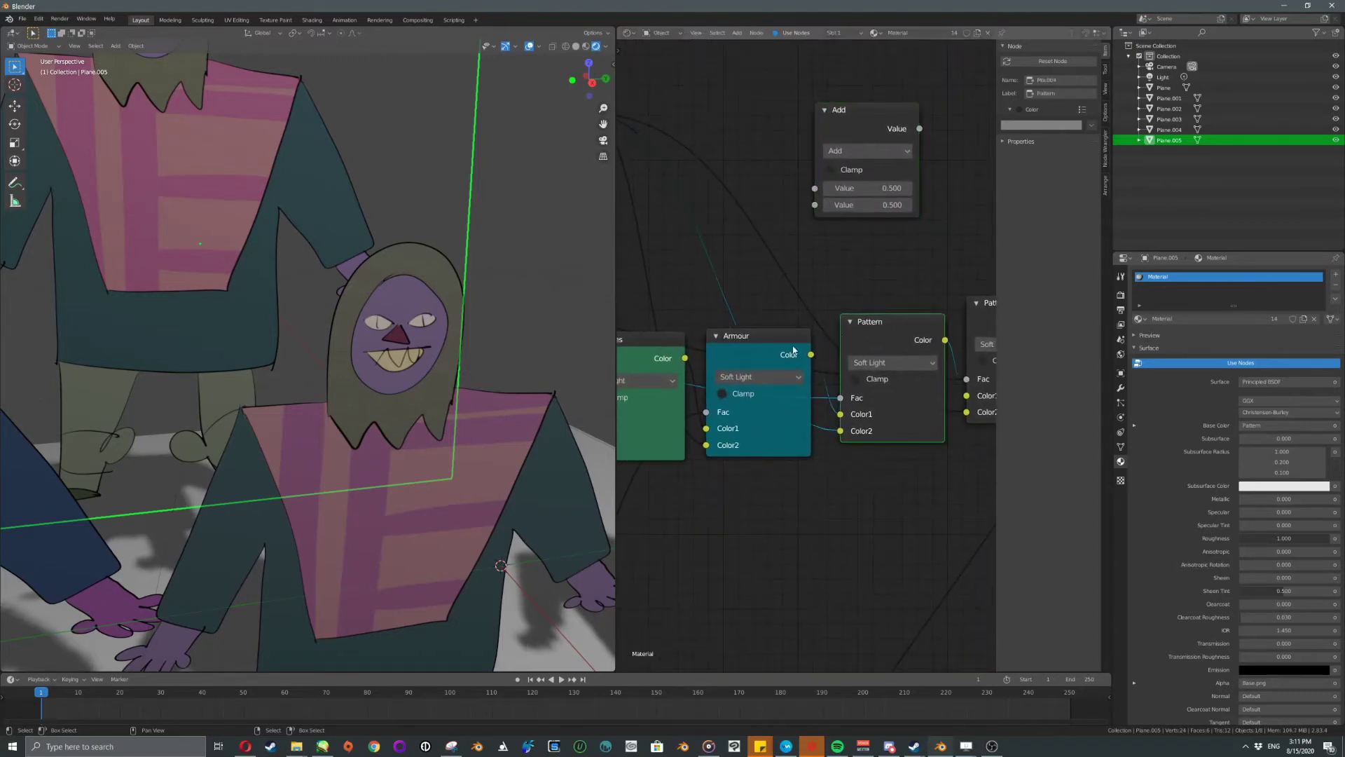
middle_click_drag(936, 339, 918, 343)
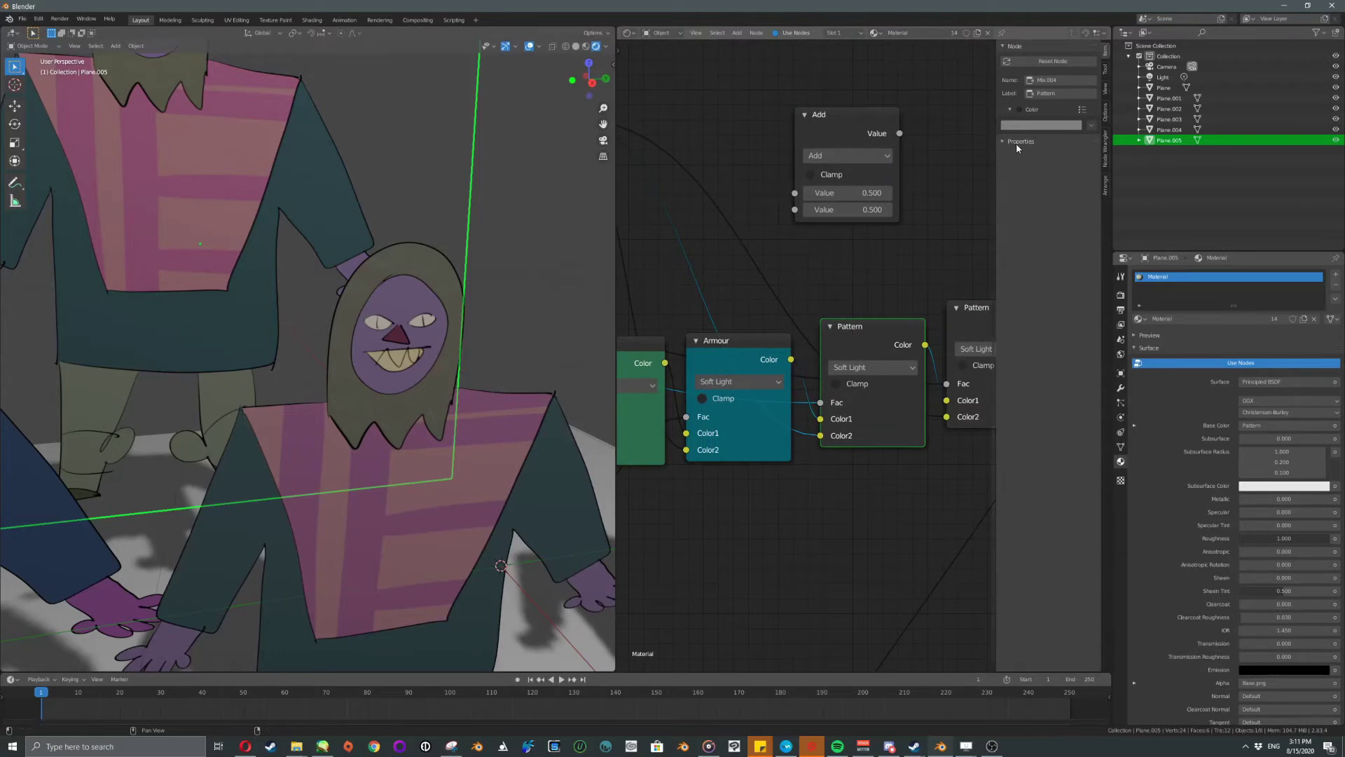
left_click(1054, 93)
type("ChainMail Pattern")
key("Return")
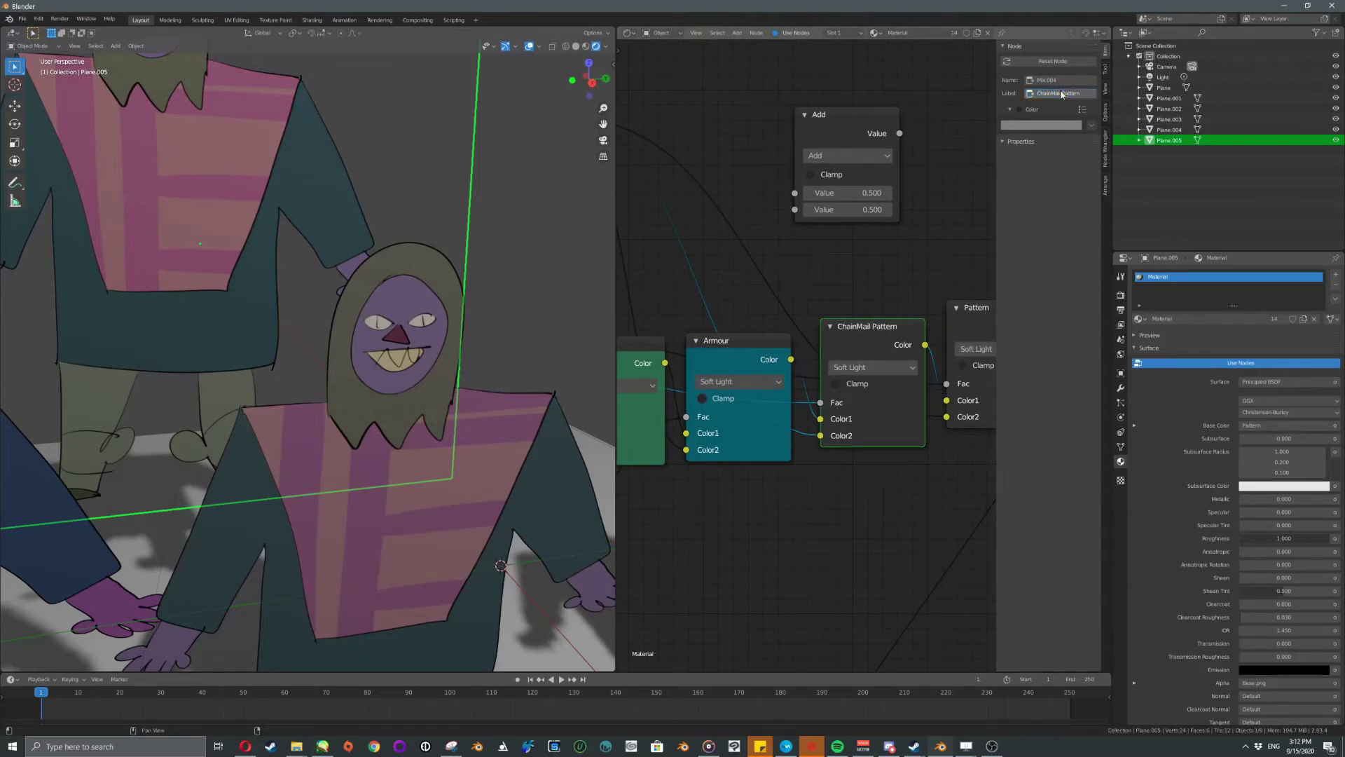
left_click(1019, 110)
left_click(1048, 125)
left_click(1056, 209)
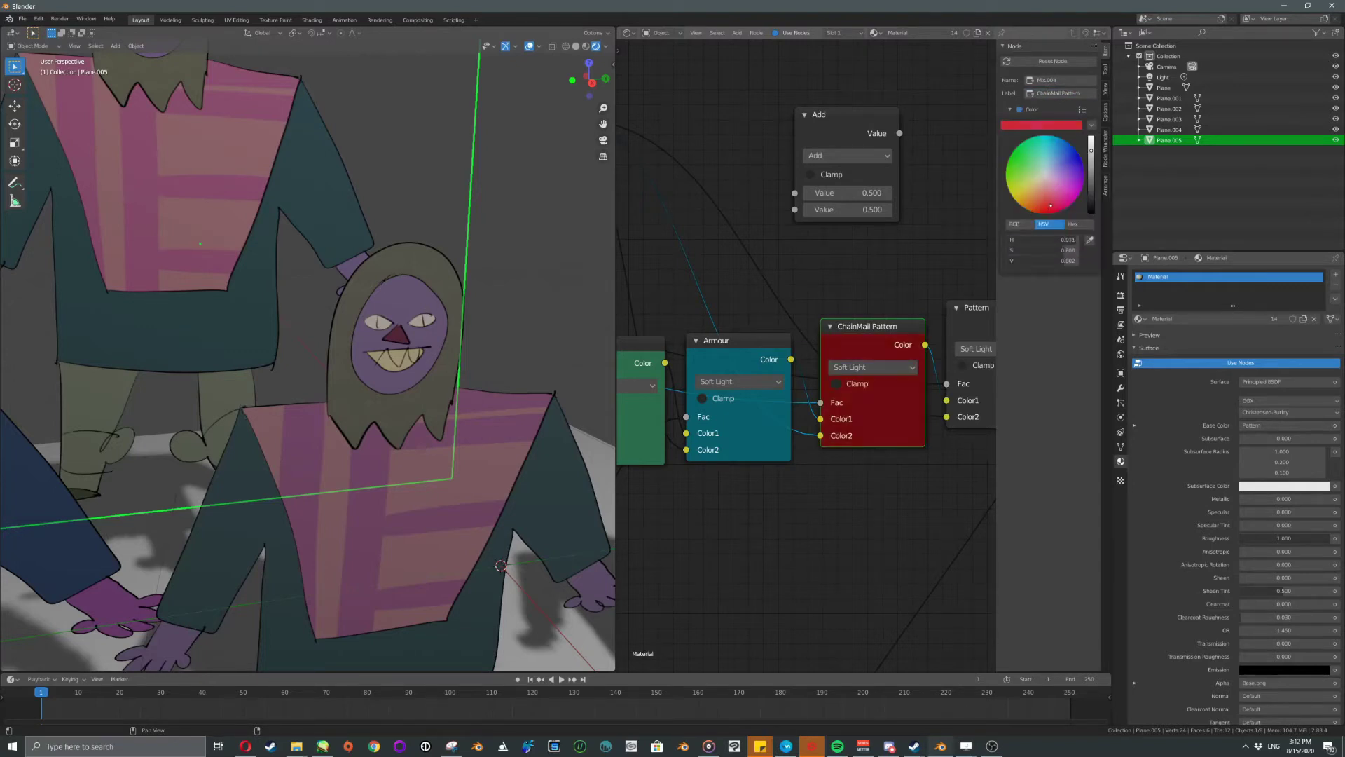
Route the Hue Saturation Value Color output through the Add node into the ChainMail Pattern node's Color2 input.
scroll(926, 213, "down", 2)
left_click(869, 149)
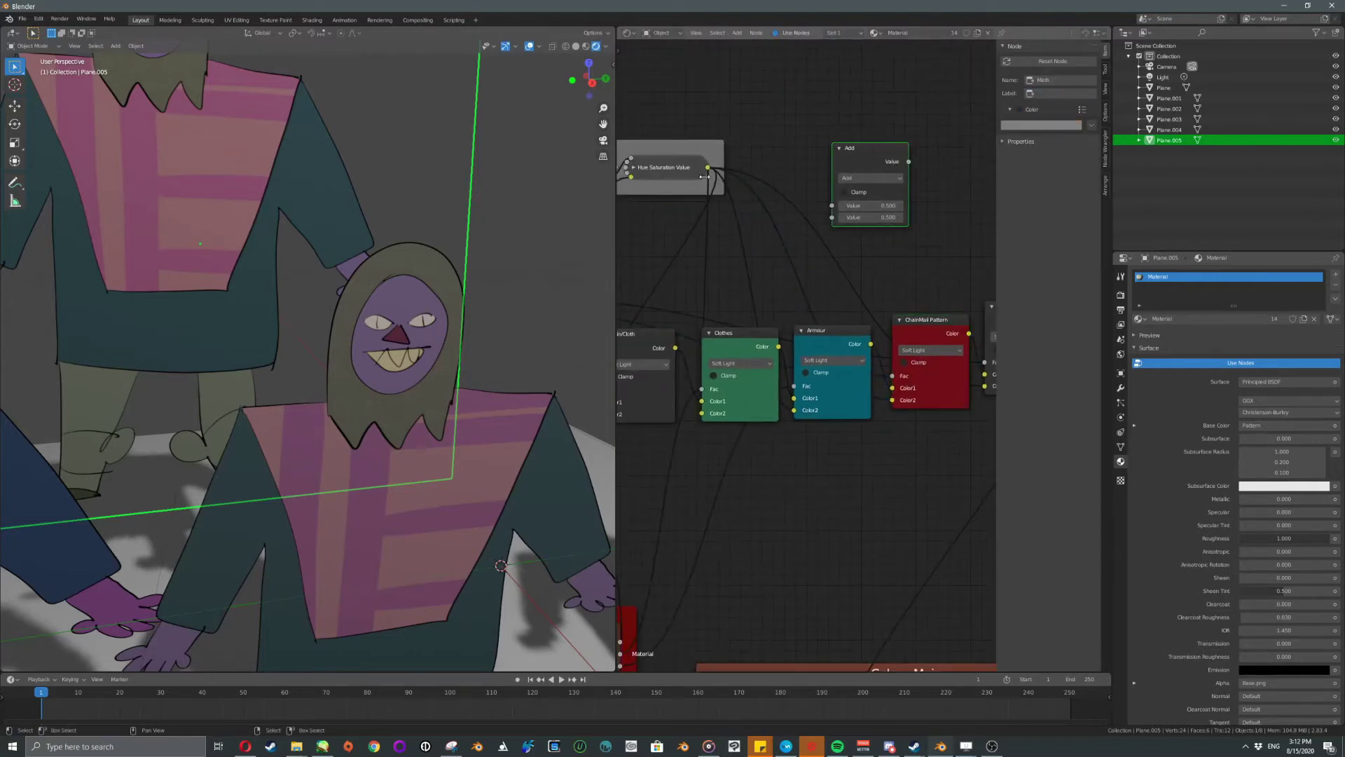
left_click_drag(707, 169, 832, 206)
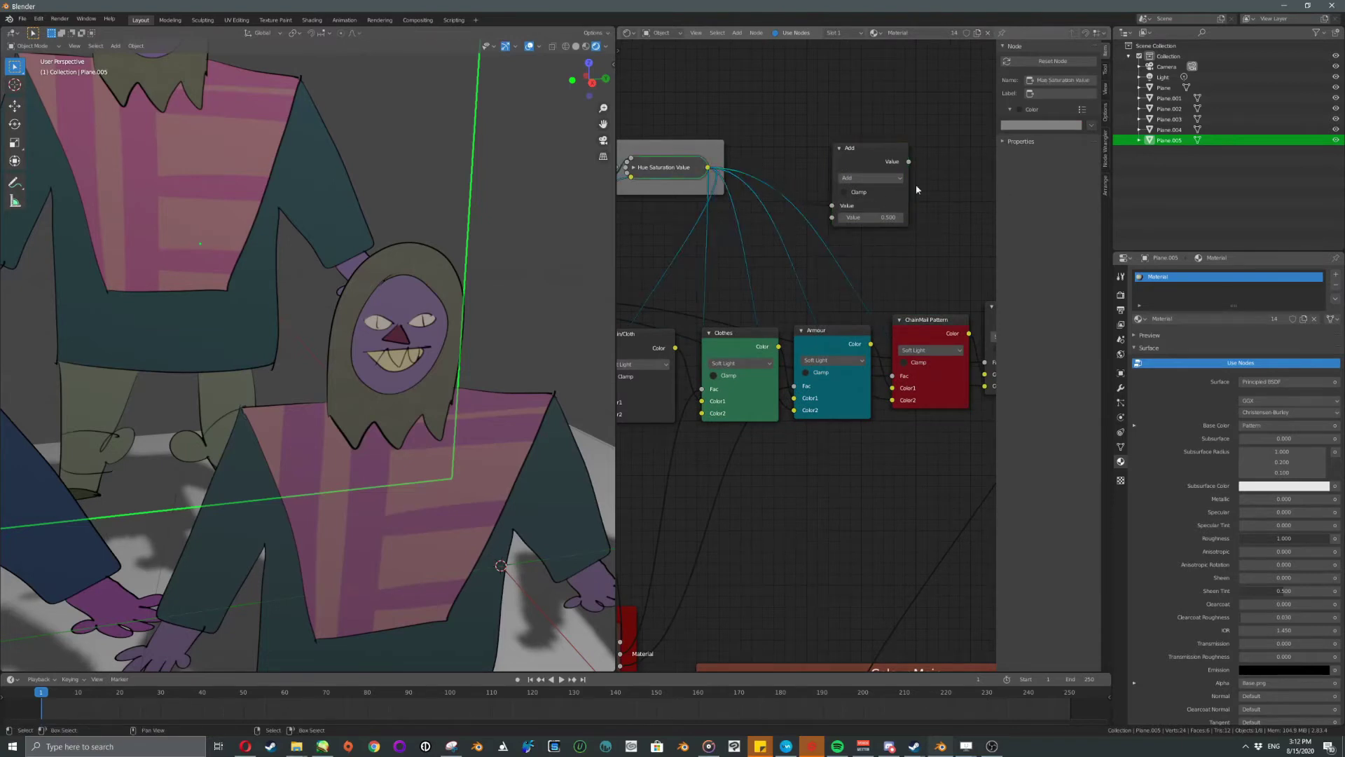
mouse_move(909, 162)
left_mouse_down()
mouse_move(901, 421)
mouse_move(893, 400)
left_mouse_up()
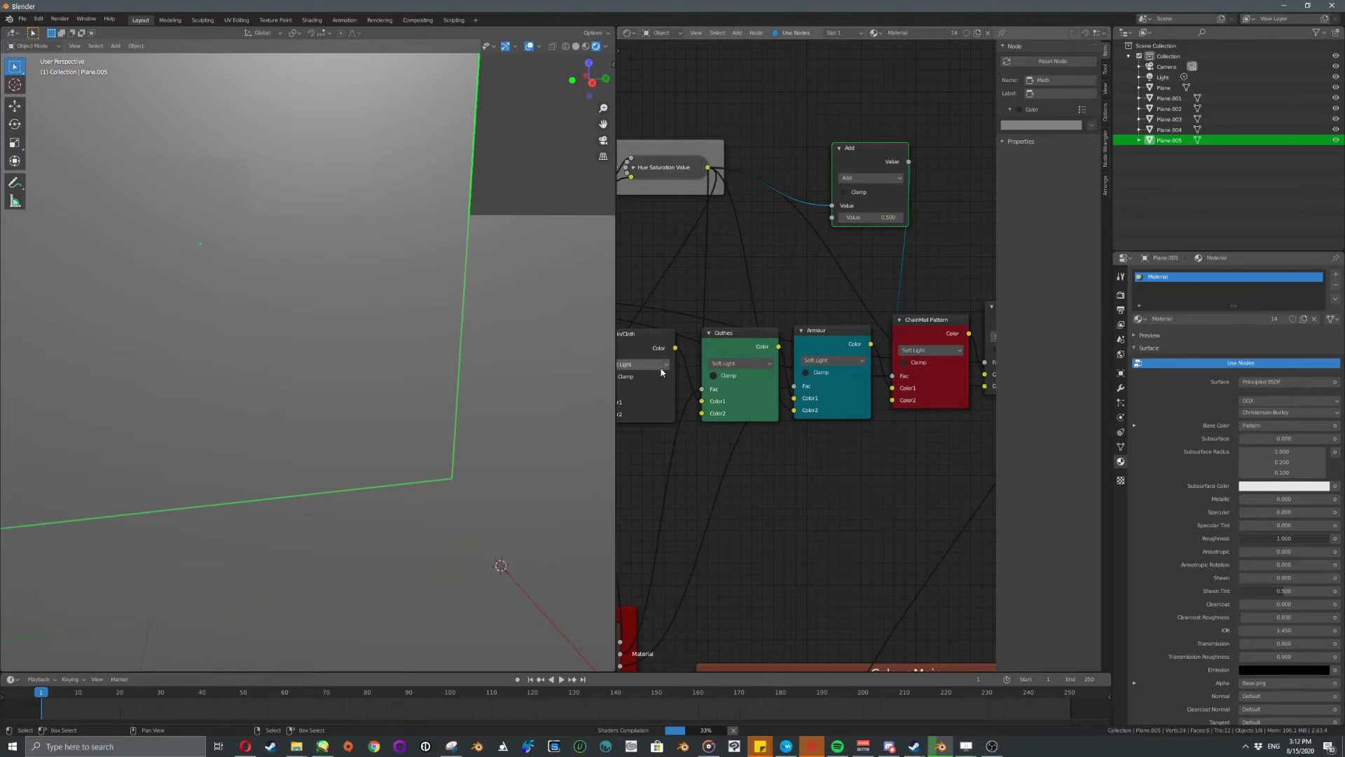
Set the Add node's second value to about 0.7 while checking the pattern on the characters.
scroll(331, 274, "down", 5)
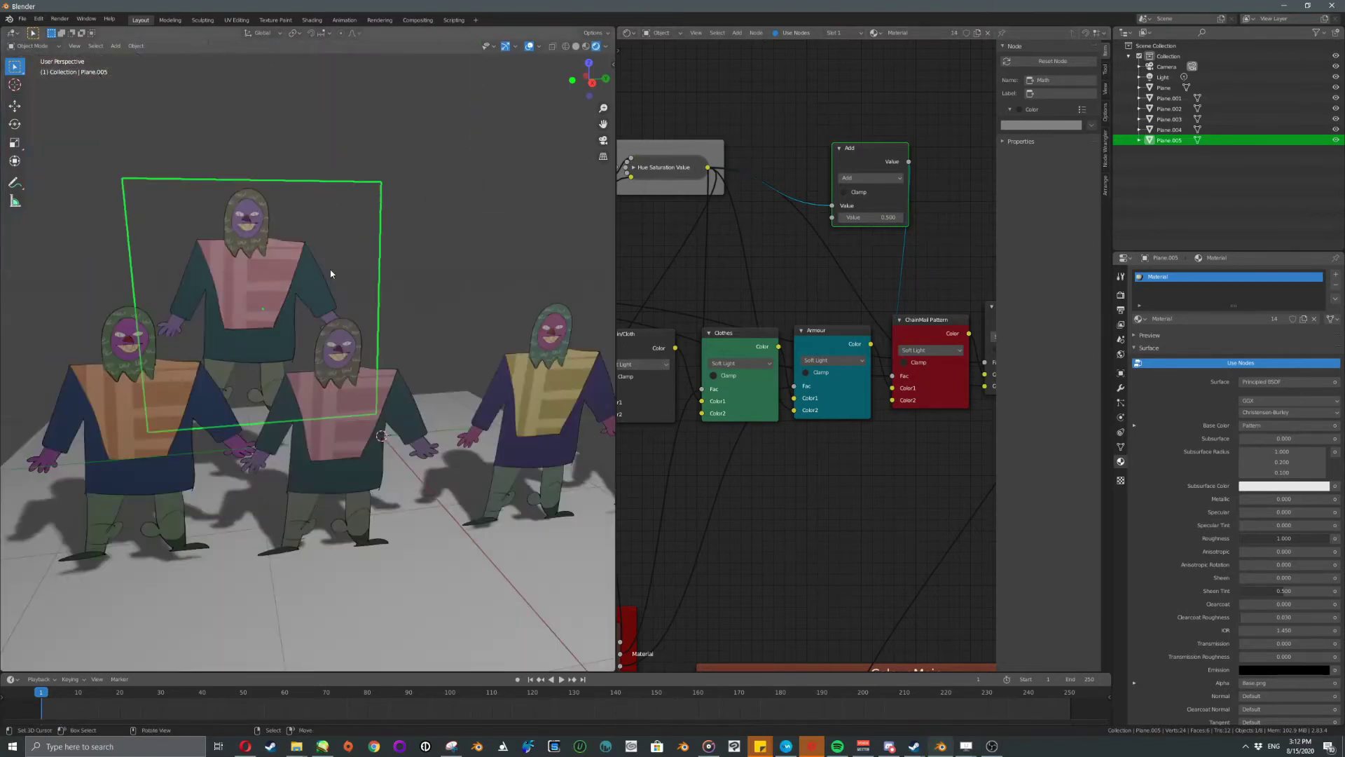
scroll(425, 279, "up", 2)
mouse_move(871, 217)
left_mouse_down()
mouse_move(918, 218)
mouse_move(871, 217)
mouse_move(890, 217)
left_mouse_up()
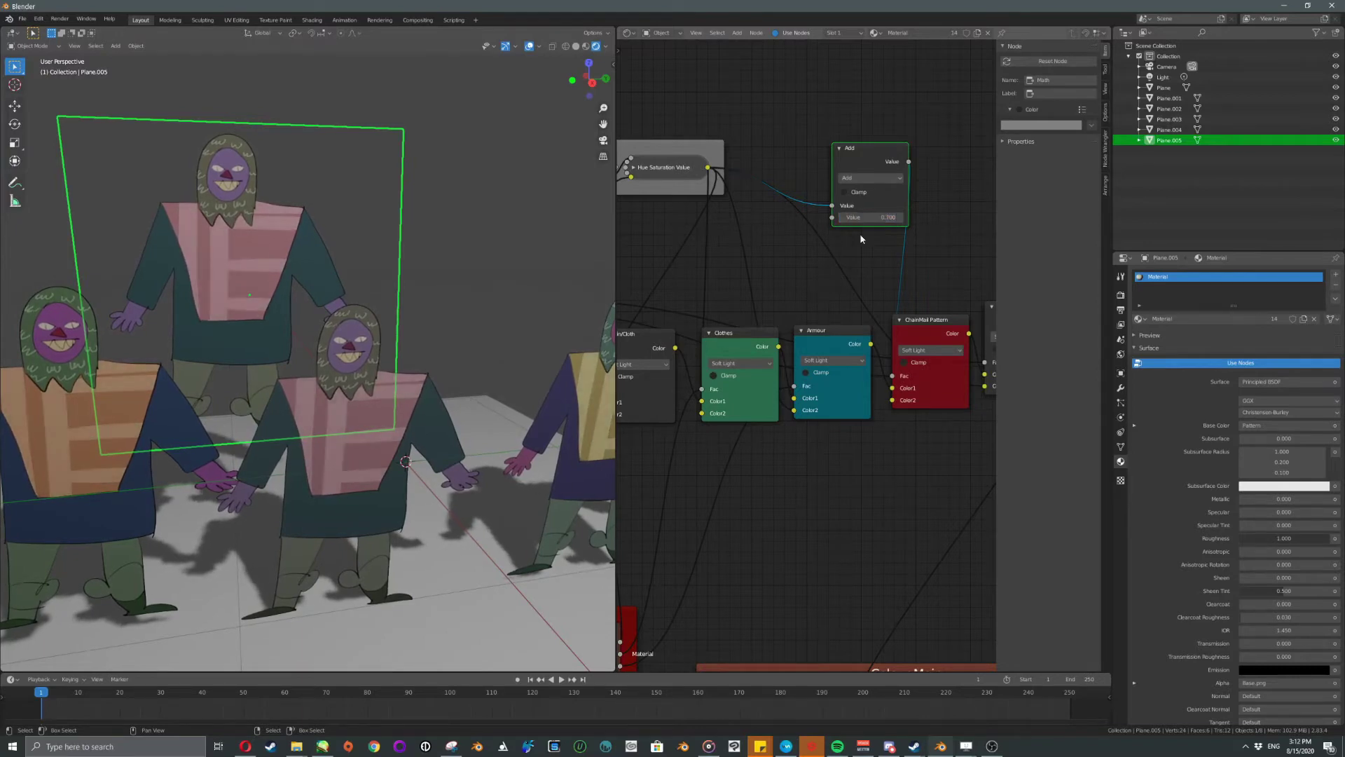
Duplicate the raised character beside itself to check the randomized pattern colours, and delete that copy.
scroll(400, 290, "down", 2)
middle_click_drag(401, 290, 377, 338)
key("shift+d")
left_click(548, 268)
scroll(459, 291, "up", 6)
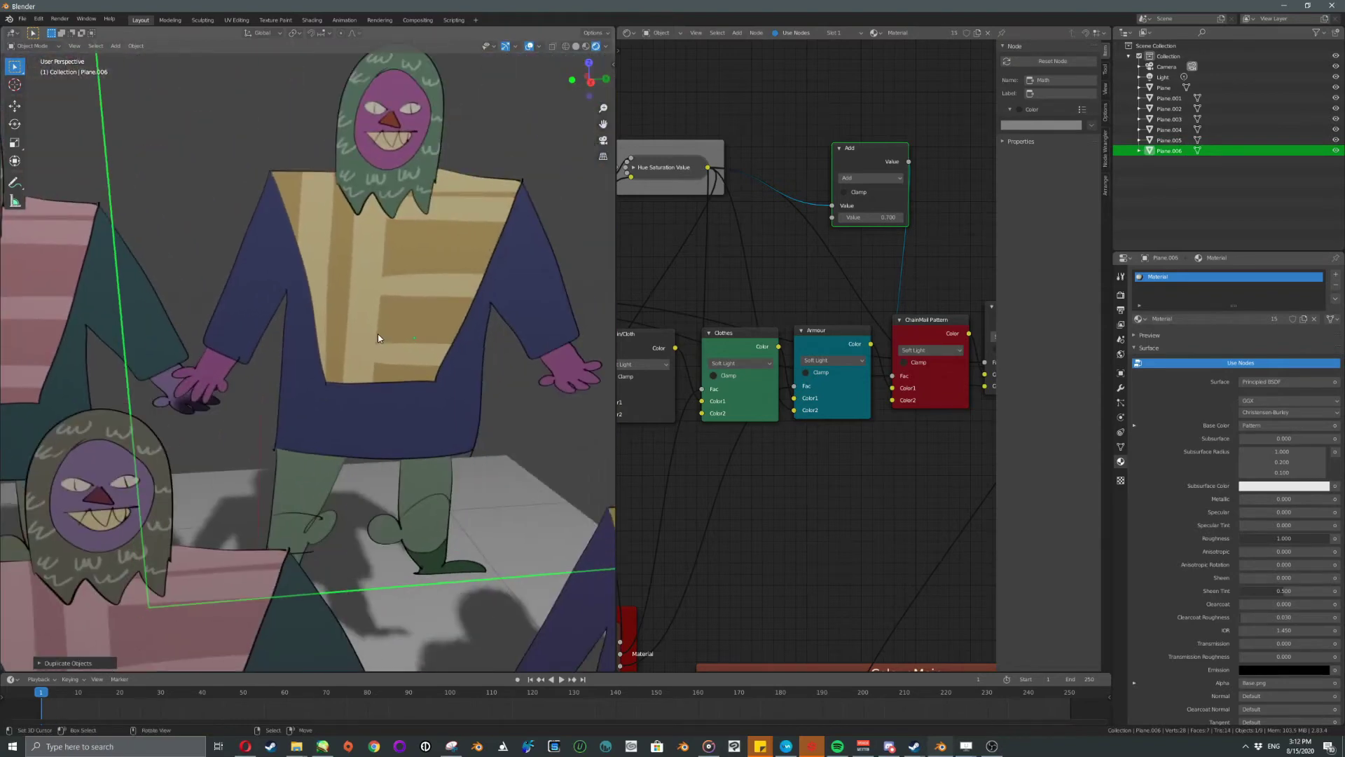
scroll(700, 261, "down", 2)
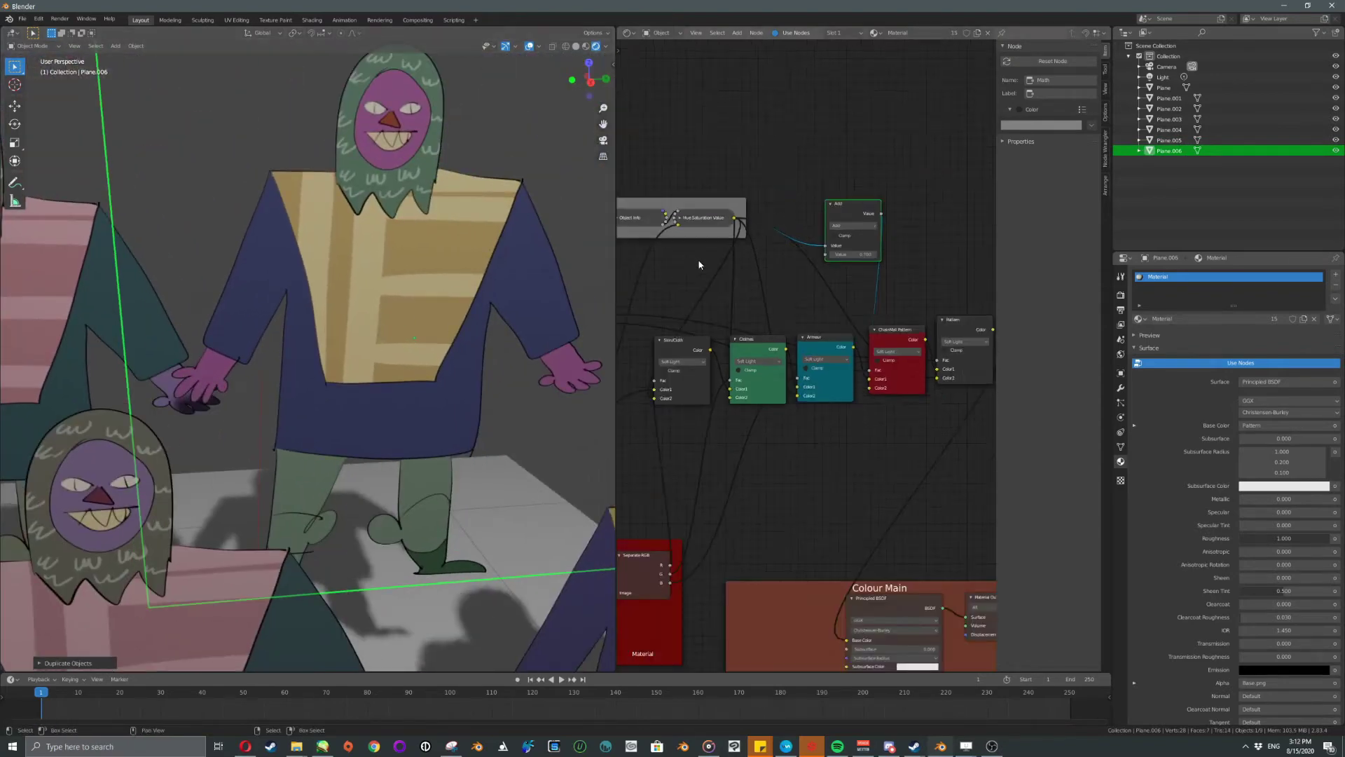
key("Delete")
scroll(452, 372, "down", 3)
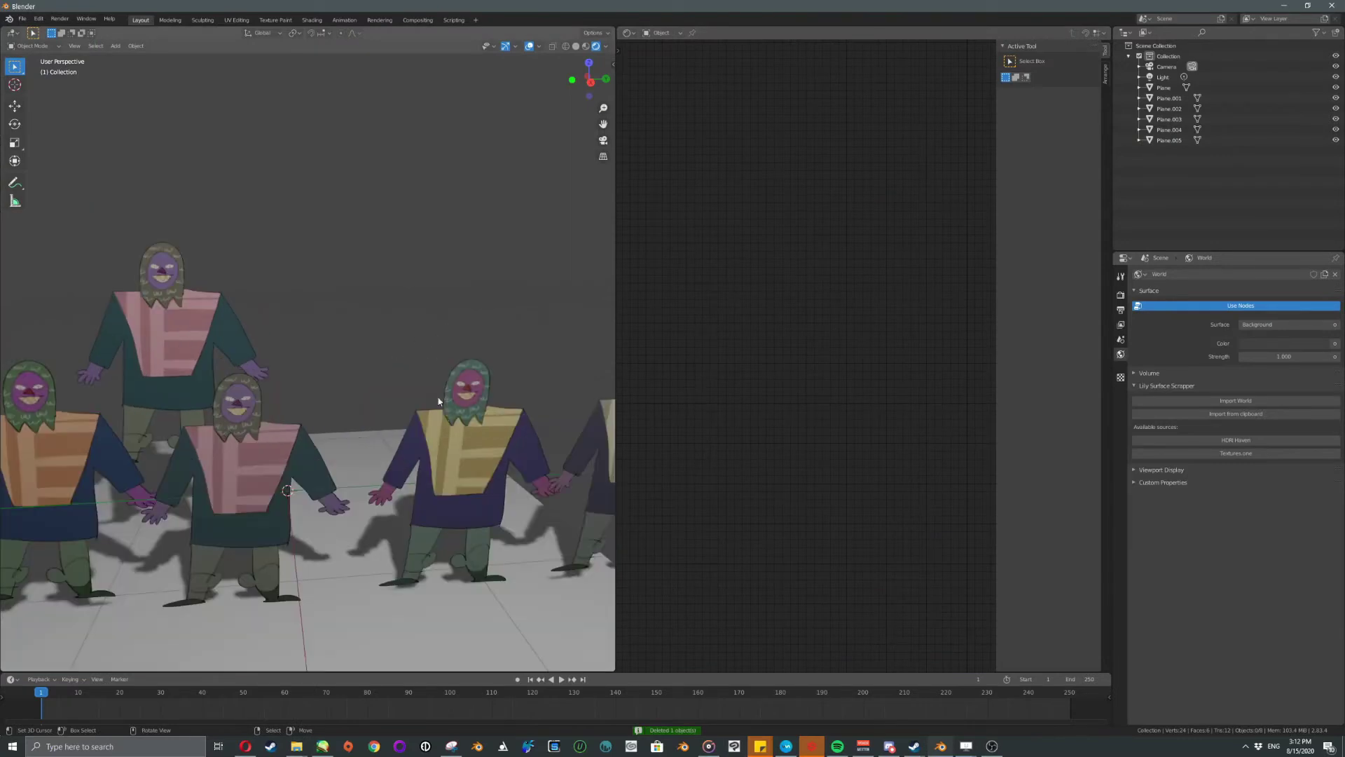
Select the raised-row-free character with the yellow chest and move its Pattern node farther from the ChainMail Pattern node.
left_click(466, 455)
scroll(749, 350, "down", 2)
scroll(868, 320, "up", 5)
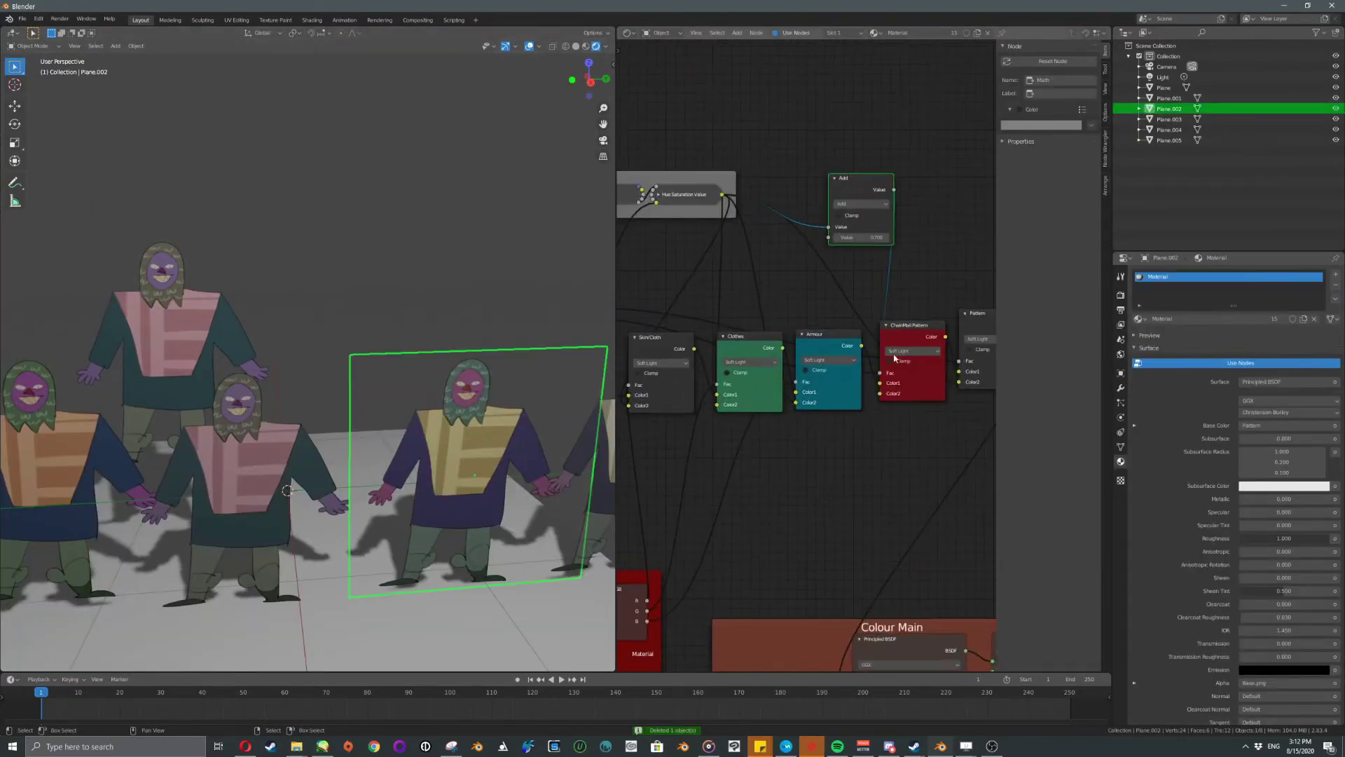
left_click_drag(869, 321, 899, 333)
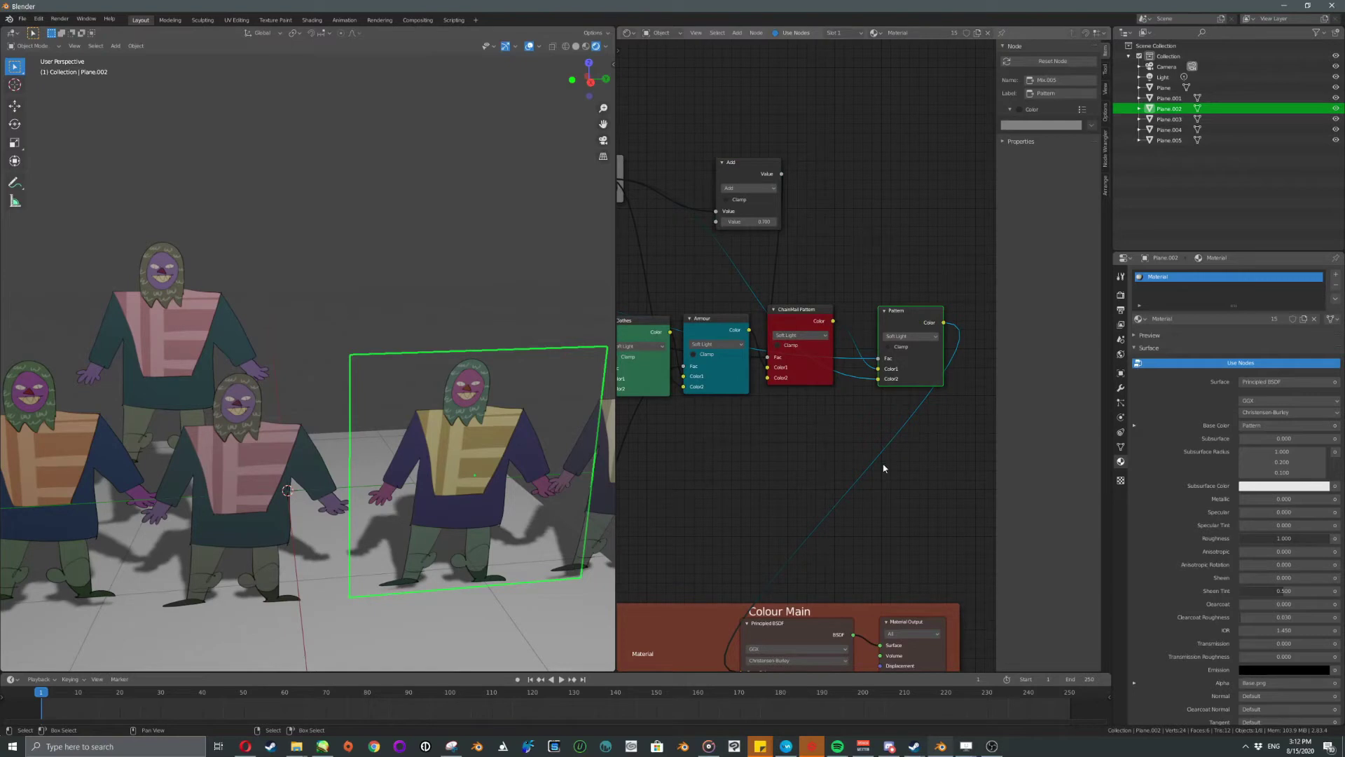
left_click(991, 746)
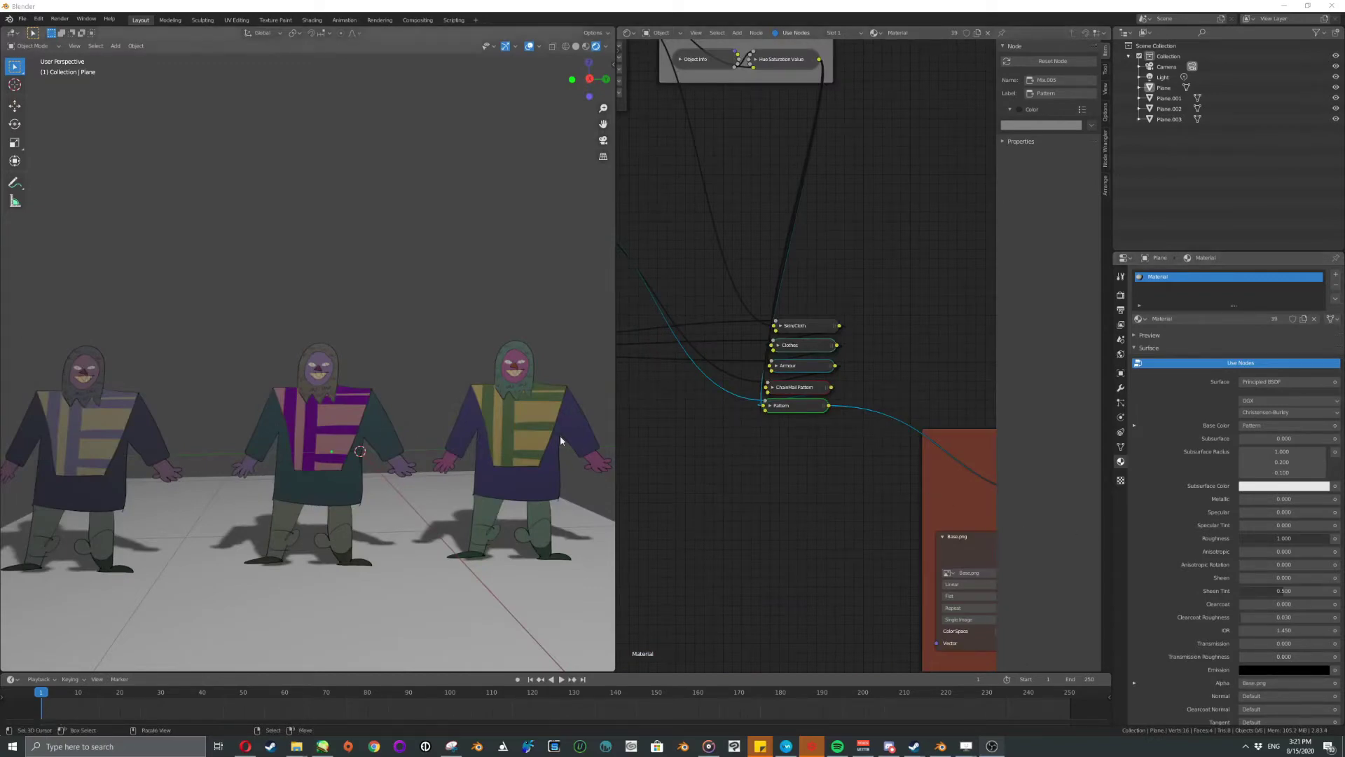
Examine the Mask01 and Mask02 frames and the chain-mail pattern on the middle character's hood.
scroll(821, 405, "down", 3)
middle_click_drag(816, 384, 916, 409)
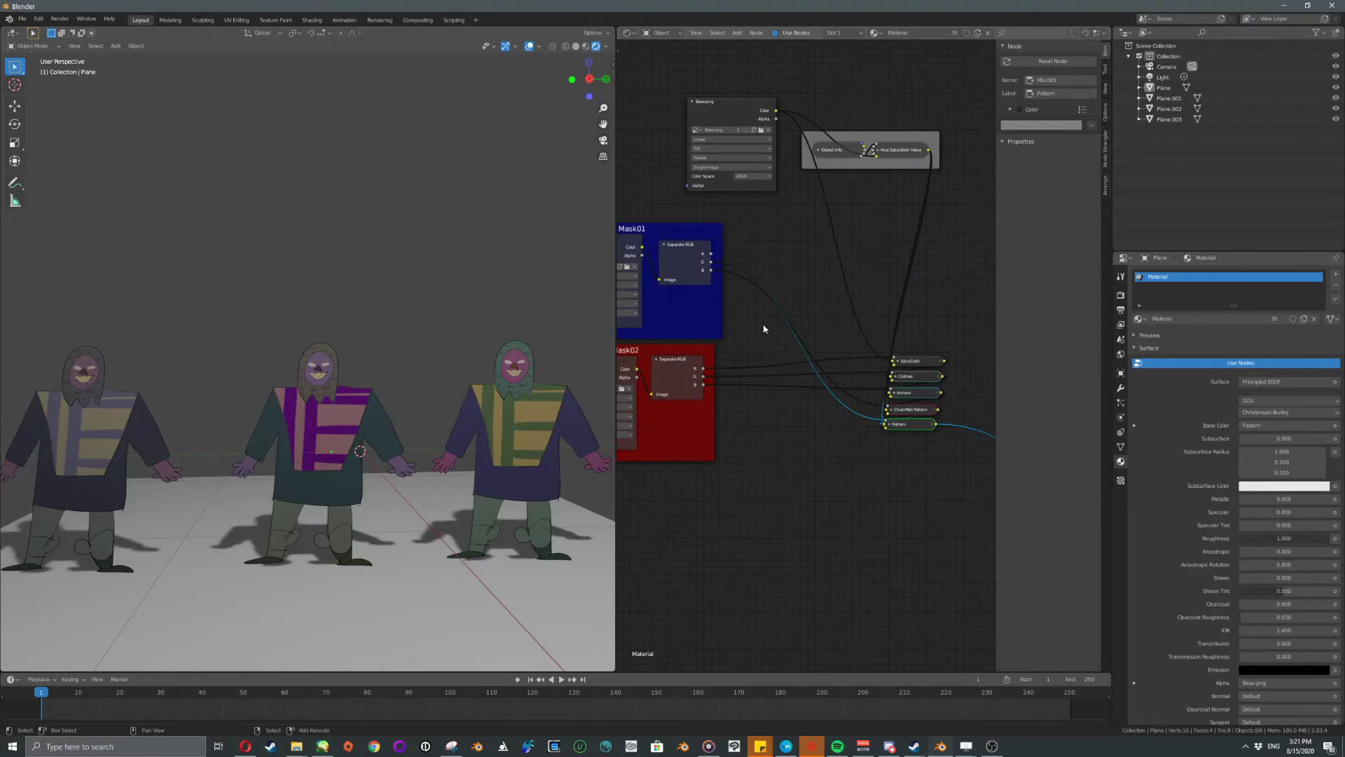
middle_click_drag(763, 323, 858, 356)
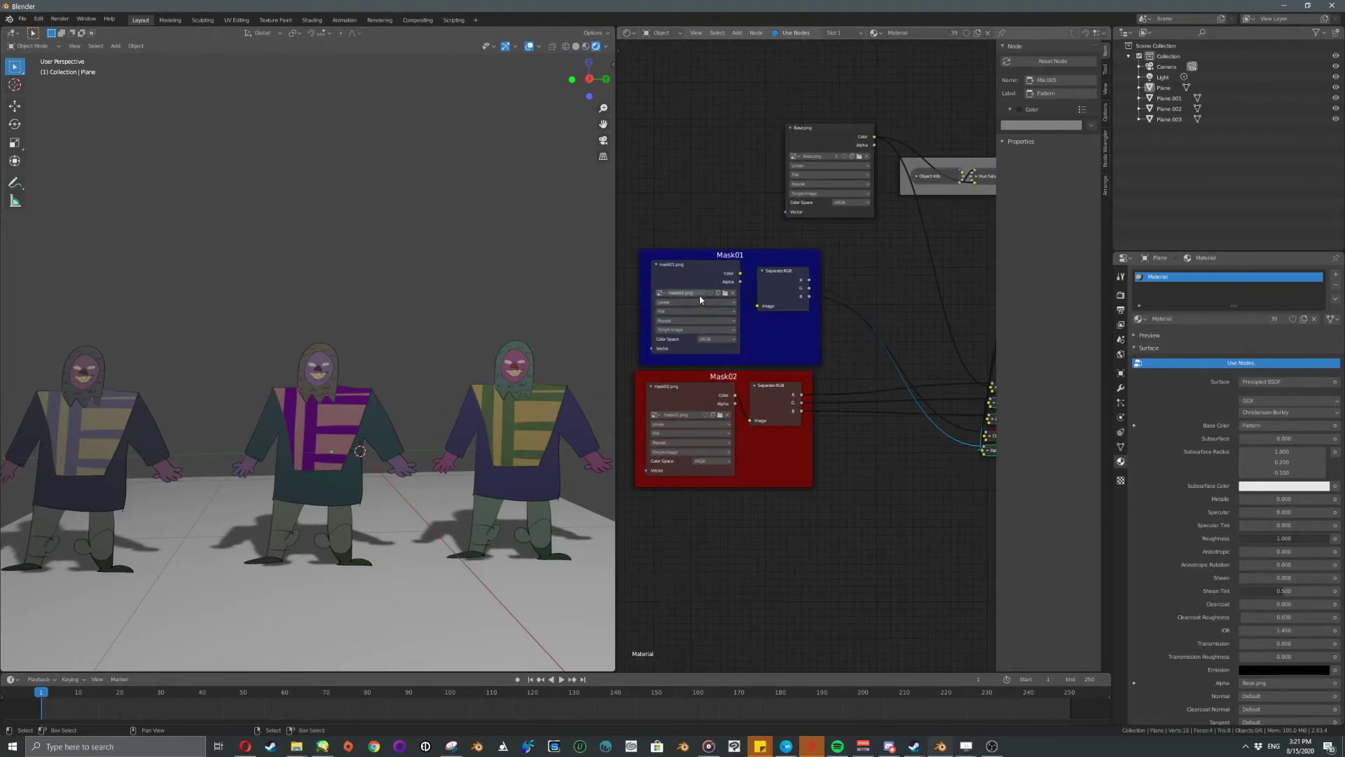
scroll(425, 346, "up", 5)
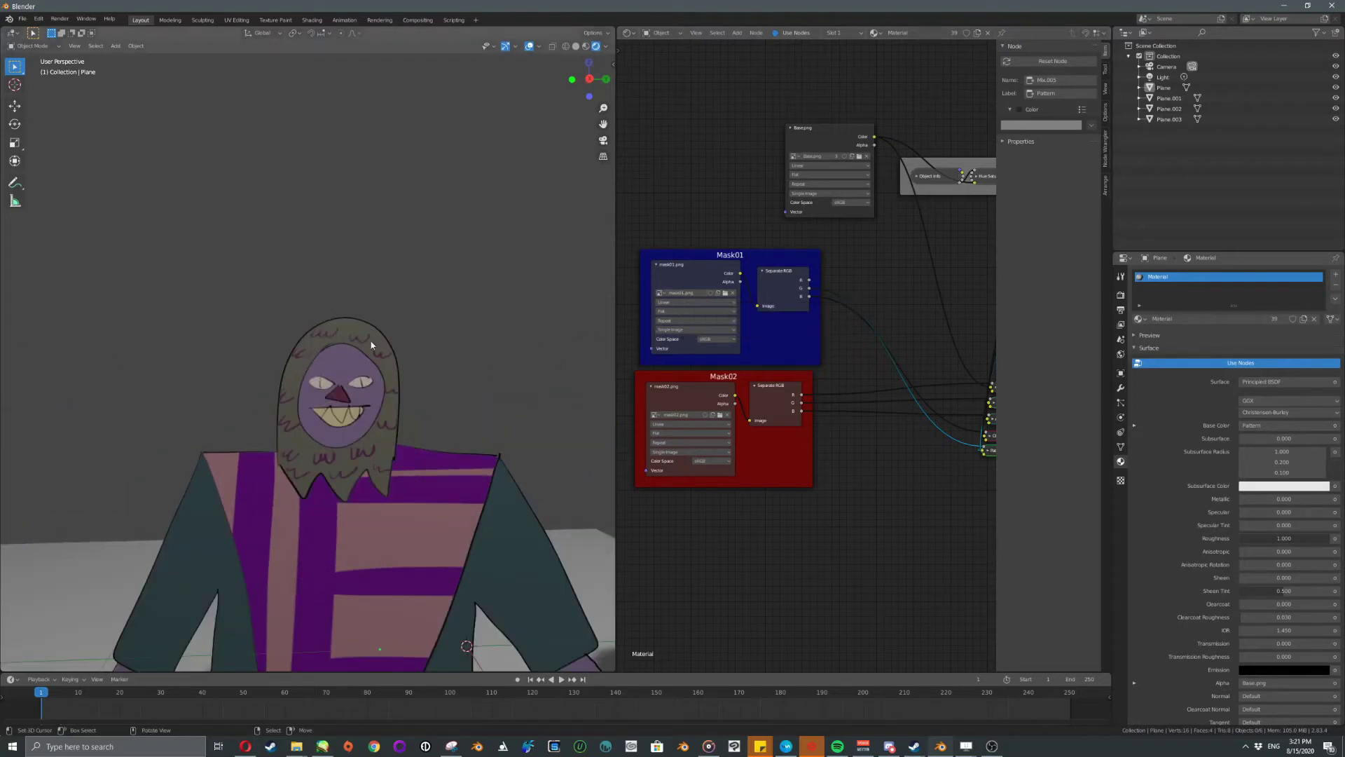
scroll(355, 337, "up", 5)
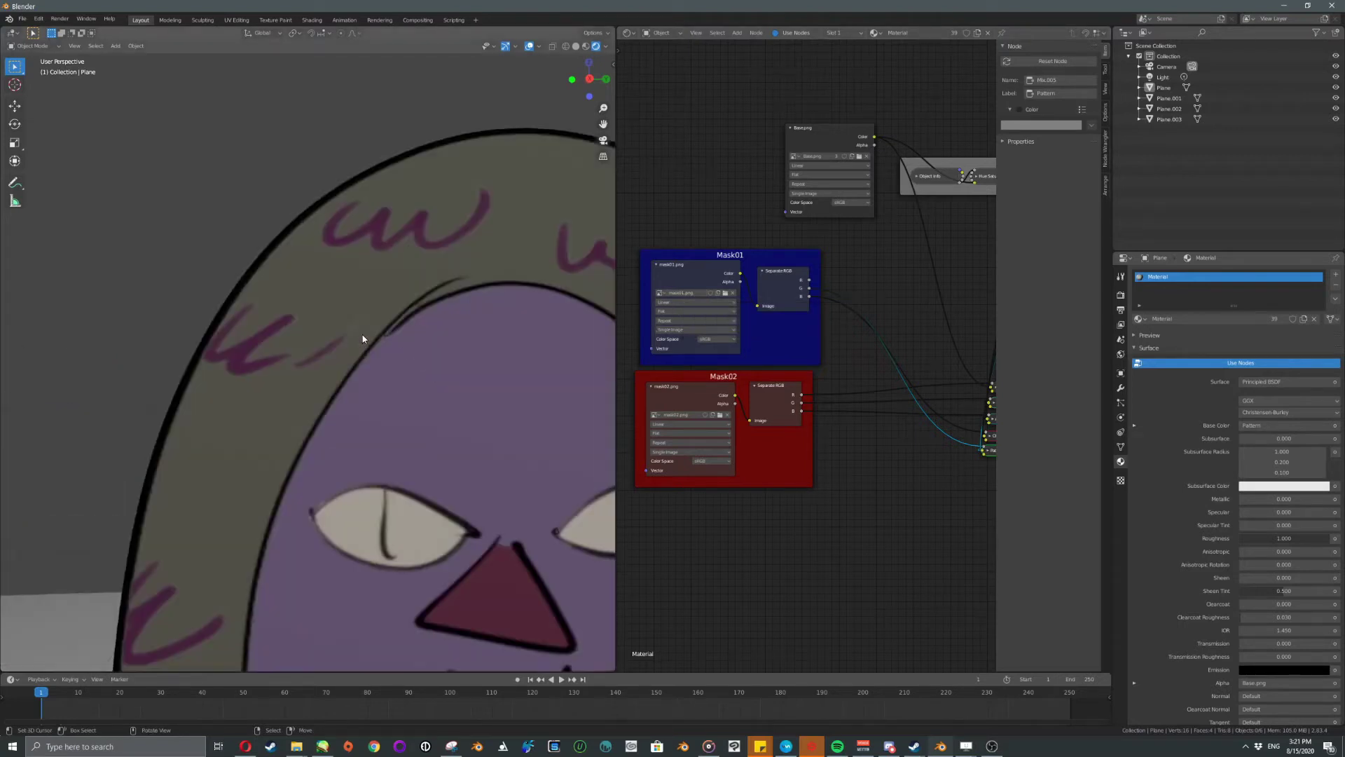
scroll(386, 283, "down", 5)
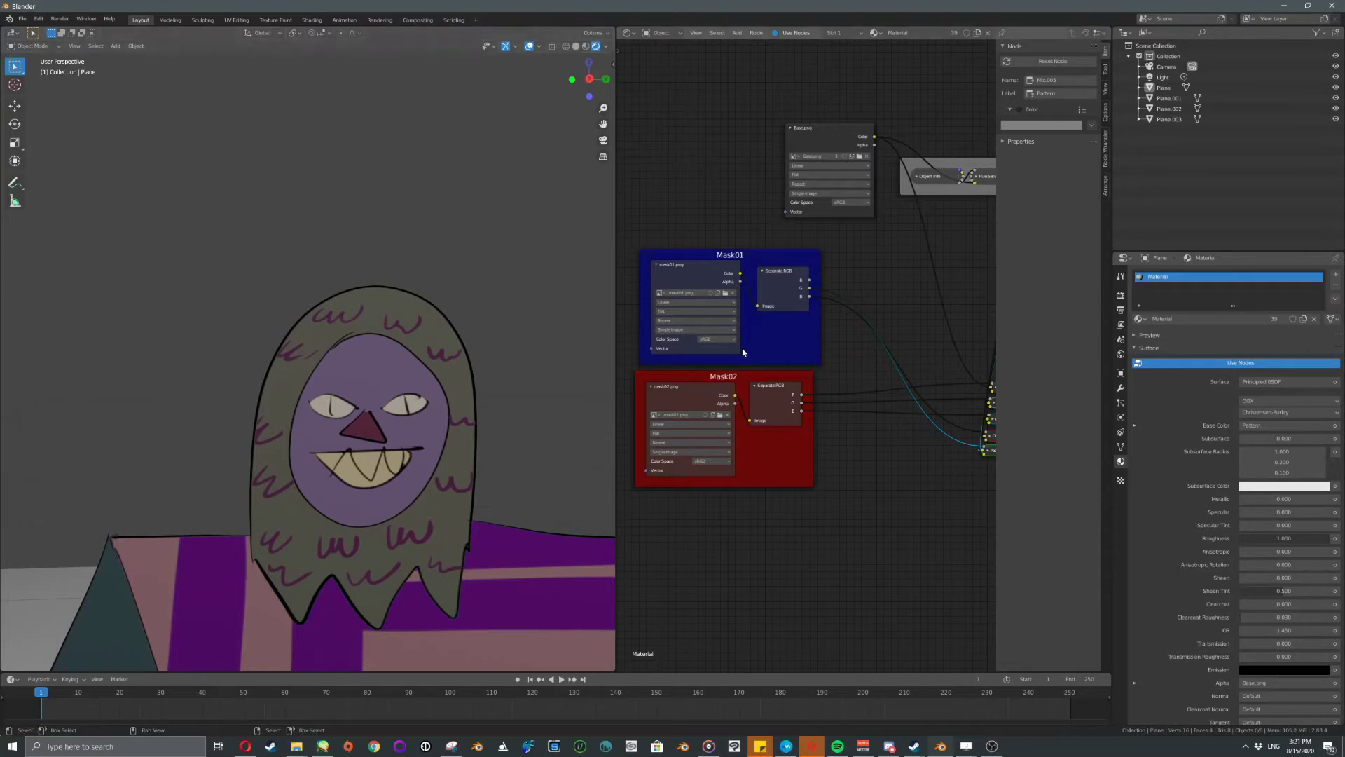
middle_click_drag(941, 367, 834, 362)
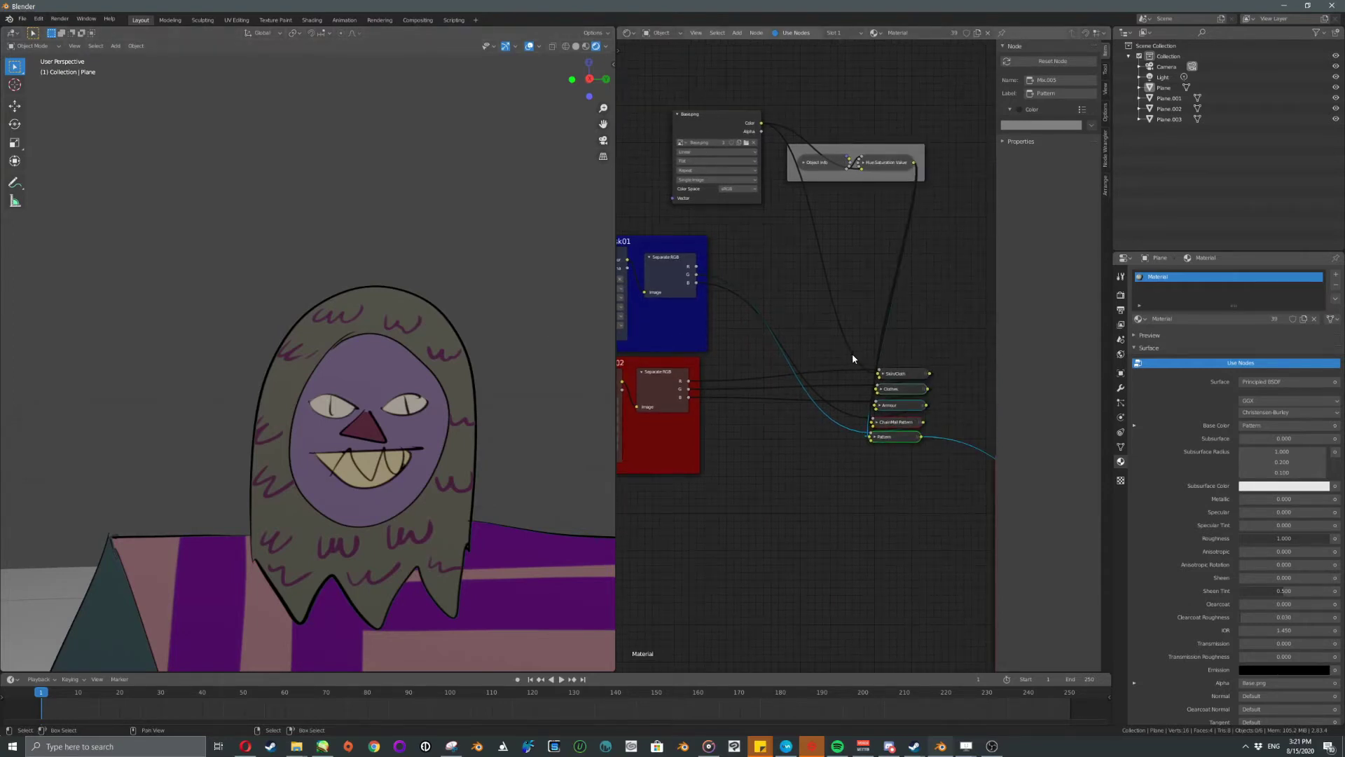
Inspect the ChainMail Pattern node's blend settings and compare the pattern colours across the characters.
left_click(897, 421)
scroll(897, 422, "up", 2)
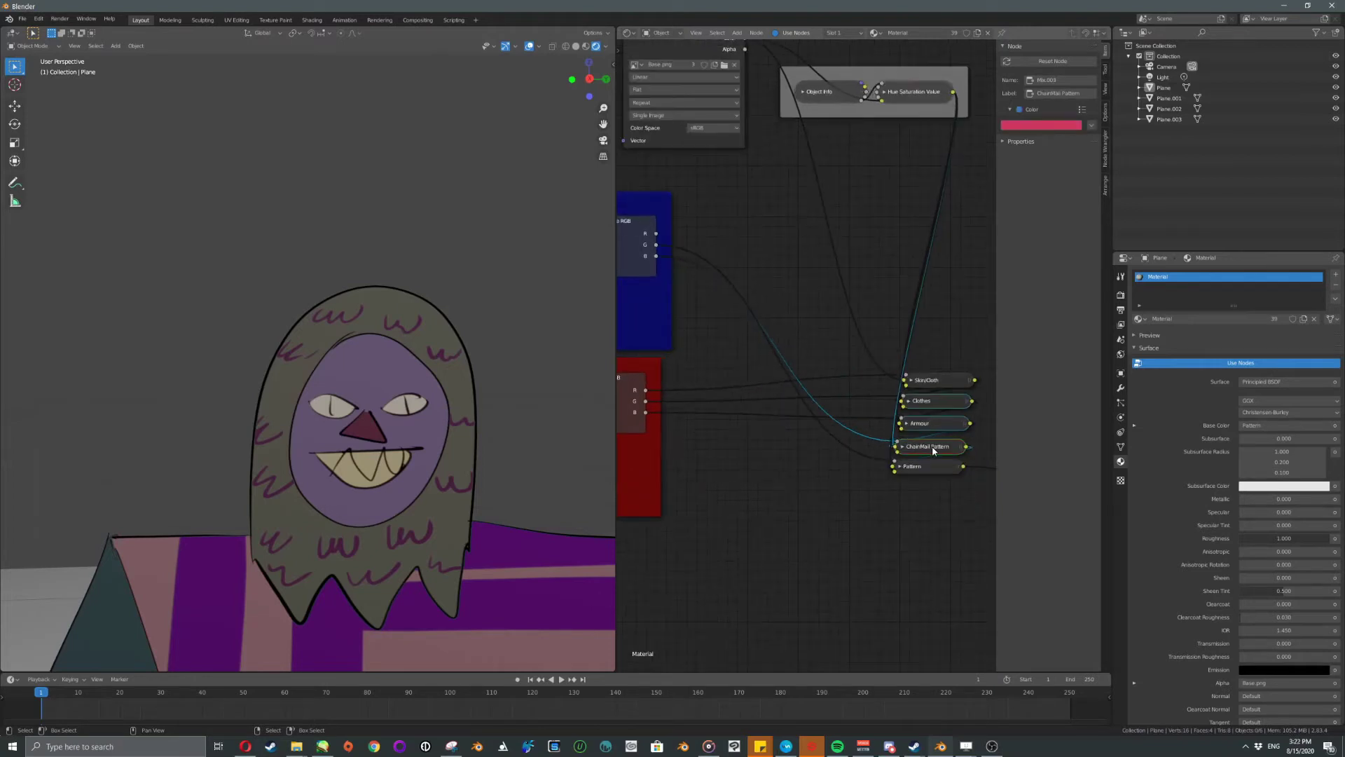
middle_click_drag(933, 464, 831, 381)
scroll(829, 379, "up", 6)
left_click(757, 359)
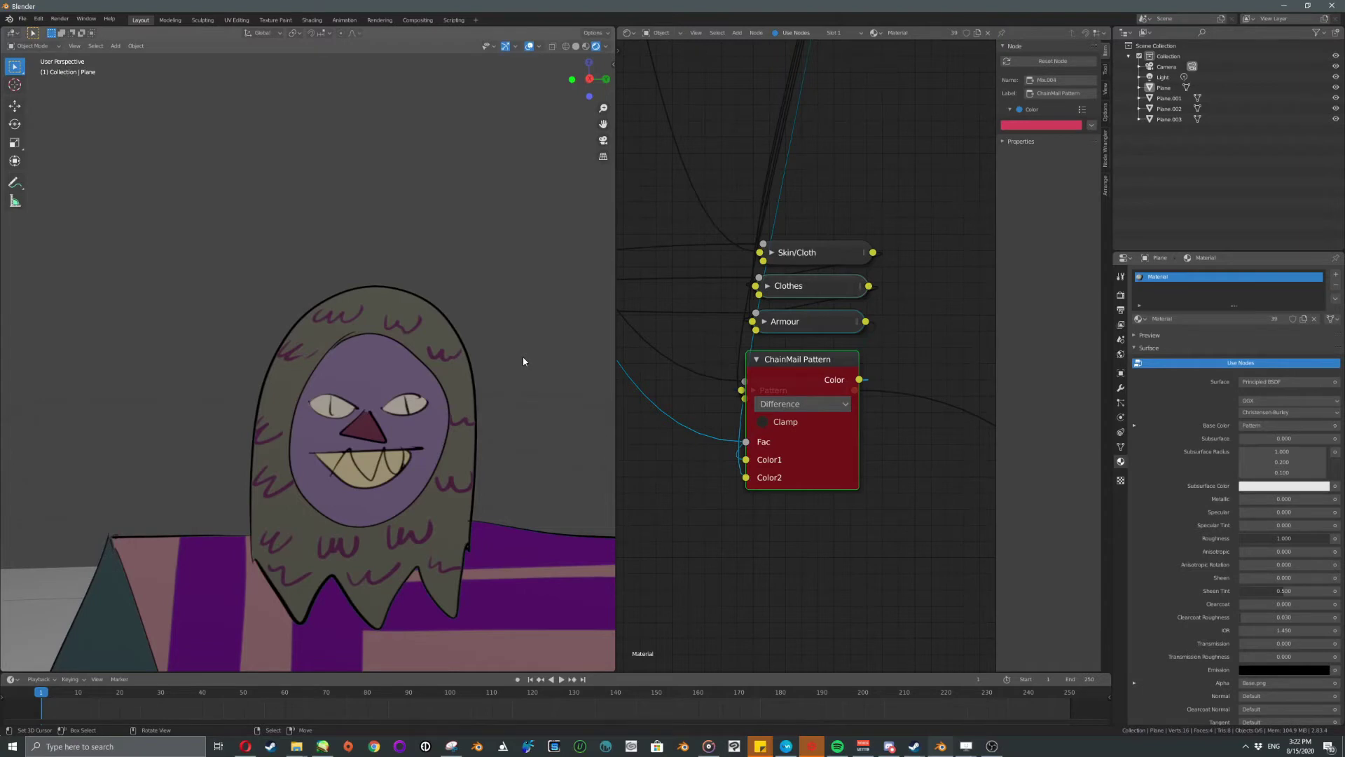
left_click(756, 359)
scroll(439, 403, "down", 5)
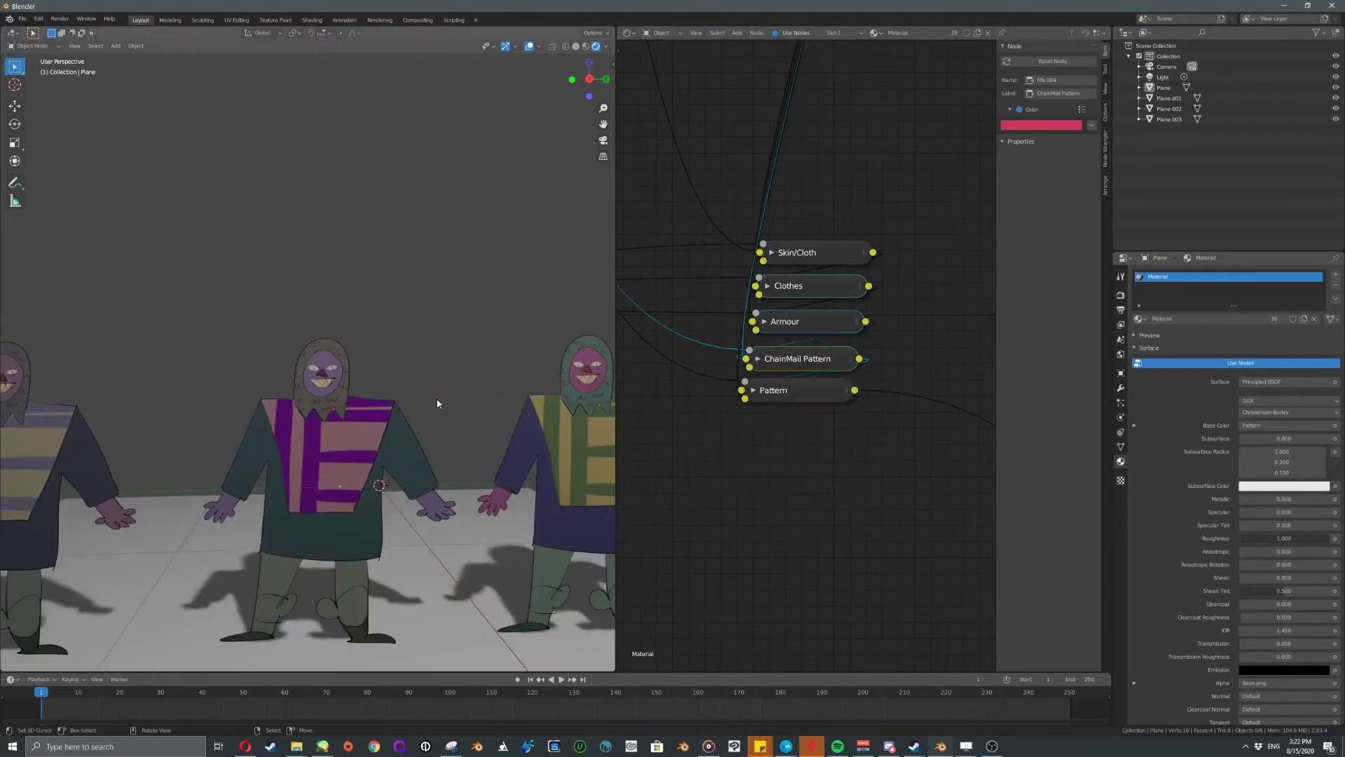
middle_click_drag(601, 378, 403, 376, "shift")
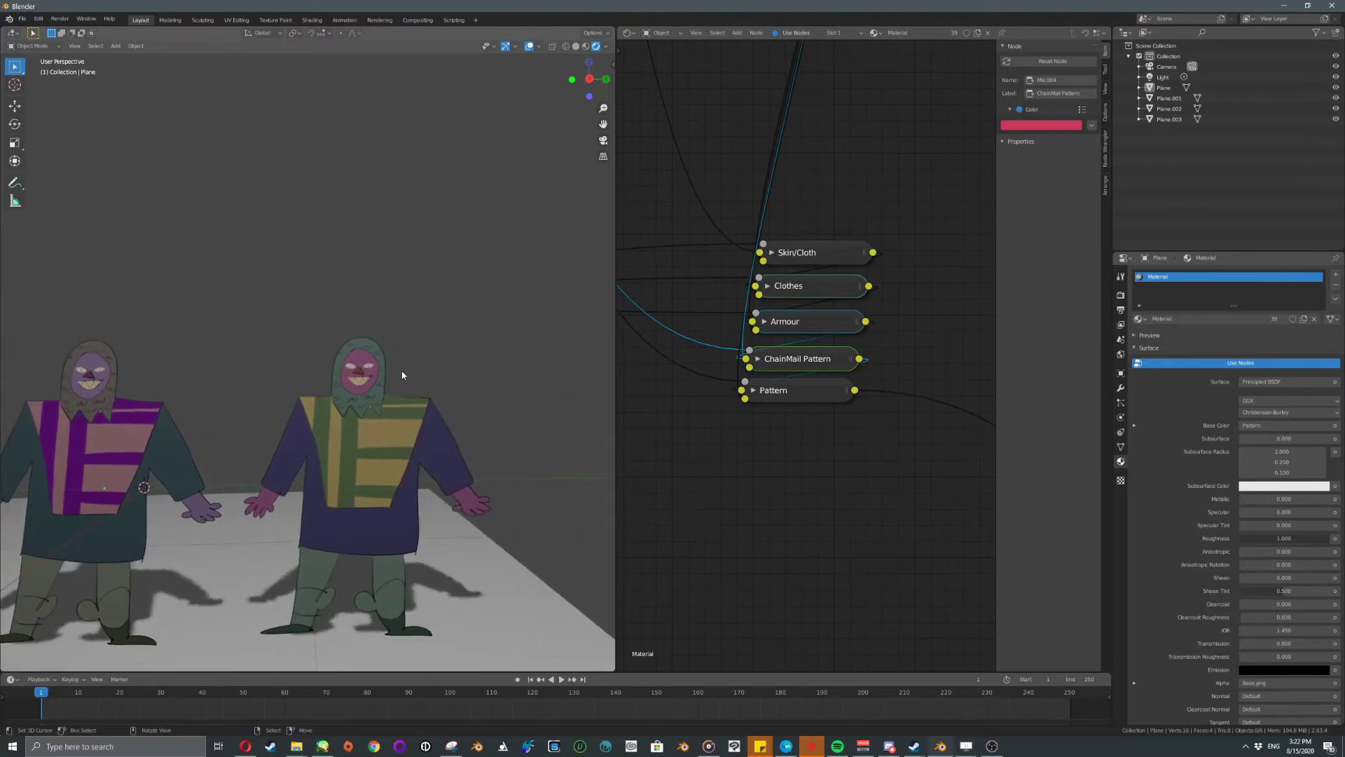
middle_click_drag(140, 403, 497, 356, "shift")
Align the Pattern node beneath ChainMail Pattern and reposition the five collapsed Mix nodes together as a group.
left_click(796, 390)
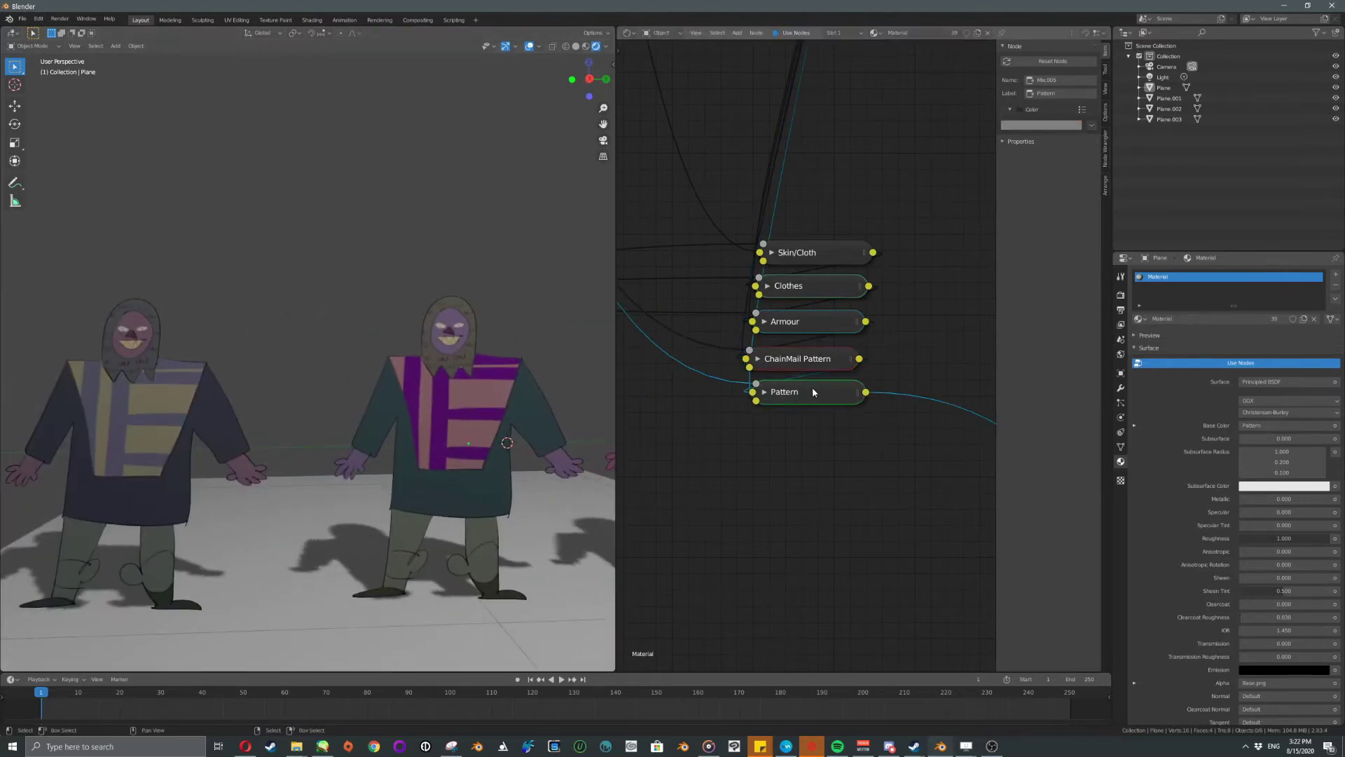
scroll(805, 390, "down", 4)
key("b")
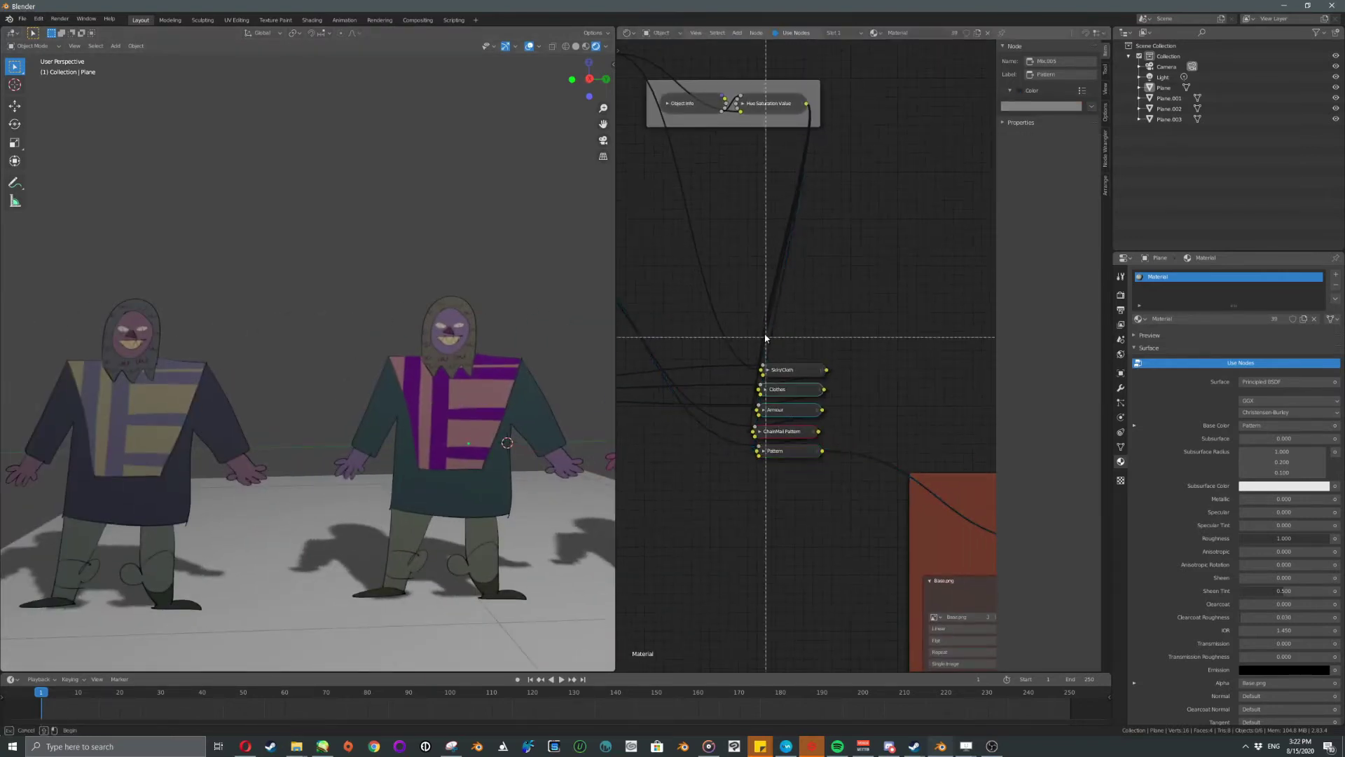
left_click_drag(766, 339, 859, 455)
key("g")
left_click(904, 380)
Move the Mask01 and Mask02 frames closer to the Mix nodes and place the Base.png texture node just above them.
scroll(879, 397, "down", 4)
middle_click_drag(784, 424, 823, 448)
left_click(794, 414)
key("b")
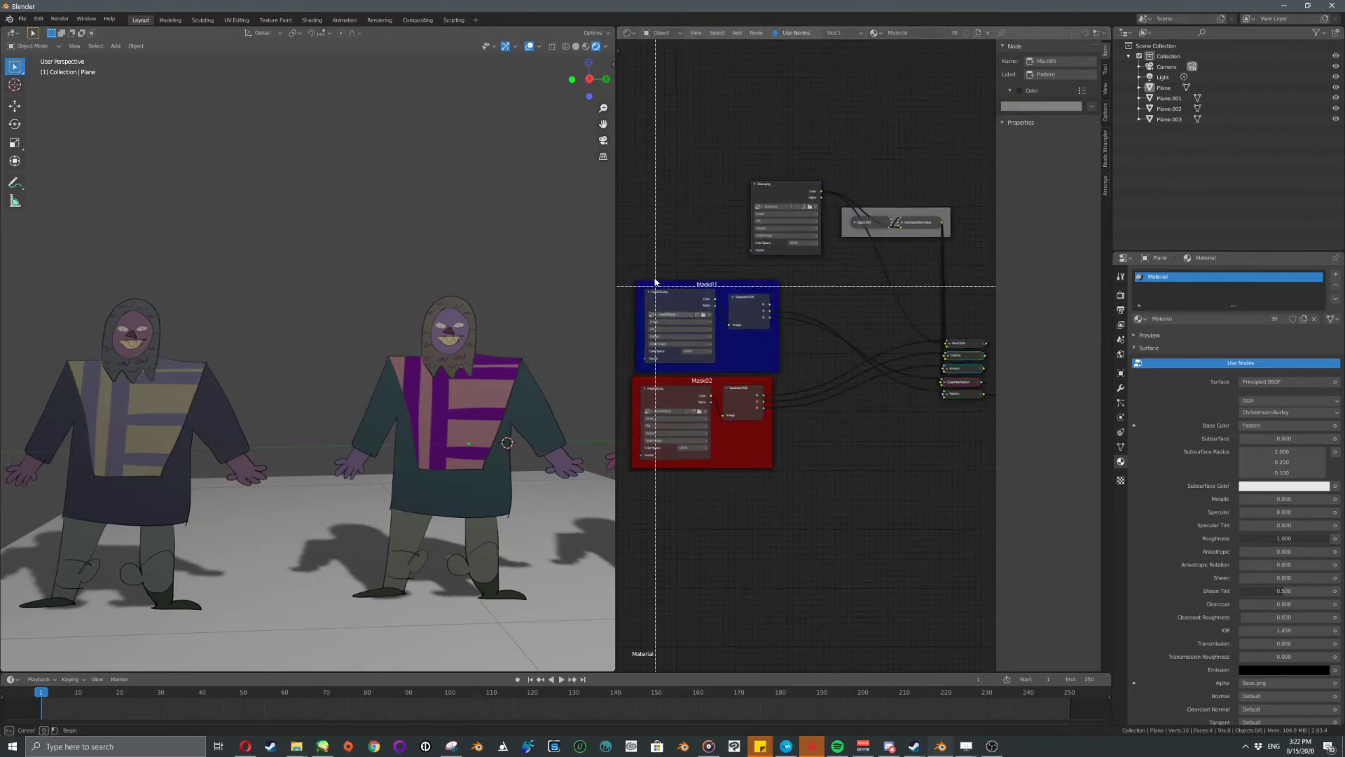
left_click_drag(655, 286, 786, 501)
key("g")
left_click(907, 484)
left_click_drag(791, 192, 786, 225)
Move the Colour Main frame up so it sits level with the mask frames and Mix nodes.
middle_click_drag(981, 425, 785, 353)
scroll(802, 355, "down", 3)
left_click_drag(918, 376, 916, 231)
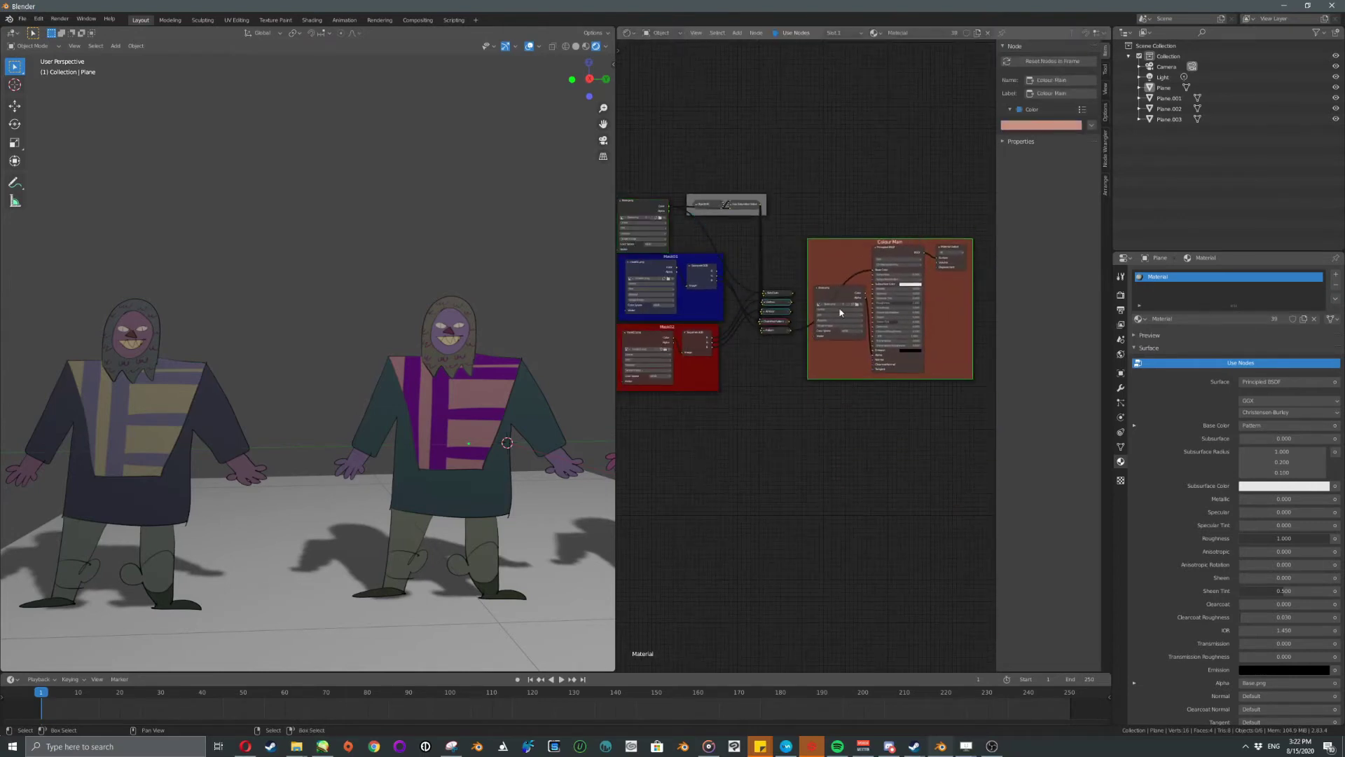
Expand the Skin/Cloth node to inspect it, and leave it collapsed in line above the Clothes node.
scroll(844, 381, "up", 5)
middle_click_drag(768, 372, 692, 218)
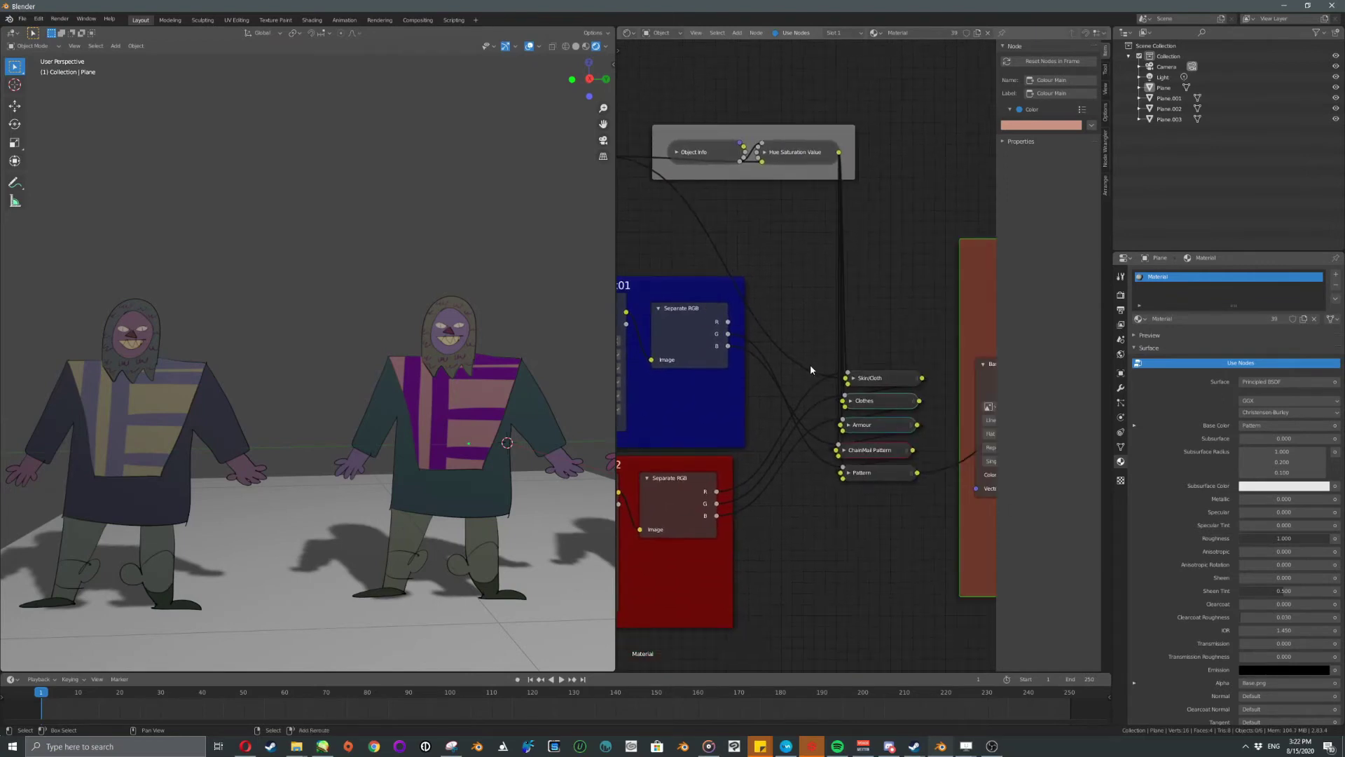
left_click(854, 380)
left_click_drag(877, 382, 921, 383)
scroll(860, 366, "up", 2)
left_click(874, 261)
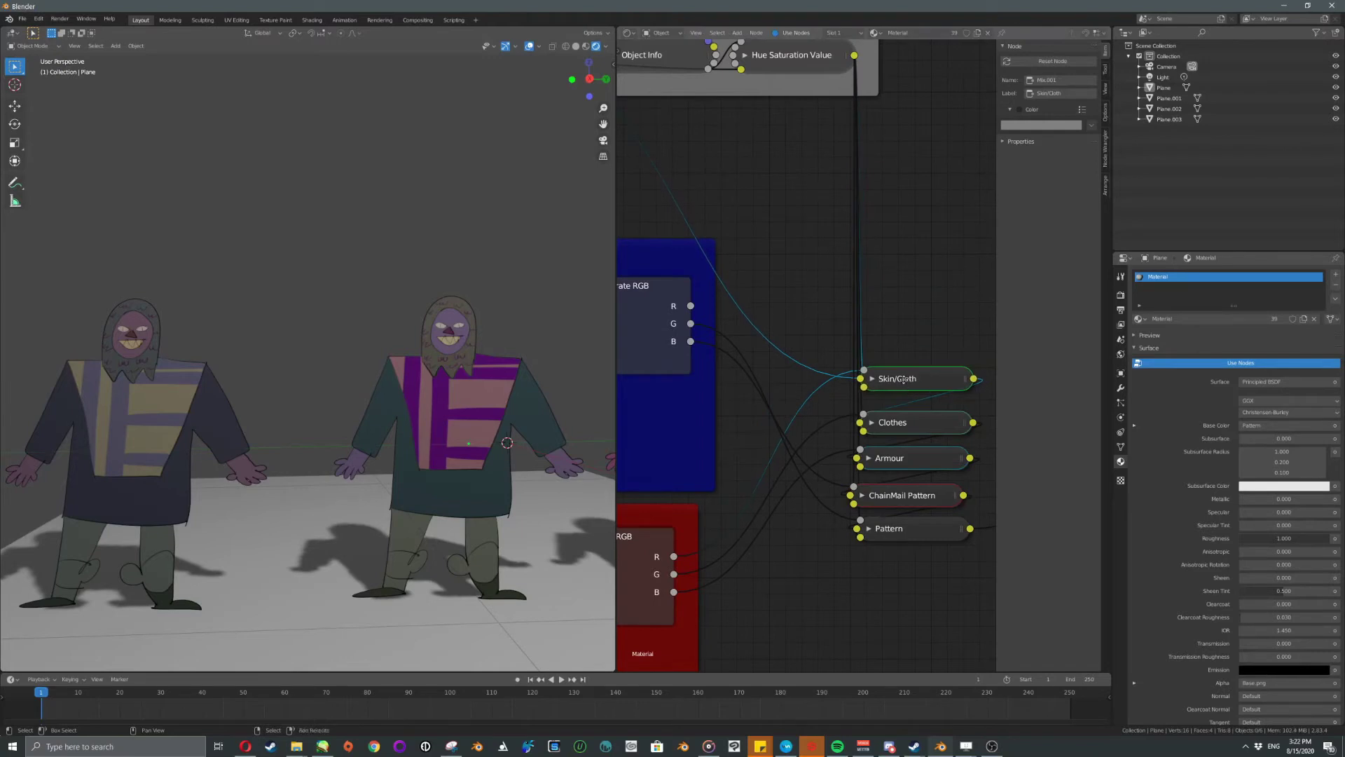
Move the Base.png texture node lower inside the Colour Main frame, beside the Principled BSDF's Alpha input.
middle_click_drag(939, 384, 901, 357)
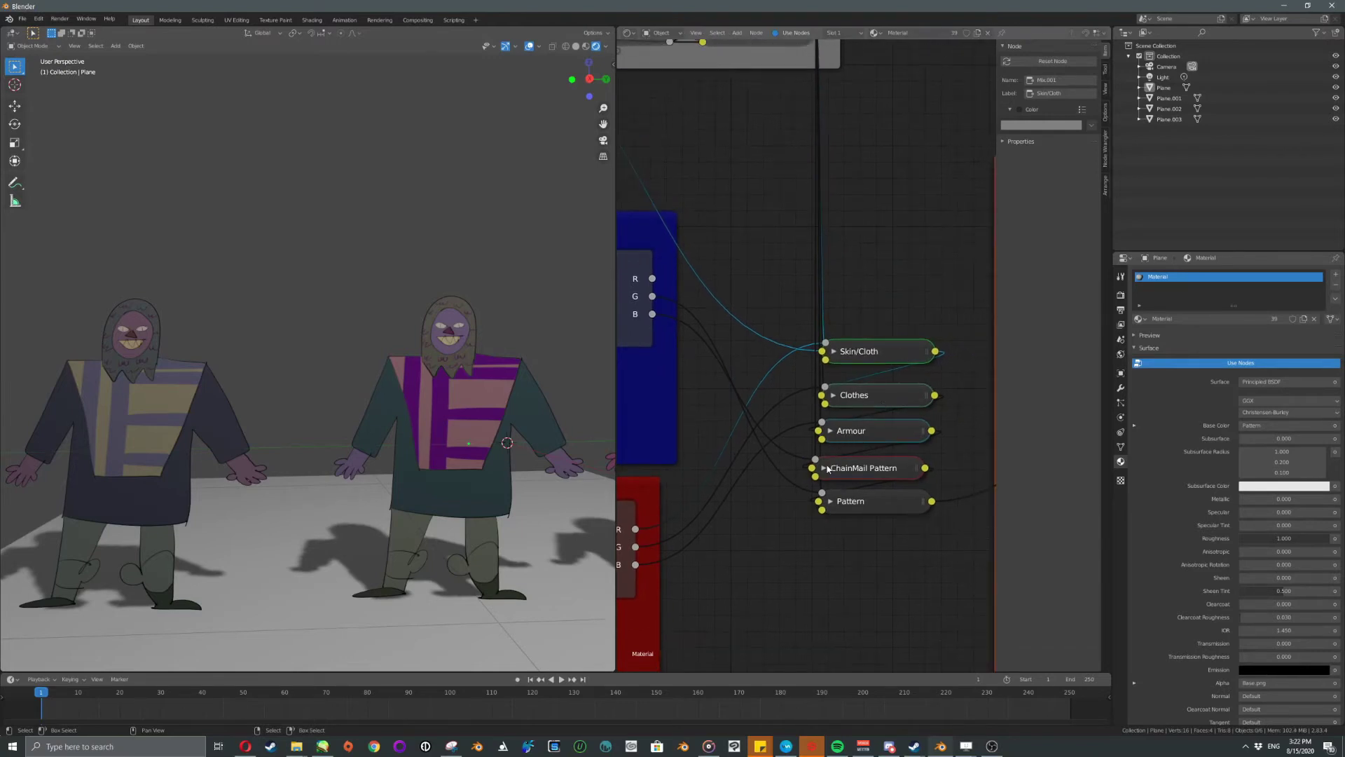
middle_click_drag(902, 483, 700, 478)
scroll(867, 472, "down", 3)
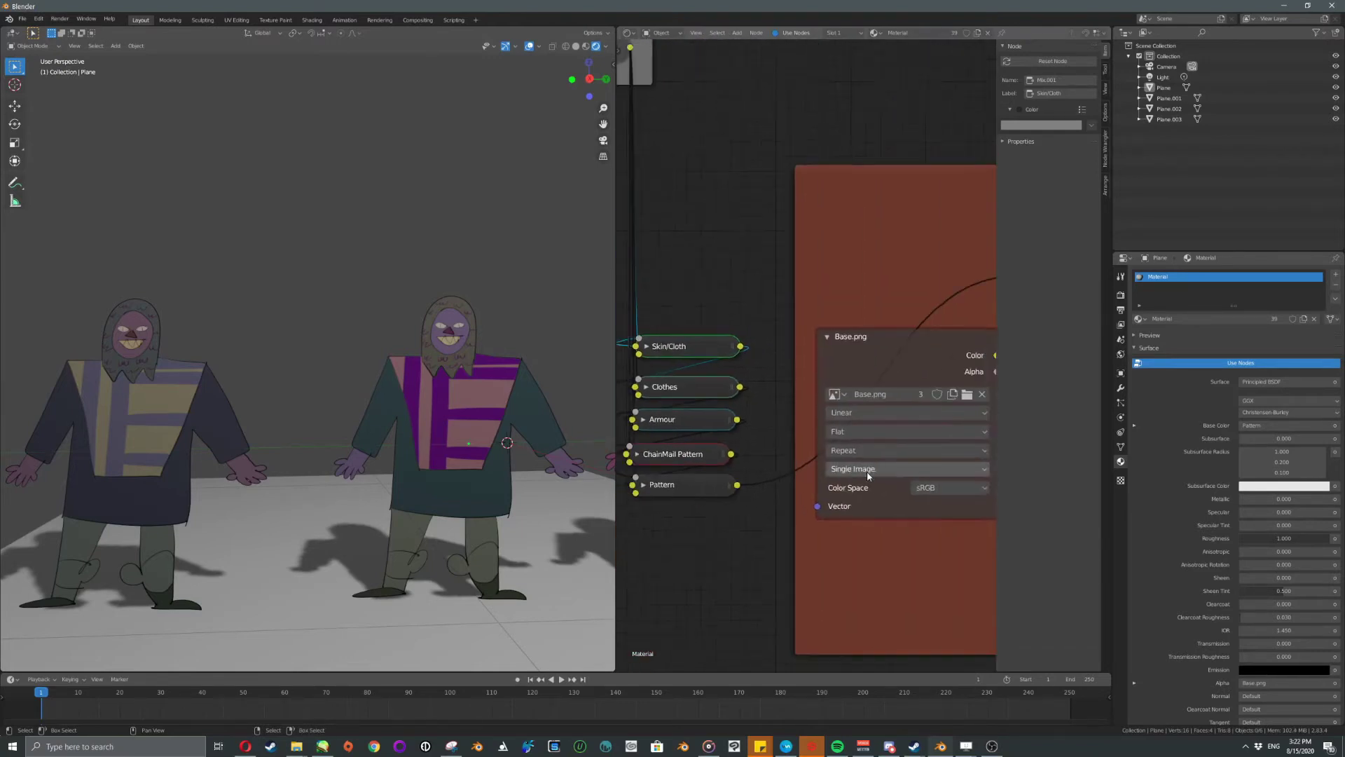
left_click_drag(898, 361, 897, 477)
middle_click_drag(896, 478, 785, 524)
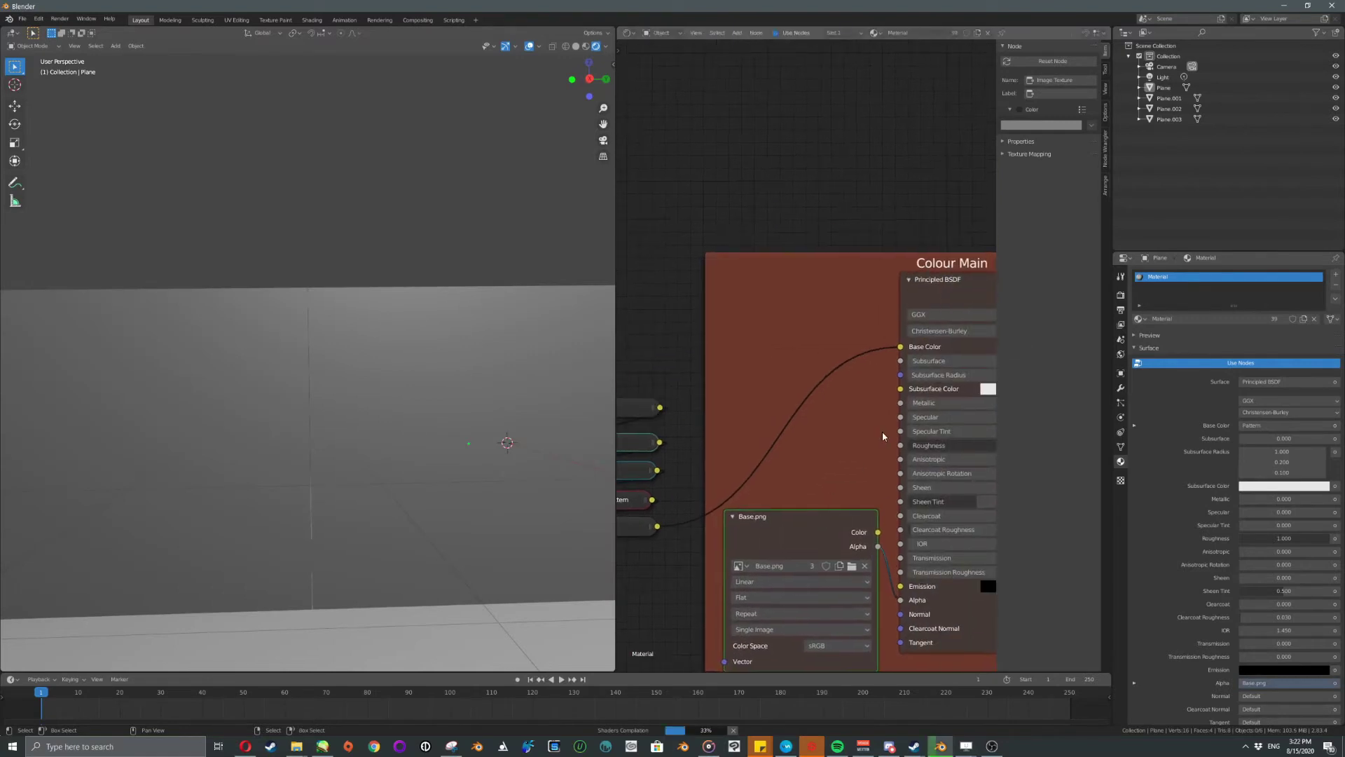
Select the Principled BSDF node and examine its settings and connection to the Material Output.
left_click(915, 286)
middle_click_drag(890, 356, 822, 353)
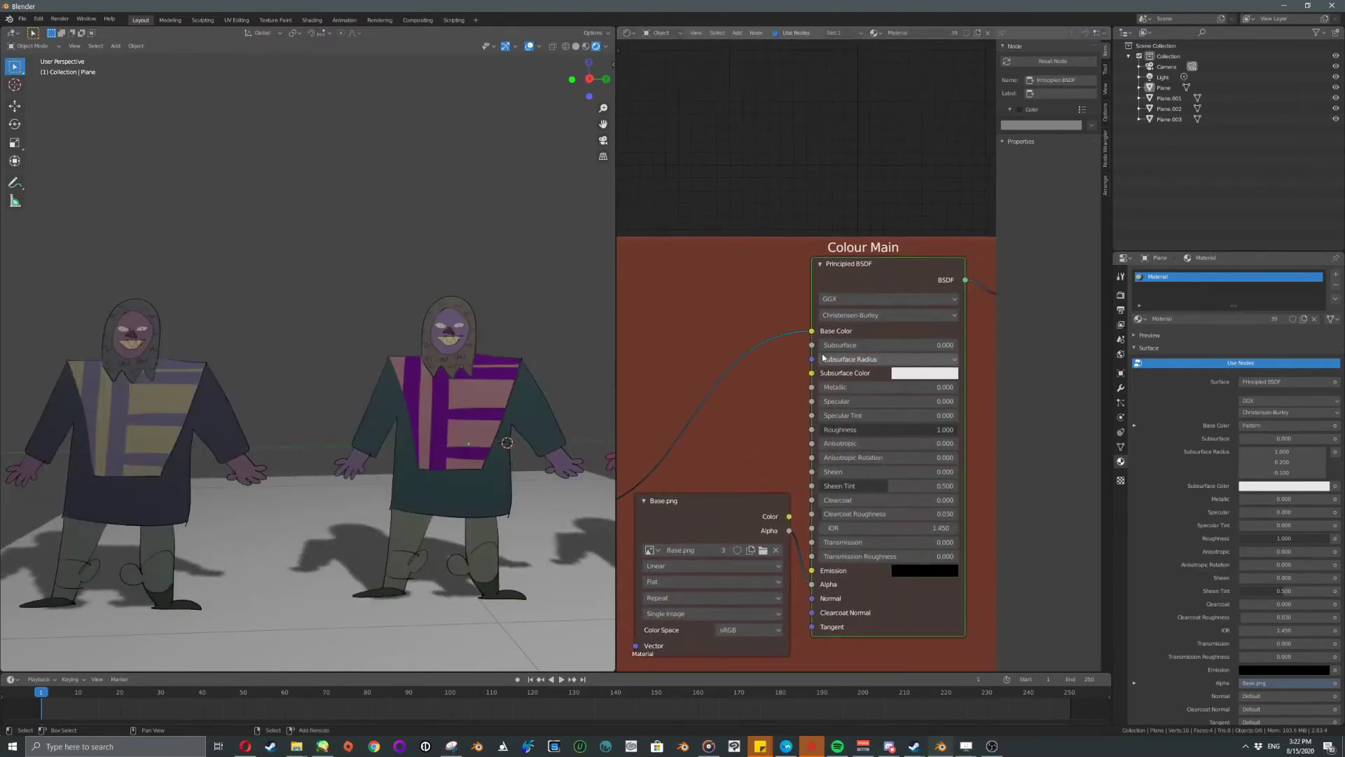
middle_click_drag(950, 340, 769, 373)
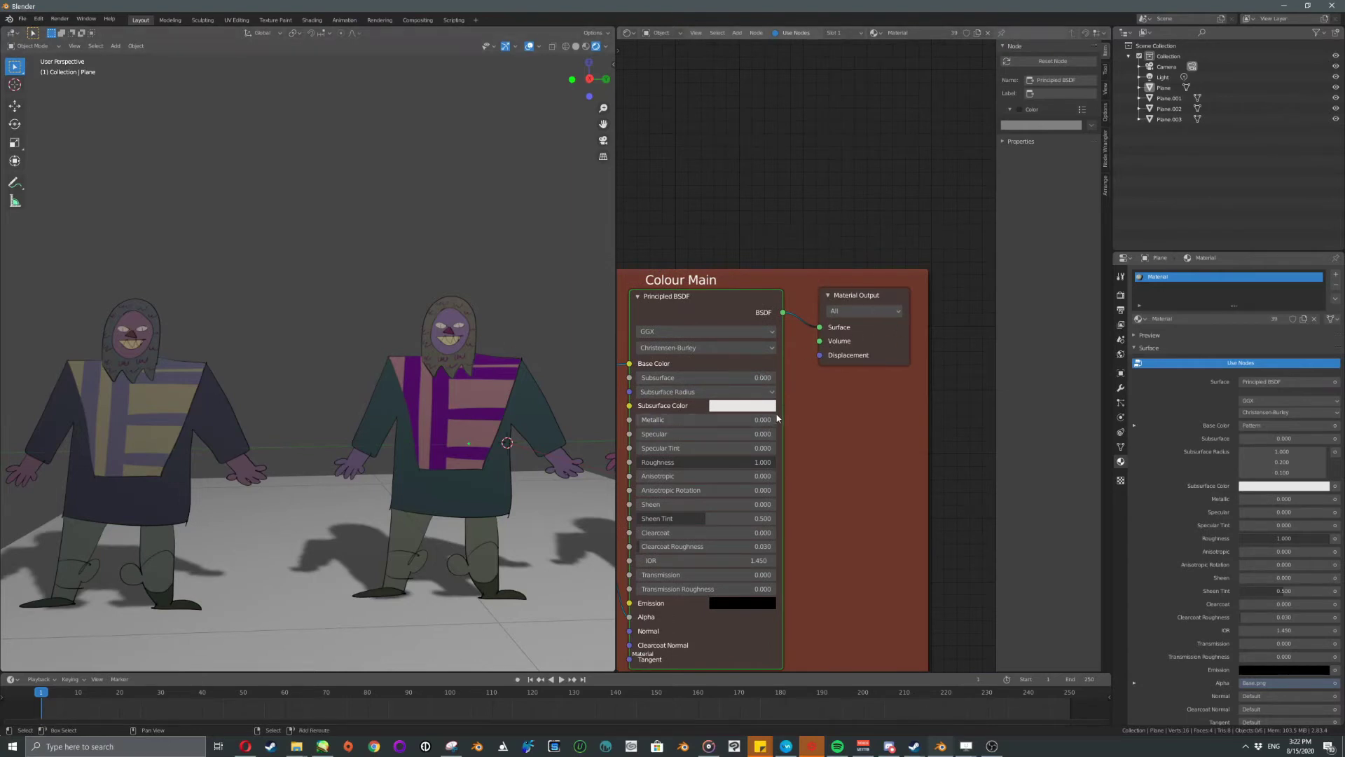
Preview the mask01.png texture on all the characters with the emission viewer.
scroll(834, 410, "left", 6, "ctrl")
scroll(833, 406, "down", 4)
middle_click_drag(670, 414, 918, 396)
scroll(772, 385, "up", 3)
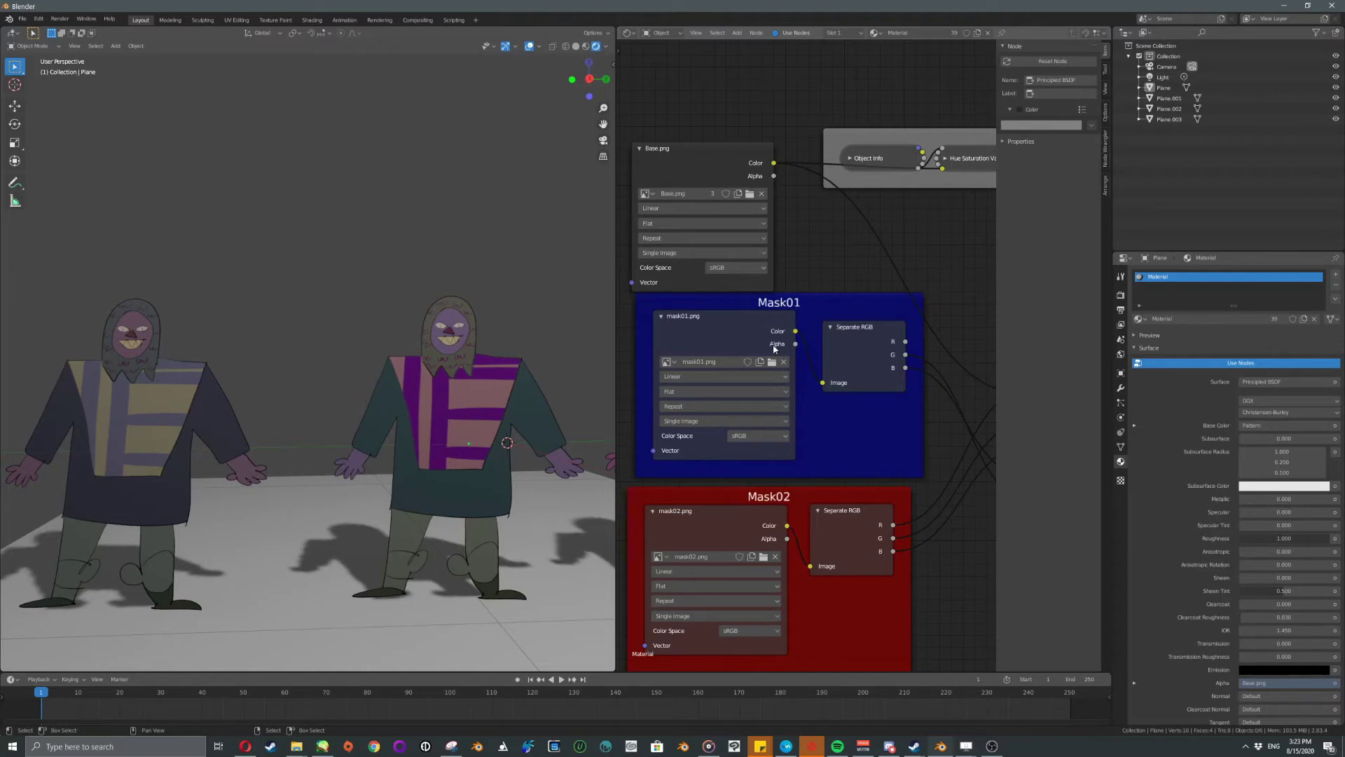
left_click(667, 357, "ctrl+shift")
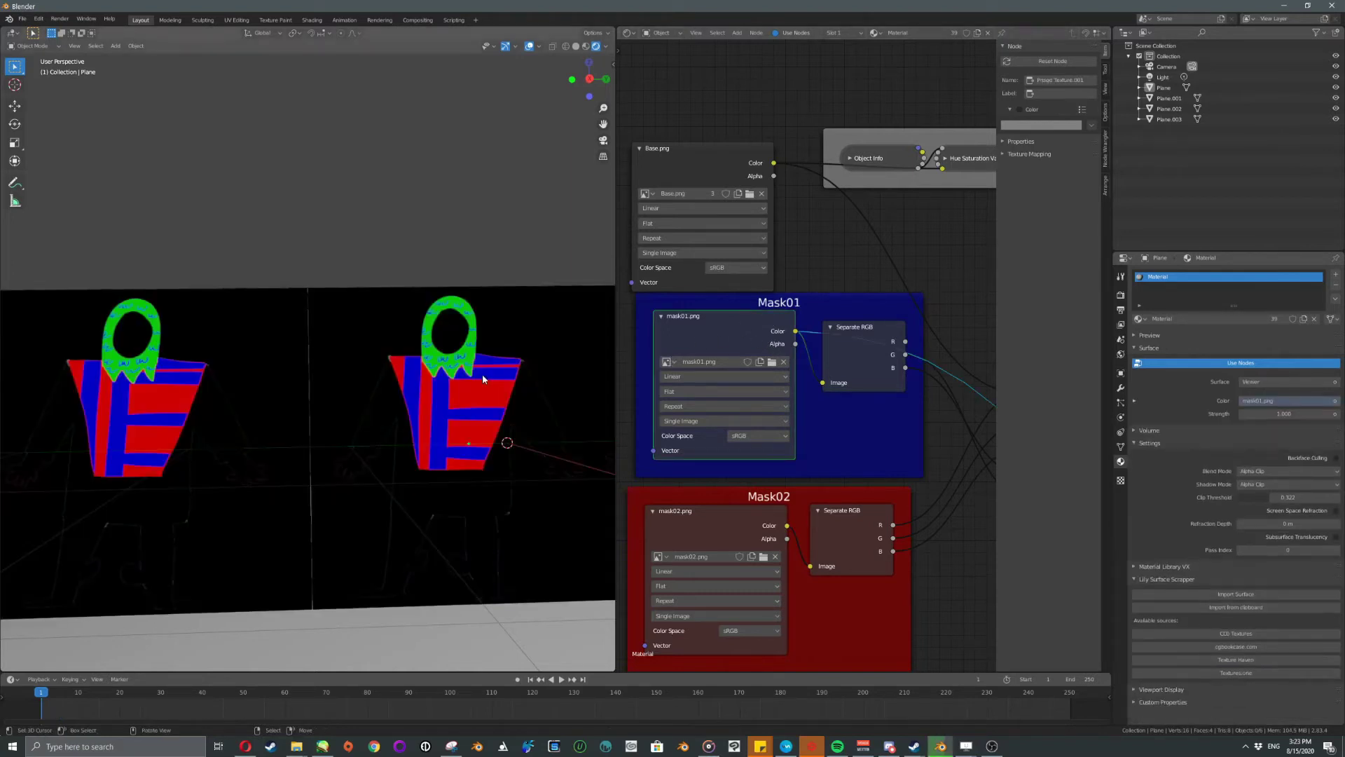
scroll(423, 382, "down", 2)
middle_click_drag(274, 390, 204, 393, "shift")
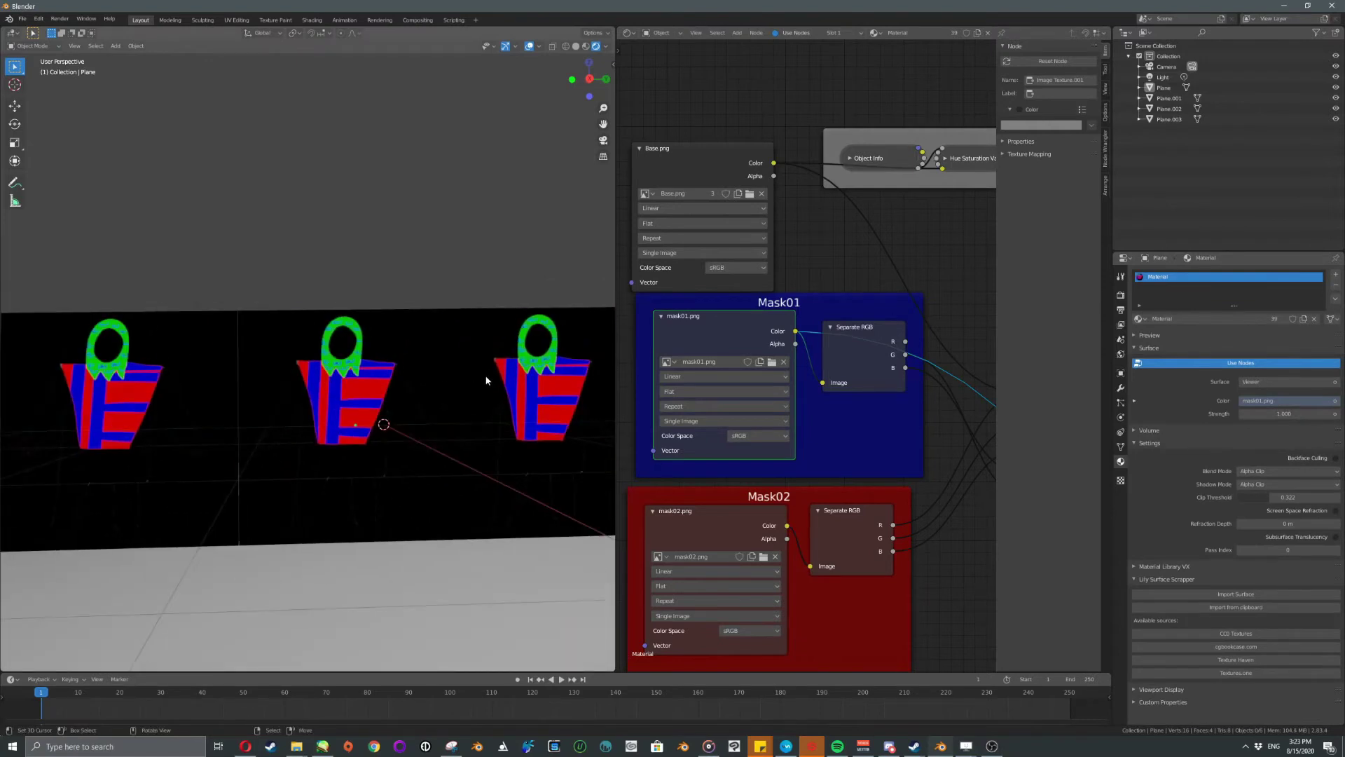
Preview the mask02.png texture with the emission viewer and examine it on a full character.
left_click(724, 521, "ctrl+shift")
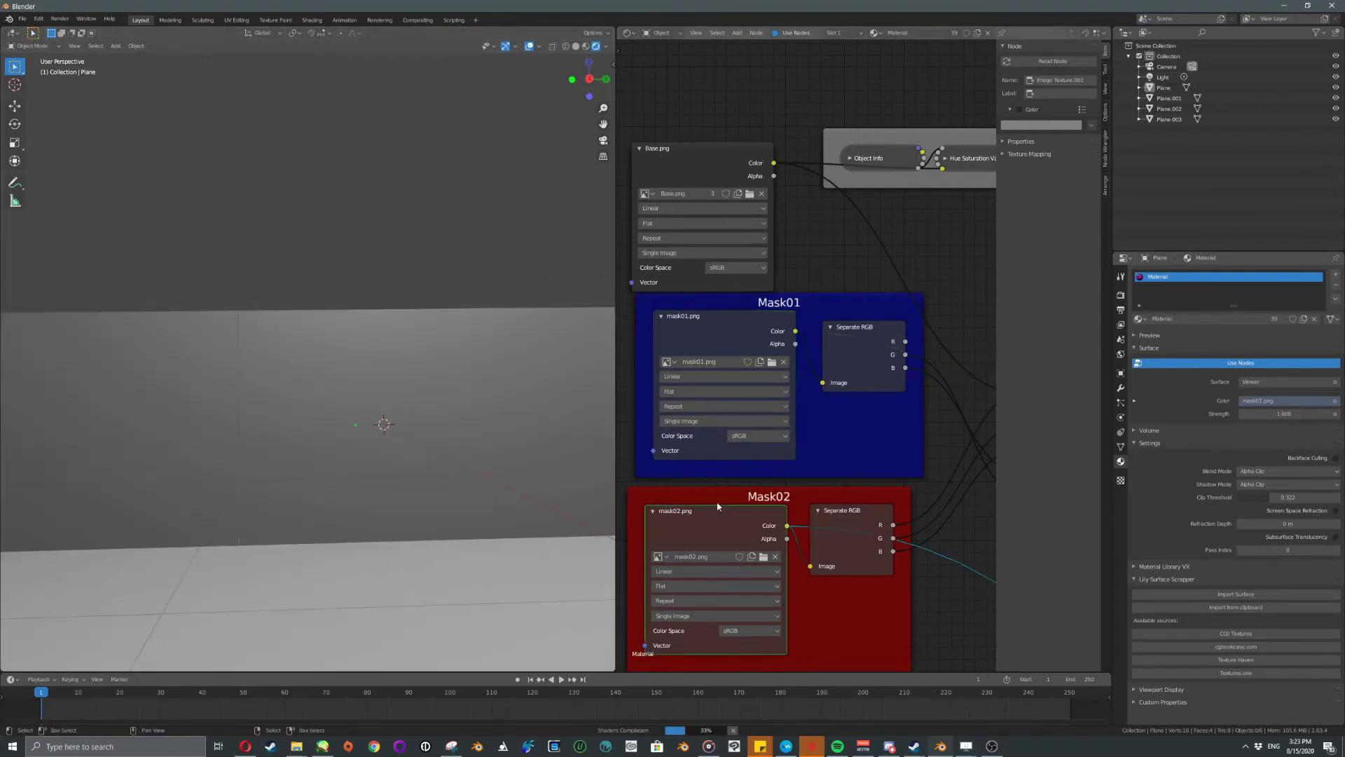
scroll(420, 445, "up", 4)
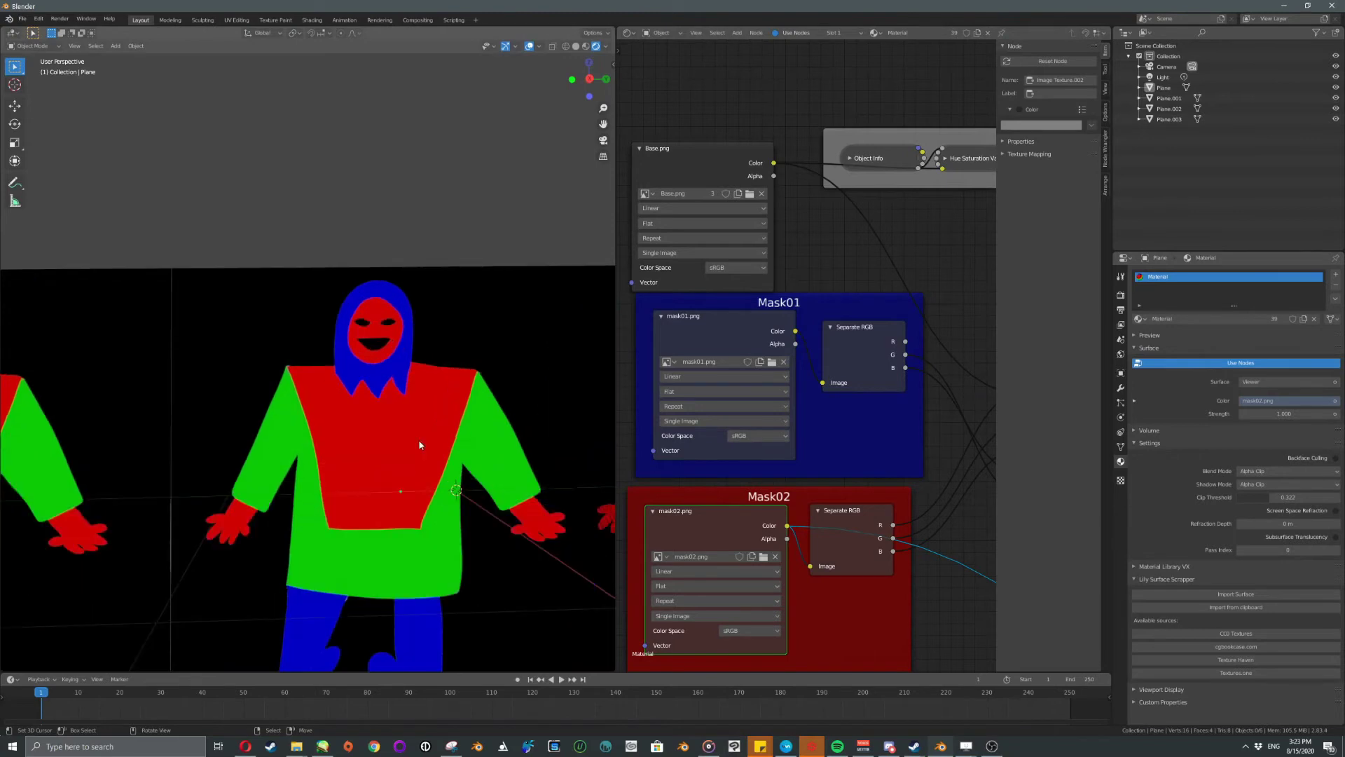
middle_click_drag(410, 441, 411, 384)
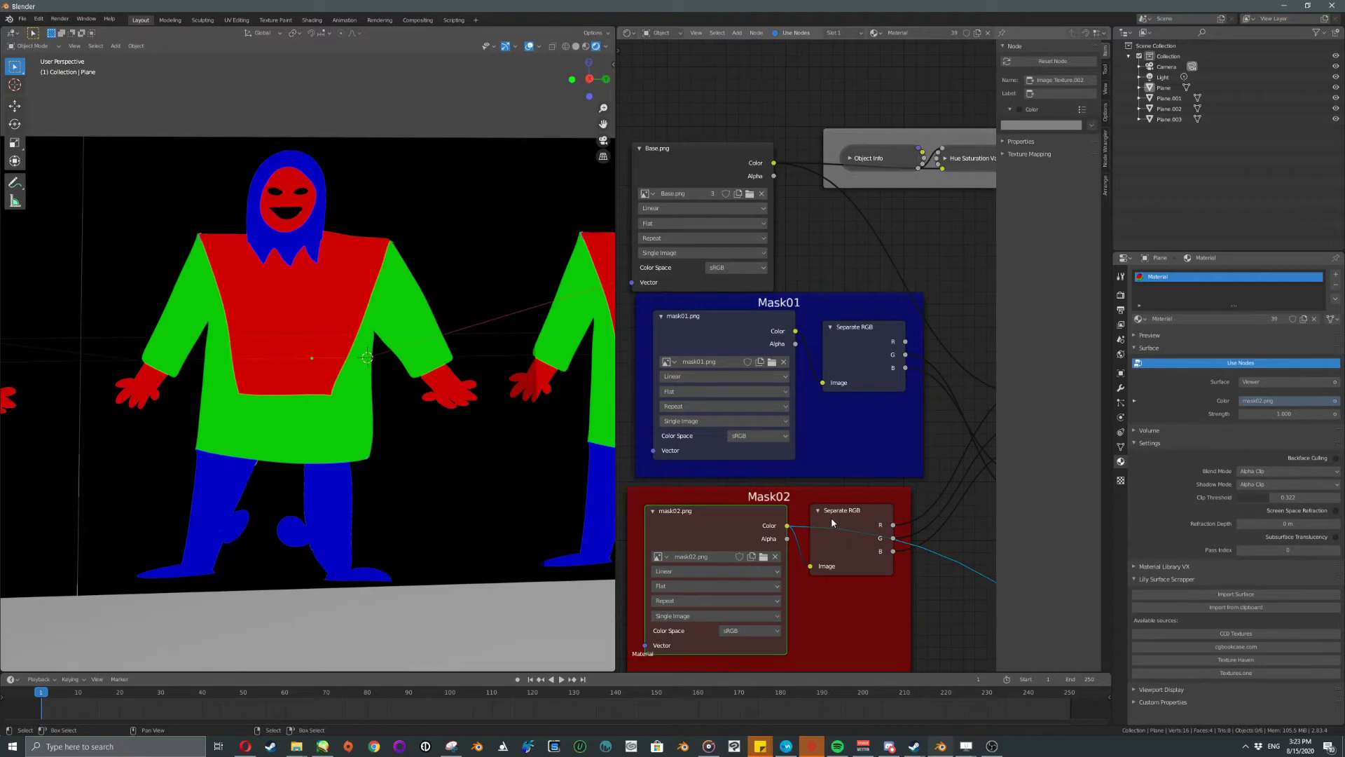
Preview the R, G and B outputs of Mask02's Separate RGB node one after another on the character.
left_click(856, 523, "ctrl+shift")
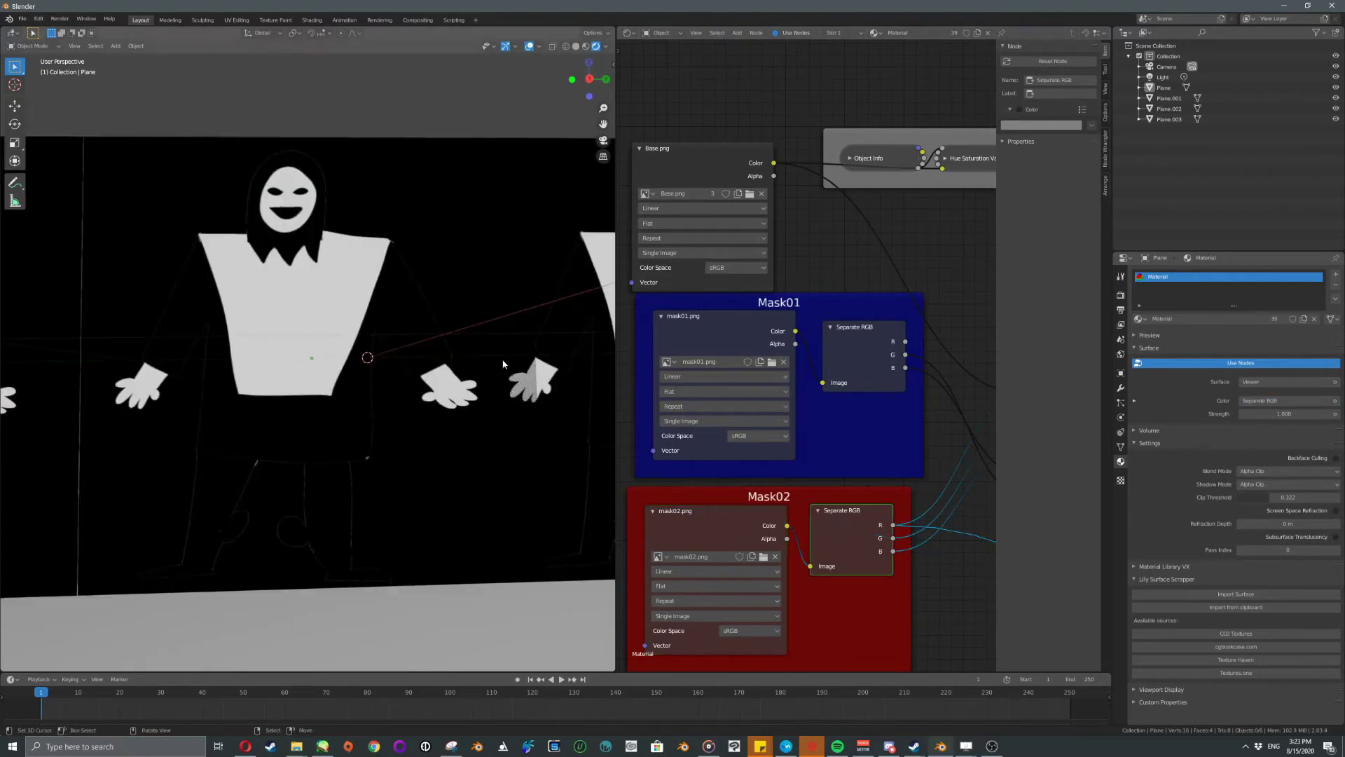
left_click(851, 529, "ctrl+shift")
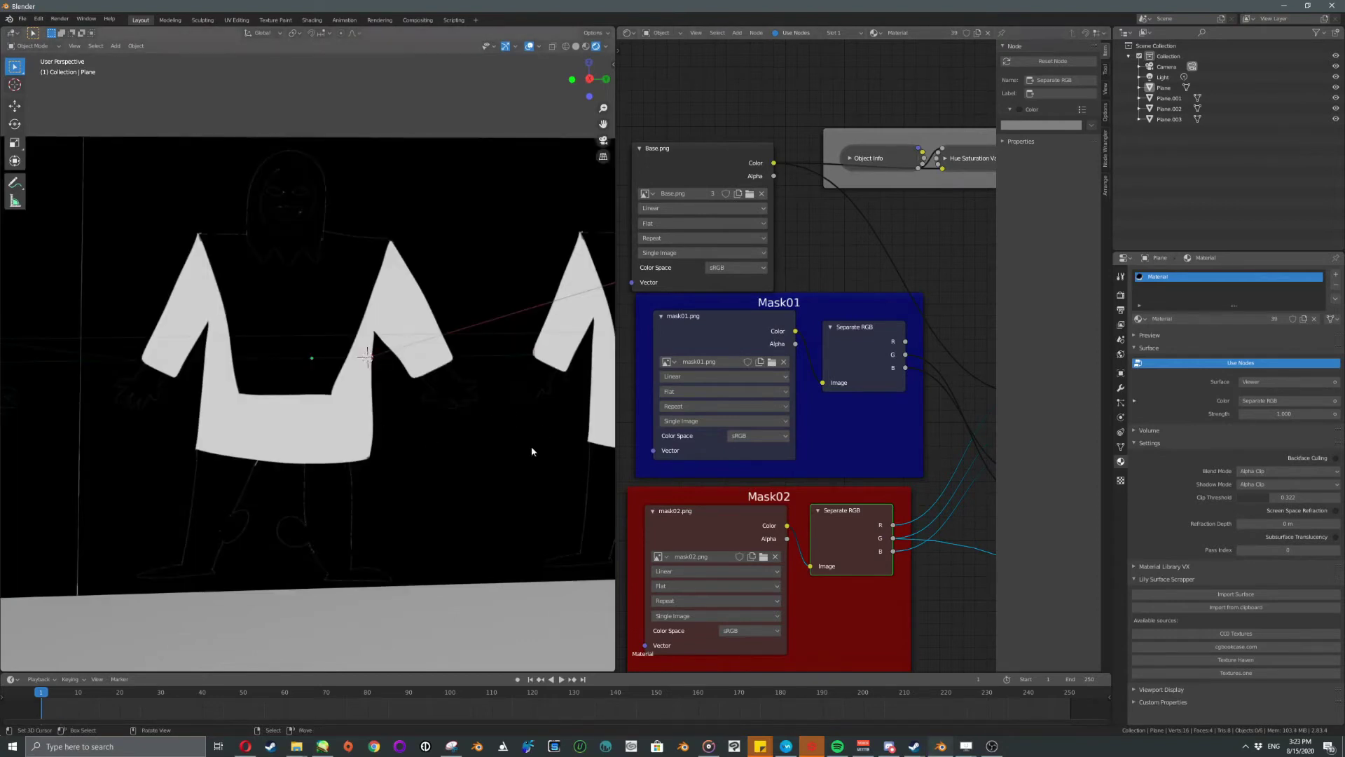
left_click(830, 544, "ctrl+shift")
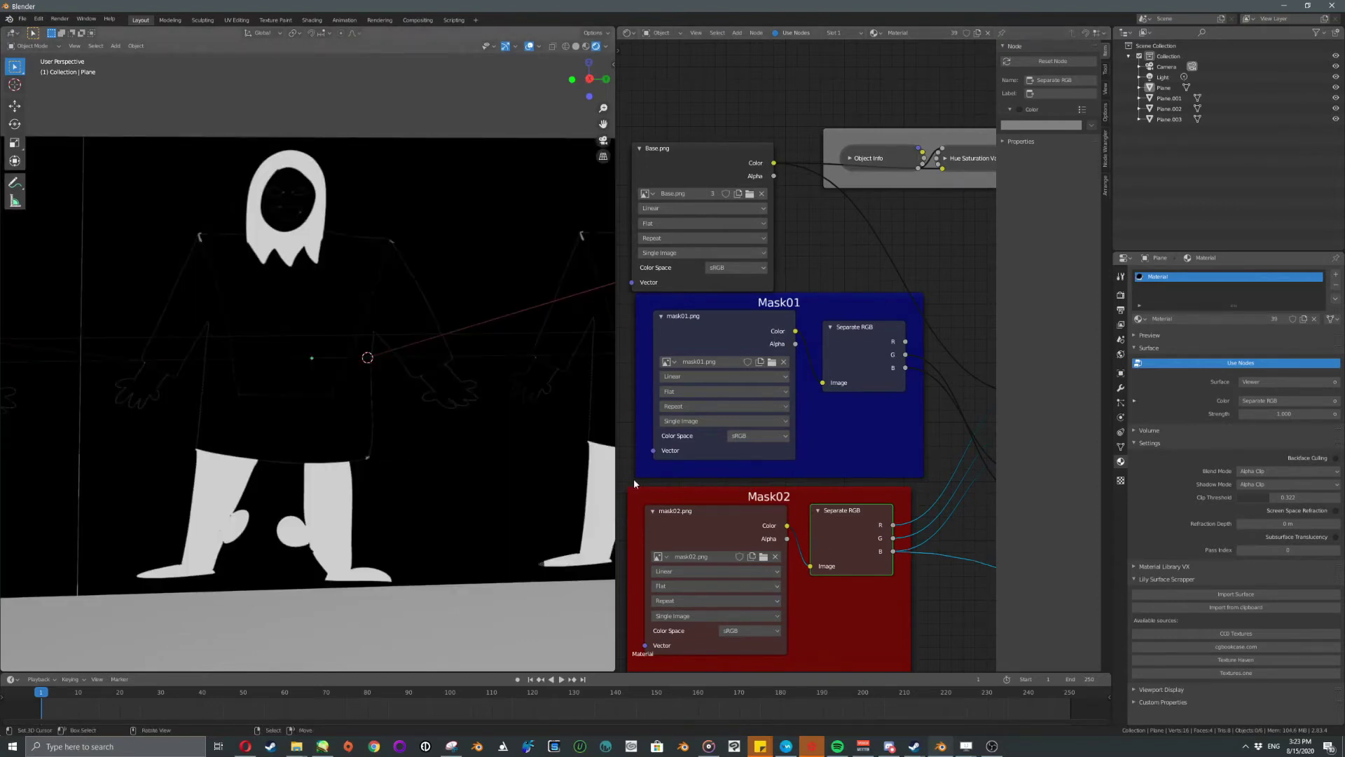
Preview the R, G and B outputs of Mask01's Separate RGB node one after another on the character.
left_click(856, 341, "ctrl+shift")
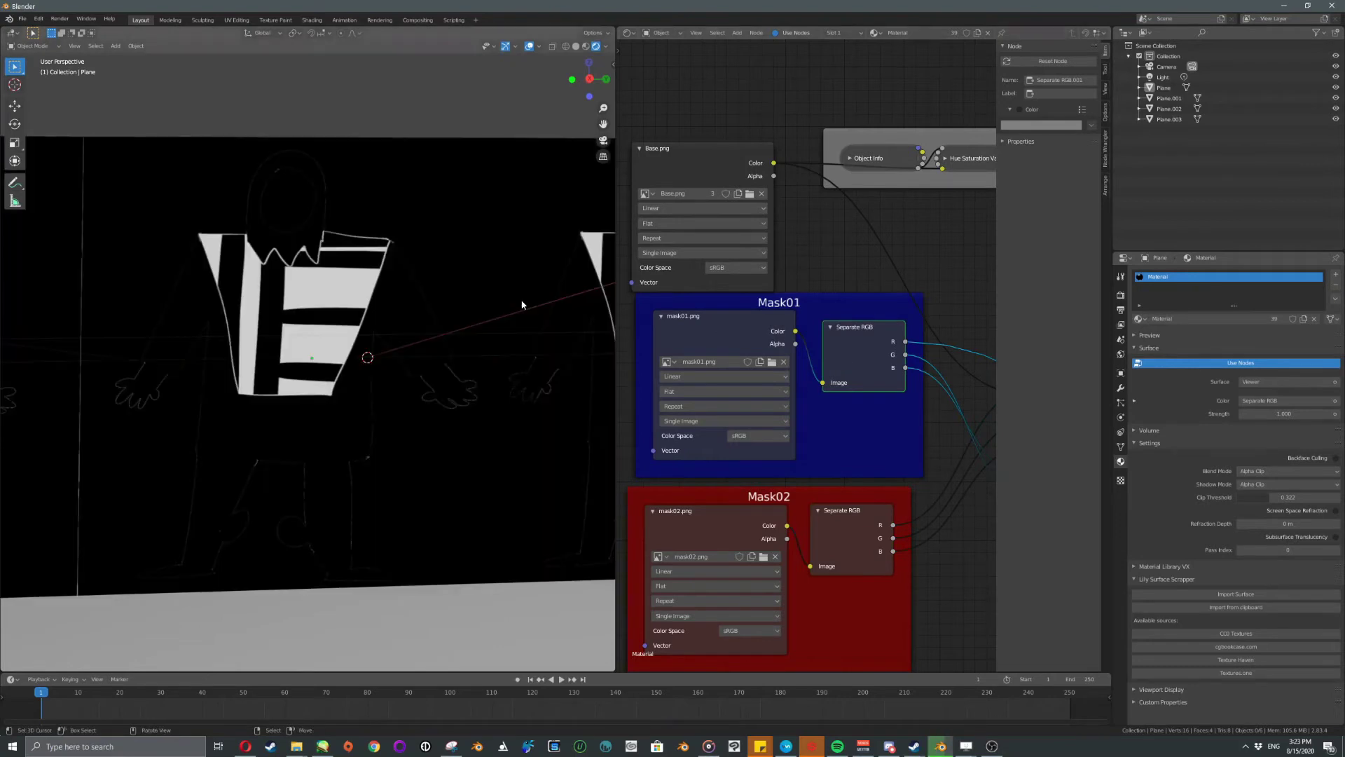
left_click(864, 355, "ctrl+shift")
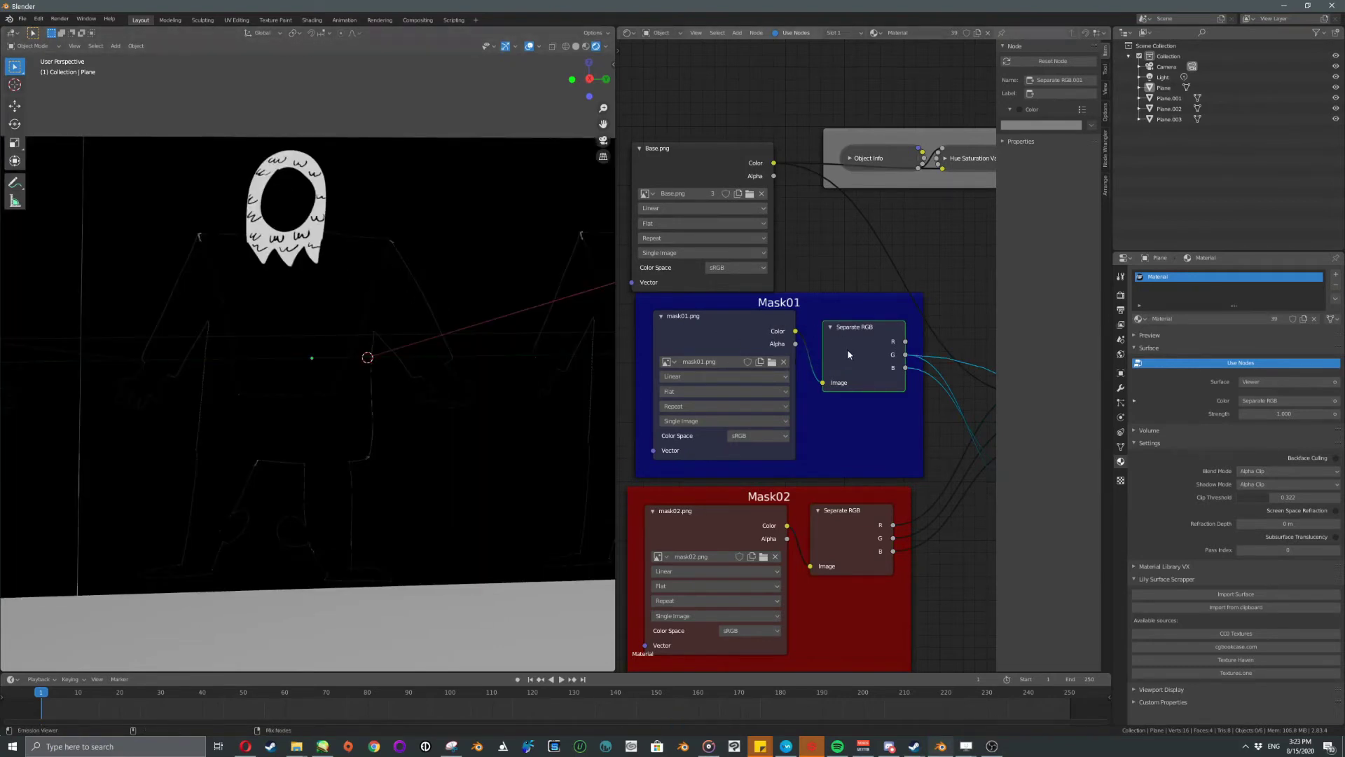
left_click(849, 354, "ctrl+shift")
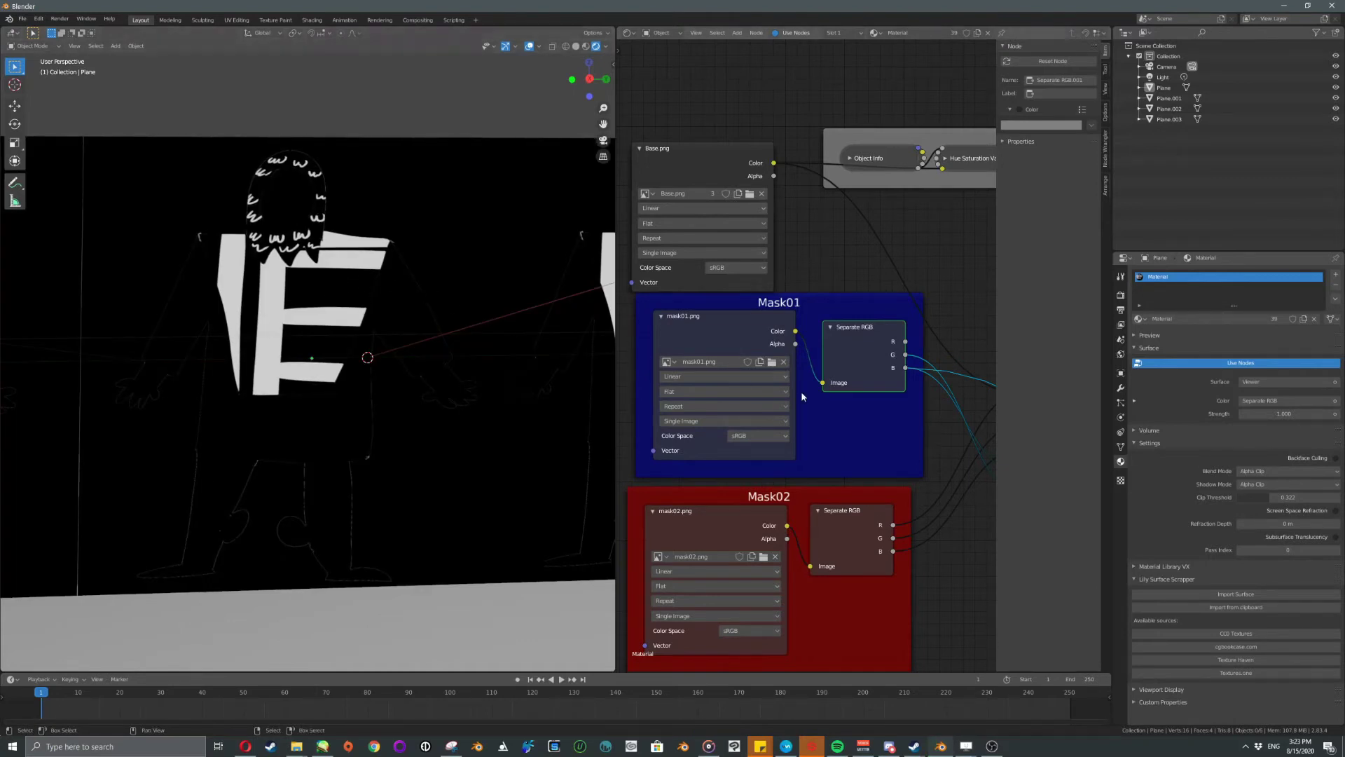
Add a MixRGB node in the free space above the Skin/Cloth node.
middle_click_drag(865, 392, 723, 390)
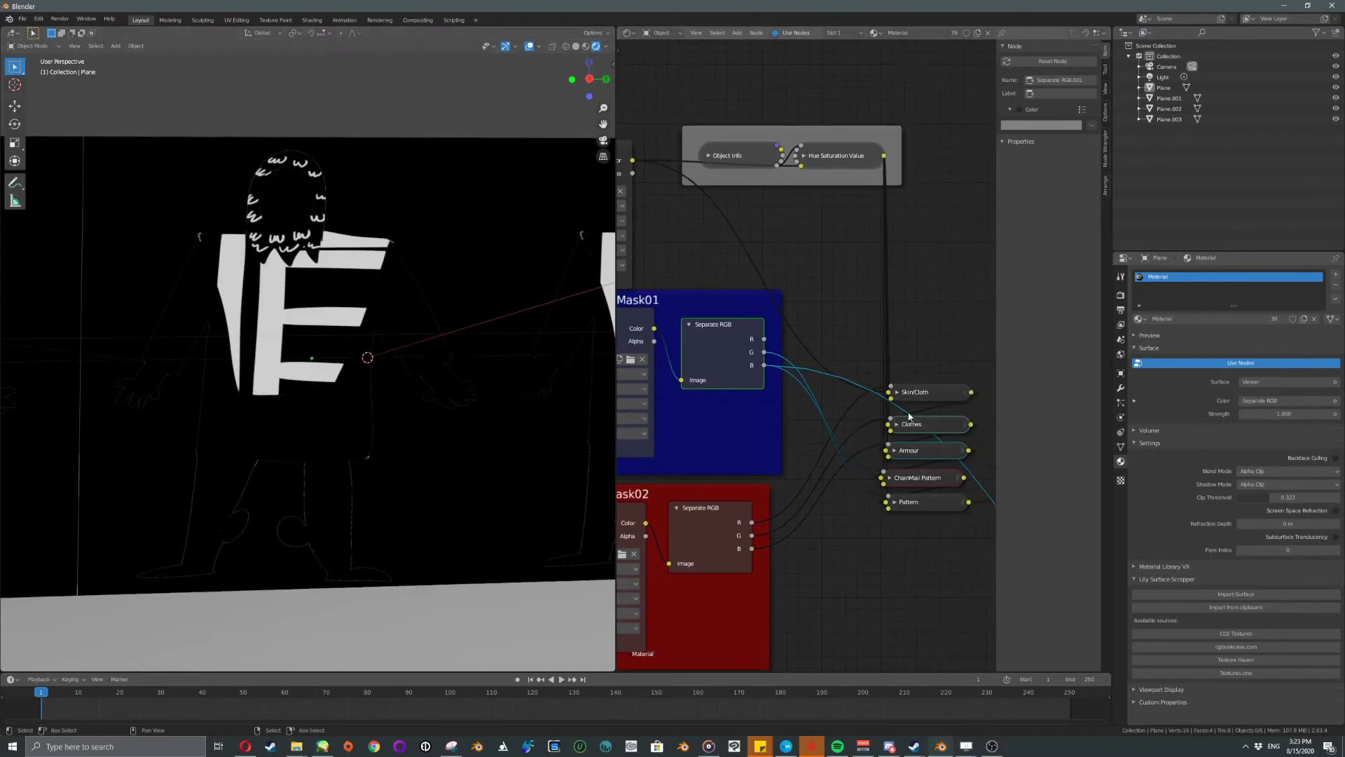
left_click(920, 394)
key("shift+a")
left_click(901, 327)
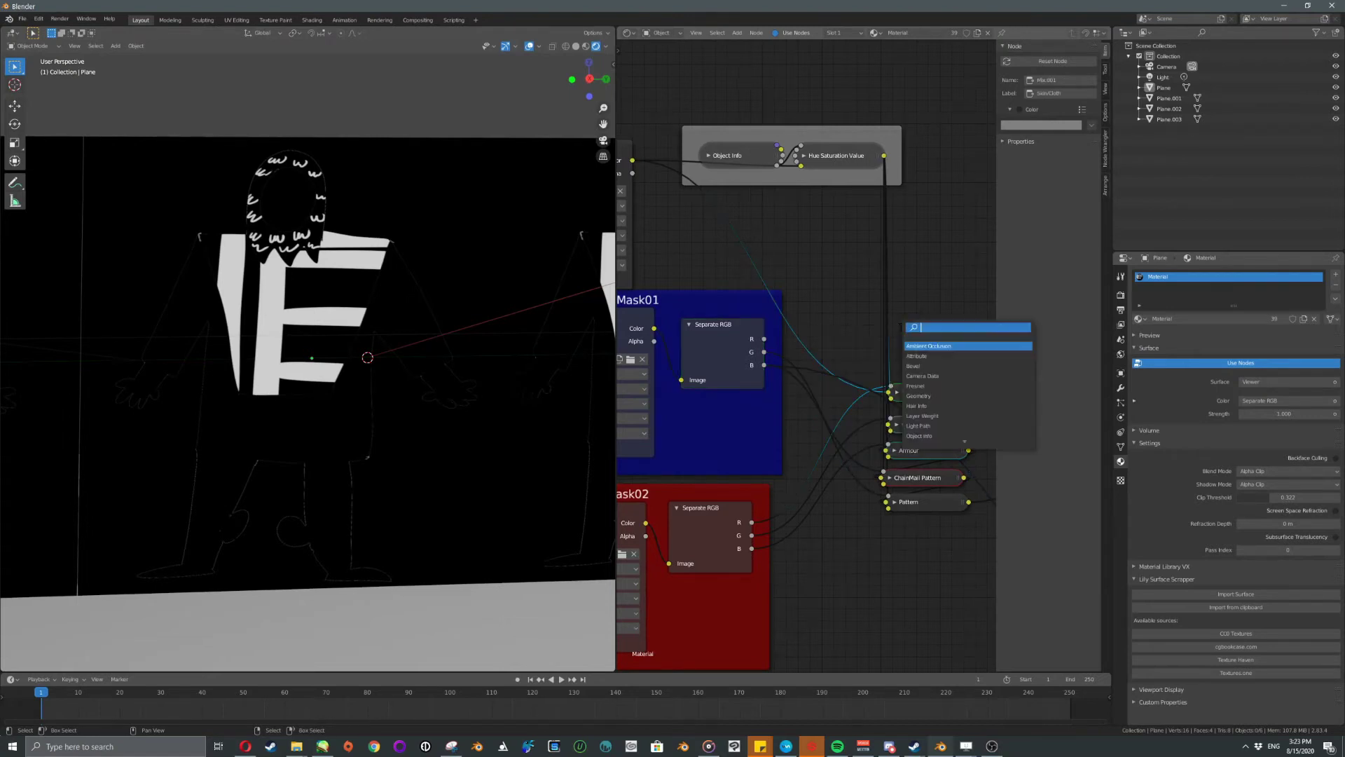
type("mix")
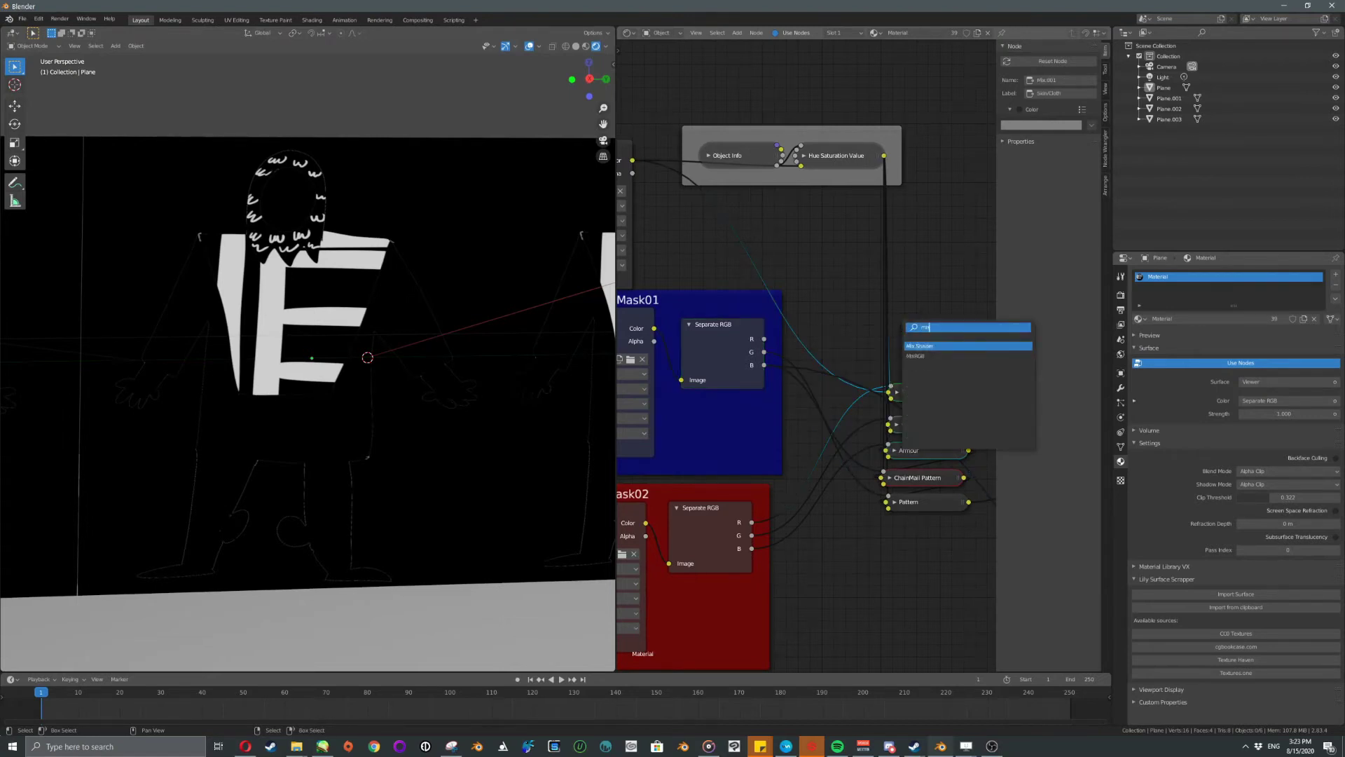
key("Return")
left_click(940, 248)
middle_click_drag(934, 321, 923, 365)
scroll(784, 363, "up", 2)
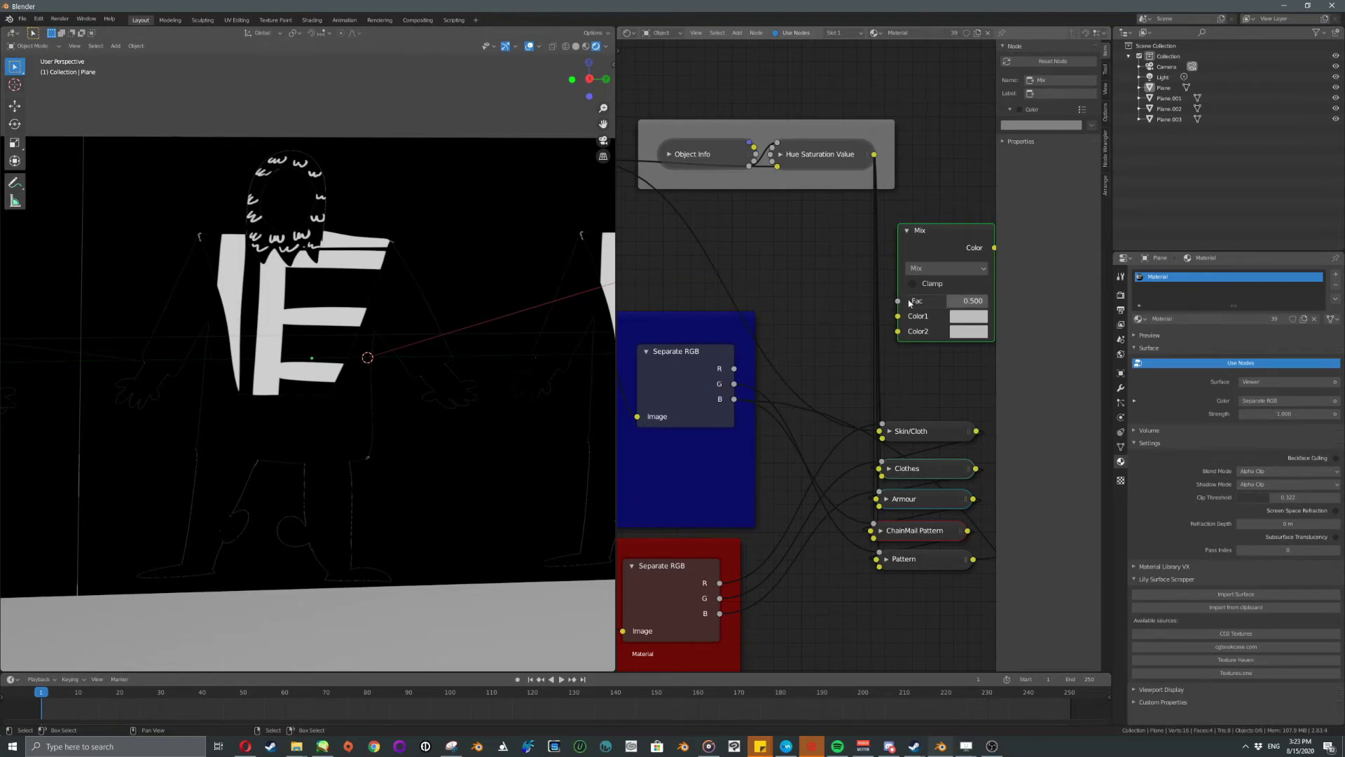
Connect Mask01's R output to the new Mix node's Fac, set Color2 to black and preview the node with the emission viewer.
left_click_drag(734, 369, 897, 301)
left_click(970, 333)
left_click_drag(1072, 221, 1069, 235)
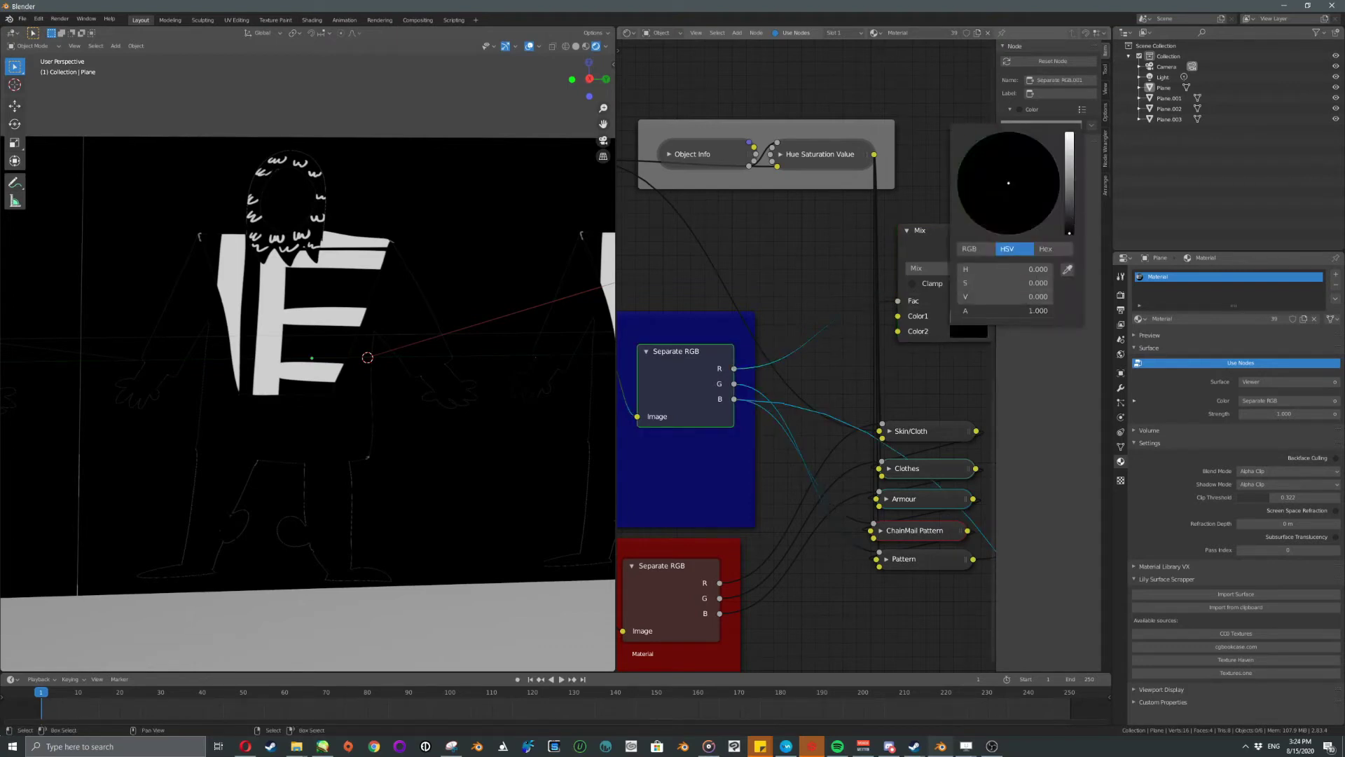
middle_click_drag(933, 378, 868, 378)
scroll(868, 377, "up", 1)
left_click(879, 240, "ctrl+shift")
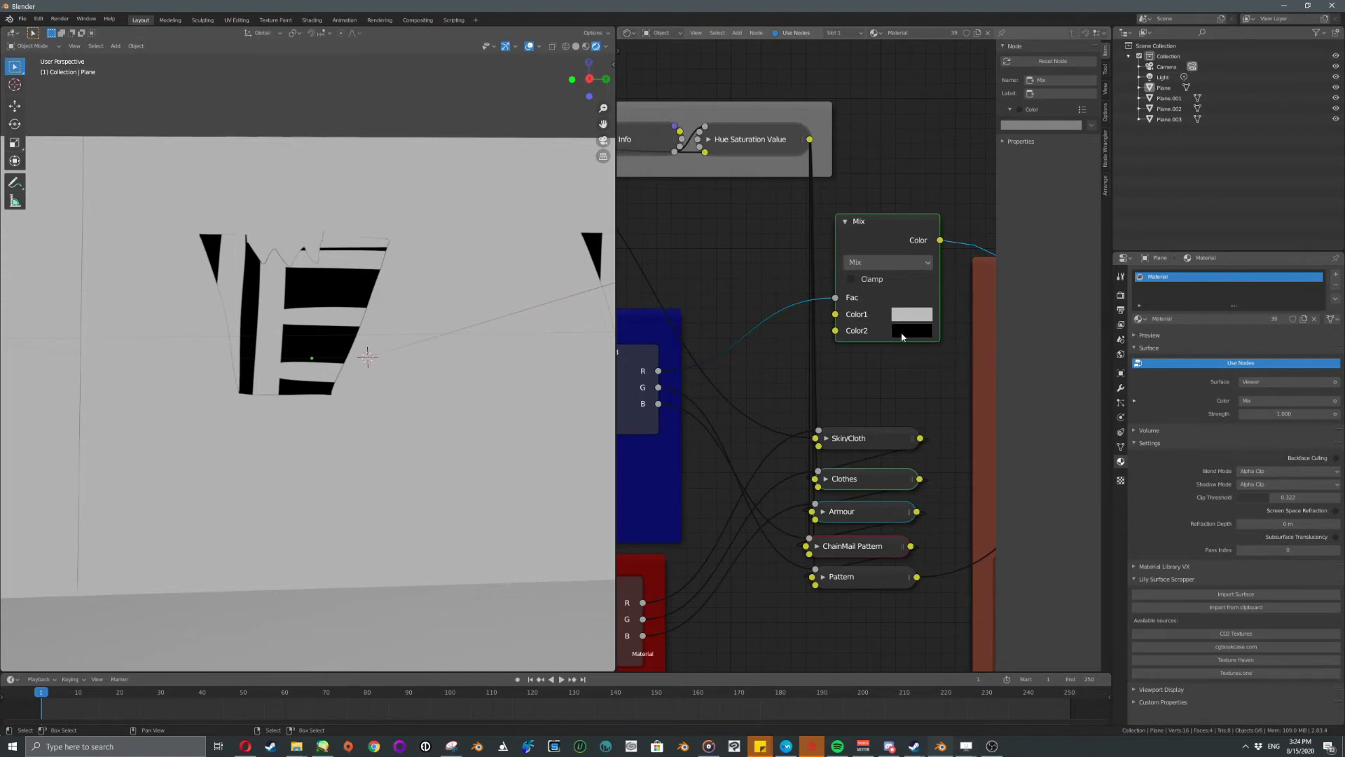
Connect the Color output of Base.png to the new Mix node's Color1 input.
scroll(834, 349, "down", 5)
middle_click_drag(742, 332, 808, 331)
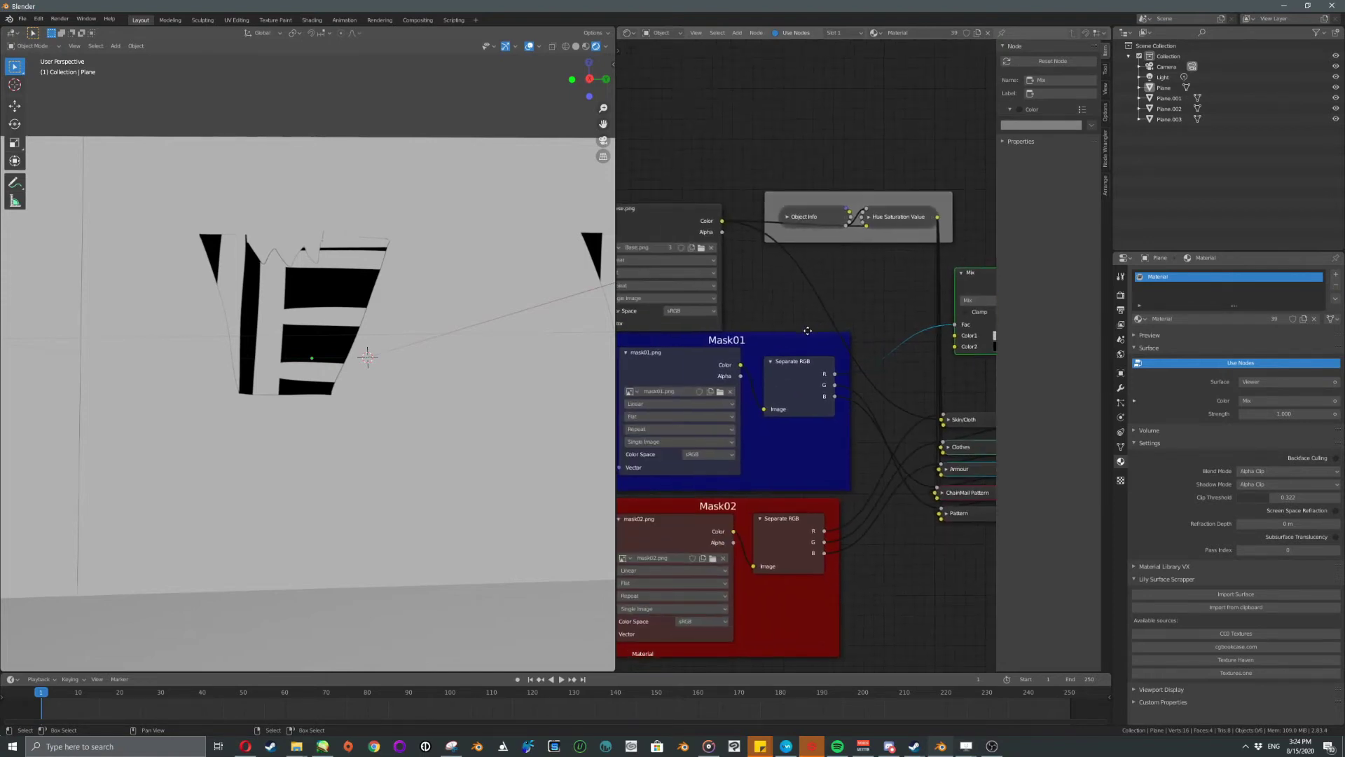
left_click_drag(722, 221, 953, 326)
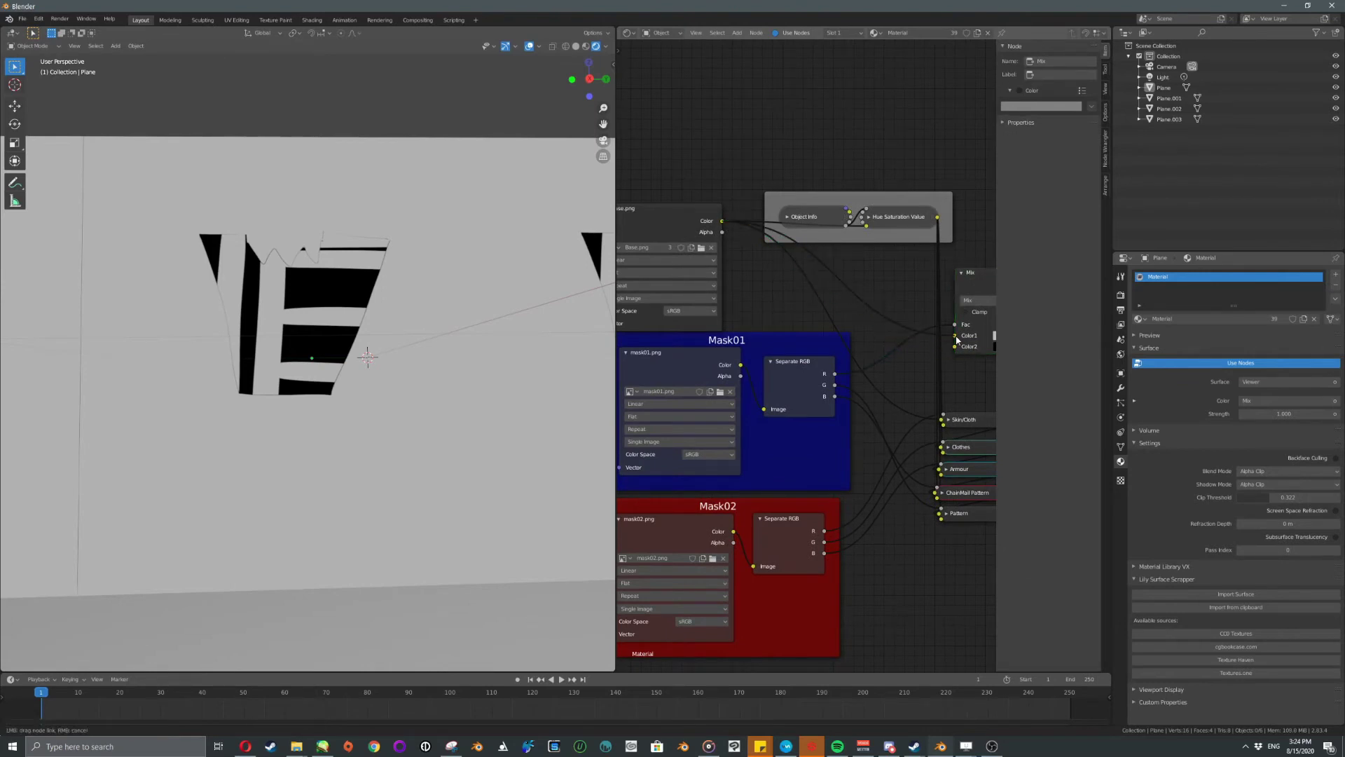
middle_click_drag(899, 338, 848, 330)
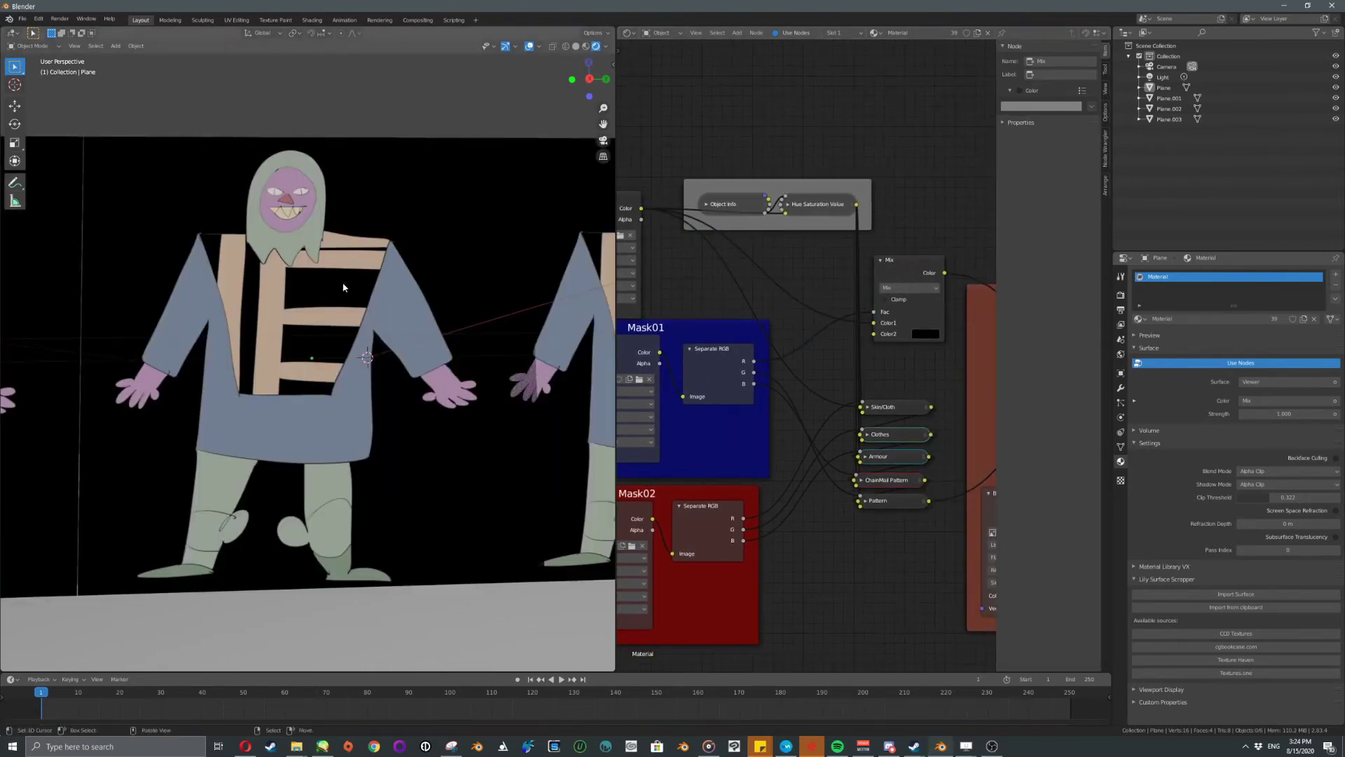
Set the new Mix node's Color2 to a dark red.
left_click(931, 334)
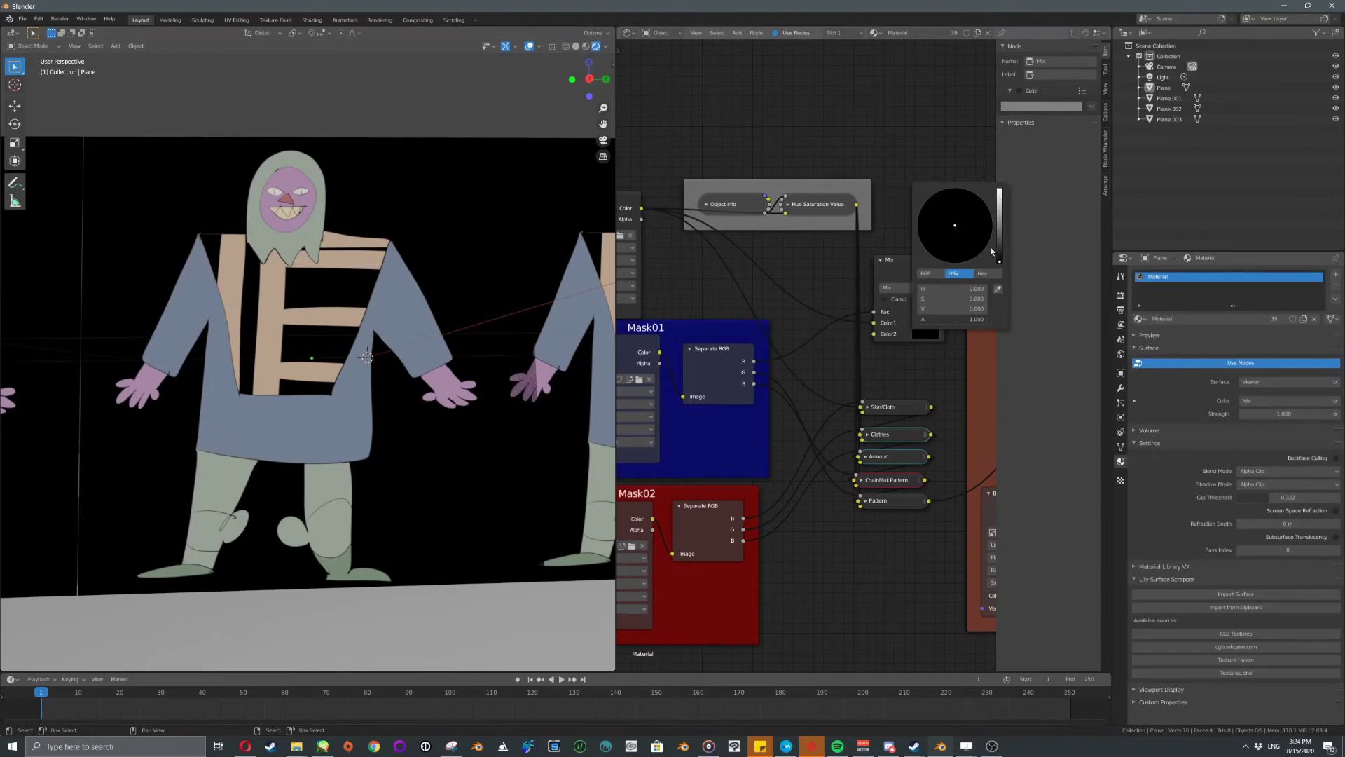
left_click(1000, 222)
left_click_drag(972, 226, 949, 262)
scroll(747, 321, "up", 3)
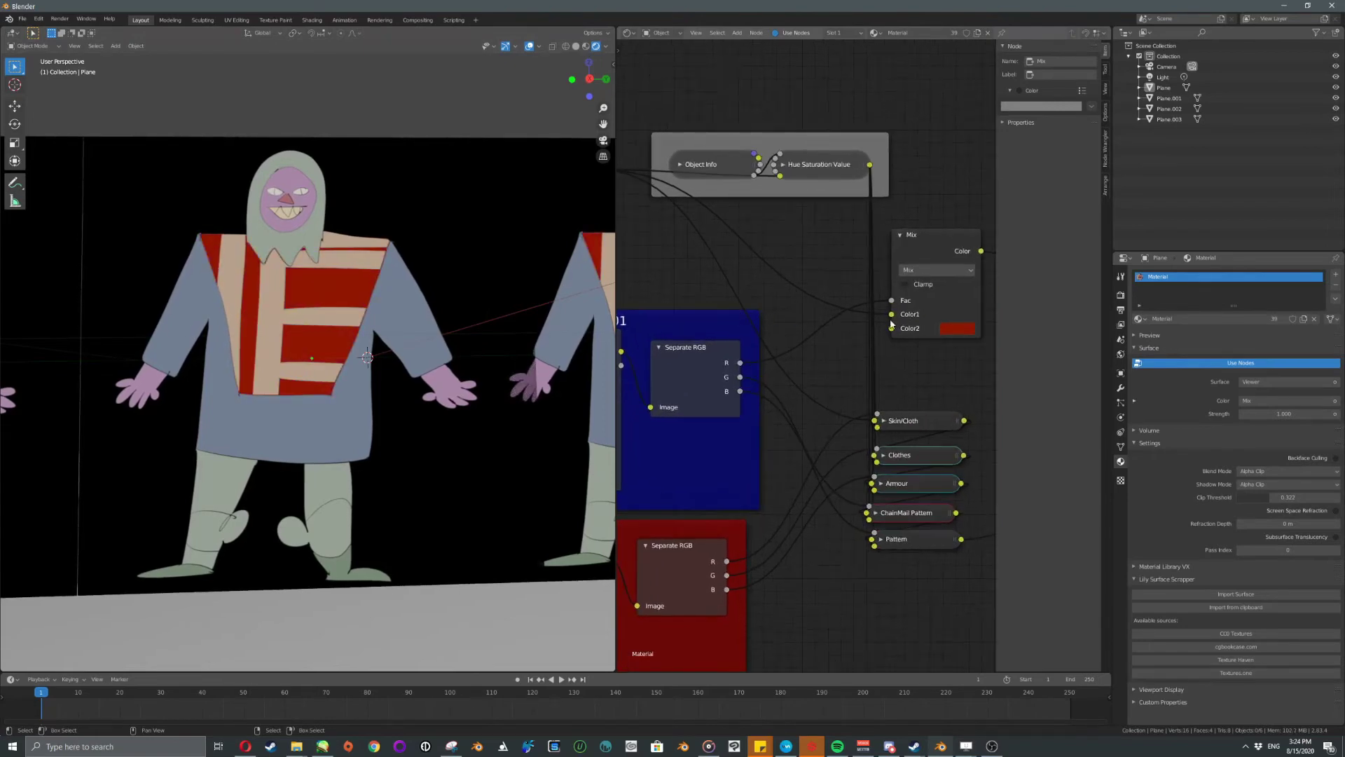
middle_click_drag(959, 252, 922, 242)
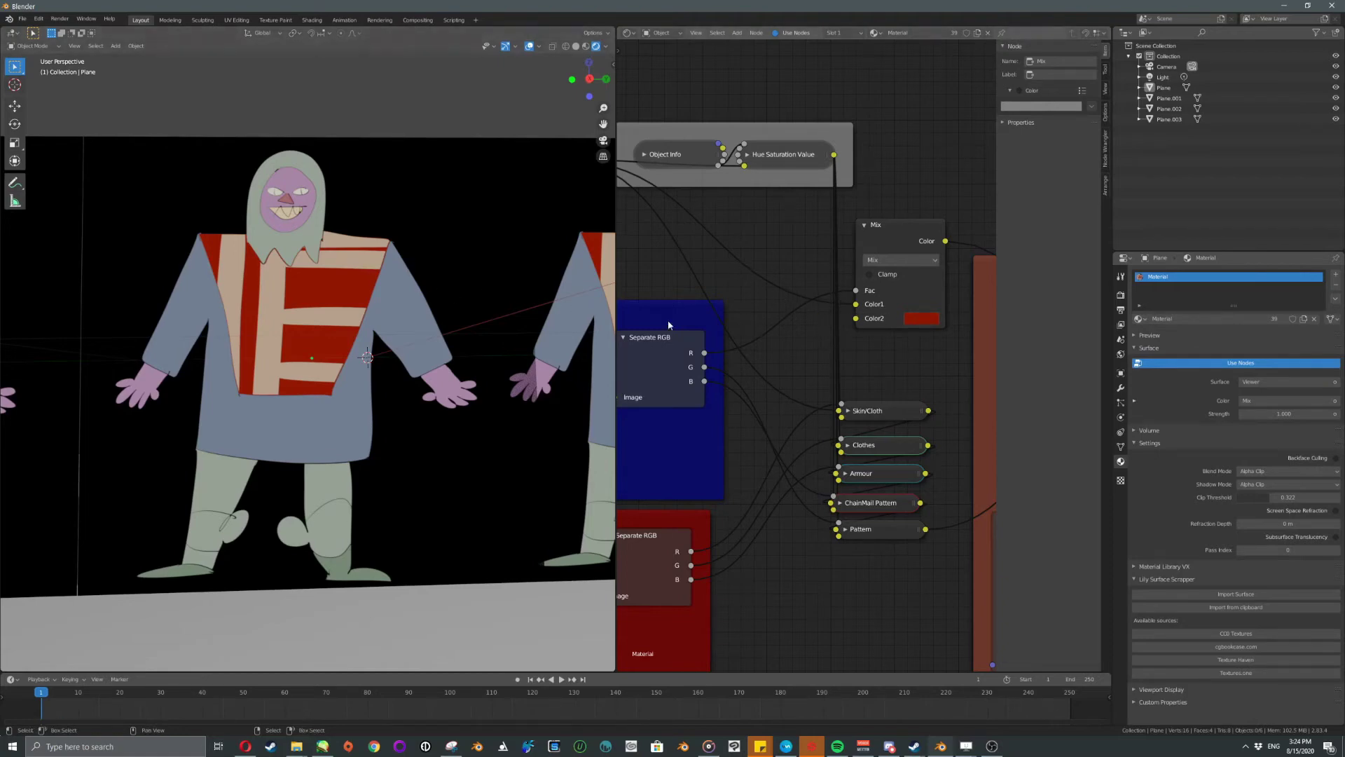
Delete the test Mix node.
scroll(775, 316, "down", 2)
middle_click_drag(775, 315, 798, 319)
key("x")
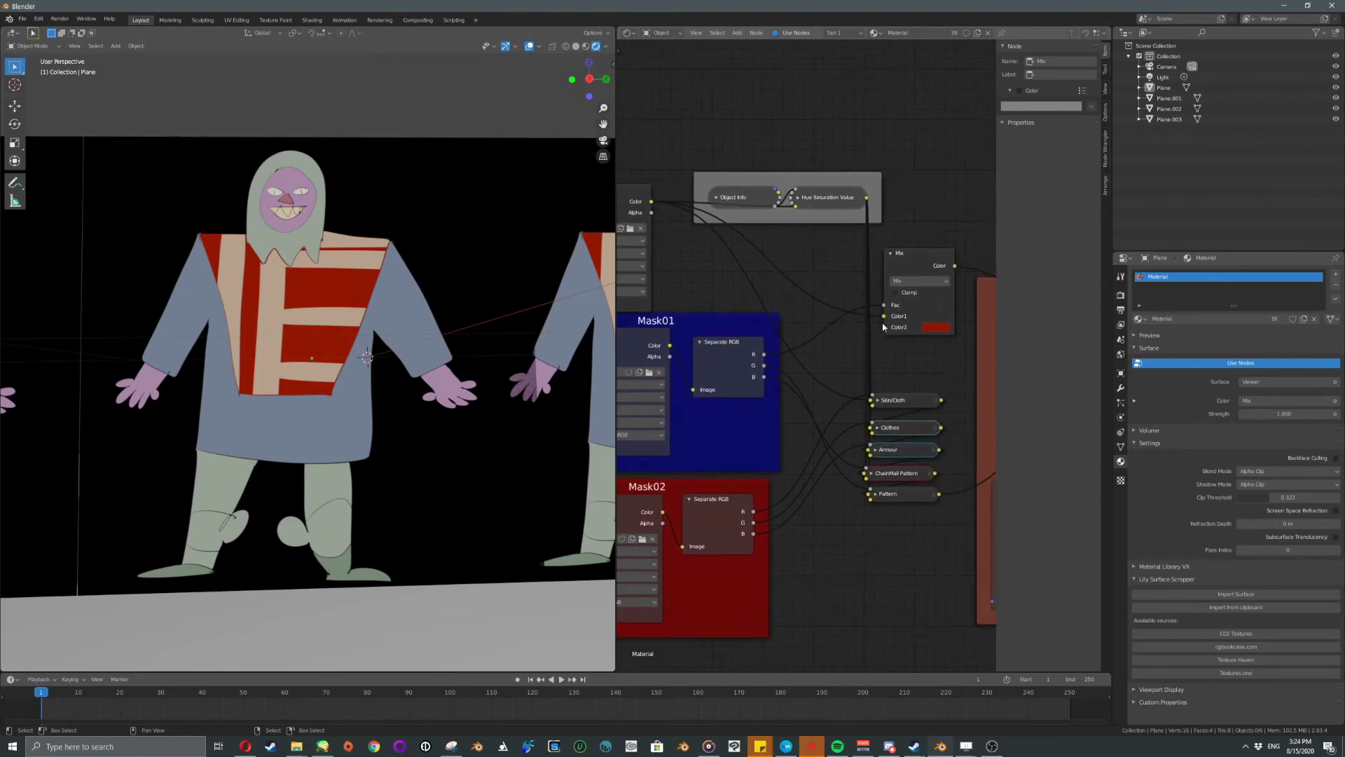
Move the Skin/Cloth node up out of the collapsed stack and expand it to show its Soft Light settings.
left_click(900, 400)
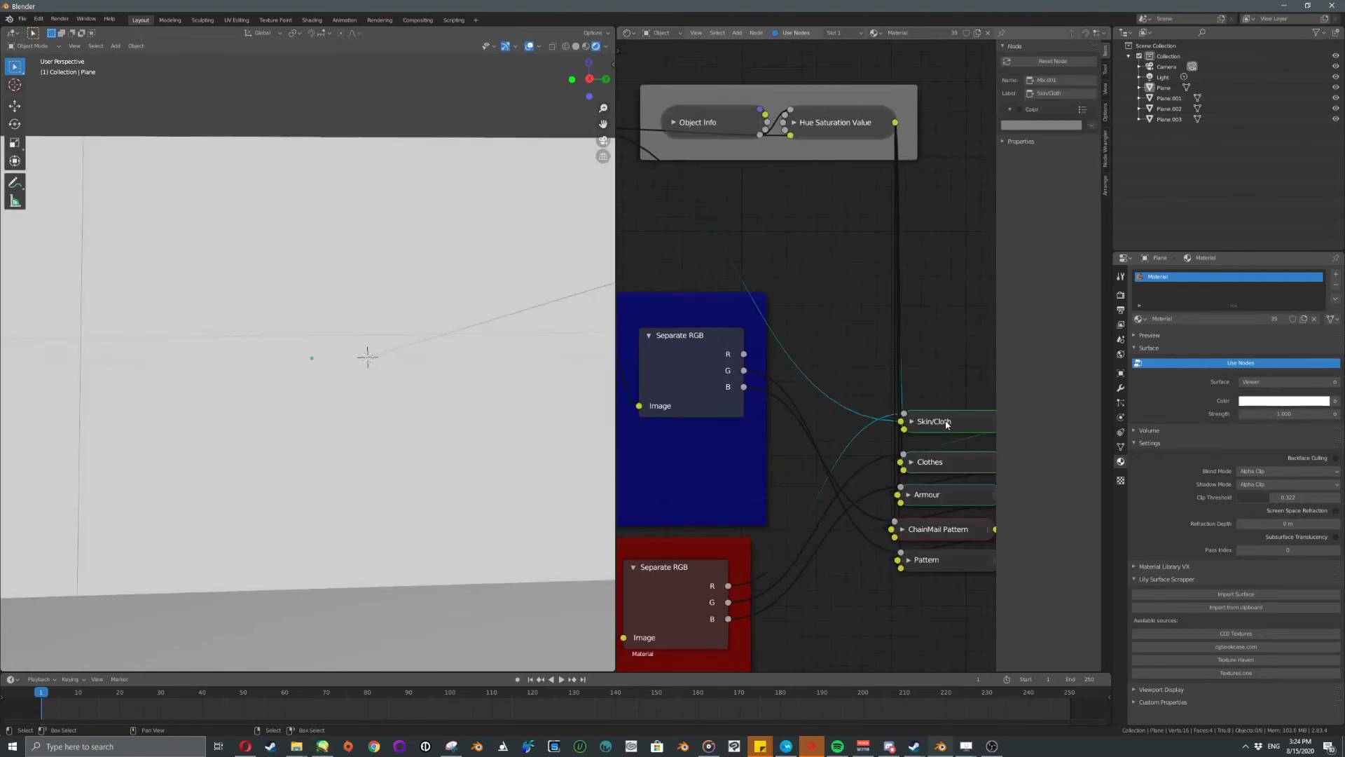
scroll(818, 316, "up", 2)
key("g")
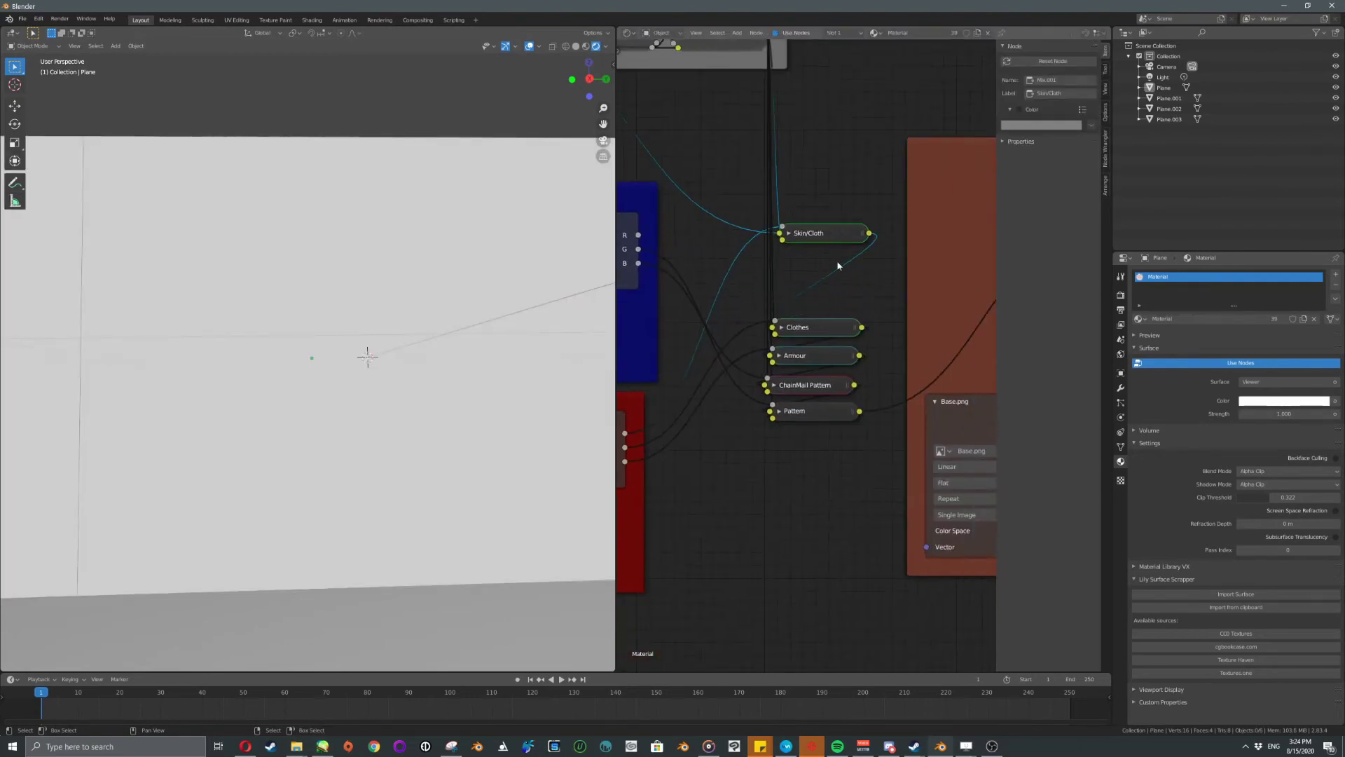
left_click(789, 234)
left_click_drag(843, 244, 838, 185)
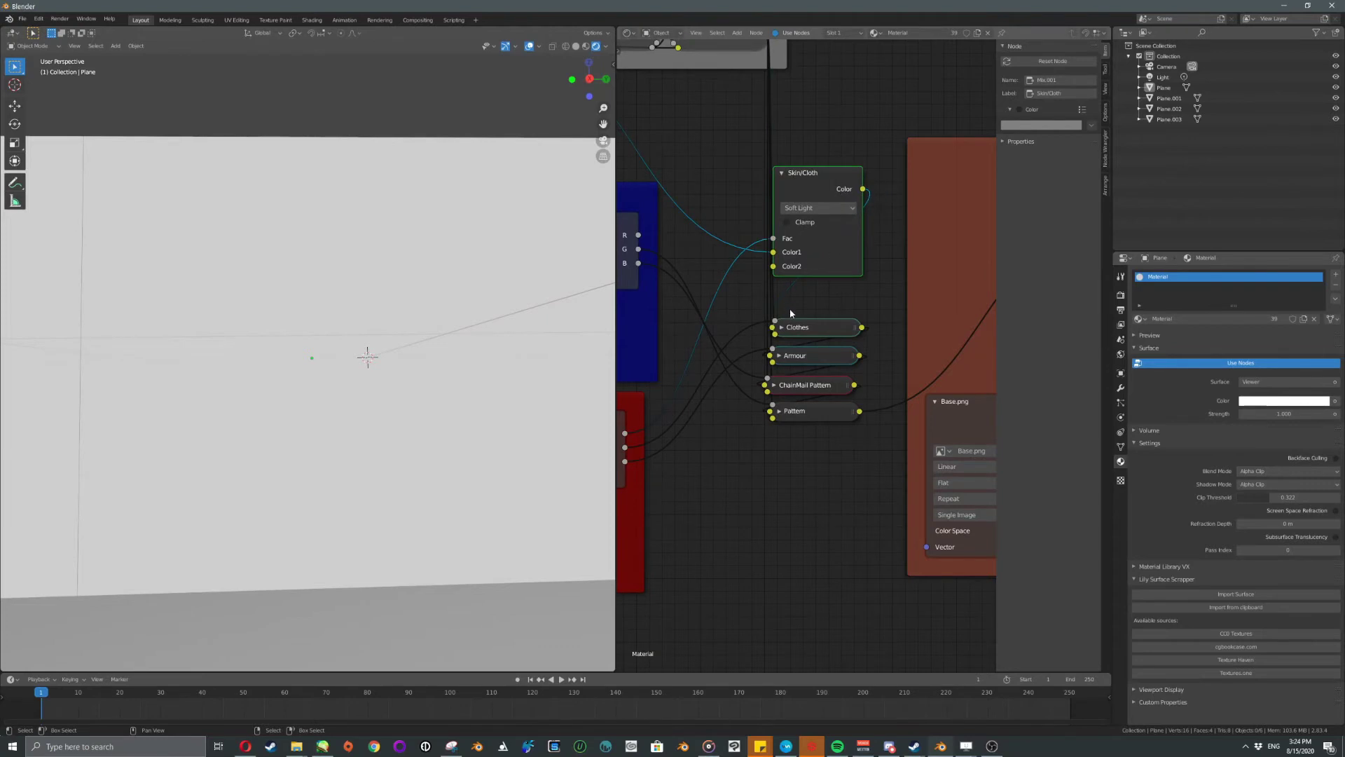
Expand the Clothes node and place it beside the Skin/Cloth node, over the Colour Main frame.
left_click(782, 328)
left_click_drag(834, 338, 829, 292)
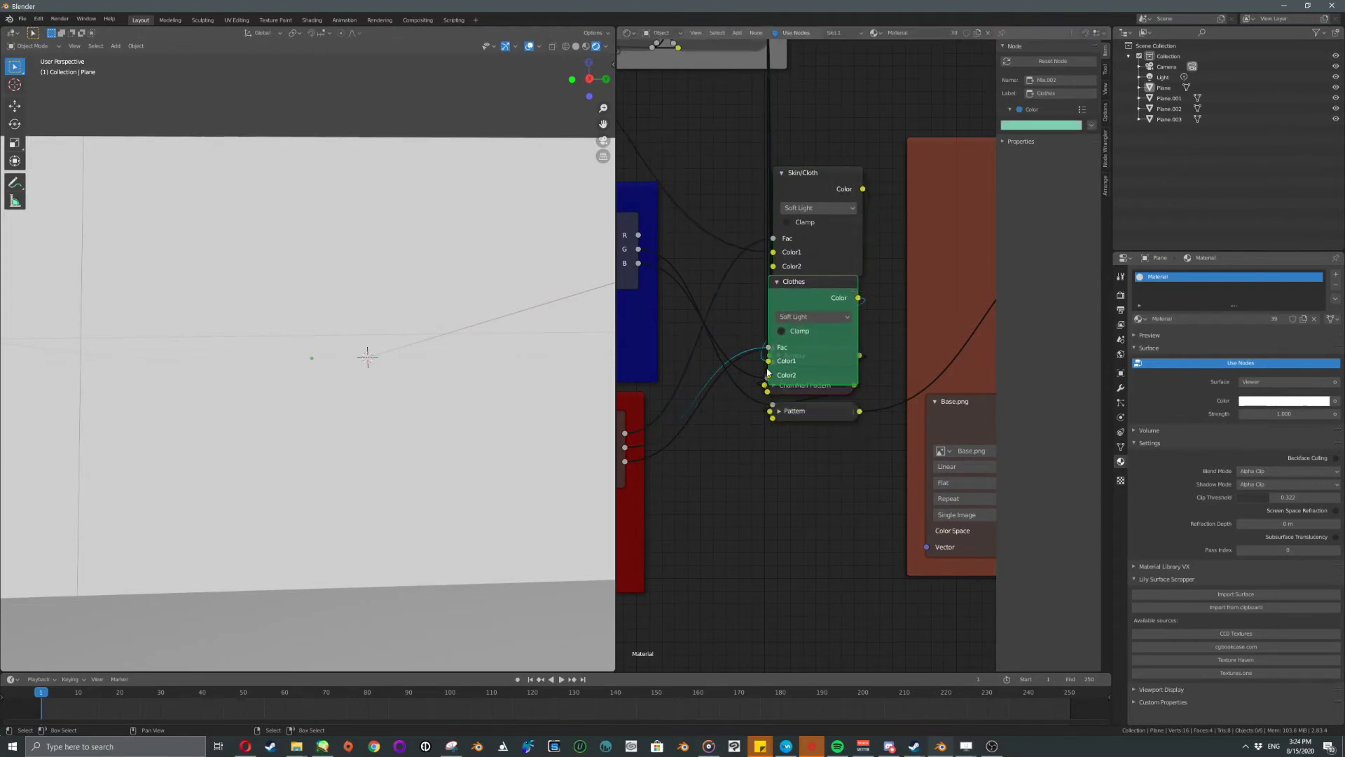
left_click(776, 283)
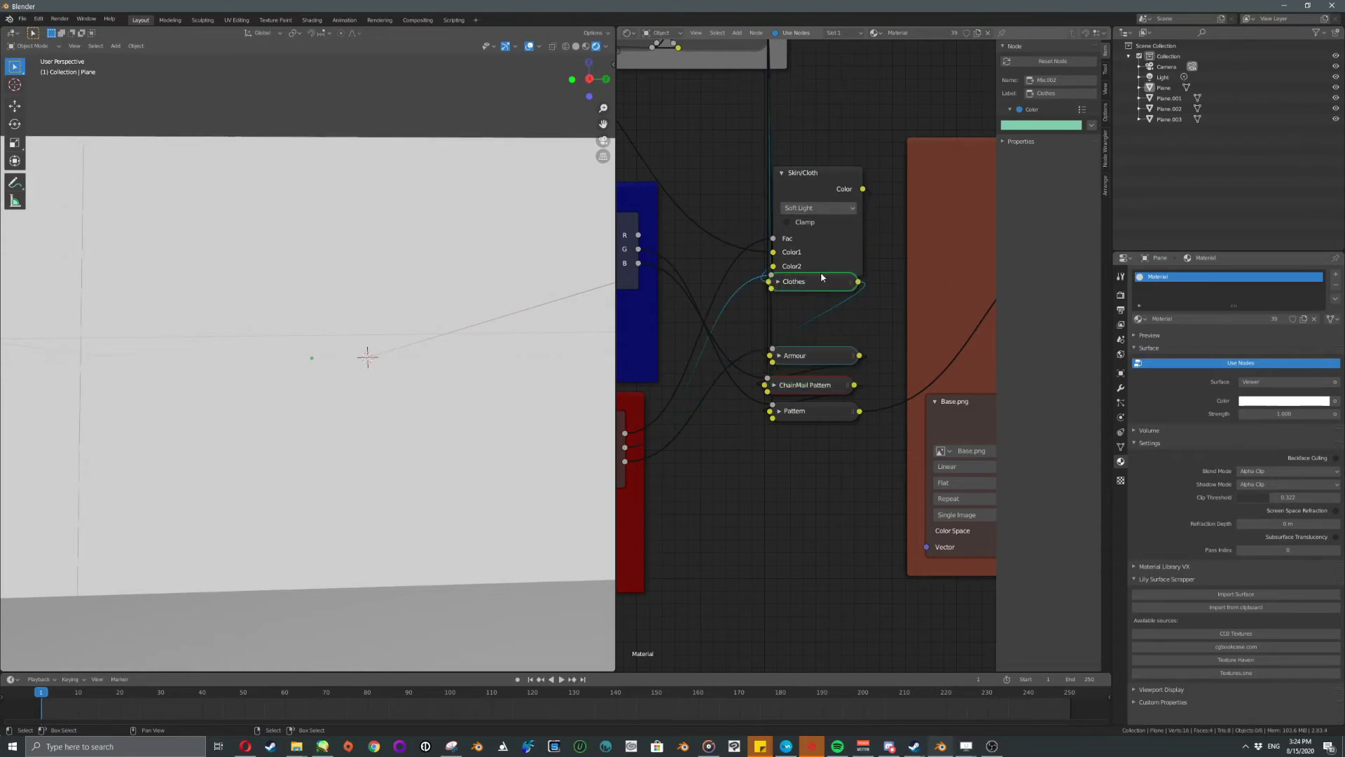
left_click(776, 282)
left_click_drag(780, 376, 924, 316)
middle_click_drag(923, 316, 890, 313)
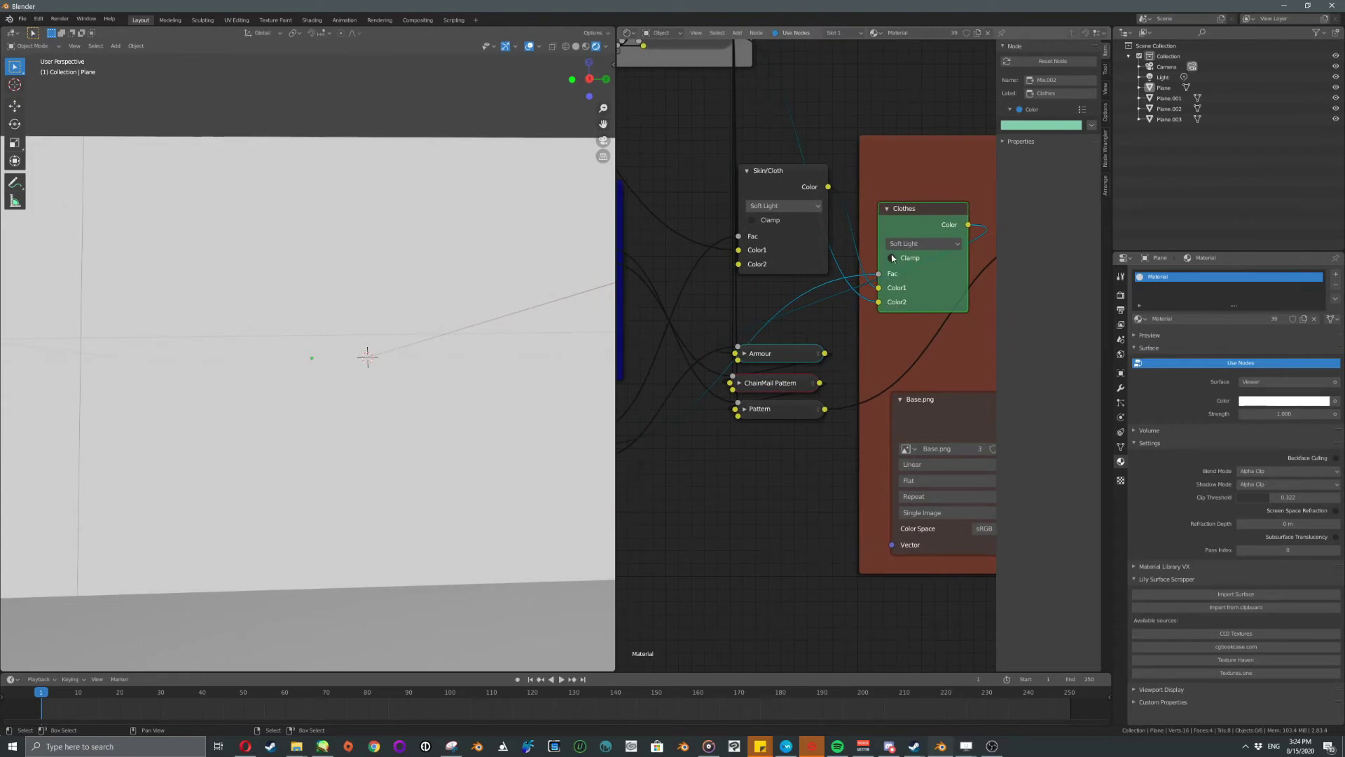
Collapse the Clothes and Skin/Cloth nodes and restack them above the Armour node.
left_click(888, 209)
left_click_drag(904, 209, 770, 305)
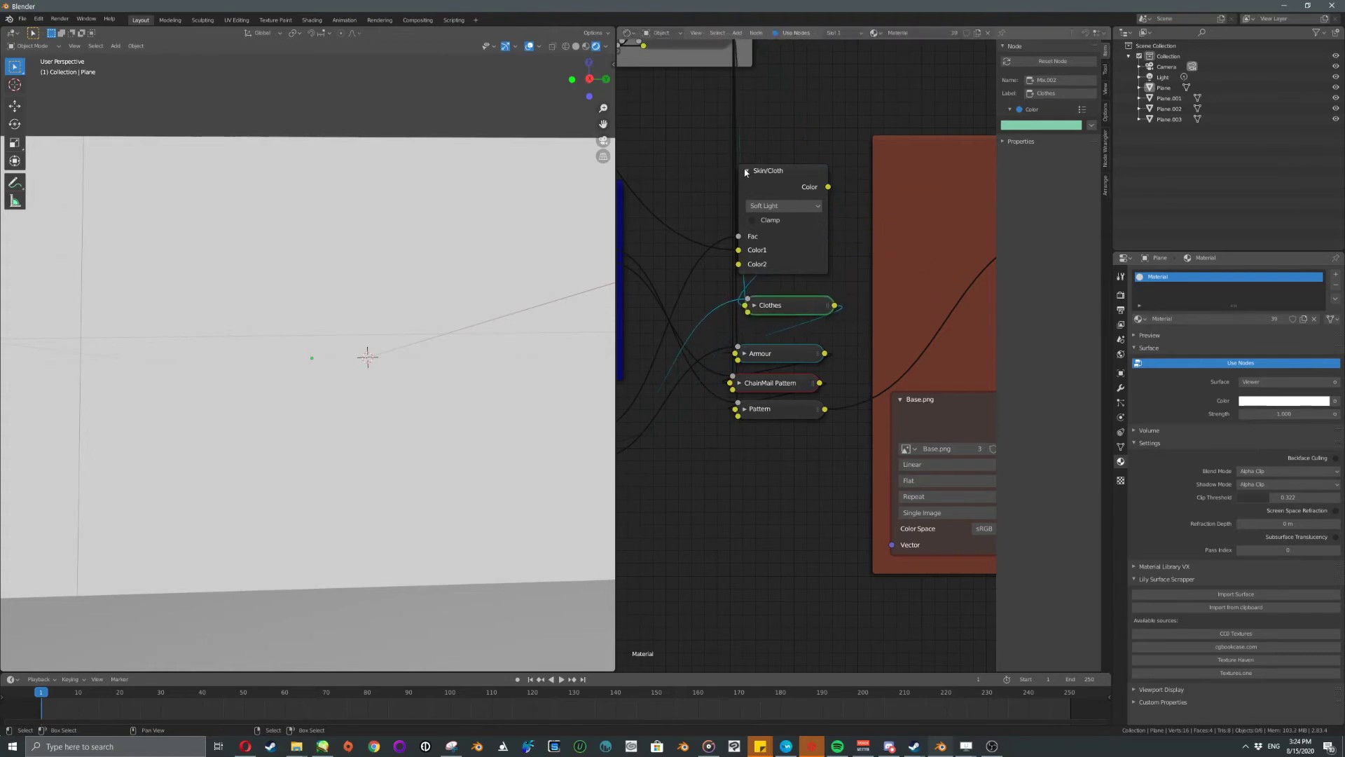
left_click(746, 173)
left_click_drag(771, 171, 788, 331)
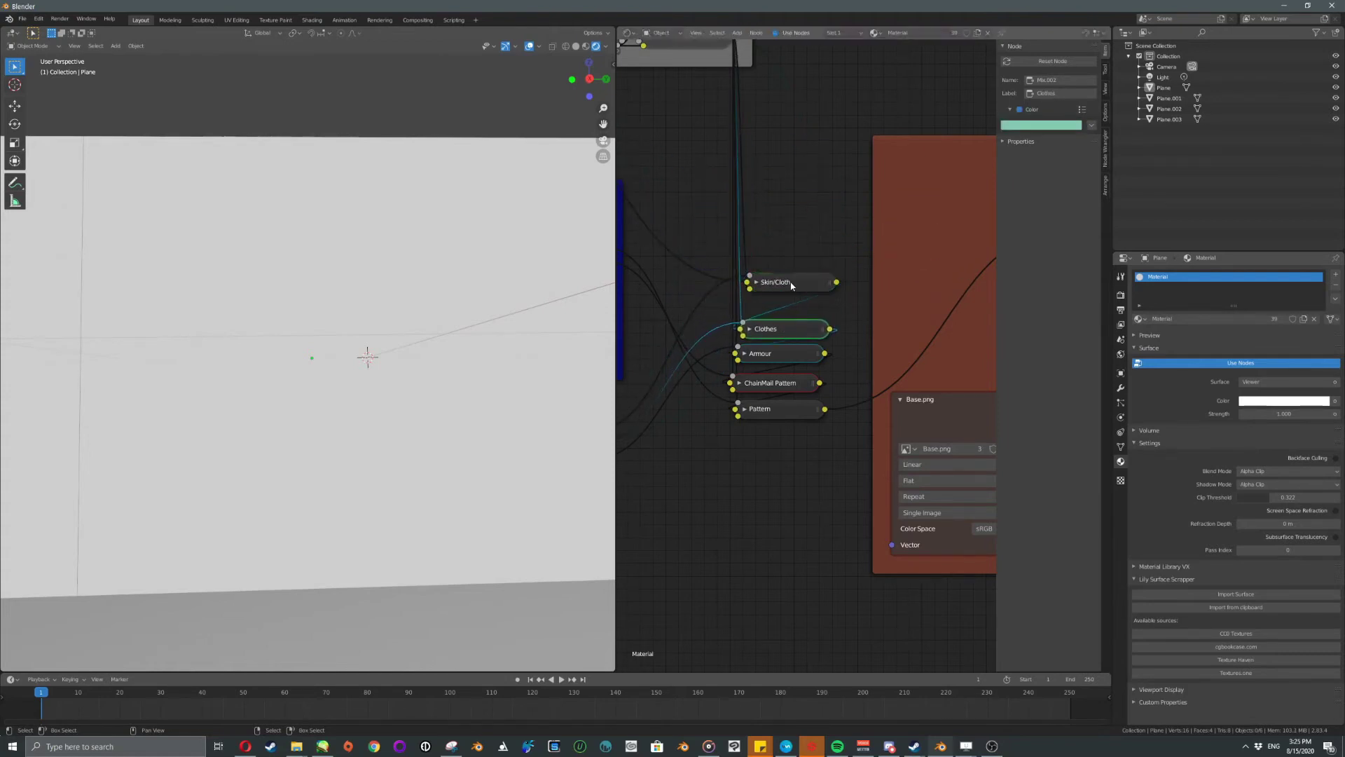
left_click_drag(793, 286, 788, 304)
Reconnect the Principled BSDF node to the Material Output and view the shaded characters together.
middle_click_drag(907, 324, 712, 324)
scroll(904, 318, "down", 2)
middle_click_drag(904, 318, 809, 319)
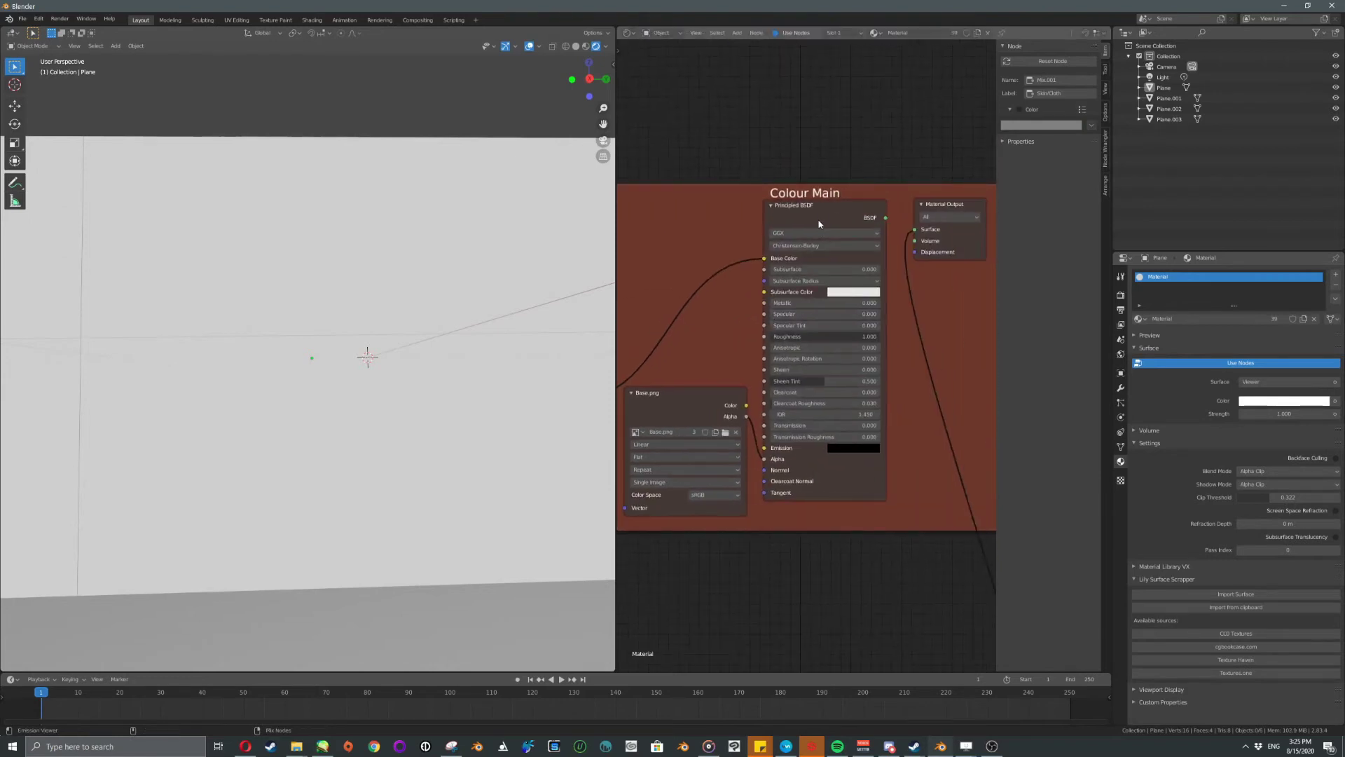
left_click(818, 224, "ctrl+shift")
scroll(384, 351, "down", 8)
scroll(385, 351, "up", 3)
middle_click_drag(385, 352, 413, 368)
Duplicate the three character planes and place the copies as a second row in front of the originals.
right_click(366, 380)
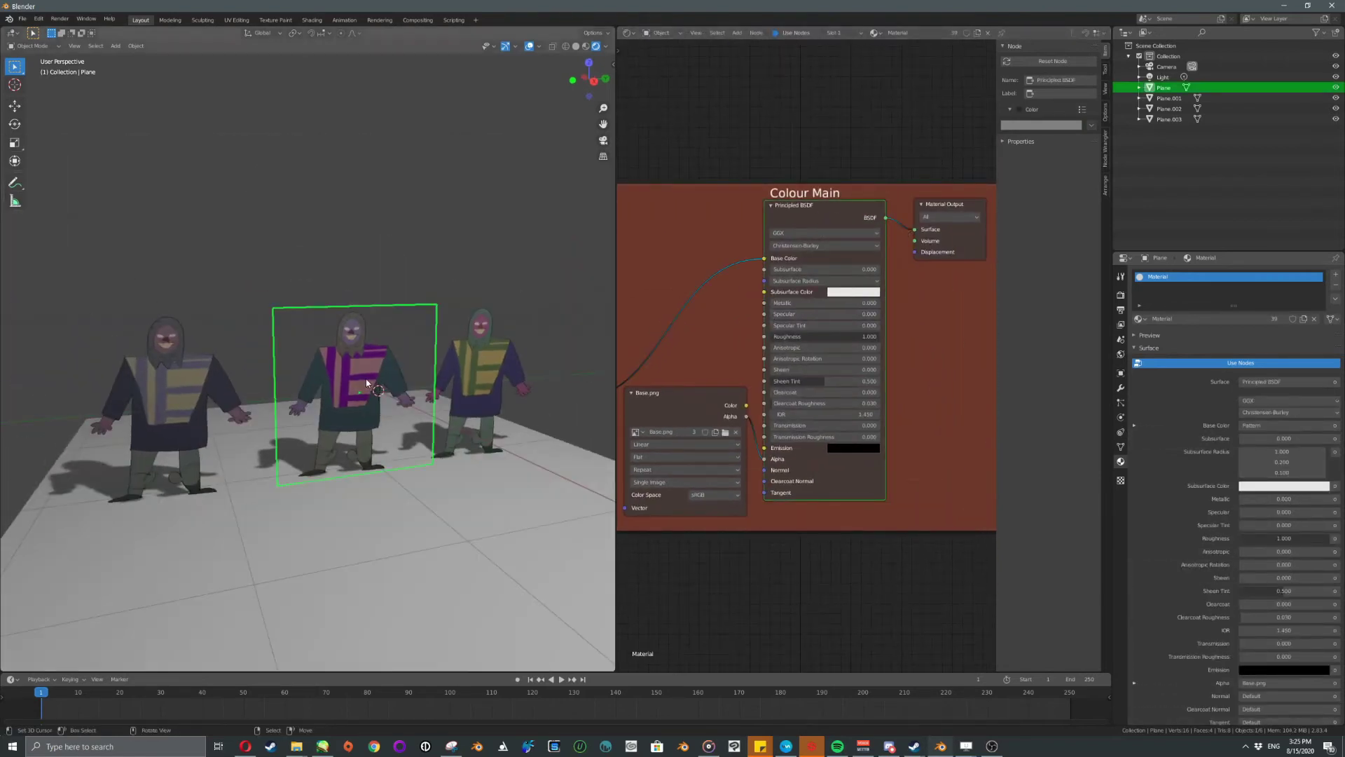
left_click(462, 364, "shift")
left_click(199, 389, "shift")
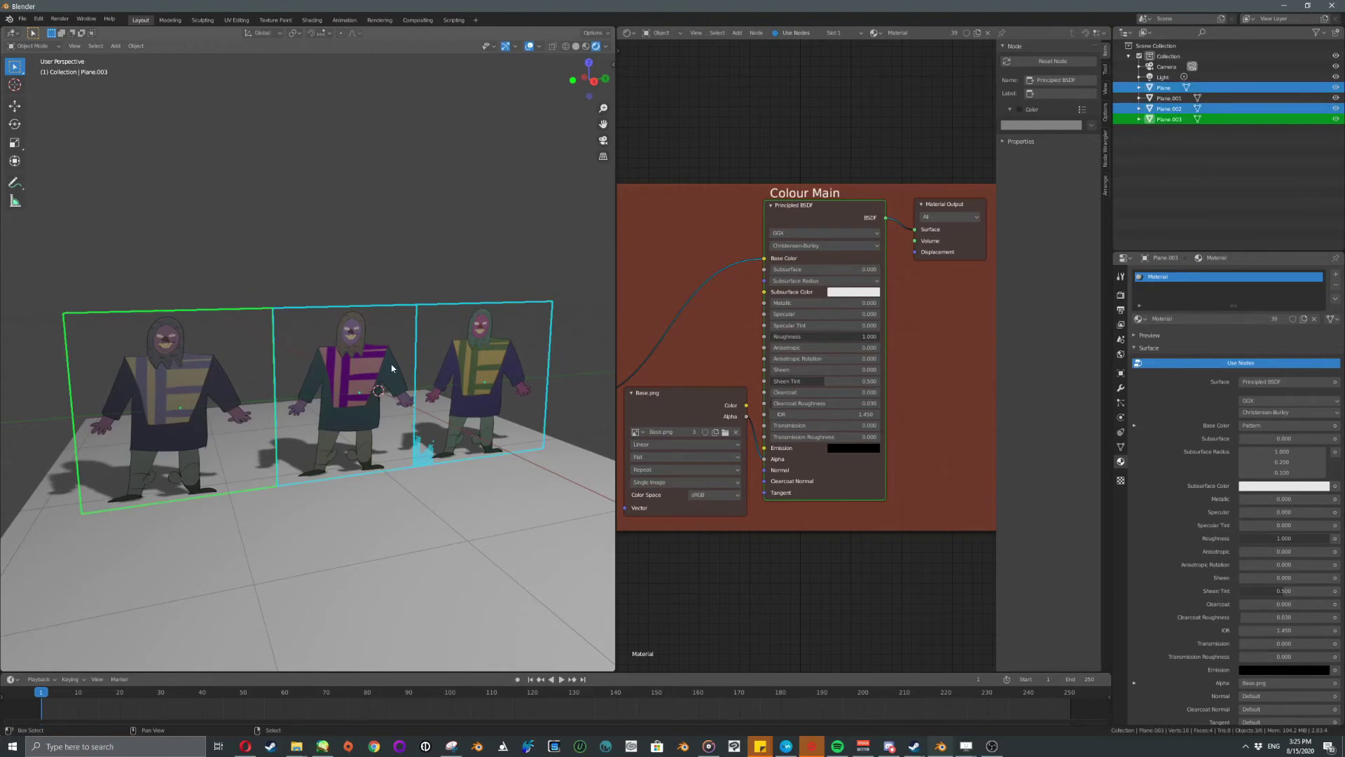
key("shift+d")
right_click(364, 339)
key("g")
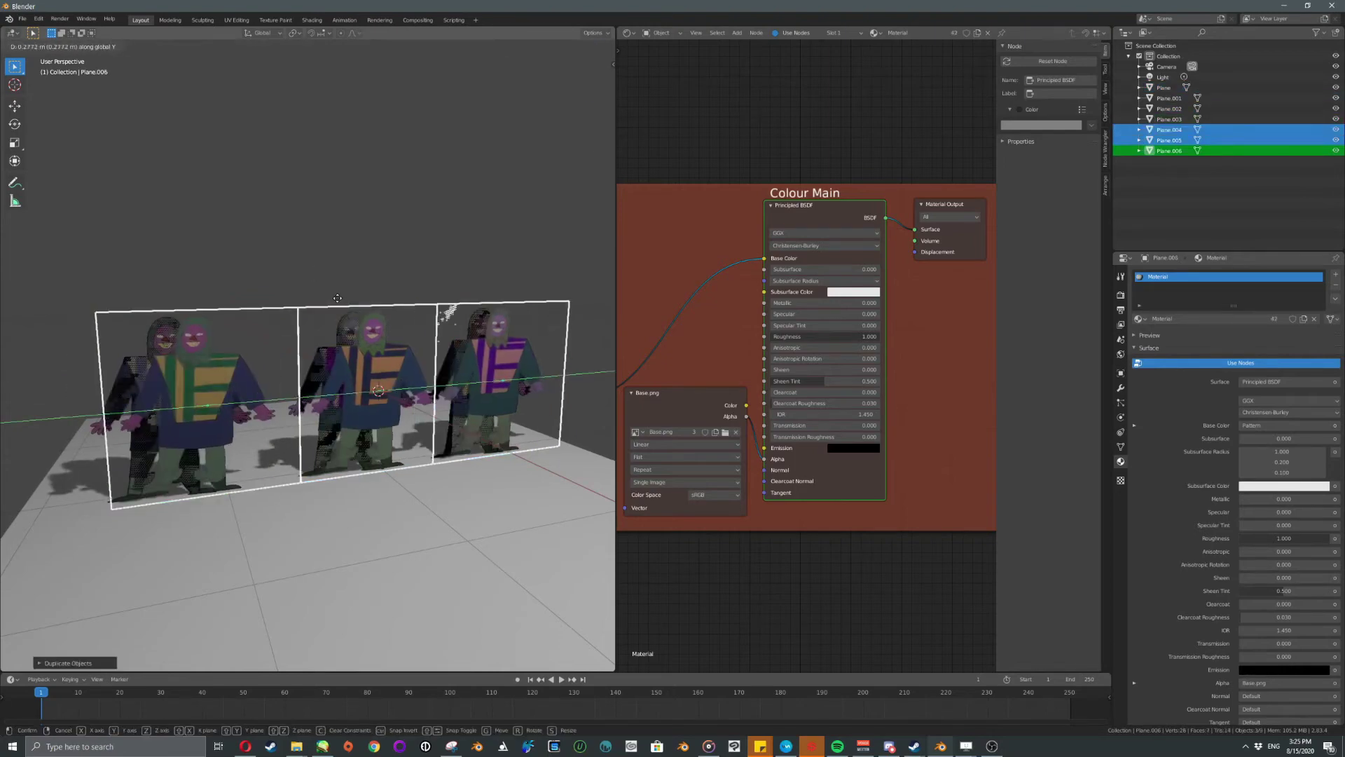
right_click(342, 309)
key("g")
left_click(330, 301)
Duplicate the row of three characters three more times, stacking each new row higher along the Z axis.
key("shift+d")
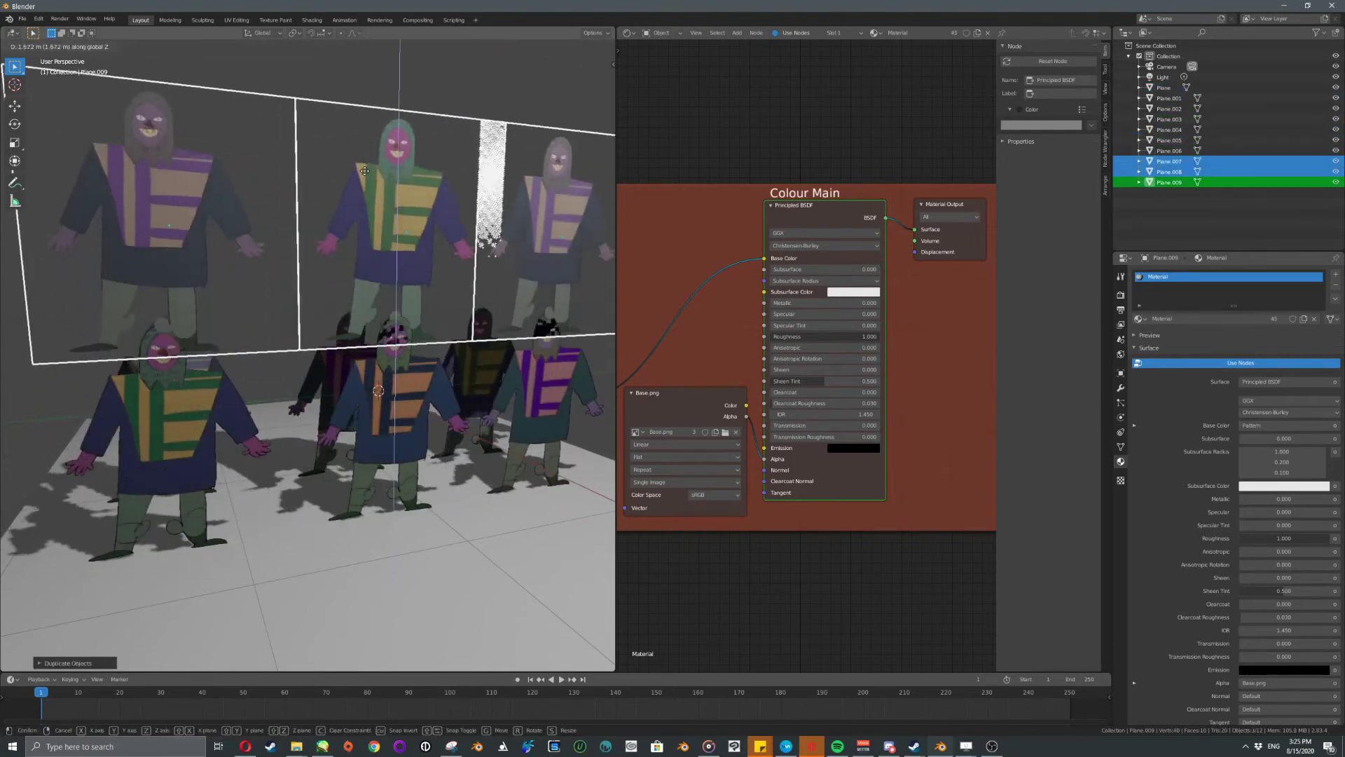
left_click(363, 198)
scroll(363, 192, "down", 3)
key("shift+d")
left_click(359, 135)
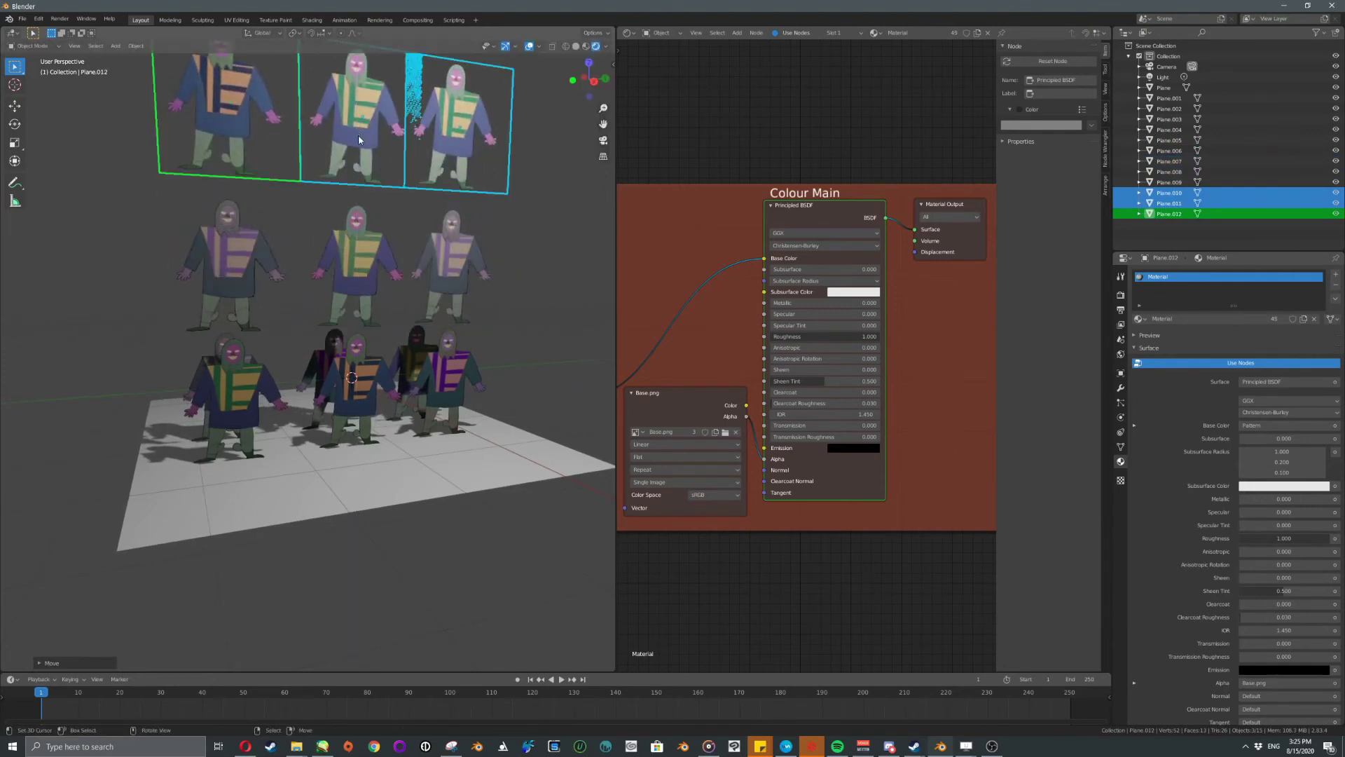
key("shift+d")
right_click(359, 135)
scroll(359, 135, "down", 3)
key("g")
key("z")
left_click(365, 181)
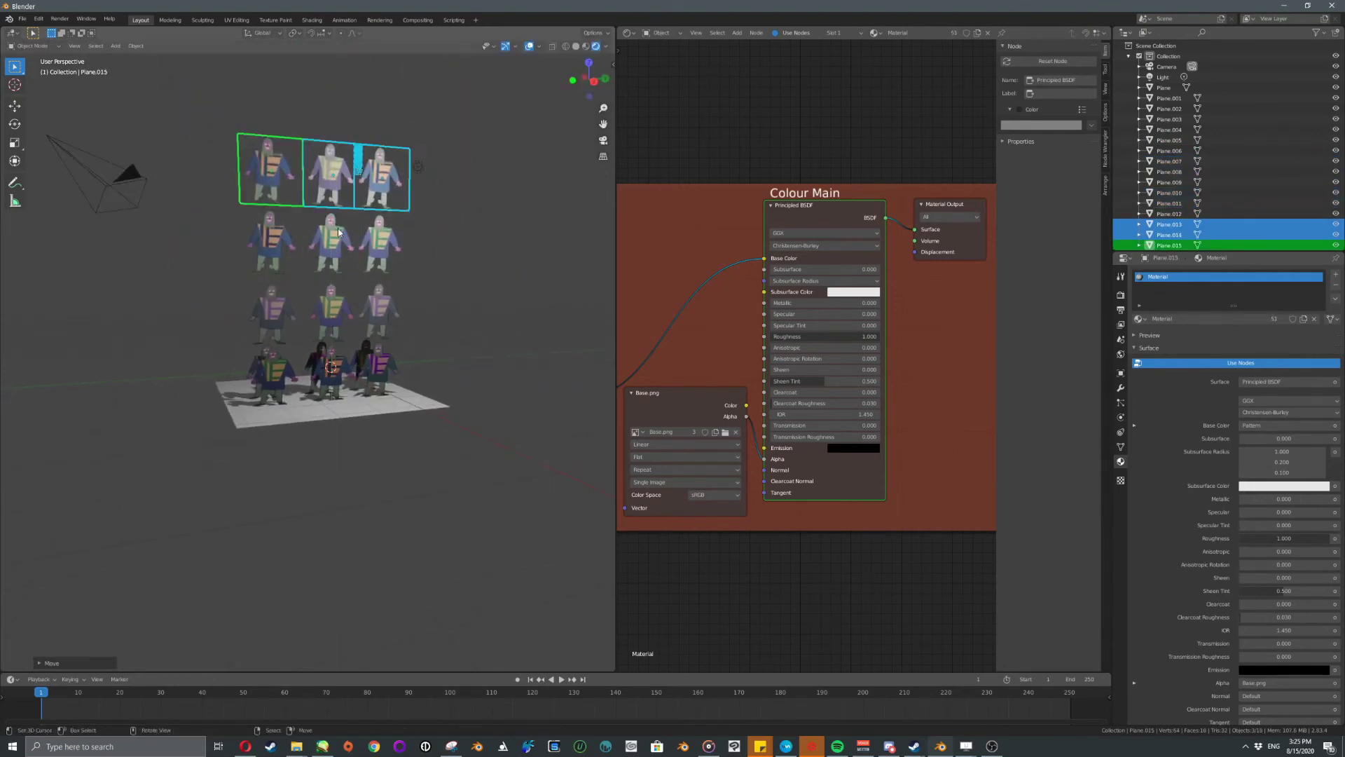
Look over the stacked characters and delete the two highest rows of copies.
middle_click_drag(393, 275, 376, 304)
scroll(376, 309, "up", 3)
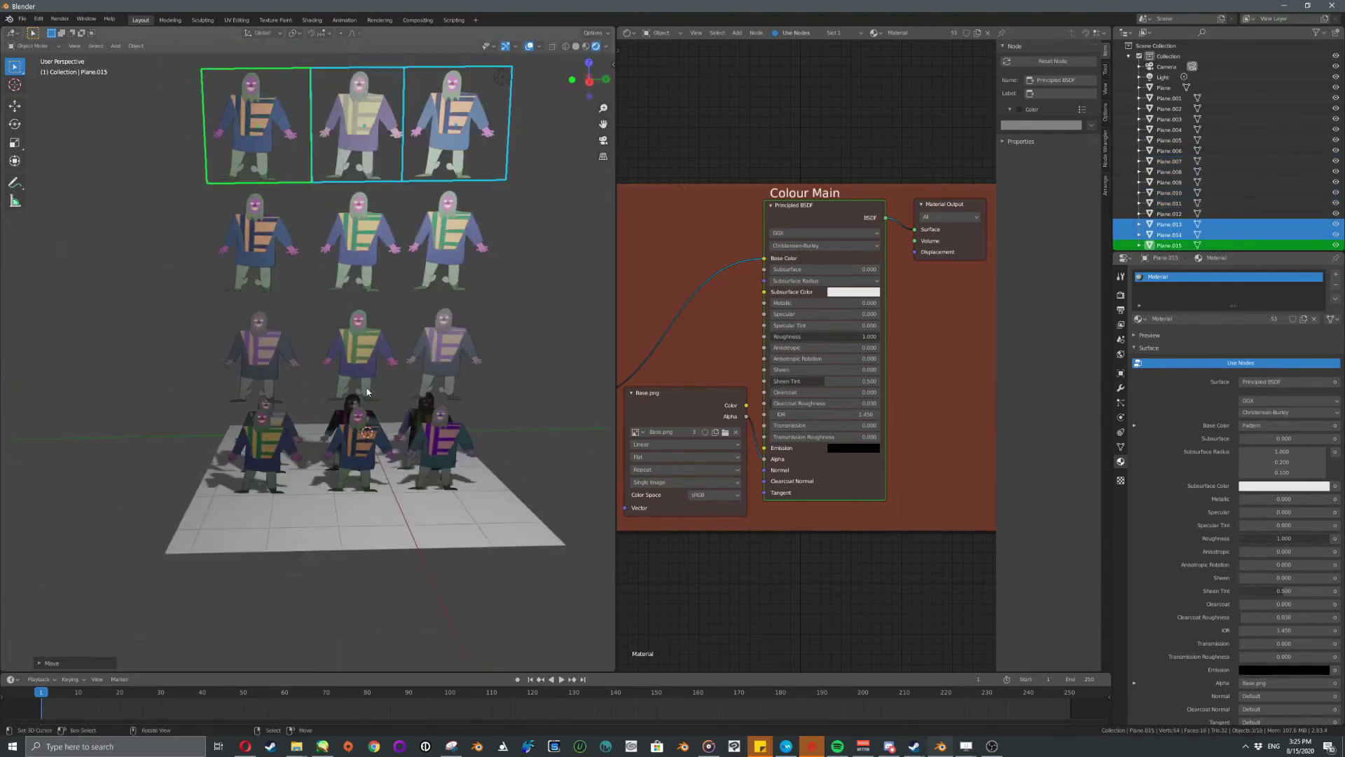
scroll(367, 389, "down", 2)
key("Delete")
right_click(418, 280)
key("Delete")
right_click(349, 280)
key("Delete")
right_click(272, 287)
key("Delete")
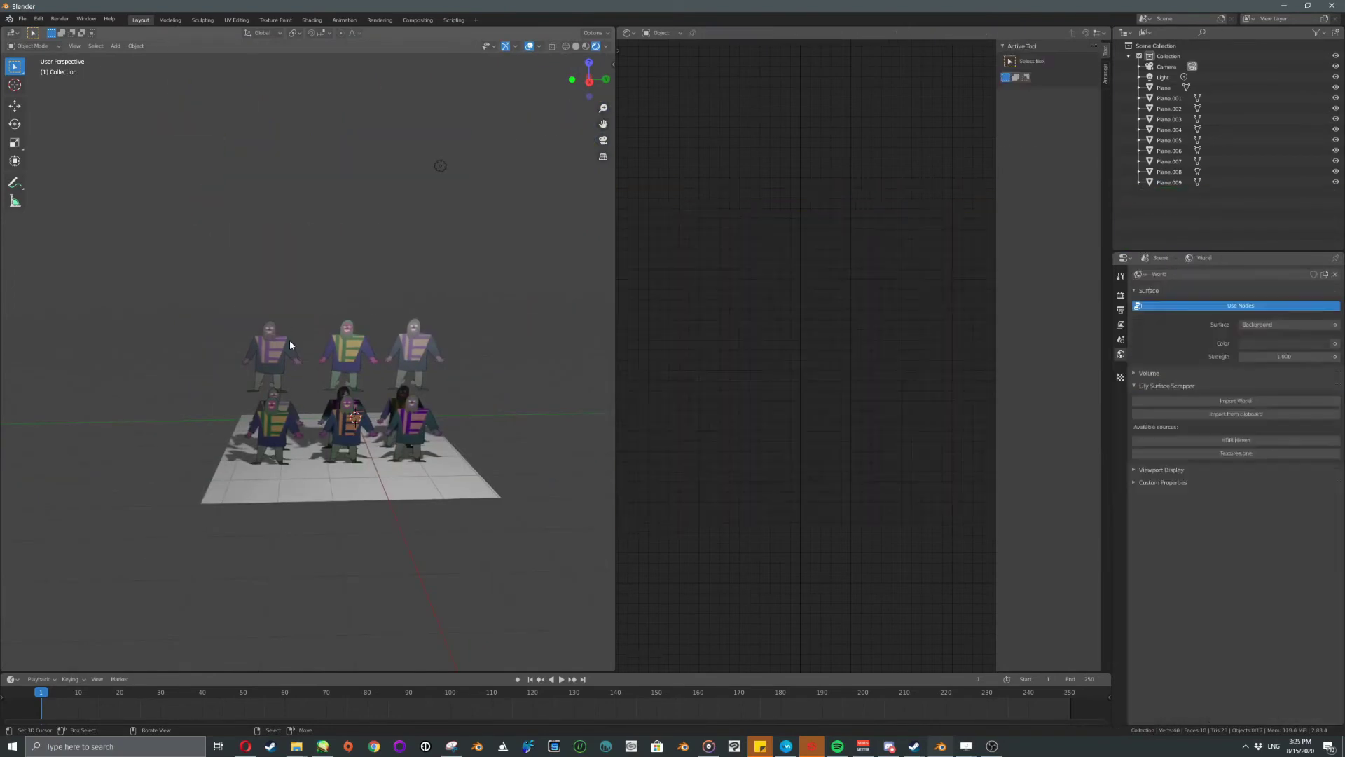
Delete the three character copies in the remaining row floating above the floor.
right_click(290, 345)
key("Delete")
right_click(354, 350)
key("Delete")
right_click(413, 356)
key("Delete")
Delete the three character copies standing in front of the original characters.
right_click(412, 428)
key("Delete")
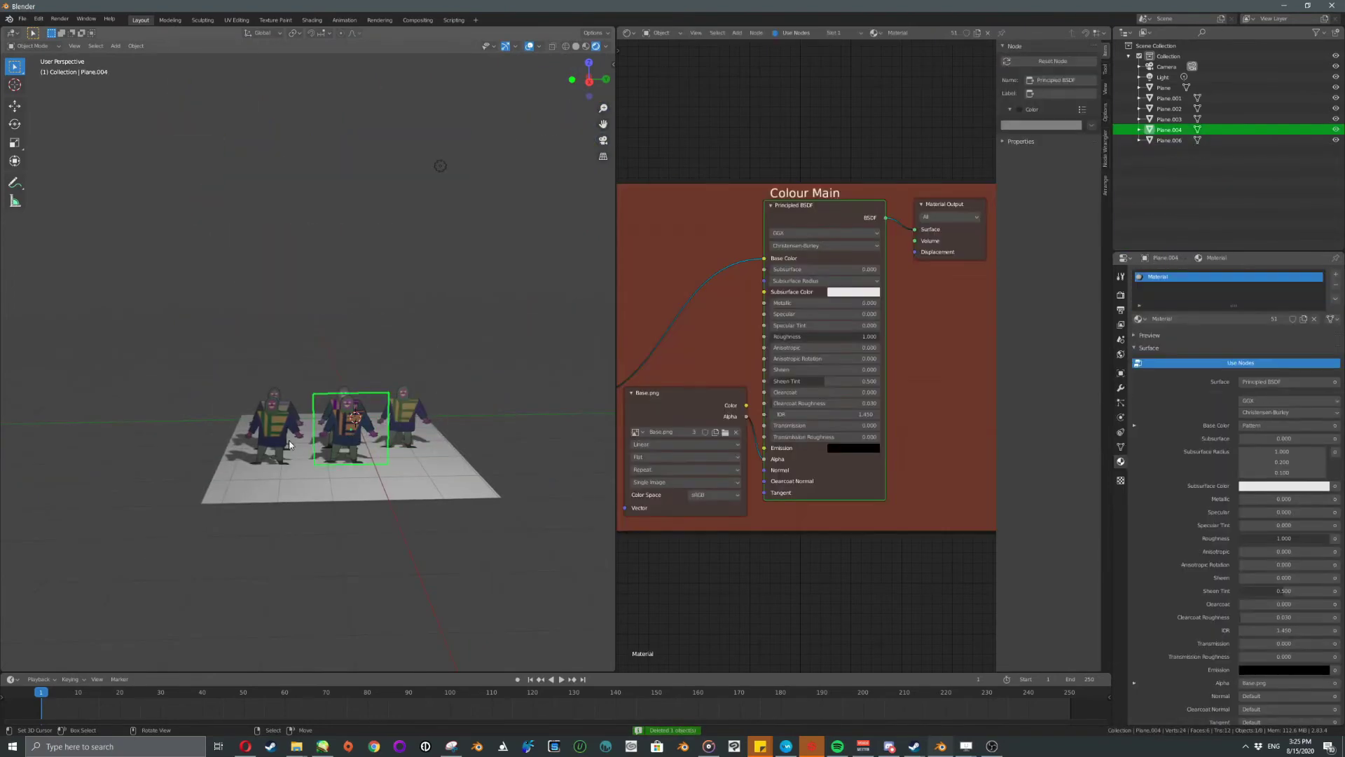
key("Delete")
right_click(286, 440)
scroll(309, 442, "up", 5)
scroll(309, 441, "down", 3)
key("Delete")
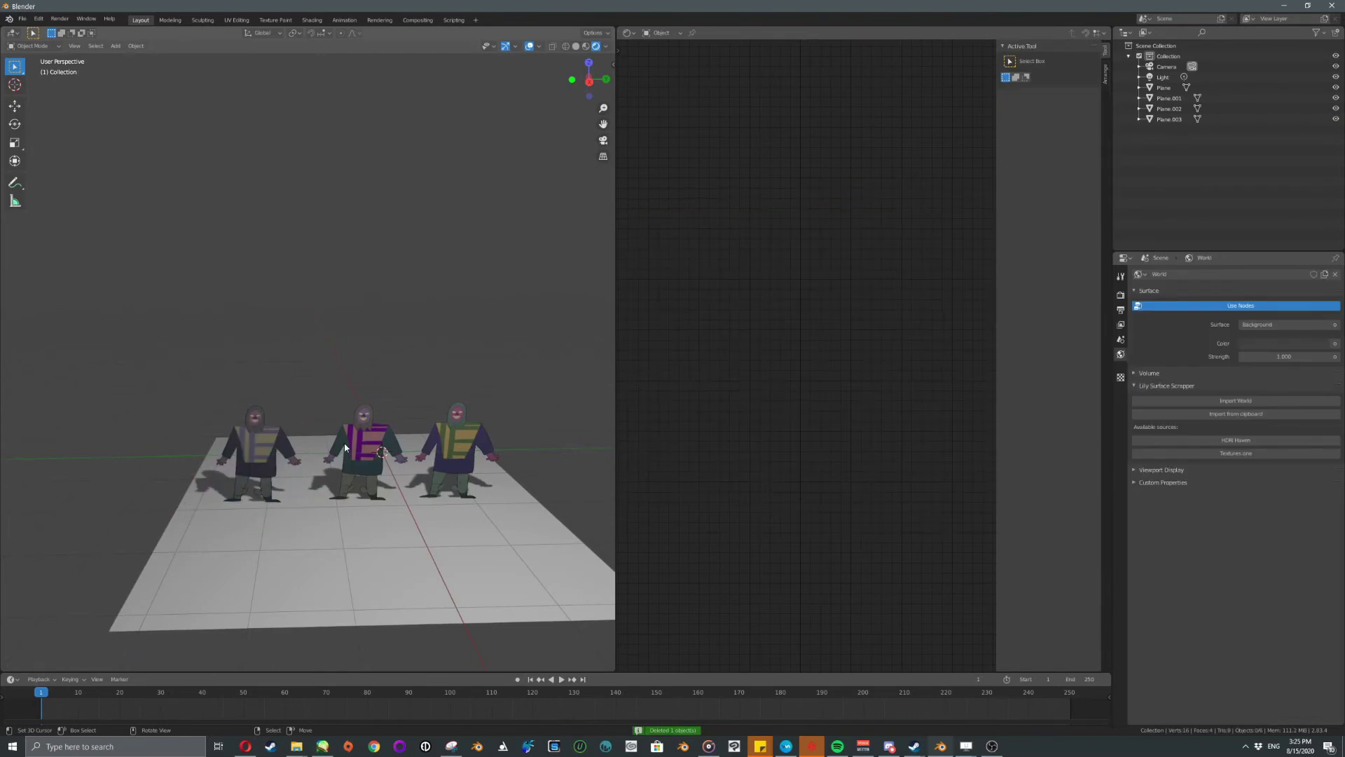
Select the middle character and expand the Object Info and Hue Saturation Value nodes in its material.
right_click(352, 457)
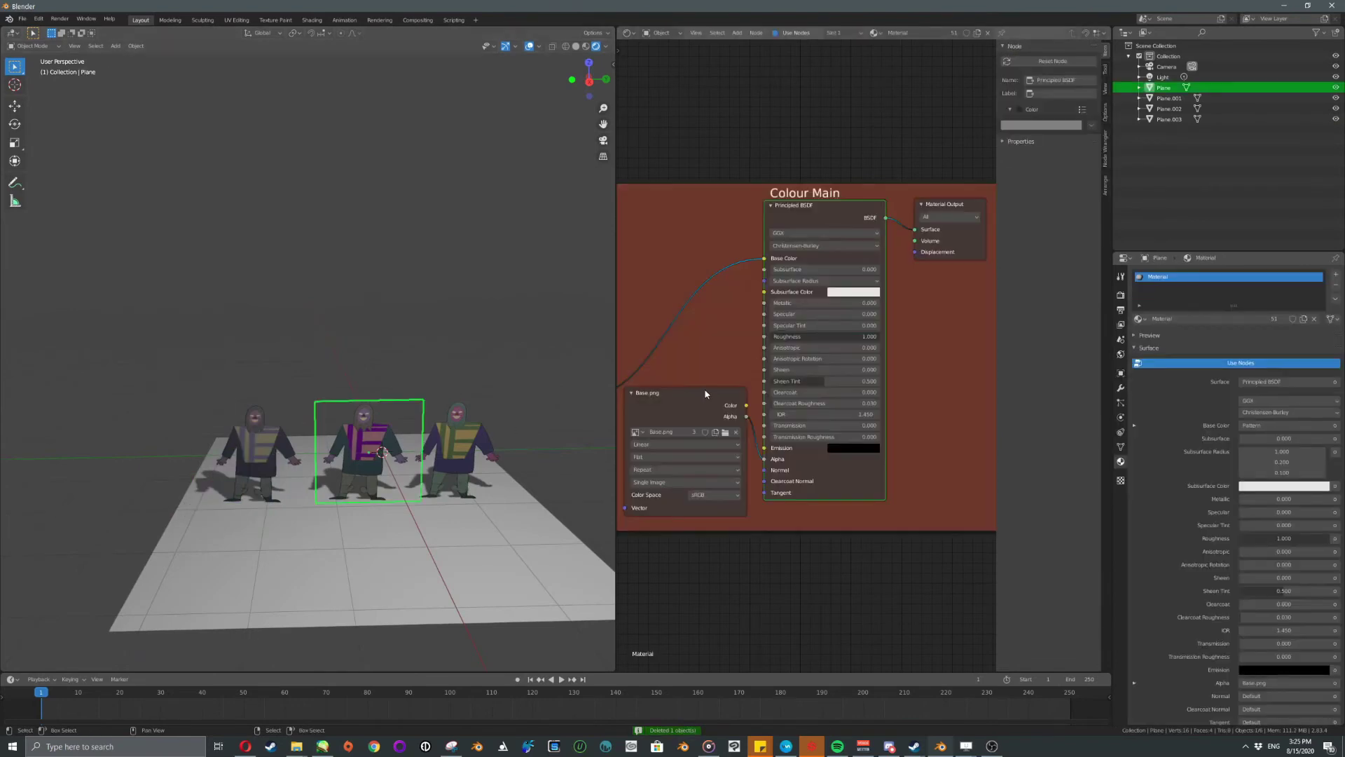
scroll(735, 386, "down", 2)
middle_click_drag(681, 410, 909, 407)
scroll(844, 385, "up", 5)
middle_click_drag(773, 338, 926, 579)
scroll(813, 384, "up", 2)
scroll(764, 403, "down", 5)
middle_click_drag(745, 260, 741, 293)
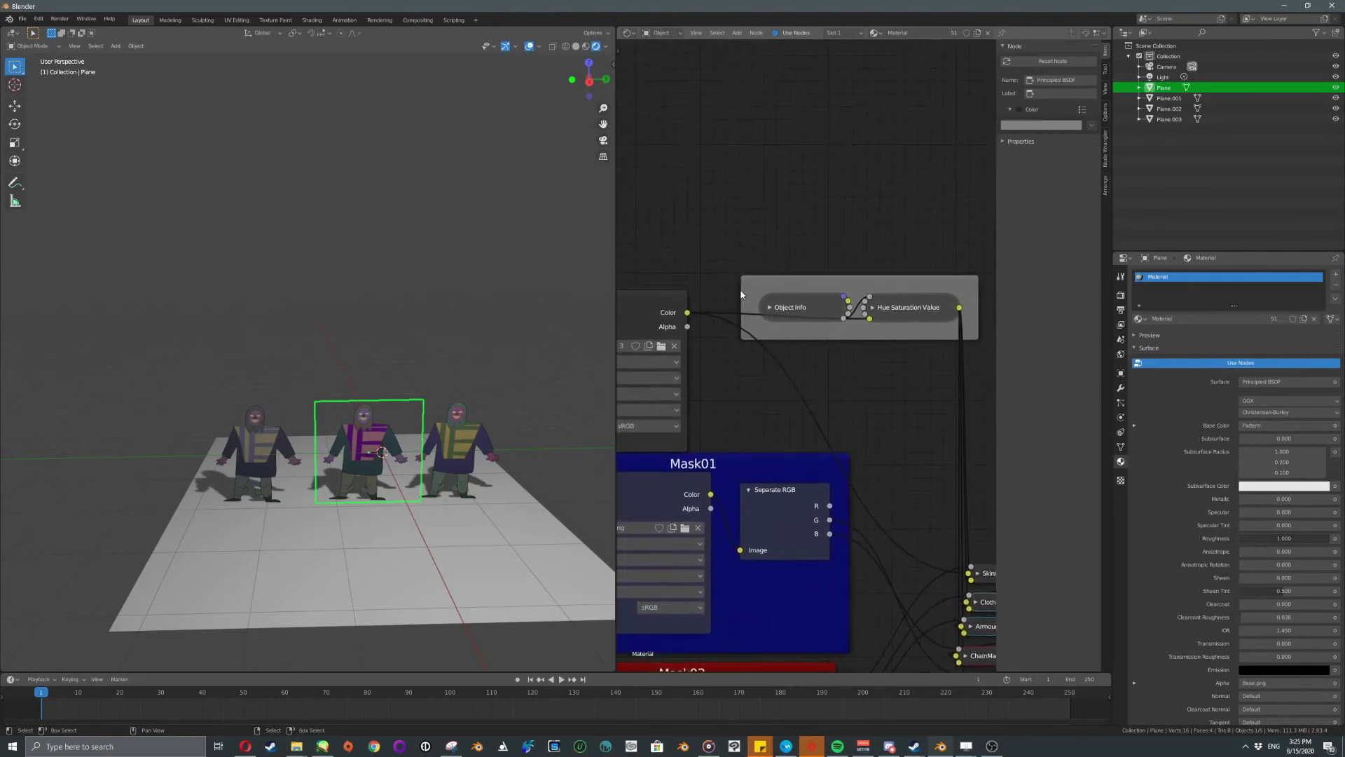
left_click(771, 307)
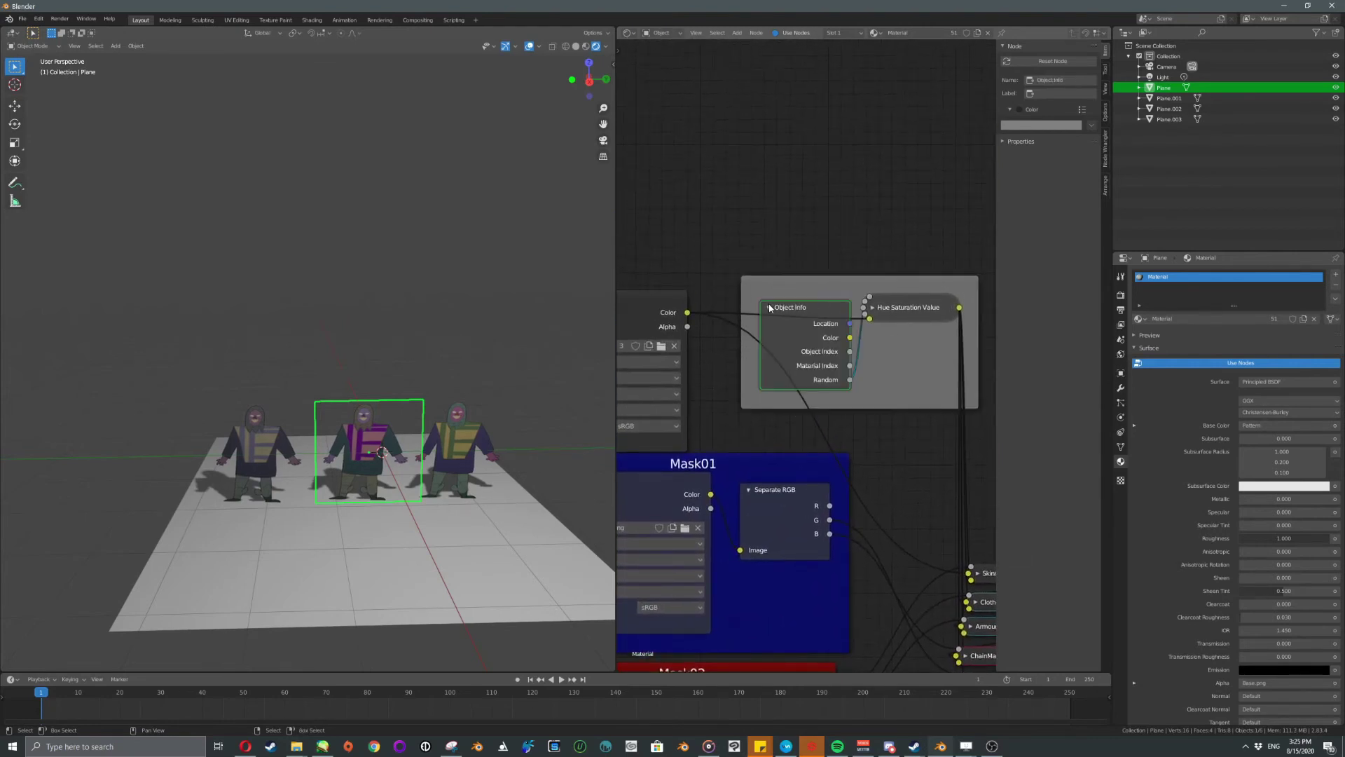
left_click(879, 308)
Move the Base.png texture node away from its neighbours and preview its colour output on the characters.
middle_click_drag(650, 335, 762, 262)
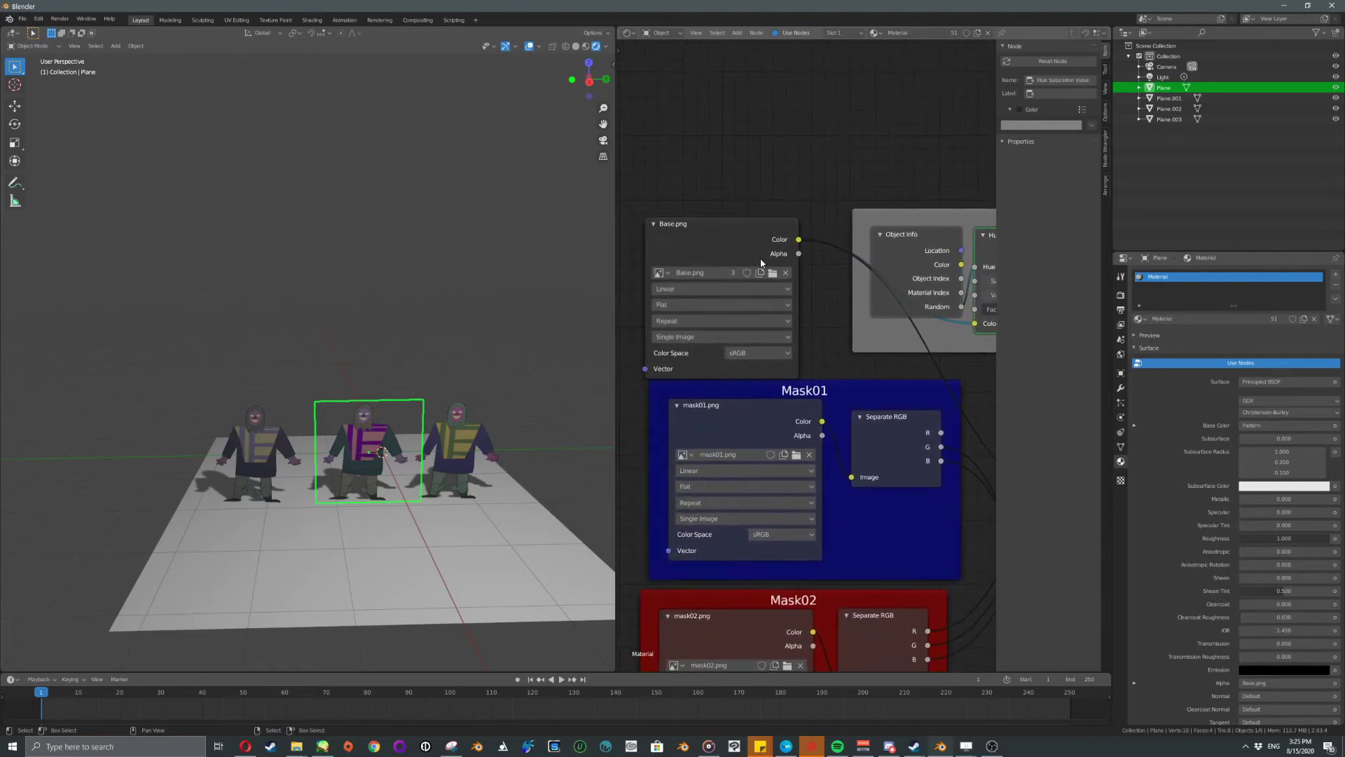
left_click_drag(760, 261, 712, 220)
middle_click_drag(755, 273, 754, 257)
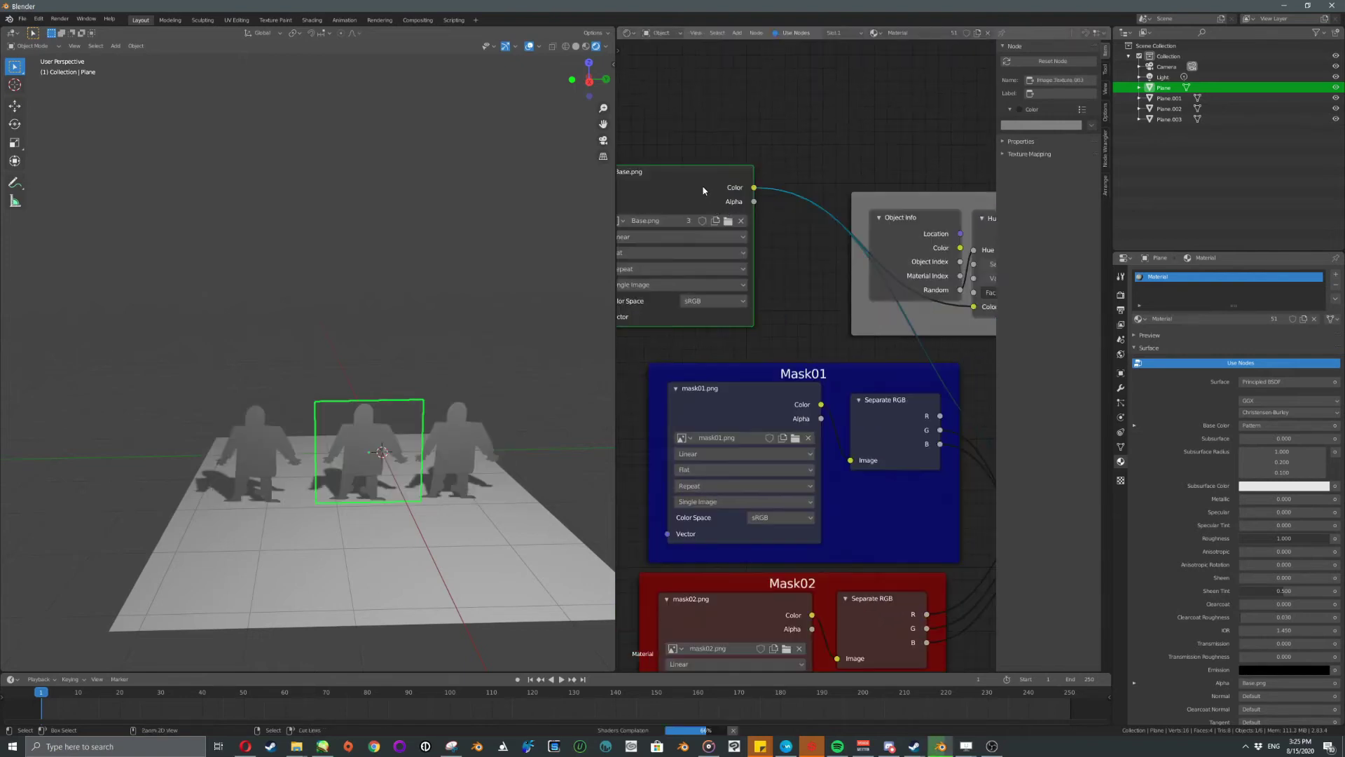
left_click(704, 208, "ctrl+shift")
middle_click_drag(442, 393, 455, 409)
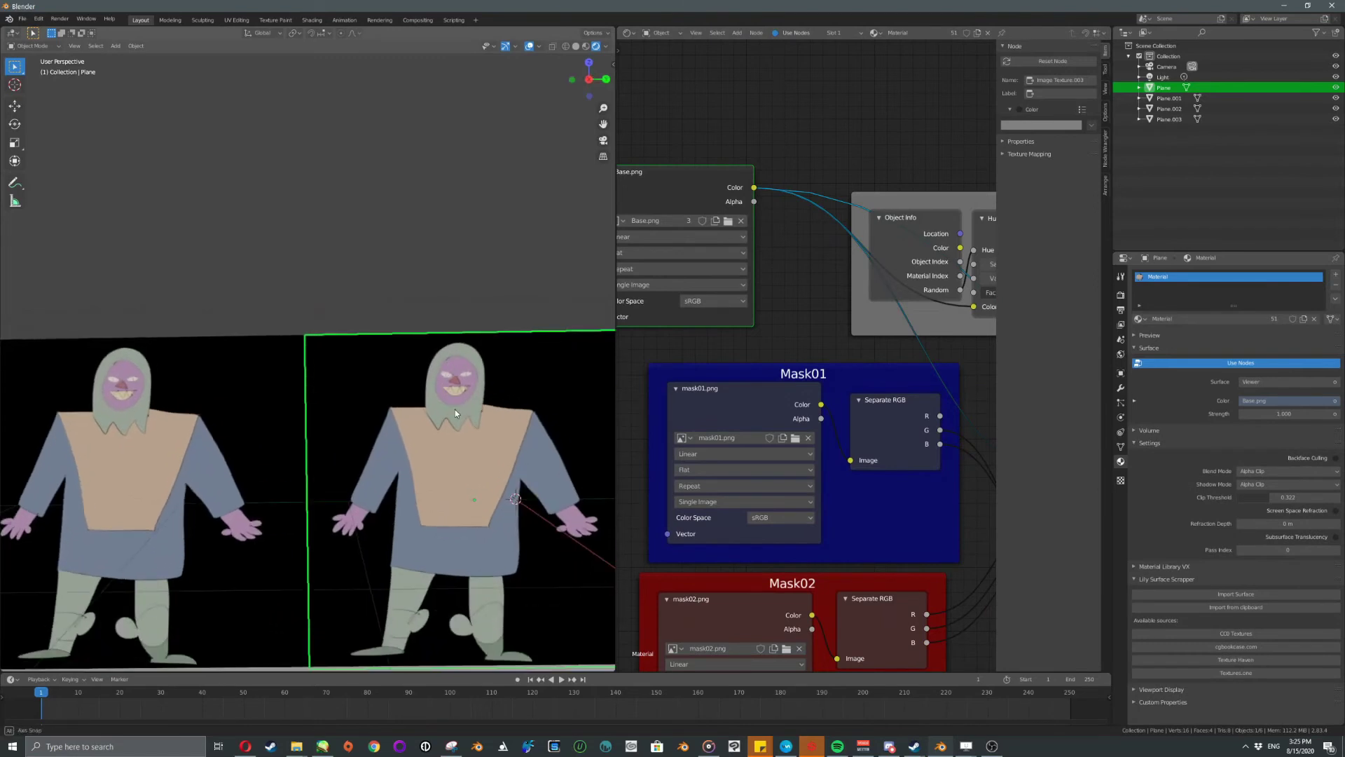
middle_click_drag(816, 165, 719, 157)
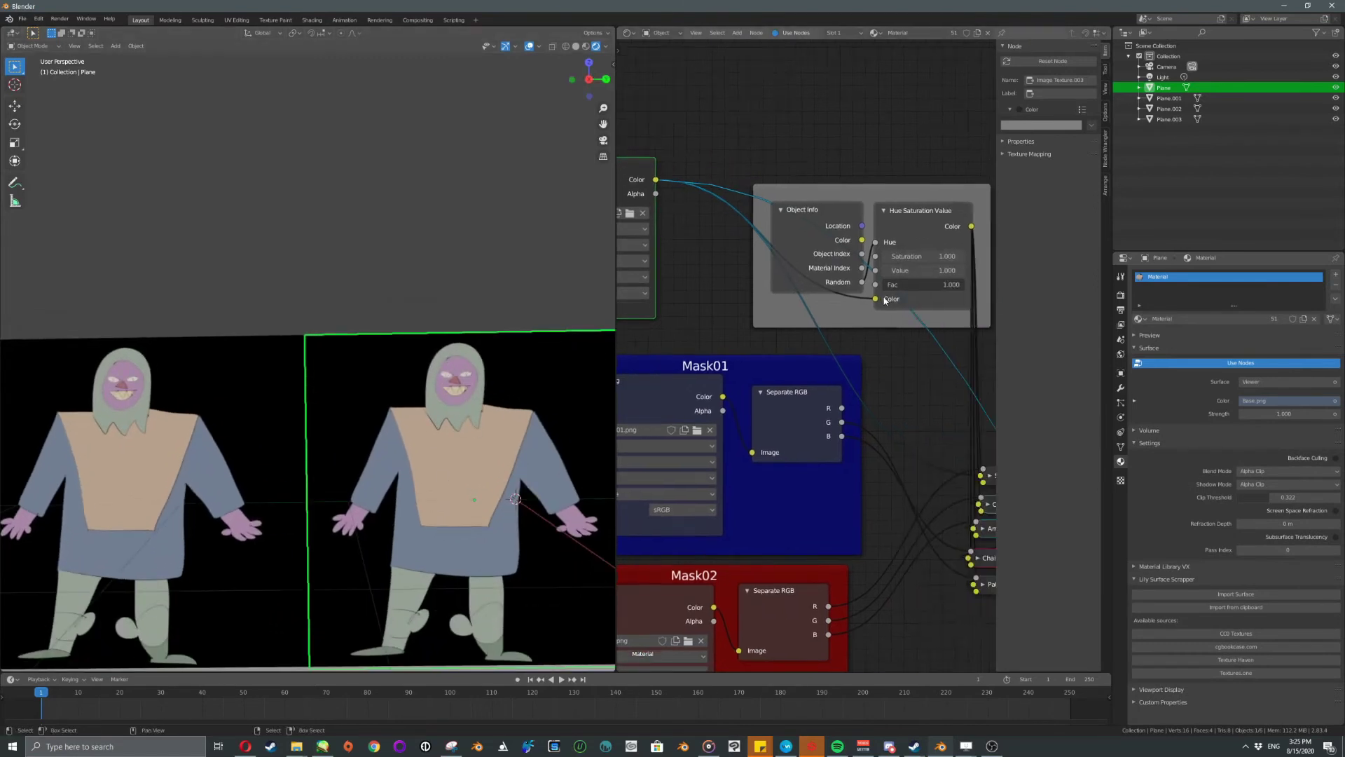
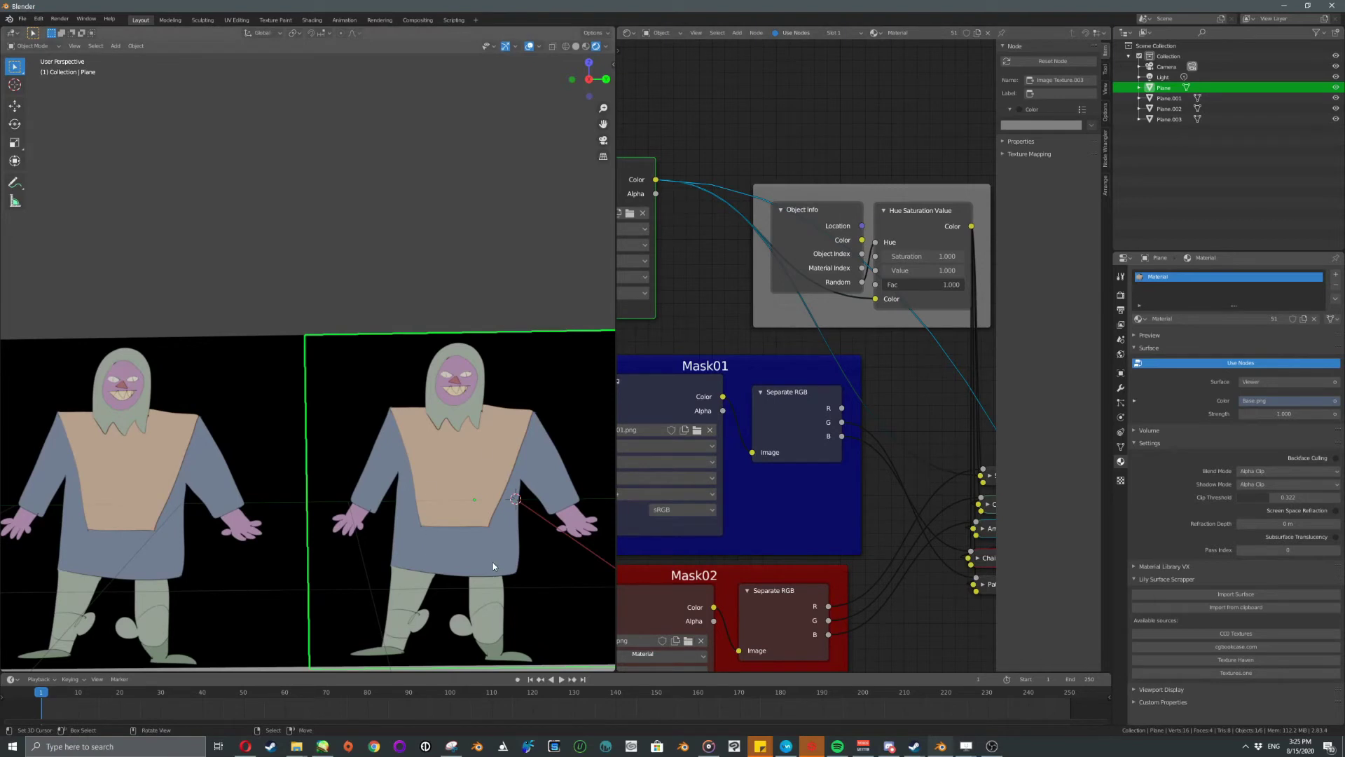
left_click(780, 210)
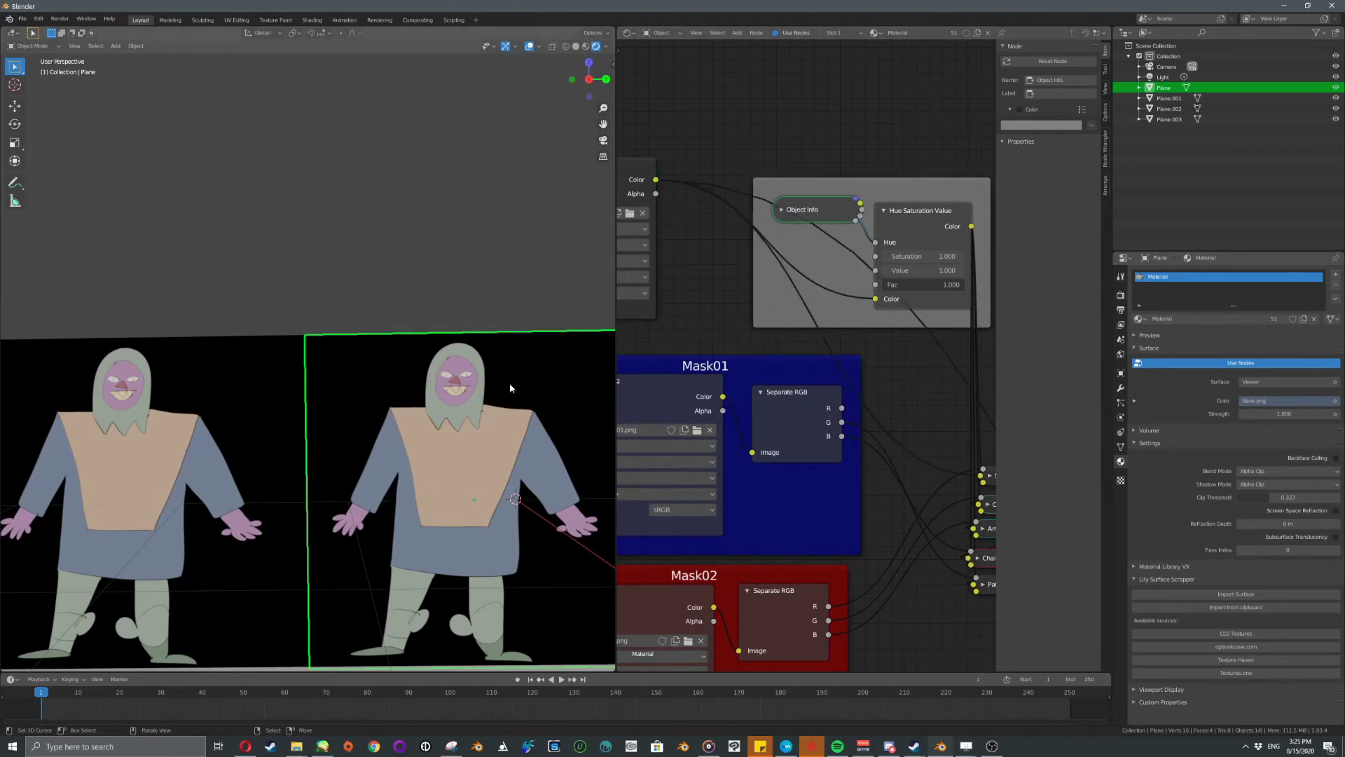
left_click(781, 209)
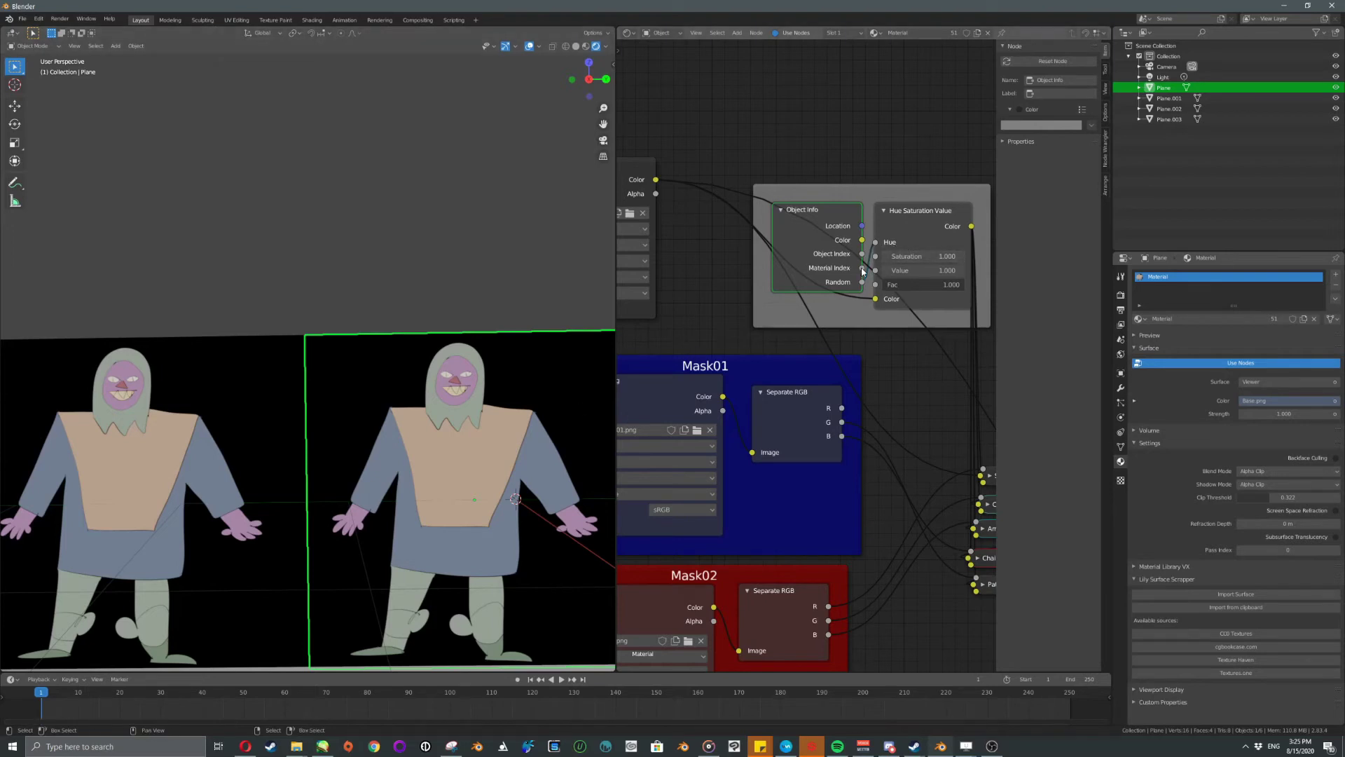
middle_click_drag(909, 329, 825, 275)
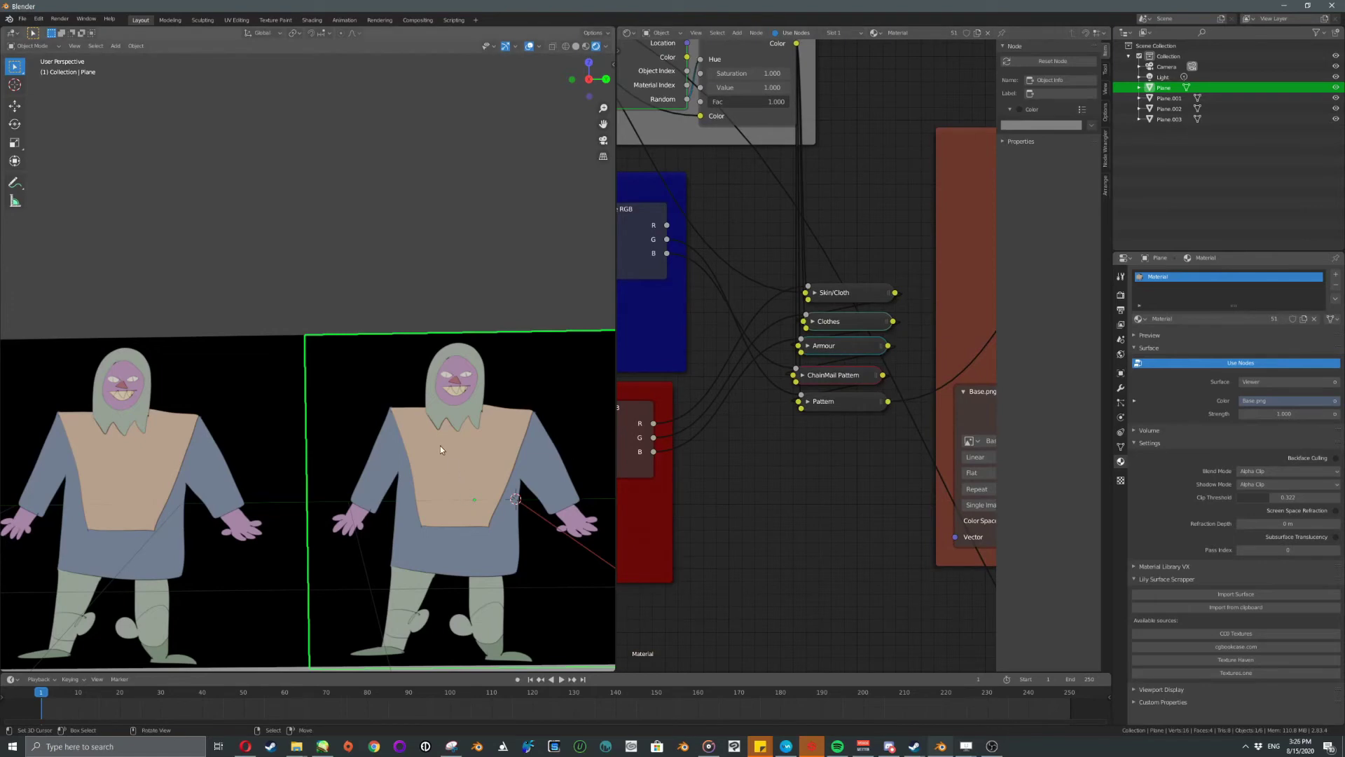
scroll(440, 445, "down", 1)
middle_click_drag(718, 377, 834, 452)
Move the Object Info node away from the Hue Saturation Value node and link its Location output to Hue.
key("g")
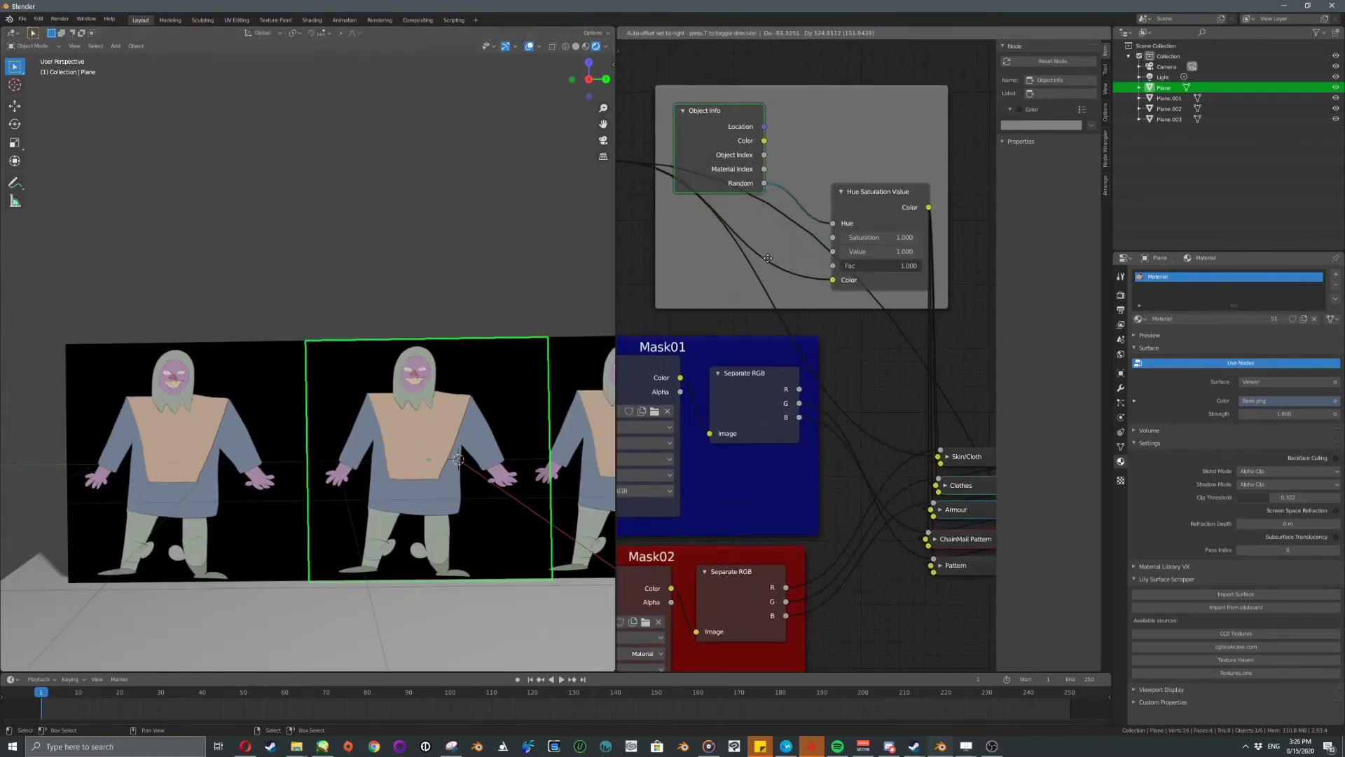
left_click(803, 174)
left_click_drag(763, 112, 831, 222)
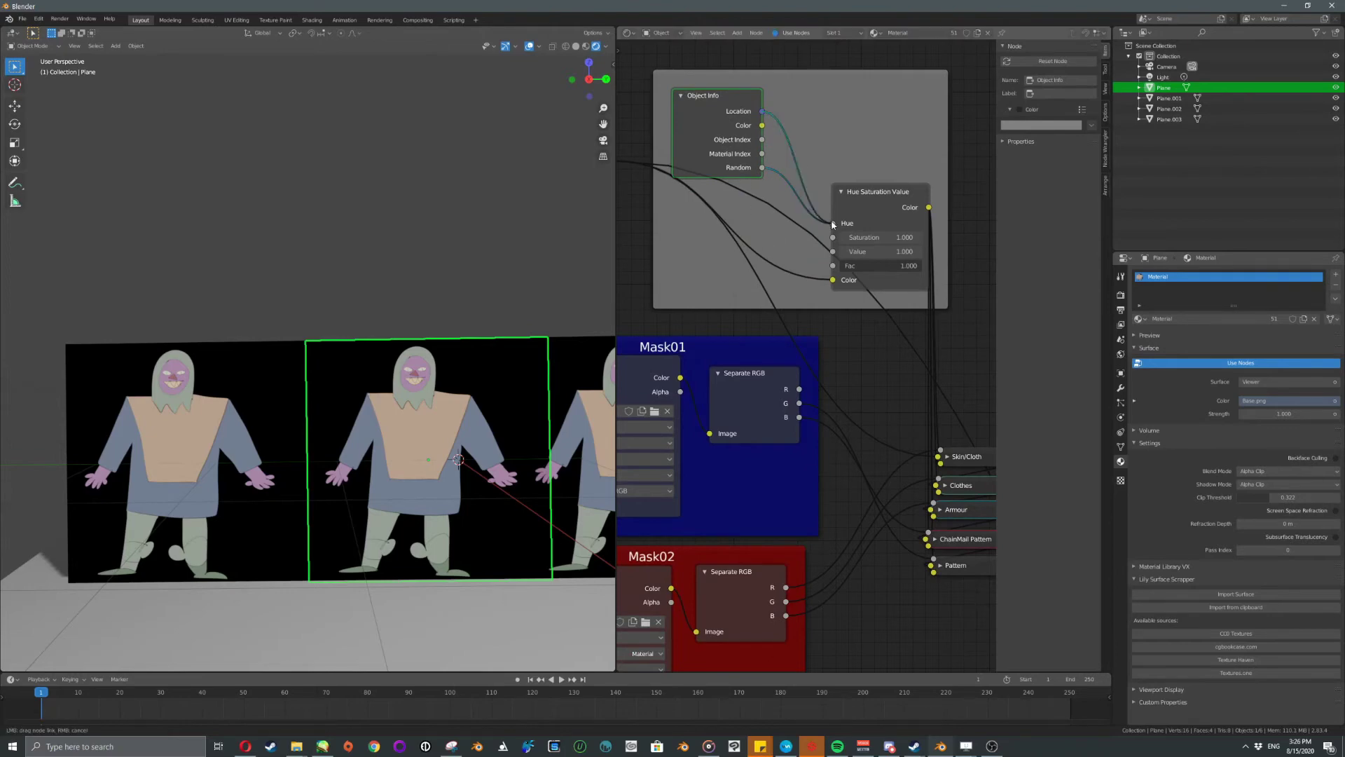
Show the Principled BSDF shader of the Colour Main frame on the characters again.
middle_click_drag(991, 387, 886, 311)
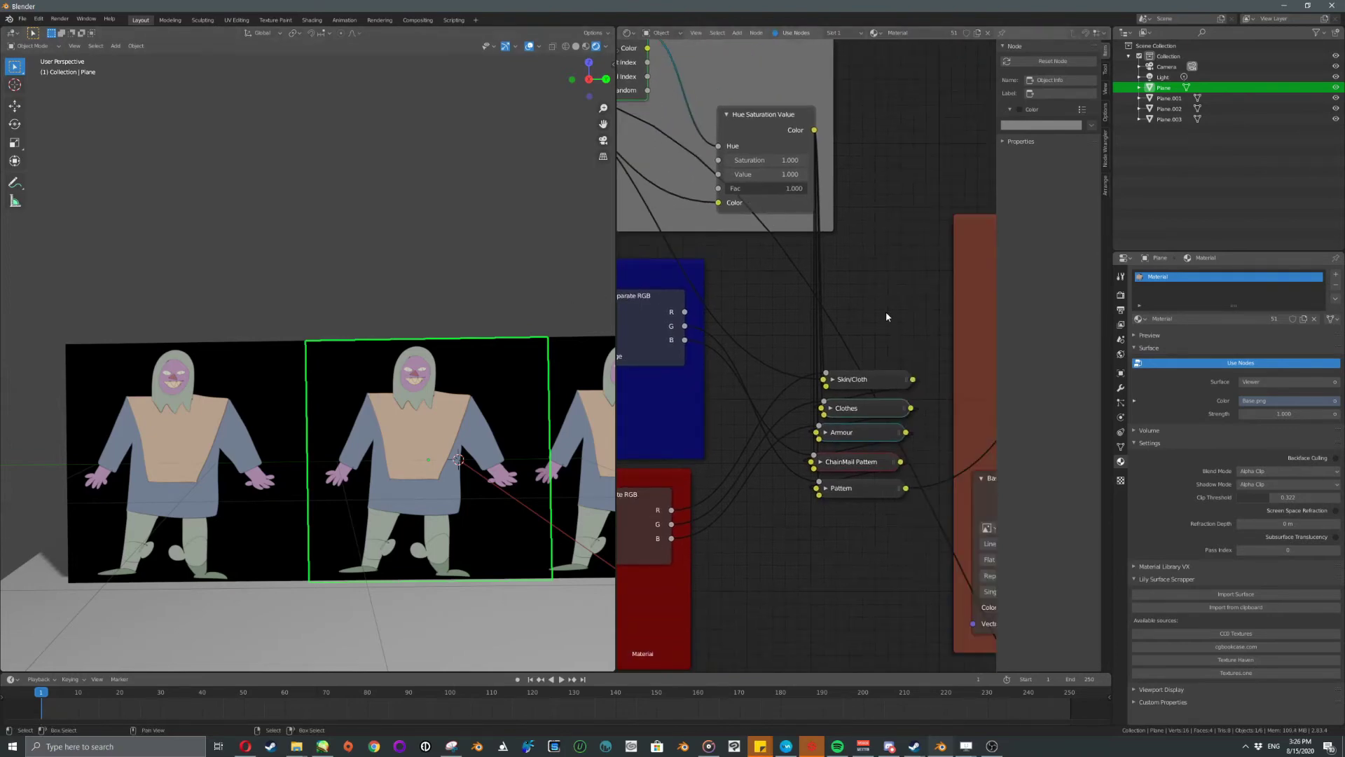
scroll(890, 315, "down", 5)
middle_click_drag(985, 354, 784, 327)
left_click(871, 234, "ctrl+shift")
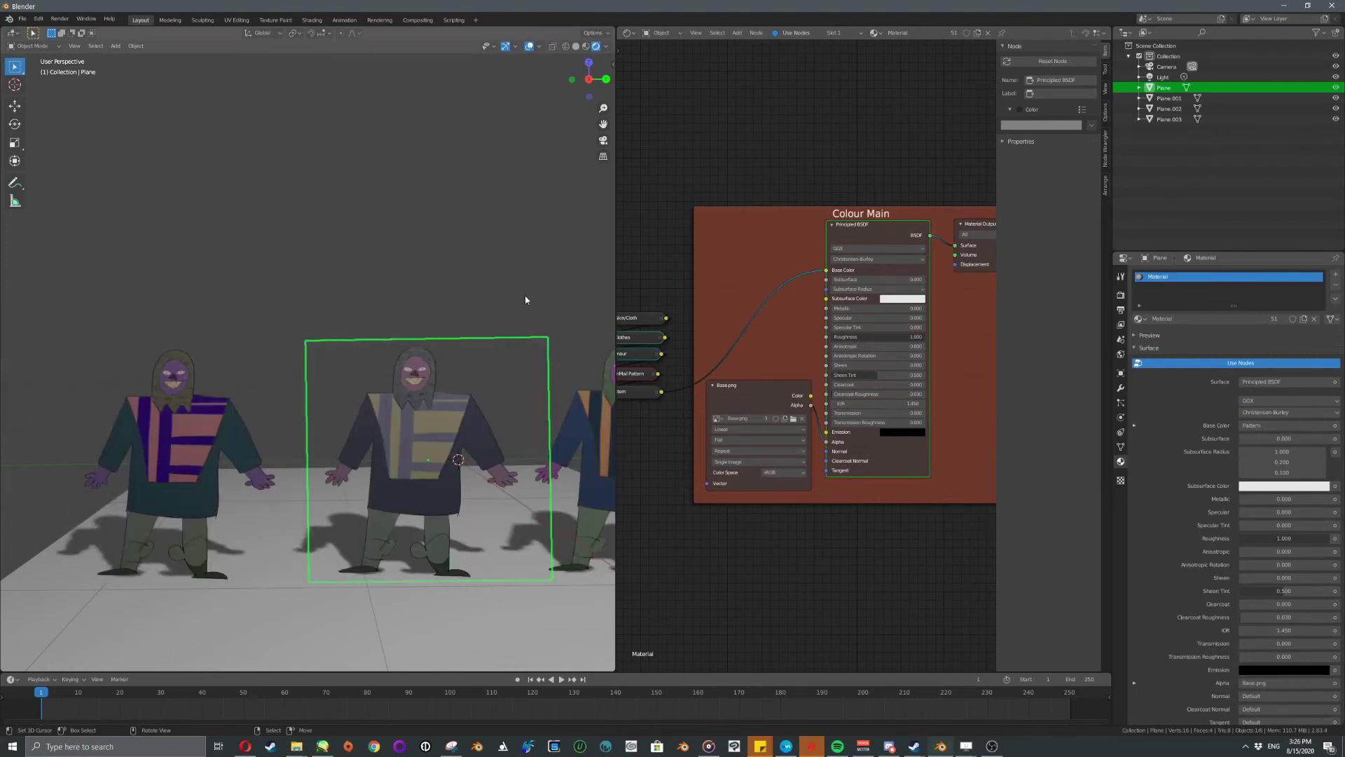
Move the selected character around freely and along the X axis, placing it in front of and between the other two.
key("g")
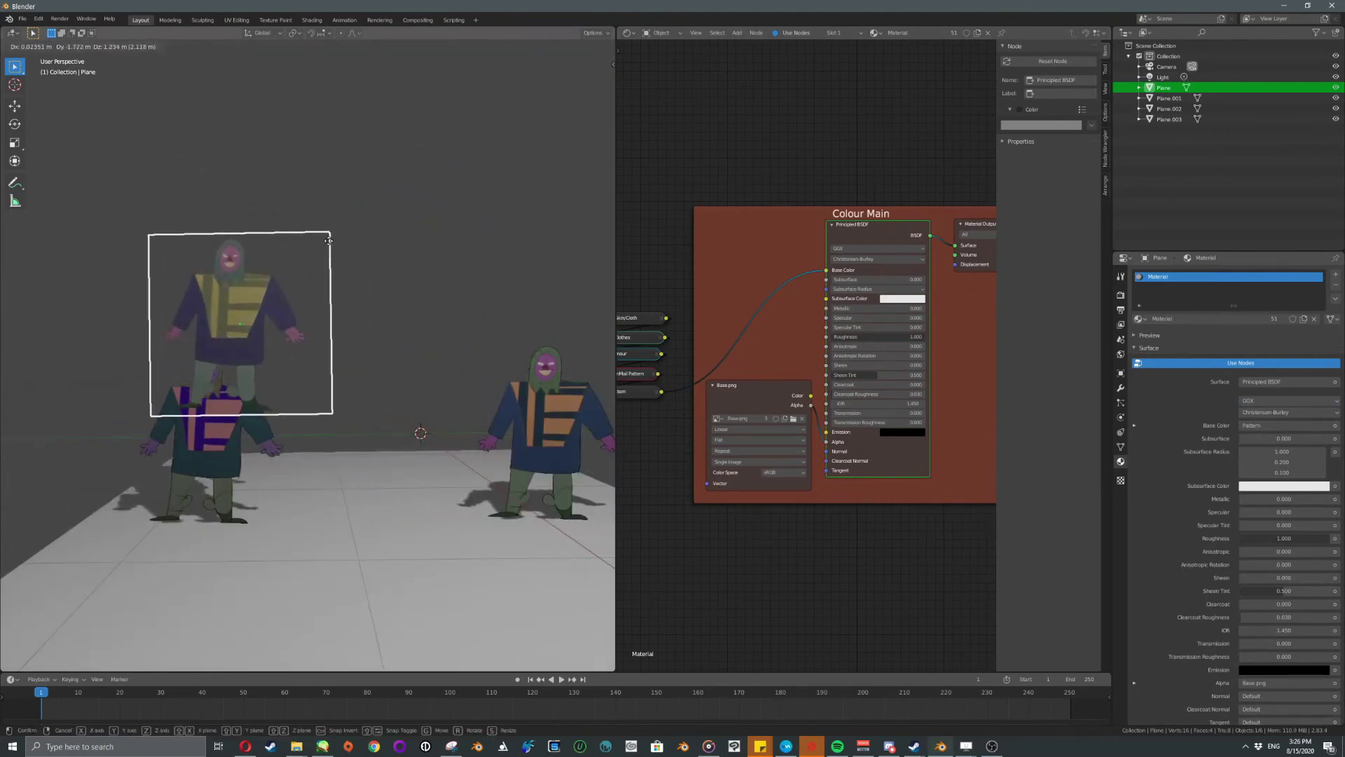
left_click(478, 348)
scroll(451, 342, "down", 4)
key("g")
key("x")
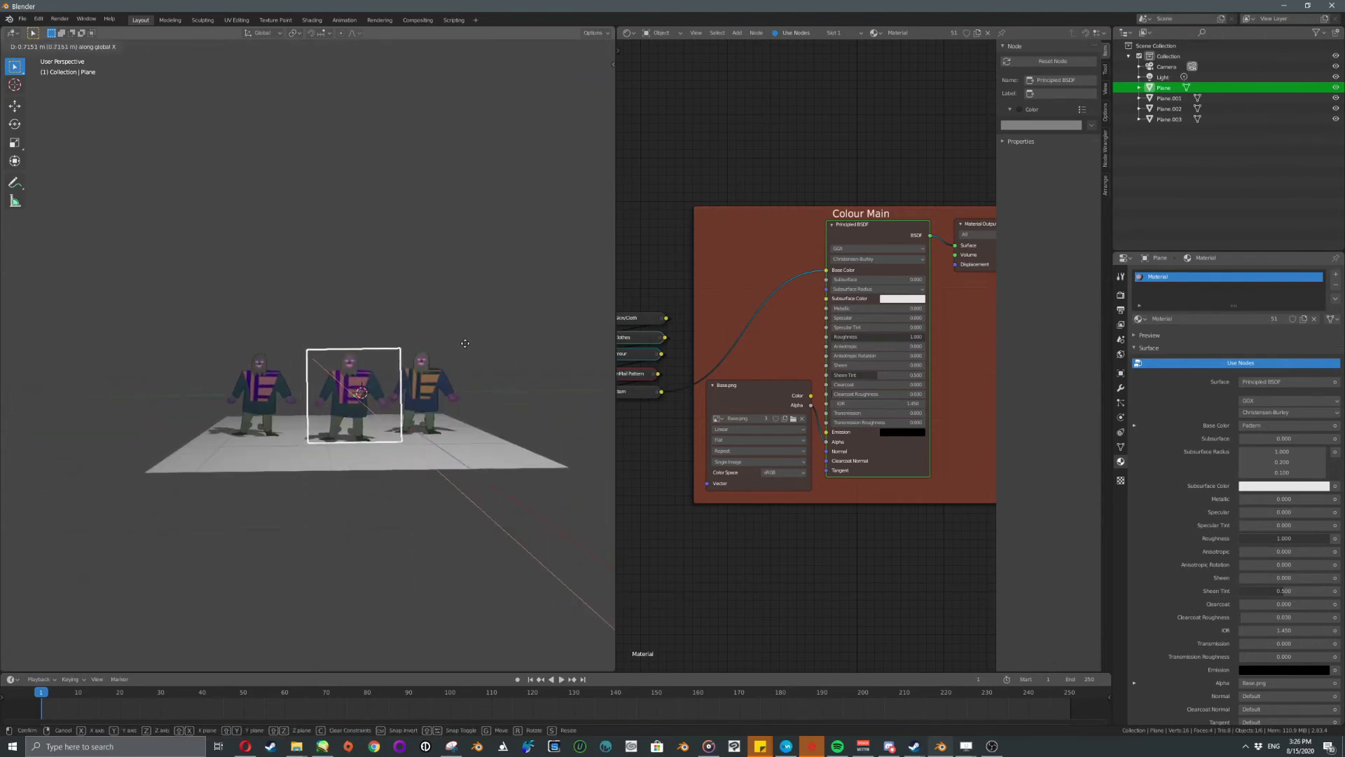
left_click(445, 356)
scroll(445, 357, "up", 7)
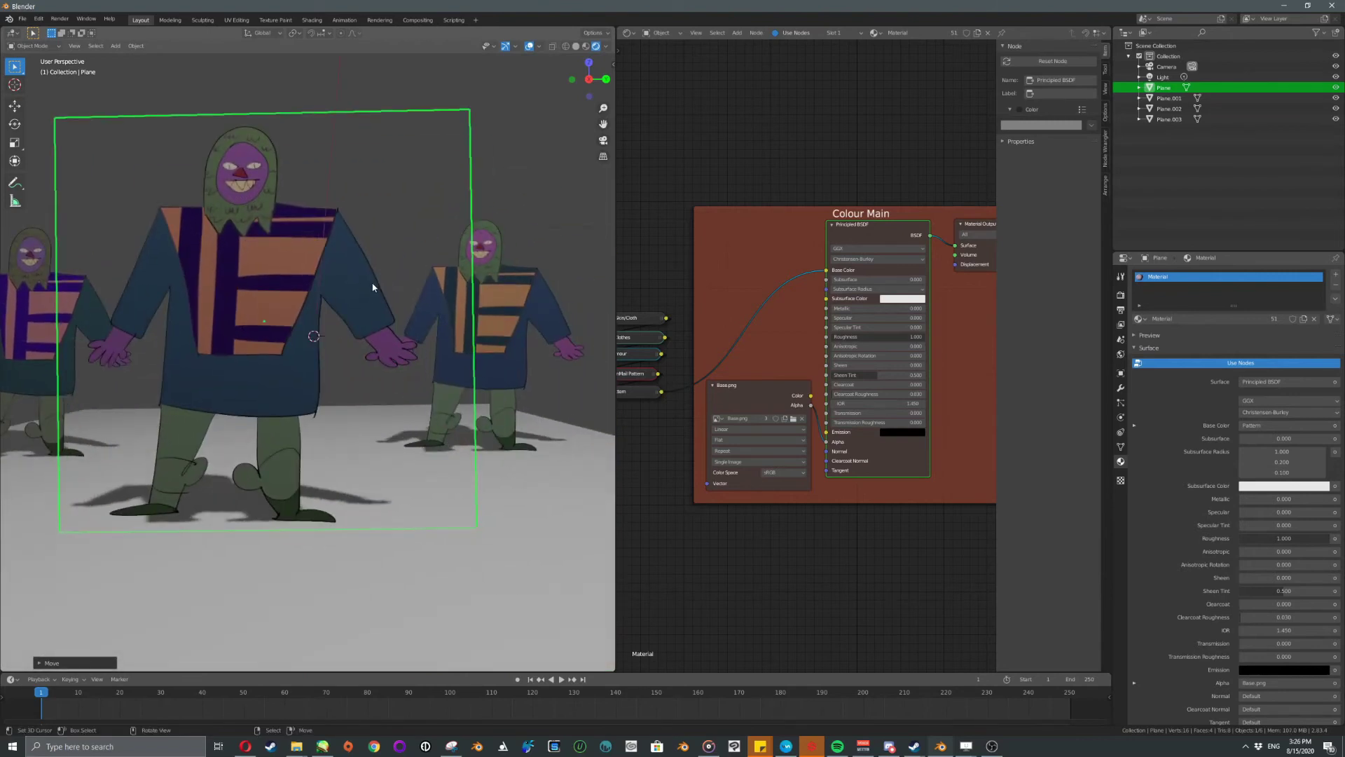
scroll(418, 339, "down", 5)
key("g")
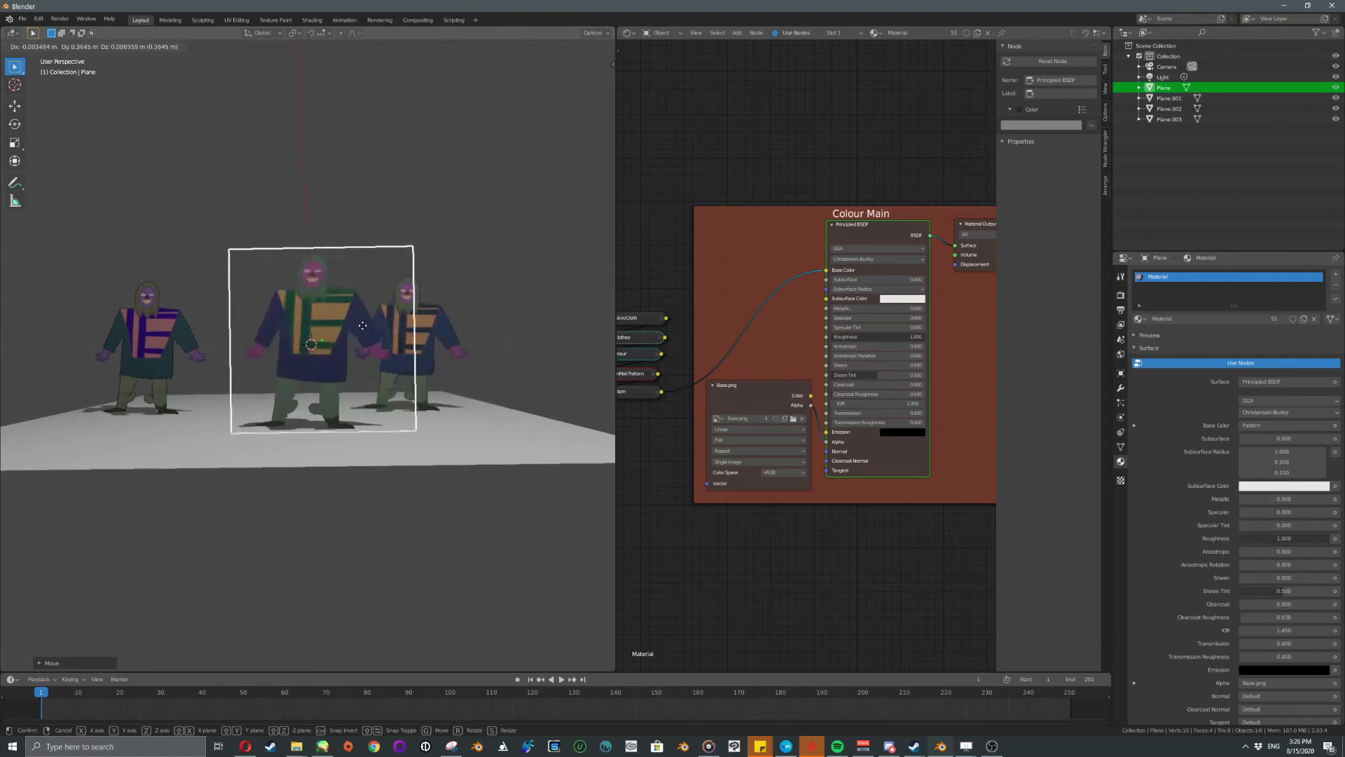
left_click(335, 319)
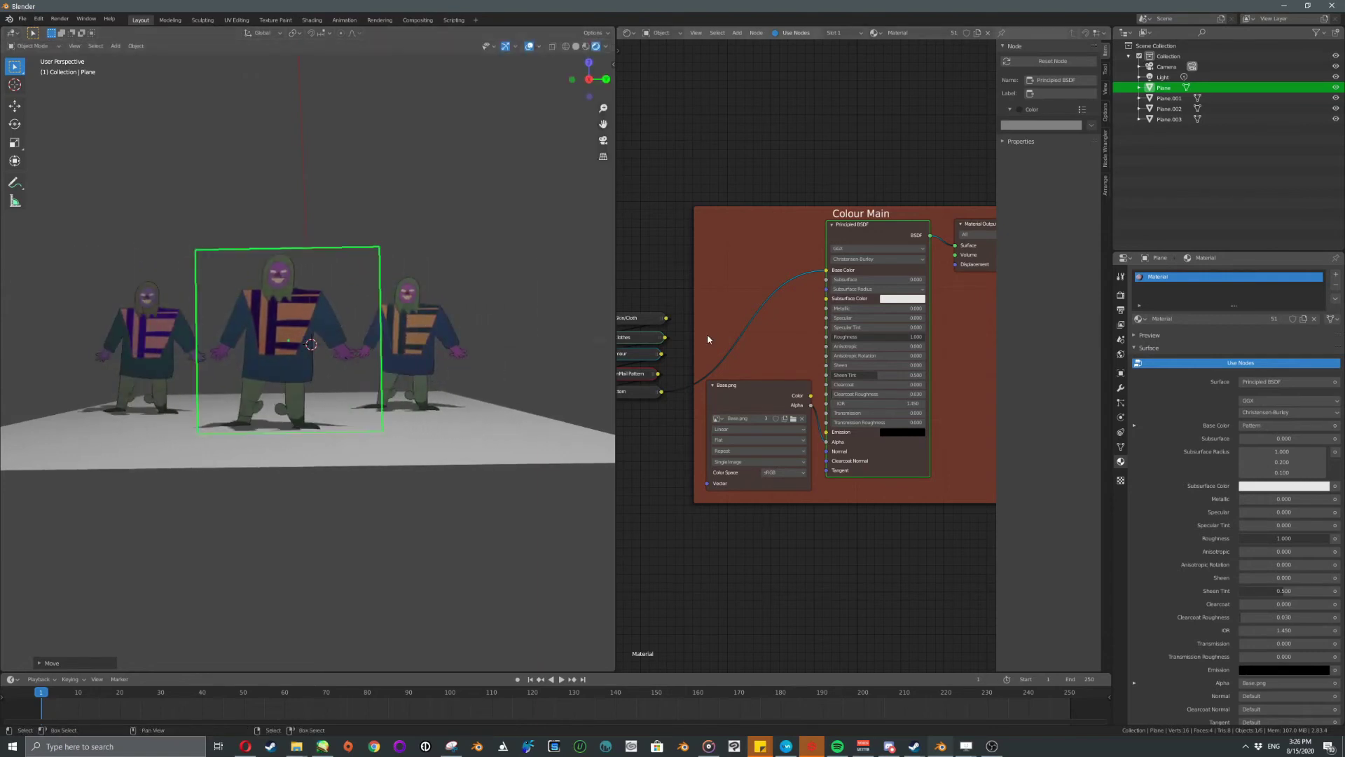
Link the Object Info node's Random output to the Hue input in place of Location.
middle_click_drag(708, 334, 874, 394)
scroll(796, 296, "up", 3)
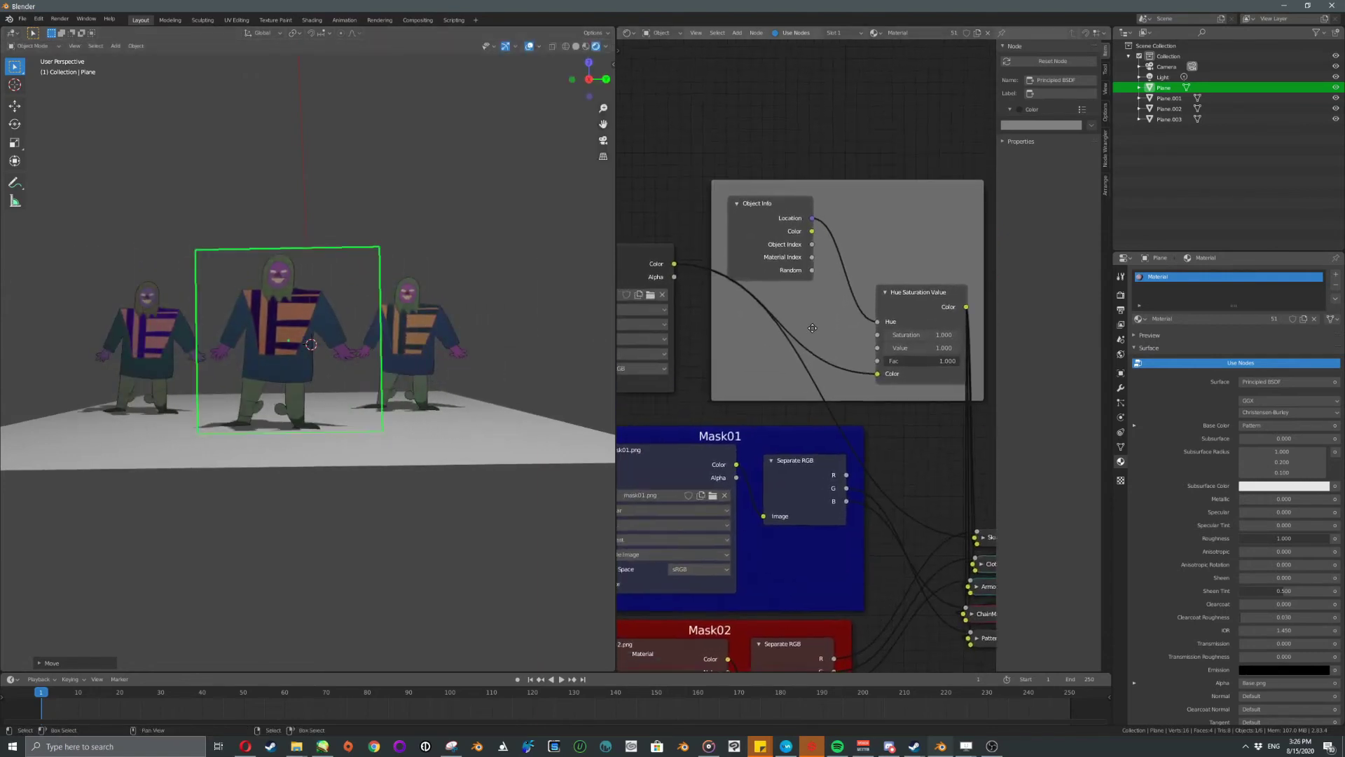
left_click_drag(792, 272, 869, 331)
Duplicate the front character and leave the copy at the original's position.
middle_click_drag(553, 354, 494, 367)
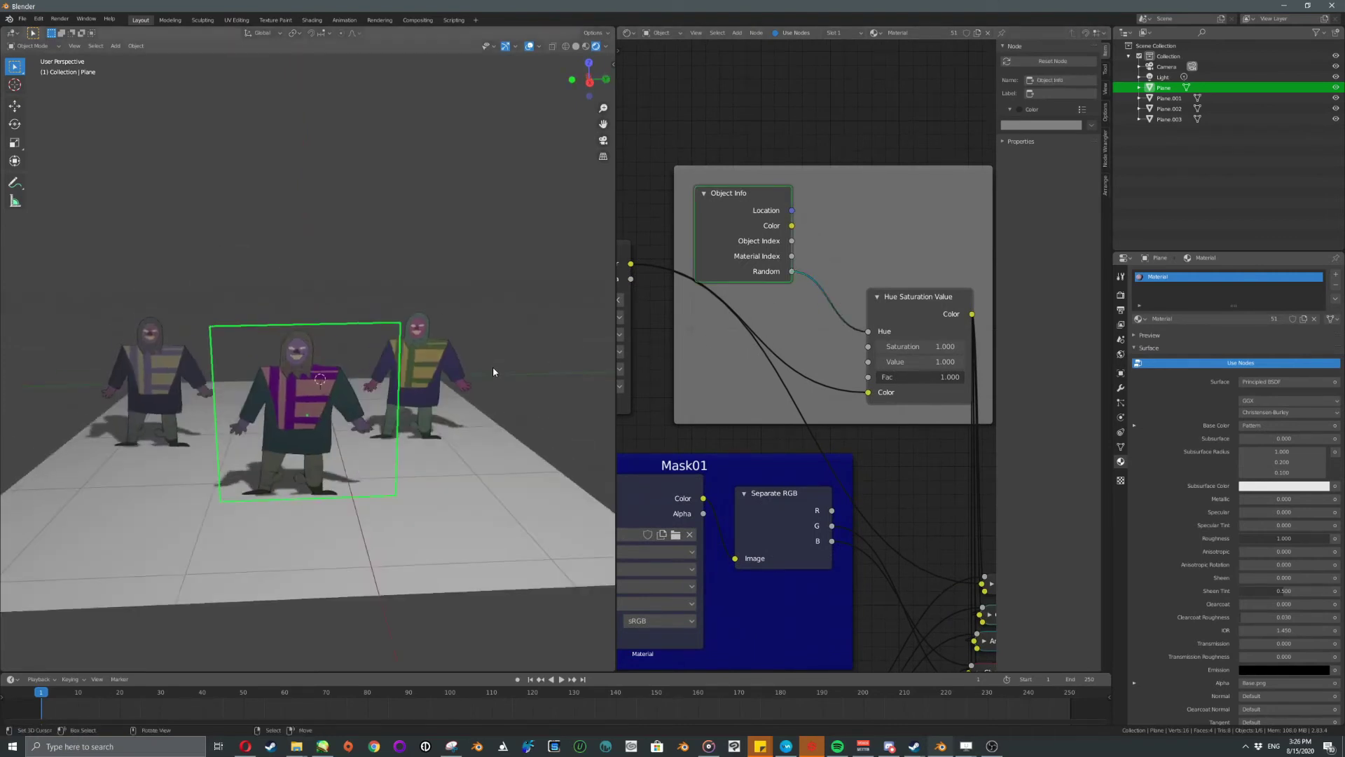
key("shift+d")
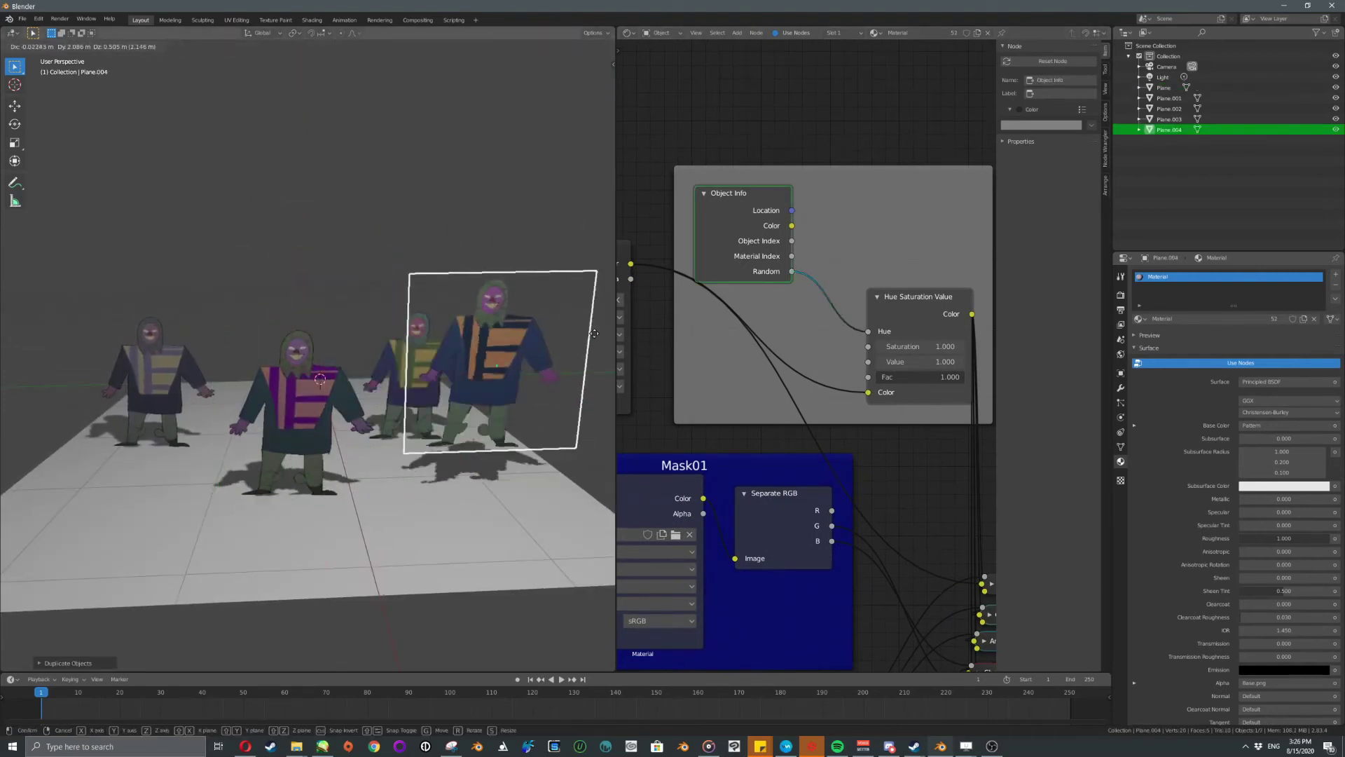
right_click(510, 235)
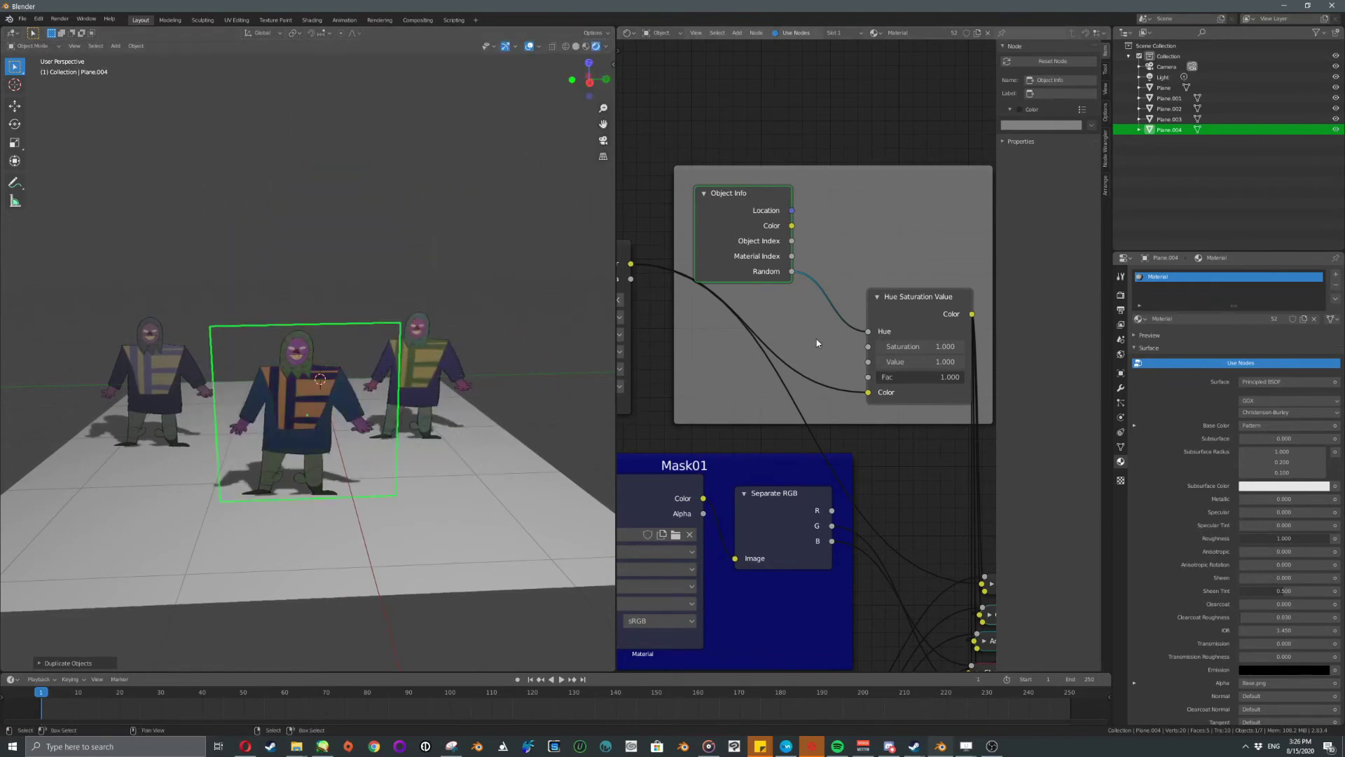
Insert an Add Math node between the Random output and the Hue input, and set its second value to 2.620.
scroll(740, 289, "up", 1)
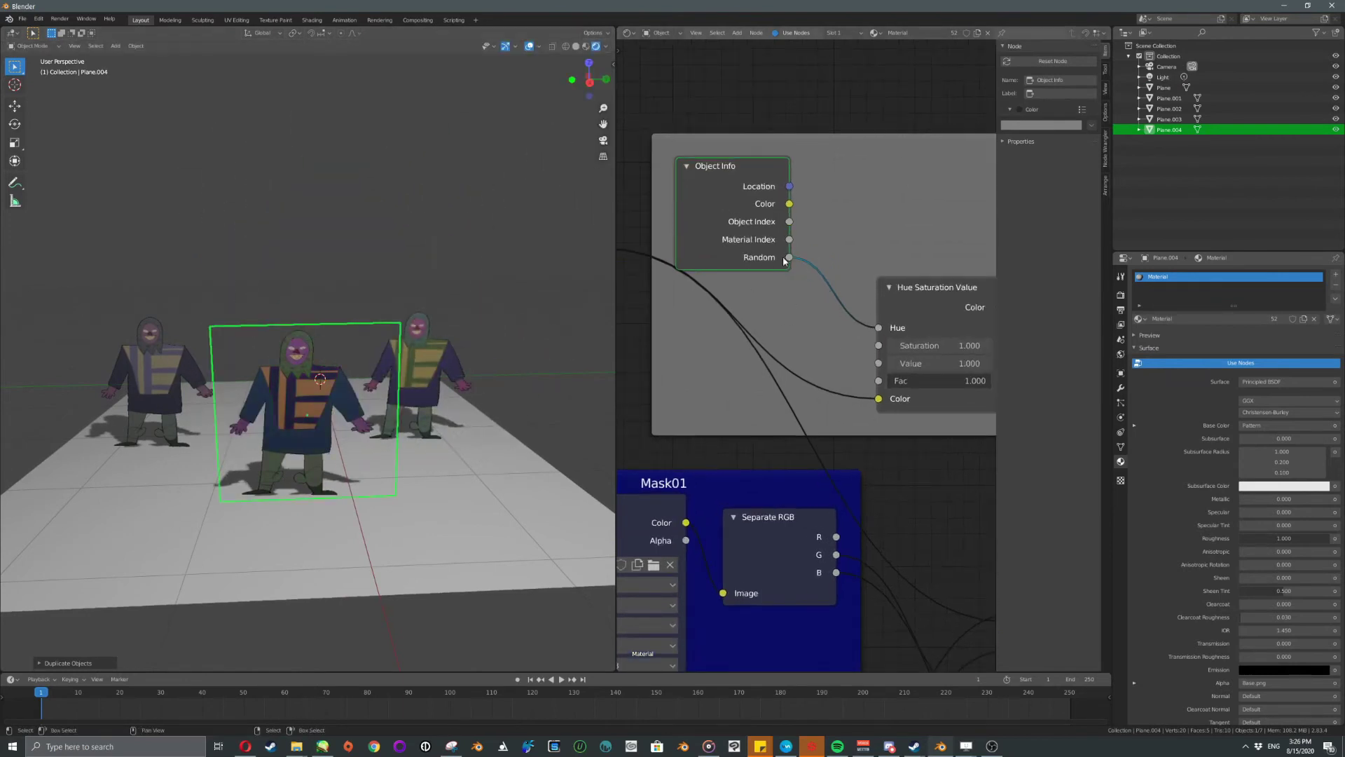
key("shift+a")
left_click(810, 319)
type("math")
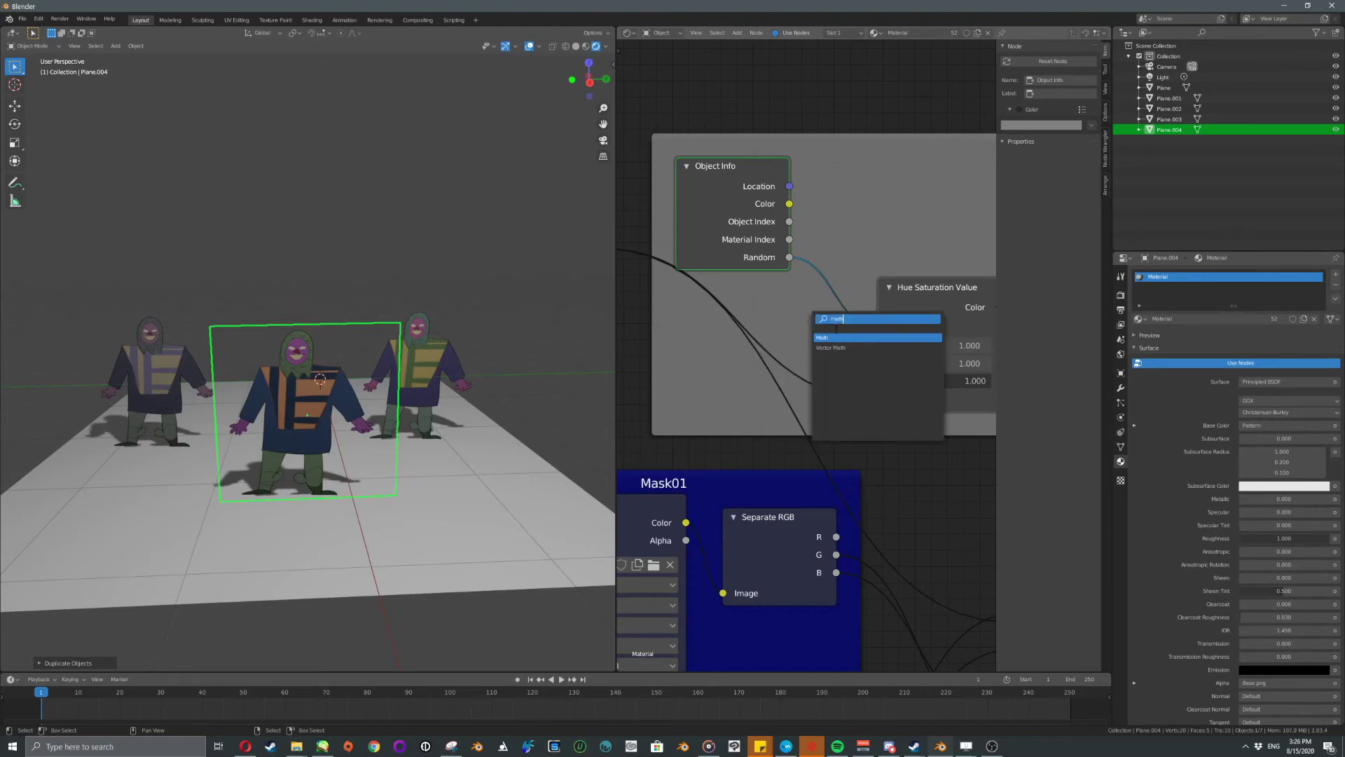
key("Return")
left_click(854, 247)
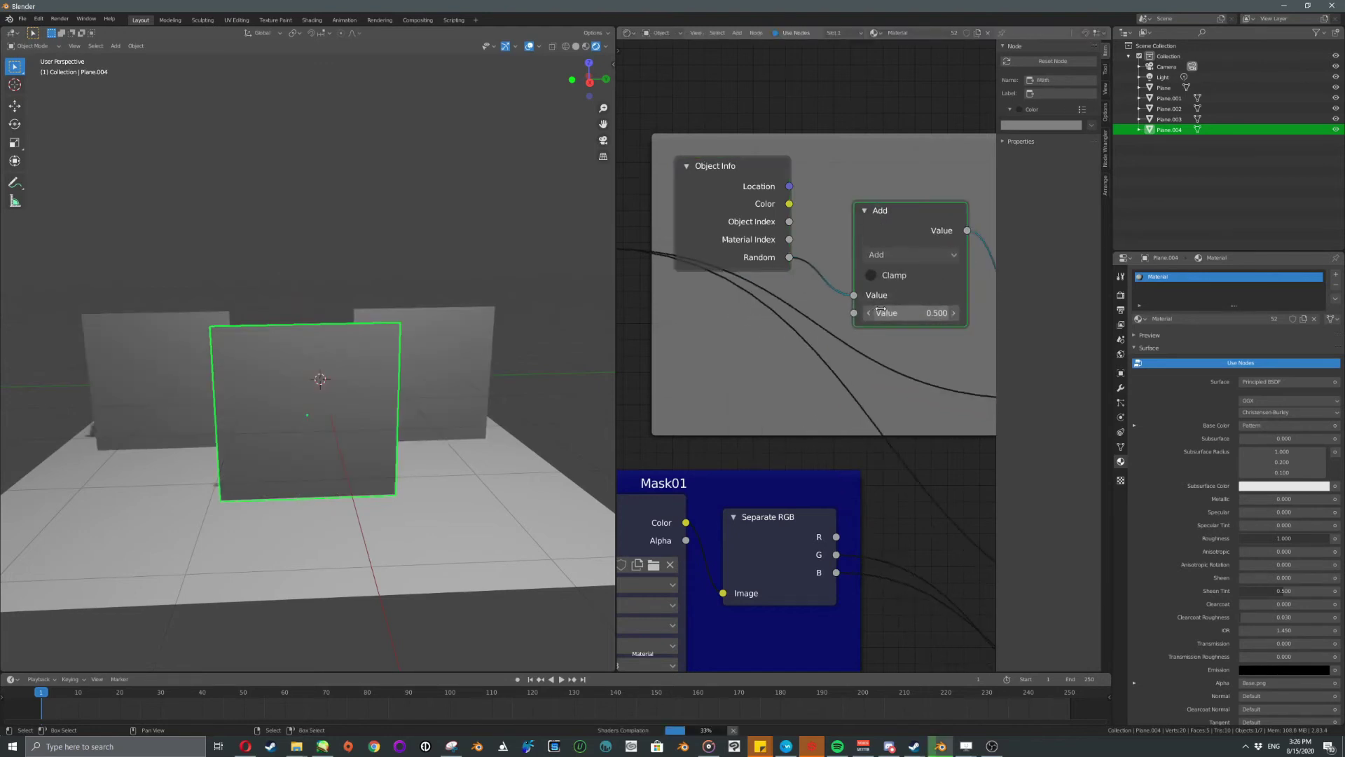
left_click_drag(889, 311, 1036, 312)
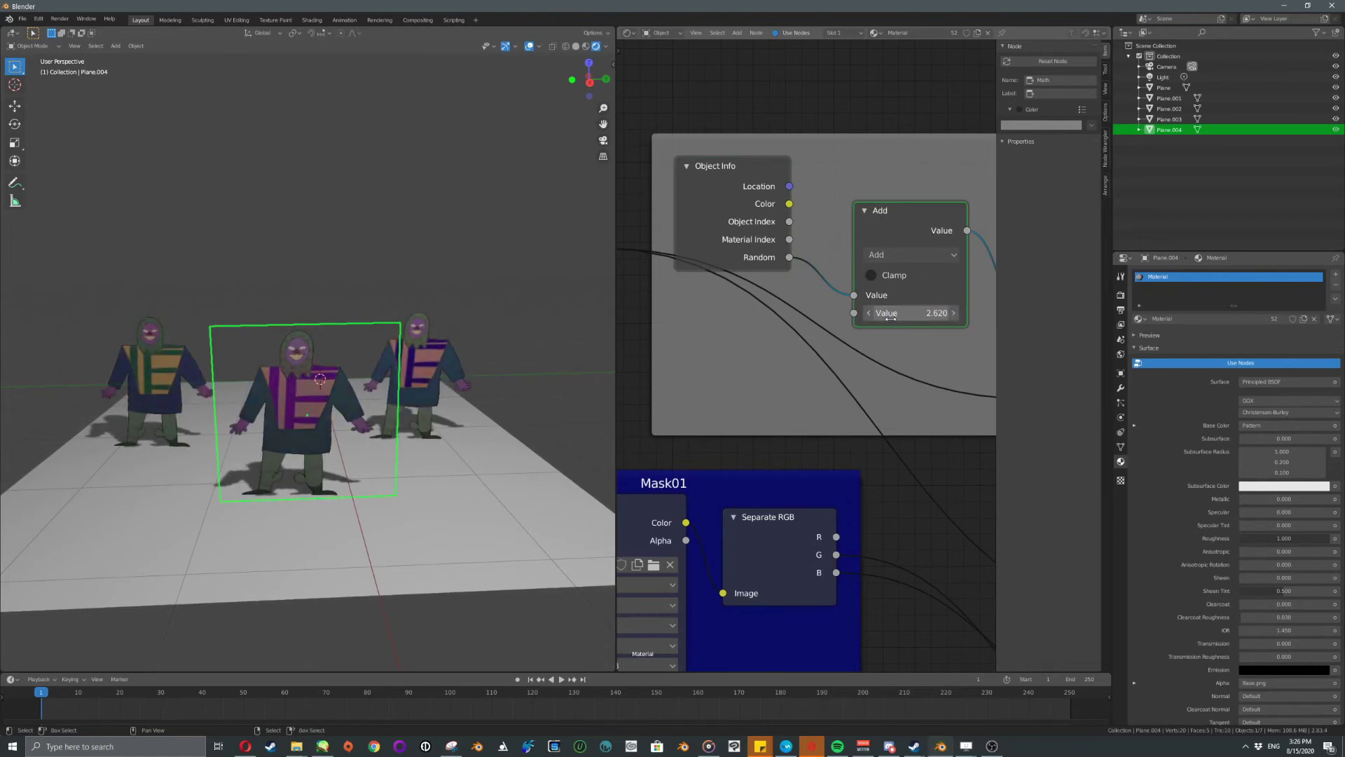
Lower the Hue Saturation Value node's Saturation to 0 and link the Object Info node's Random output to it.
middle_click_drag(970, 327, 739, 312)
left_click_drag(841, 330, 811, 330)
middle_click_drag(811, 330, 894, 320)
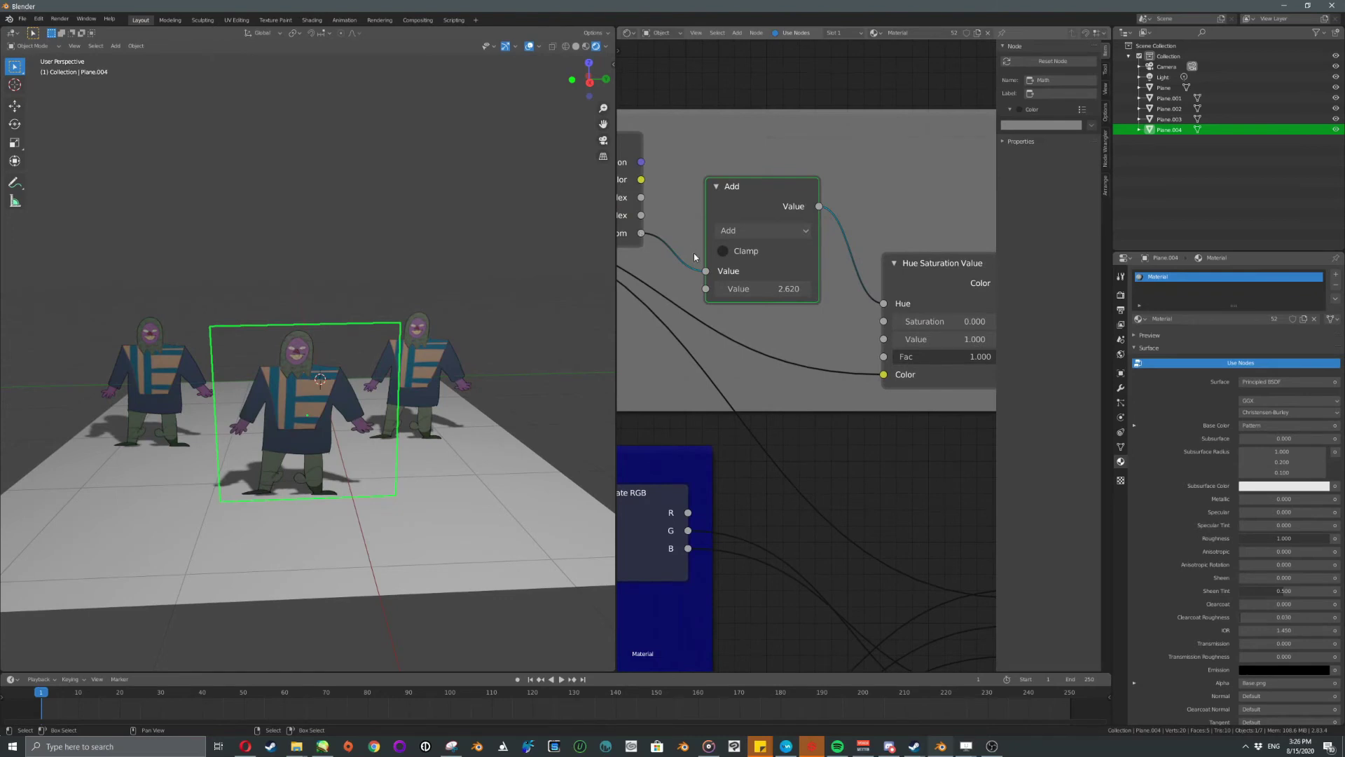
left_click_drag(642, 233, 884, 321)
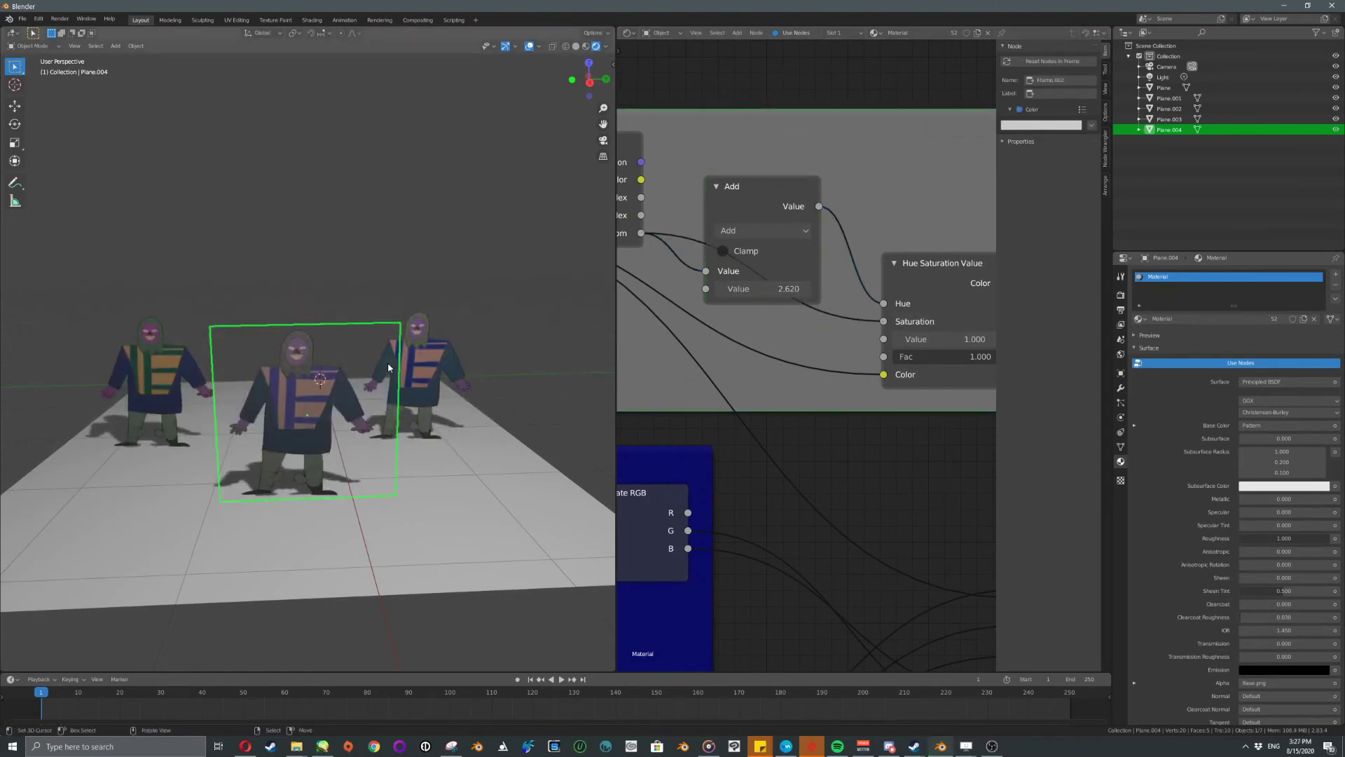
Duplicate the selected character three times, placing one copy beside the front character and two higher above the floor.
key("shift+d")
left_click(476, 361)
key("shift+d")
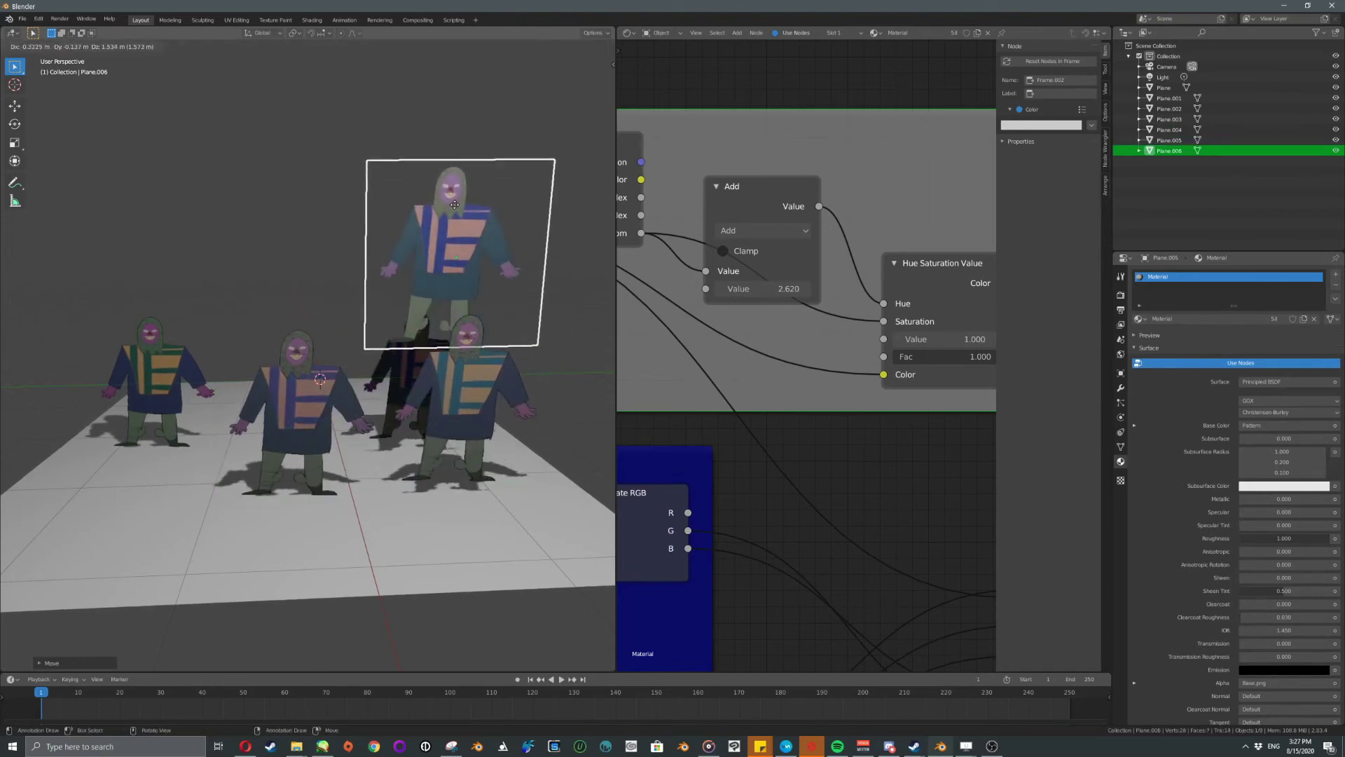
left_click(460, 200)
key("shift+d")
left_click(232, 192)
Set the Add node's second value to 1.
left_click(778, 285)
type("1")
key("Return")
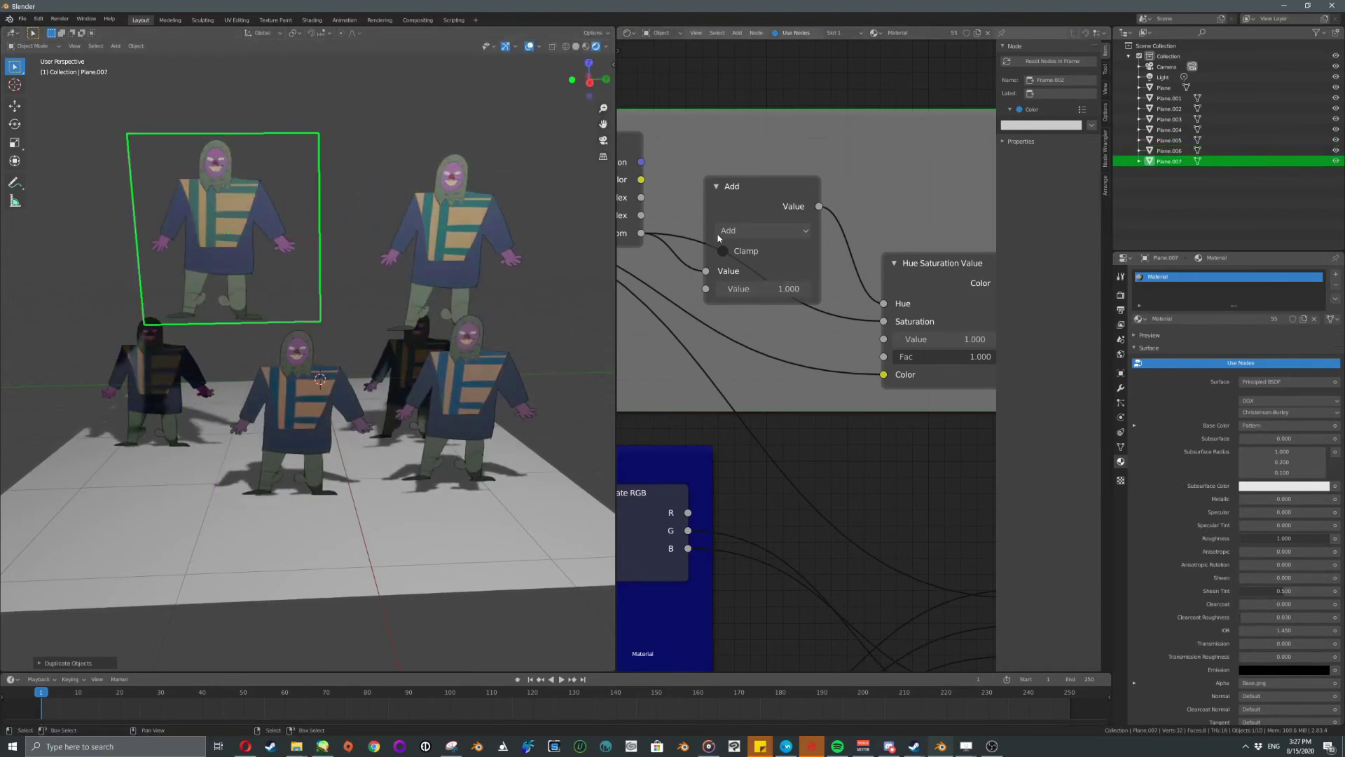
Link the Object Info node's Random output directly to Hue and delete the Add node.
left_click_drag(641, 233, 884, 302)
left_click(749, 190)
key("x")
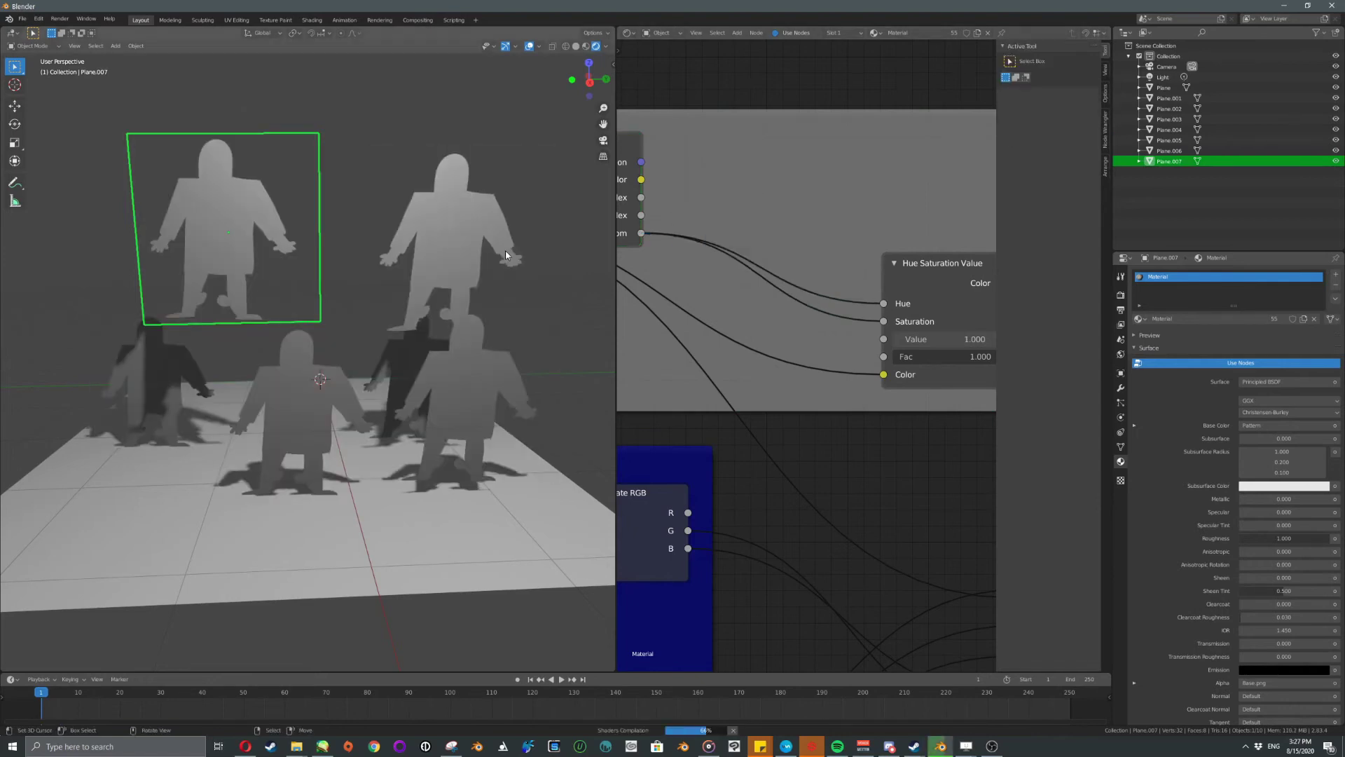
Duplicate the selected character four more times, spreading the copies above and among the existing characters.
key("shift+d")
left_click(384, 204)
key("shift+d")
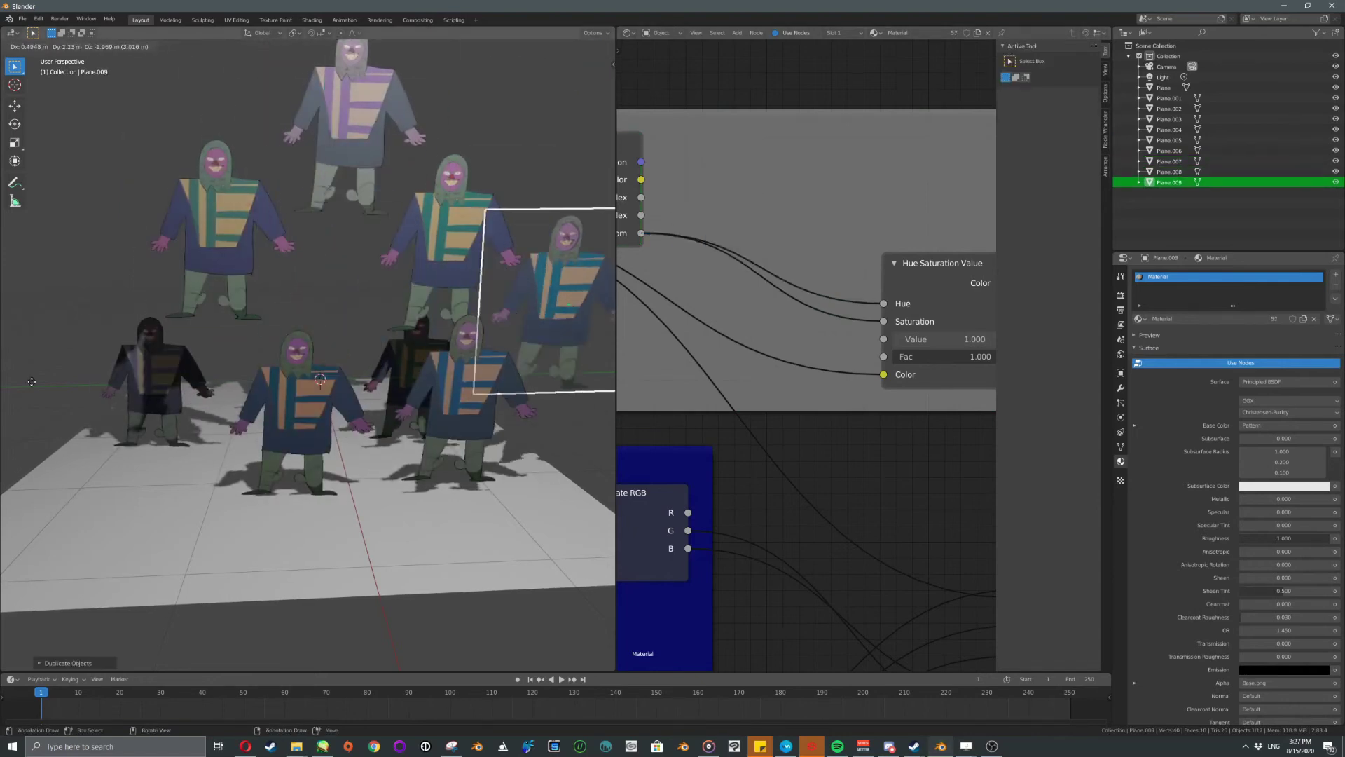
left_click(570, 373)
key("shift+d")
left_click(243, 418)
key("shift+d")
left_click(478, 470)
scroll(452, 355, "down", 4)
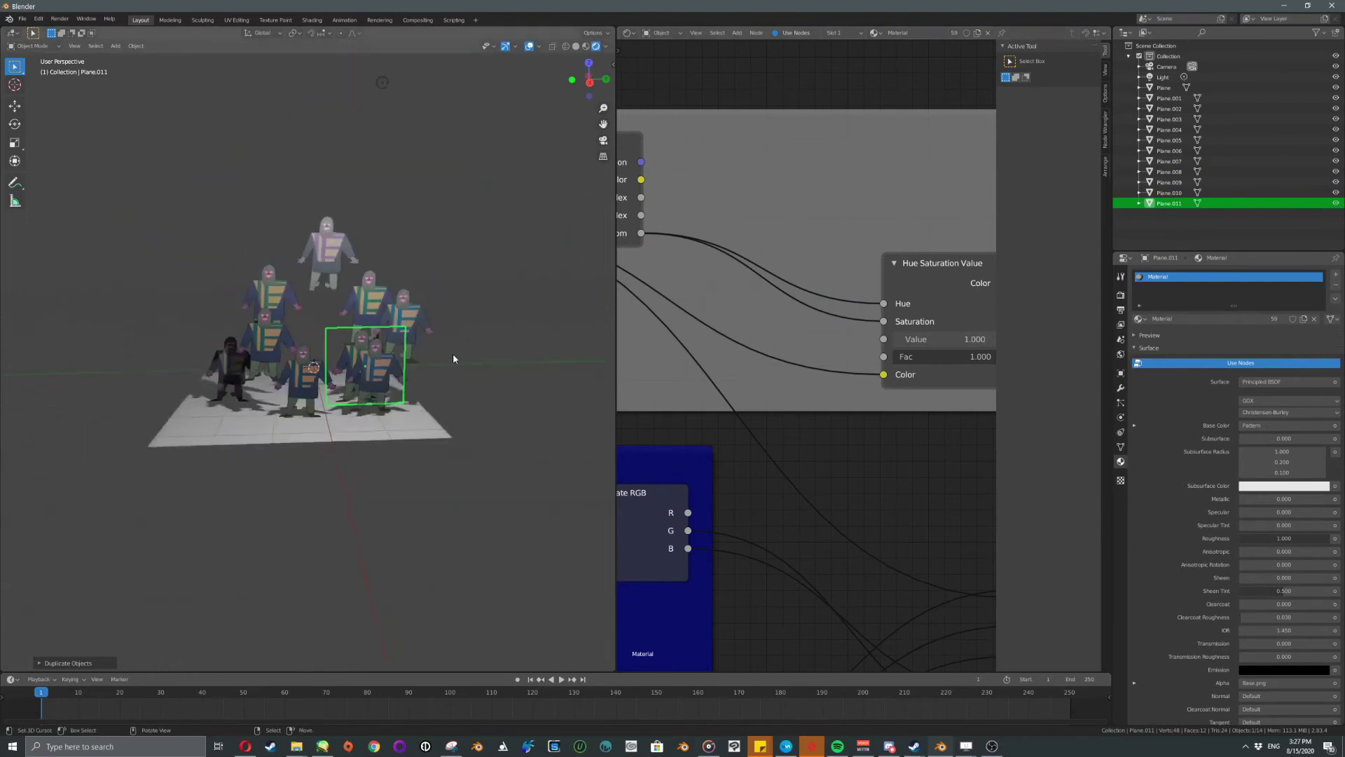
Delete the extra character duplicates until only two remain near the back of the floor, and select one of them.
scroll(452, 344, "up", 2)
key("Delete")
right_click(455, 315)
key("Delete")
right_click(403, 259)
key("Delete")
right_click(345, 187)
key("Delete")
right_click(245, 315)
key("Delete")
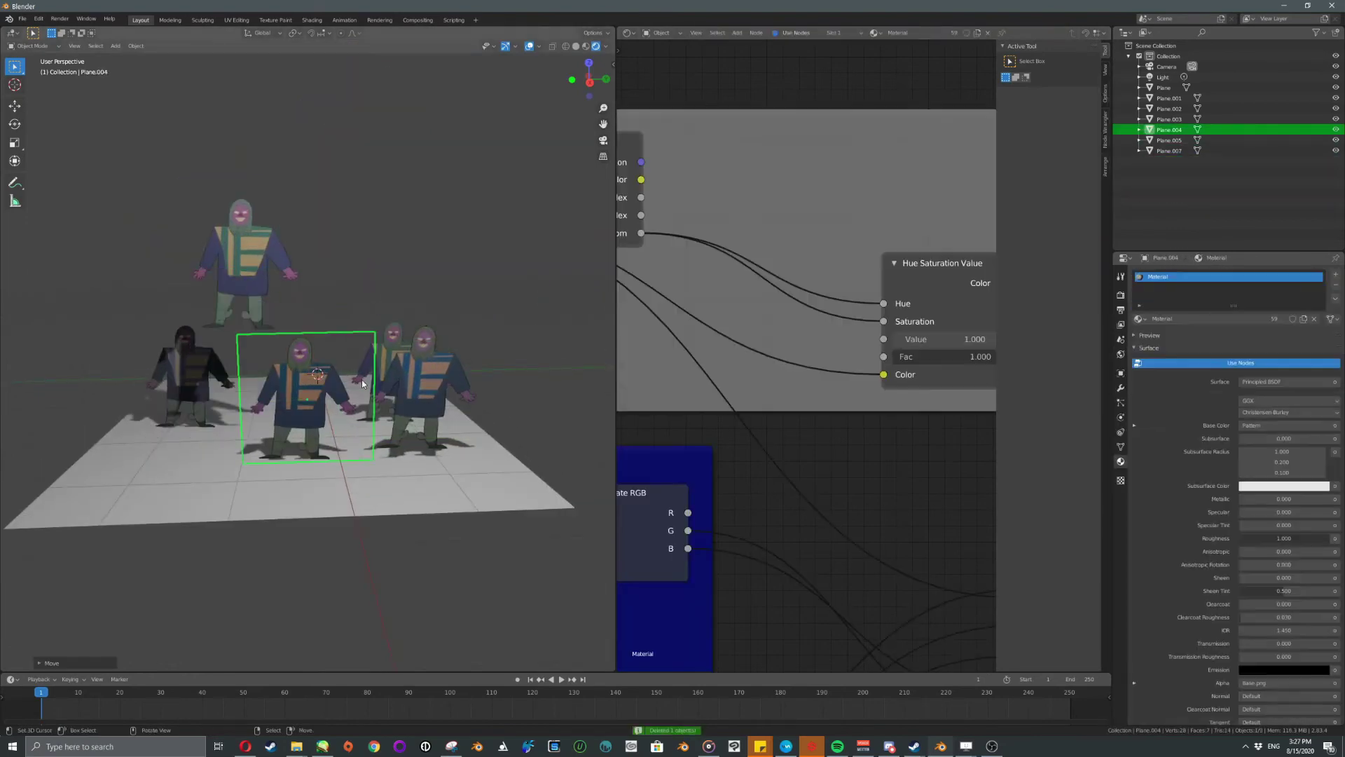
key("Delete")
left_click(268, 270)
key("Delete")
left_click(301, 379)
key("Delete")
left_click(396, 372)
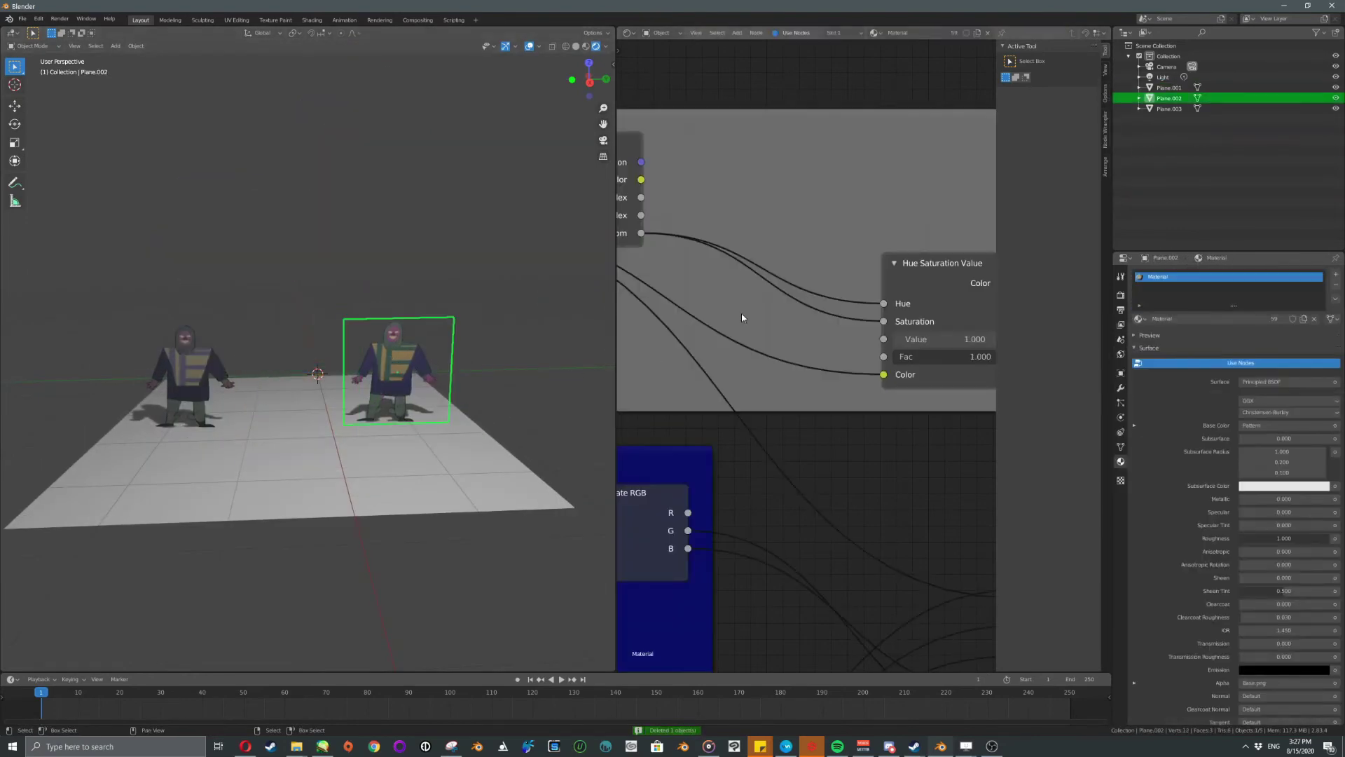
Collapse the Hue Saturation Value node and move it close beside the Object Info node.
left_click(903, 282)
key("h")
key("g")
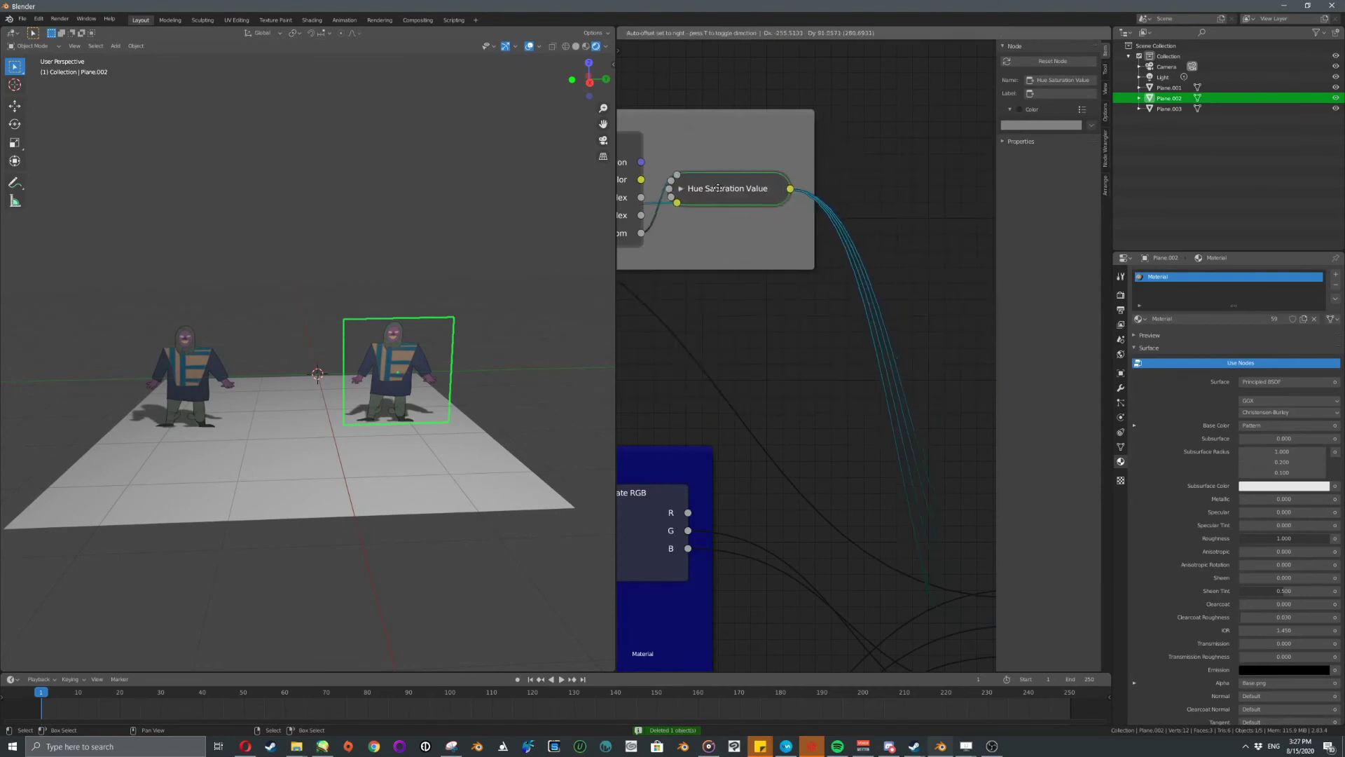
middle_click_drag(743, 273, 782, 291)
scroll(874, 270, "down", 2)
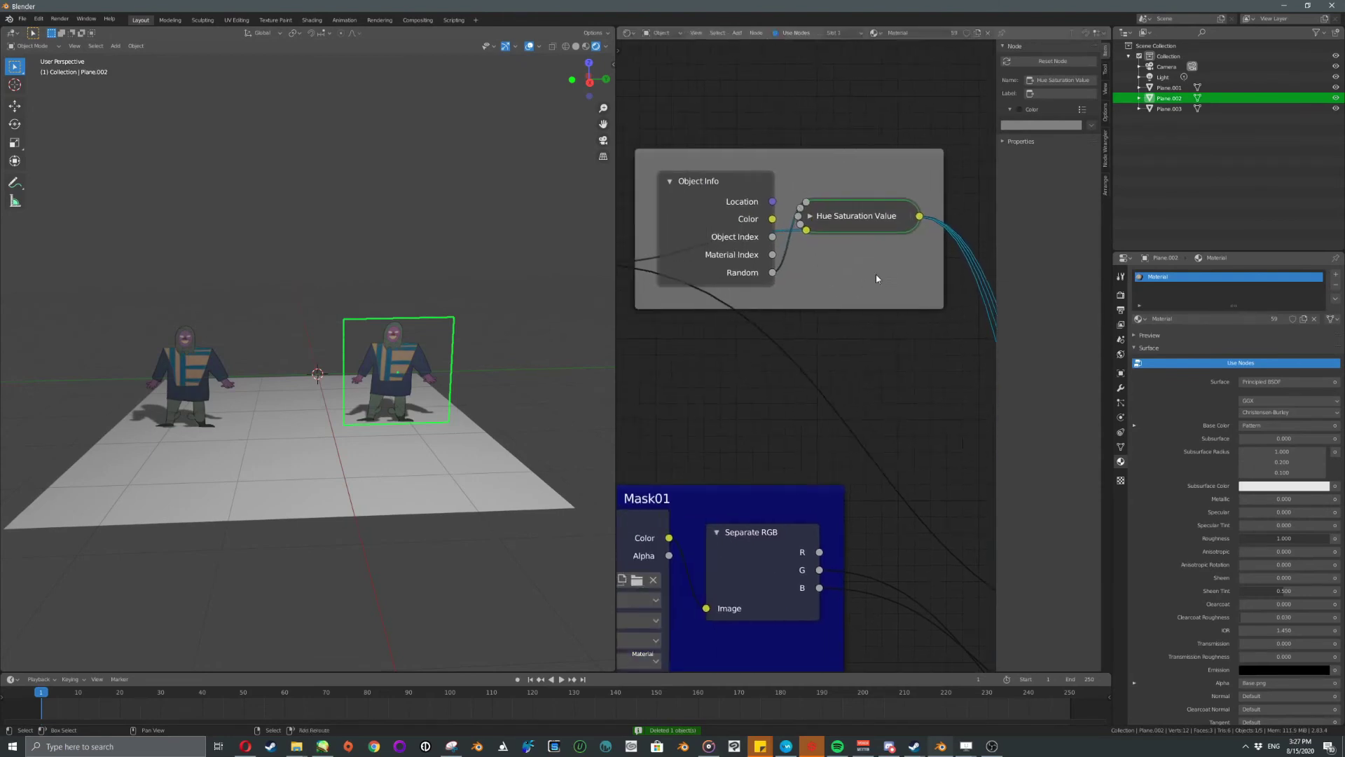
scroll(713, 268, "down", 1)
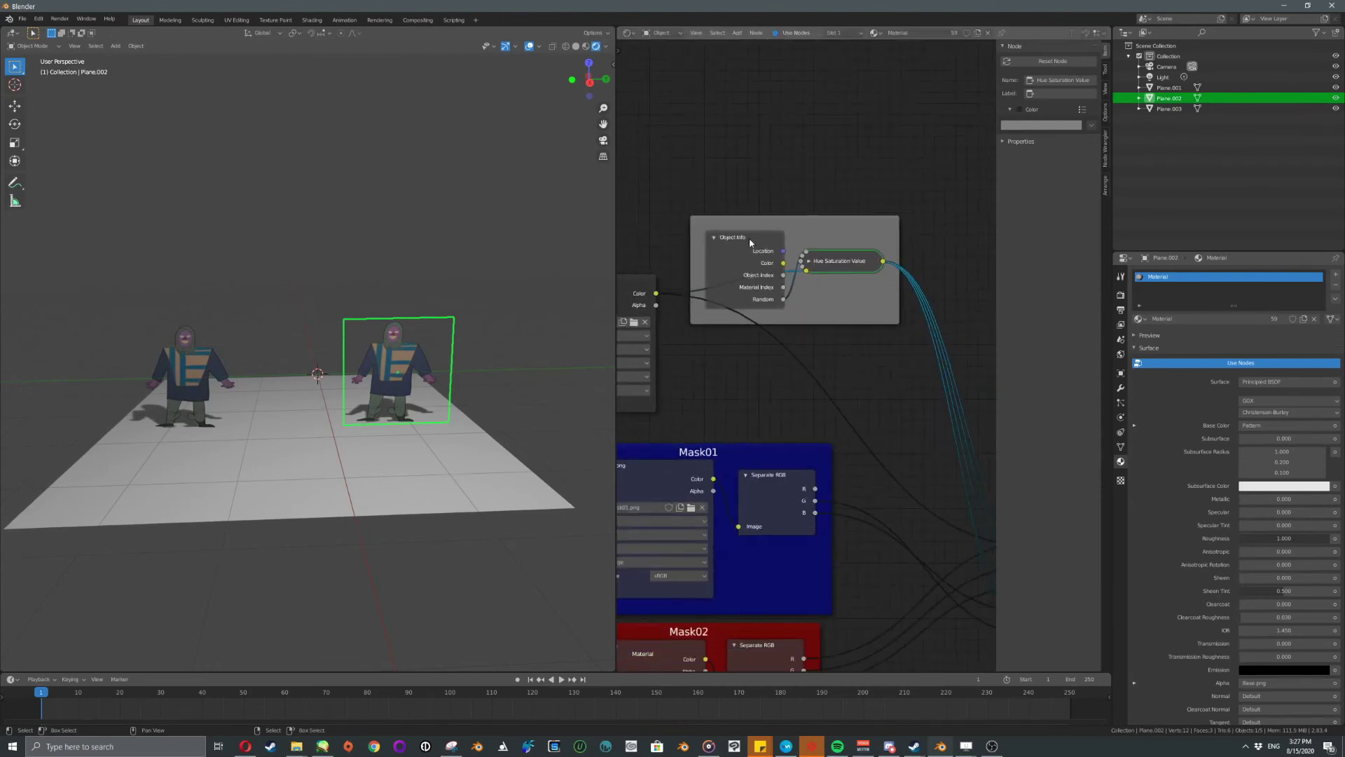
Duplicate the selected character twice, placing one copy between the two characters and one above them.
scroll(454, 382, "up", 3)
key("shift+d")
left_click(306, 376)
key("shift+d")
left_click(326, 246)
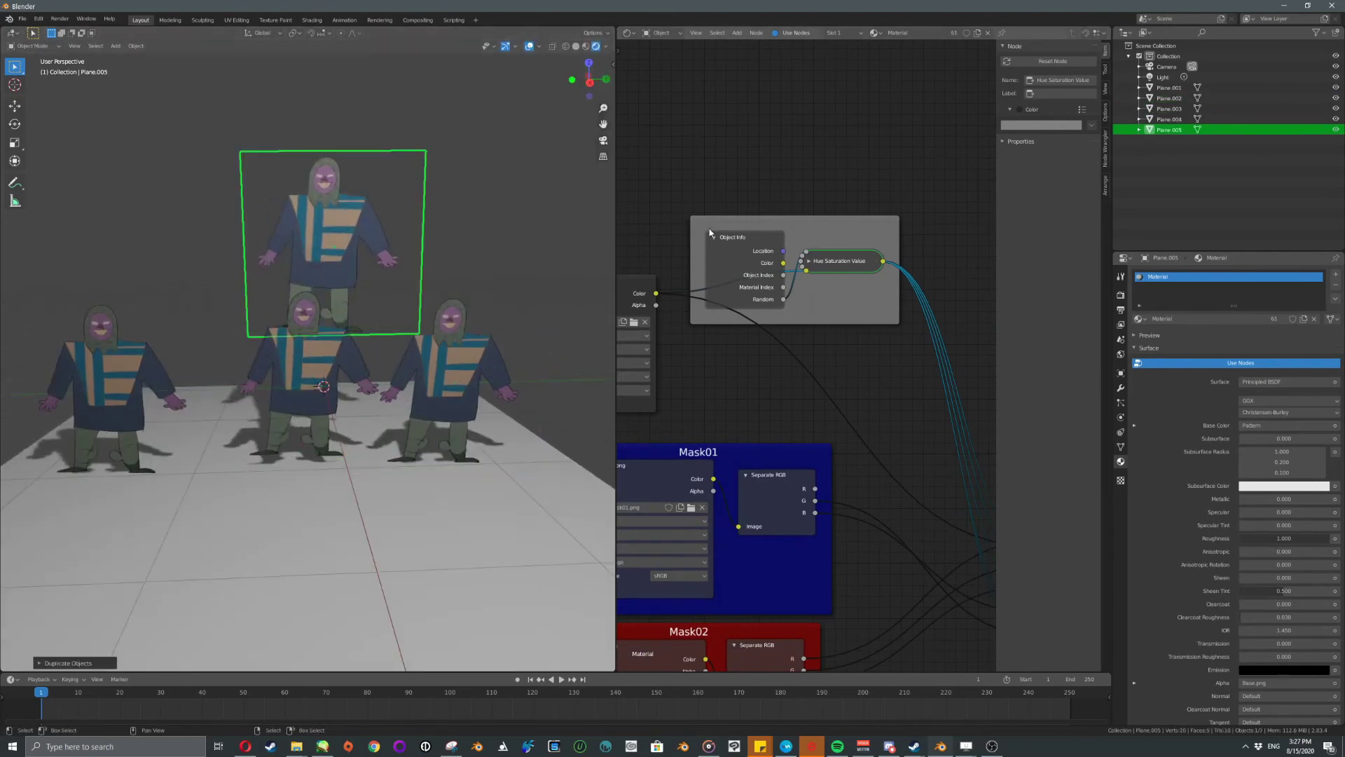
Expand the Hue Saturation Value node and move the Object Info node slightly upward inside its frame.
left_click(810, 261)
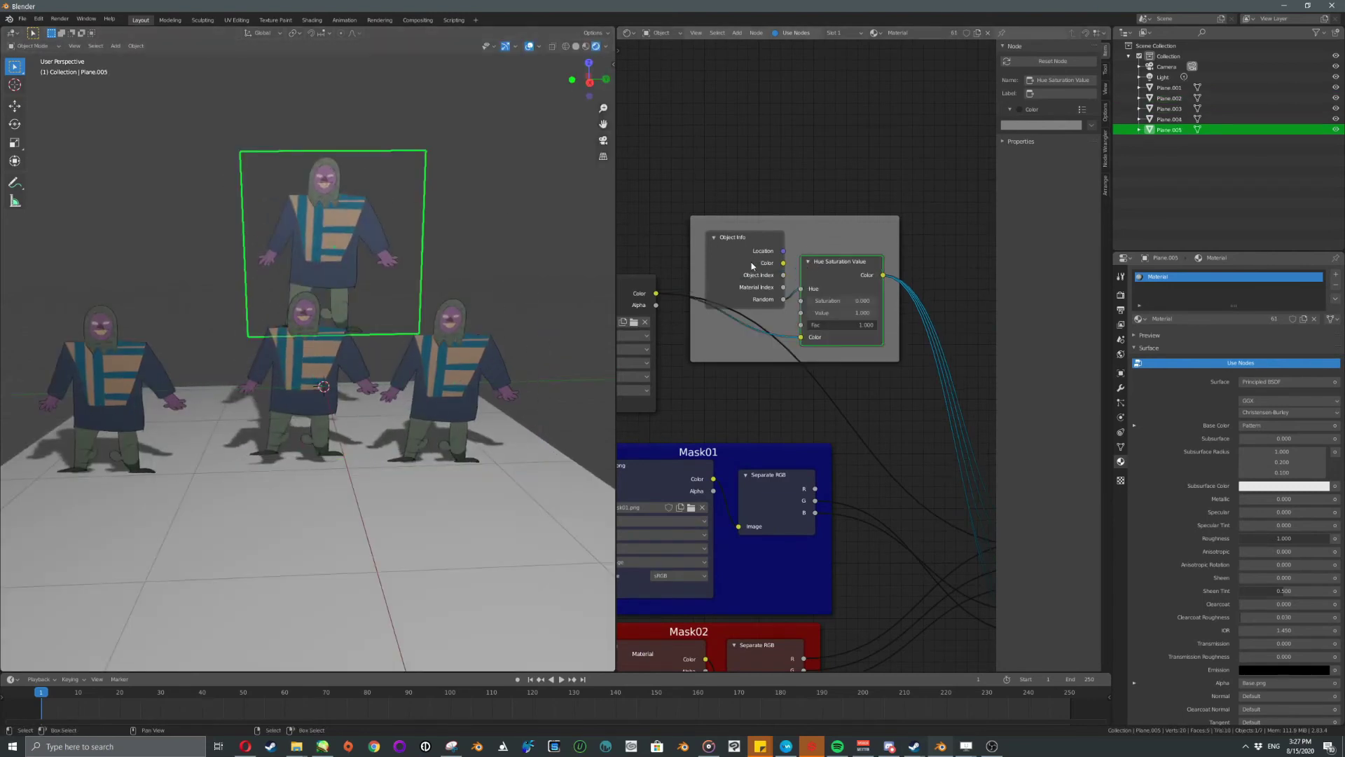
left_click_drag(751, 266, 752, 250)
Duplicate the character four more times, spreading the copies above and between those already standing on the floor.
key("shift+d")
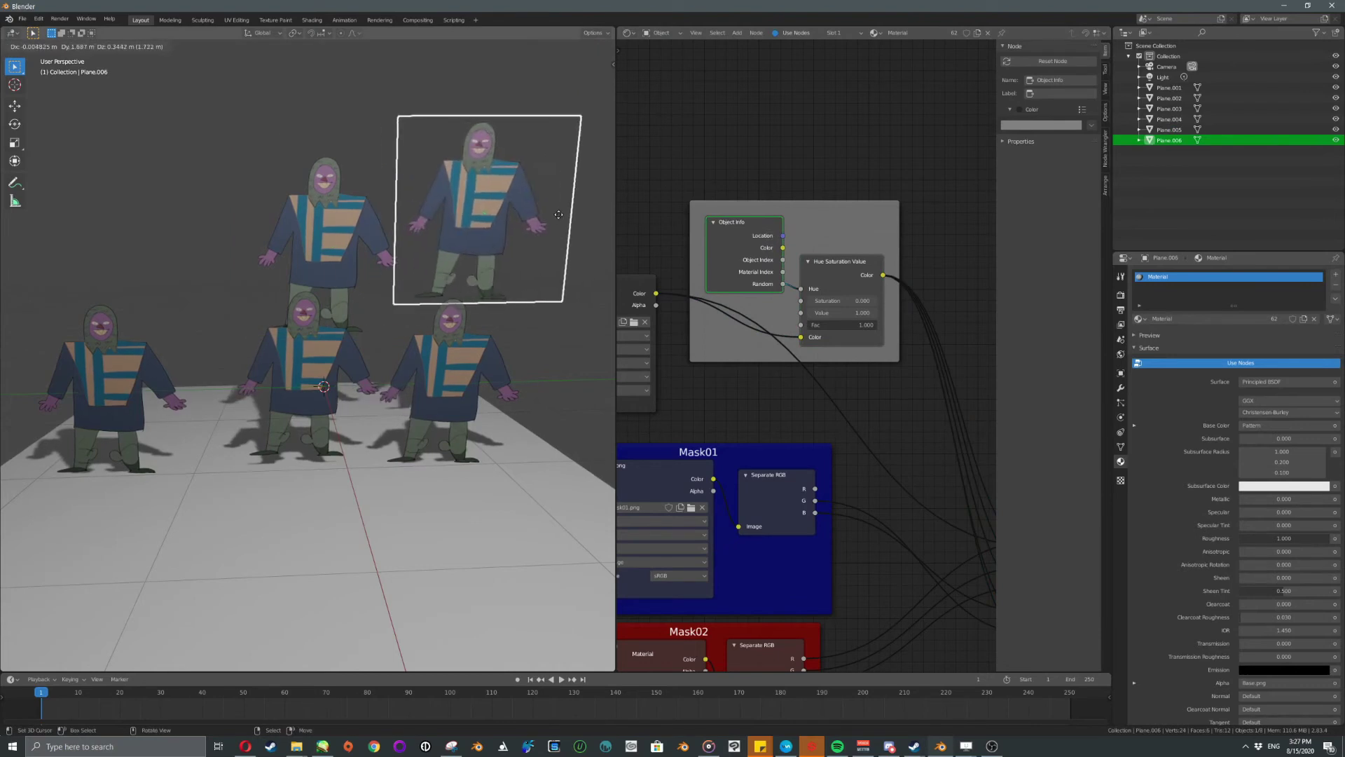
left_click(558, 215)
mouse_move(399, 305)
middle_mouse_down()
mouse_move(480, 325)
mouse_move(393, 306)
middle_mouse_up()
key("shift+d")
left_click(382, 217)
key("shift+d")
left_click(208, 328)
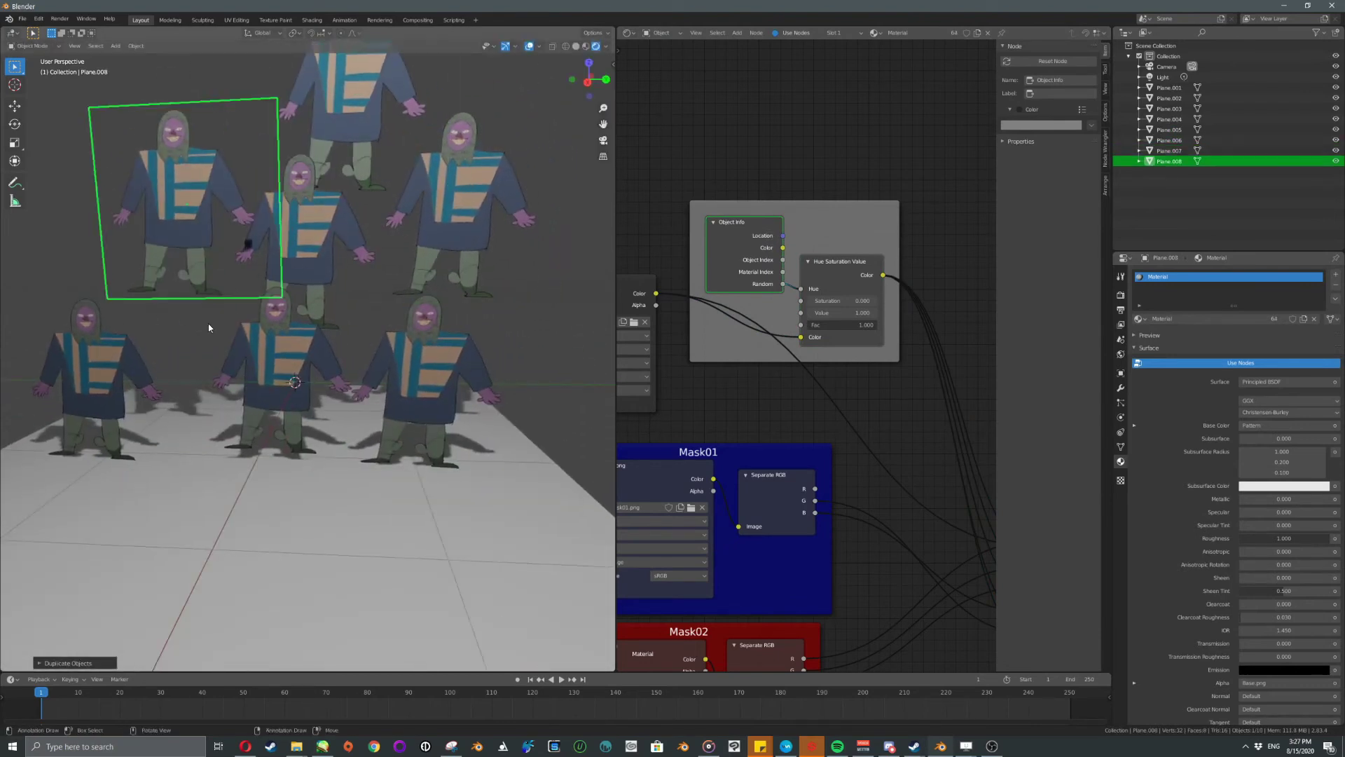
key("shift+d")
left_click(271, 301)
Set the Hue Saturation Value node's Saturation to 1.
scroll(743, 300, "up", 3)
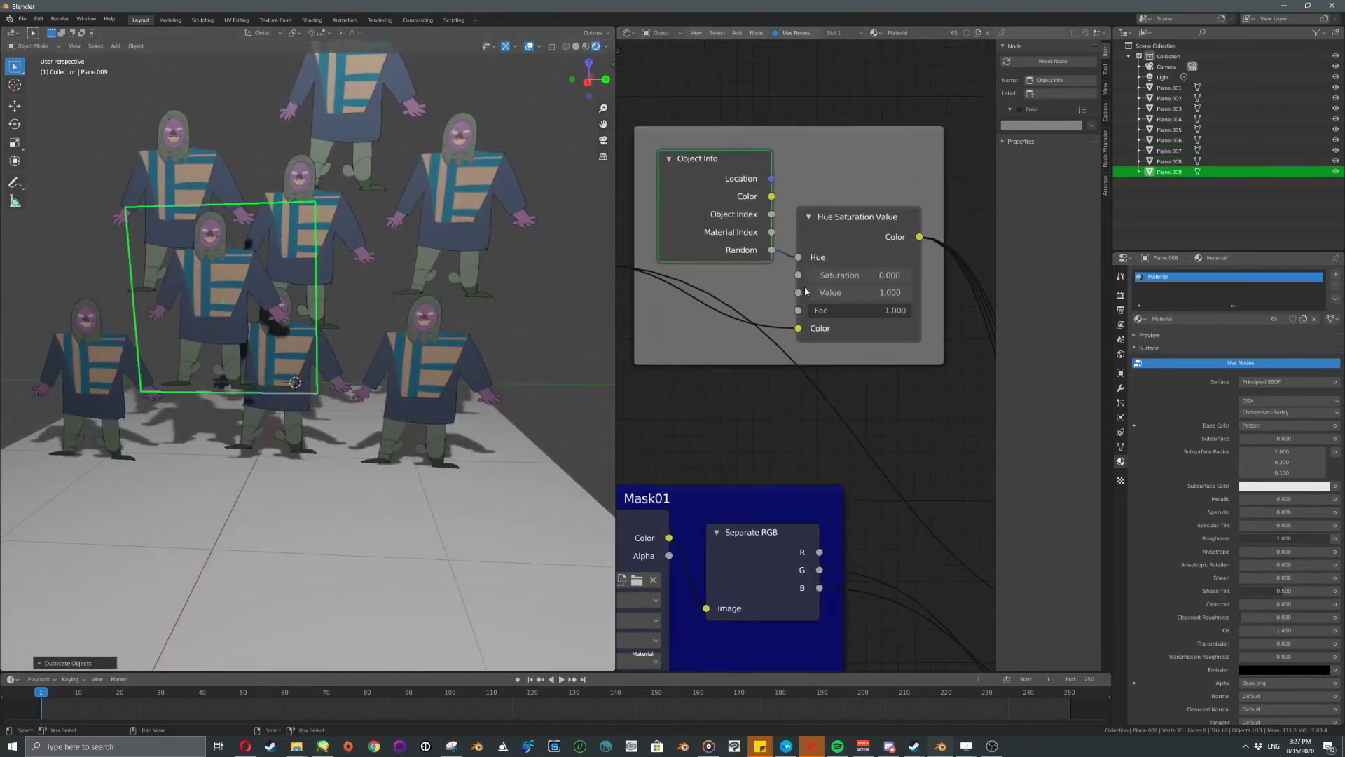
left_click(839, 275)
type("1")
key("Return")
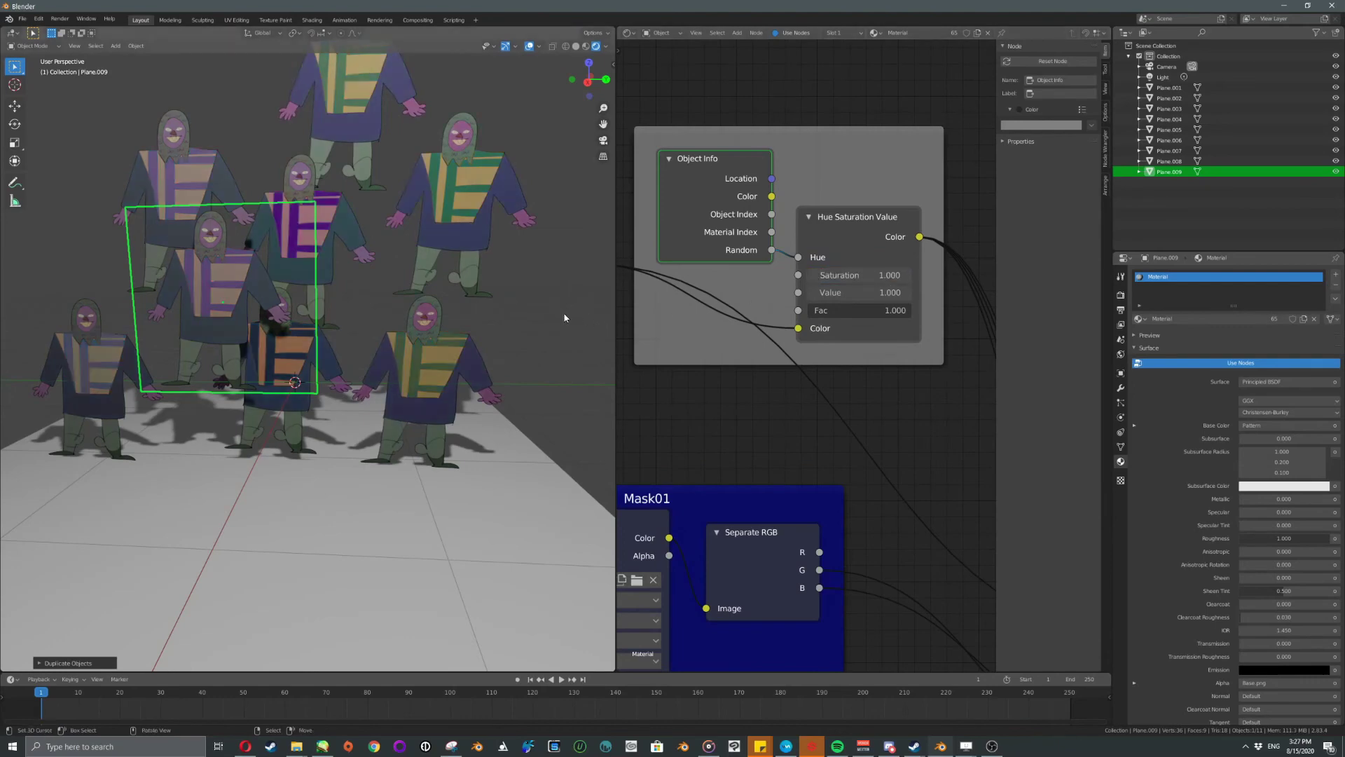
Delete the raised character copies so only the row of three on the floor remains, and select the middle one.
middle_click_drag(467, 337, 483, 335)
key("Delete")
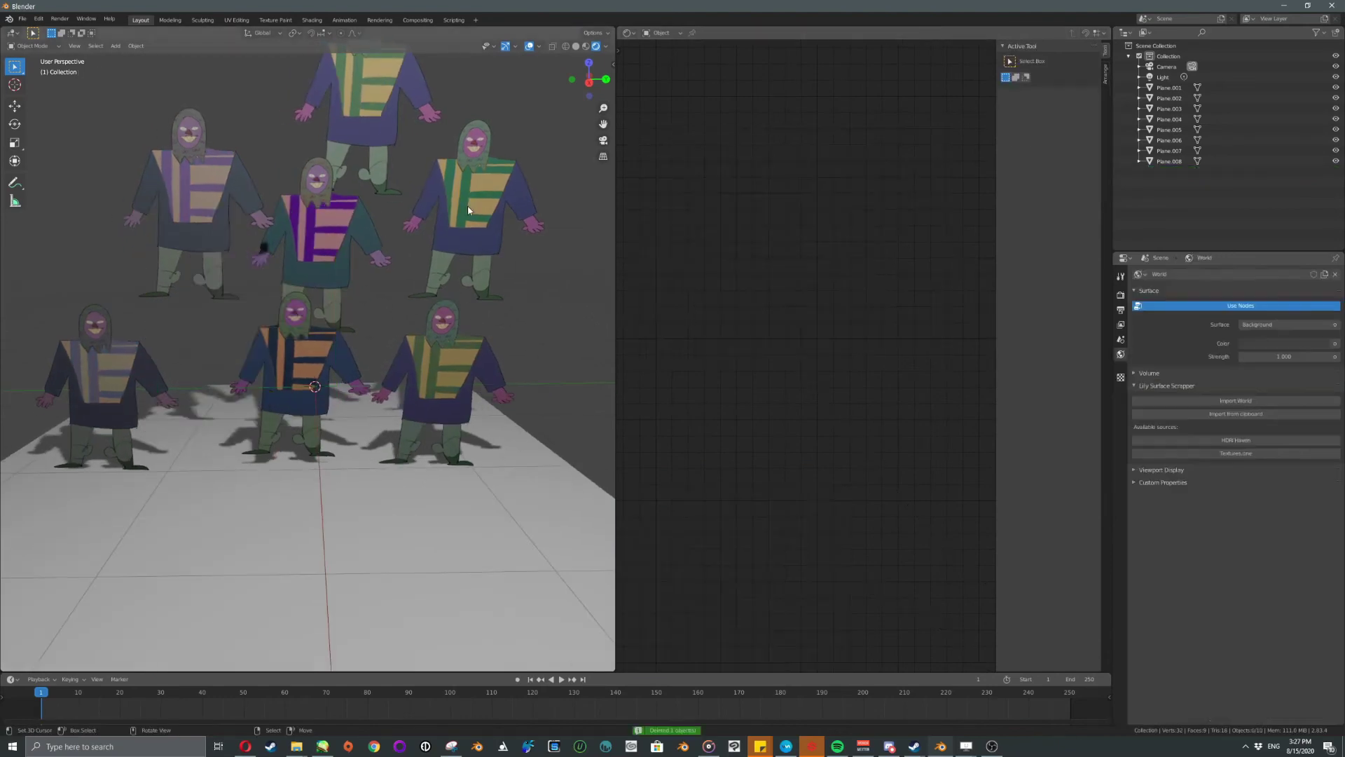
right_click(468, 205)
key("Delete")
right_click(321, 210)
key("Delete")
right_click(266, 213)
key("Delete")
right_click(364, 133)
key("Delete")
right_click(337, 336)
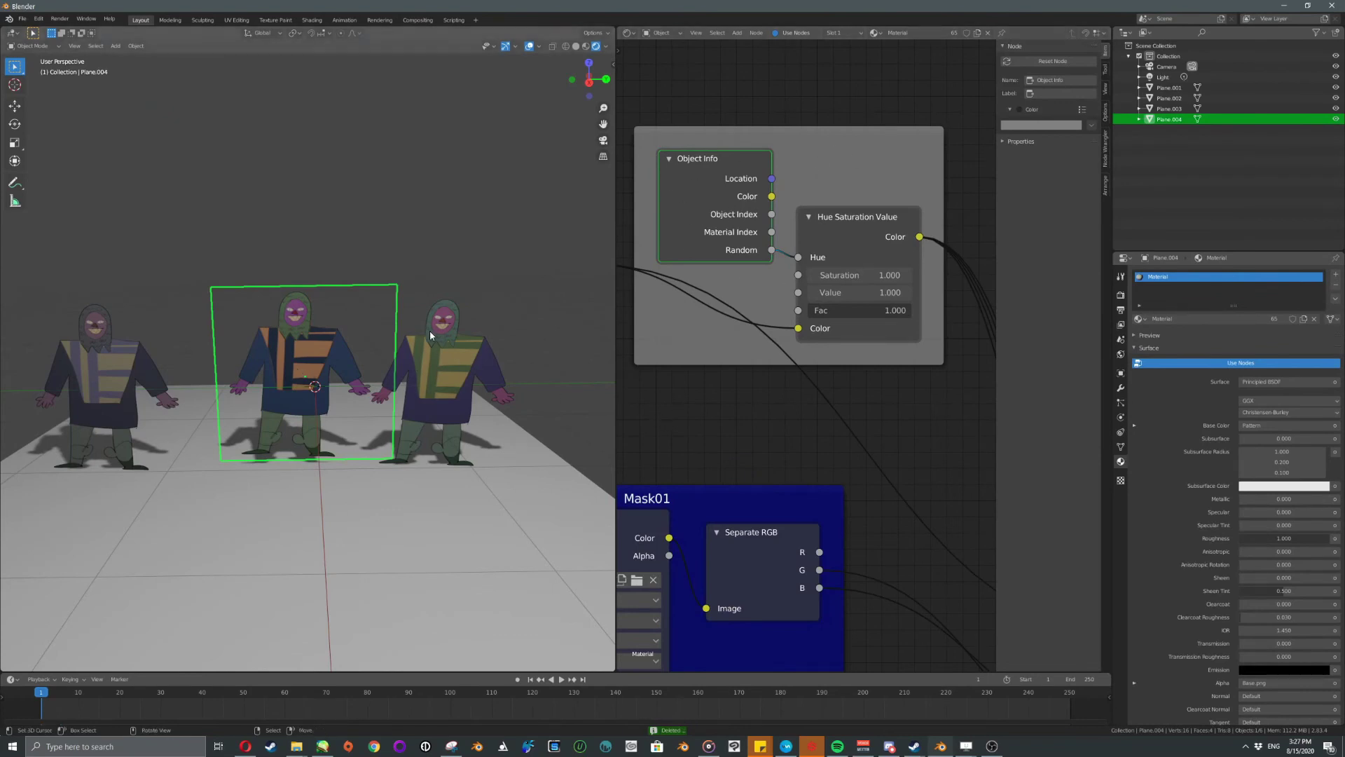
Expand and separate the Skin/Cloth and Clothes mix nodes to examine their inputs, and collapse them back into the stack.
scroll(313, 363, "up", 6)
middle_click_drag(781, 352, 657, 197)
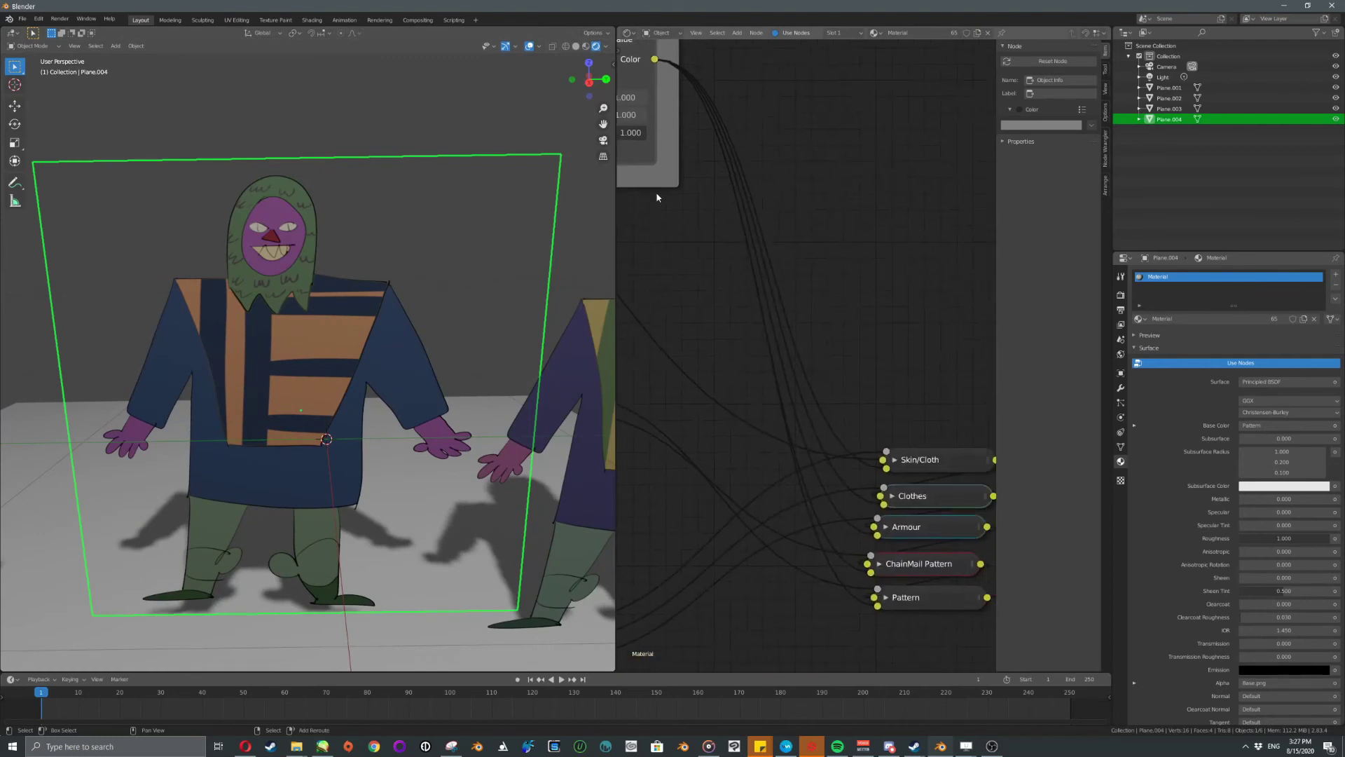
left_click(894, 460)
left_click_drag(885, 564, 871, 284)
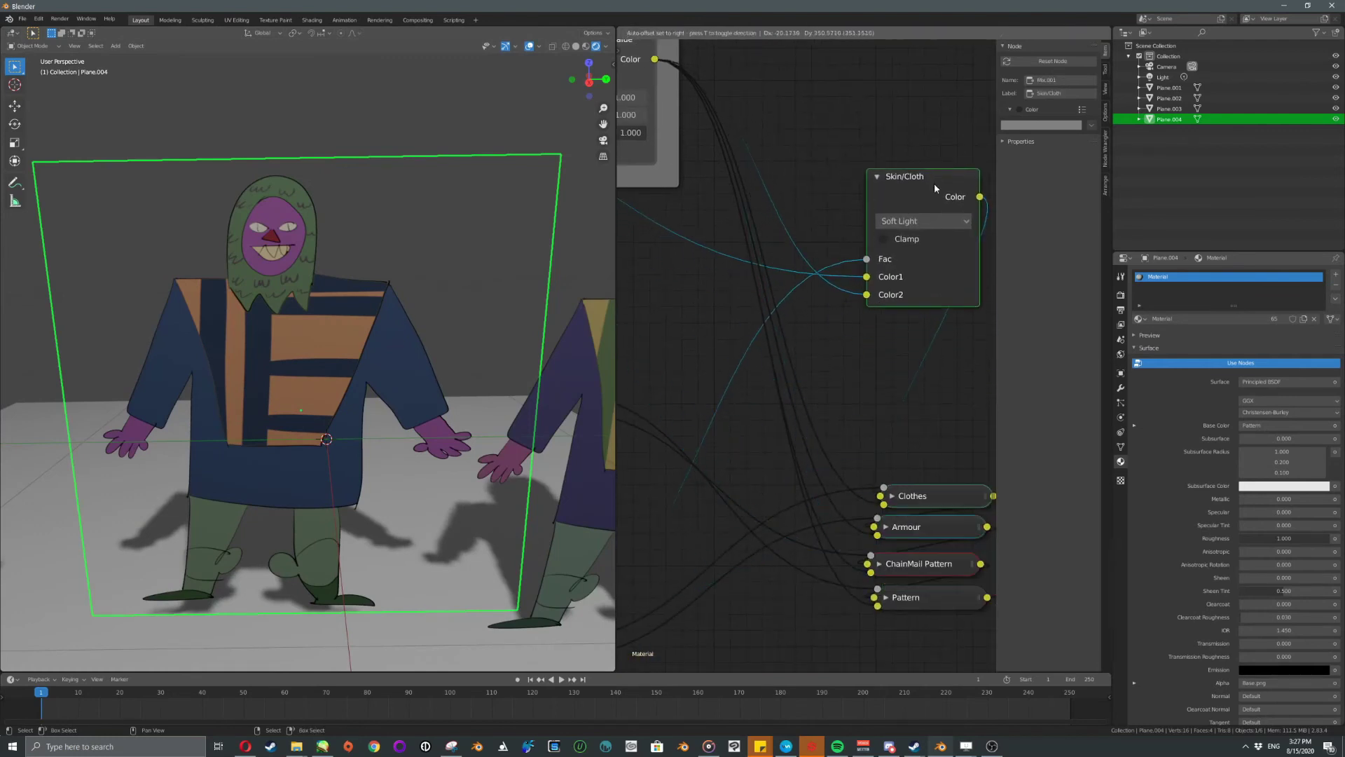
left_click(893, 497)
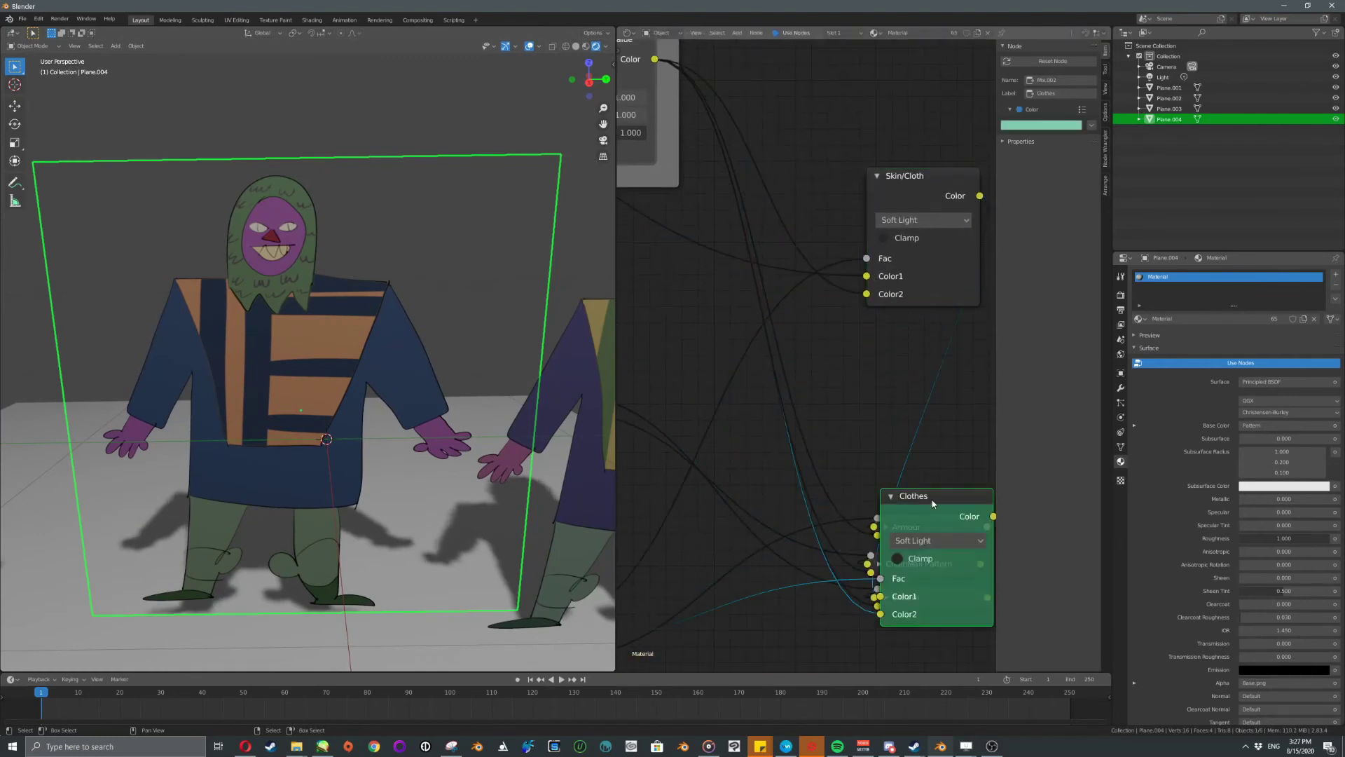
mouse_move(893, 497)
left_mouse_down()
mouse_move(893, 328)
mouse_move(914, 324)
mouse_move(915, 505)
left_mouse_up()
left_click(888, 325)
left_click(876, 175)
middle_click_drag(945, 413, 864, 336)
left_click_drag(880, 418, 873, 413)
left_click_drag(845, 98, 861, 430)
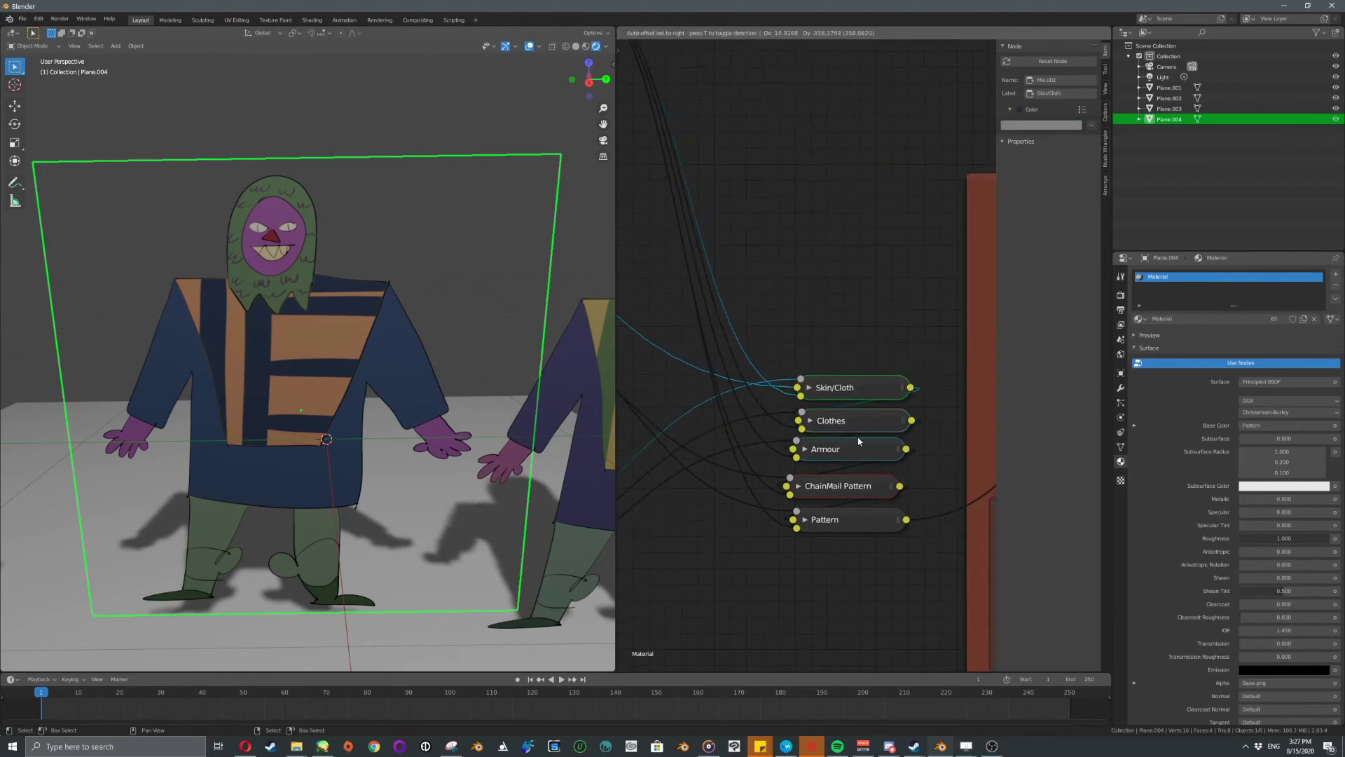
left_click(862, 431)
Duplicate the middle character and place the copy in front of the row of three.
scroll(771, 420, "down", 4)
scroll(413, 431, "down", 7)
scroll(413, 436, "up", 2)
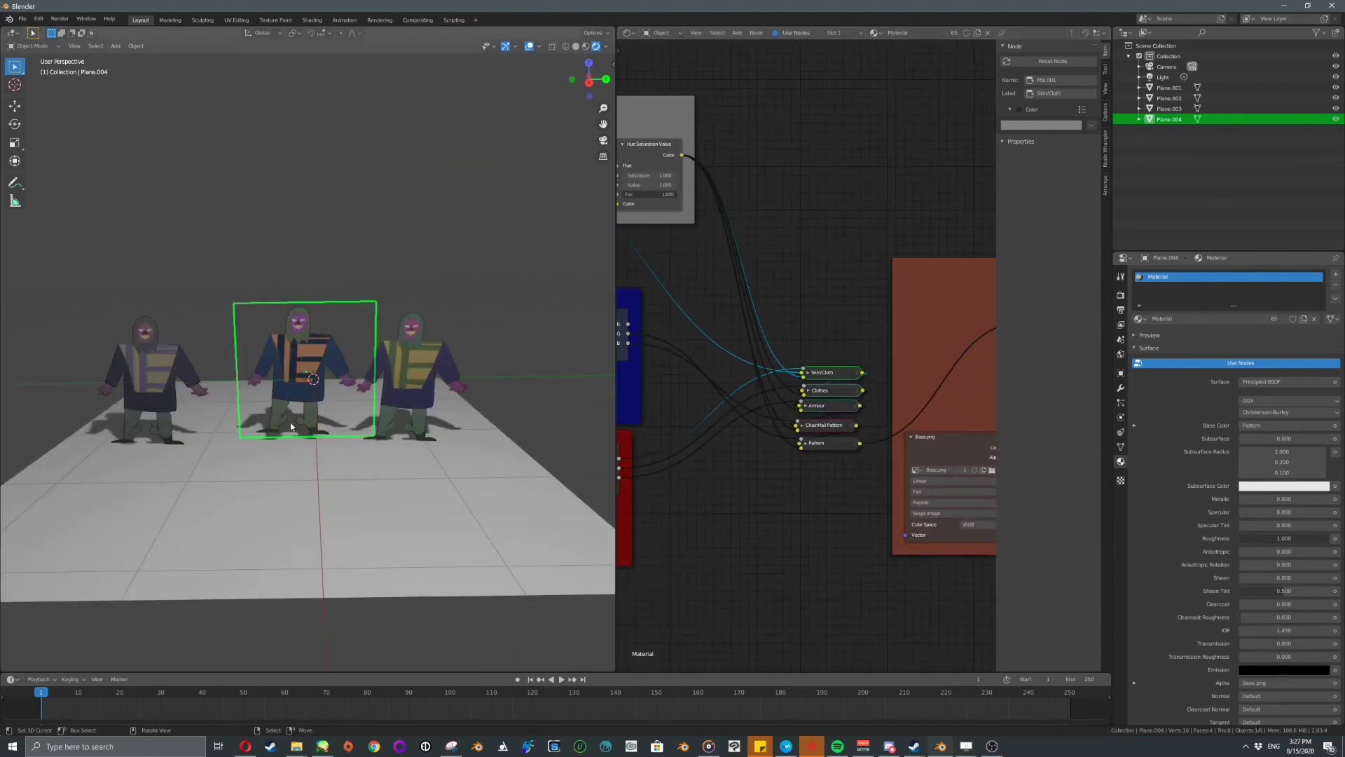
key("shift+d")
left_click(744, 480)
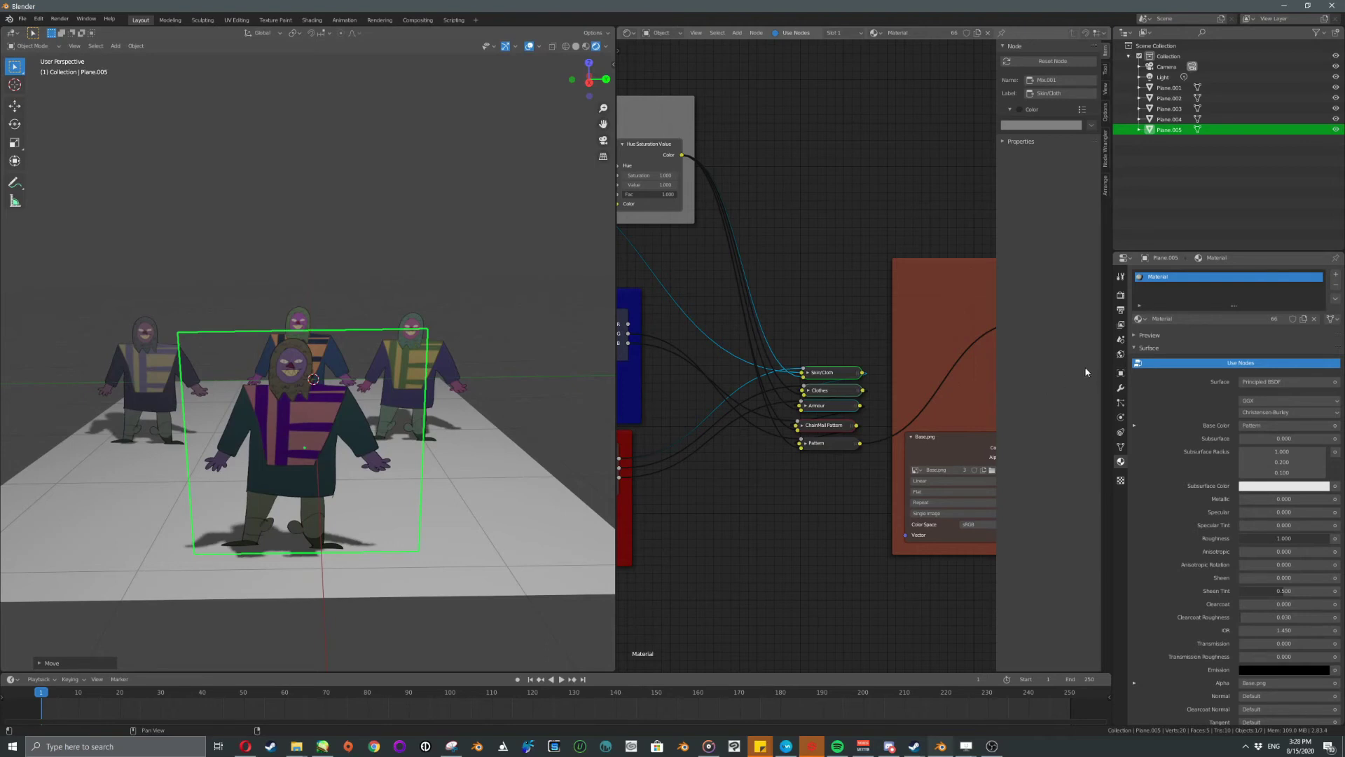
Make a separate copy of the material for the front character and rename it UserInput.
left_click(1304, 319)
left_click(1208, 319)
type("U")
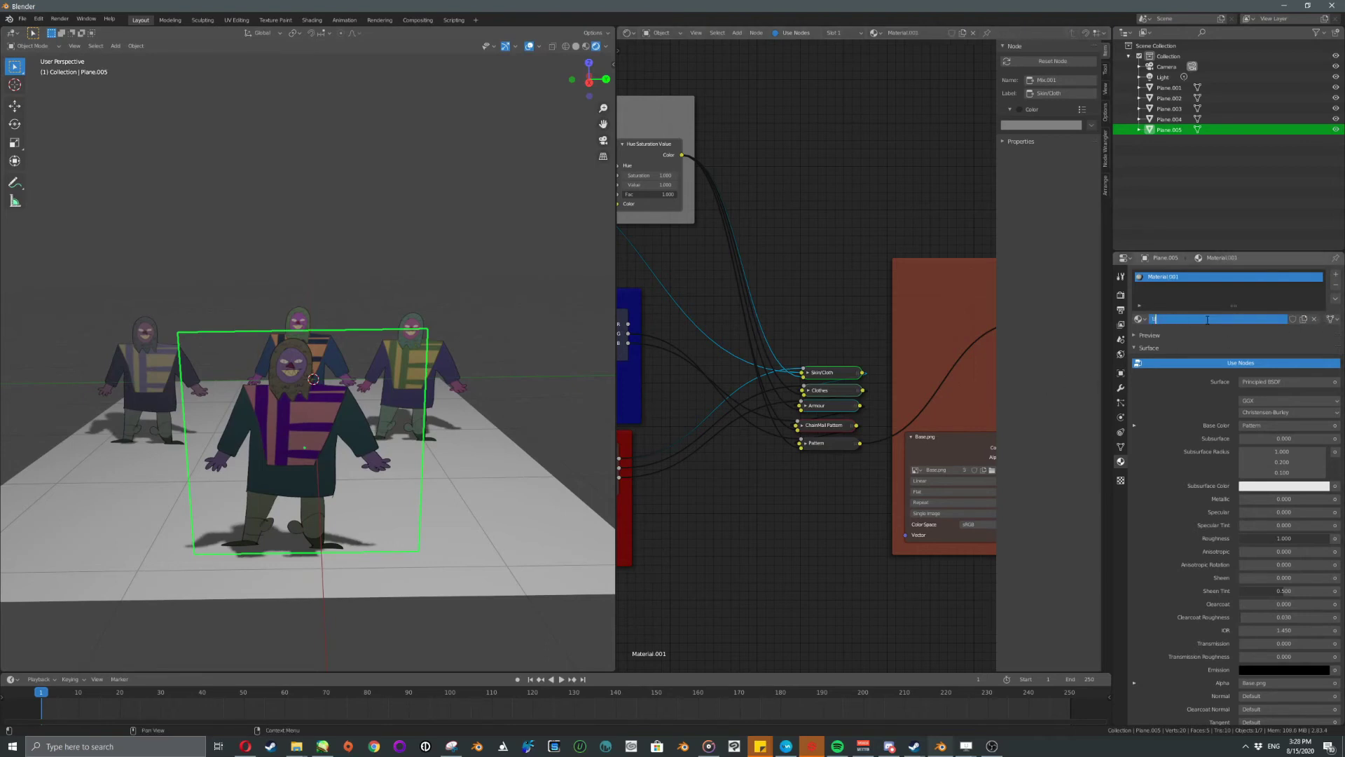
type("serInput")
key("Return")
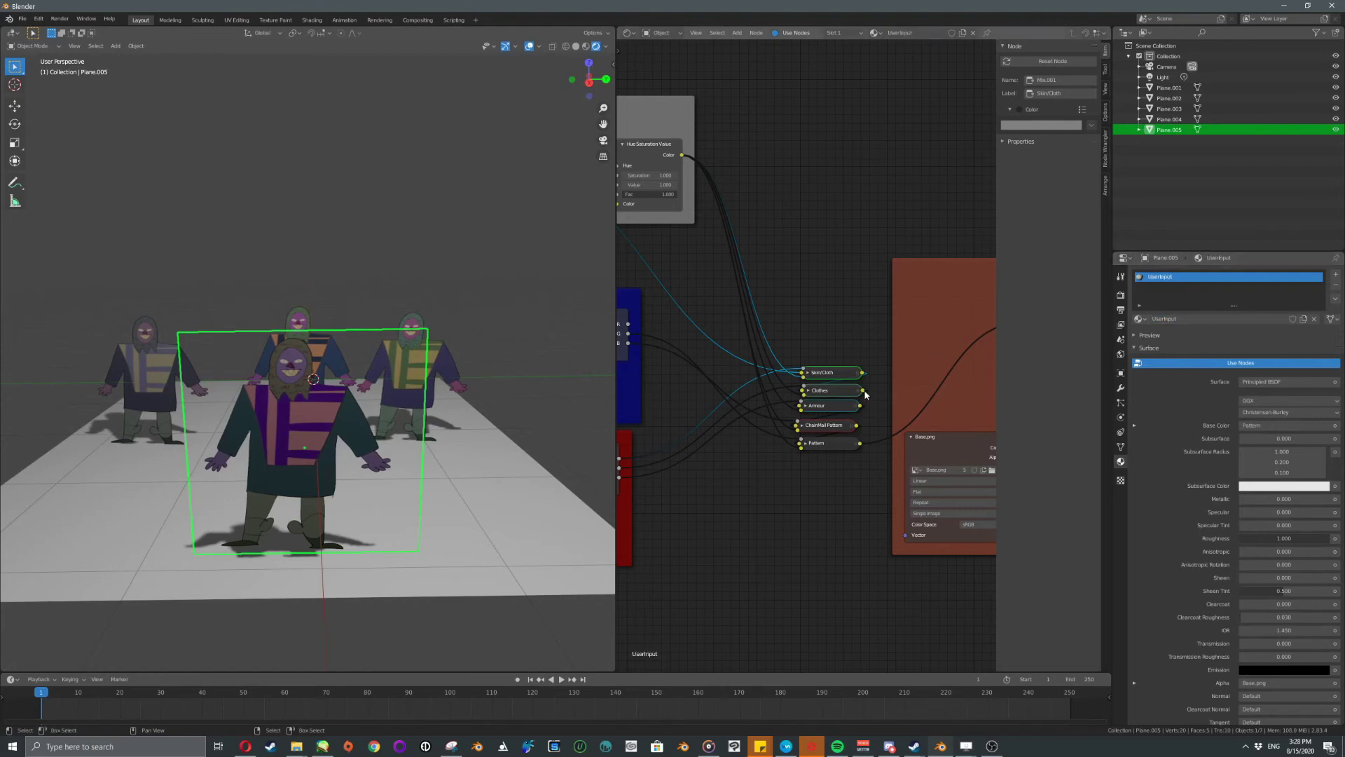
Delete the Hue Saturation Value node, the Object Info node and their empty frame from the UserInput material.
scroll(843, 396, "up", 2)
middle_click_drag(766, 324, 898, 375)
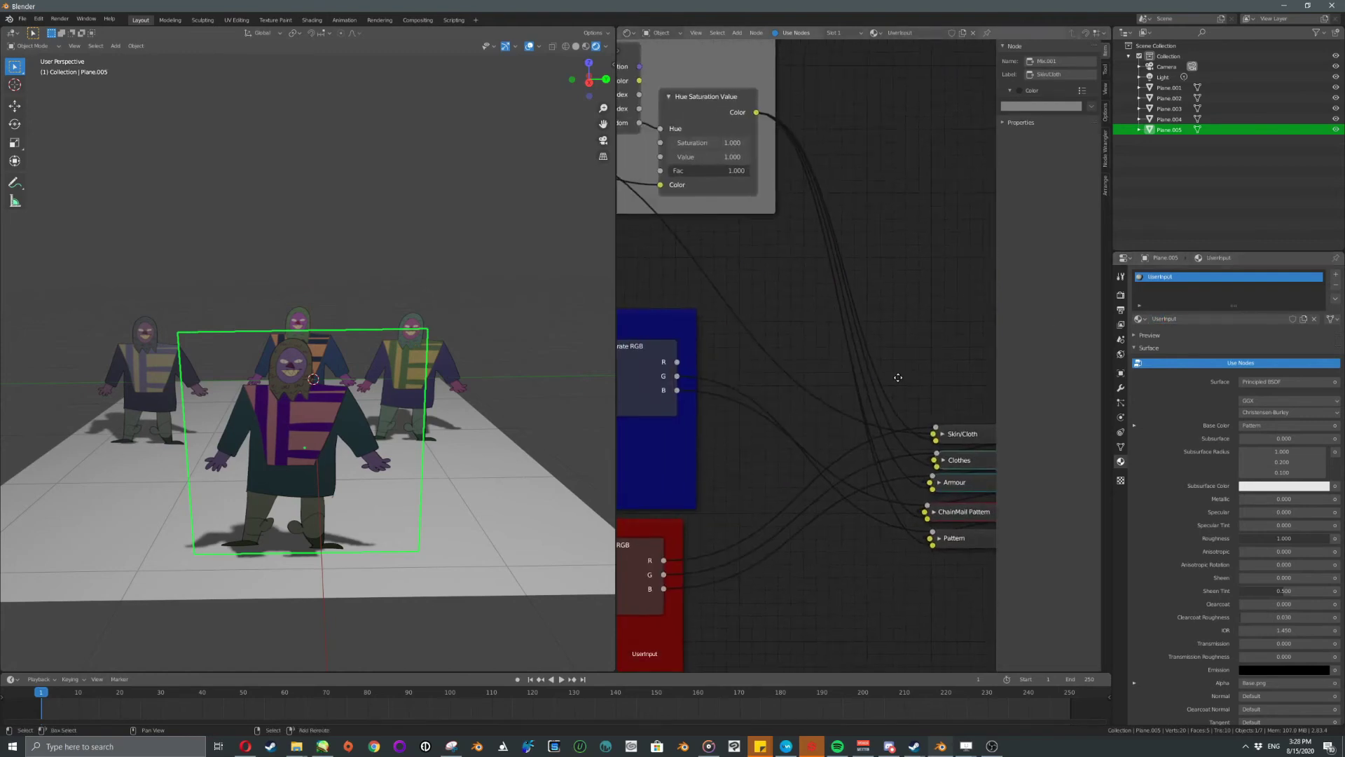
middle_click_drag(844, 324, 973, 375)
left_click(848, 160)
key("x")
left_click(713, 122)
key("x")
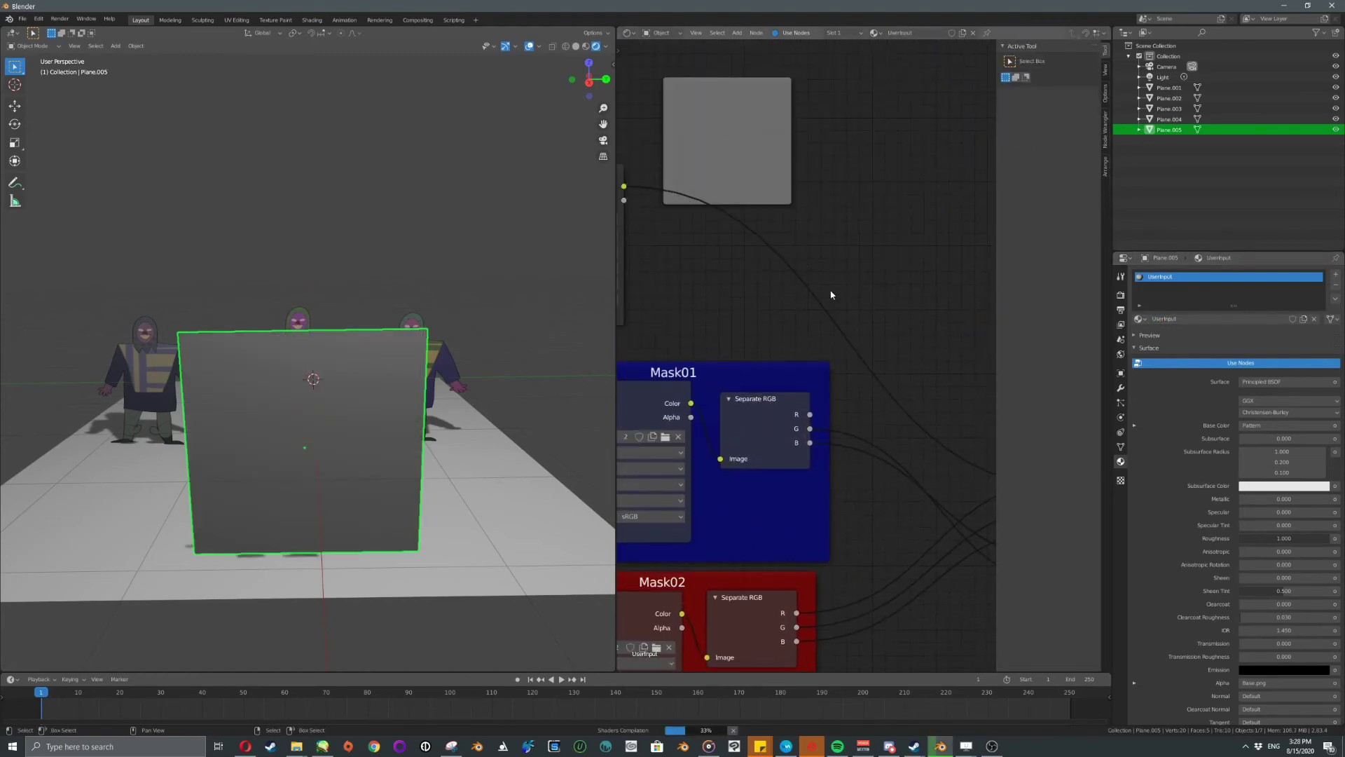
left_click(783, 195)
key("x")
middle_click_drag(803, 242, 712, 189)
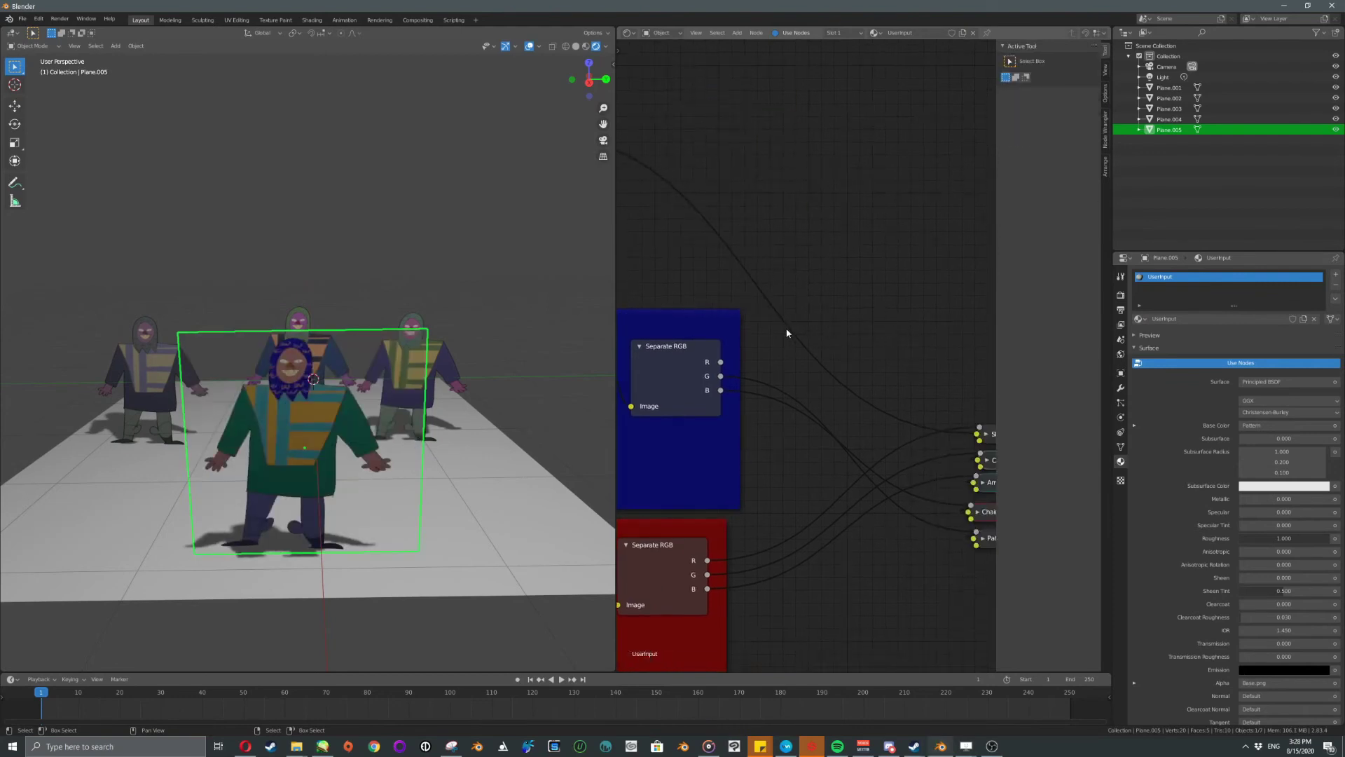
Group the five mix nodes from Skin/Cloth to Pattern into one node group, and return to the main node tree.
scroll(785, 326, "down", 2)
middle_click_drag(789, 325, 675, 259)
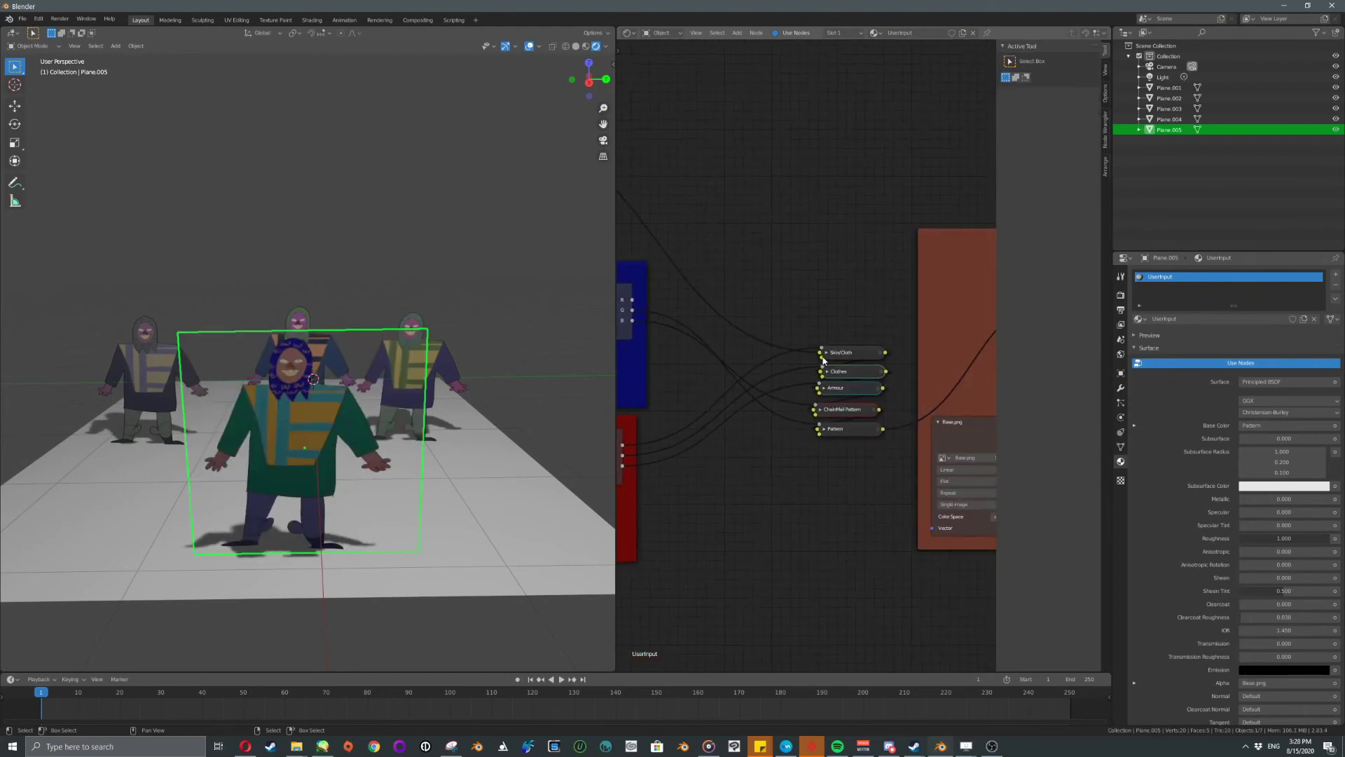
scroll(824, 359, "up", 2)
left_click_drag(741, 204, 871, 447)
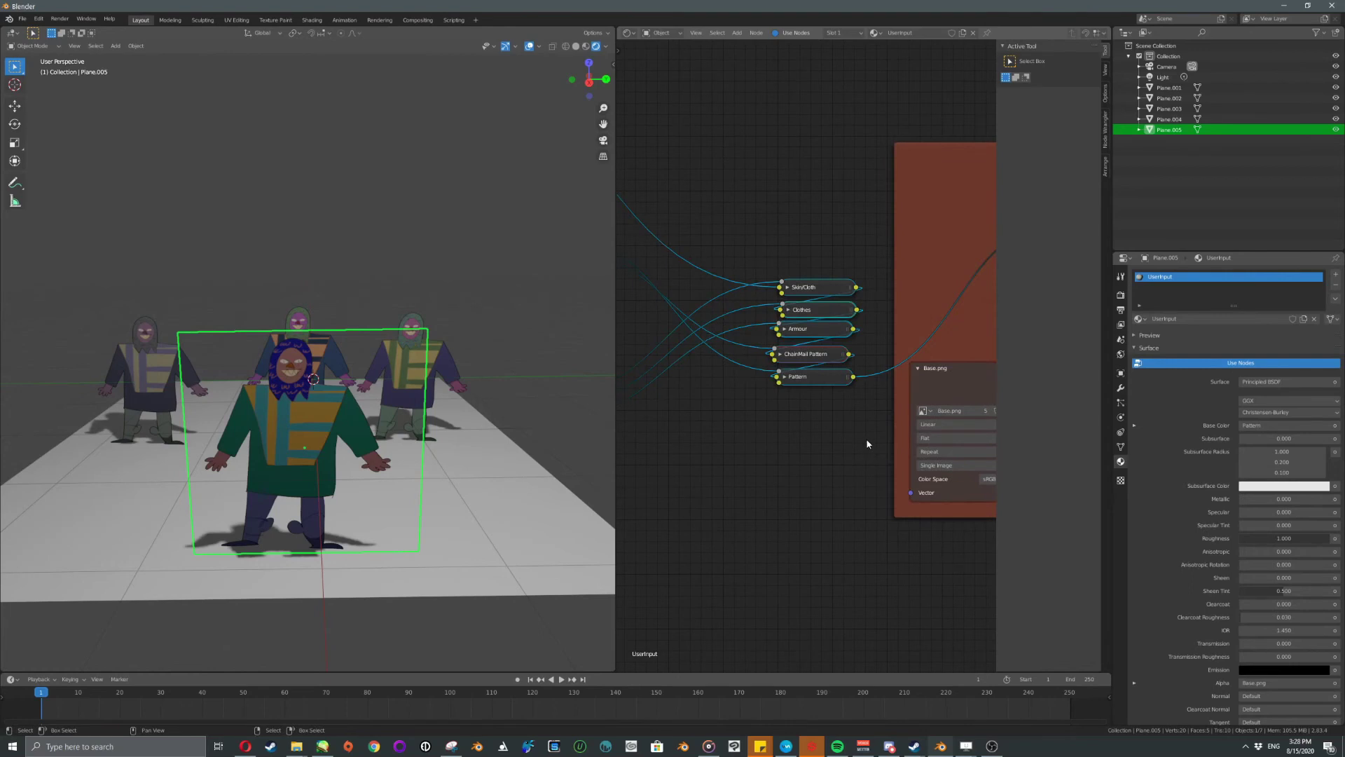
key("ctrl+g")
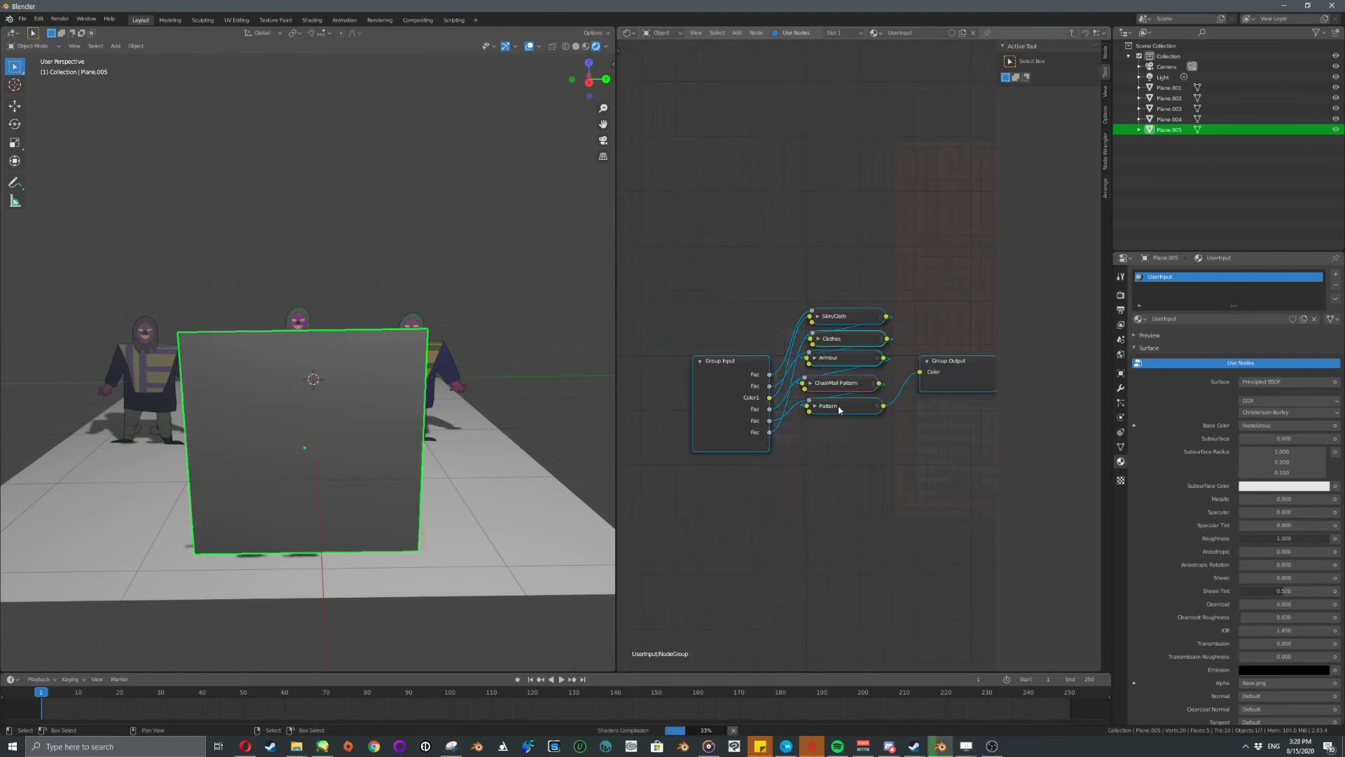
scroll(806, 395, "up", 1)
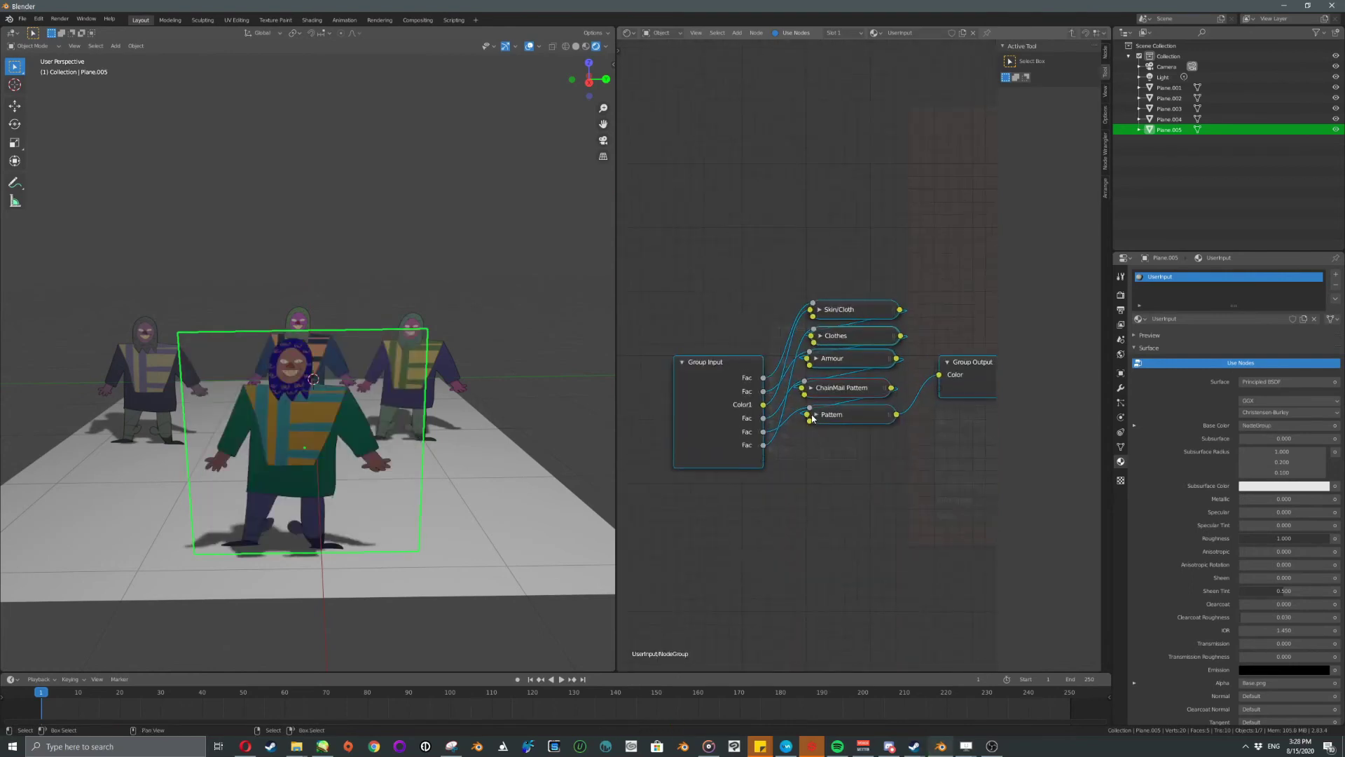
key("Tab")
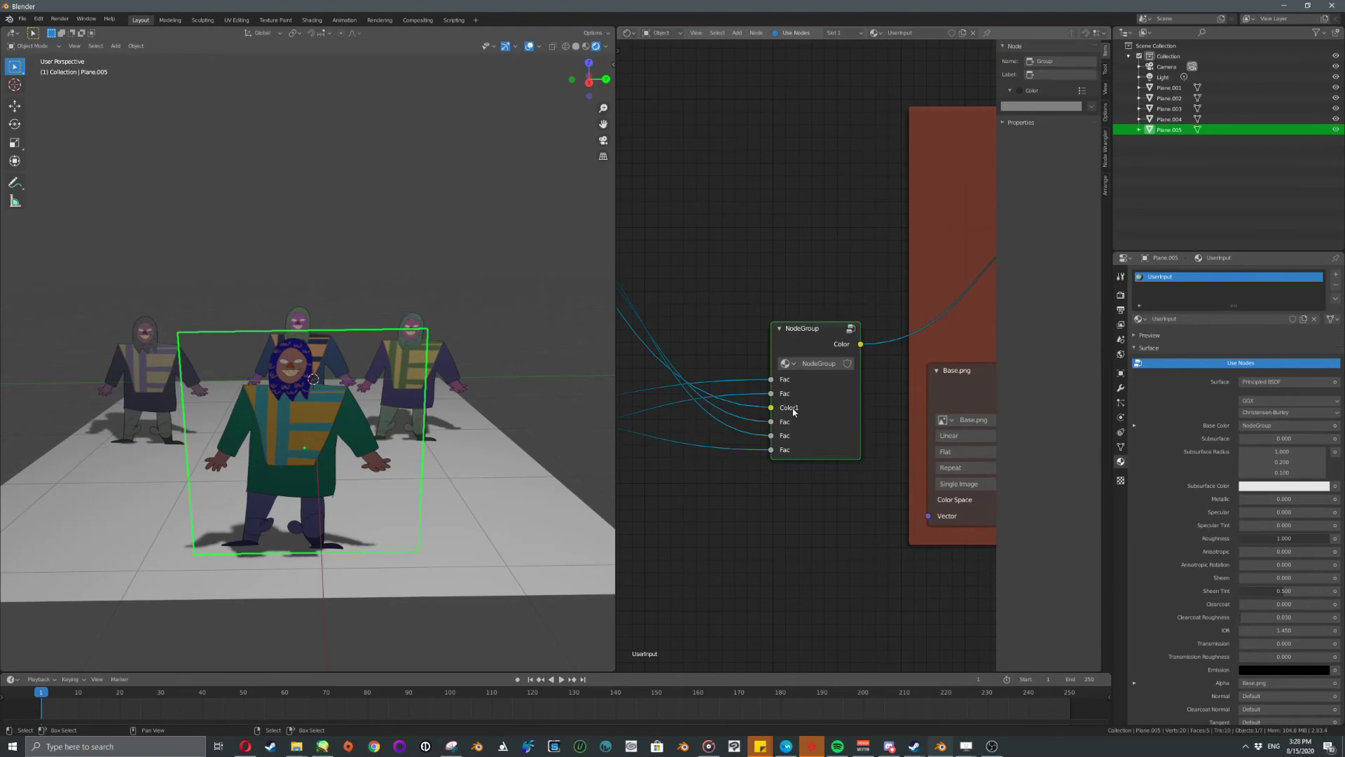
Open the node group for editing, move the Skin/Cloth and Clothes nodes up, and expand the Skin/Cloth and Pattern nodes.
scroll(782, 442, "down", 2)
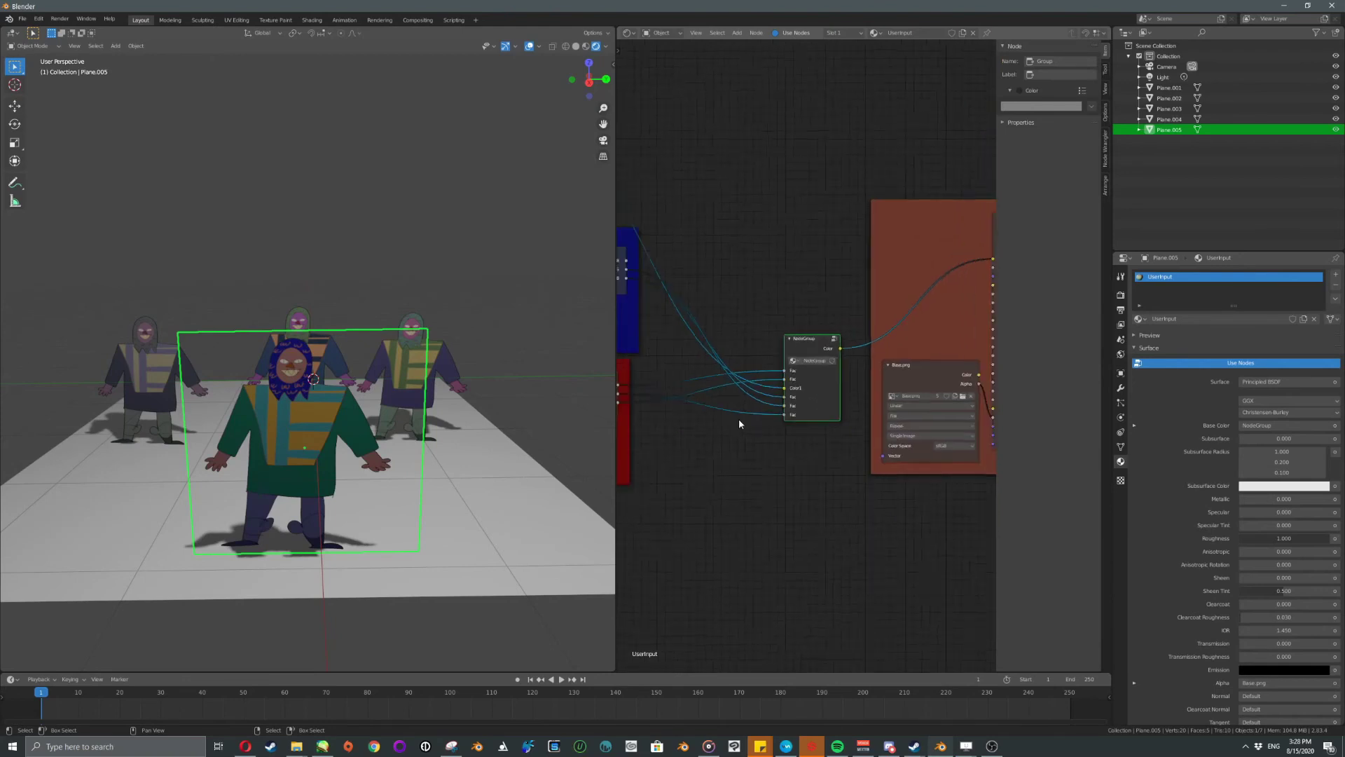
key("Tab")
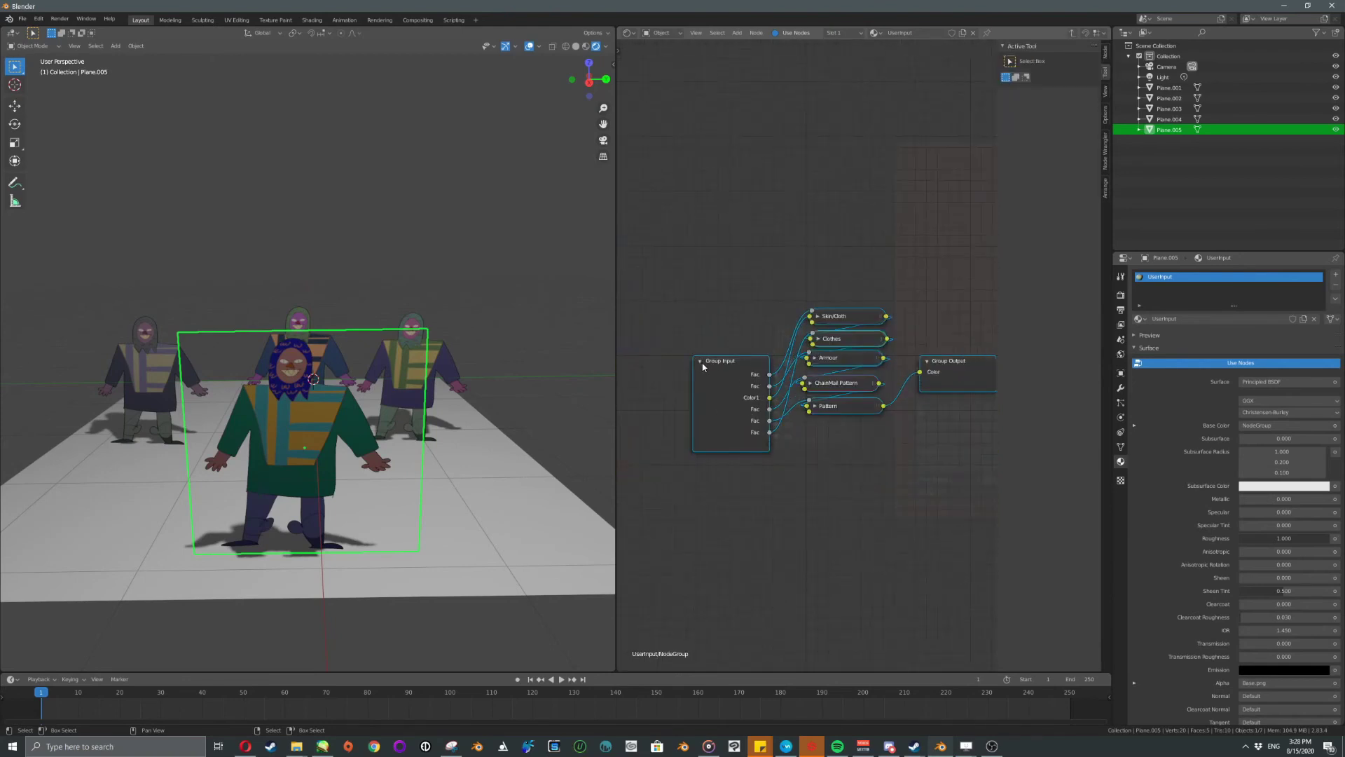
left_click(703, 366)
scroll(704, 353, "up", 3)
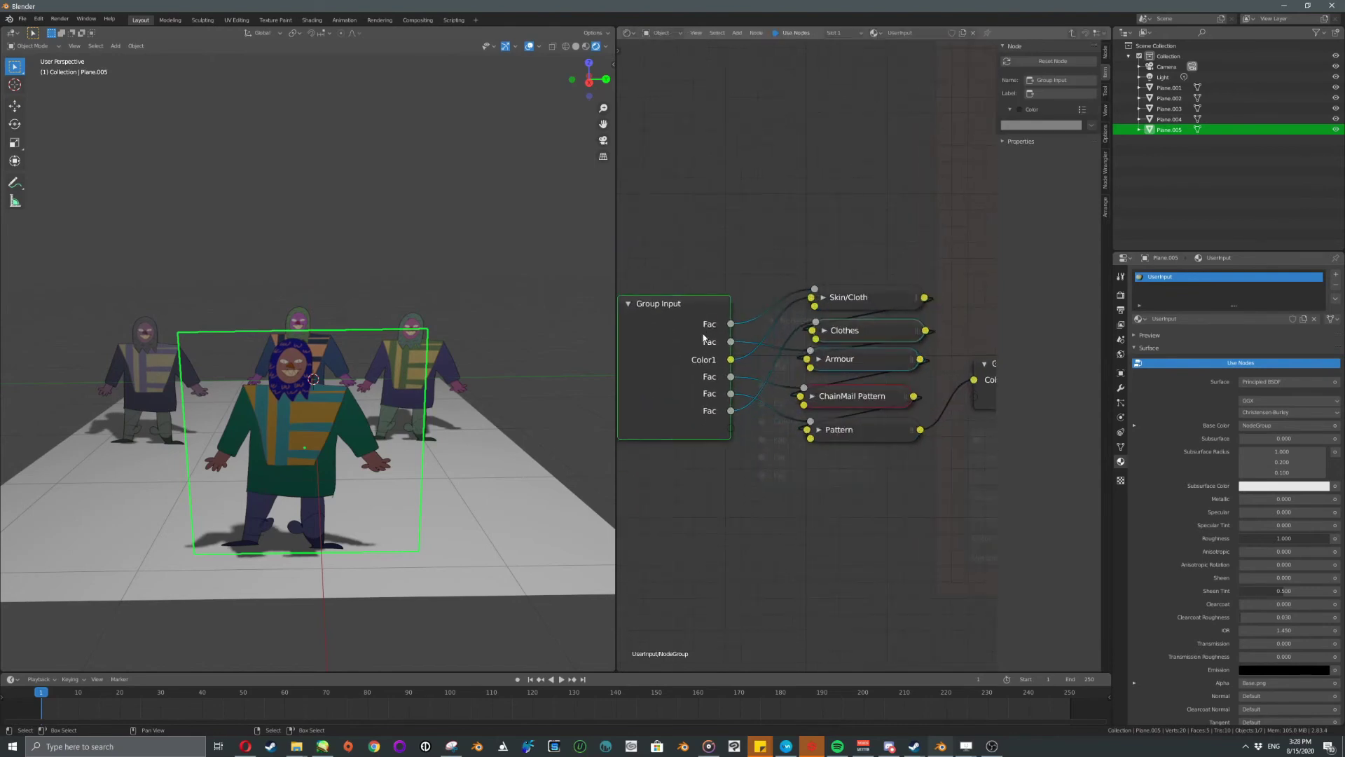
left_click(854, 301)
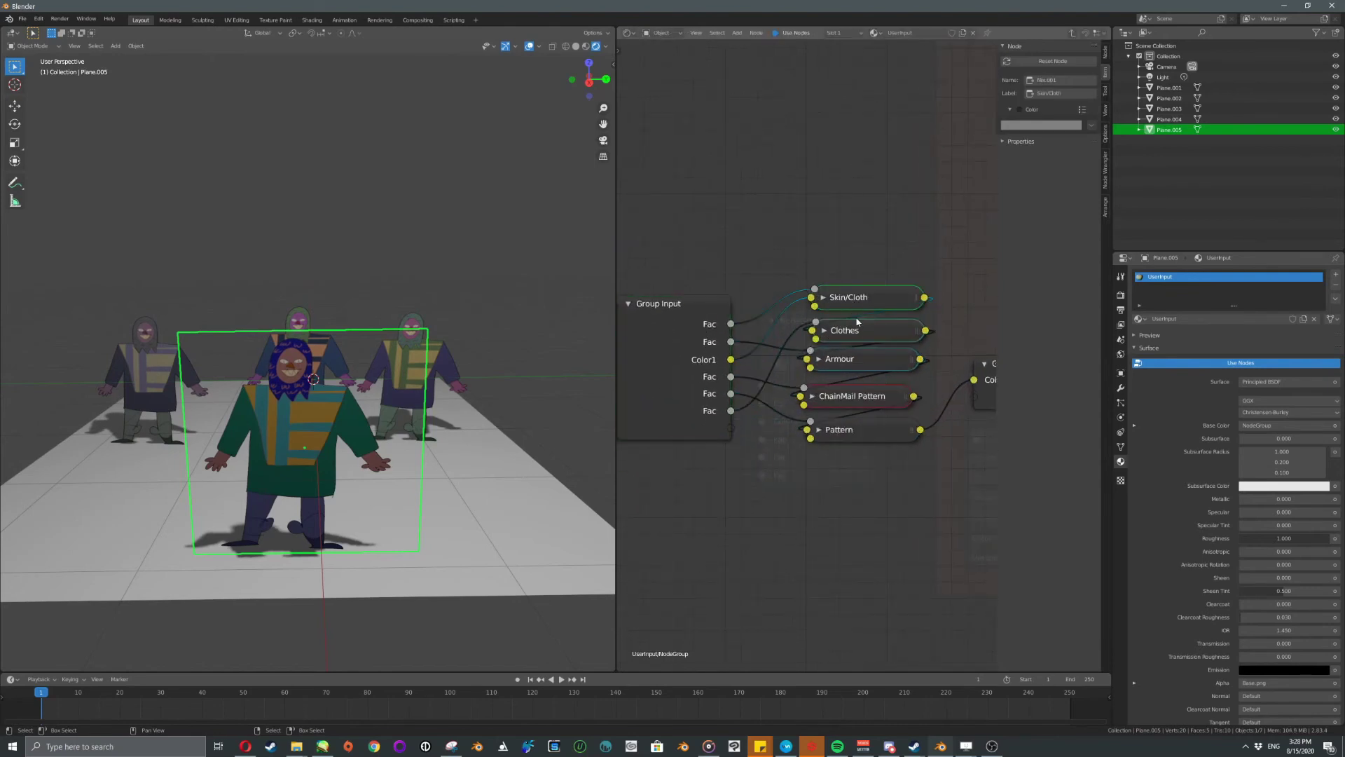
key("Tab")
key("Tab")
left_click_drag(848, 296, 825, 158)
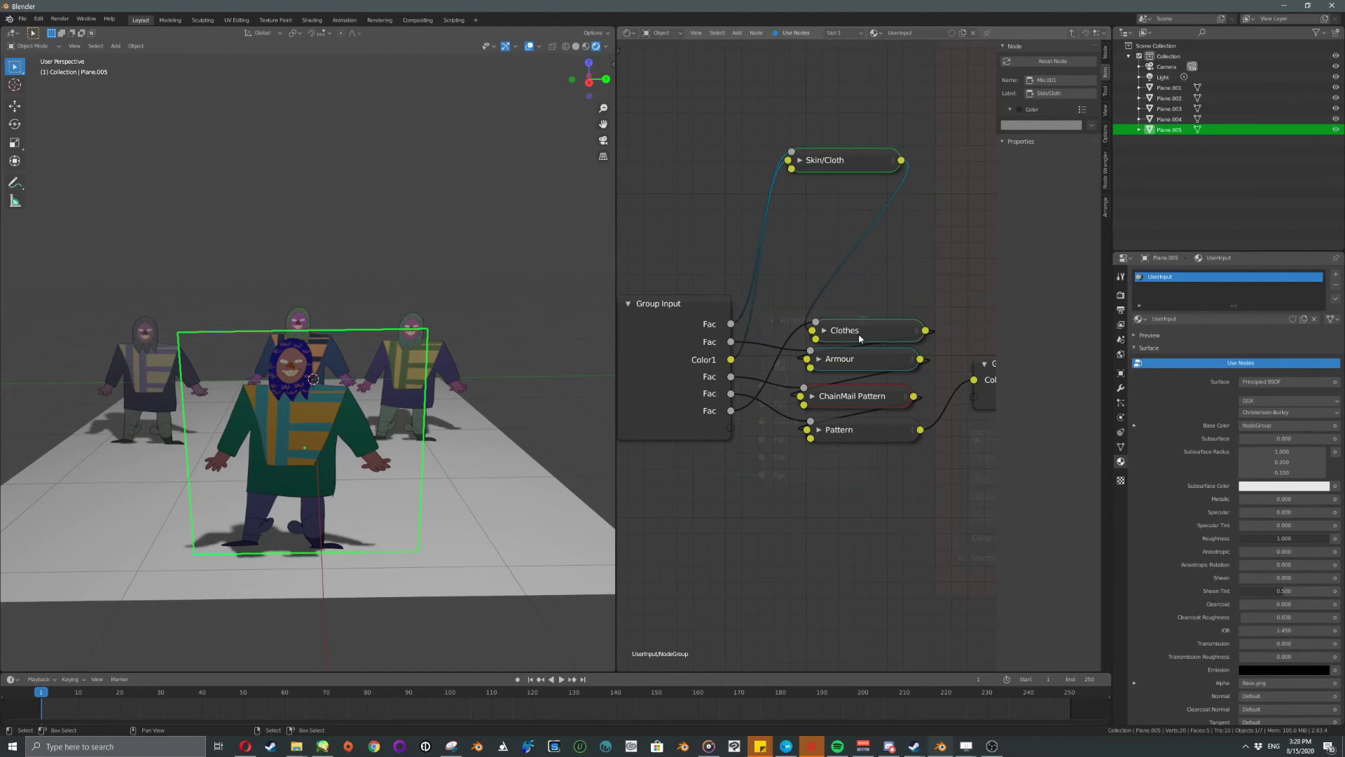
left_click_drag(859, 334, 844, 256)
left_click(799, 160)
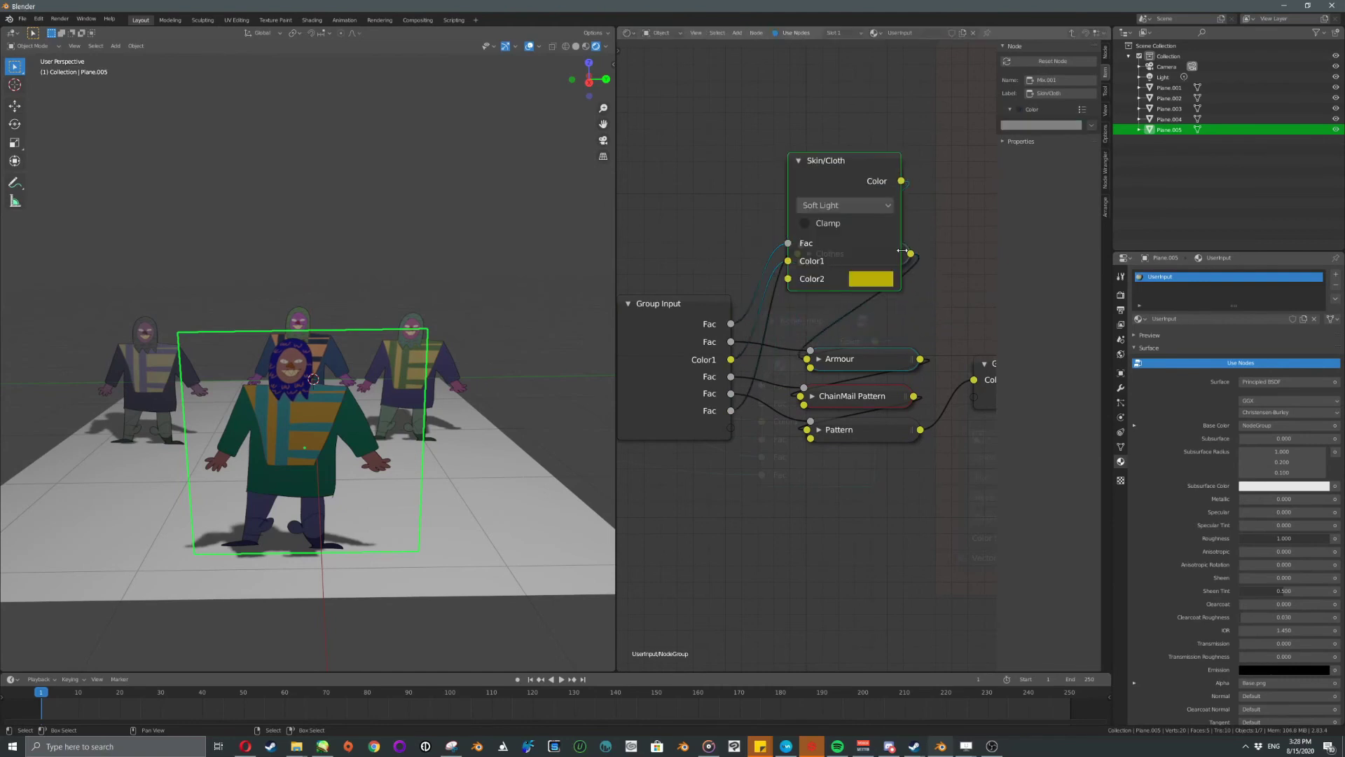
left_click(826, 431)
left_click(819, 429)
Expand the ChainMail Pattern, Armour and Clothes mix nodes, spreading the five mix nodes apart so their sockets are accessible.
scroll(844, 435, "down", 4)
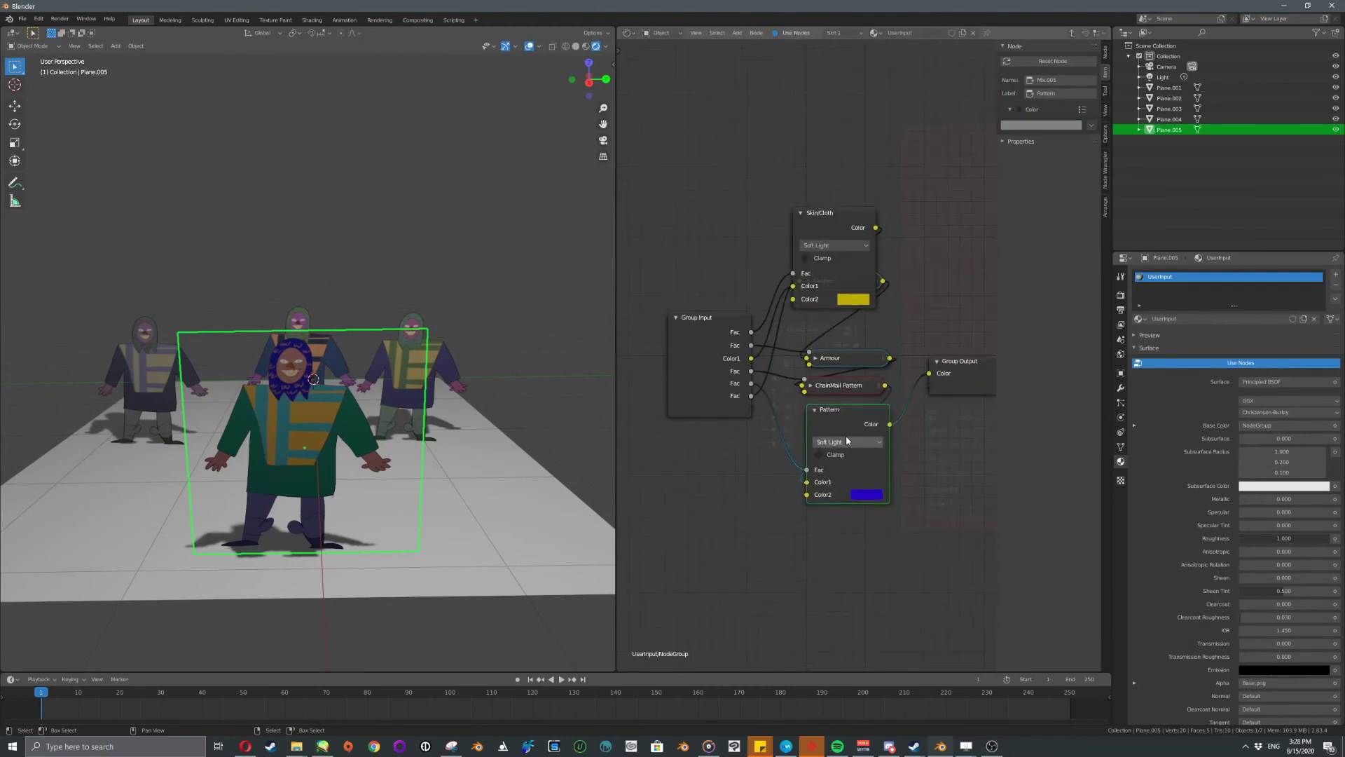
left_click_drag(846, 424, 877, 504)
left_click(813, 391)
left_click(809, 384)
left_click_drag(816, 386, 903, 272)
left_click(815, 358)
left_click_drag(847, 227, 791, 82)
left_click(807, 281)
left_click_drag(841, 281, 793, 177)
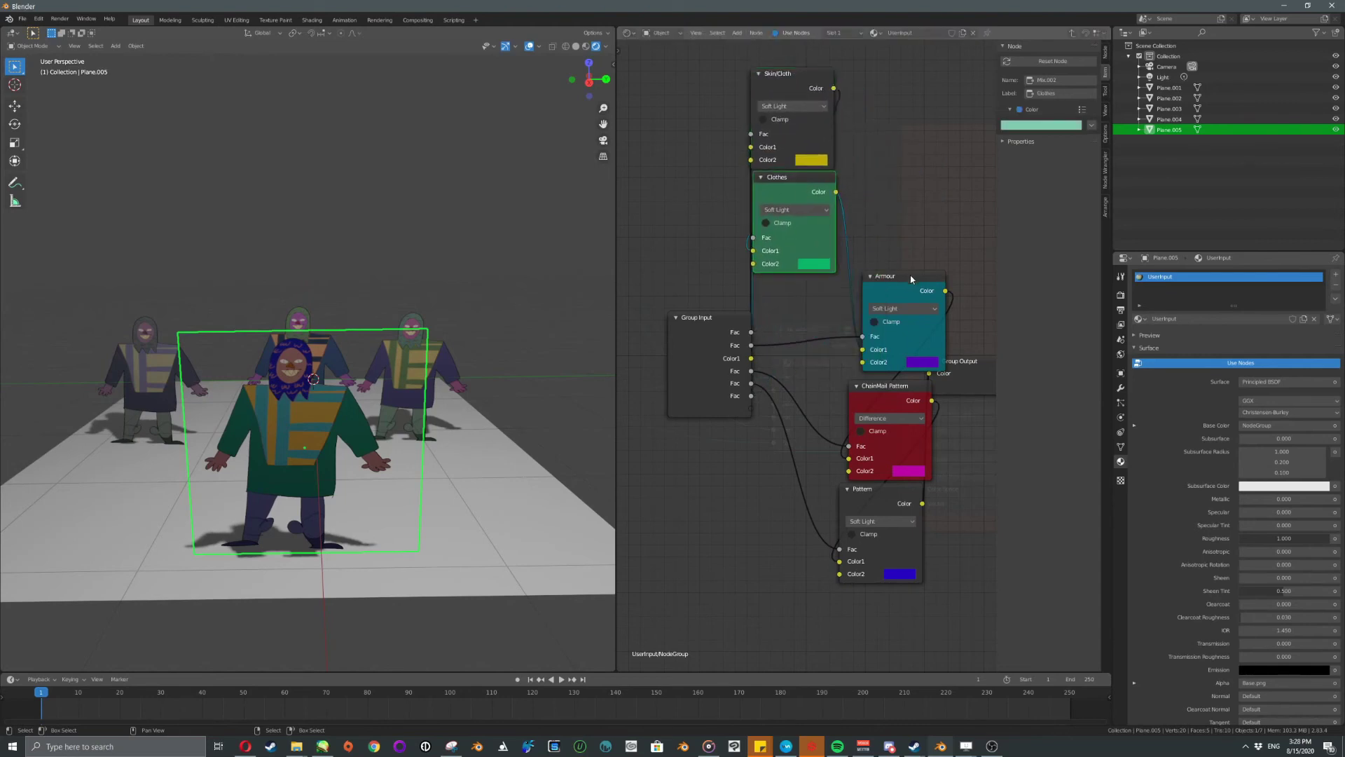
Line up the Armour, ChainMail Pattern and Pattern nodes below Clothes, and move the Group Input node farther from the column.
left_click_drag(911, 279, 815, 290)
left_click_drag(897, 386, 819, 397)
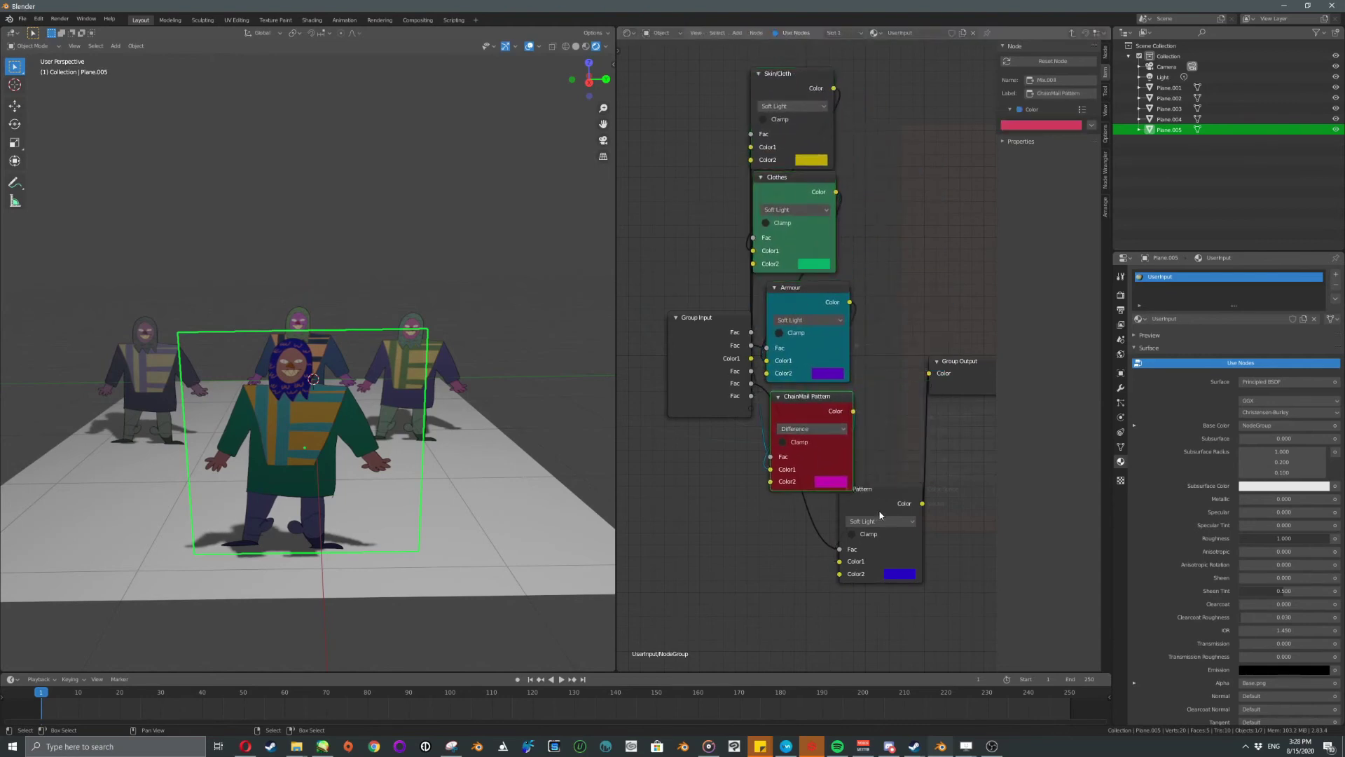
left_click_drag(881, 516, 800, 530)
left_click_drag(708, 318, 628, 330)
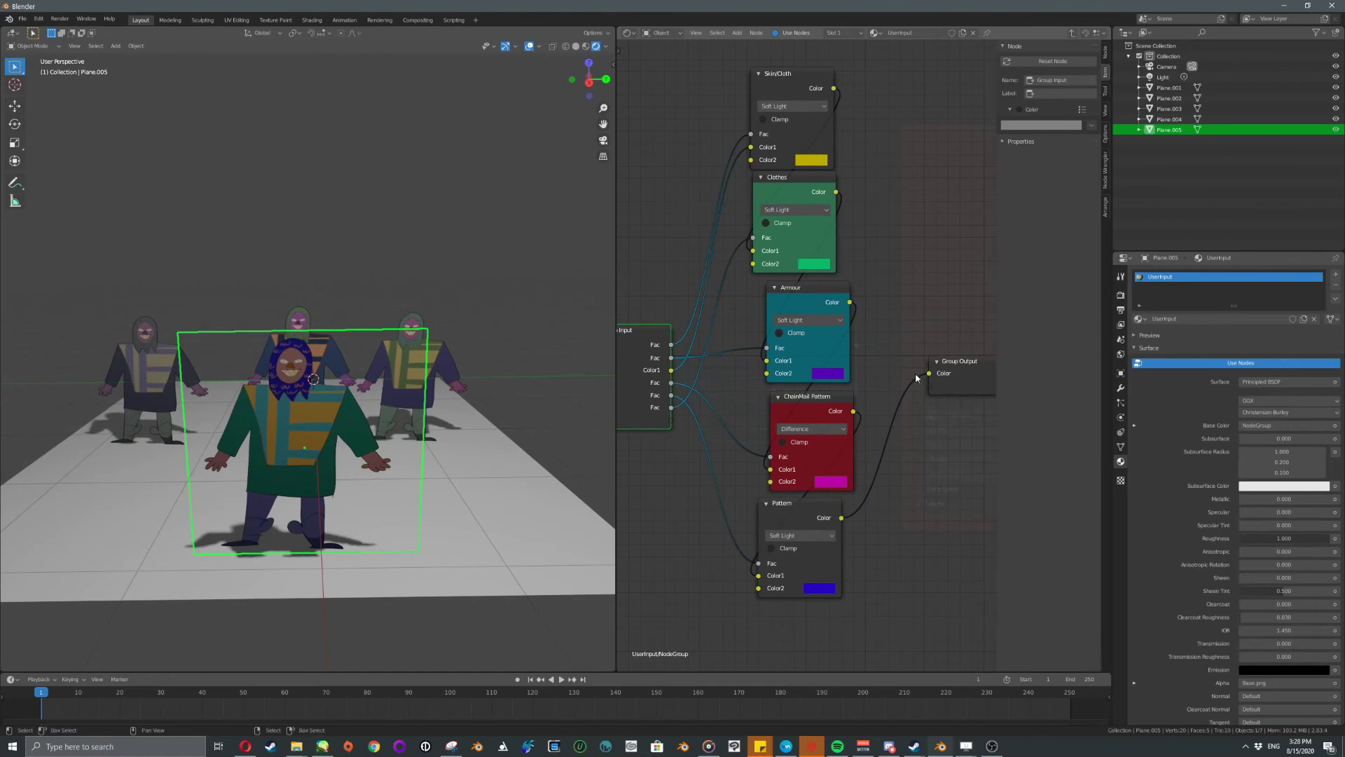
Expose the Color2 sockets of all five mix nodes as separate new sockets on the Group Input node.
middle_click_drag(736, 237, 815, 302)
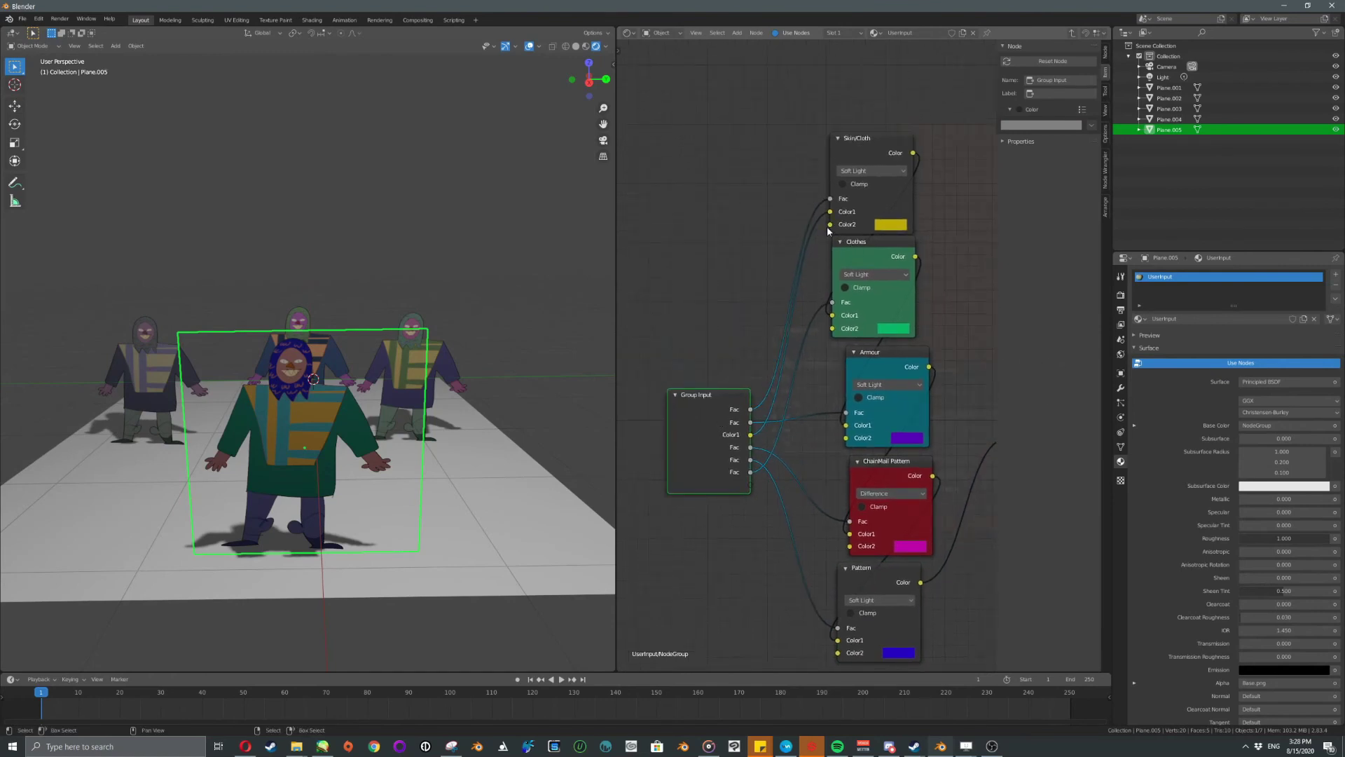
left_click_drag(828, 225, 741, 414)
left_click_drag(758, 493, 756, 485)
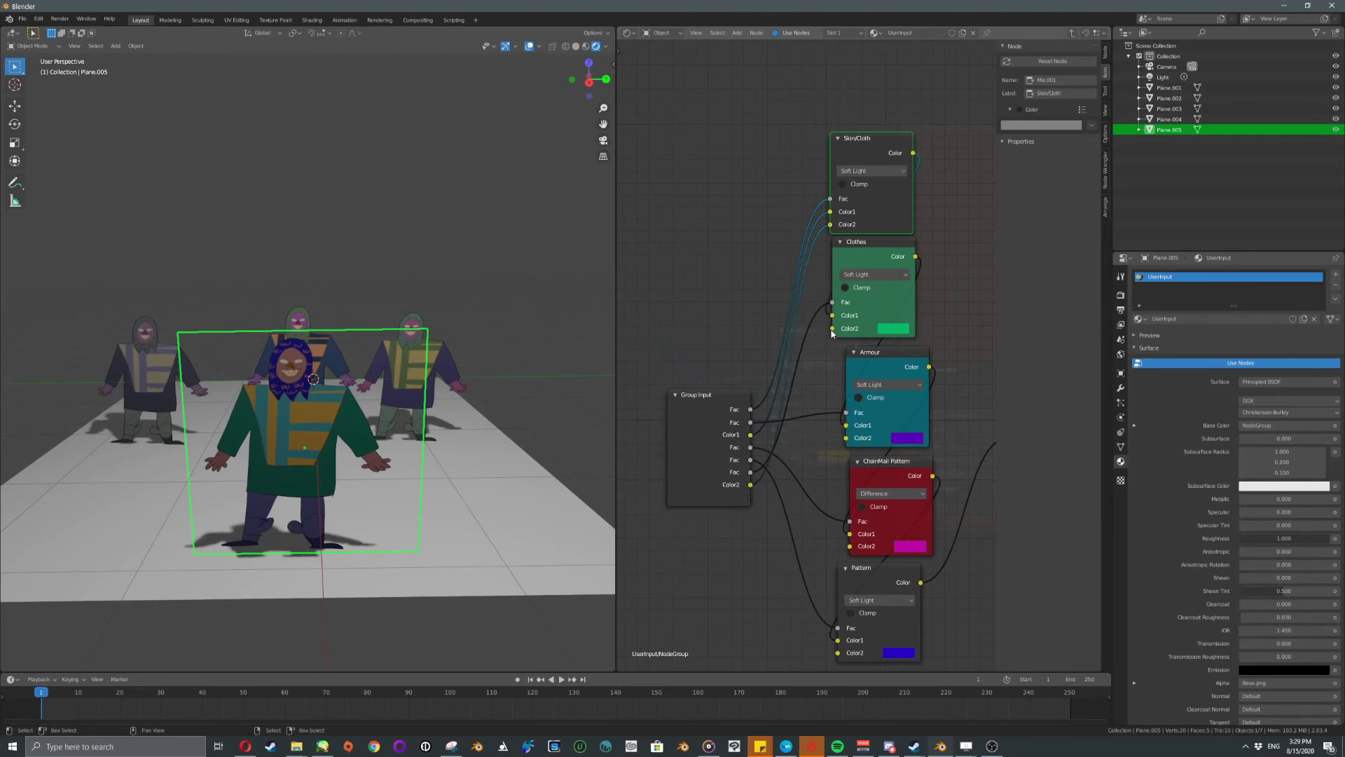
left_click_drag(833, 329, 751, 485)
left_click_drag(847, 438, 751, 511)
left_click_drag(850, 546, 751, 522)
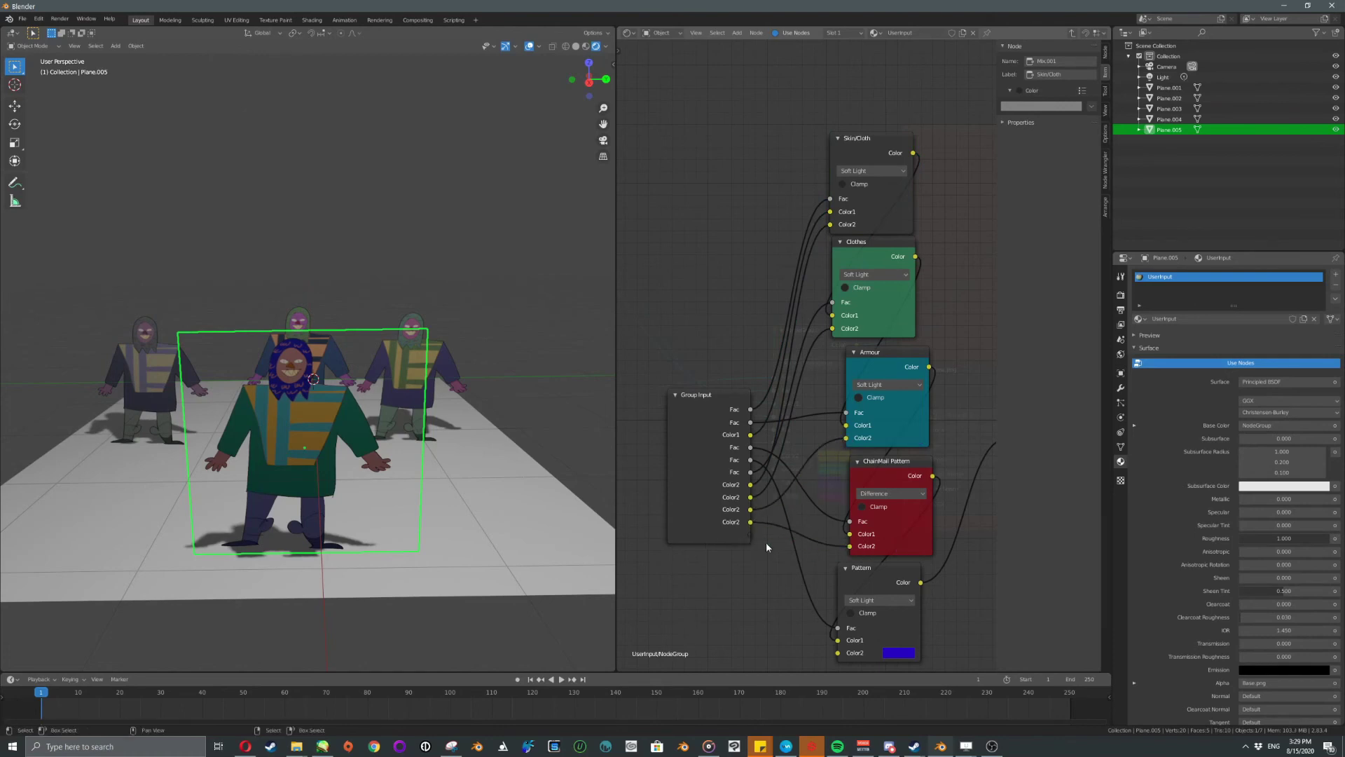
left_click_drag(838, 653, 747, 535)
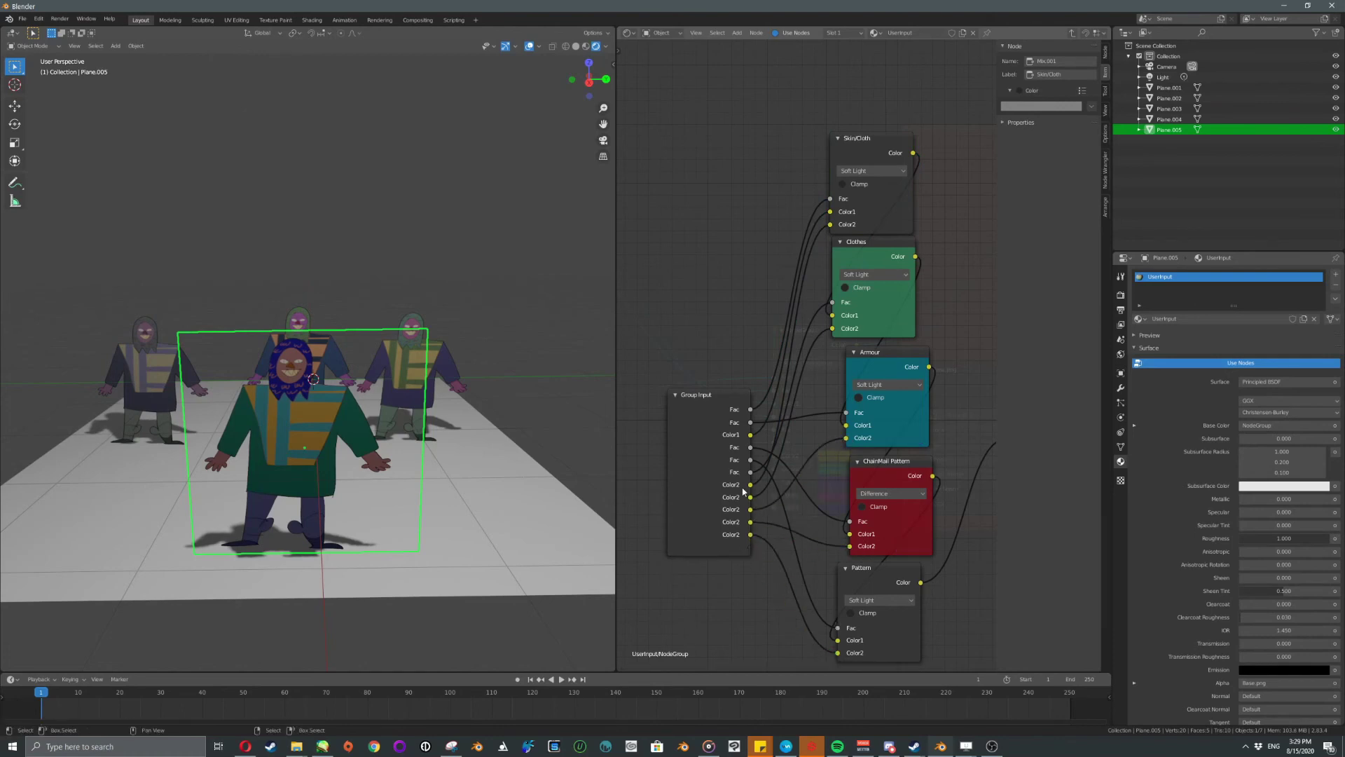
Return to the main node tree and examine the color inputs exposed on the node group.
key("Home")
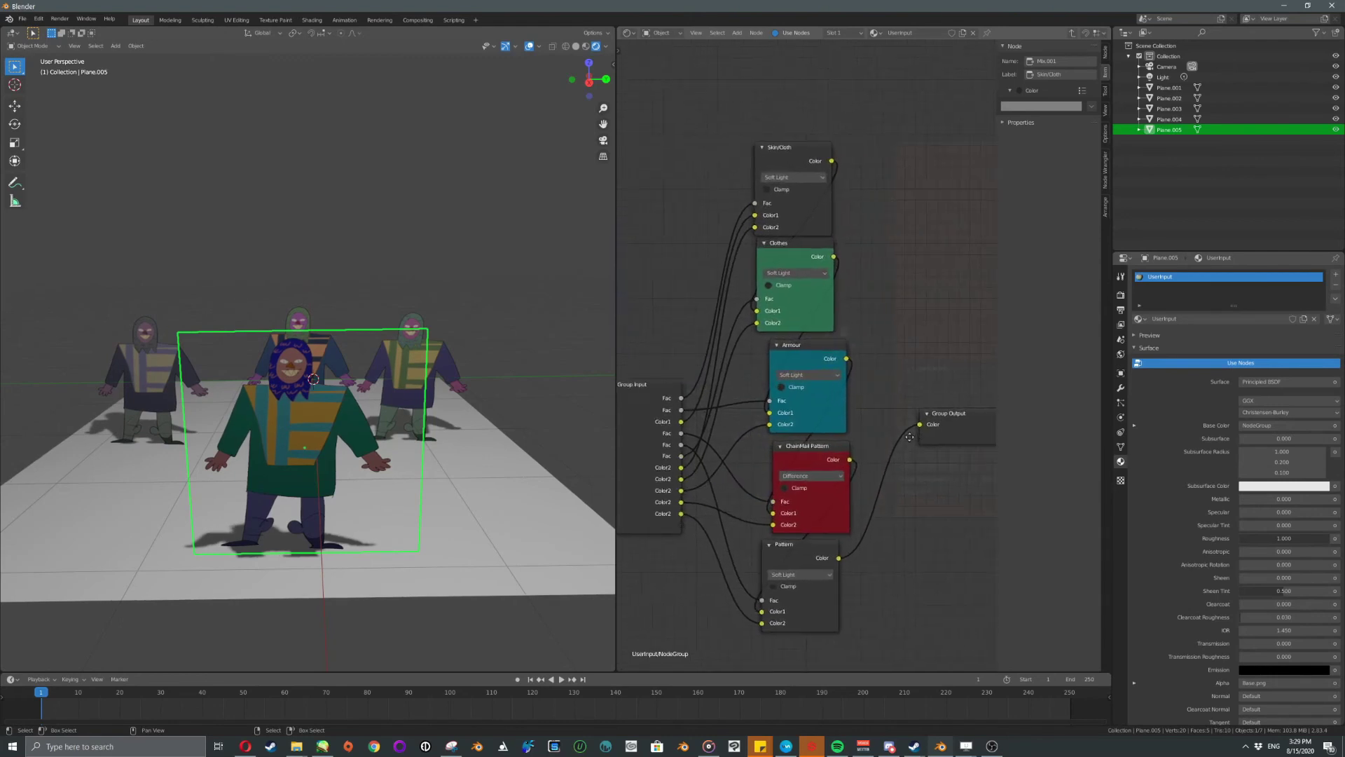
middle_click_drag(909, 436, 834, 423)
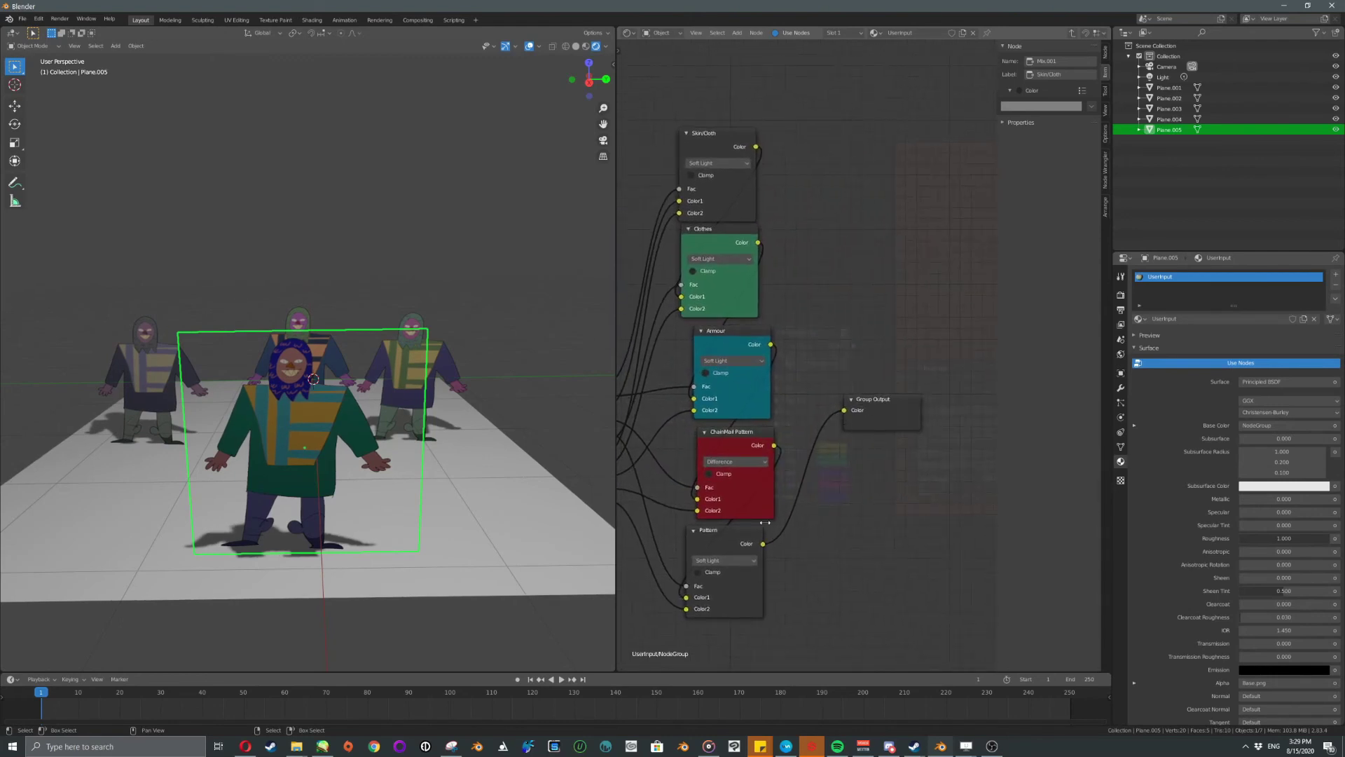
key("Tab")
key("Tab")
key("Home")
key("Tab")
scroll(799, 365, "down", 7)
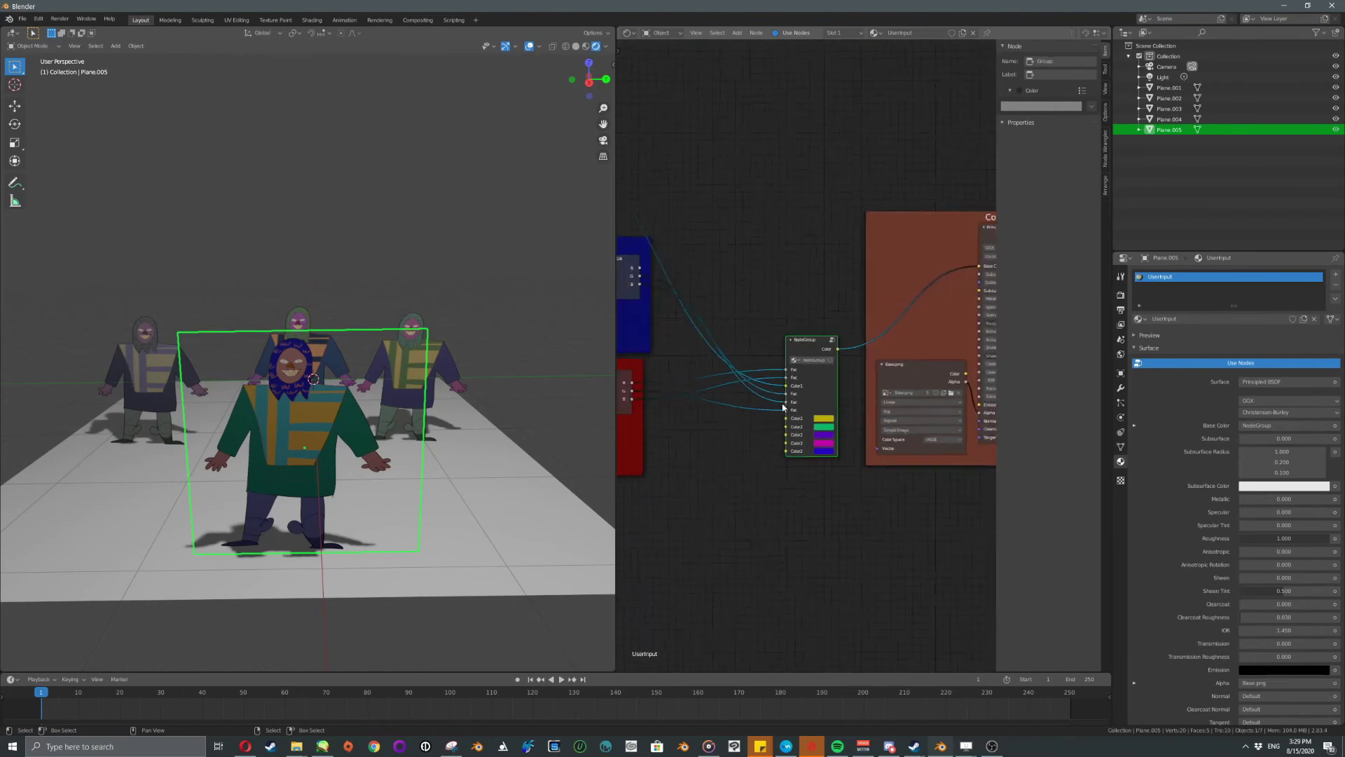
middle_click_drag(716, 386, 862, 389)
scroll(805, 353, "down", 5)
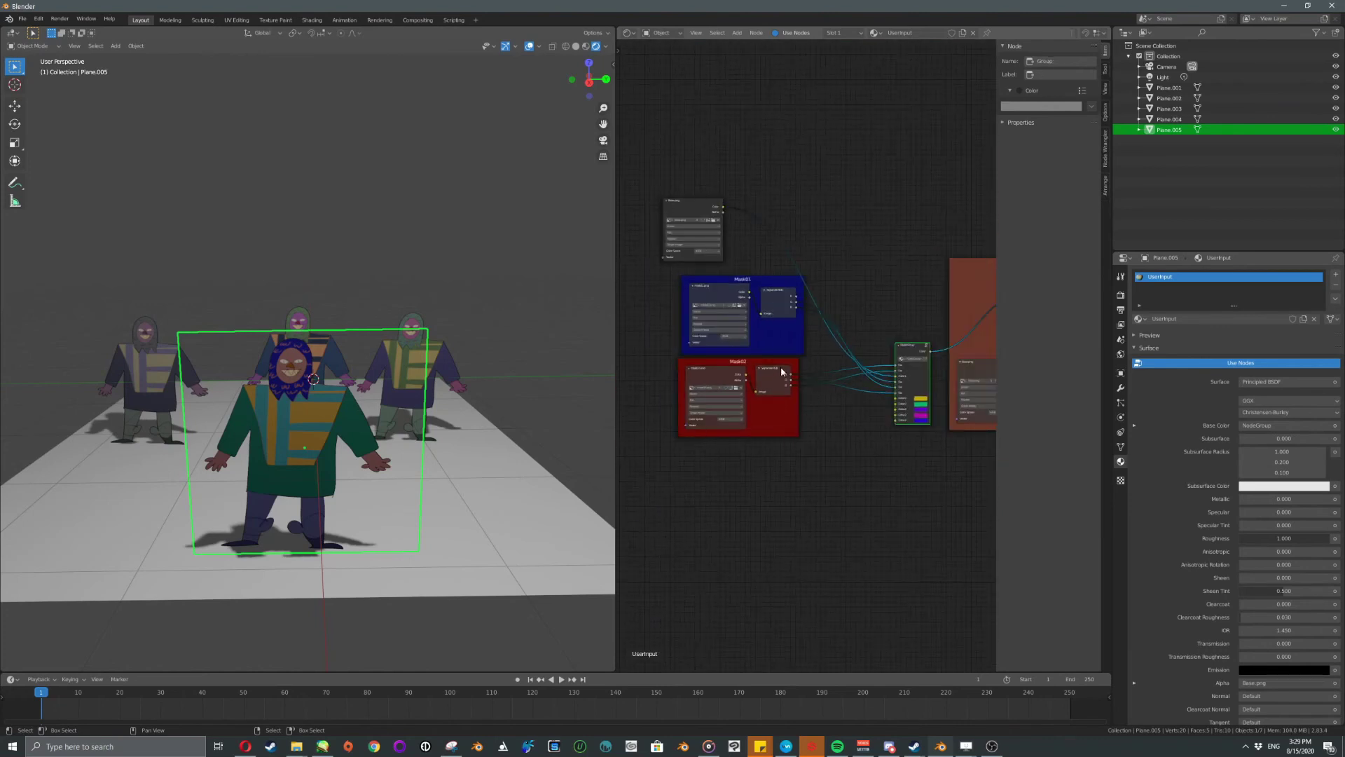
scroll(901, 382, "up", 2)
scroll(763, 400, "up", 9)
middle_click_drag(896, 412, 825, 392)
scroll(830, 426, "up", 2)
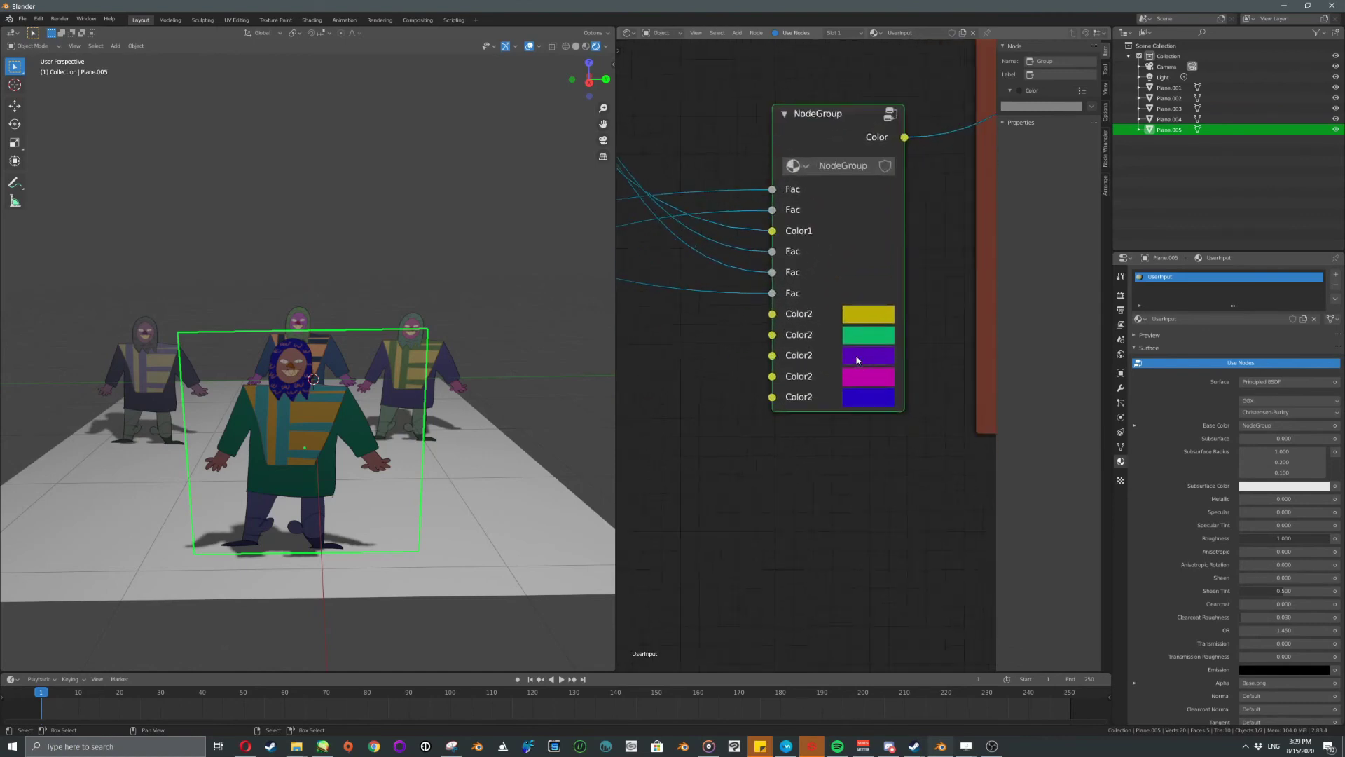
scroll(806, 337, "up", 1)
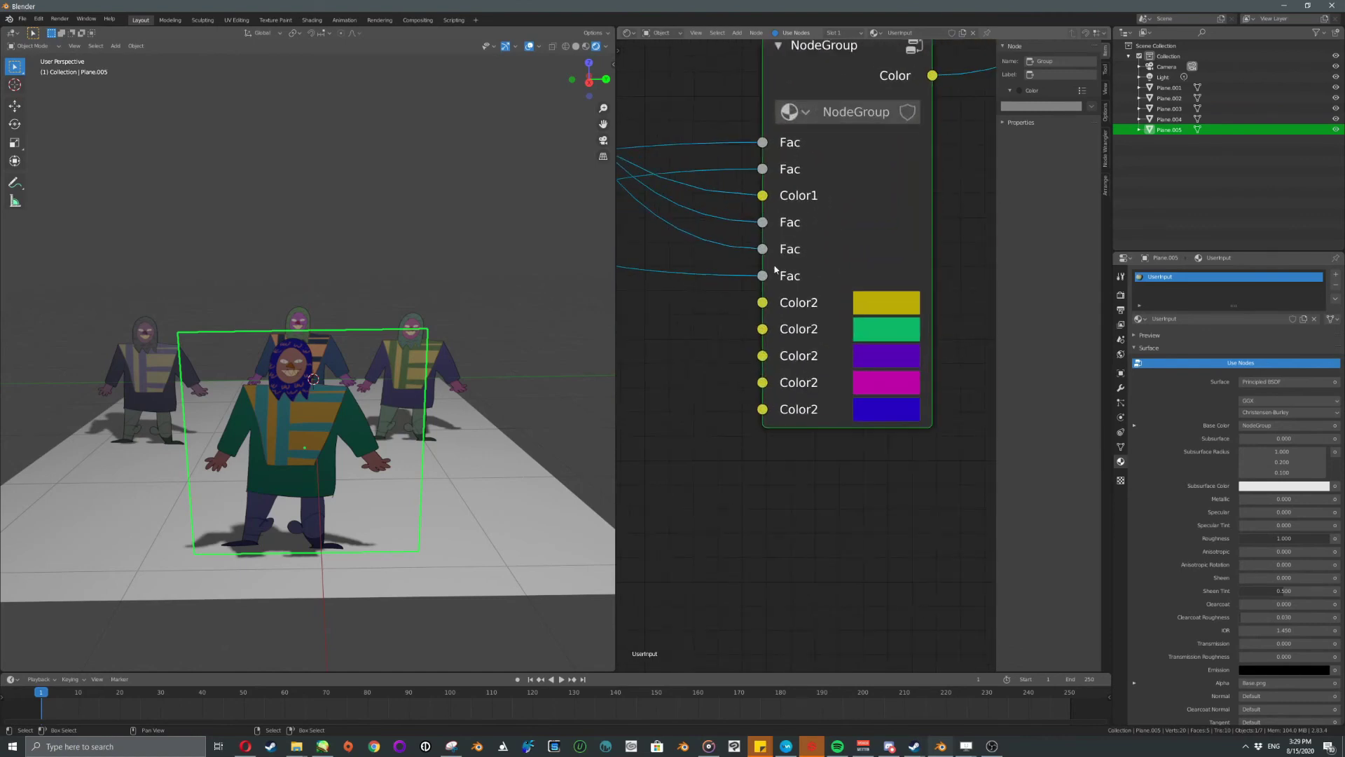
Compare the mix nodes inside the group with the inputs shown on the group node in the main tree.
key("Tab")
scroll(785, 448, "down", 8)
middle_click_drag(792, 496, 884, 448)
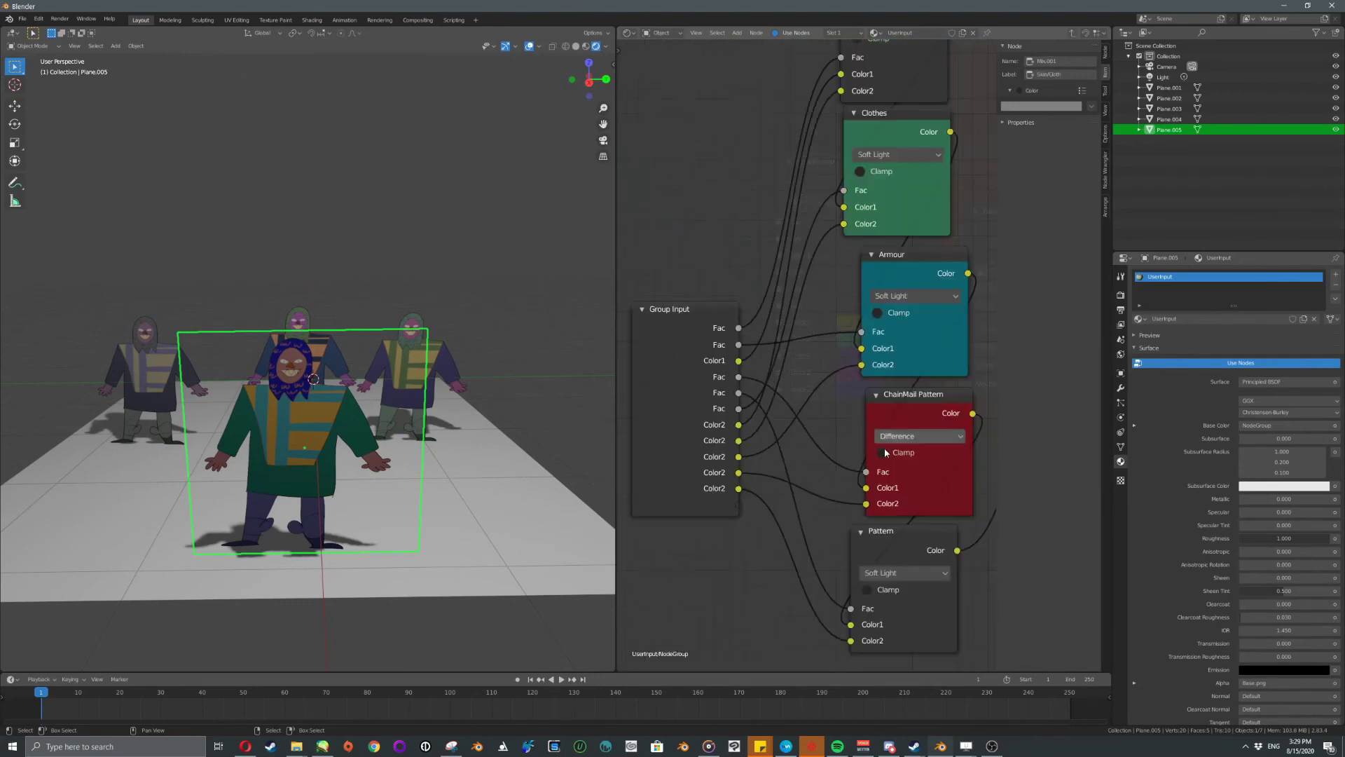
key("Tab")
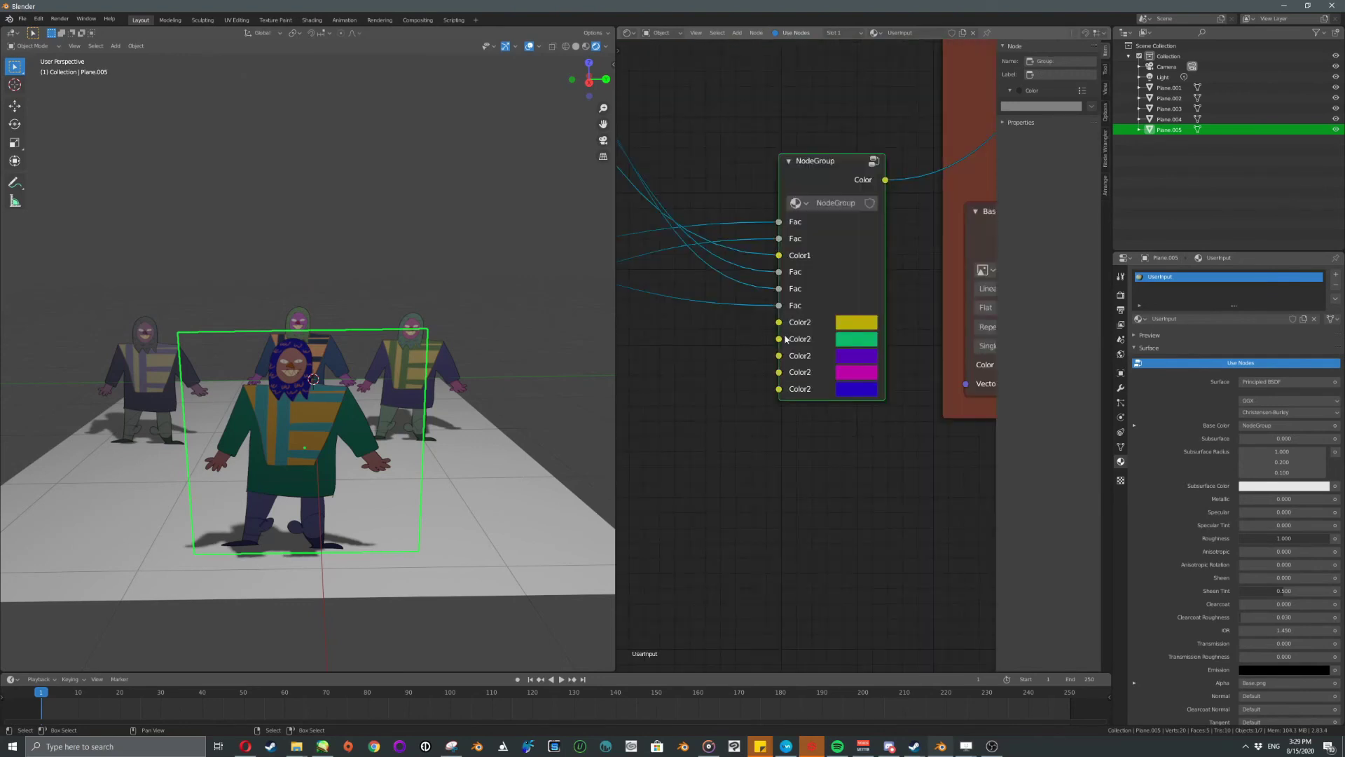
key("Tab")
key("Tab")
key("Tab")
key("Tab")
Reopen the node group, select the Group Input node, and display the group's interface settings in a widened sidebar.
key("Tab")
mouse_move(822, 358)
middle_mouse_down()
mouse_move(791, 266)
mouse_move(848, 284)
mouse_move(834, 368)
middle_mouse_up()
left_click(660, 327)
scroll(813, 217, "down", 3)
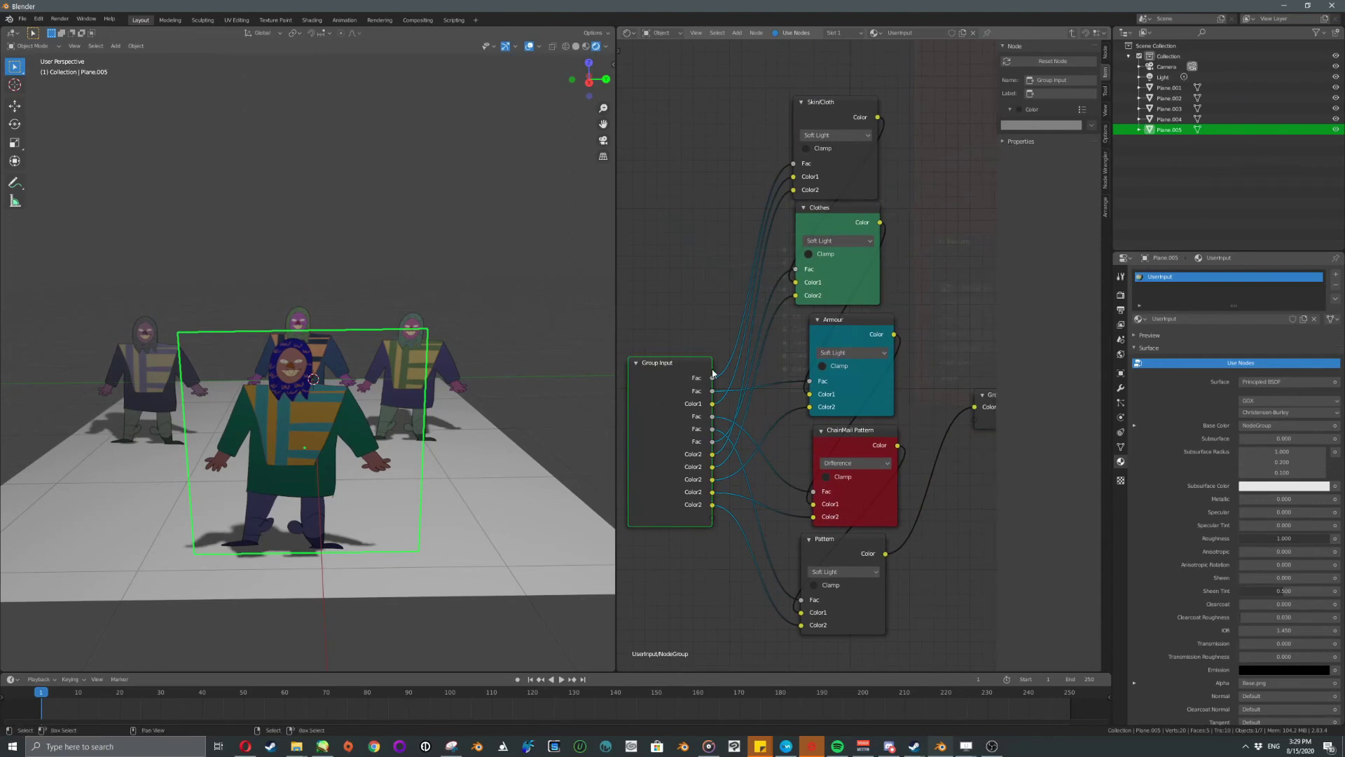
left_click(1105, 54)
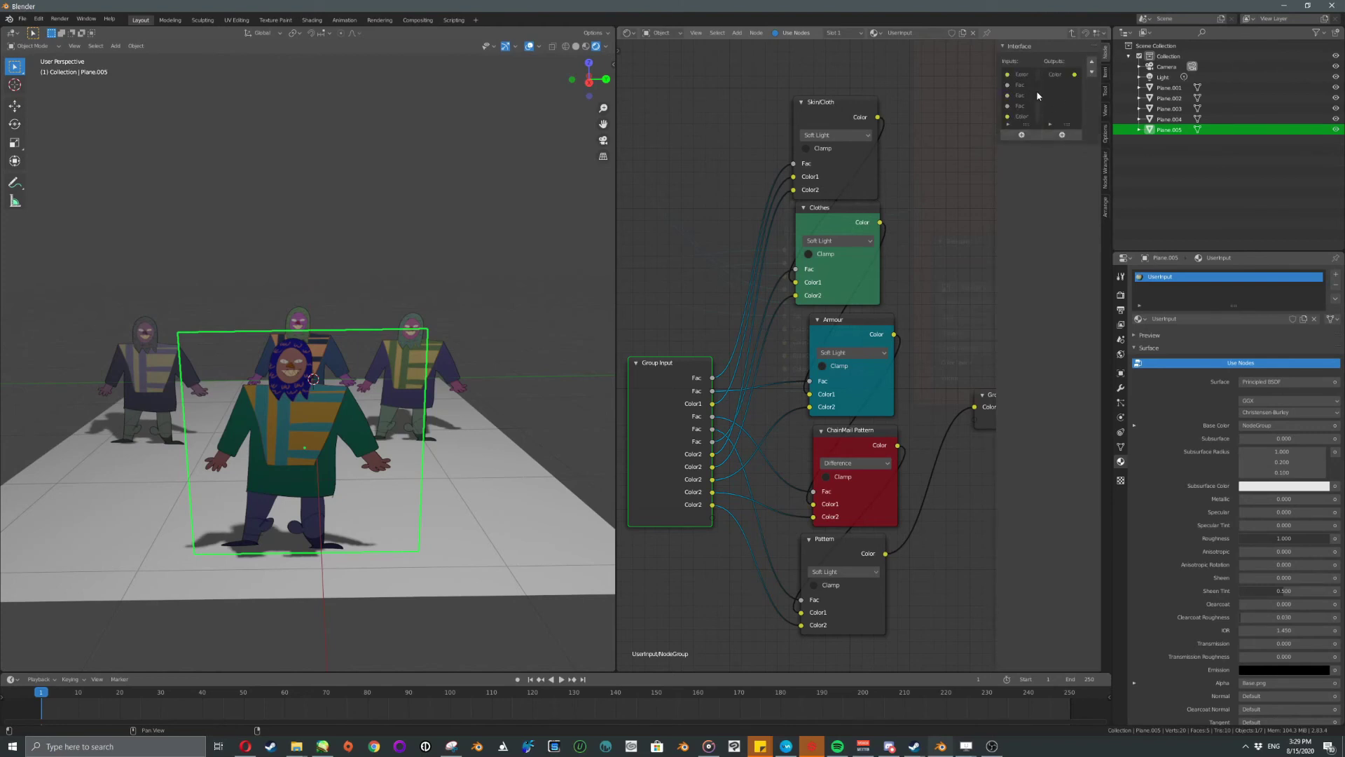
scroll(1038, 109, "down", 2)
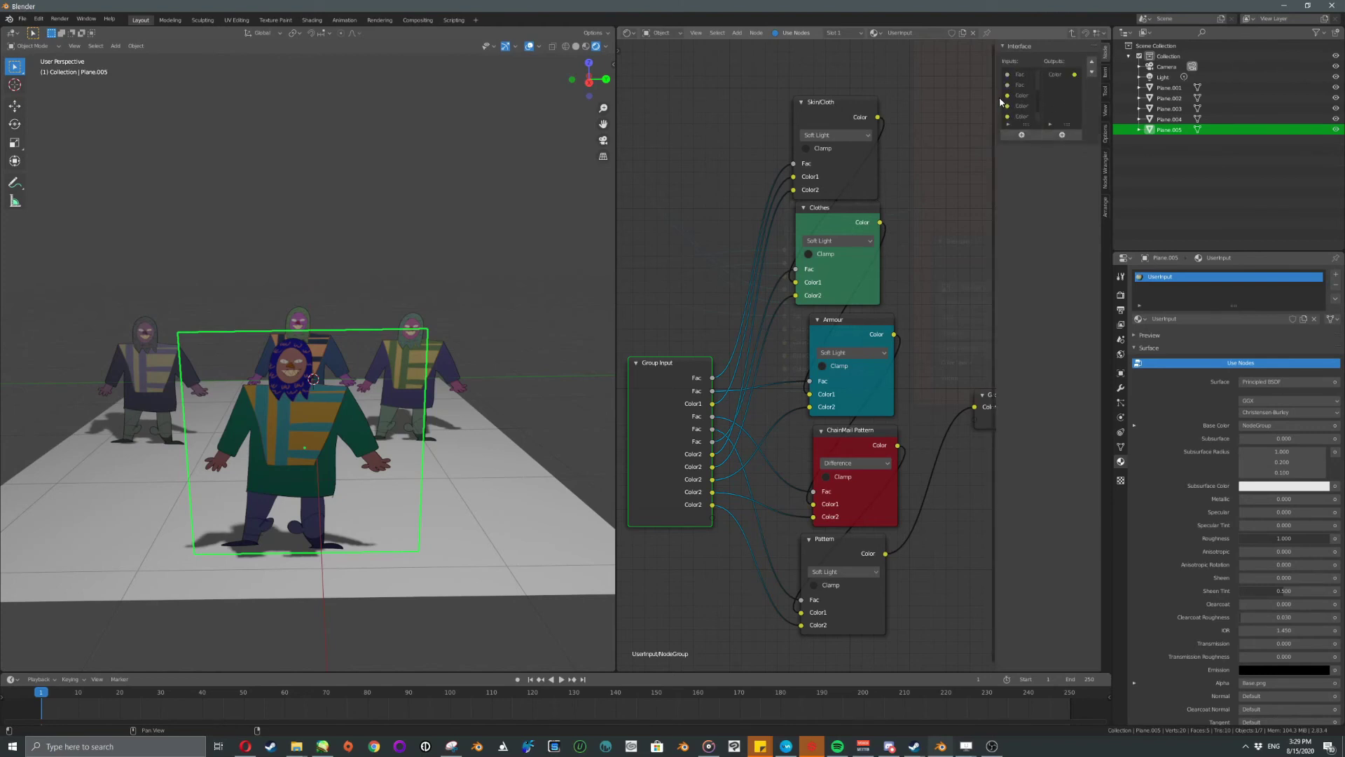
left_click_drag(1001, 101, 909, 102)
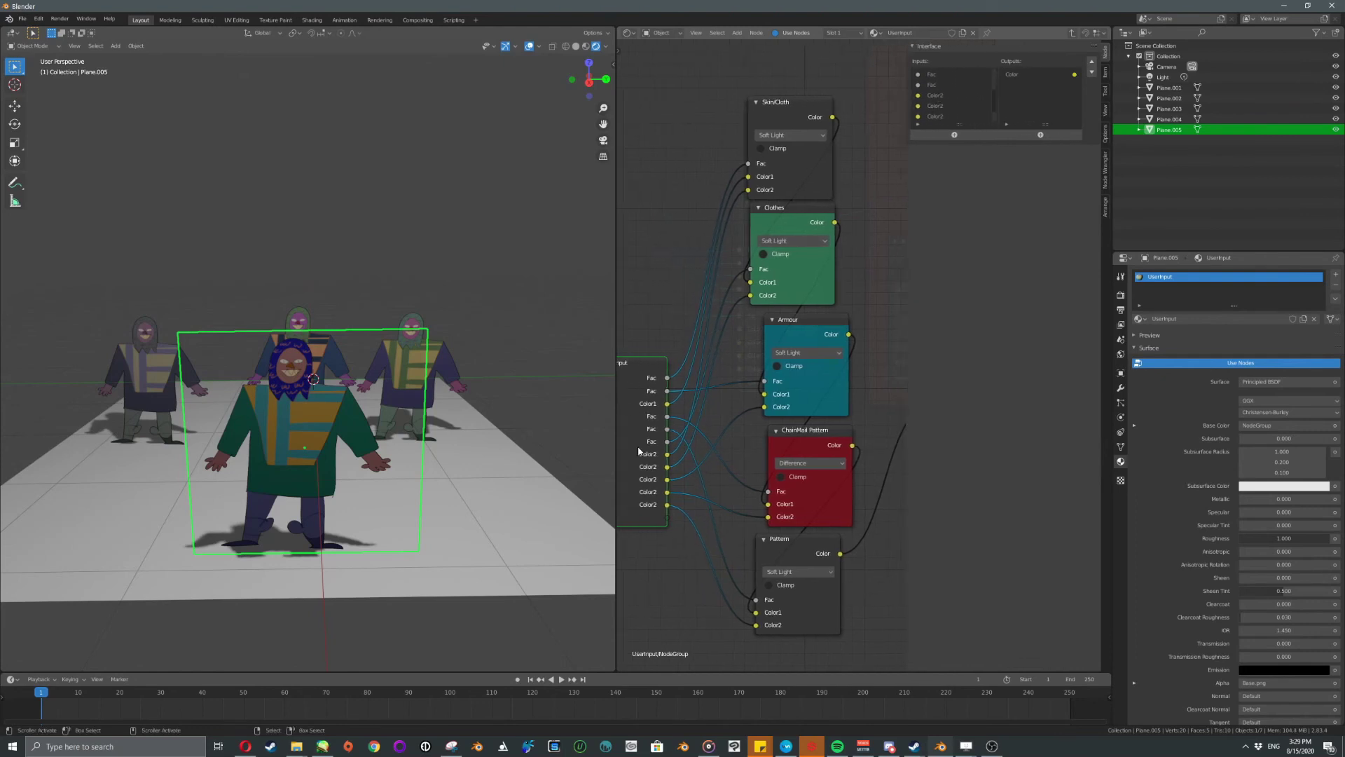
Rename the first two Color2 group inputs as Skin/Cloth and Clothes.
left_click(939, 96)
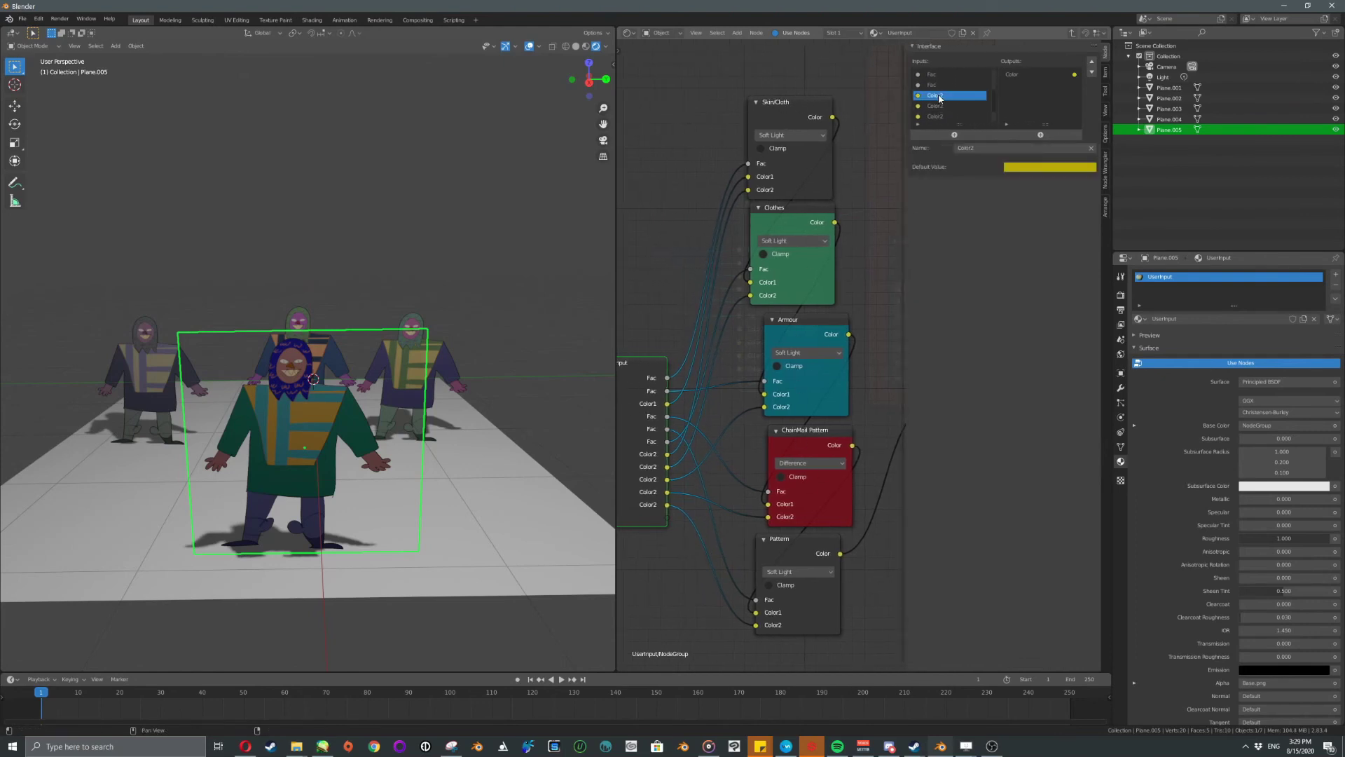
left_click(1005, 148)
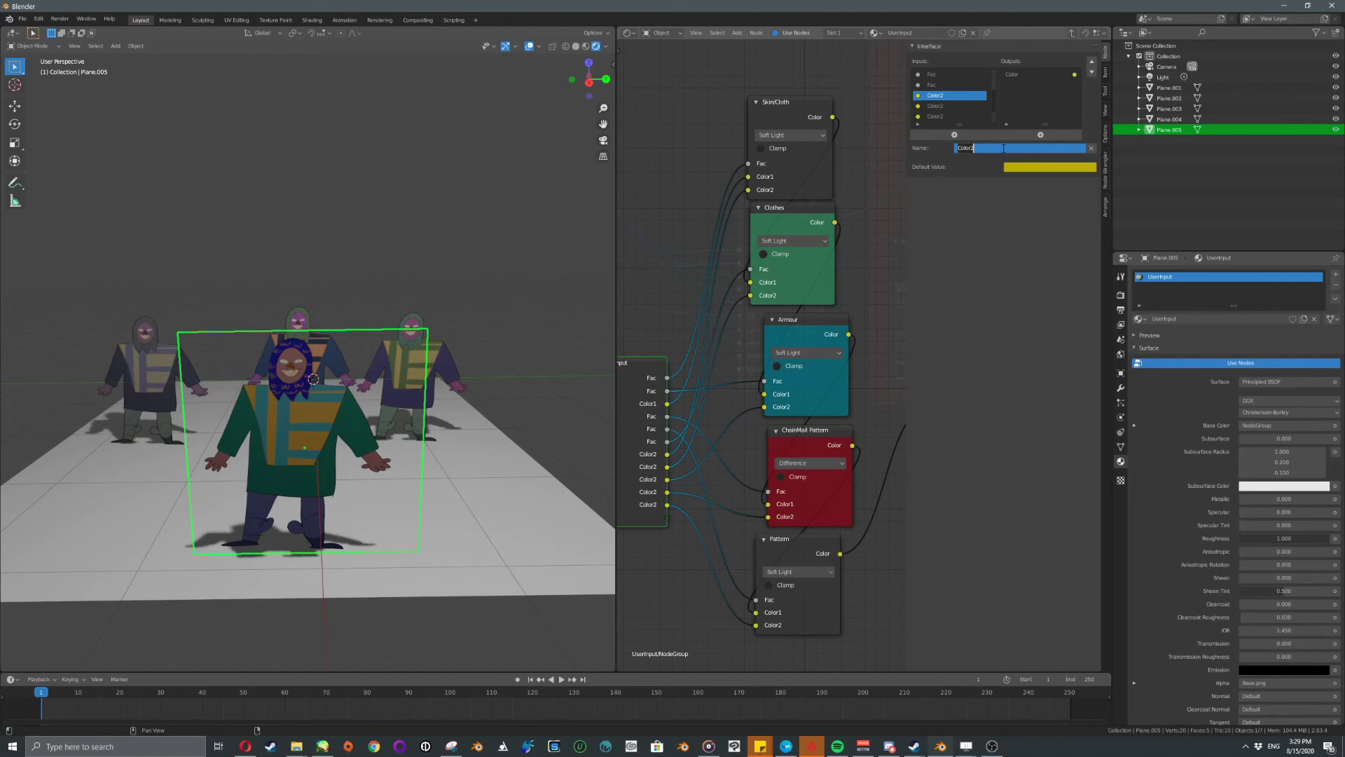
type("Skin/Cloth")
key("Return")
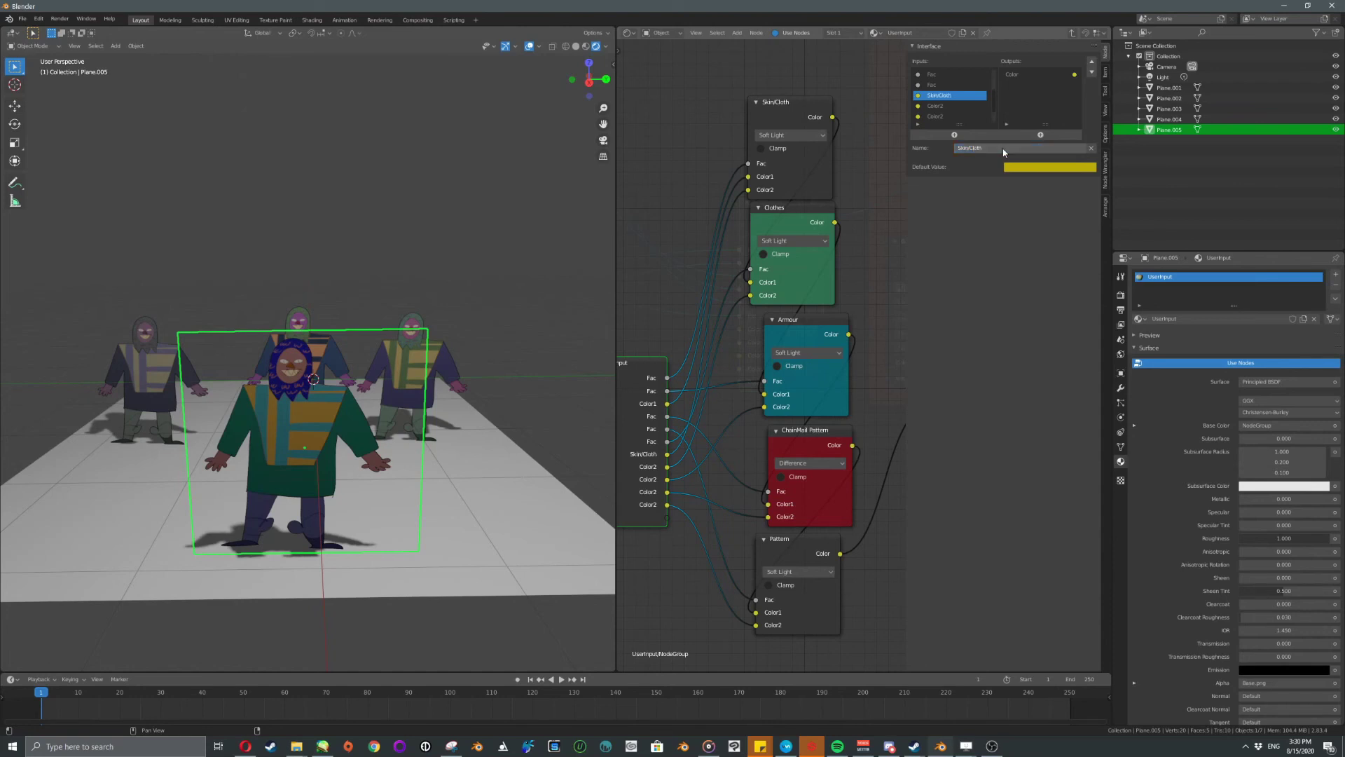
left_click(945, 106)
left_click(996, 146)
type("Clothes")
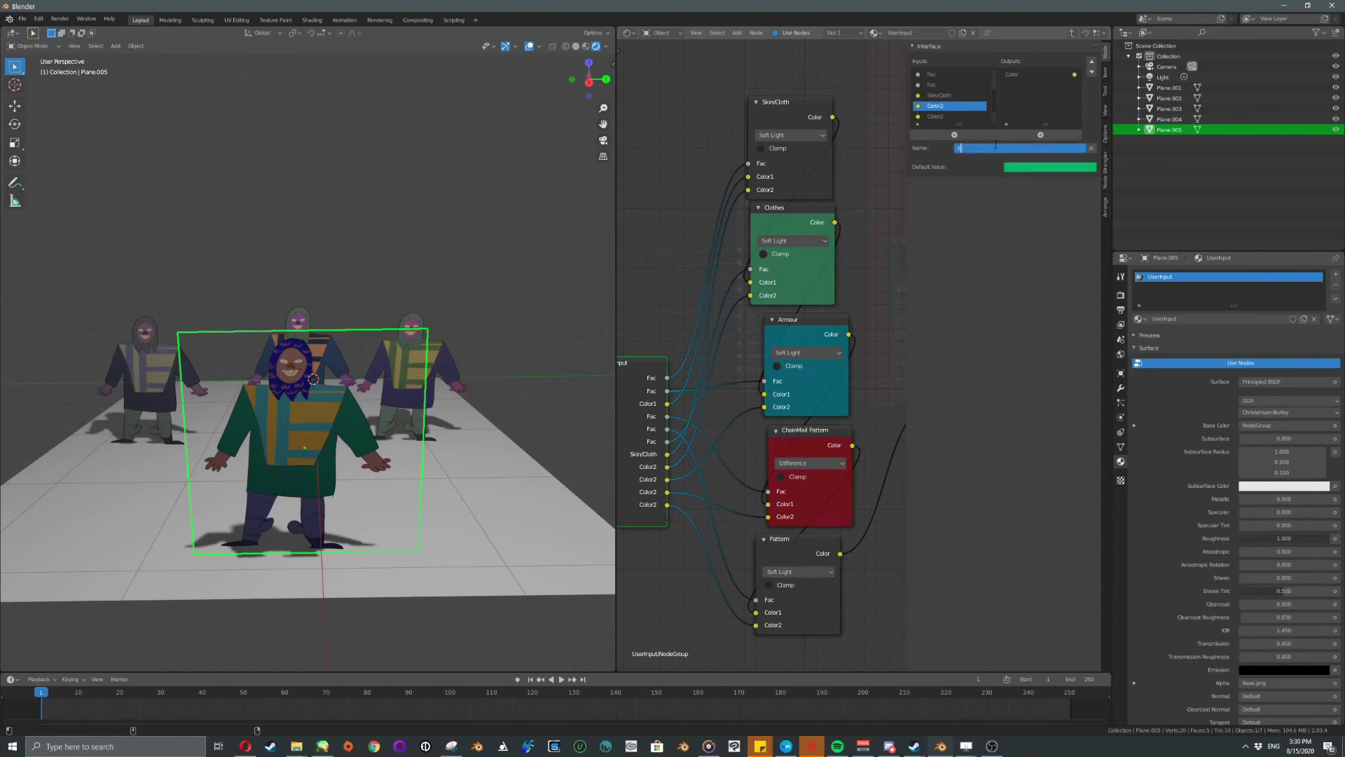
key("Return")
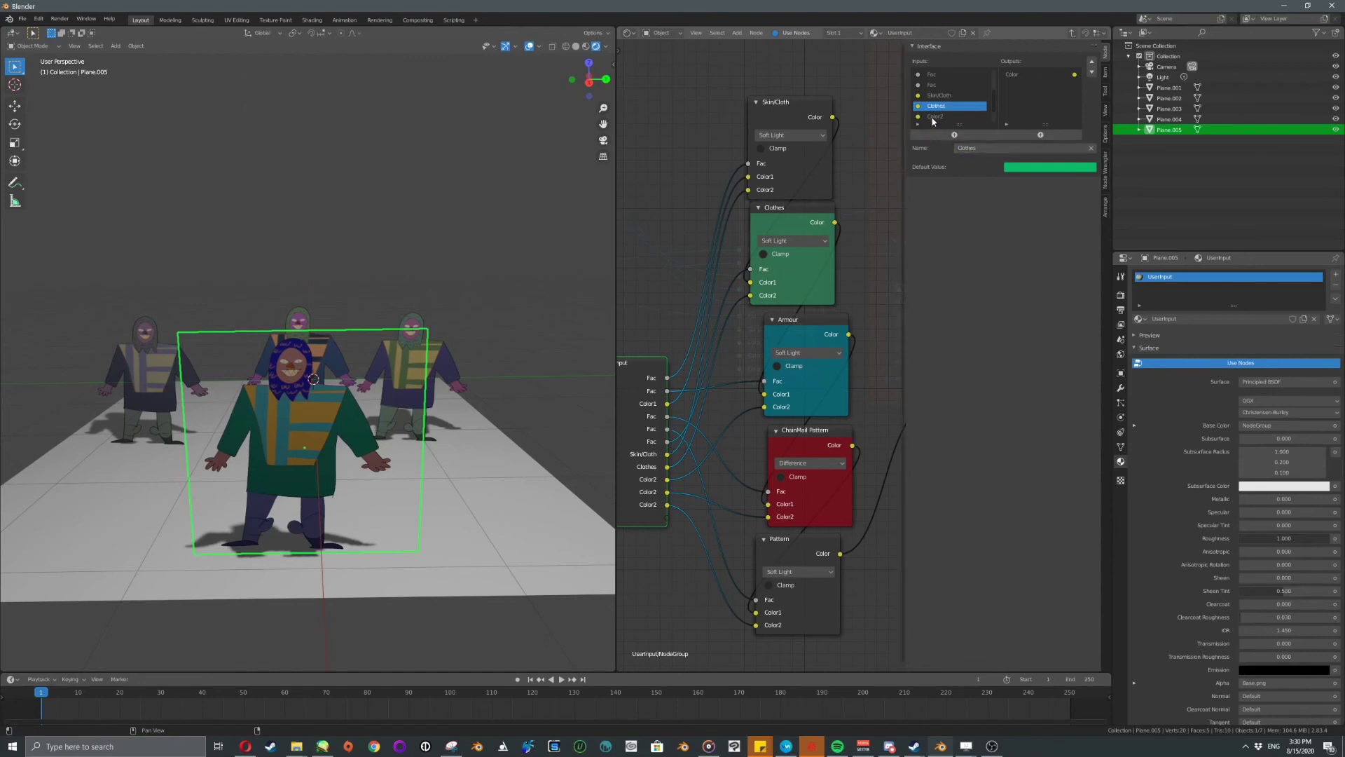
Rename the purple Color2 group input as Armour and the magenta one as Pattern.
left_click(936, 116)
left_click(1003, 146)
type("Armour")
key("Return")
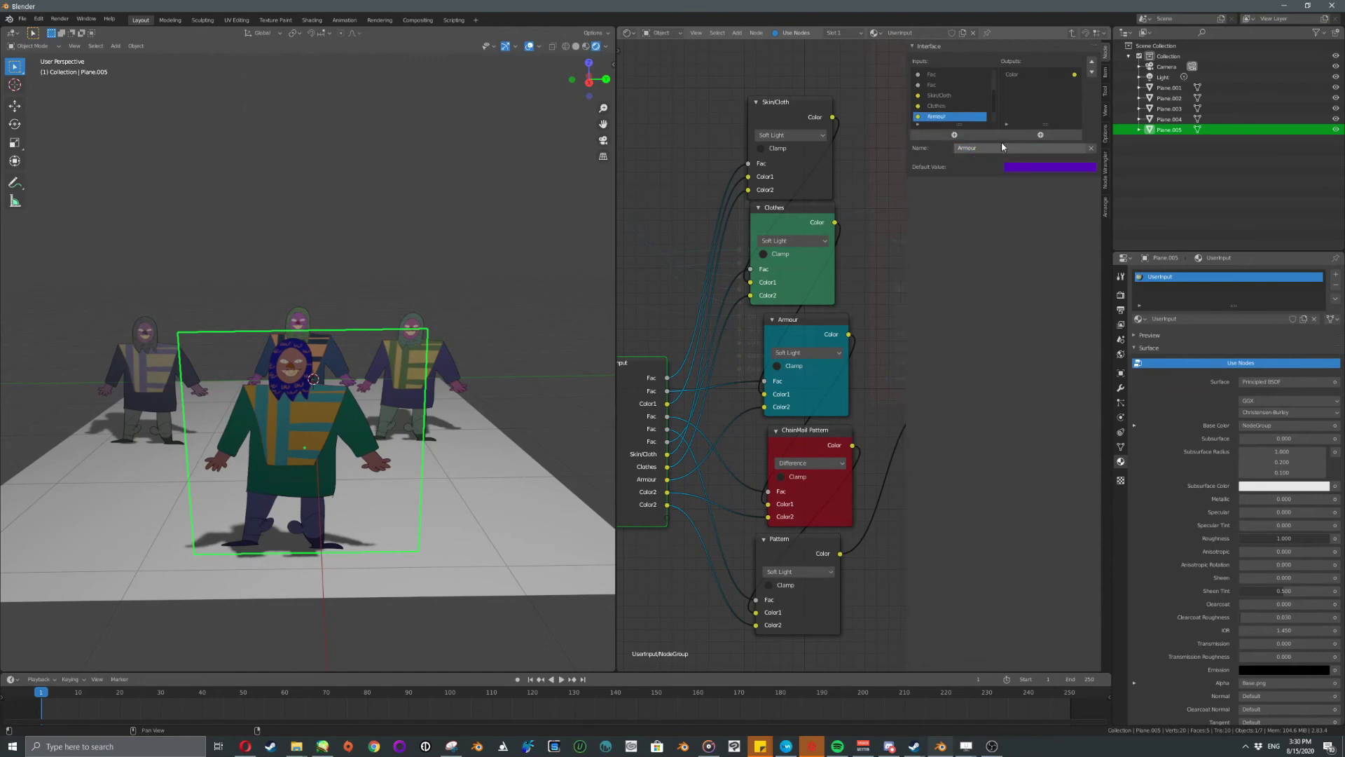
scroll(959, 108, "down", 1)
left_click(936, 117)
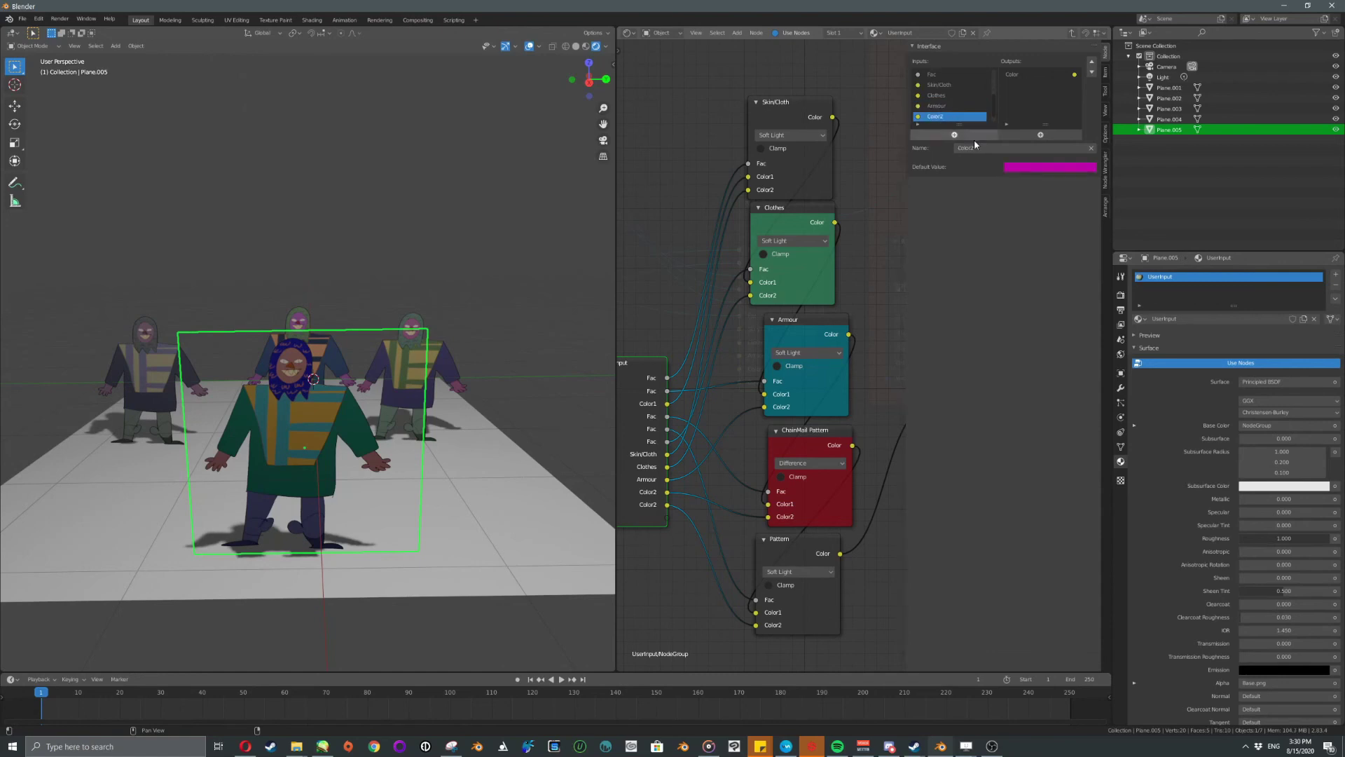
left_click(993, 148)
type("Pattern")
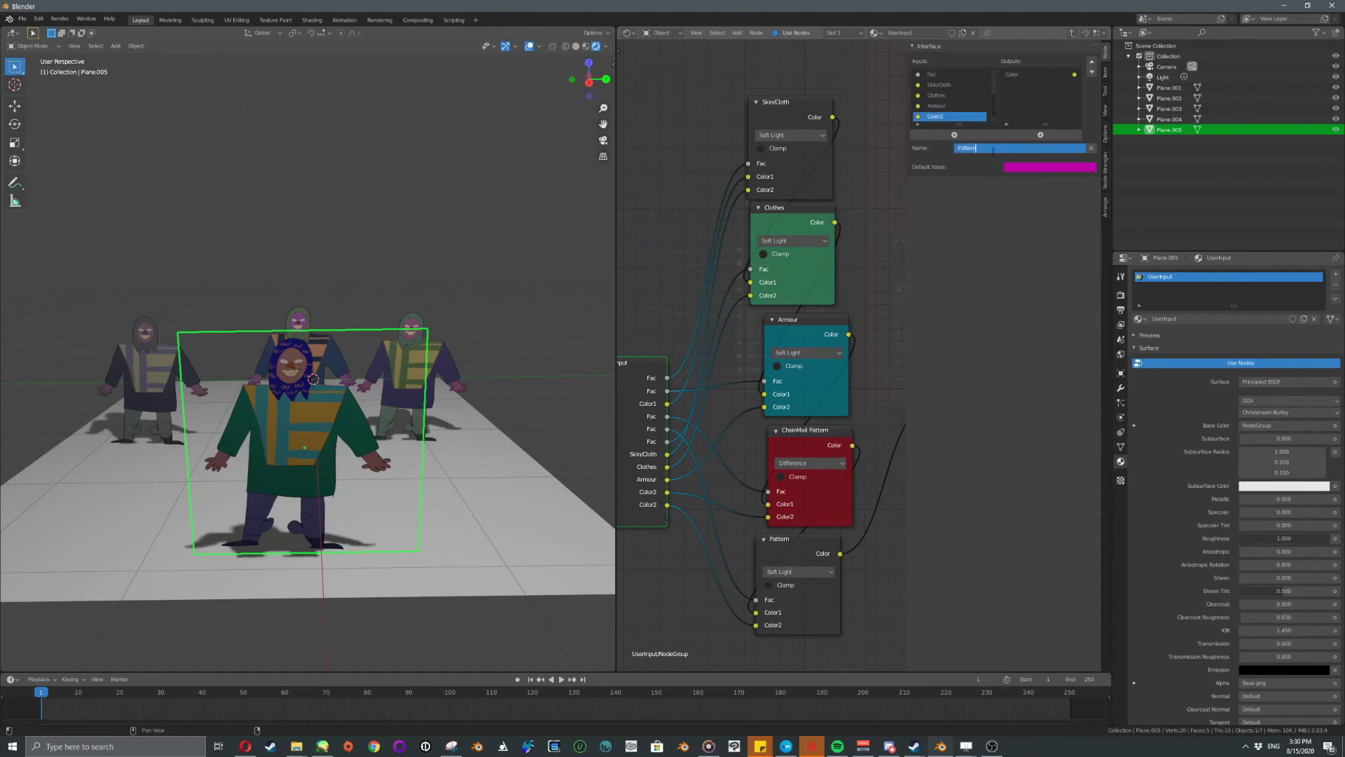
key("Return")
scroll(976, 108, "down", 1)
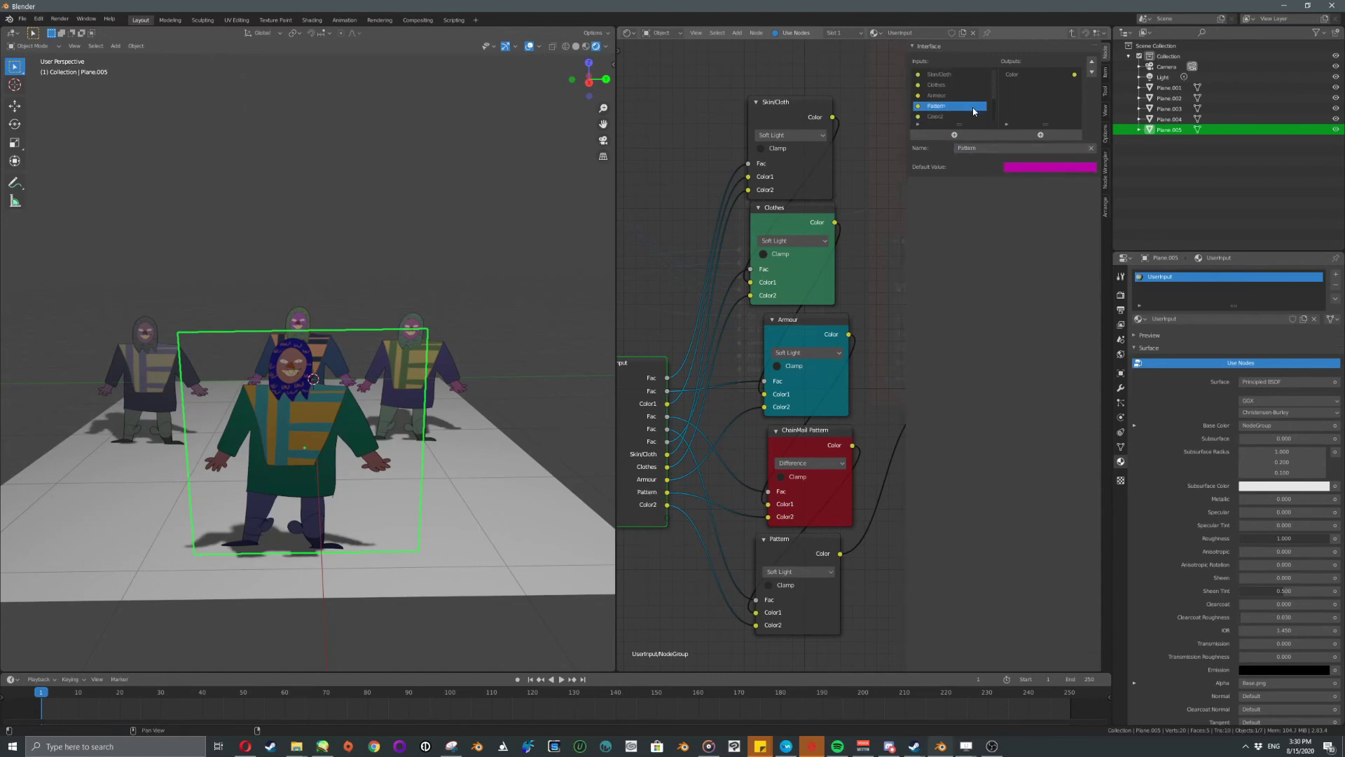
Rename the magenta group input as Chainmail Pattern and the remaining Color2 input as Pattern, and exit the node group.
left_click(992, 145)
type("Ch")
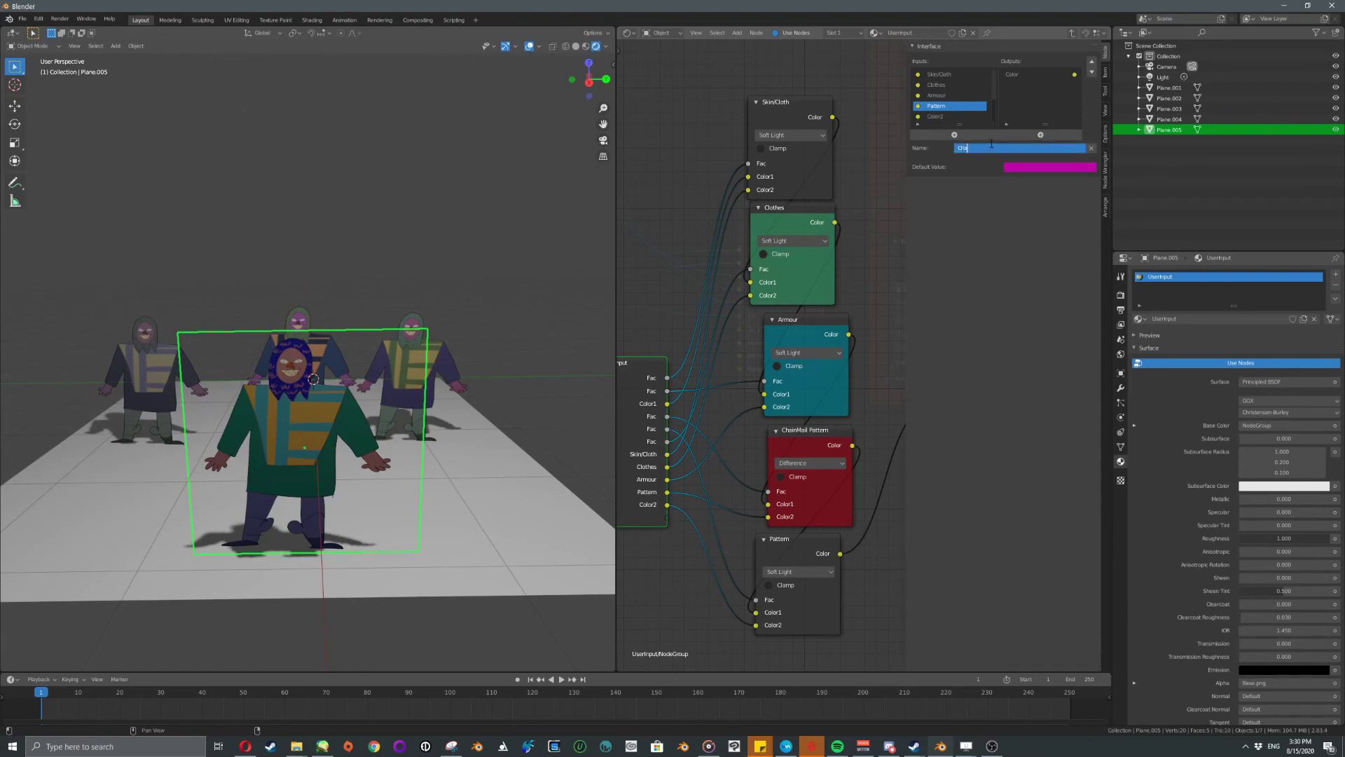
type("ainmail Pattern")
key("Return")
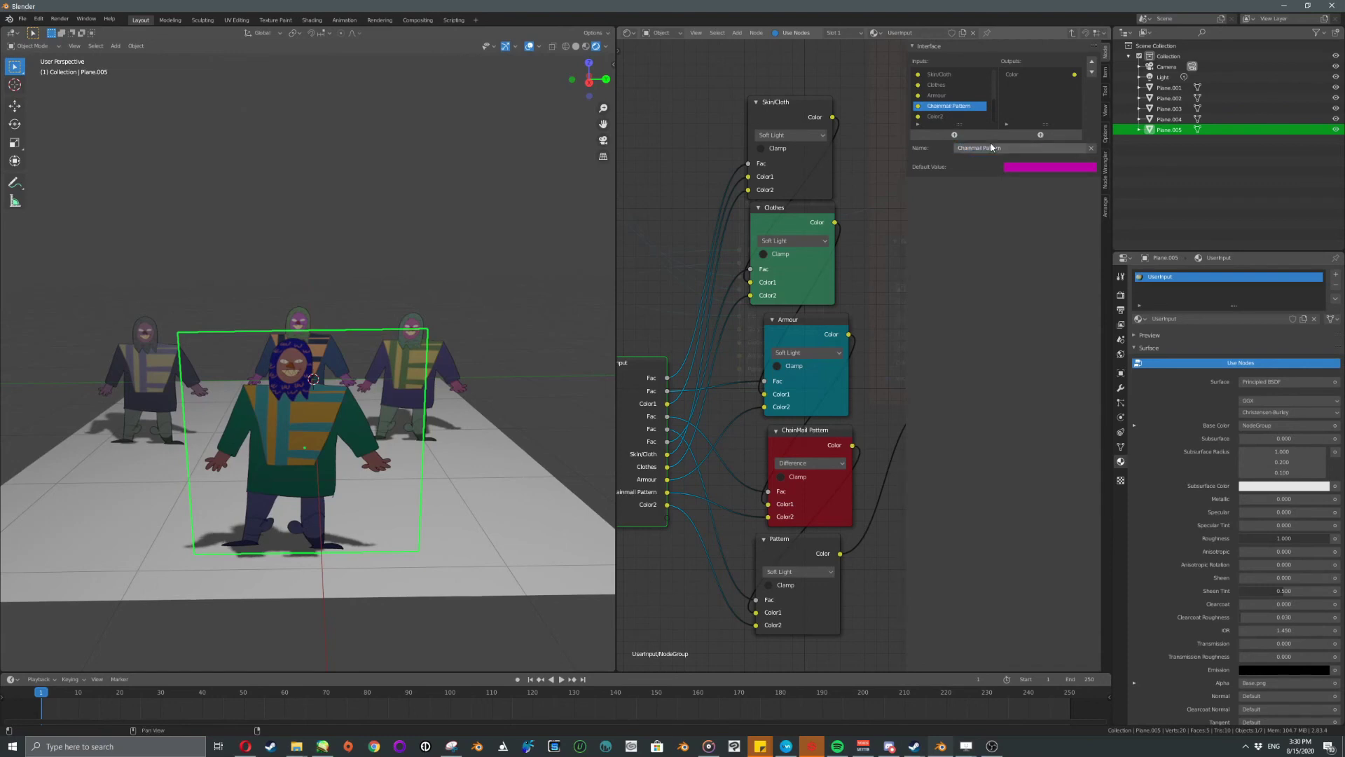
left_click(965, 117)
left_click(1011, 148)
type("P")
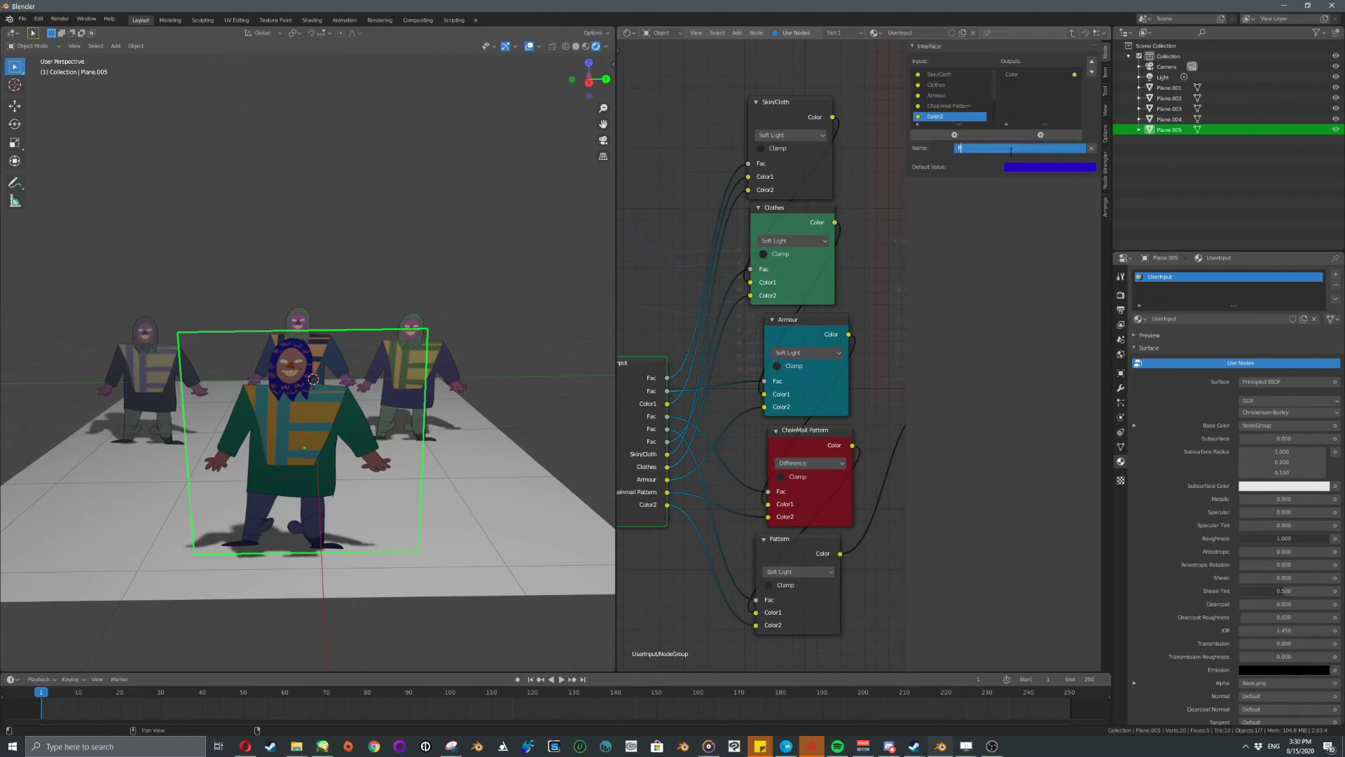
type("attern")
key("Return")
key("Tab")
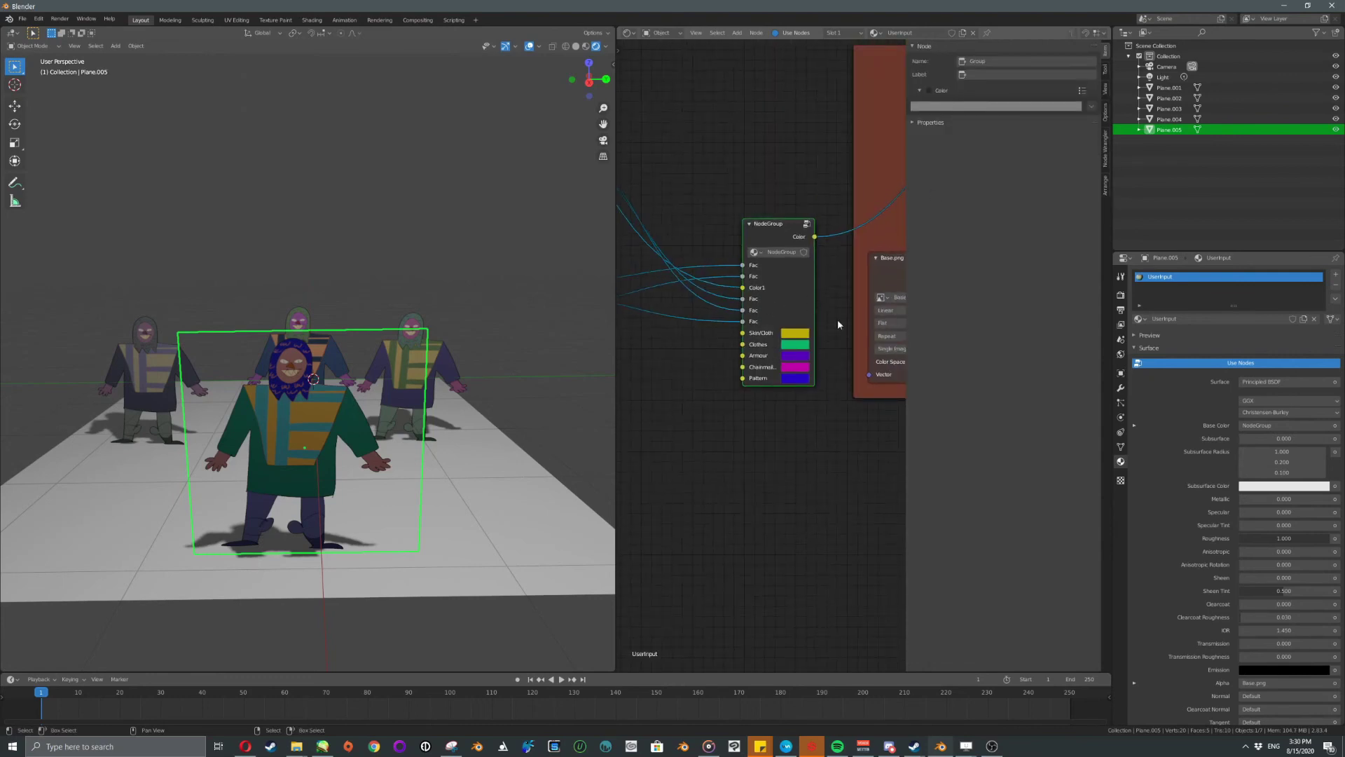
Collapse the Settings and Lily Surface Scrapper sections of the material properties, keeping the Surface section expanded.
scroll(1174, 422, "down", 2)
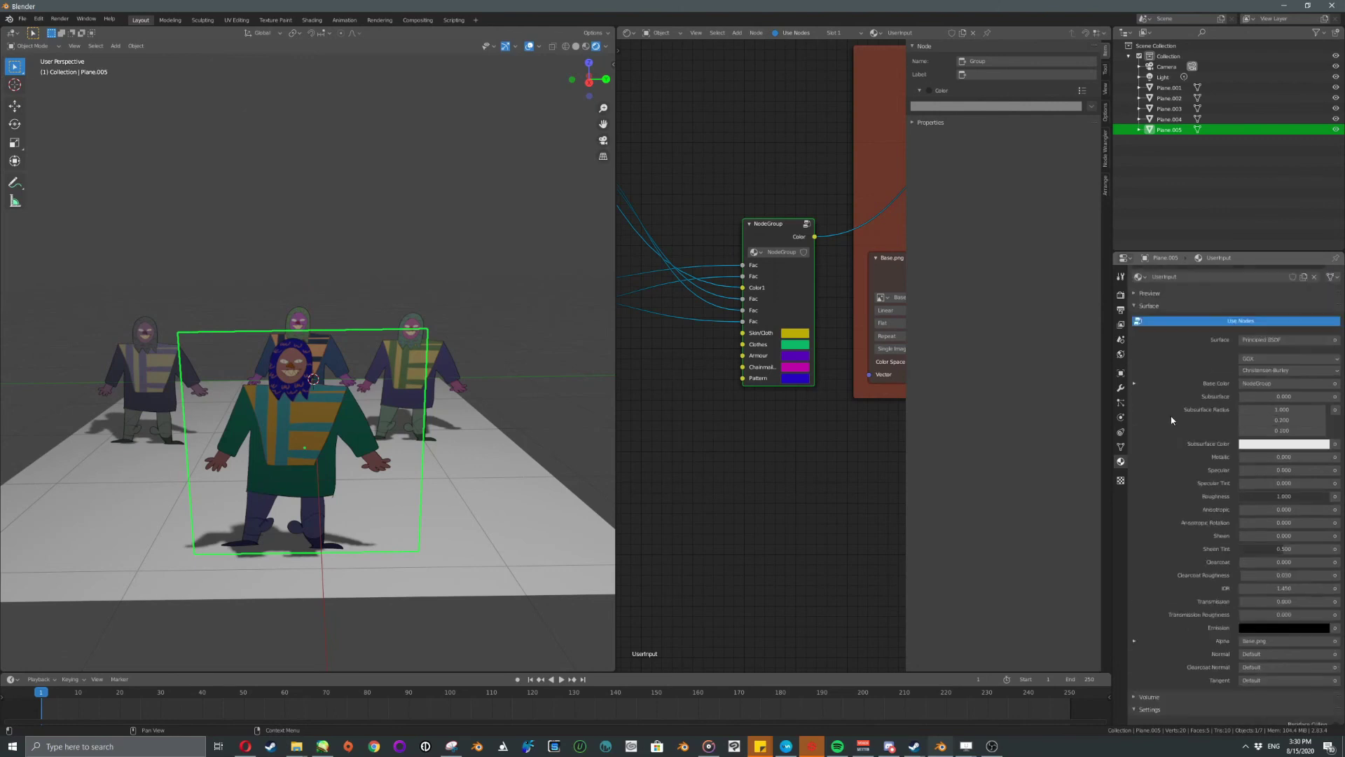
left_click(1141, 308)
left_click(1138, 336)
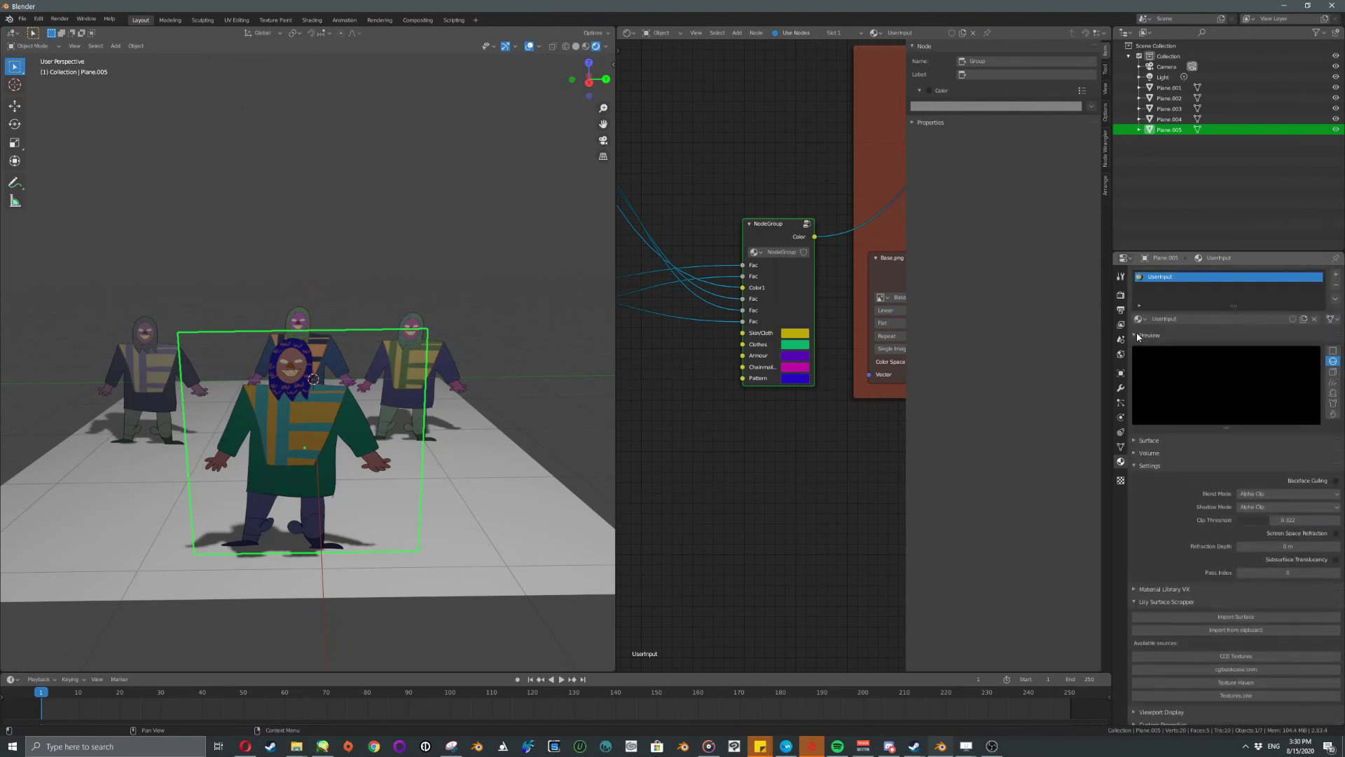
left_click(1138, 337)
left_click(1137, 508)
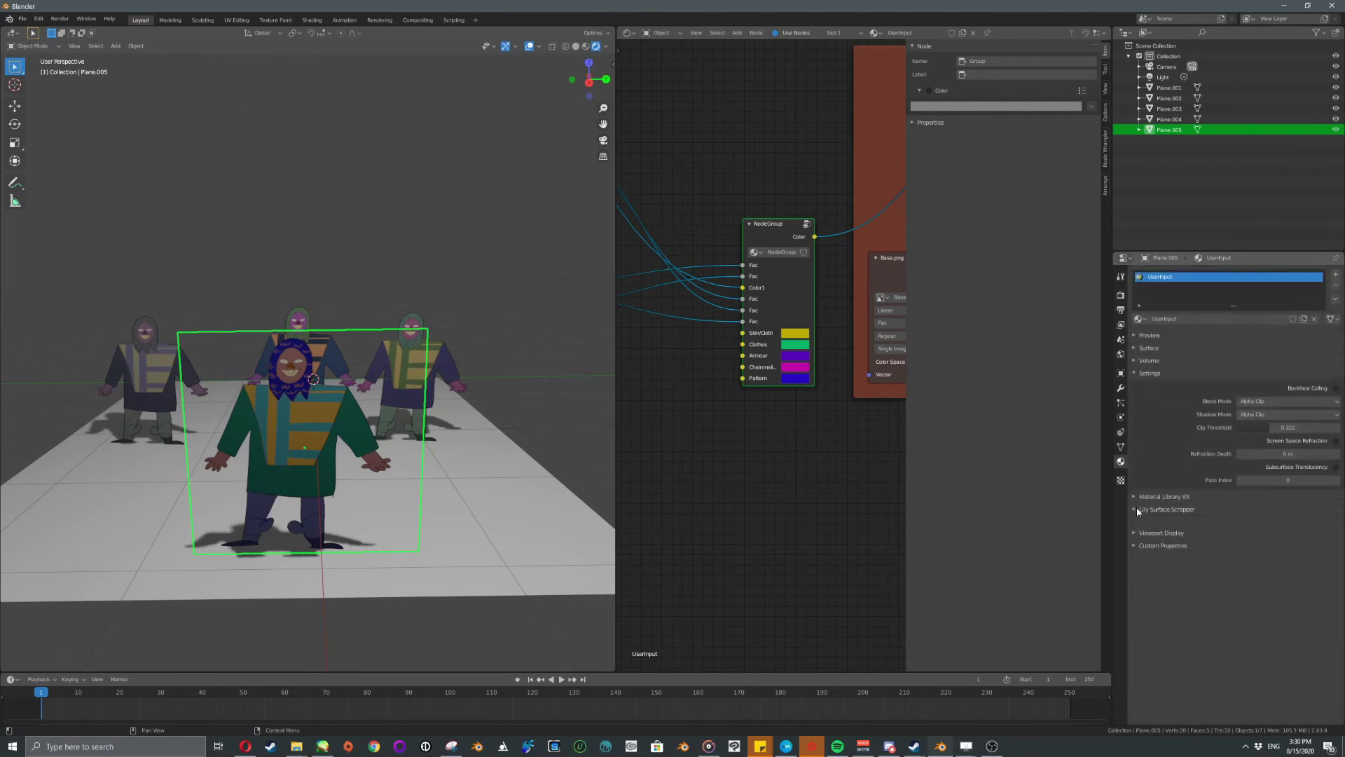
left_click(1137, 499)
left_click(1137, 498)
left_click(1136, 373)
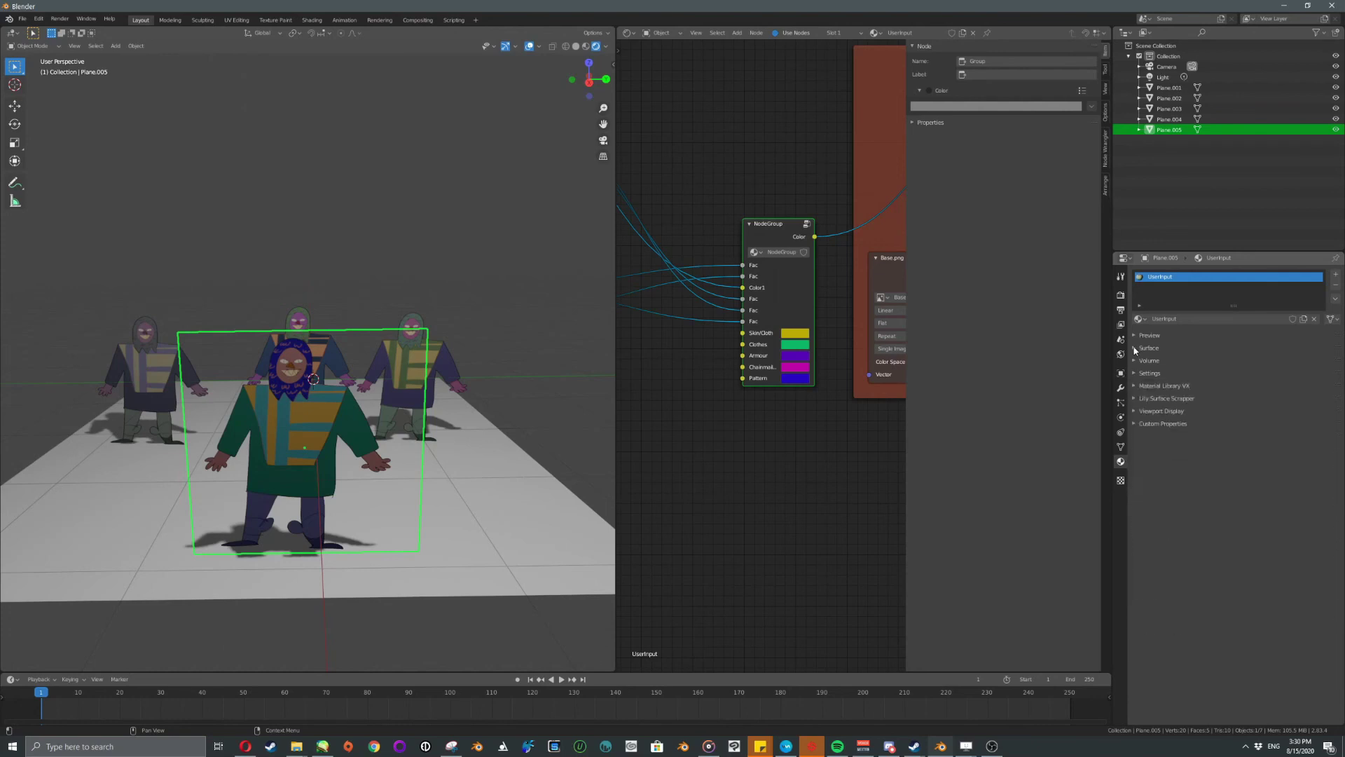
left_click(1135, 348)
scroll(1149, 421, "down", 3)
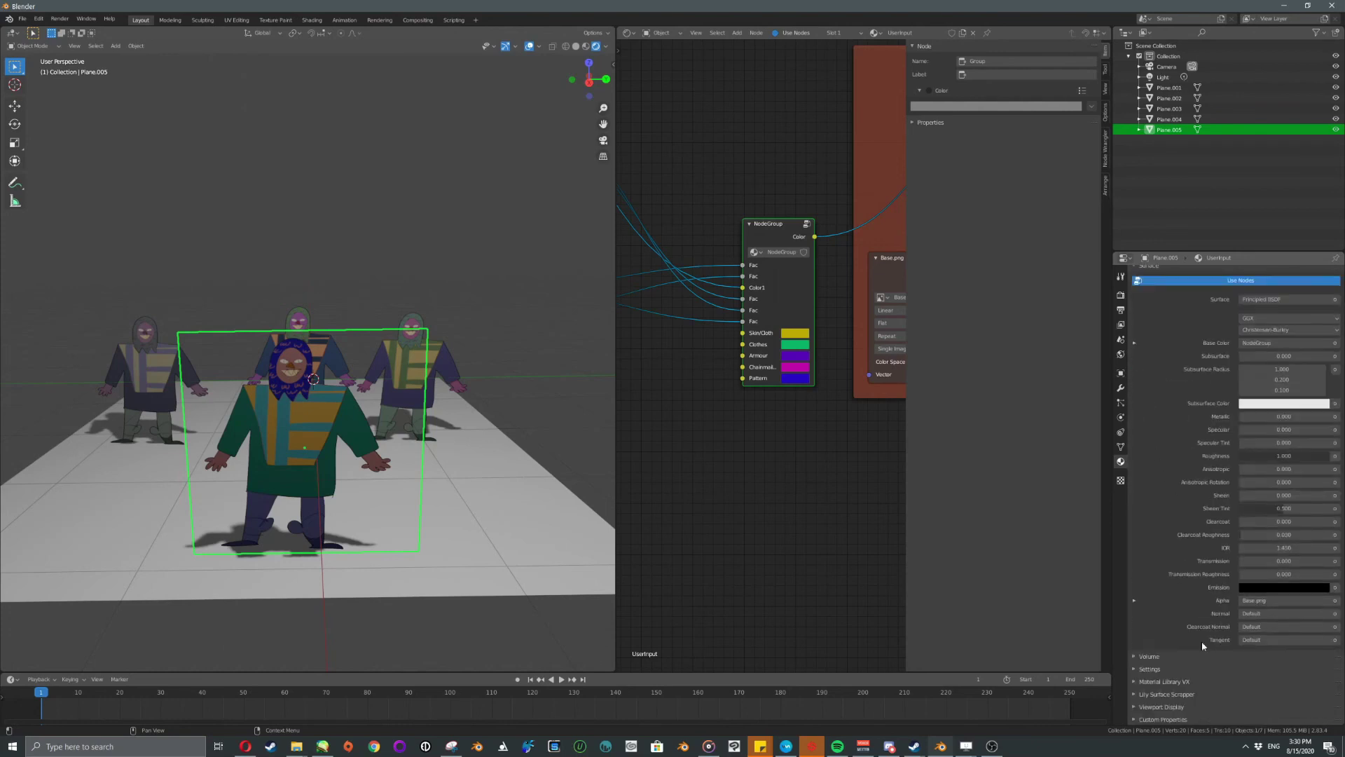
Inspect the nested settings behind the Alpha and Base Color inputs in the material's Surface properties.
left_click(1135, 602)
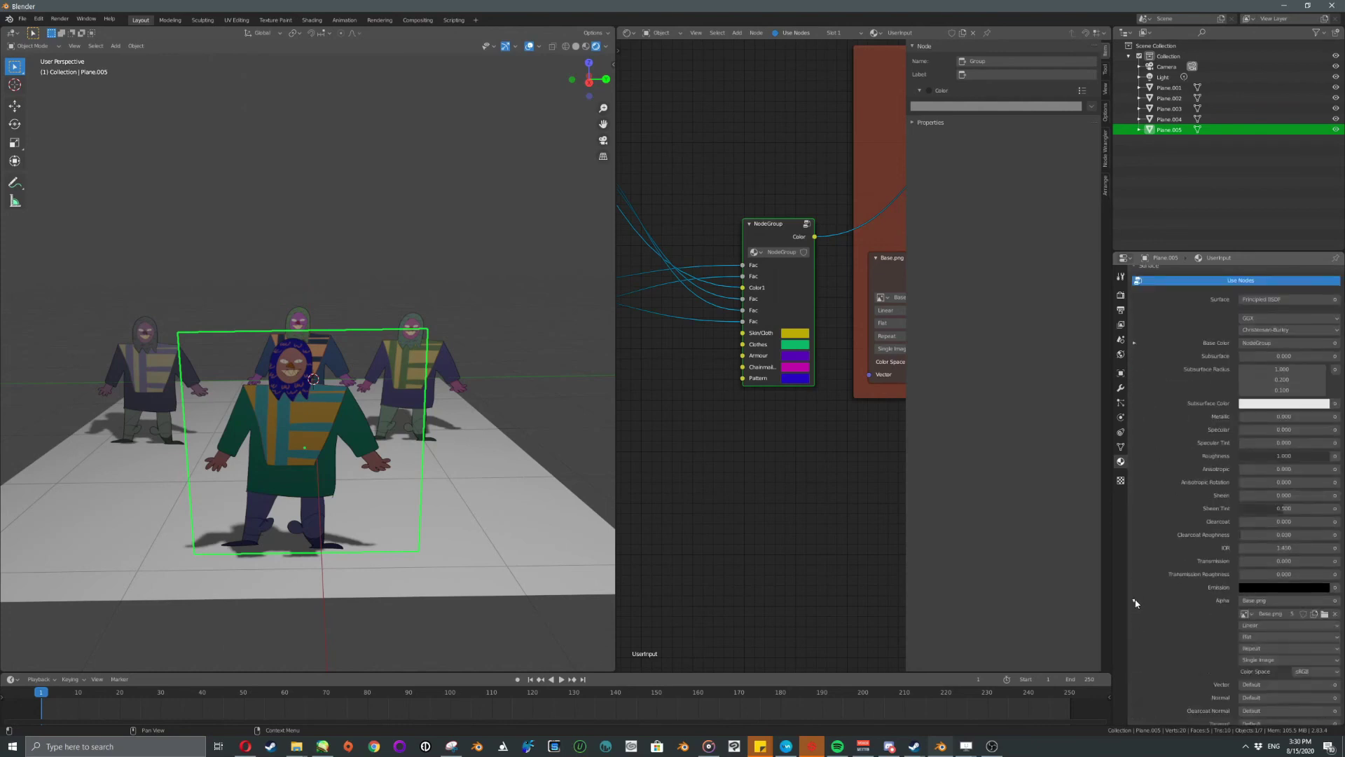
scroll(1141, 599, "down", 3)
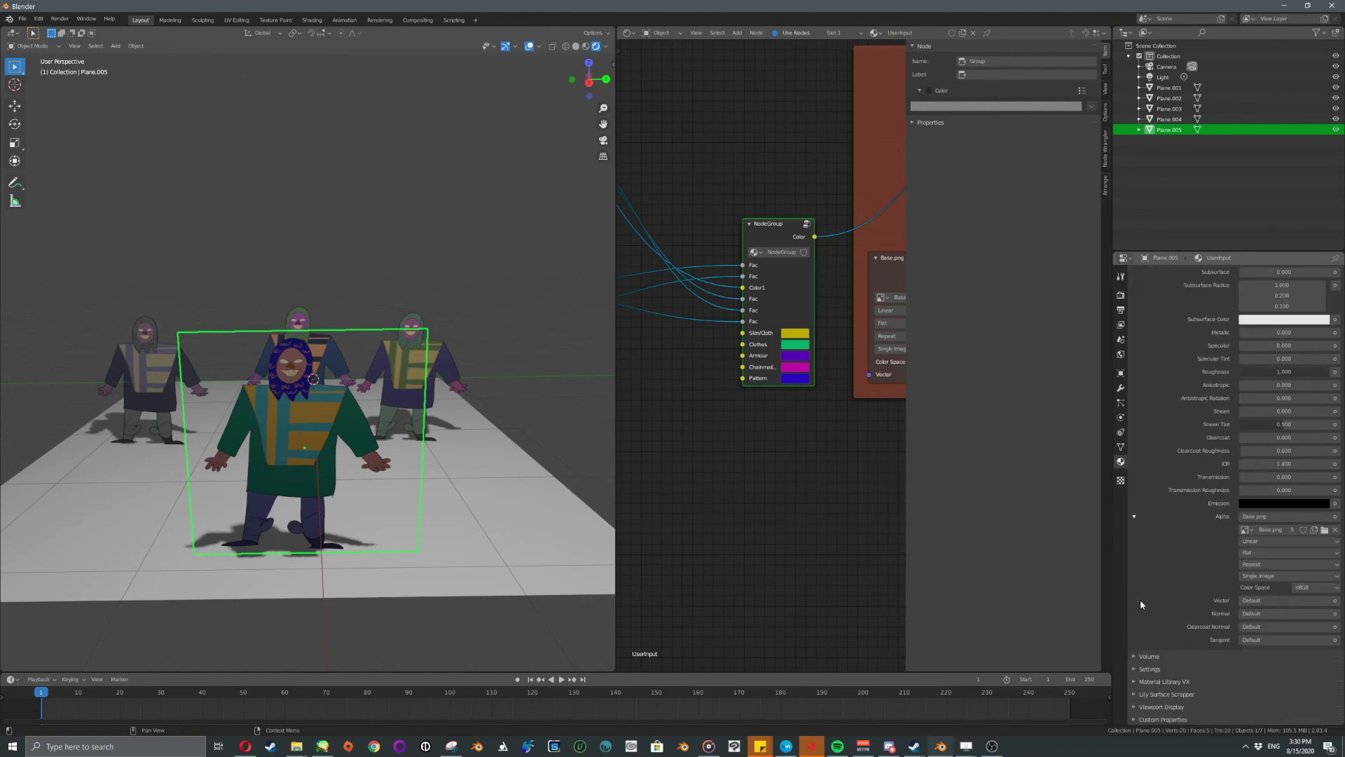
left_click(1135, 517)
scroll(1175, 504, "up", 2)
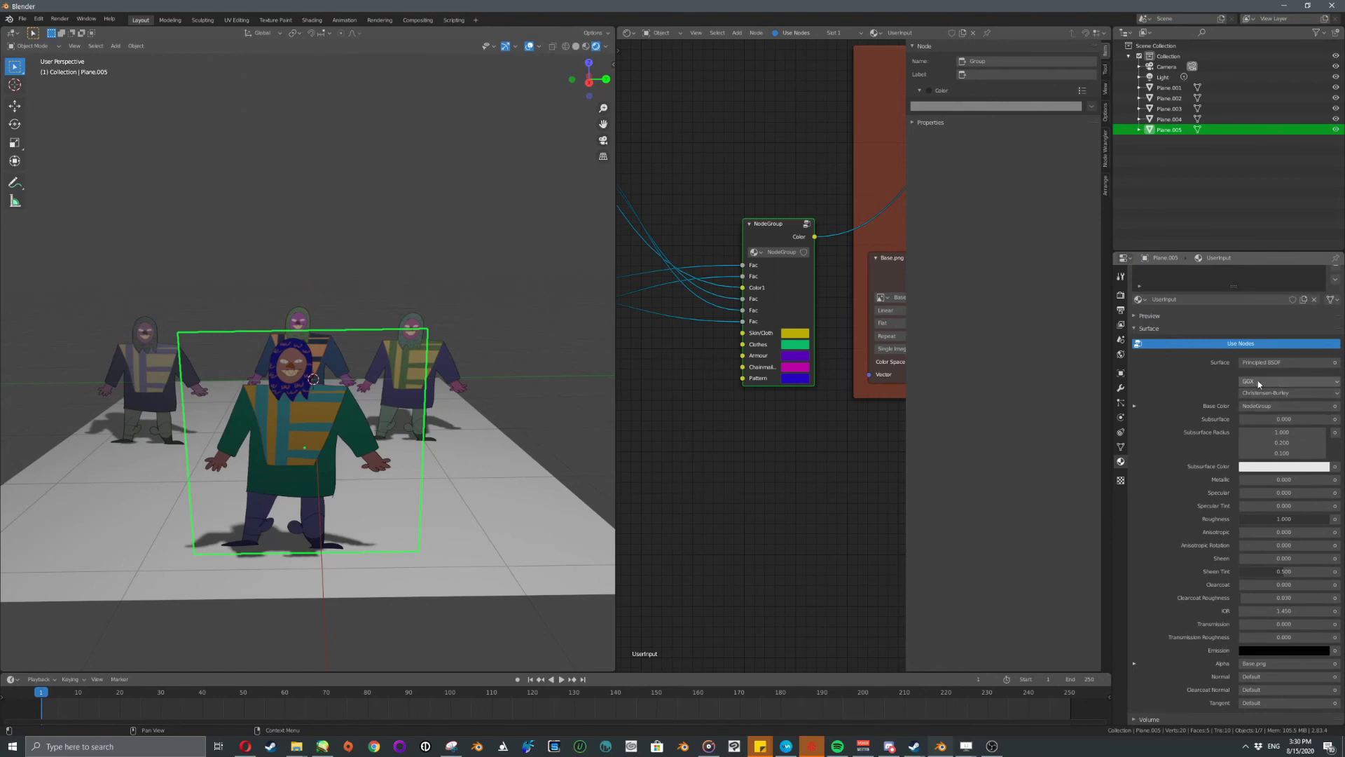
scroll(836, 474, "down", 2)
scroll(837, 475, "down", 2)
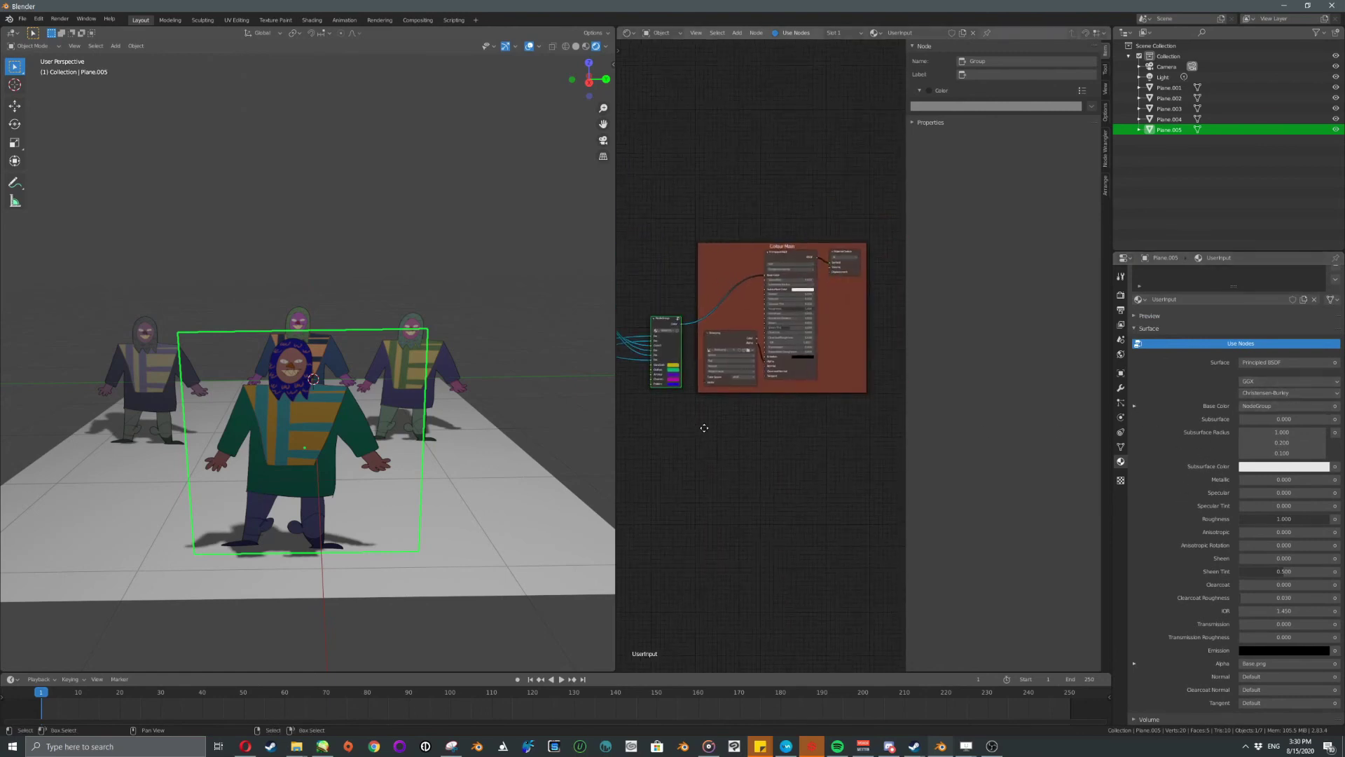
left_click(1268, 410)
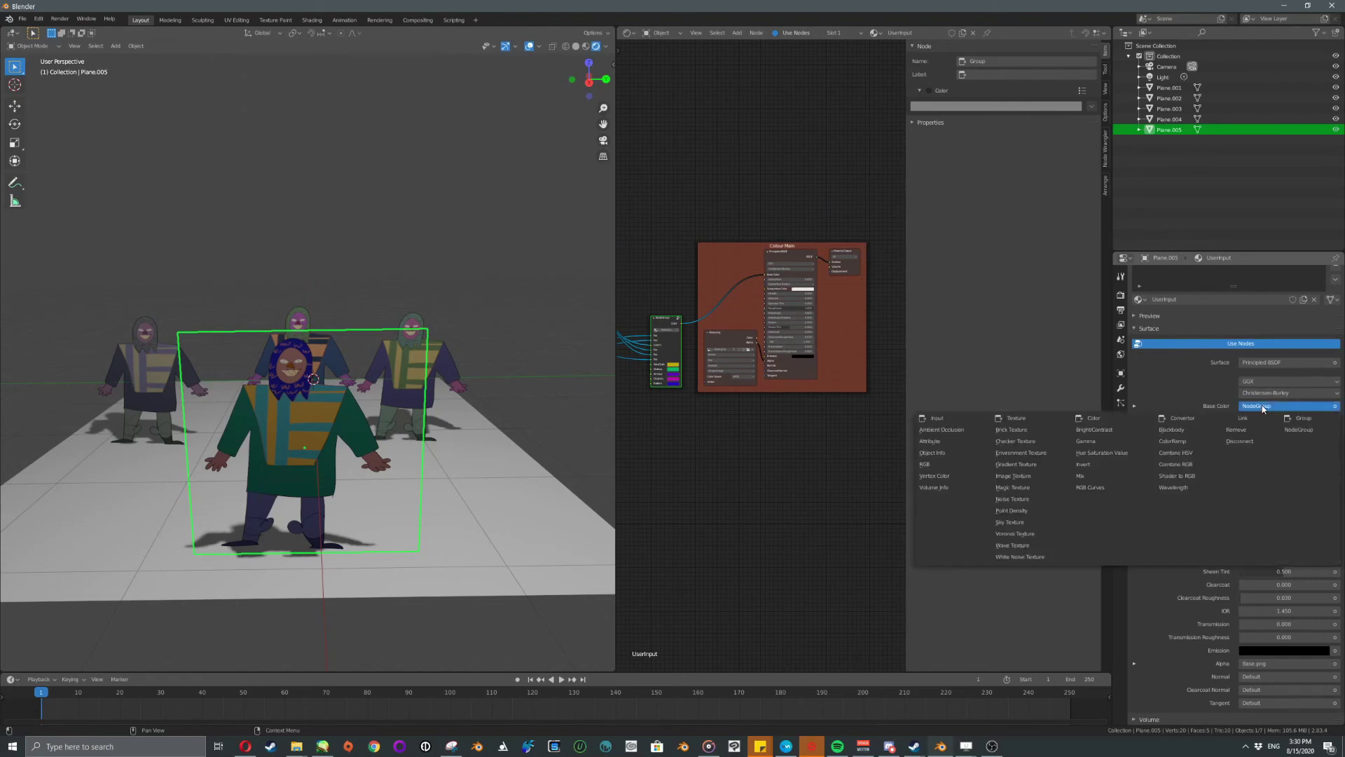
left_click(1265, 410)
left_click(1133, 406)
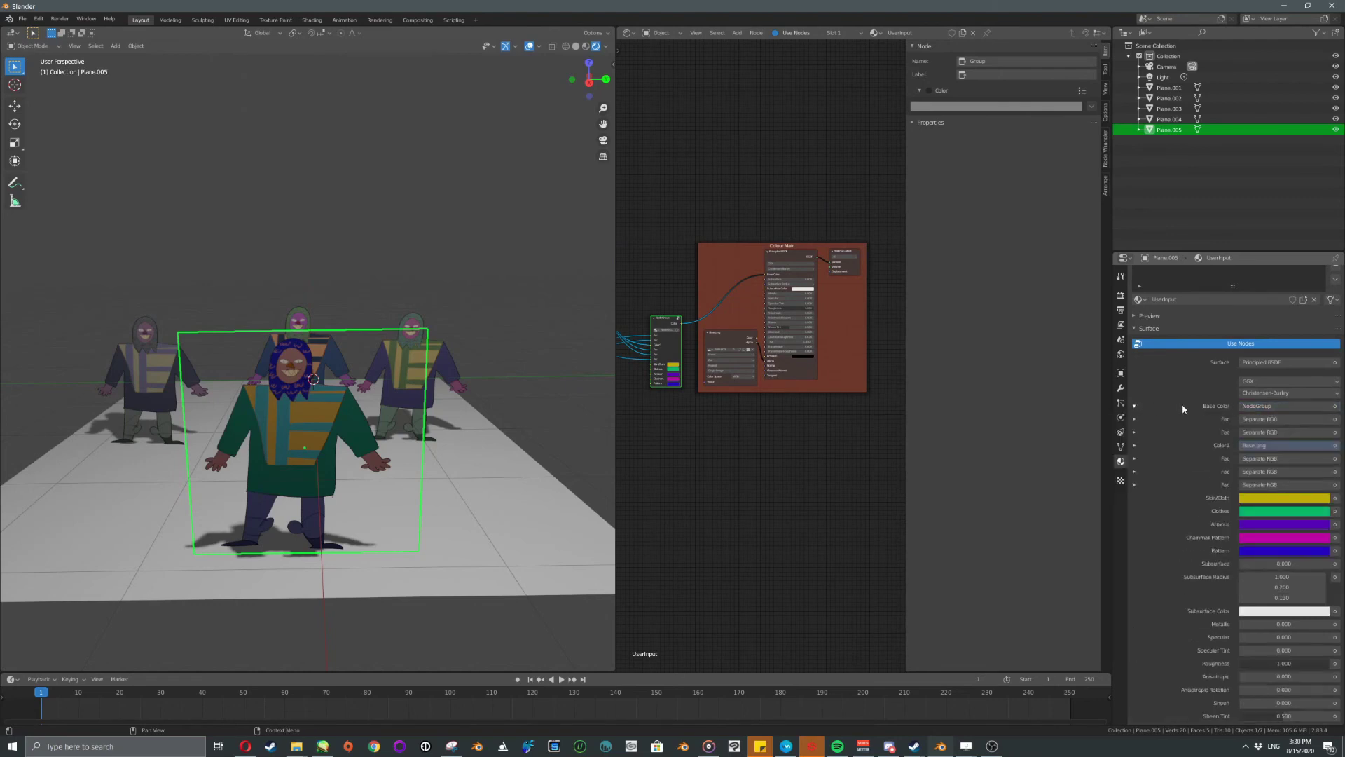
left_click(1135, 406)
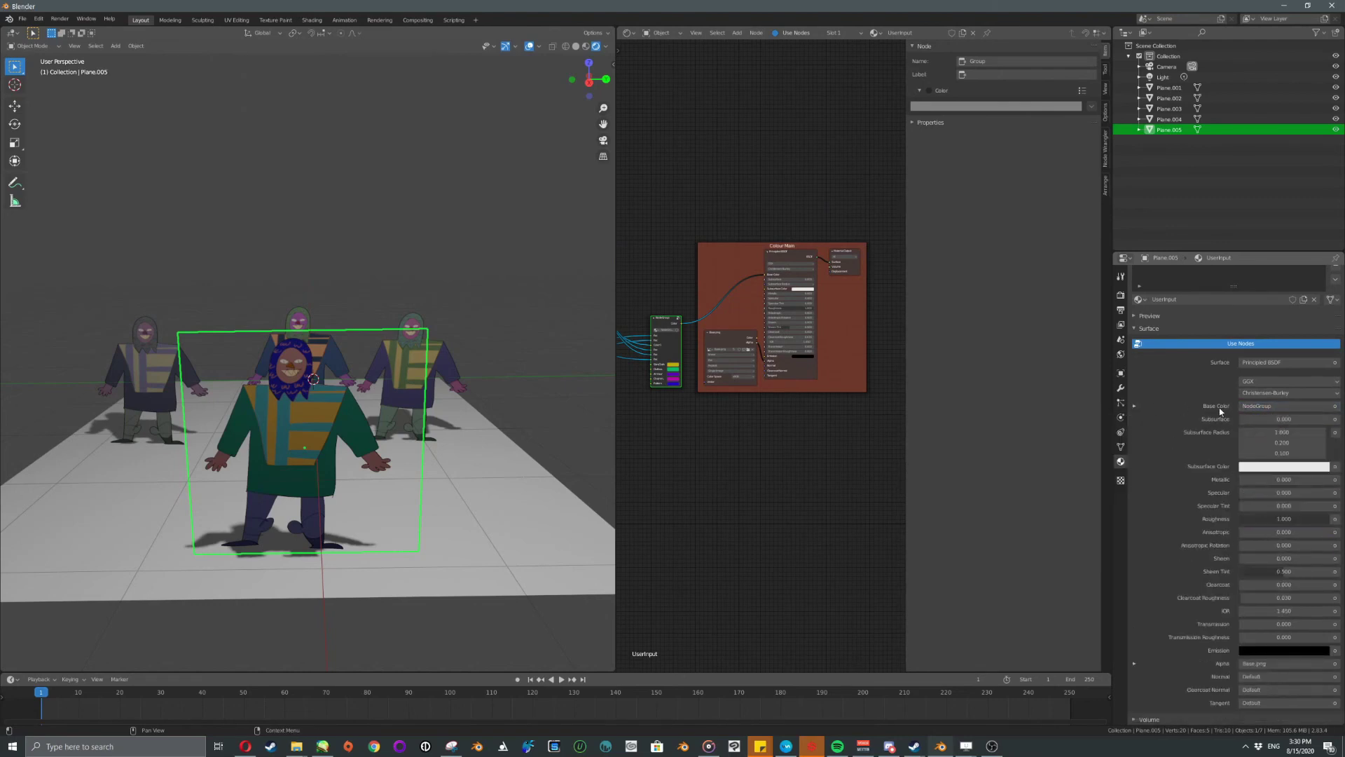
Set both the label and the name of the node group node to Colours.
key("KP_Decimal")
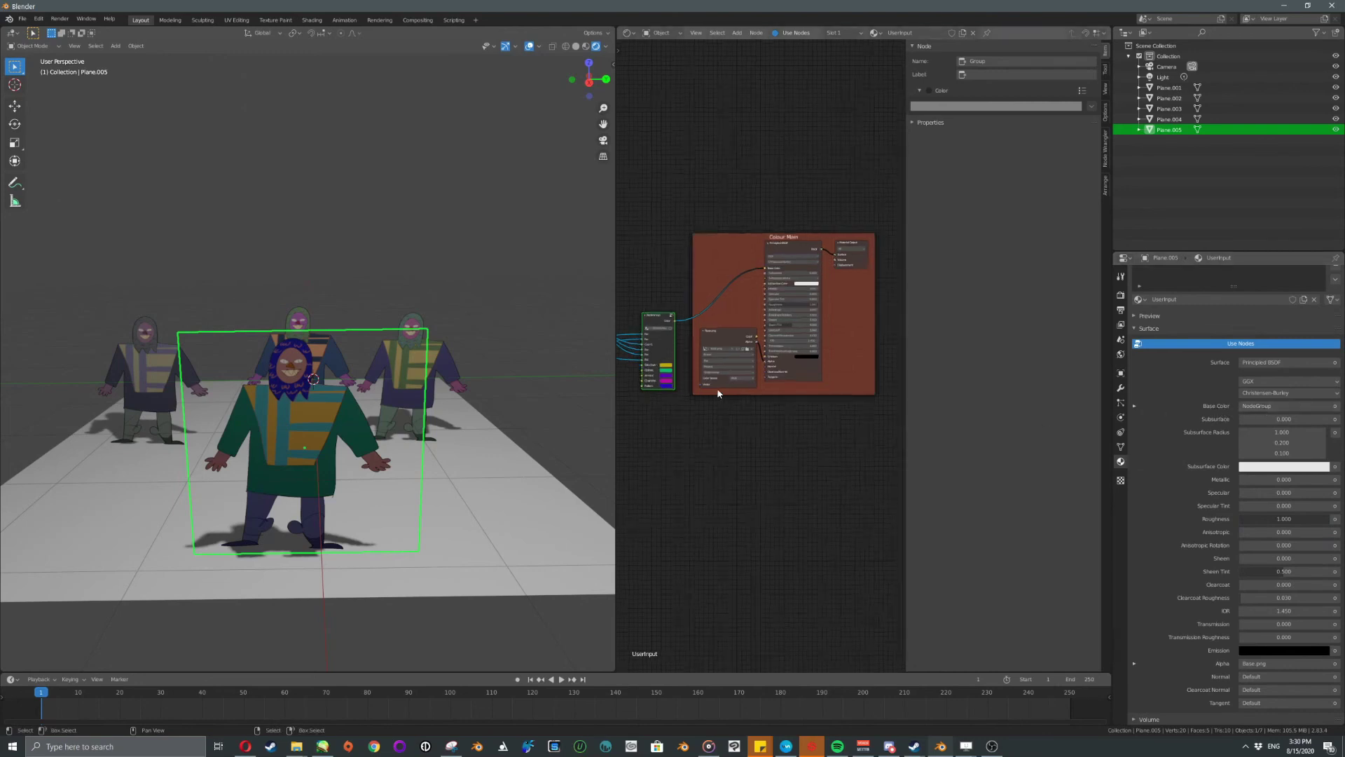
scroll(790, 377, "up", 4)
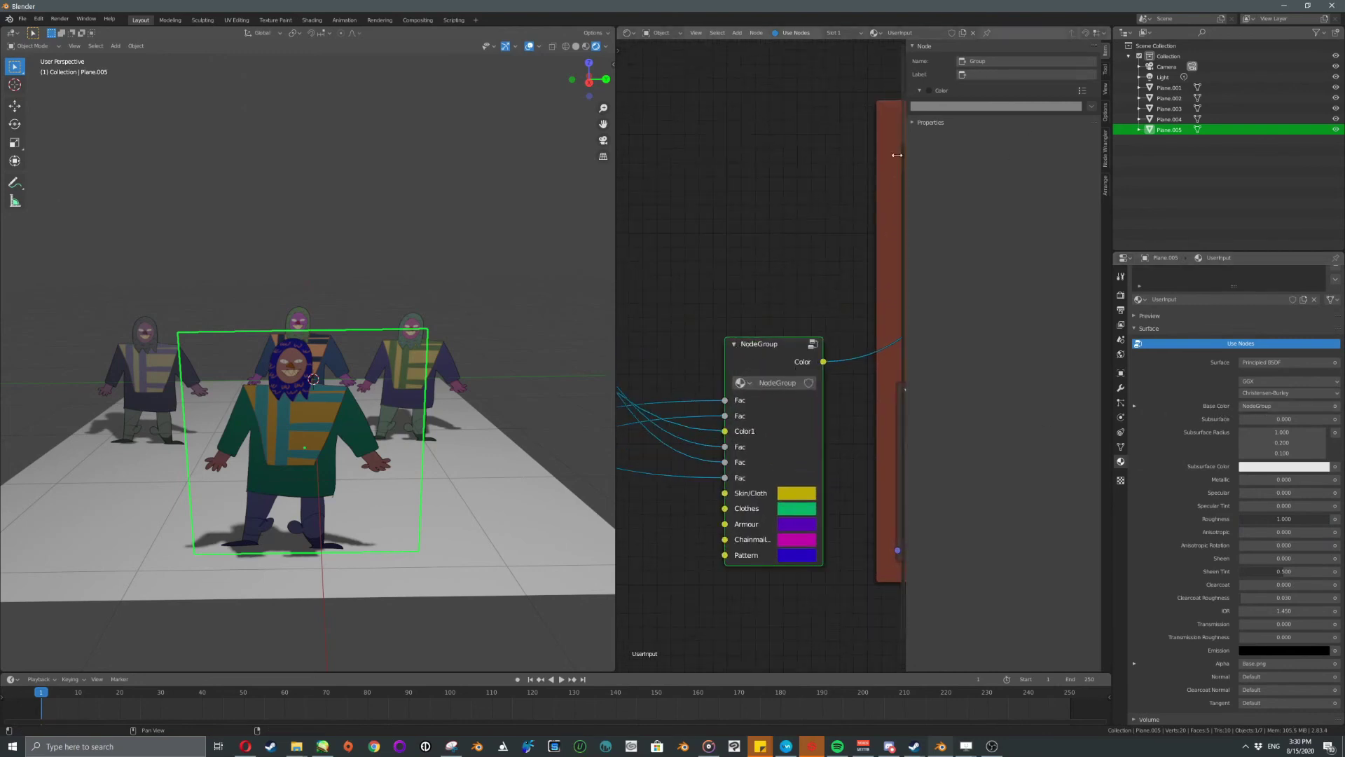
left_click(987, 75)
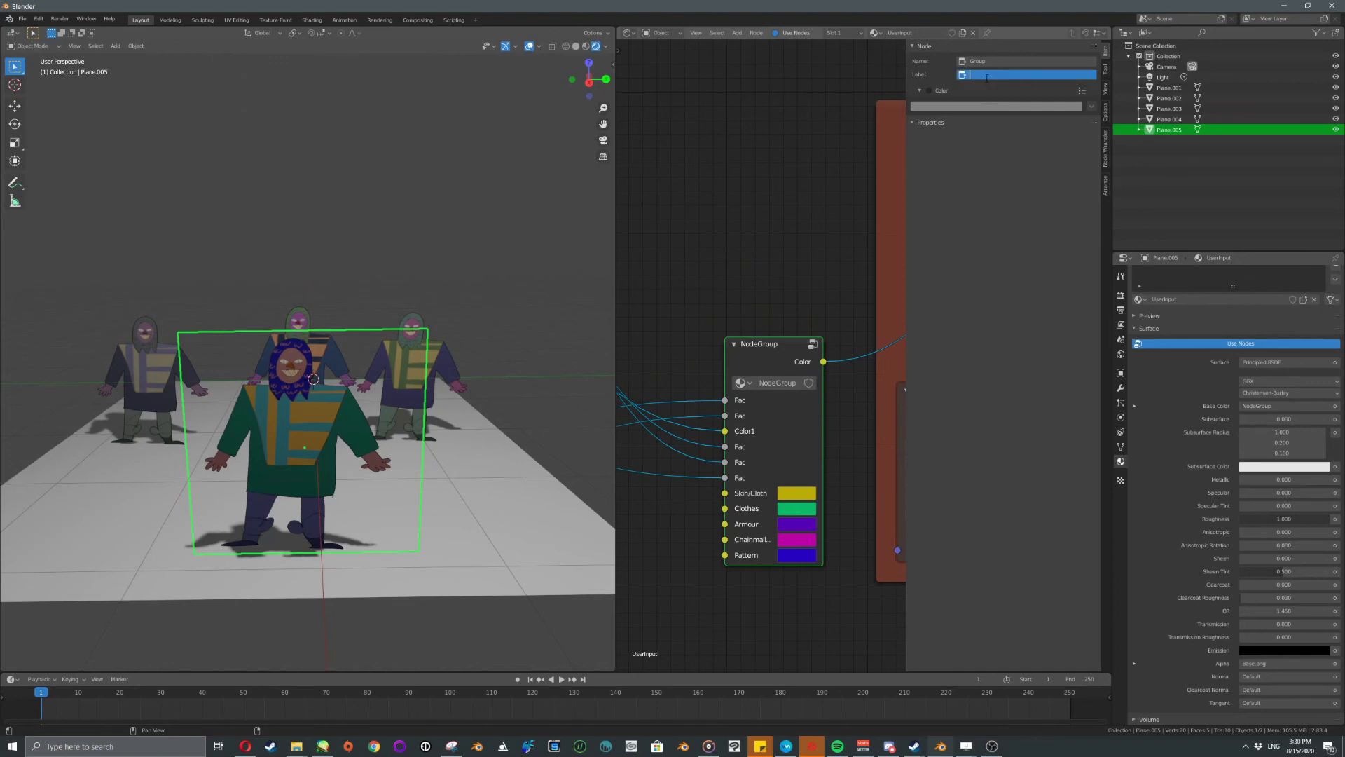
type("Colours")
key("Return")
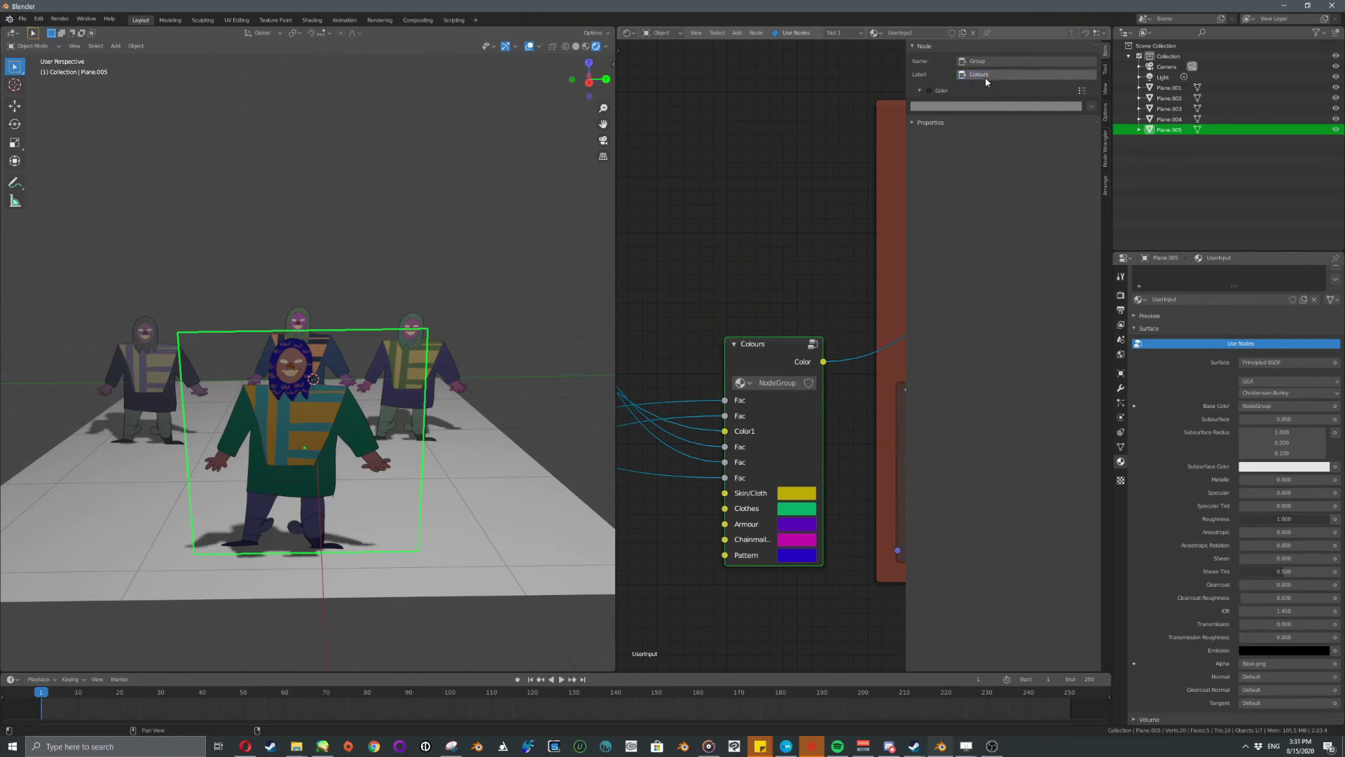
left_click(1005, 62)
type("Colours")
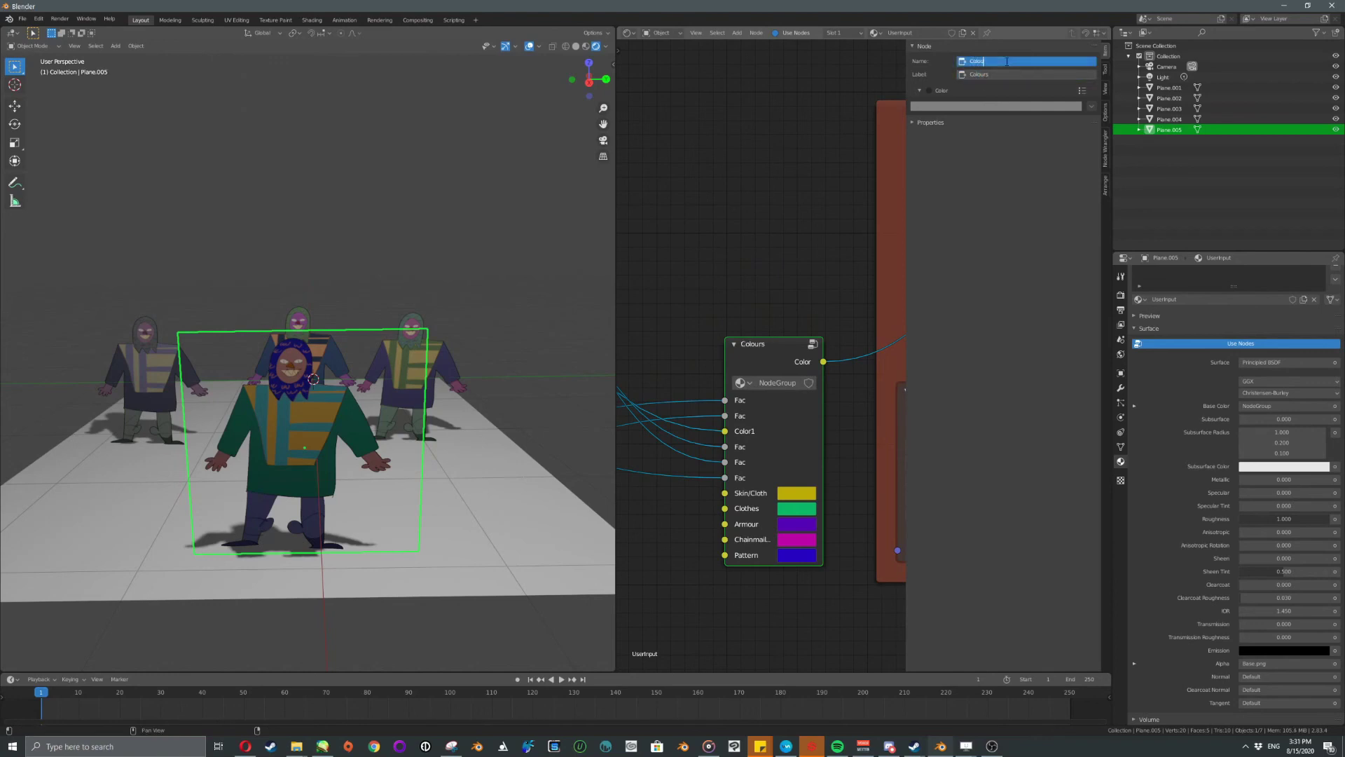
key("Return")
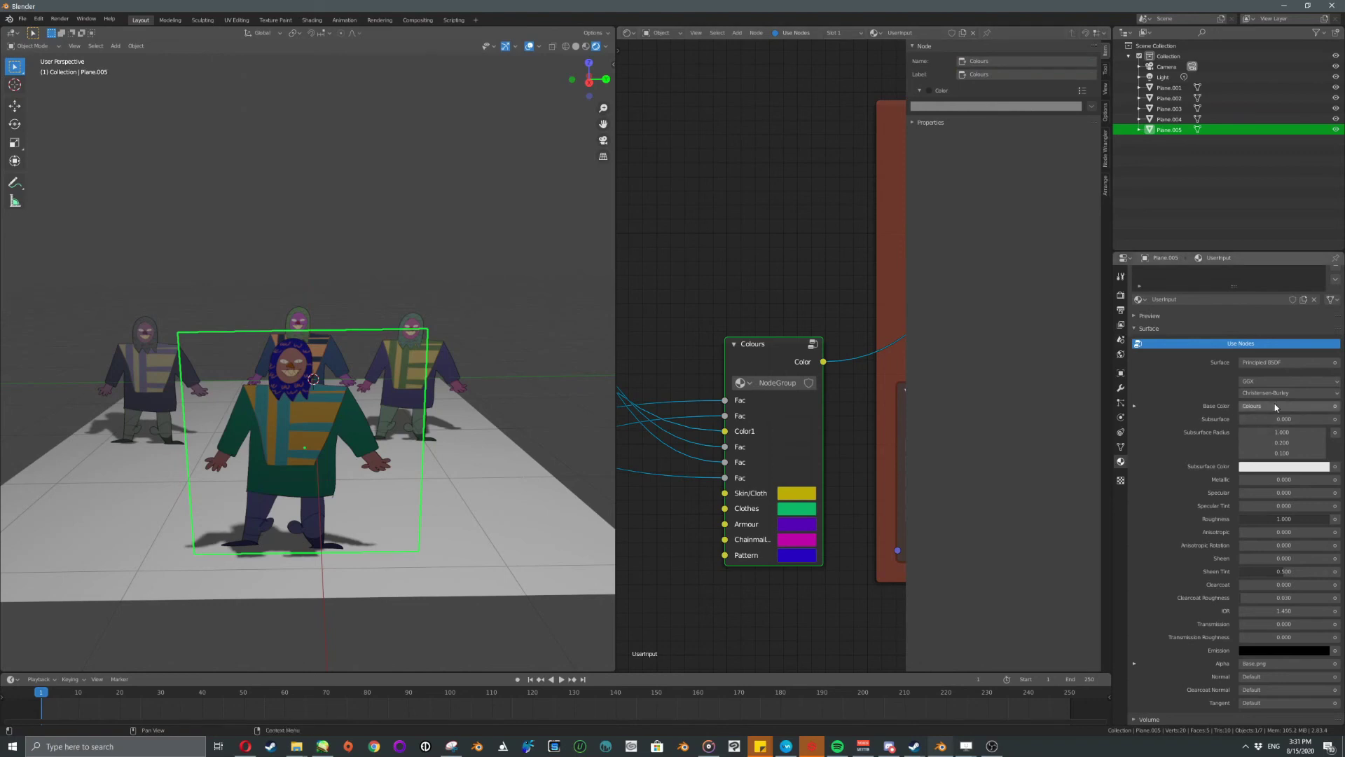
Expand the Base Color inputs in the material properties and set Skin/Cloth to magenta and Clothes to red.
left_click(1135, 406)
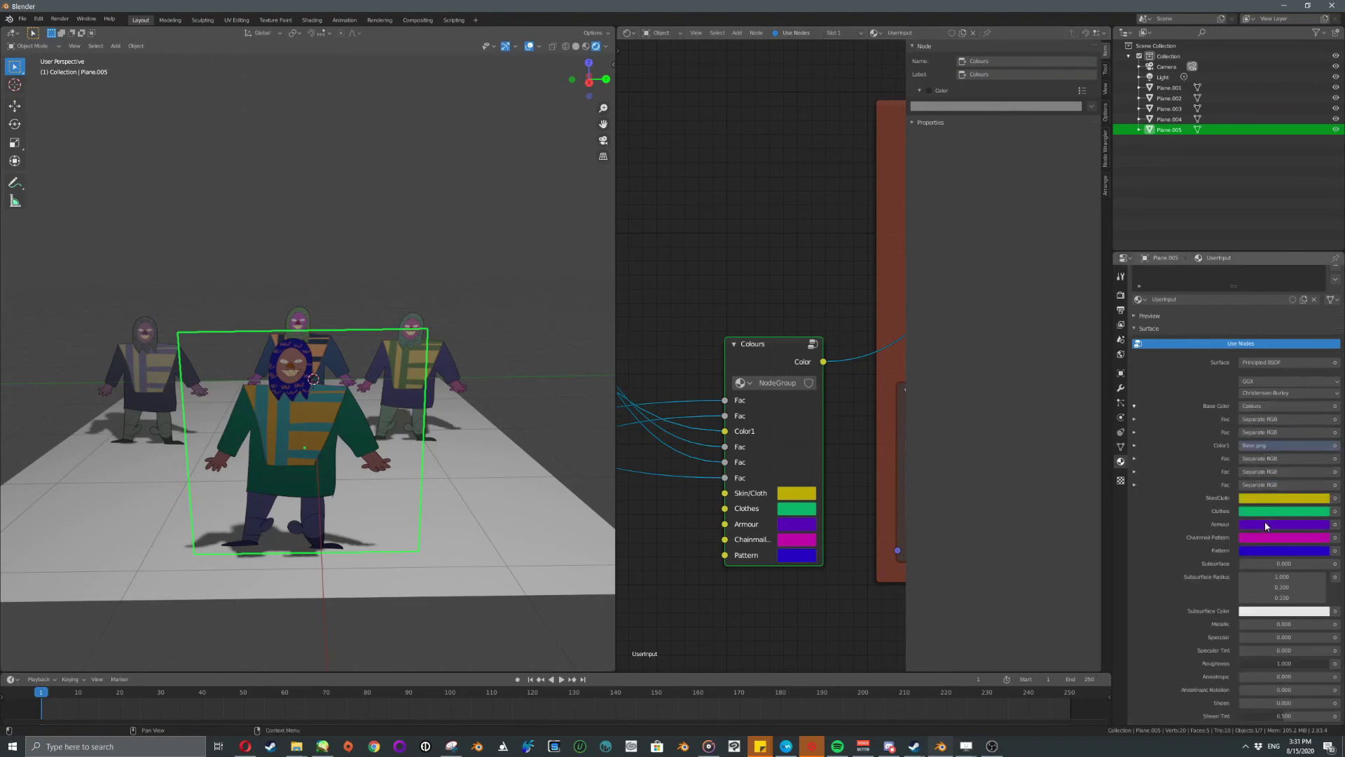
left_click(1266, 500)
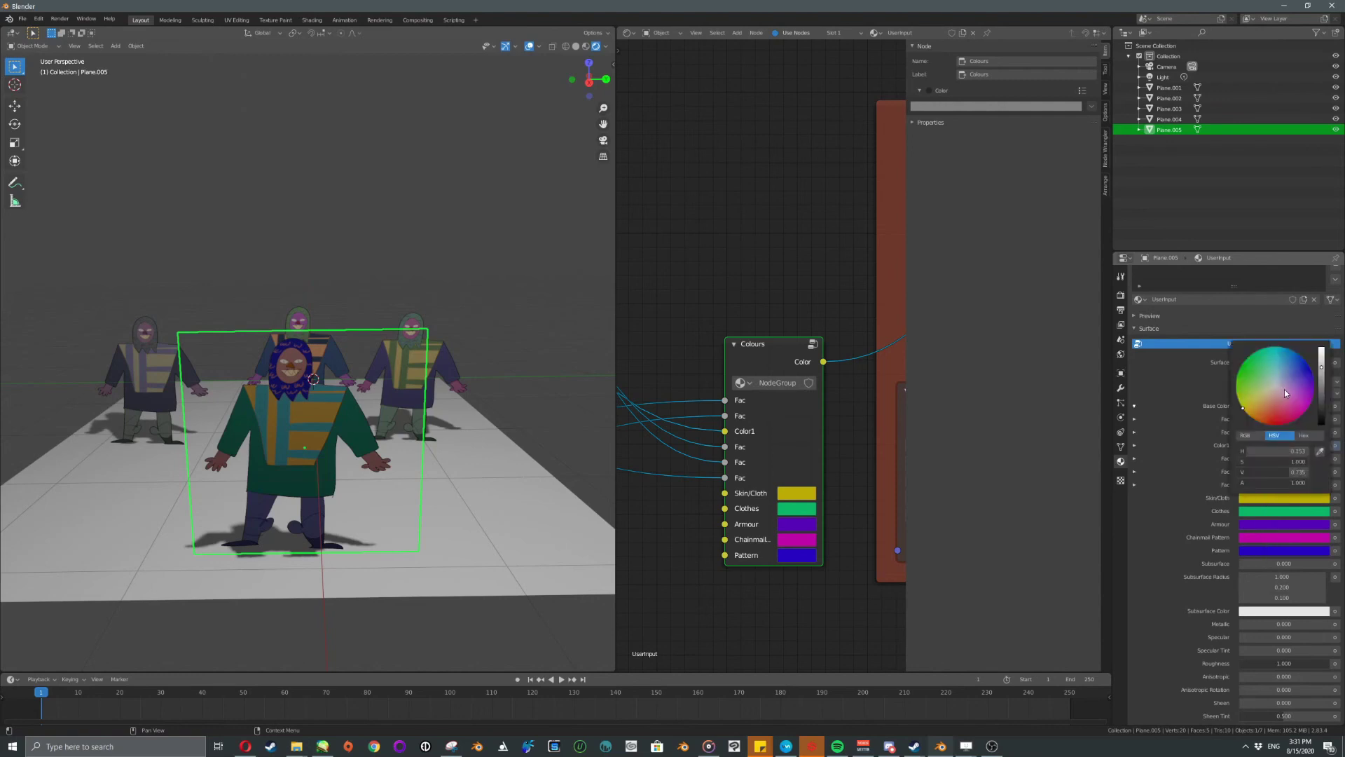
left_click_drag(1284, 389, 1308, 407)
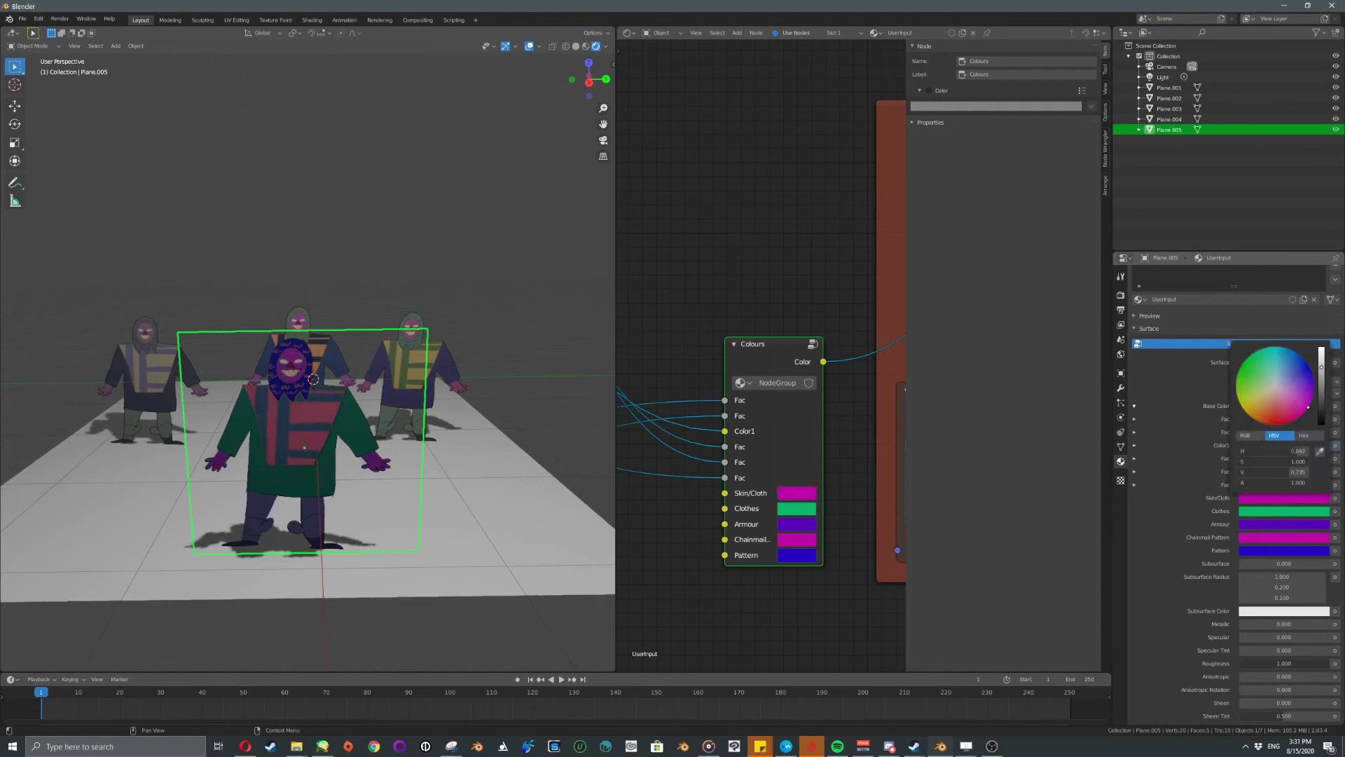
scroll(312, 448, "down", 4)
scroll(319, 445, "up", 3)
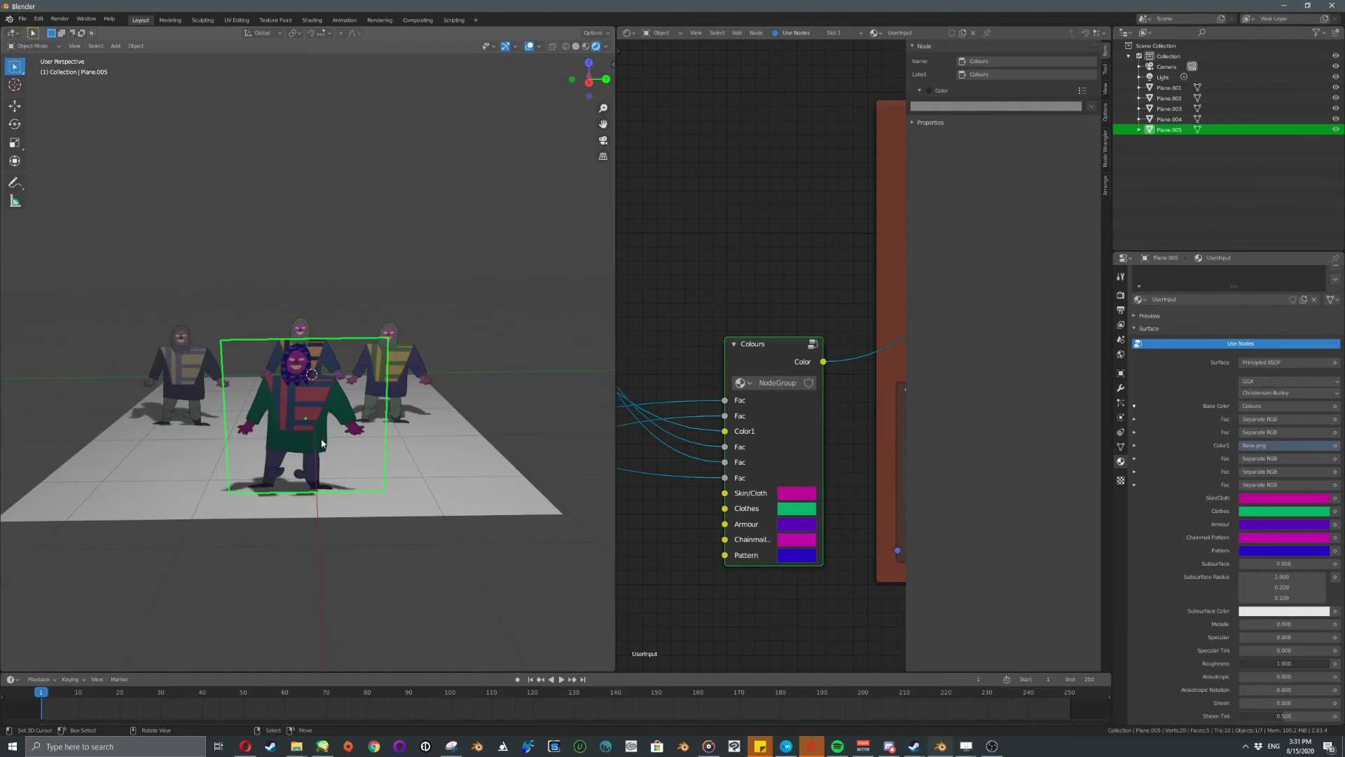
left_click(1294, 513)
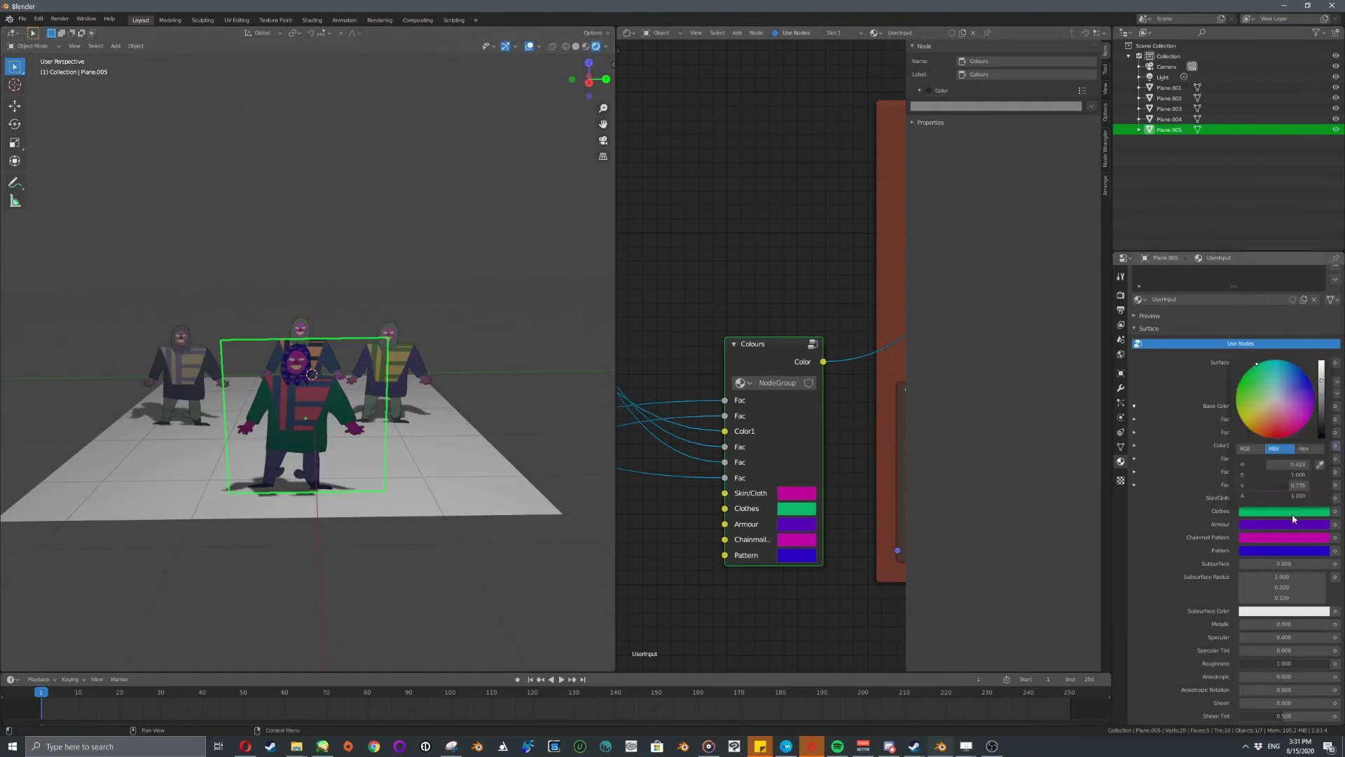
left_click(1278, 411)
Duplicate the front character plane and move the copy along the Y axis to stand beside the original.
key("shift+d")
right_click(410, 438)
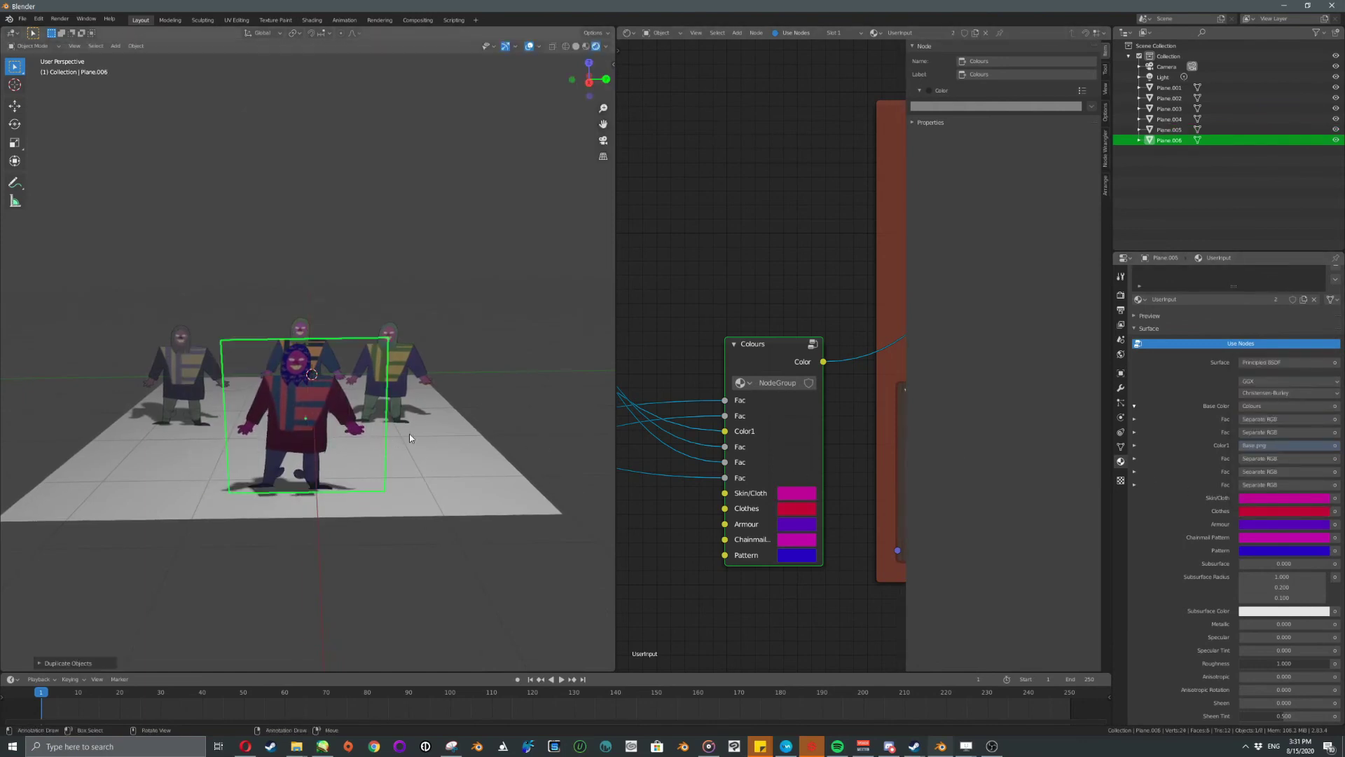
key("g")
key("y")
left_click(526, 426)
Select the duplicated character and set the Armour colour of the shared UserInput material to yellow.
right_click(290, 435)
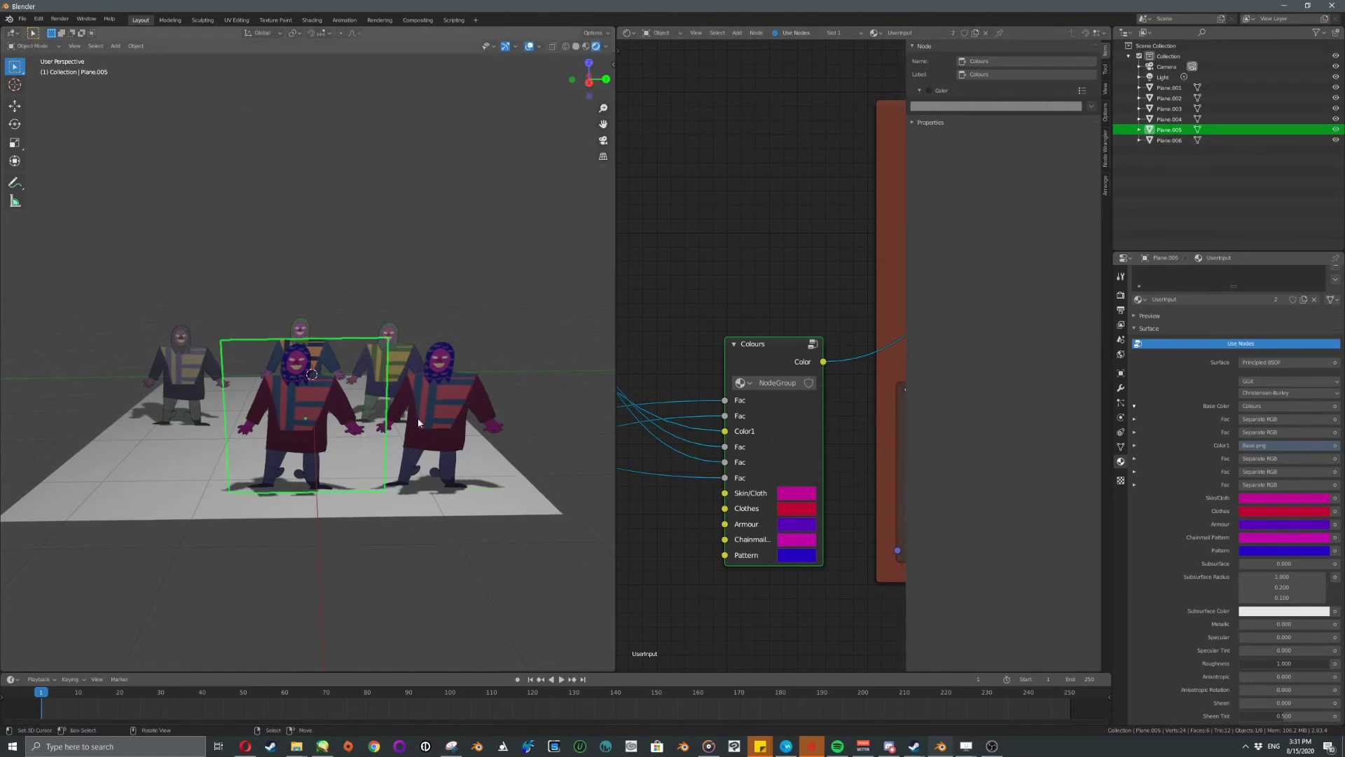
left_click(418, 423)
left_click(1261, 527)
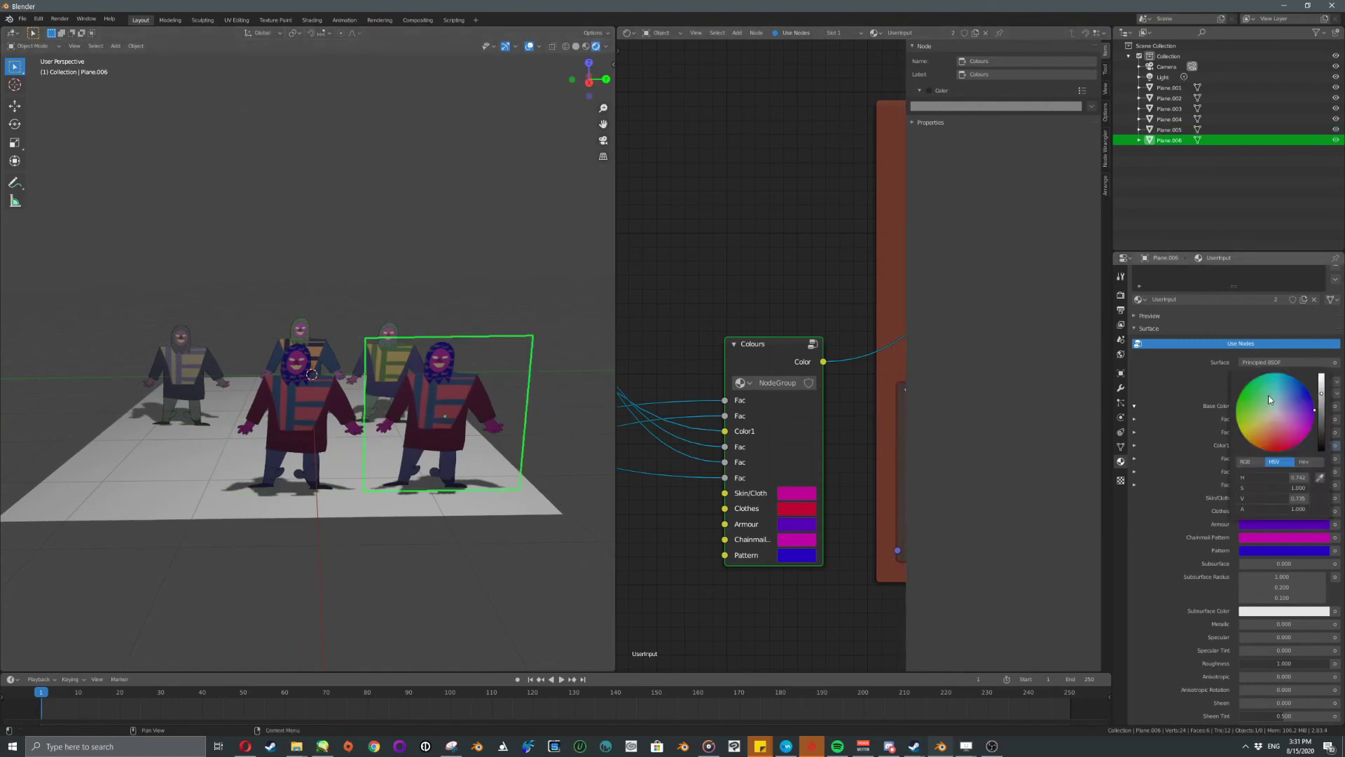
left_click_drag(1272, 400, 1243, 428)
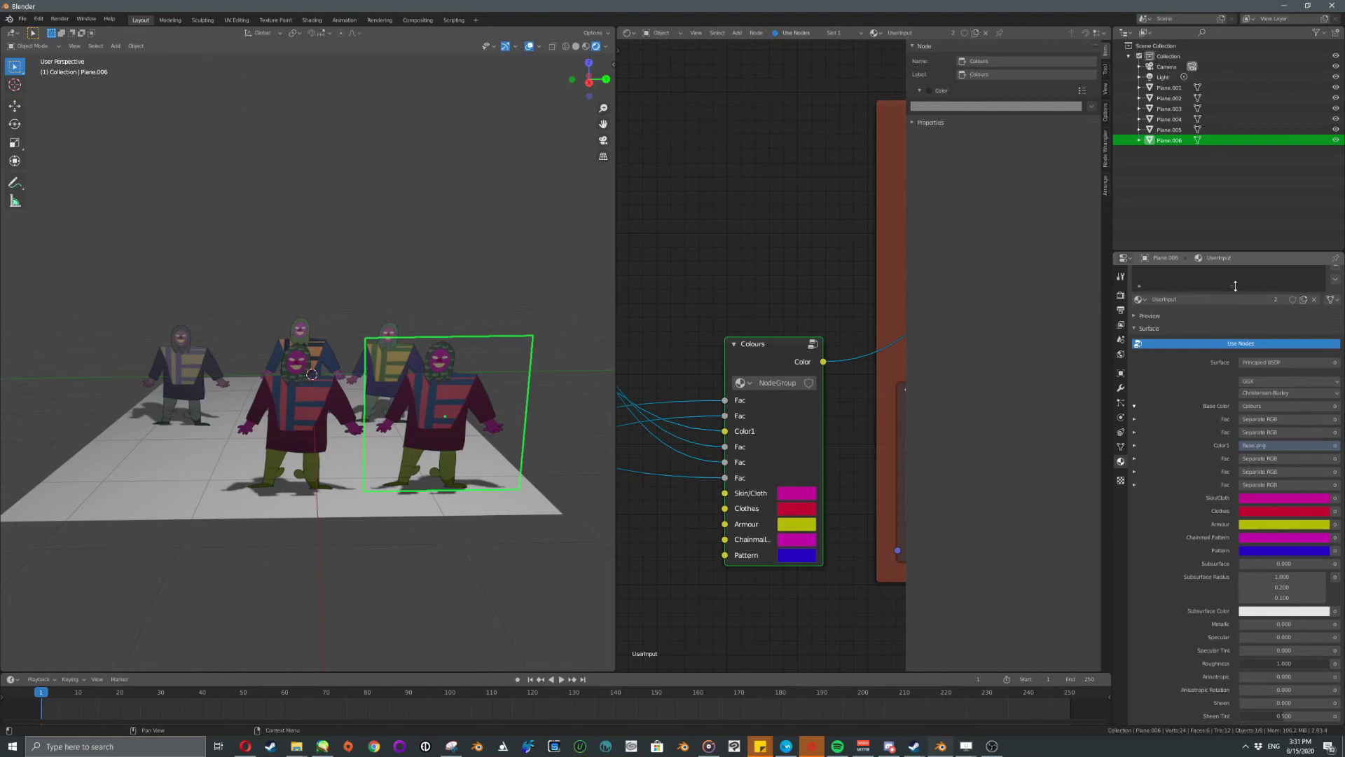
Make the duplicate's UserInput material a separate copy in an enlarged slot list, and set its Armour colour to green.
left_click_drag(1234, 286, 1232, 380)
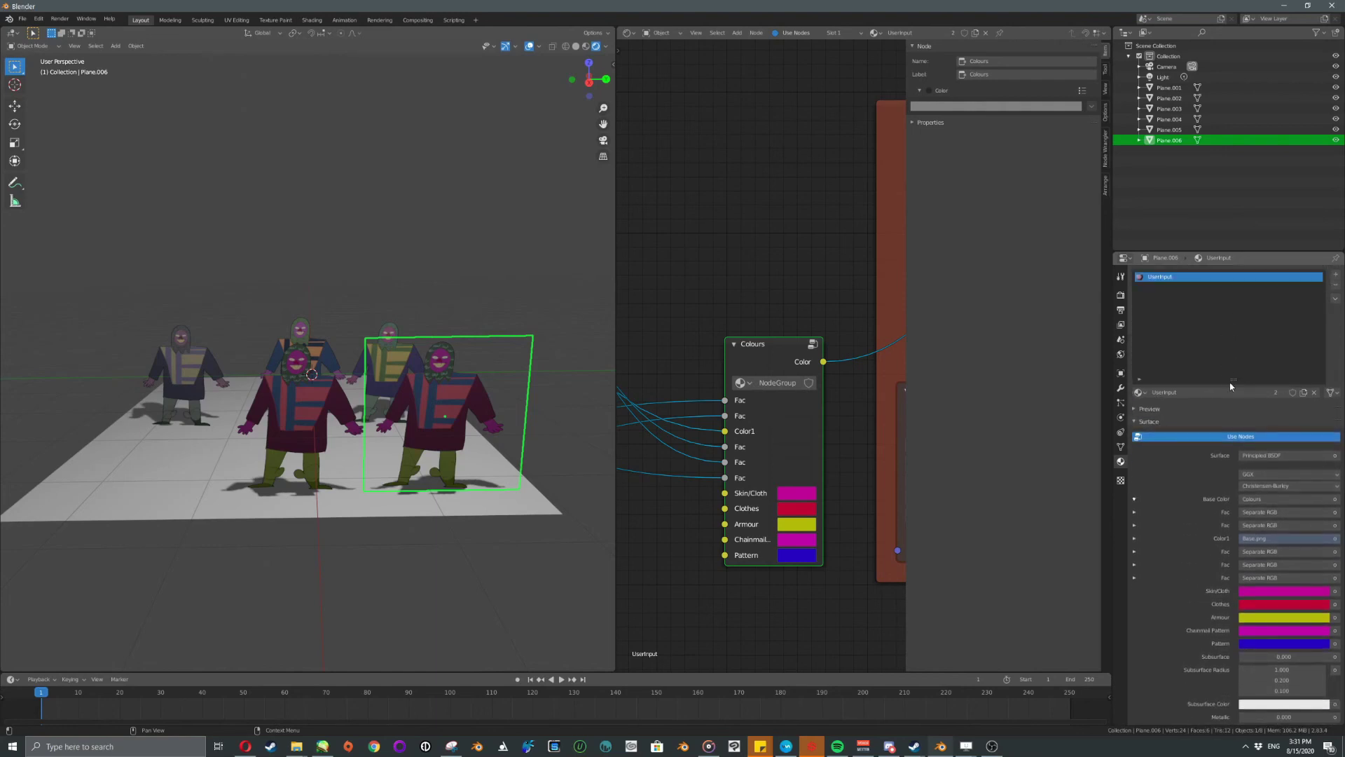
left_click(1305, 393)
left_click(1277, 620)
left_click_drag(1290, 477, 1250, 474)
Set the duplicate's Pattern colour to magenta and its Skin/Cloth colour to yellow-green.
left_click(1269, 645)
left_click_drag(1303, 523, 1309, 551)
left_click(1275, 593)
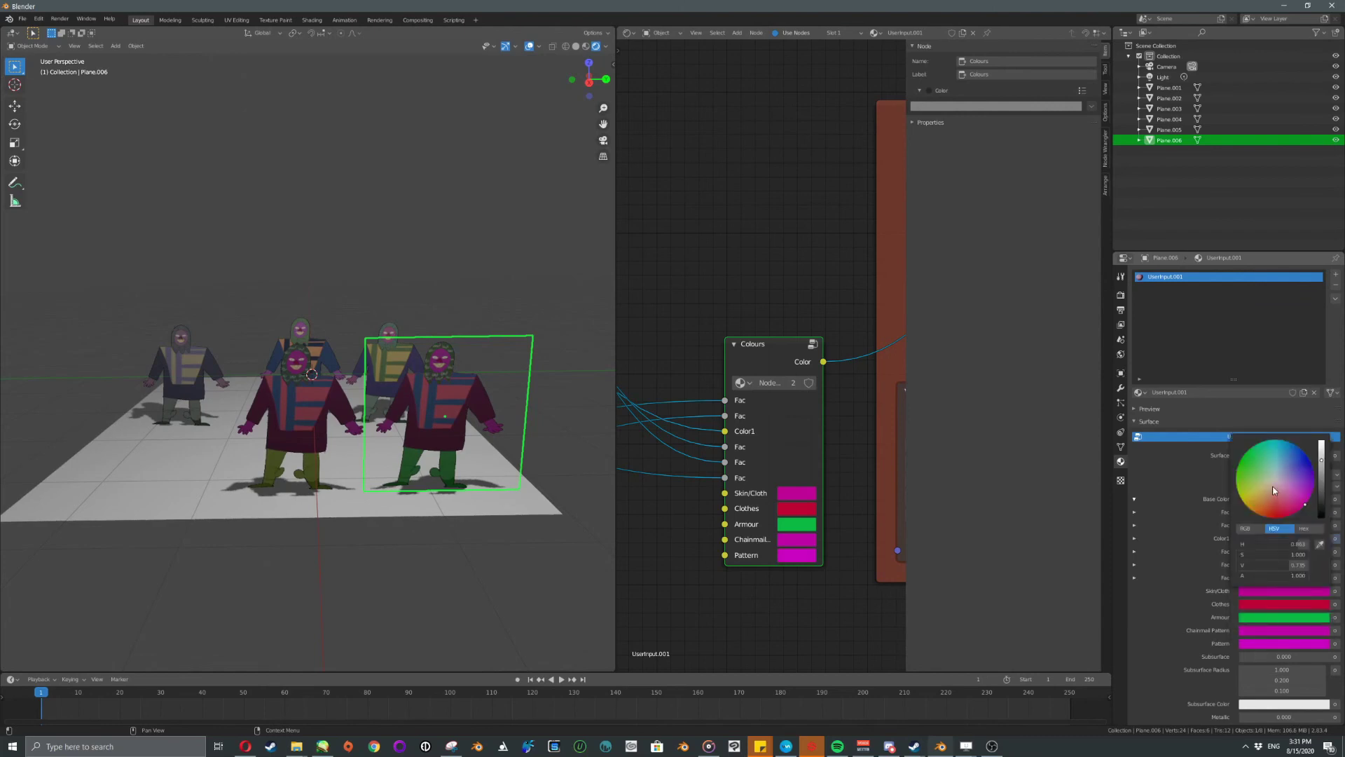
left_click_drag(1273, 487, 1243, 484)
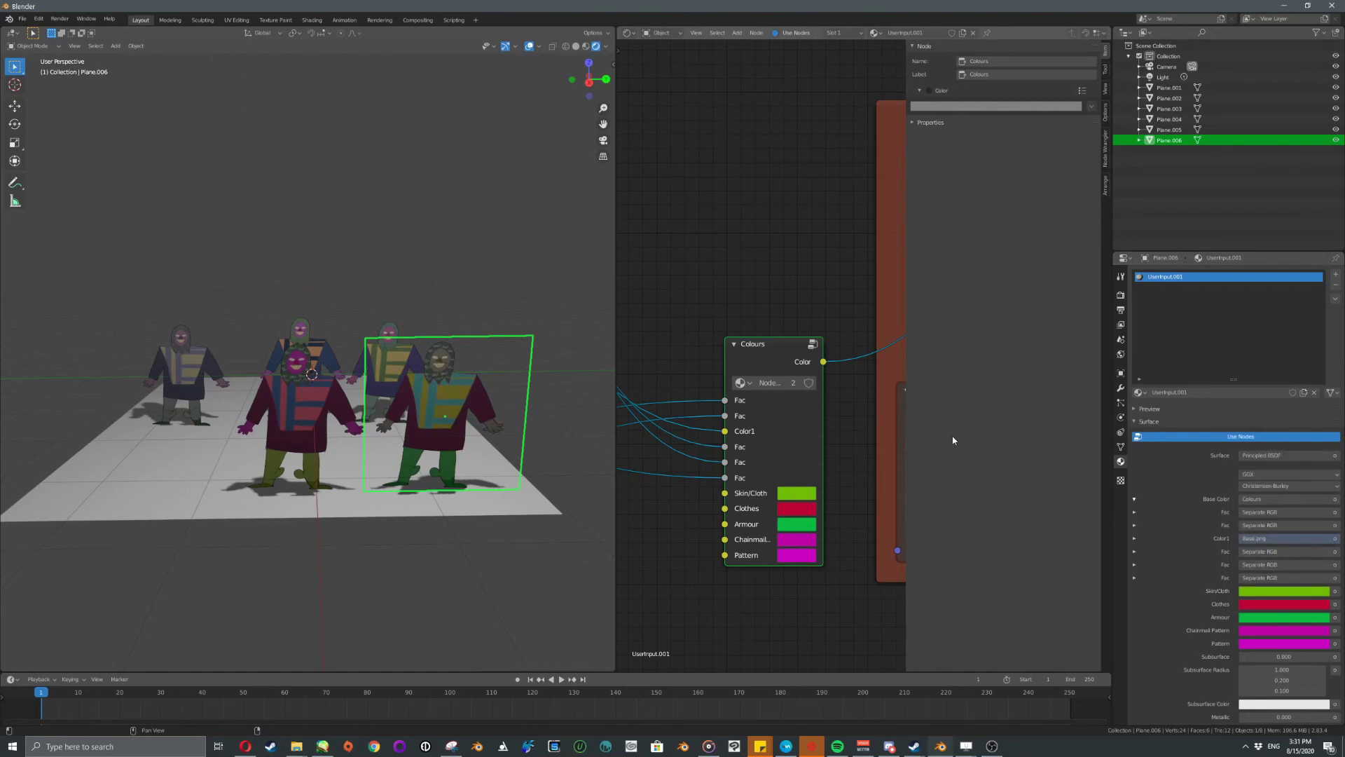
Examine the Mask01 and Mask02 frames and the base texture node that feed the Colours group.
scroll(830, 452, "down", 6)
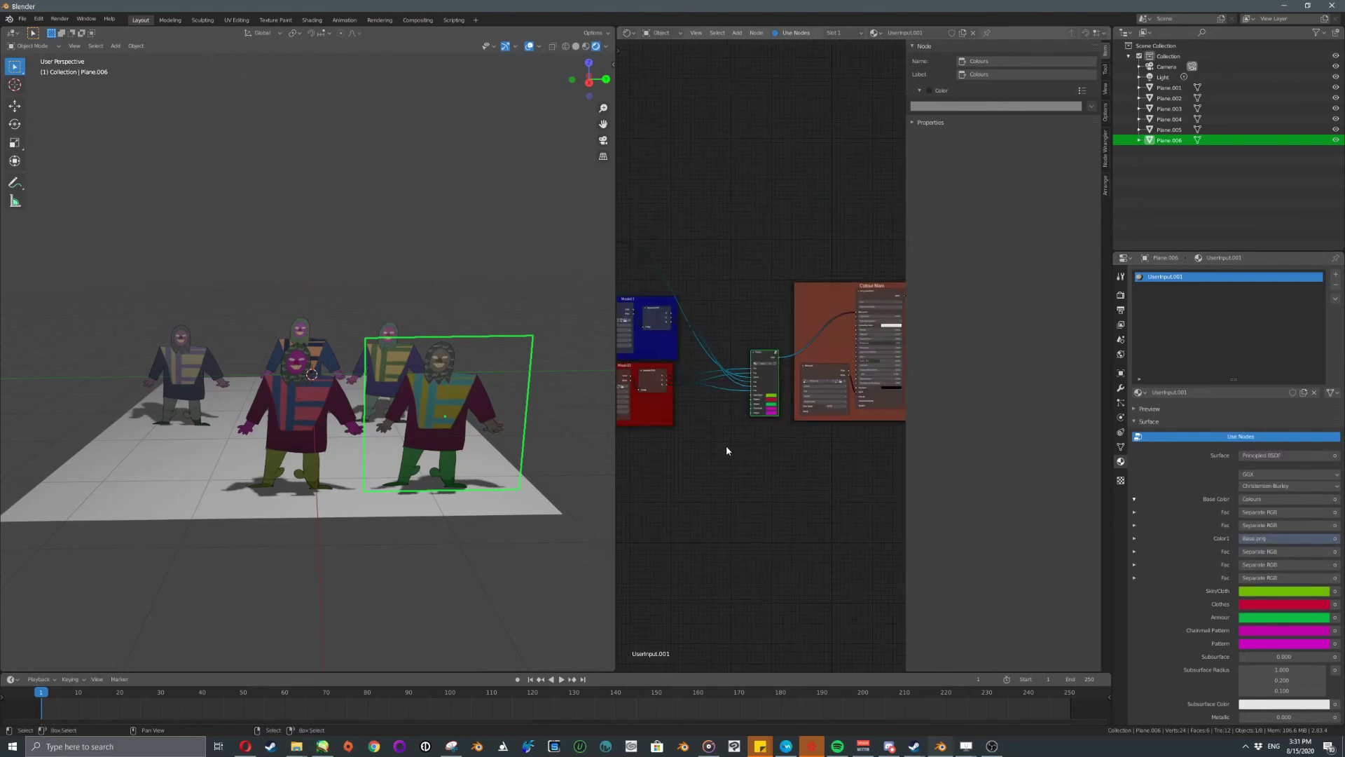
middle_click_drag(726, 444, 796, 452)
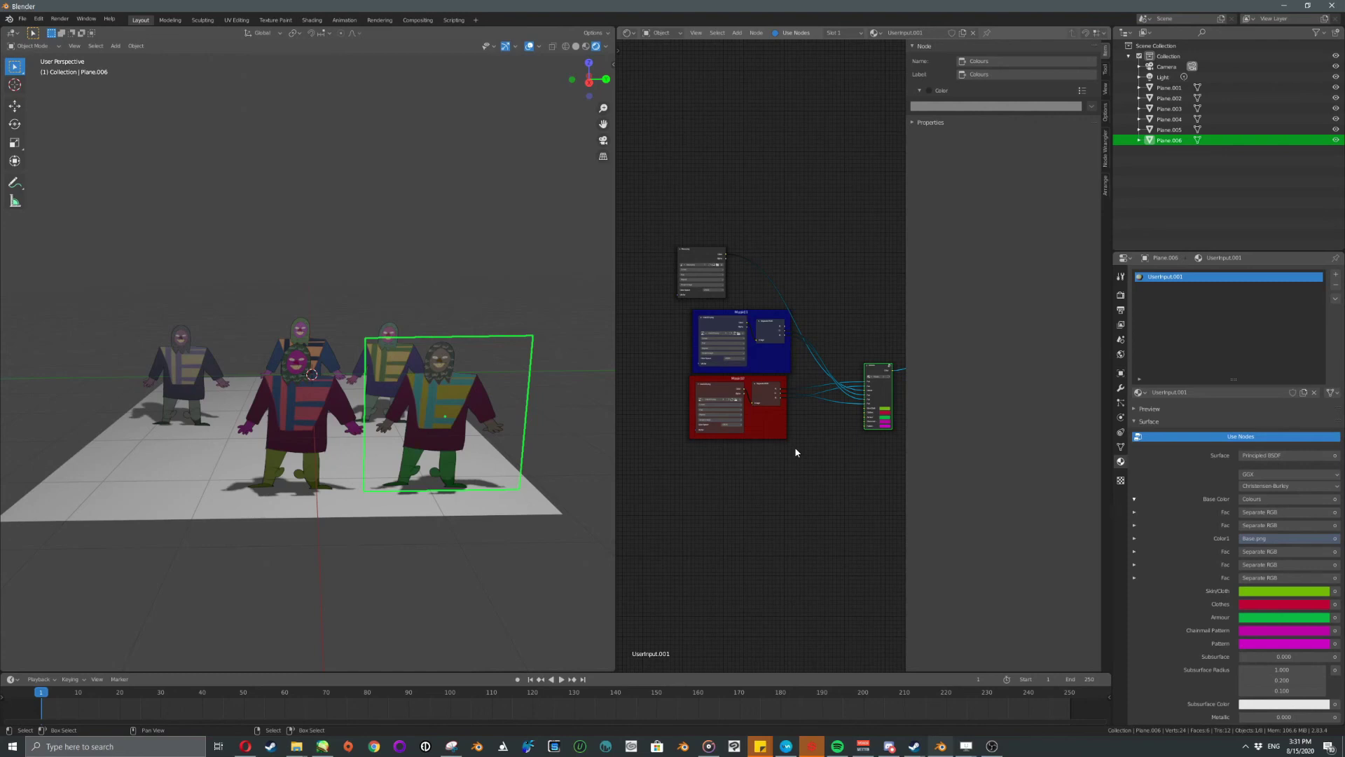
scroll(789, 443, "up", 4)
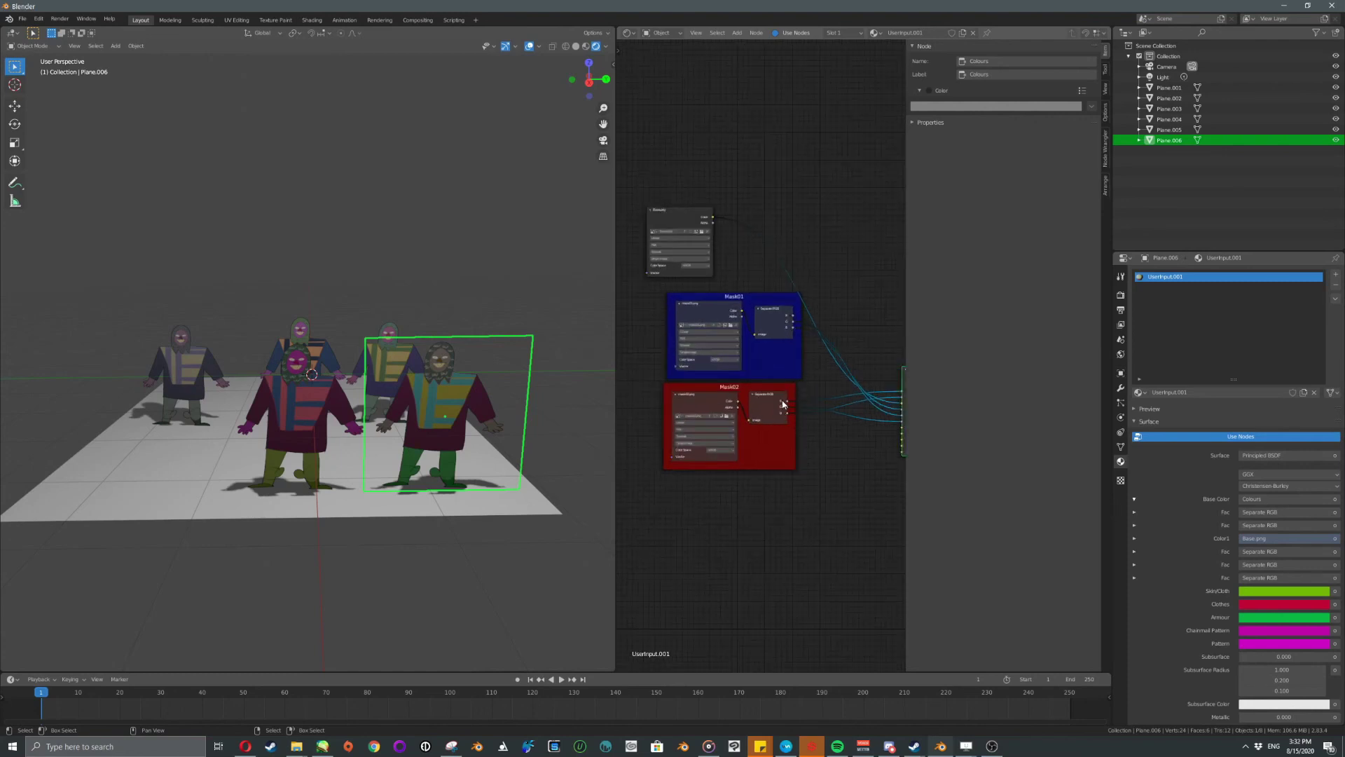